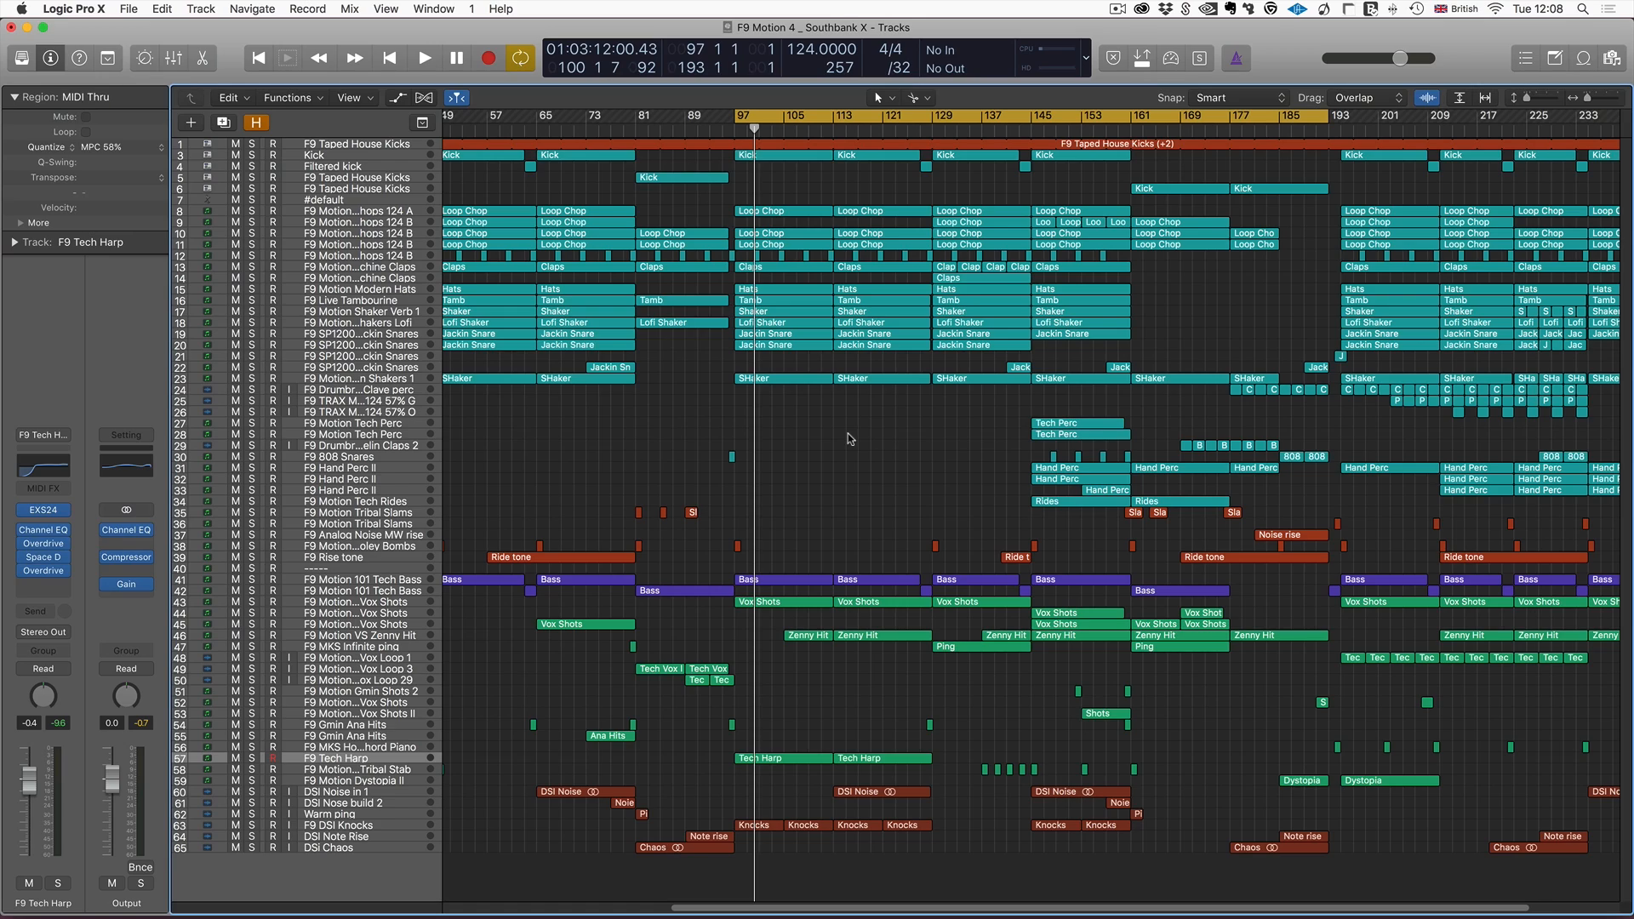
Extend the end of the cycle range to bar 213 and play the arrangement from bar 97.
{"action": "left_click_drag", "start_coordinate": [1327, 115], "coordinate": [1446, 109]}
{"action": "key", "text": "space"}
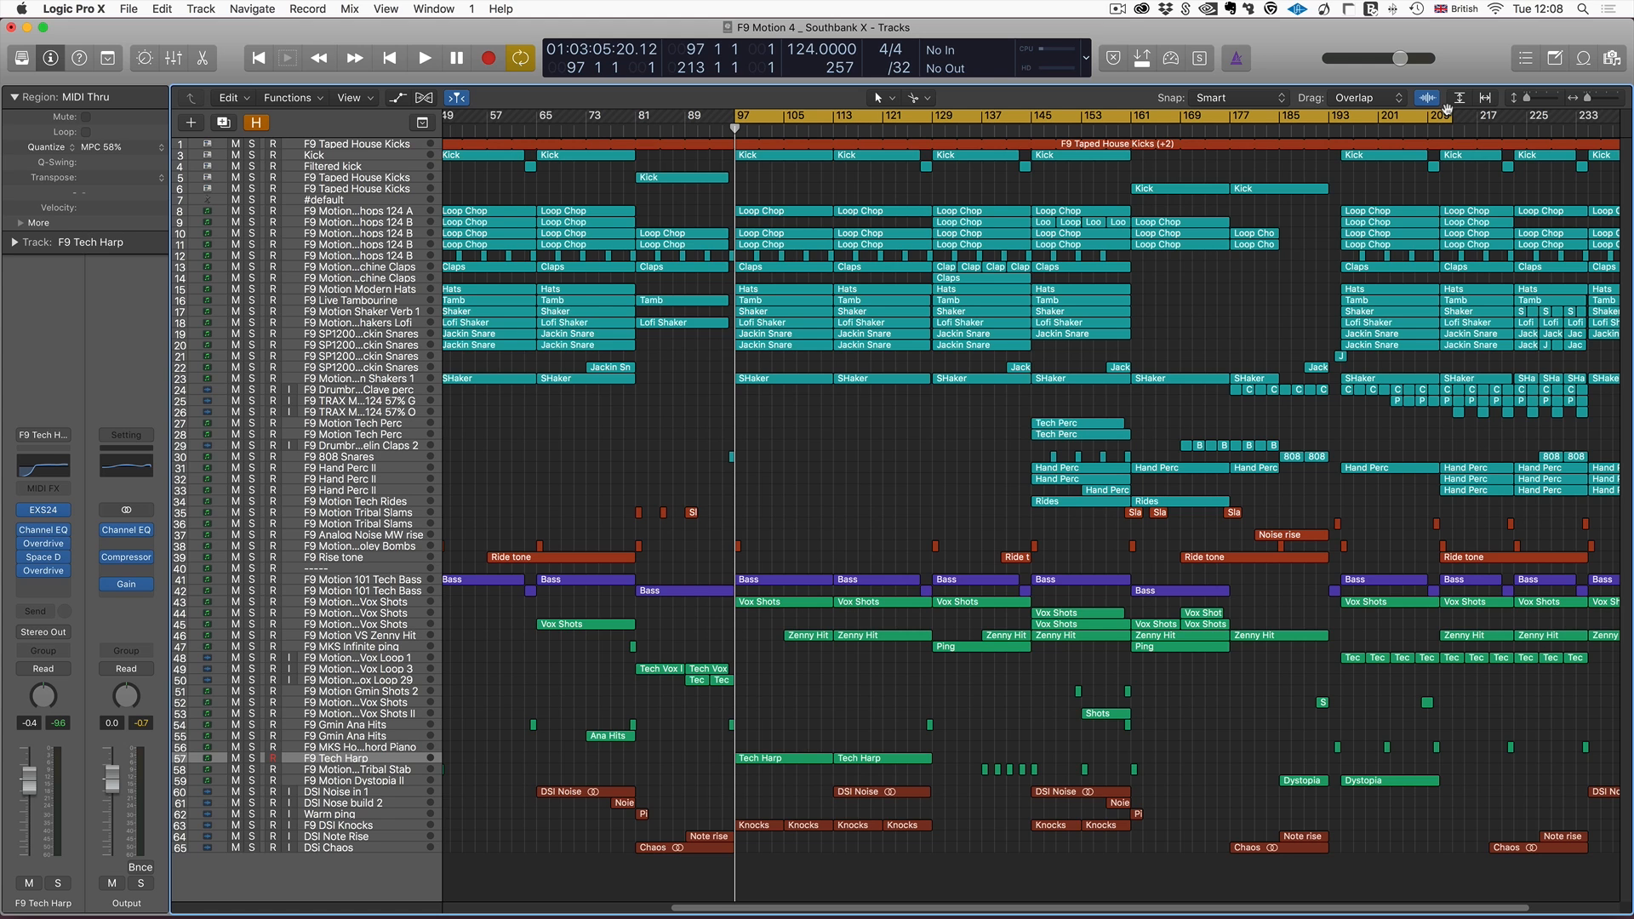
{"action": "key", "text": "space"}
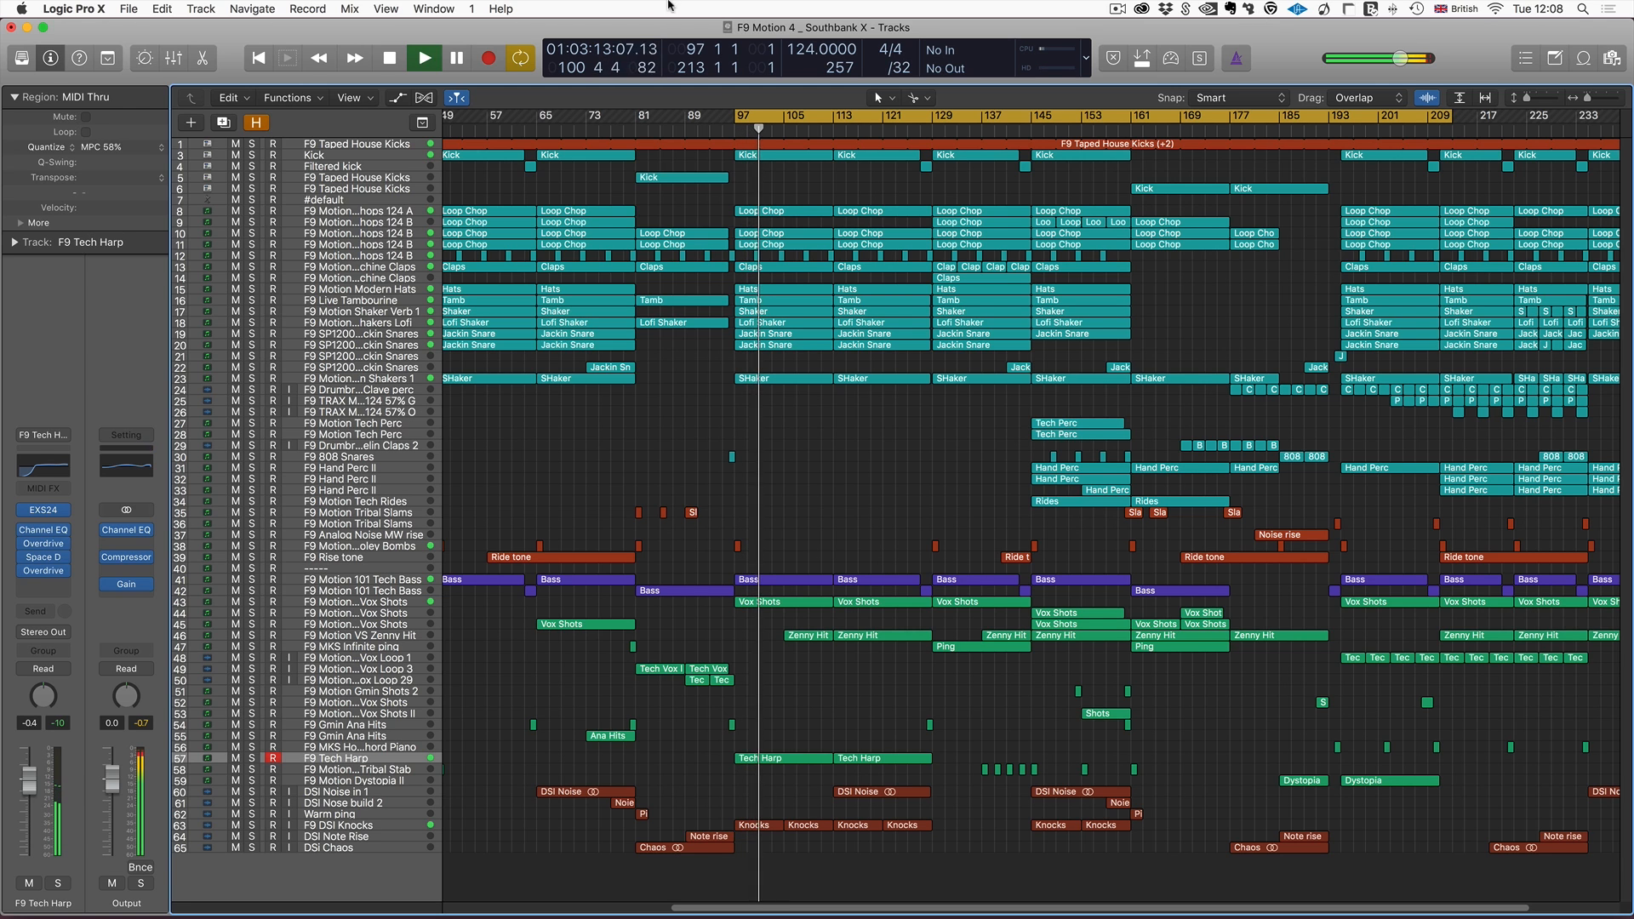
Review the drum and instrument channel strips in the mixer during playback, and return to the full arrangement view.
{"action": "left_click", "coordinate": [174, 58]}
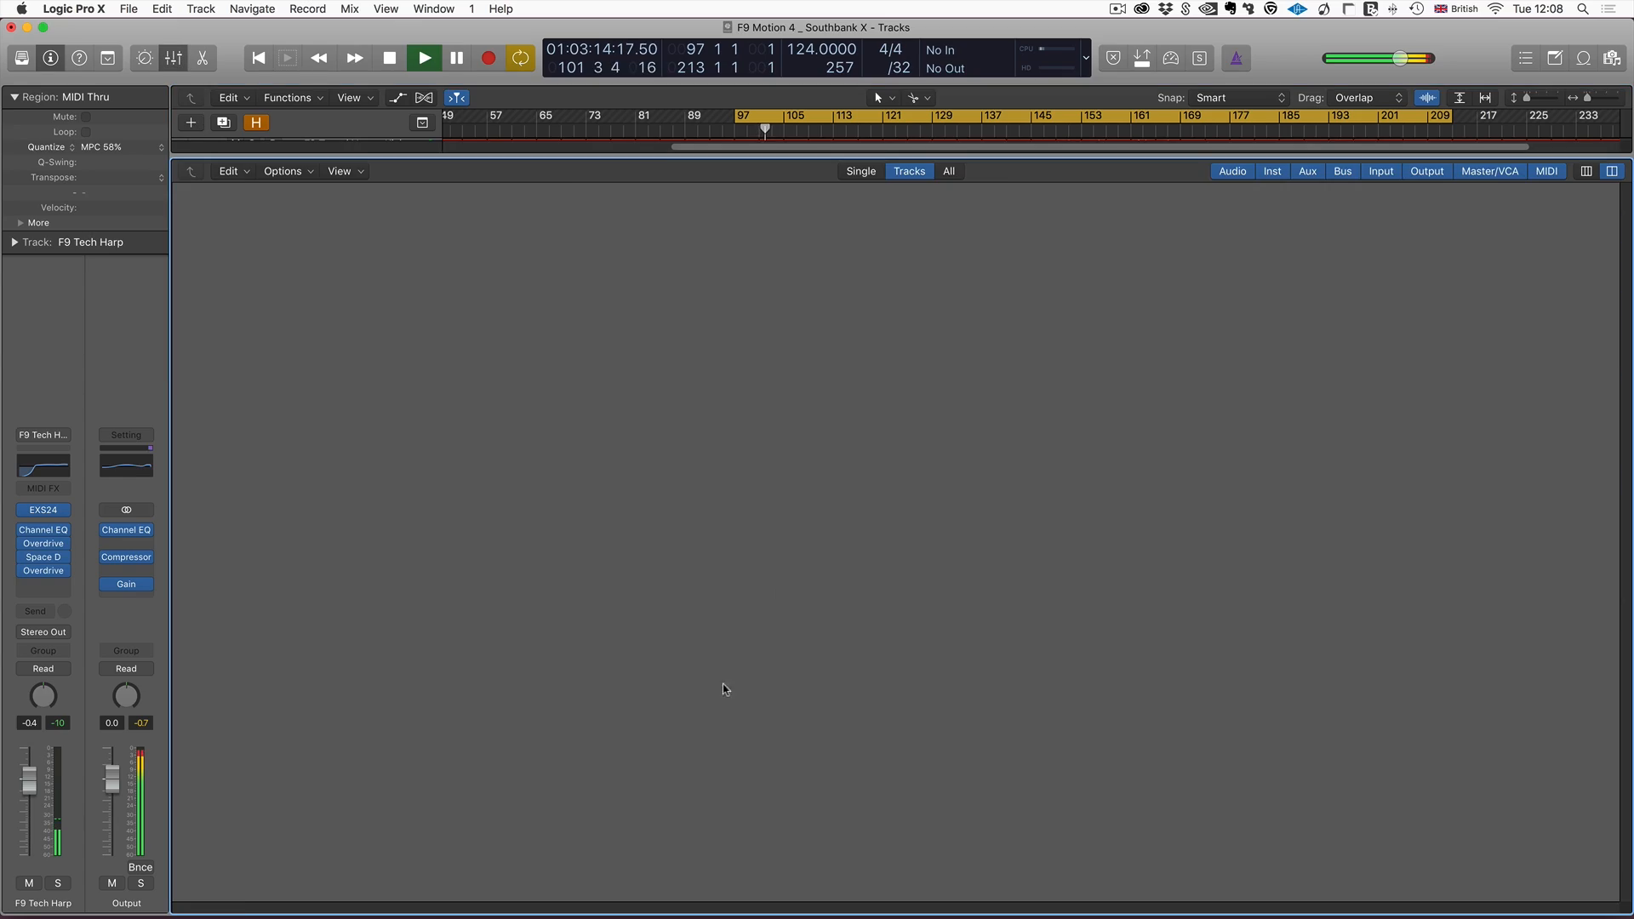
{"action": "scroll", "coordinate": [640, 741], "scroll_direction": "left", "scroll_amount": 15}
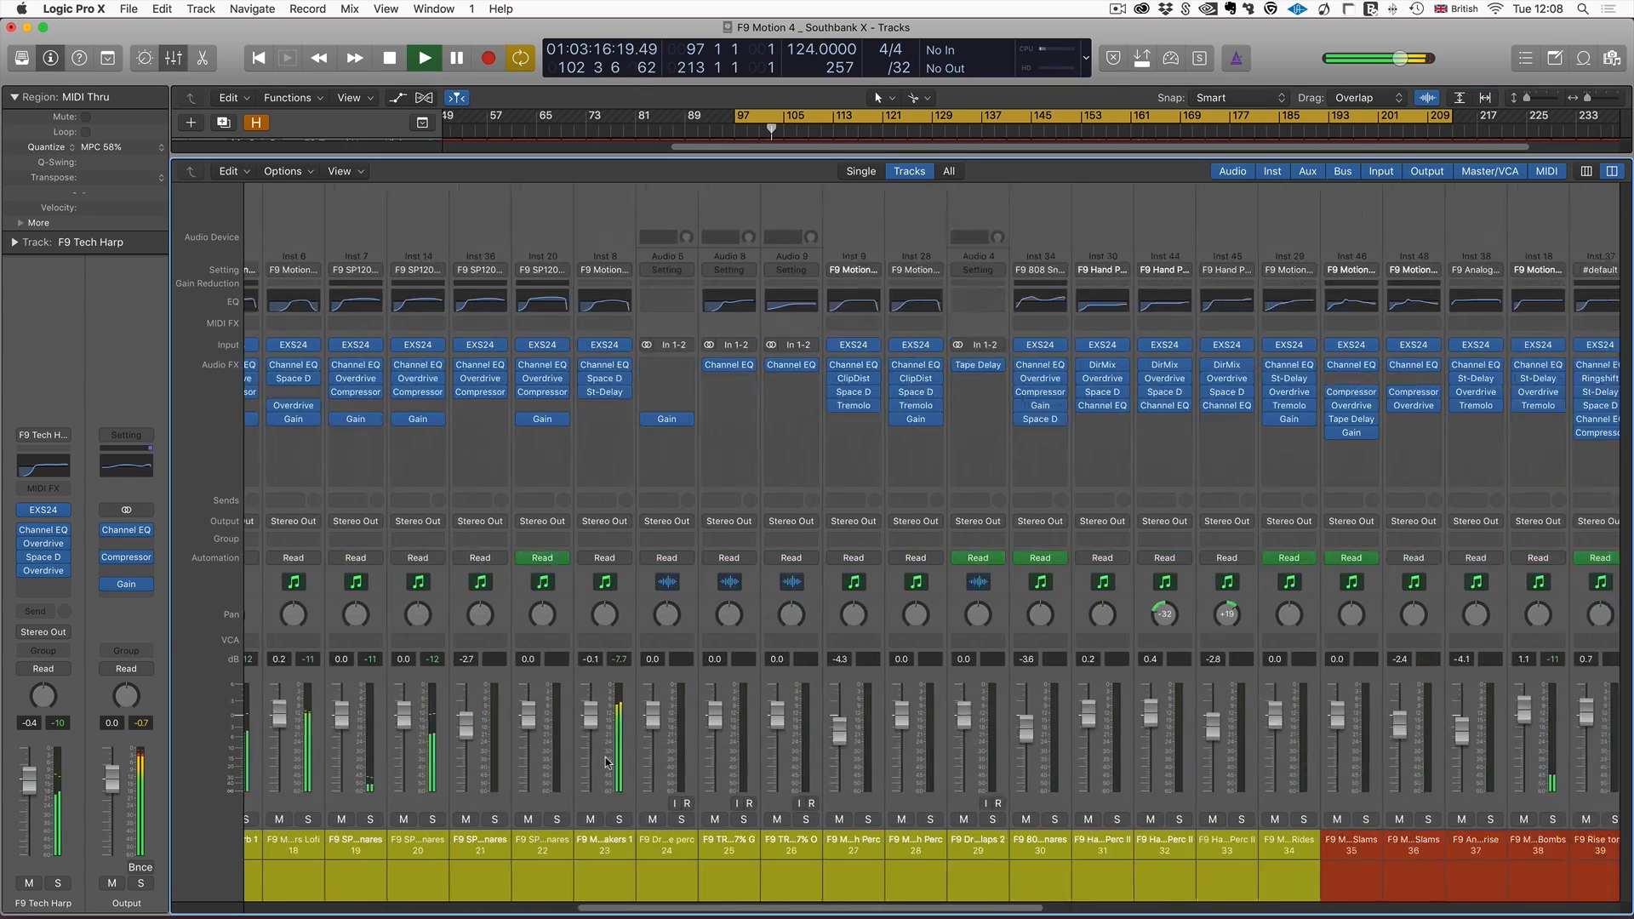
{"action": "scroll", "coordinate": [607, 762], "scroll_direction": "left", "scroll_amount": 10}
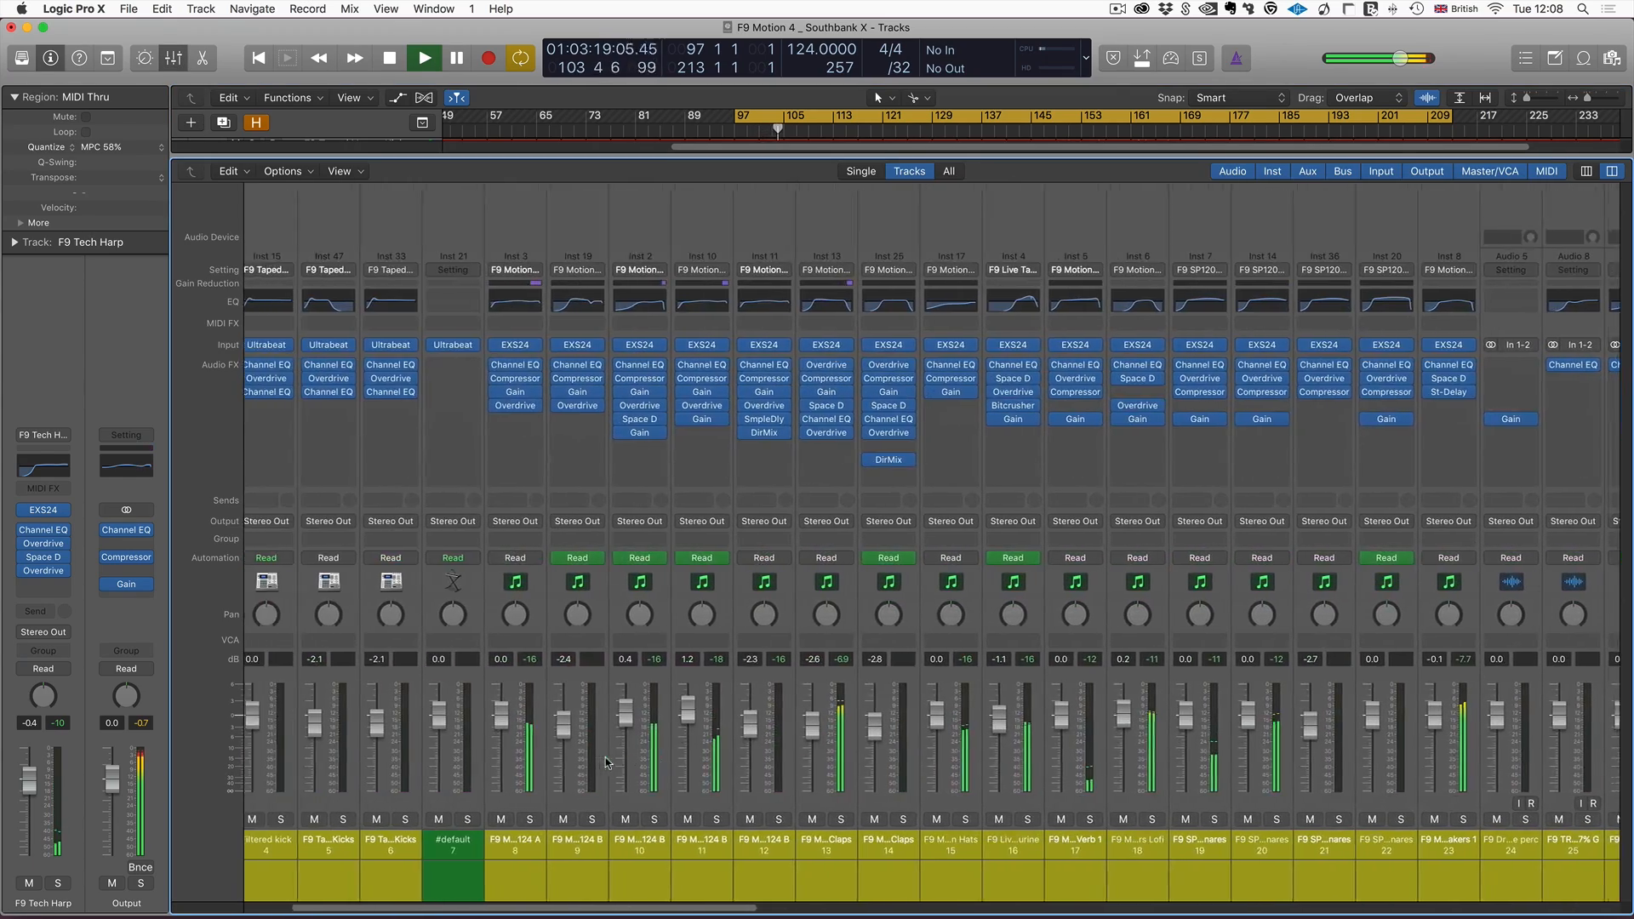
{"action": "scroll", "coordinate": [606, 763], "scroll_direction": "right", "scroll_amount": 1}
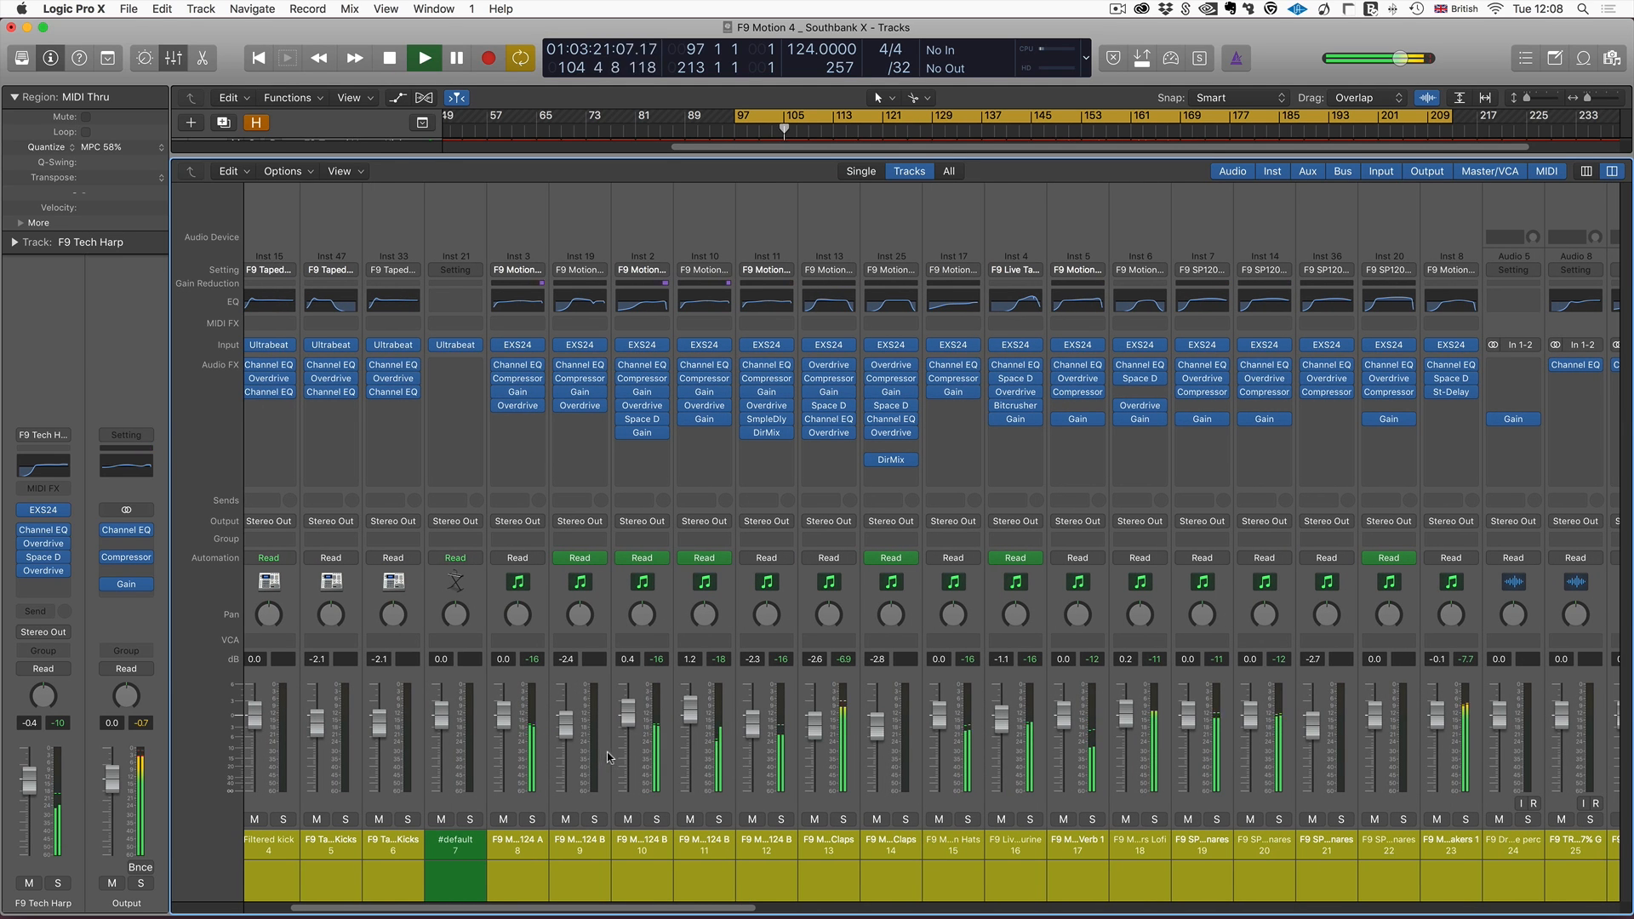
{"action": "left_click", "coordinate": [172, 59]}
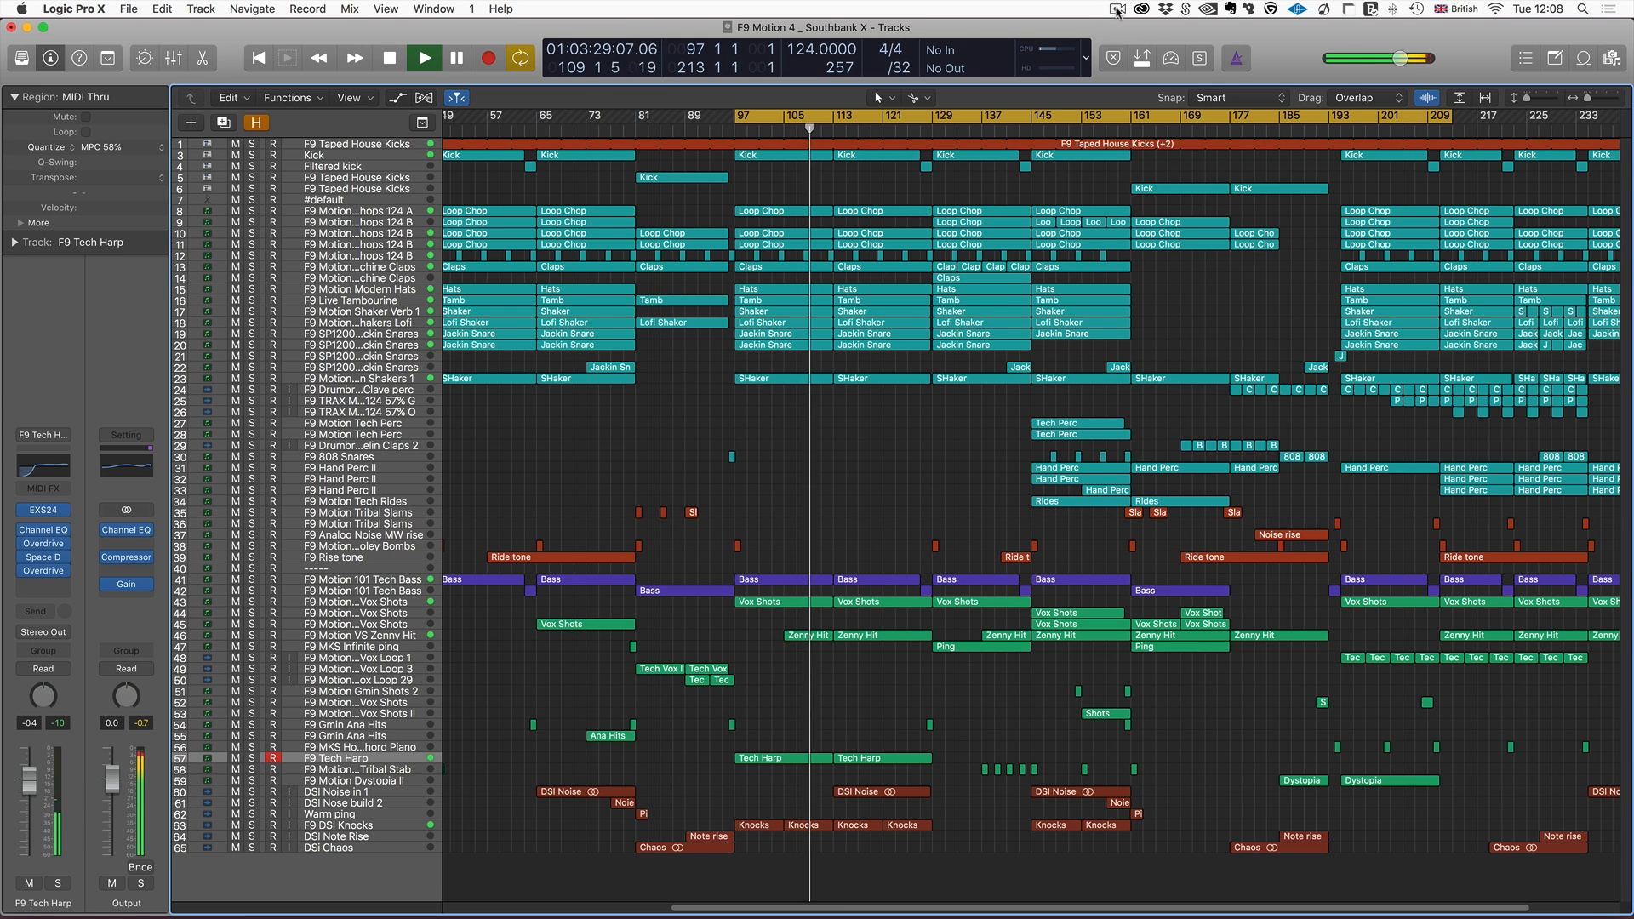
Stop playback, return the playhead to the cycle start at bar 97 and enlarge the arrangement horizontally.
{"action": "key", "text": "space"}
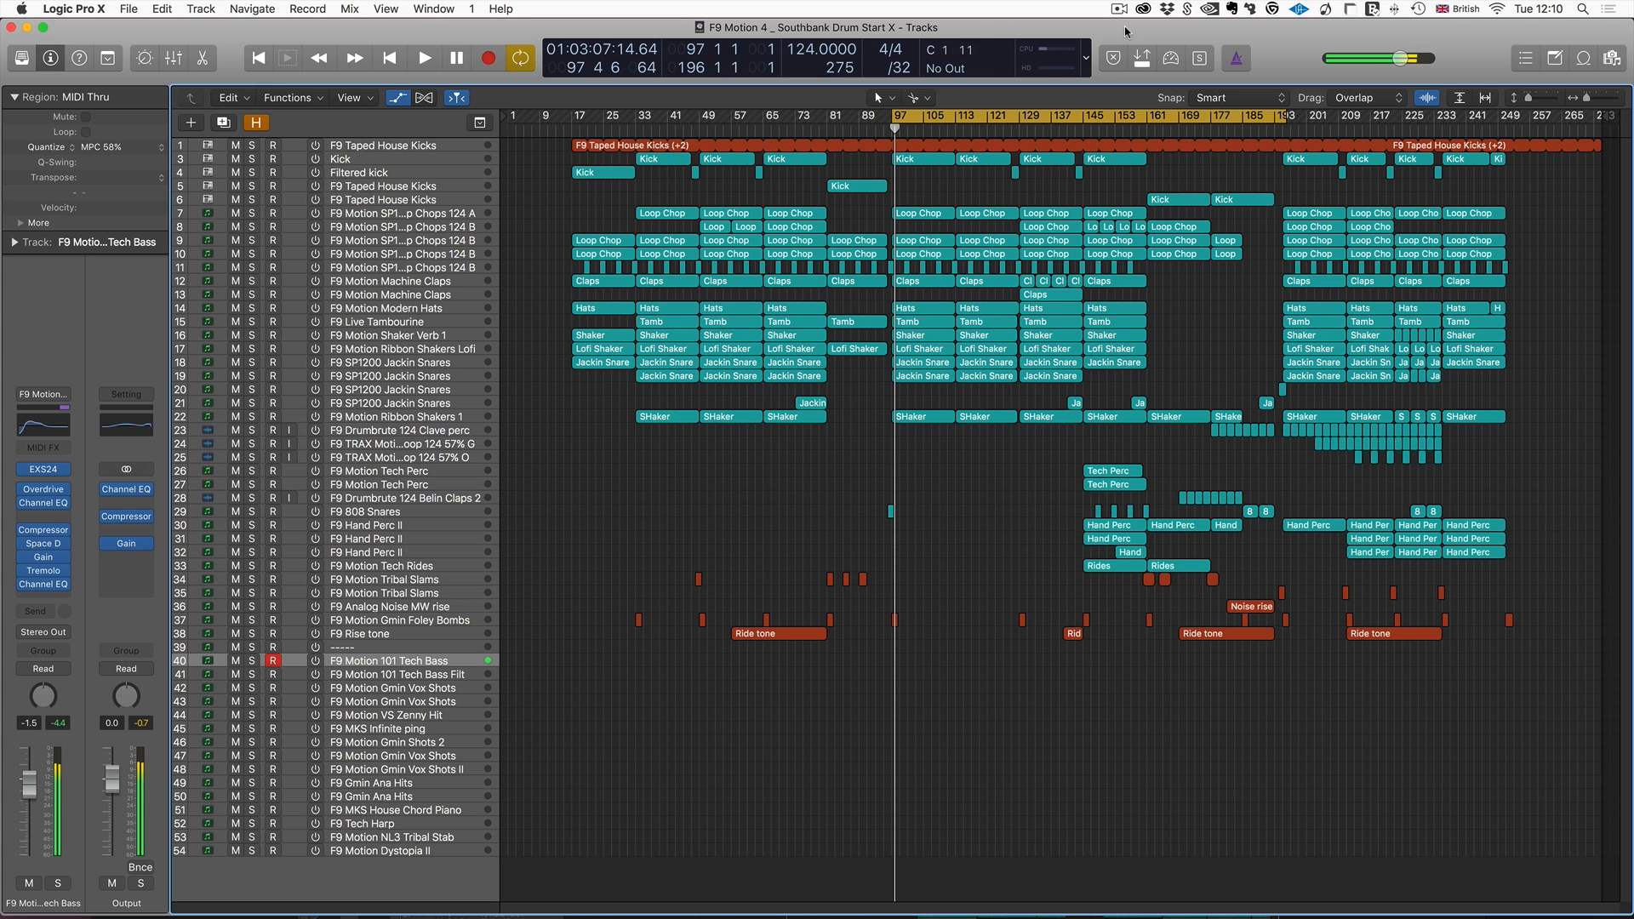
{"action": "key", "text": "Return"}
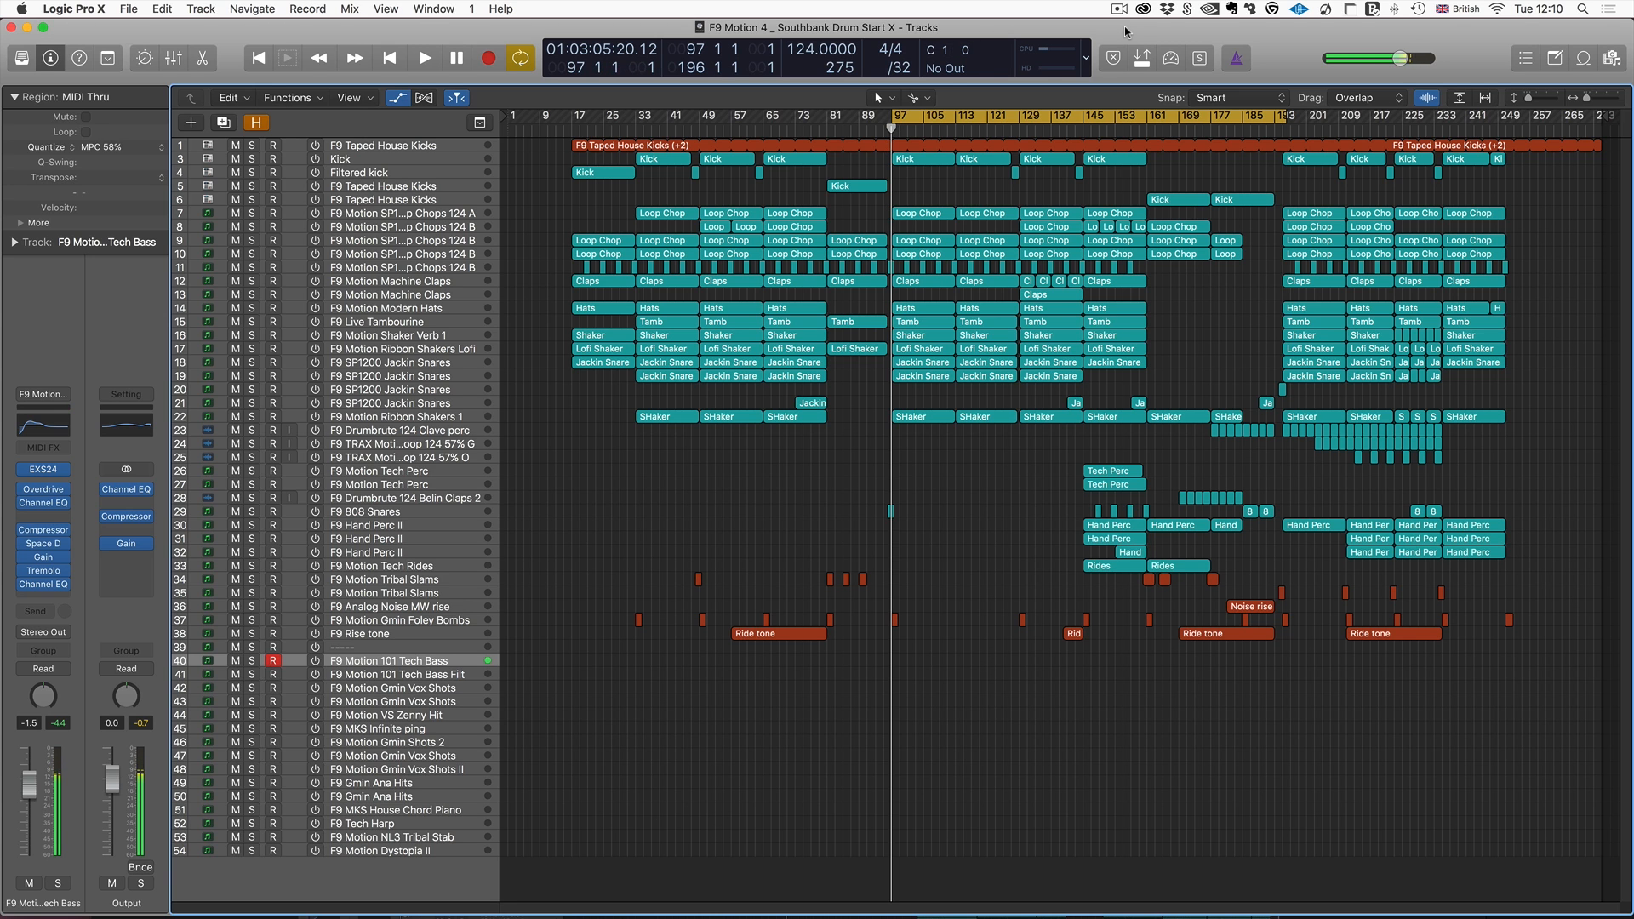
{"action": "key", "text": "super+Right"}
{"action": "key", "text": "super+Right"}
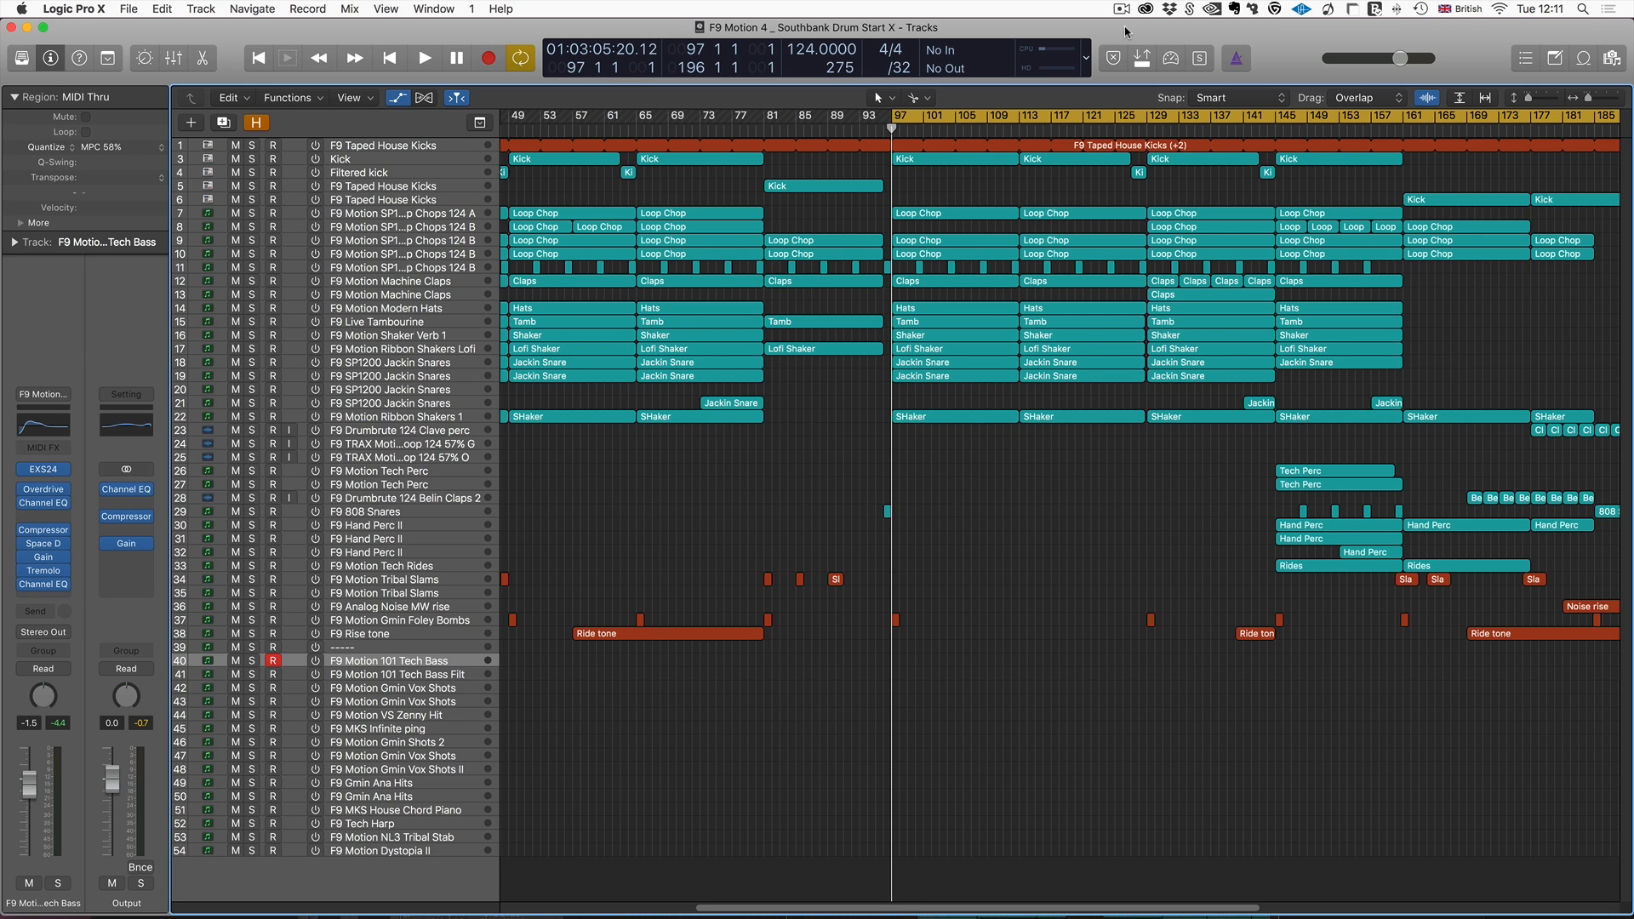
{"action": "key", "text": "r"}
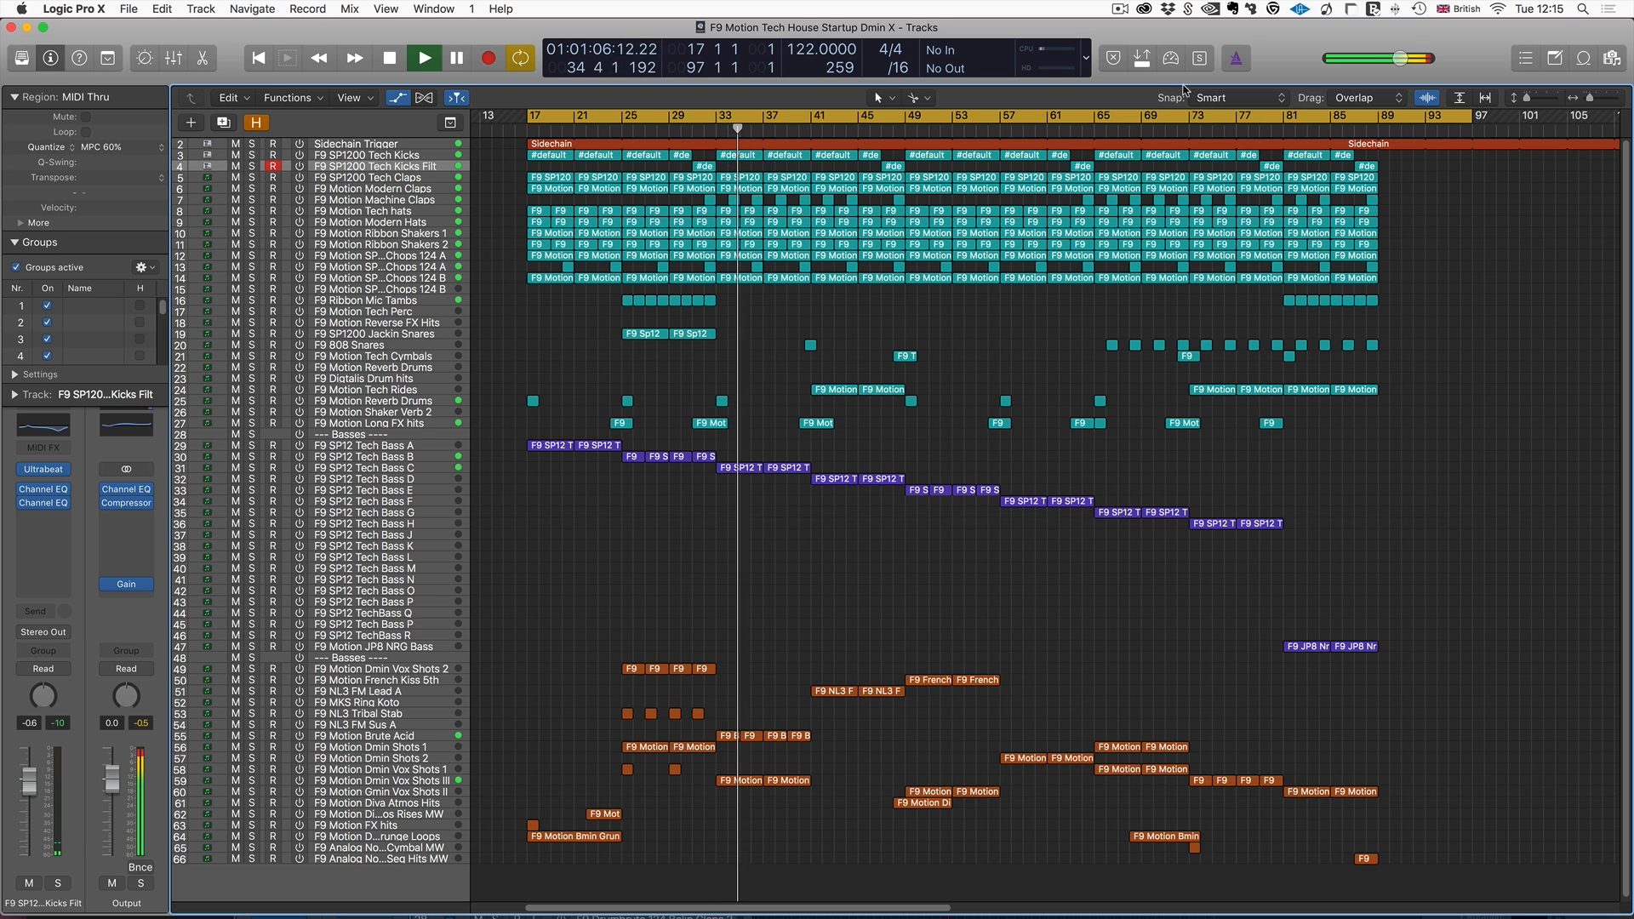
Stop playback, clear the region selection and open the Ultrabeat instrument on the Kick track.
{"action": "key", "text": "space"}
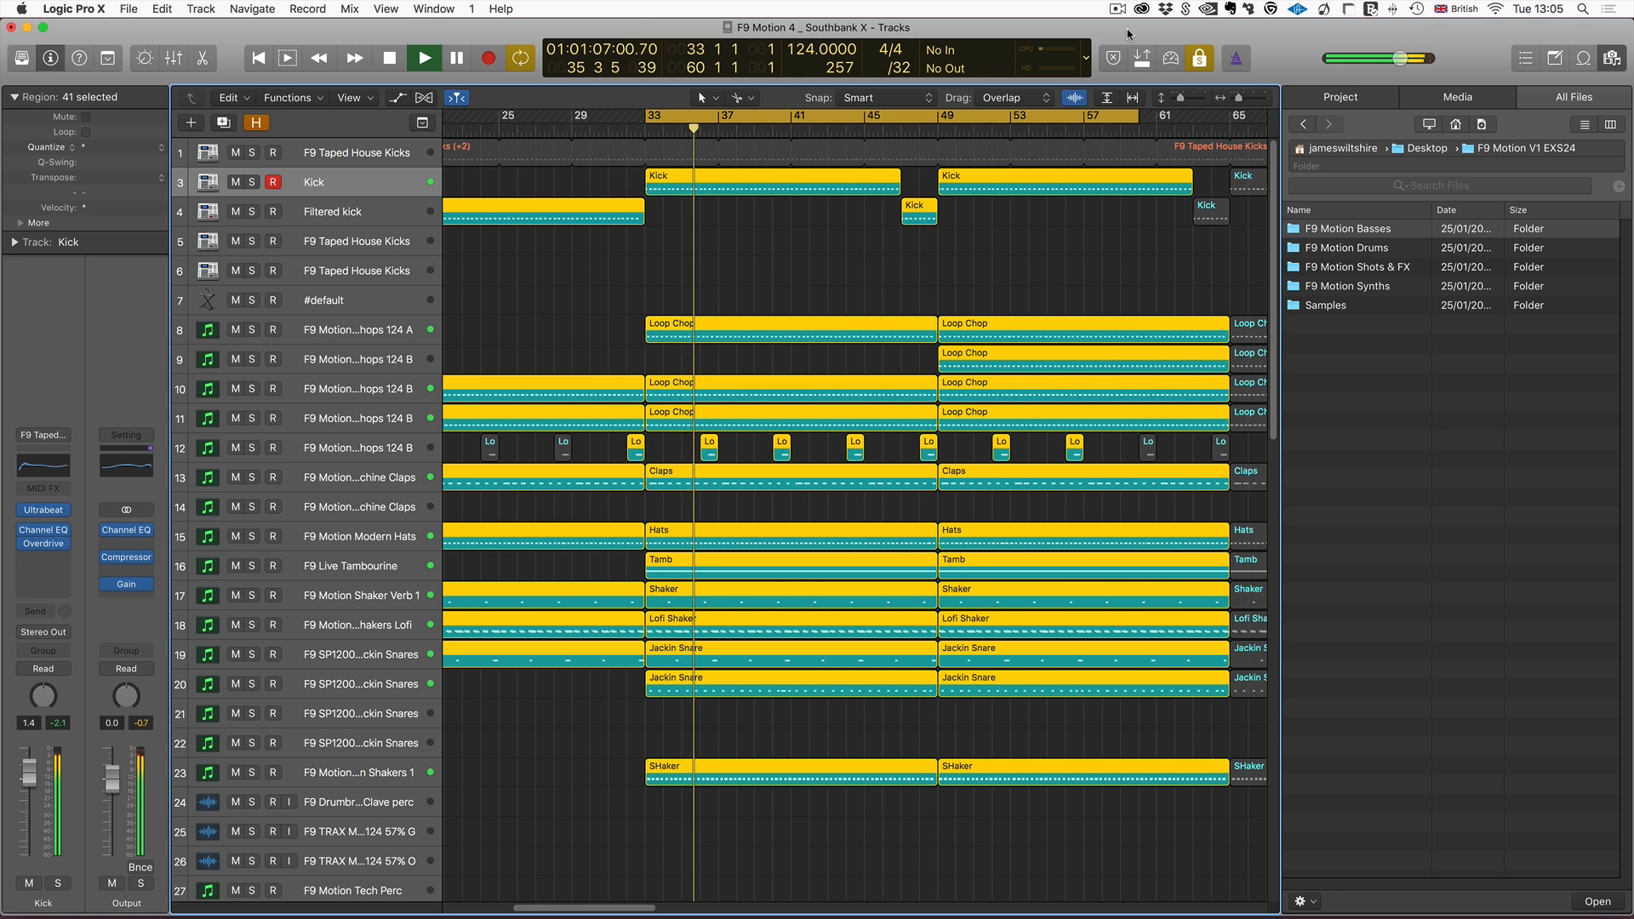
{"action": "key", "text": "space"}
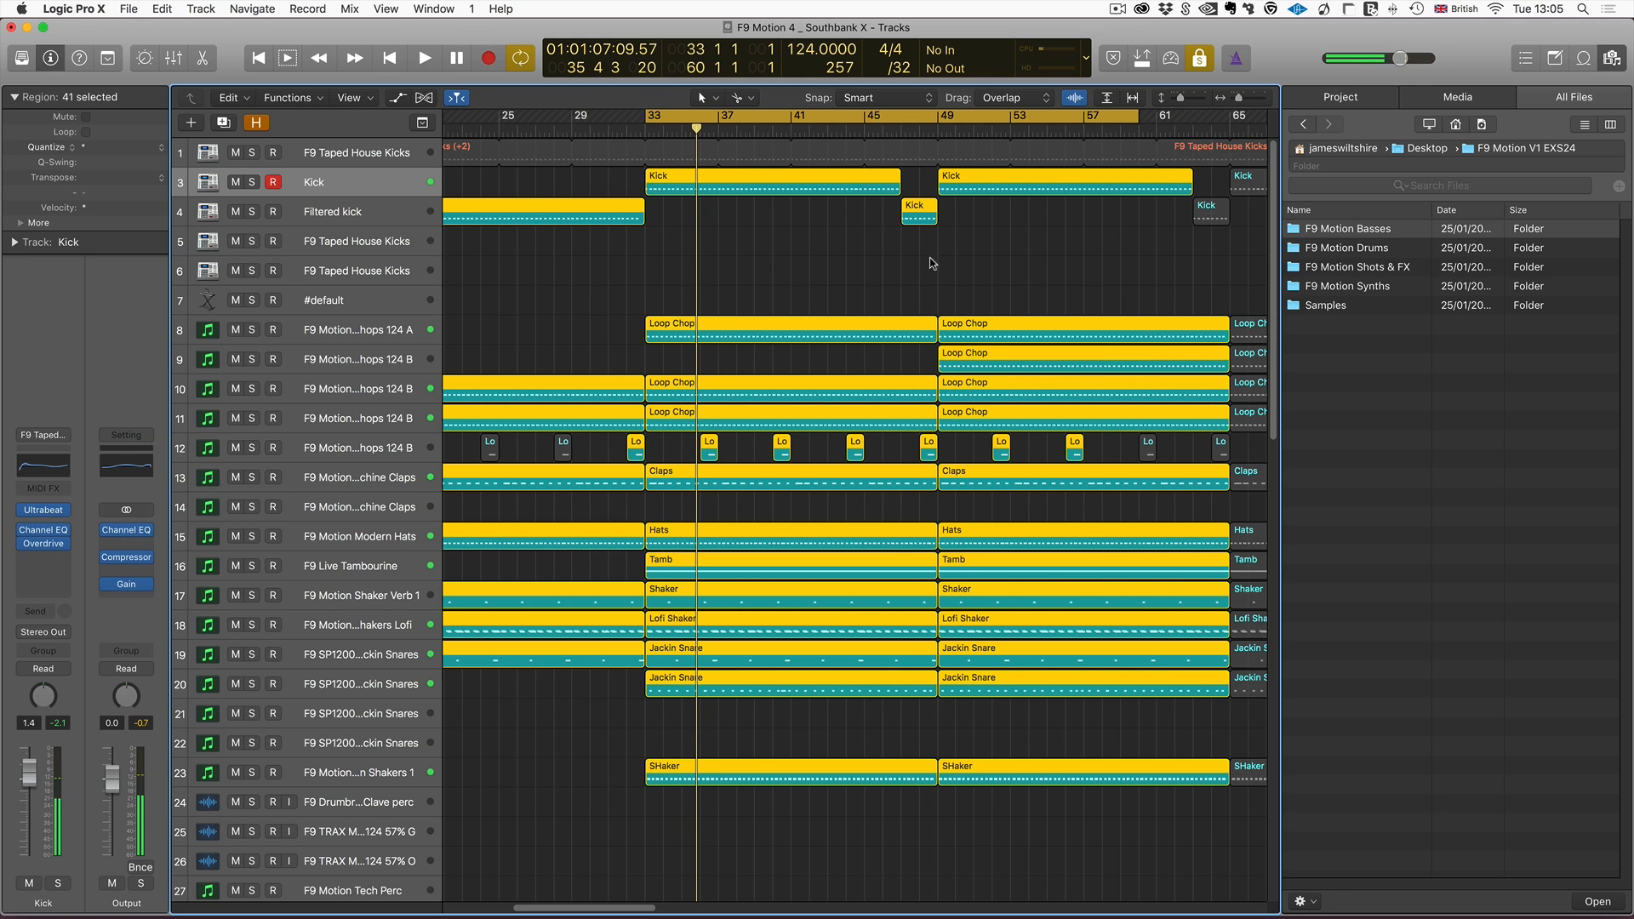
{"action": "left_click", "coordinate": [817, 232]}
{"action": "left_click", "coordinate": [338, 187]}
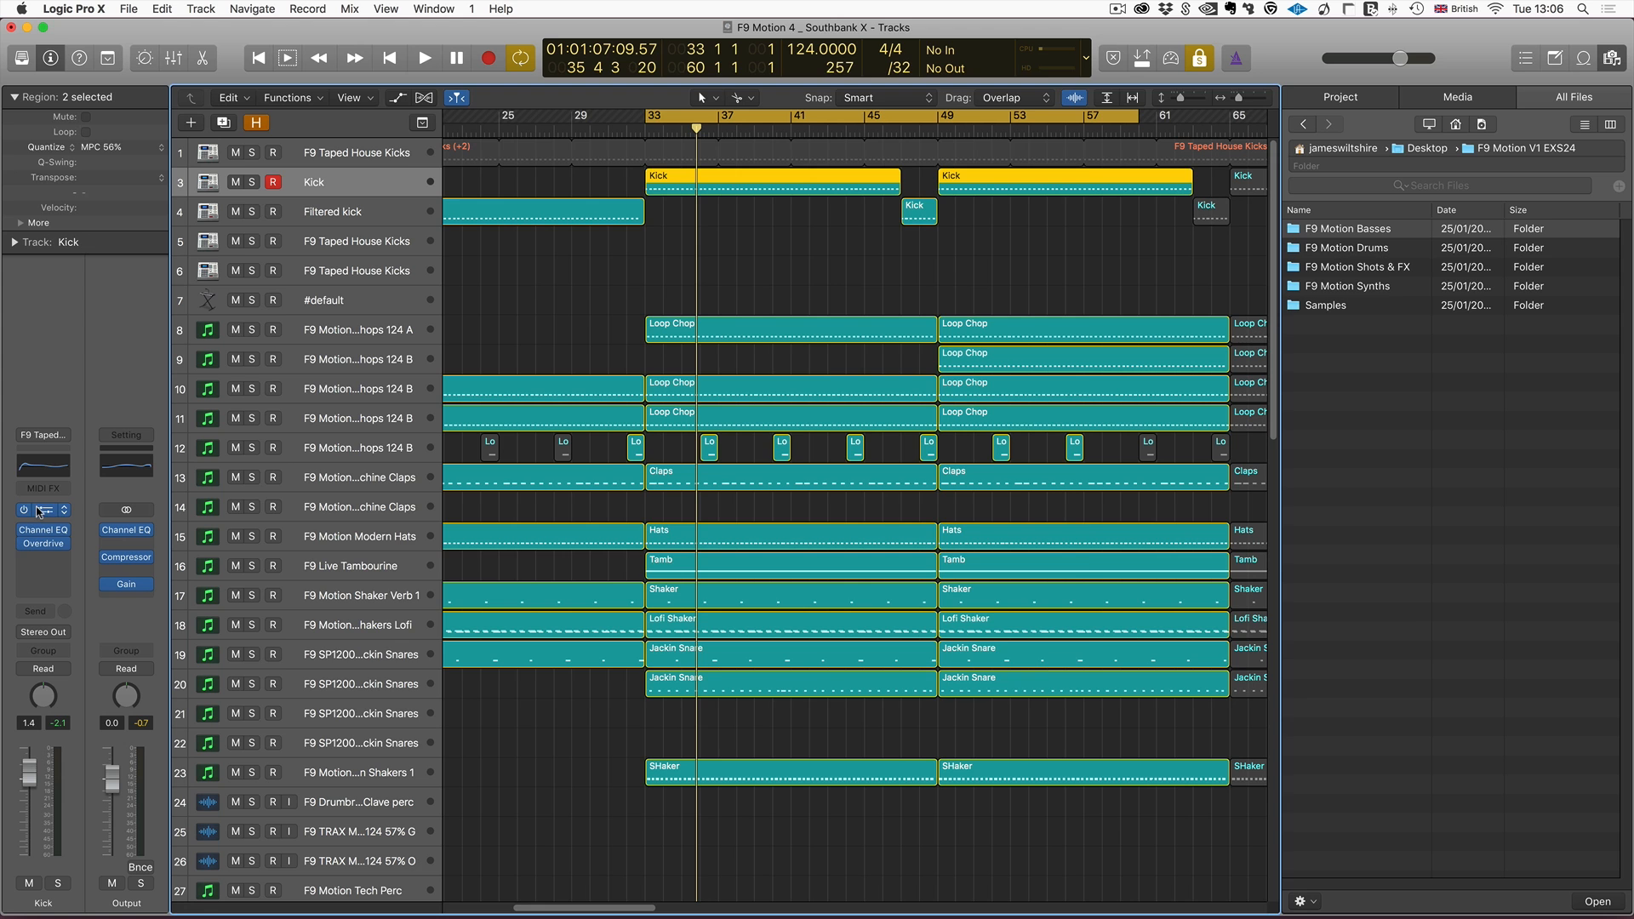
{"action": "left_click", "coordinate": [40, 511]}
{"action": "left_click_drag", "start_coordinate": [608, 102], "coordinate": [667, 105]}
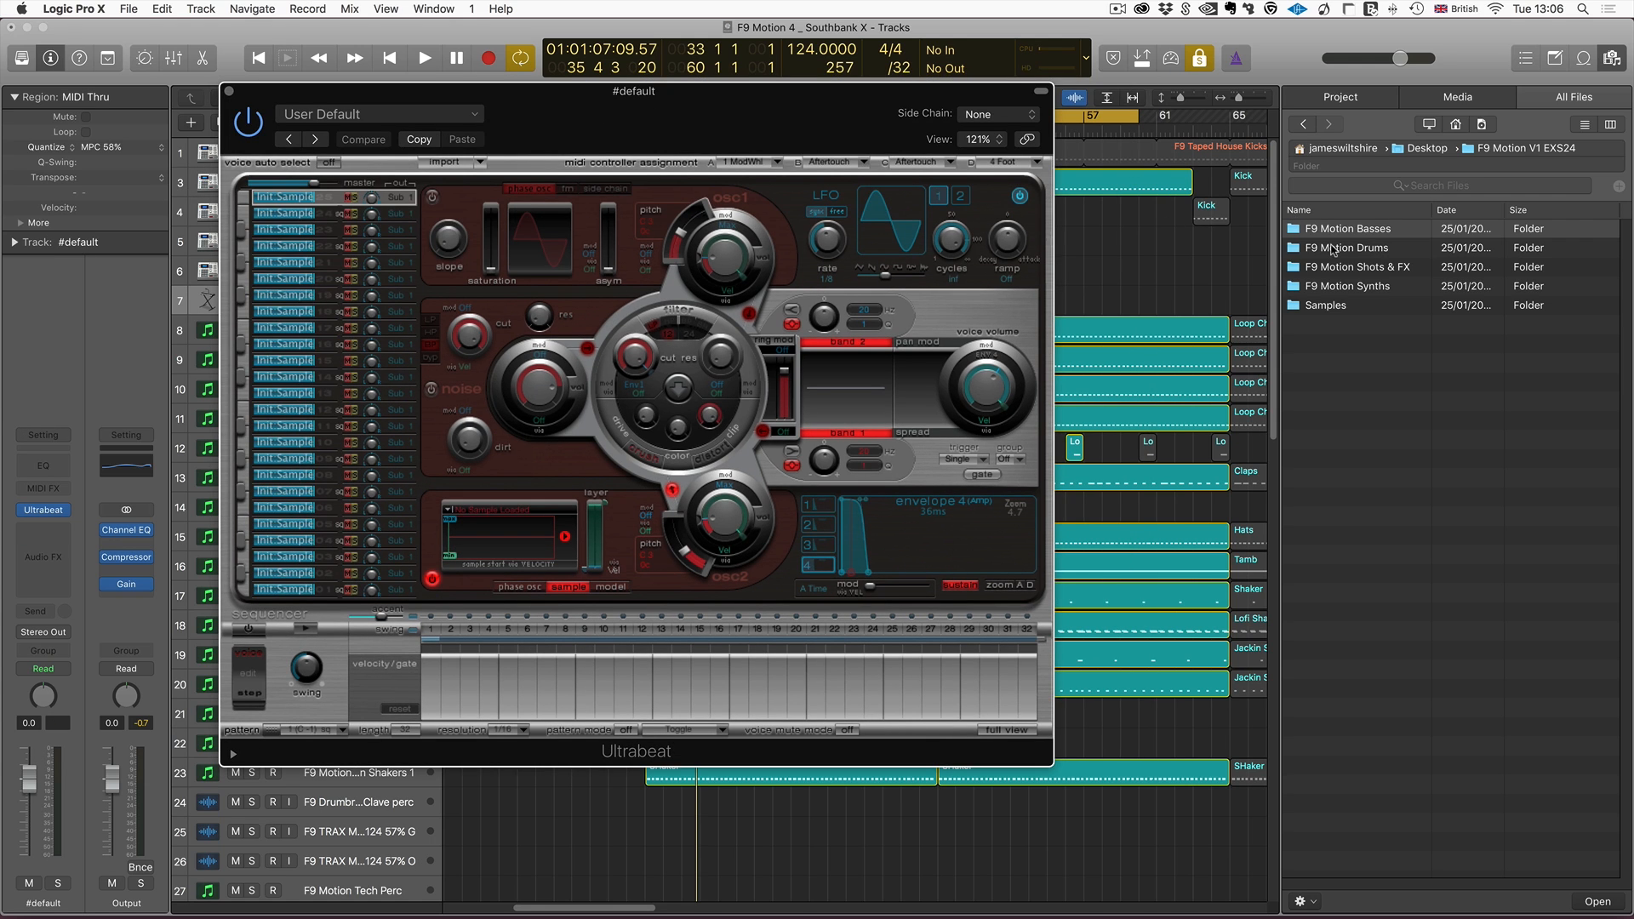
Import F9 TK Machine Claps.exs from the F9 Motion Drums folder into the empty #default Ultrabeat kit.
{"action": "left_click", "coordinate": [1342, 254]}
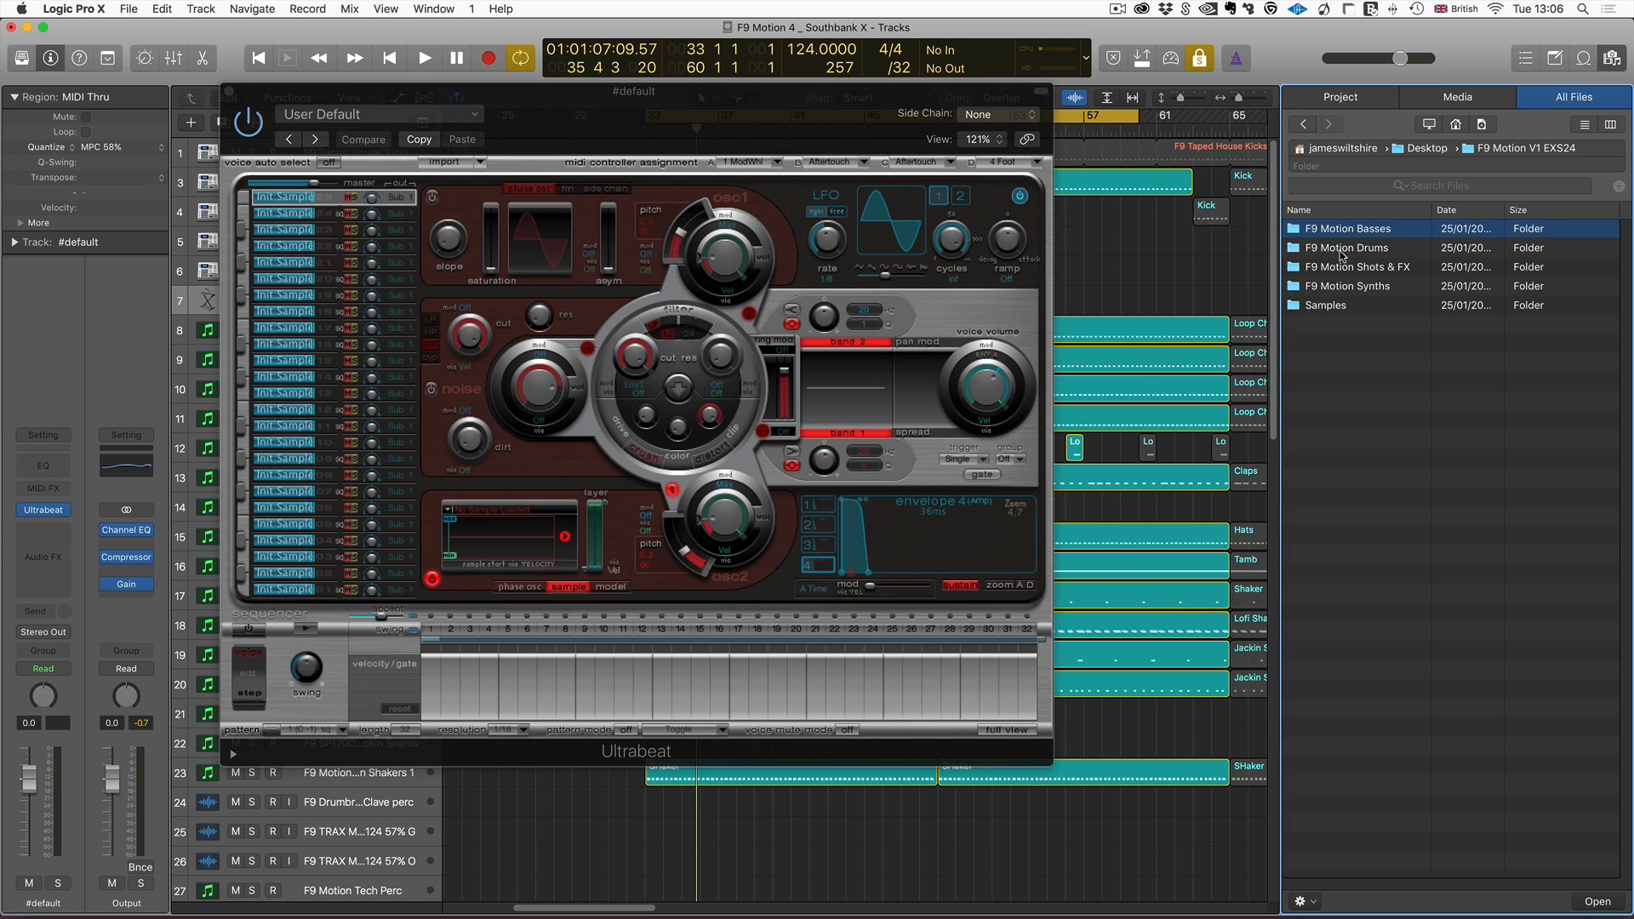
{"action": "left_click", "coordinate": [1342, 254]}
{"action": "double_click", "coordinate": [1342, 254]}
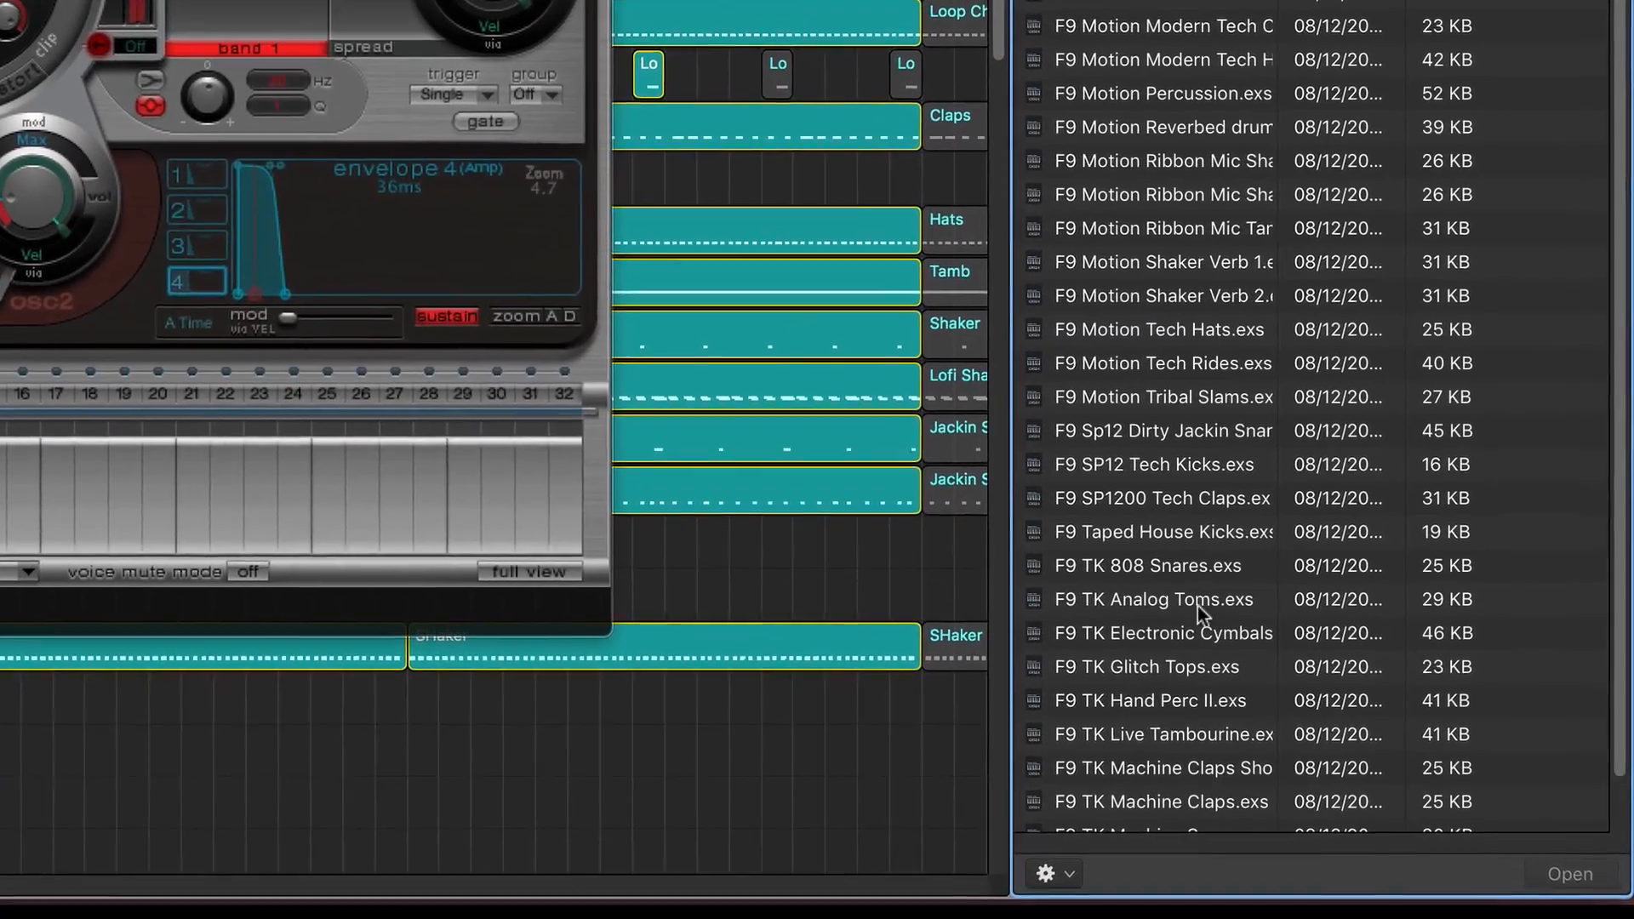
{"action": "left_click", "coordinate": [1160, 804]}
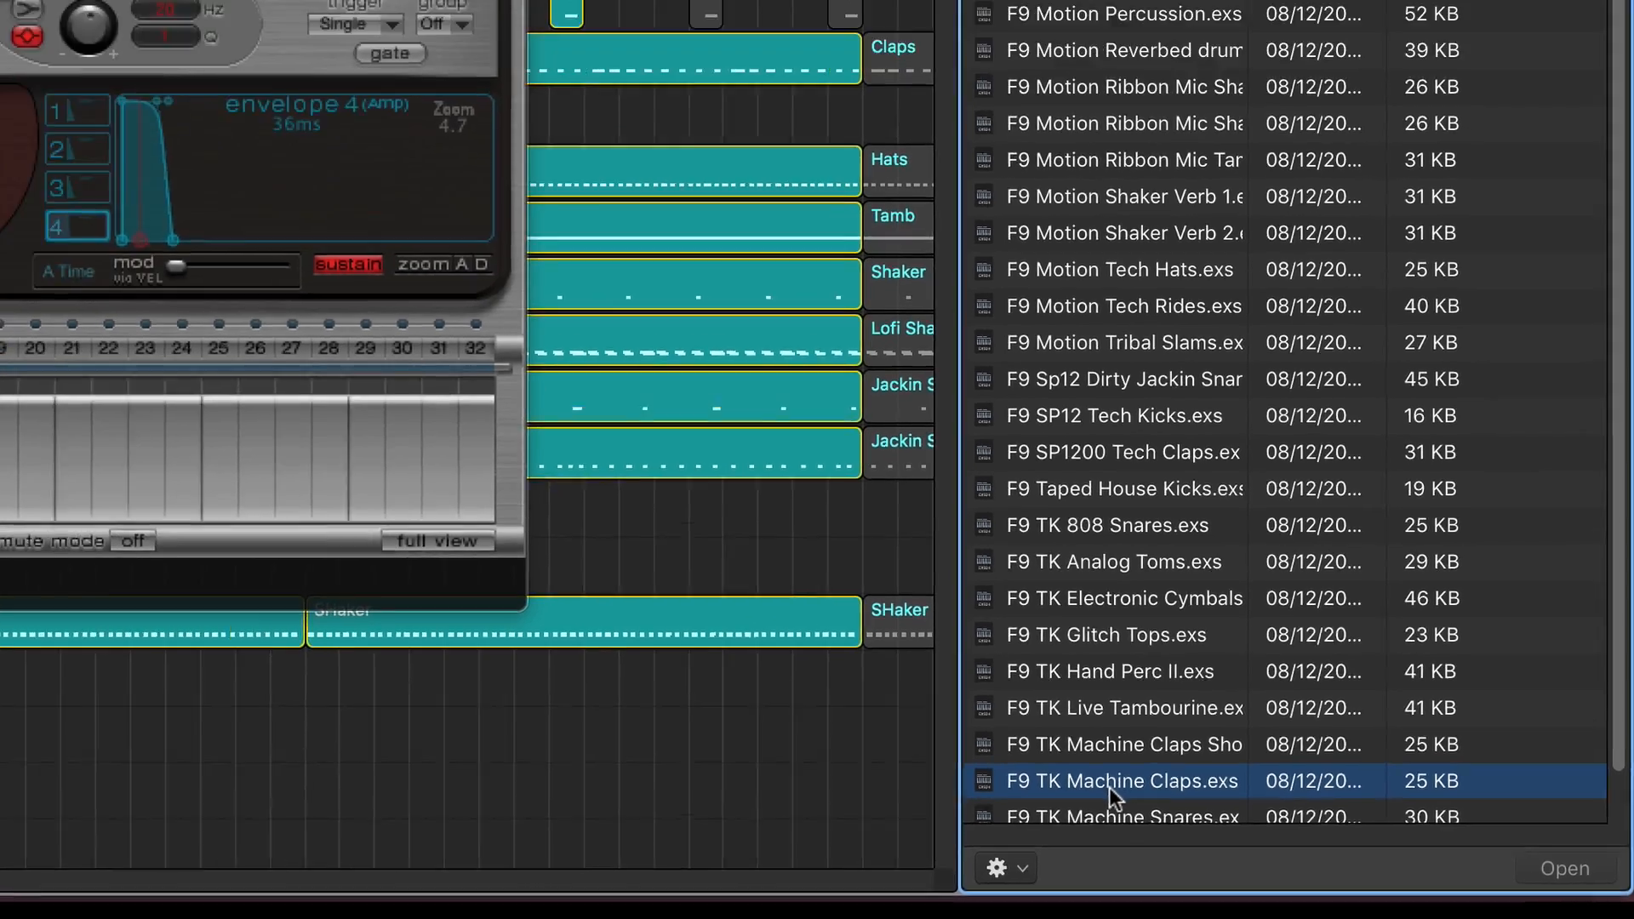
{"action": "left_click_drag", "start_coordinate": [1044, 776], "coordinate": [158, 70]}
{"action": "left_click_drag", "start_coordinate": [658, 359], "coordinate": [305, 524]}
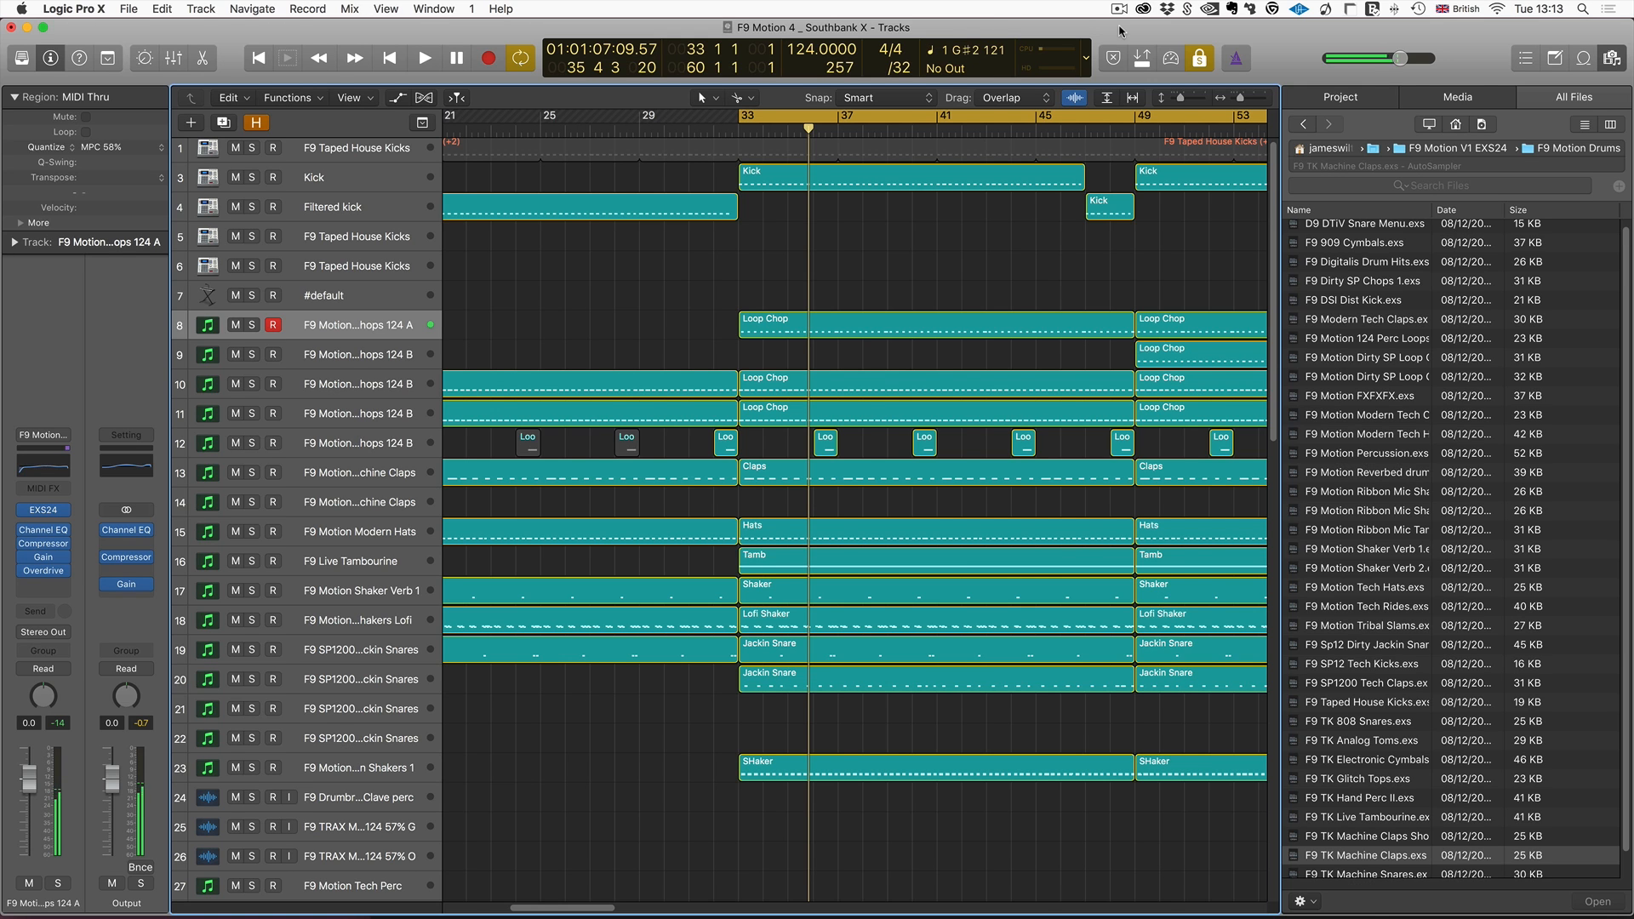
Solo and play the six tambourine, shaker and Jackin Snare regions that start at bar 33.
{"action": "left_click", "coordinate": [385, 713]}
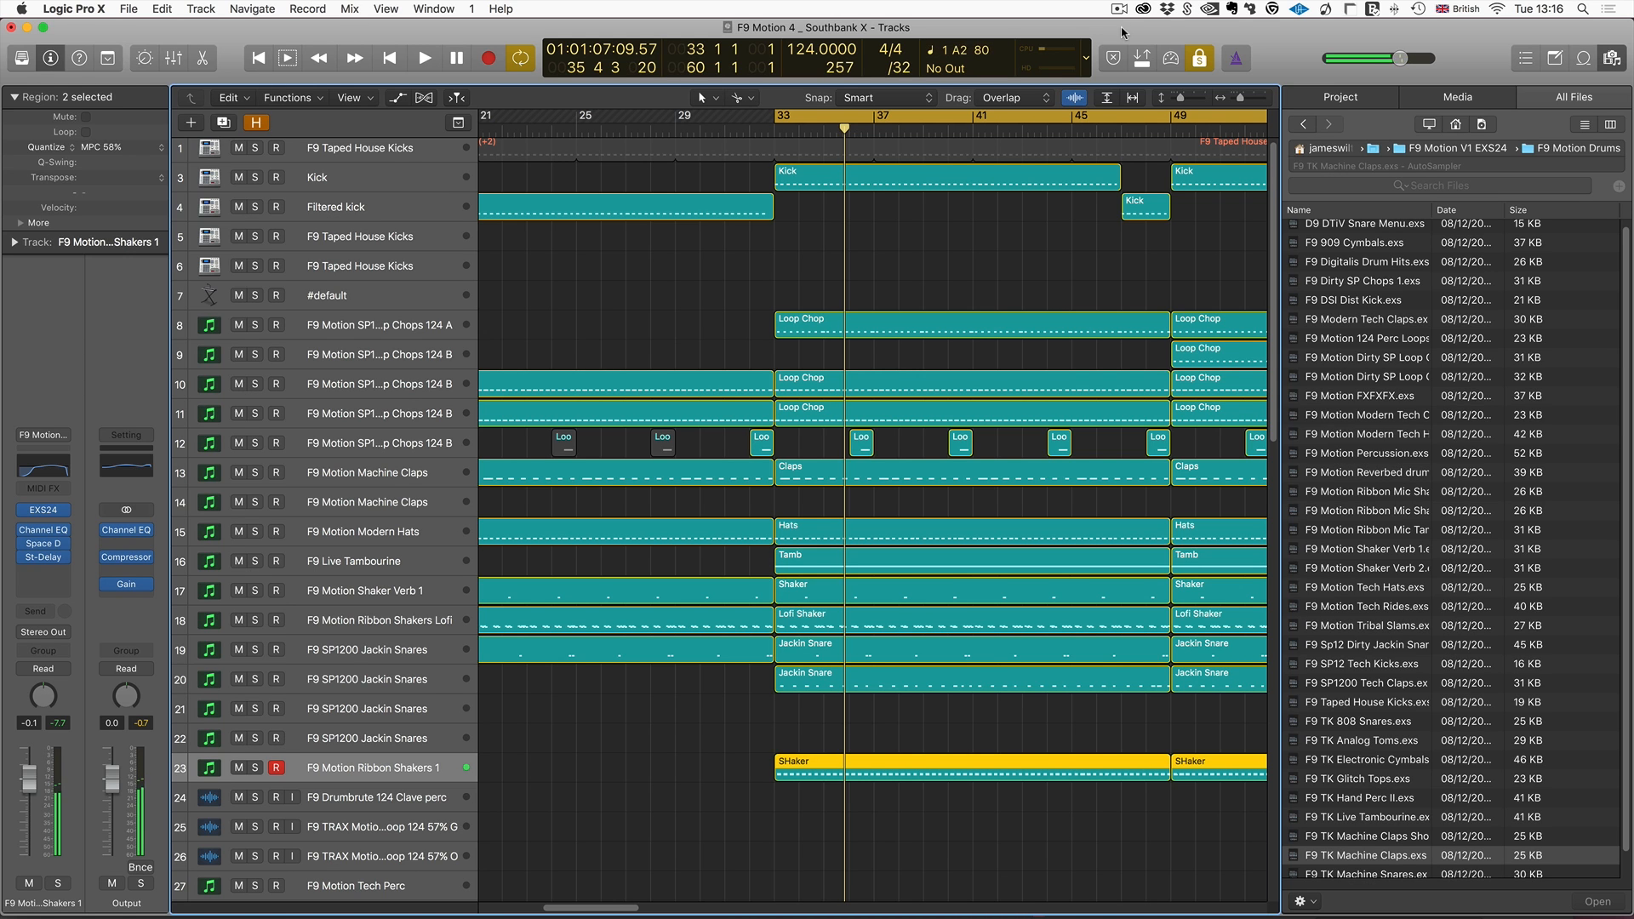
{"action": "left_click", "coordinate": [365, 565]}
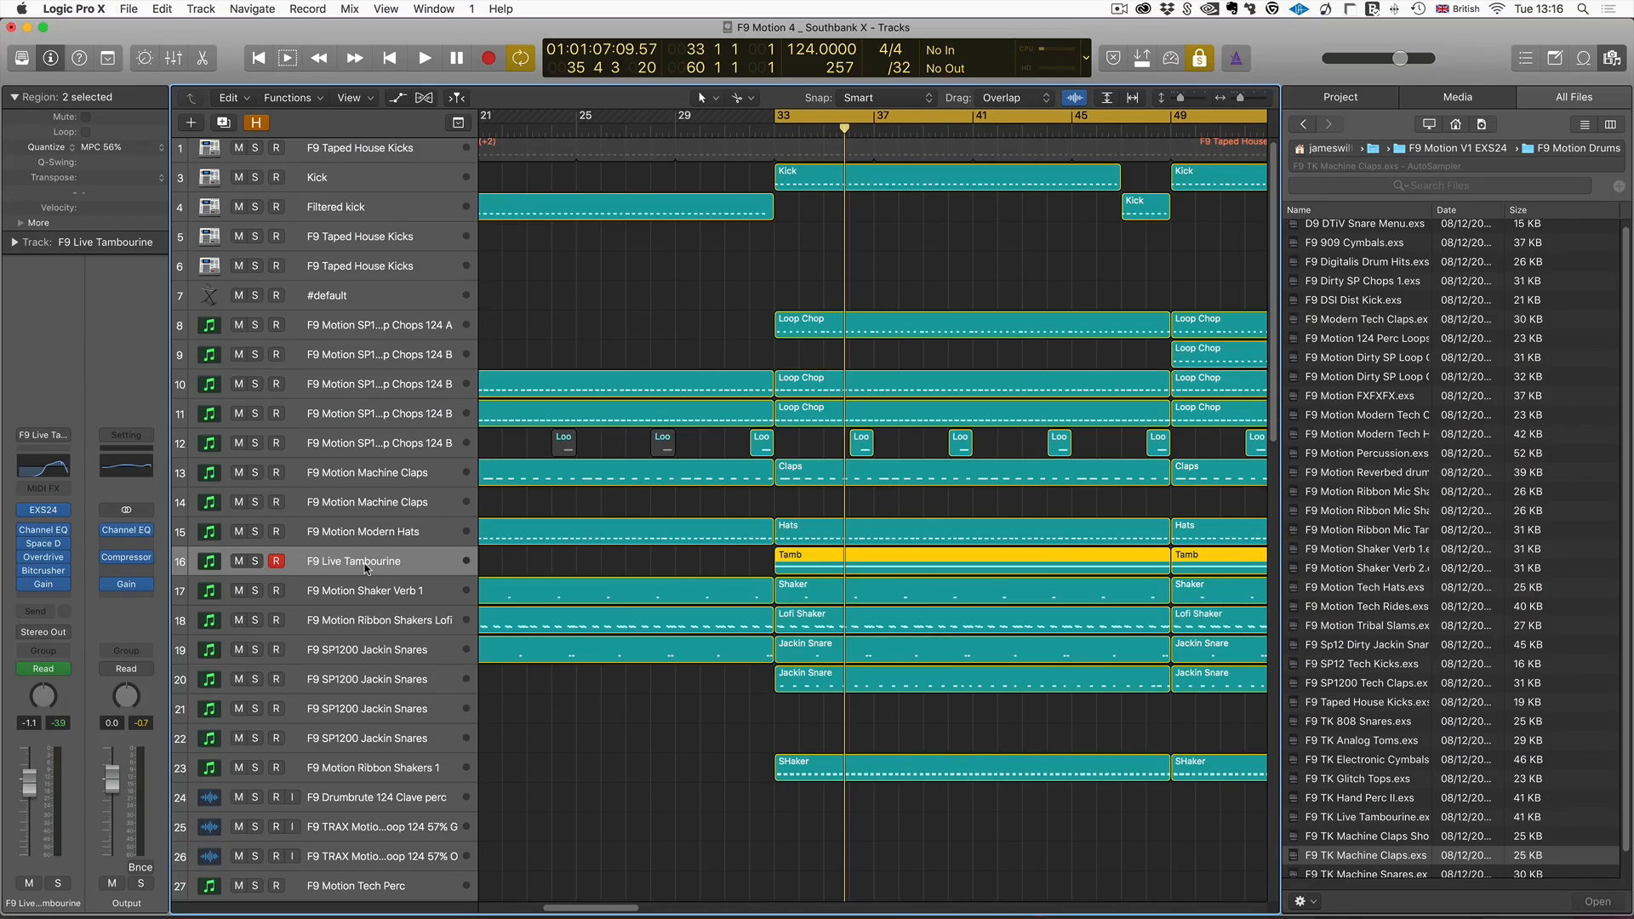
{"action": "left_click_drag", "start_coordinate": [794, 841], "coordinate": [967, 567]}
{"action": "key", "text": "ctrl+alt+s"}
{"action": "key", "text": "space"}
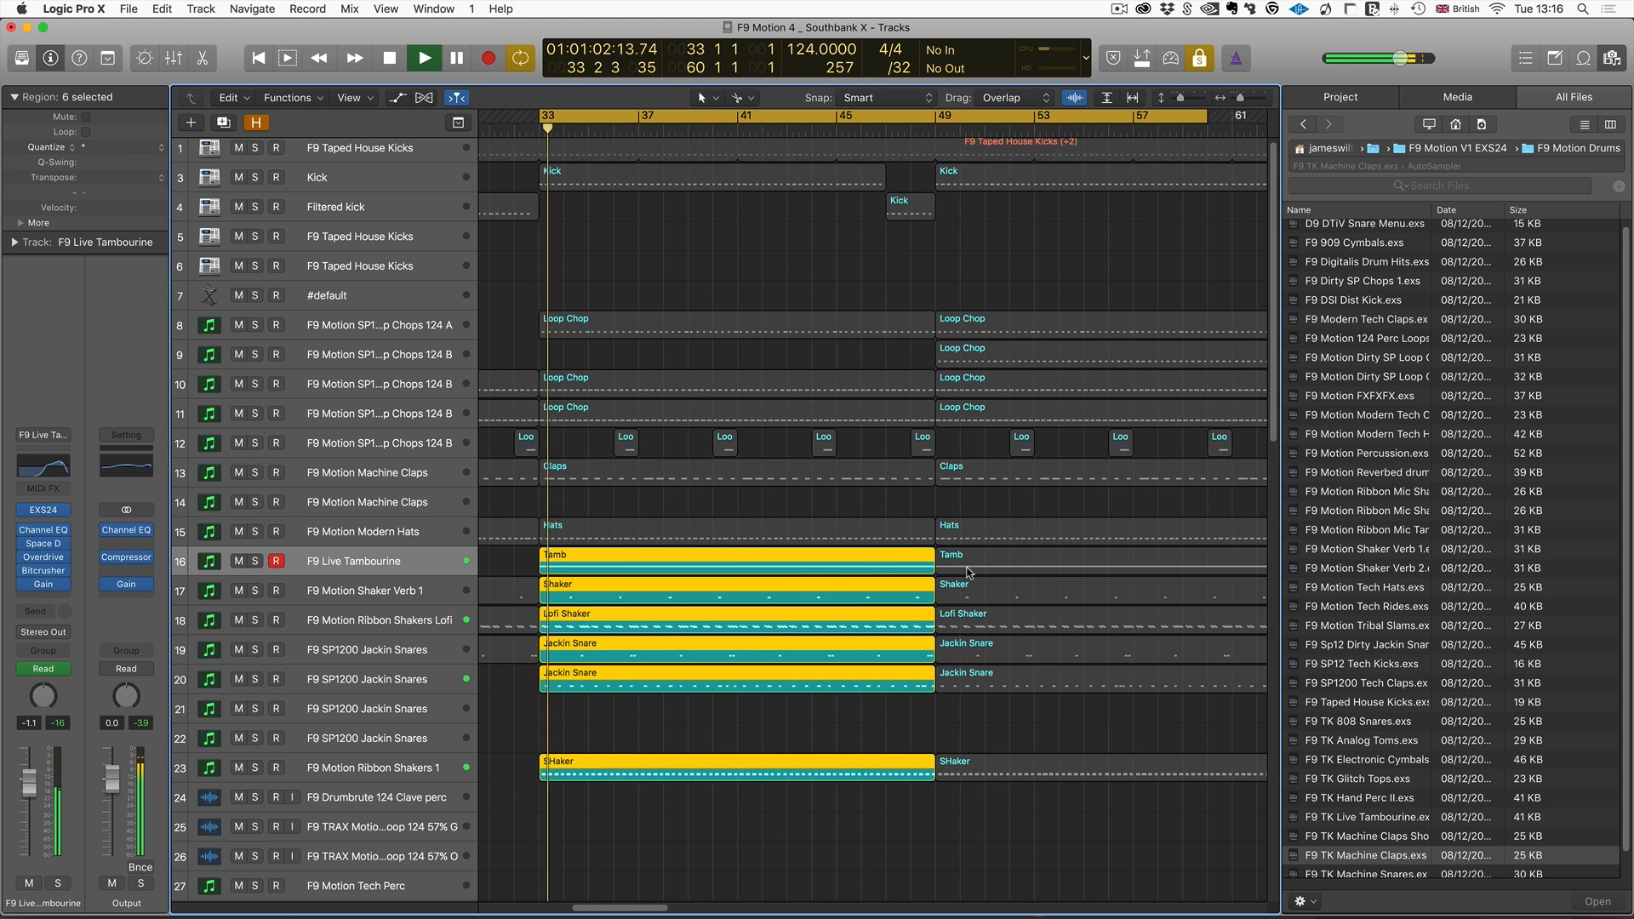
Turn off solo and restart playback to hear the full drum arrangement from bar 33.
{"action": "left_click", "coordinate": [1200, 58]}
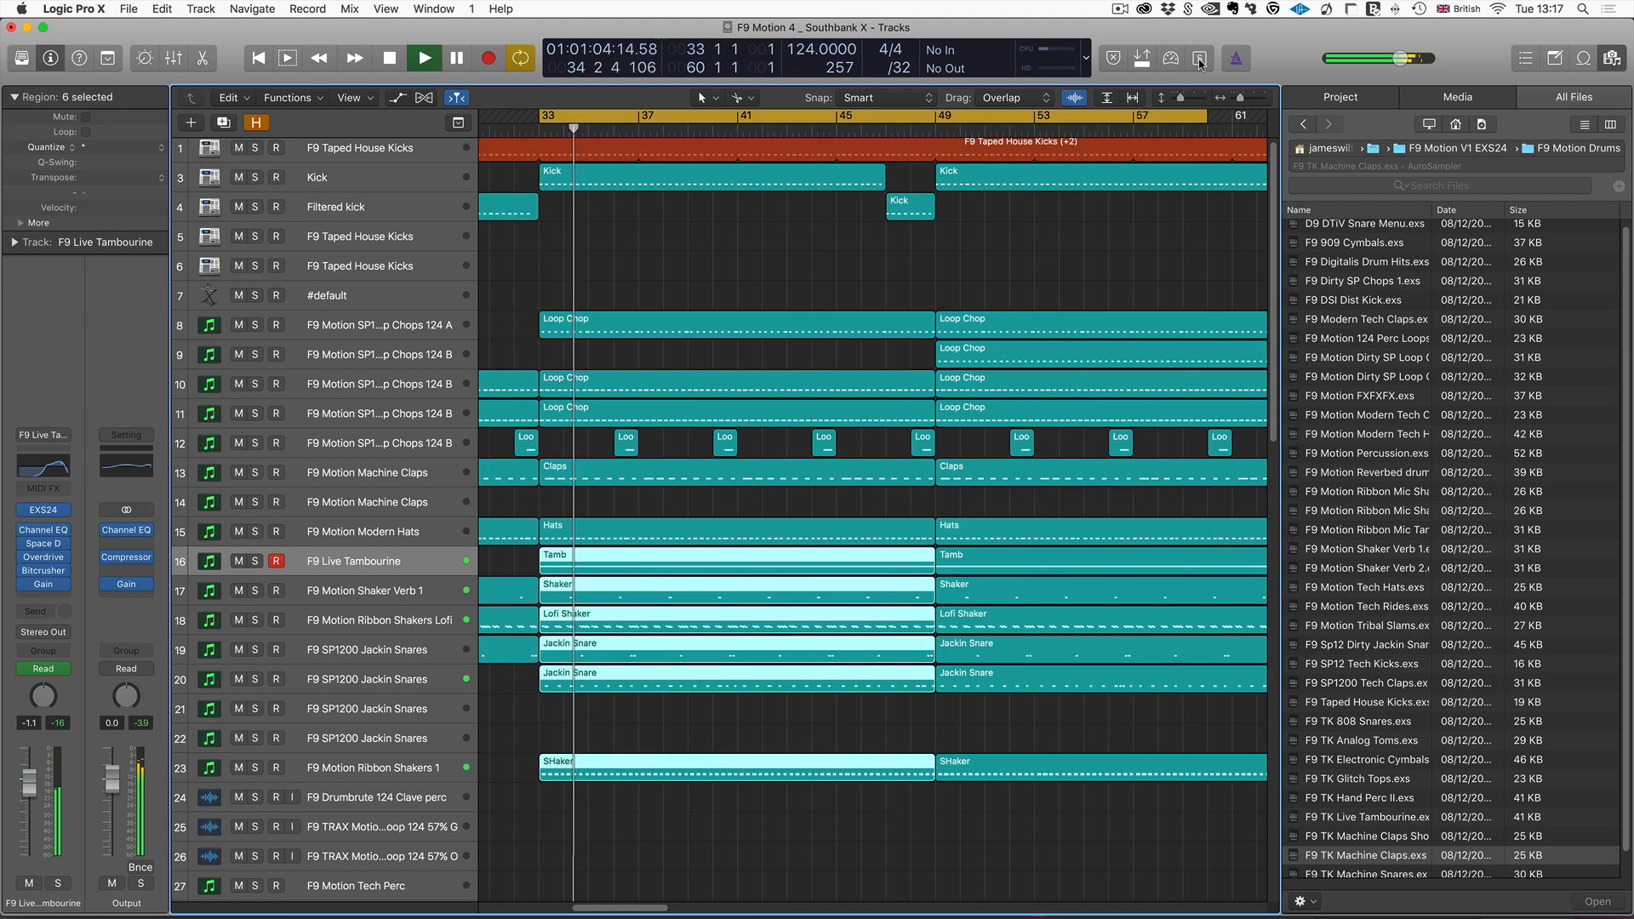
{"action": "key", "text": "space"}
{"action": "key", "text": "space"}
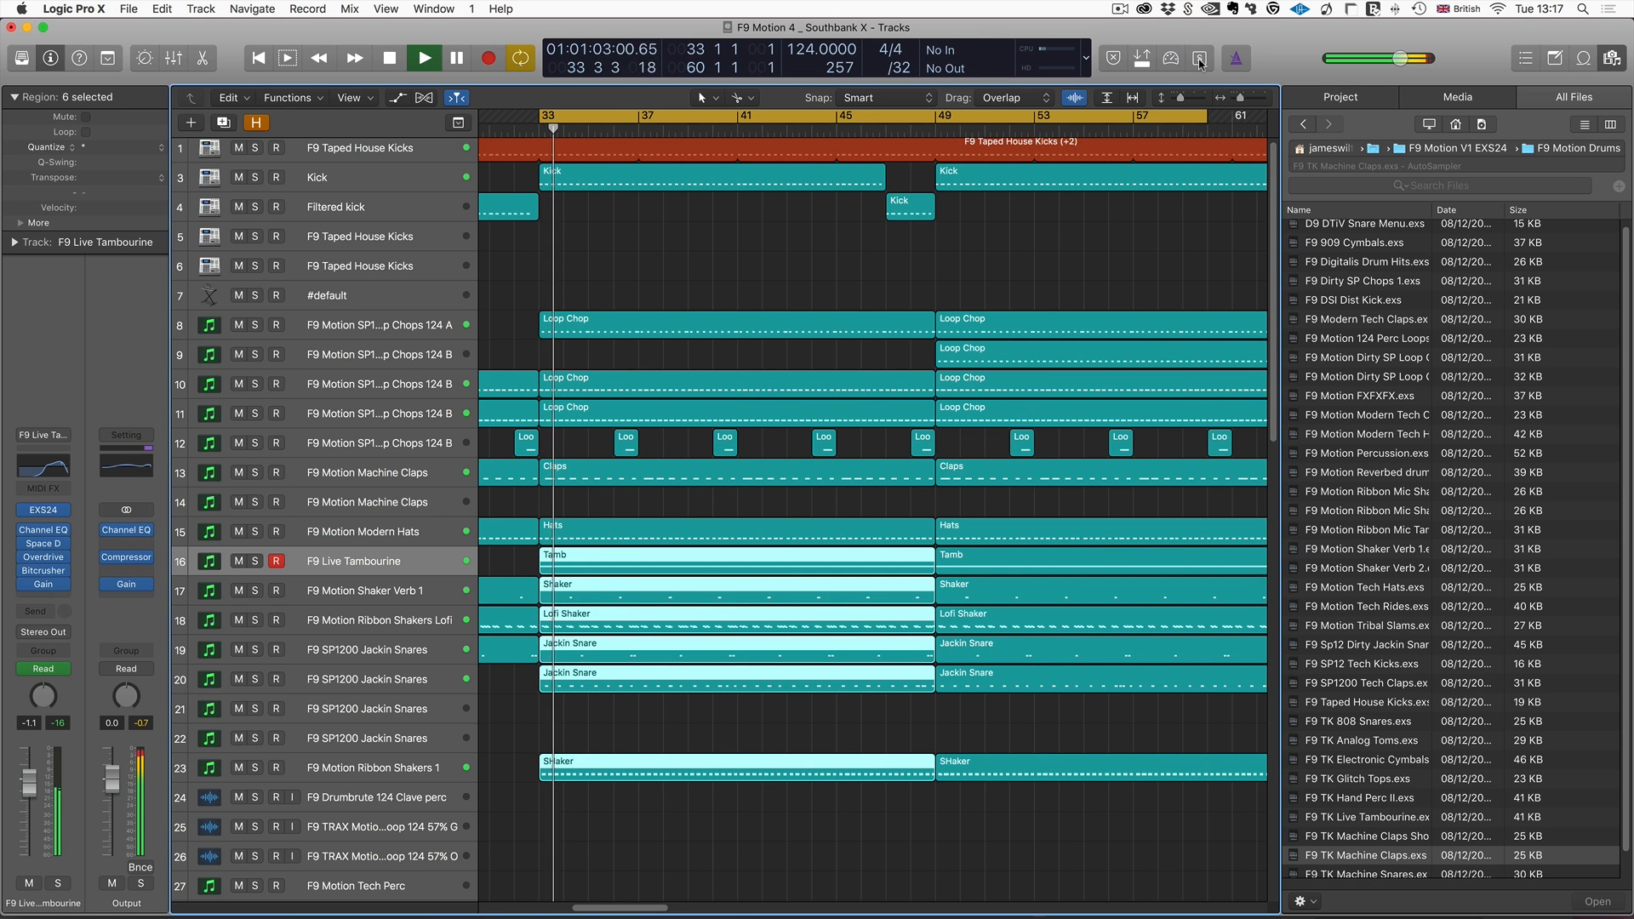
Set the F9 Live Tambourine track's volume to 2.0 dB and open its Tamb region in the Piano Roll.
{"action": "left_click", "coordinate": [587, 719]}
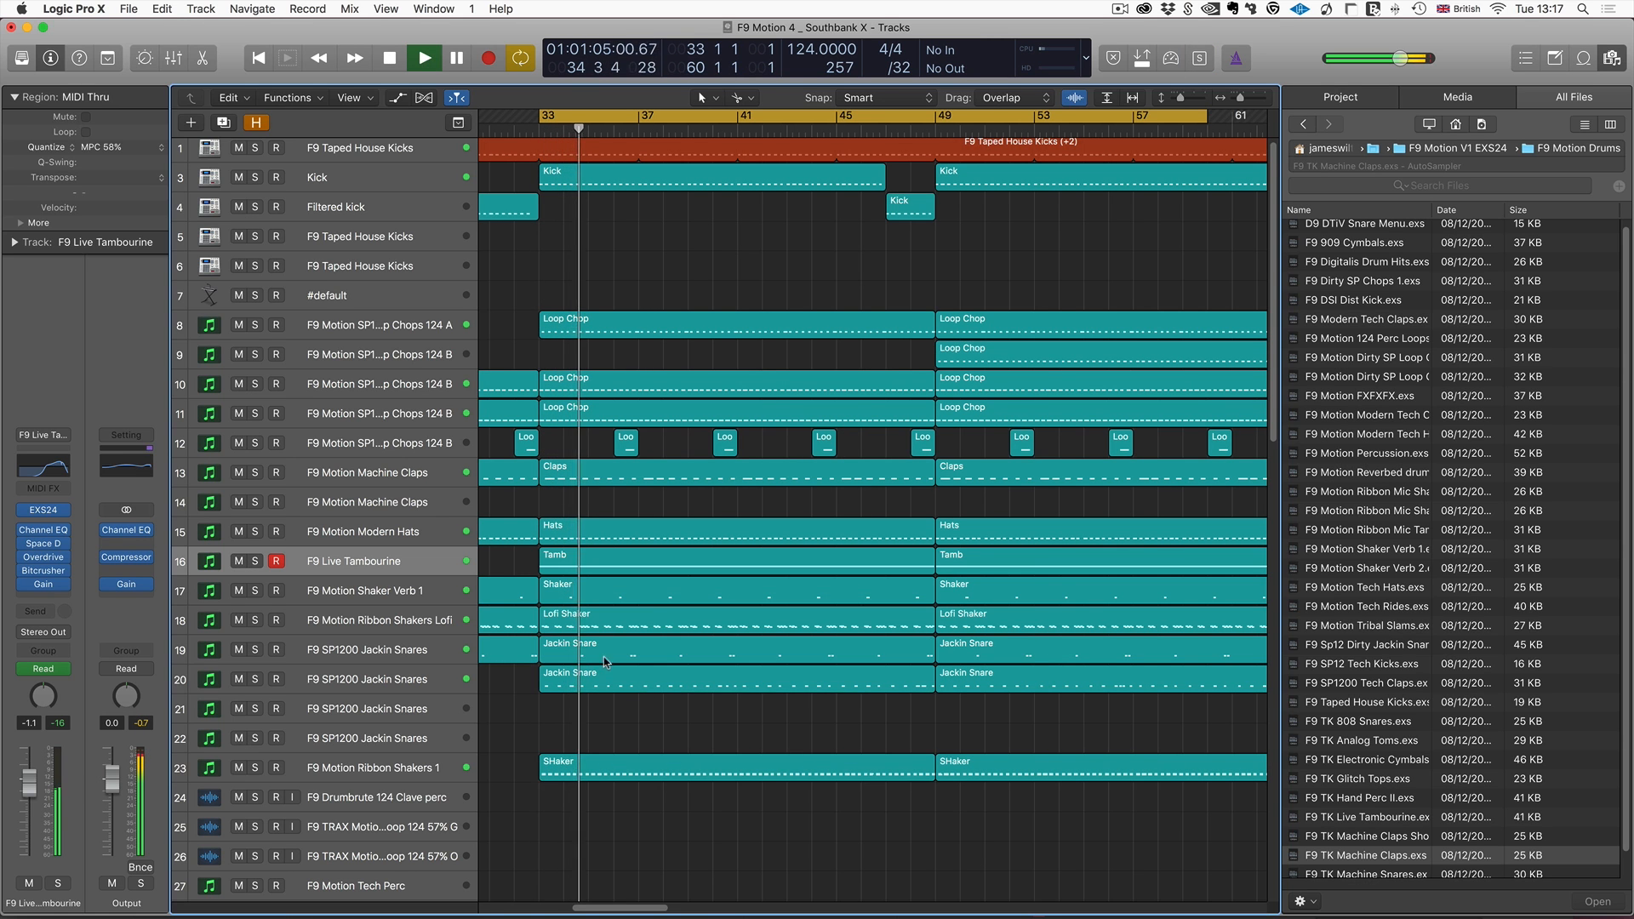
{"action": "left_click", "coordinate": [330, 561]}
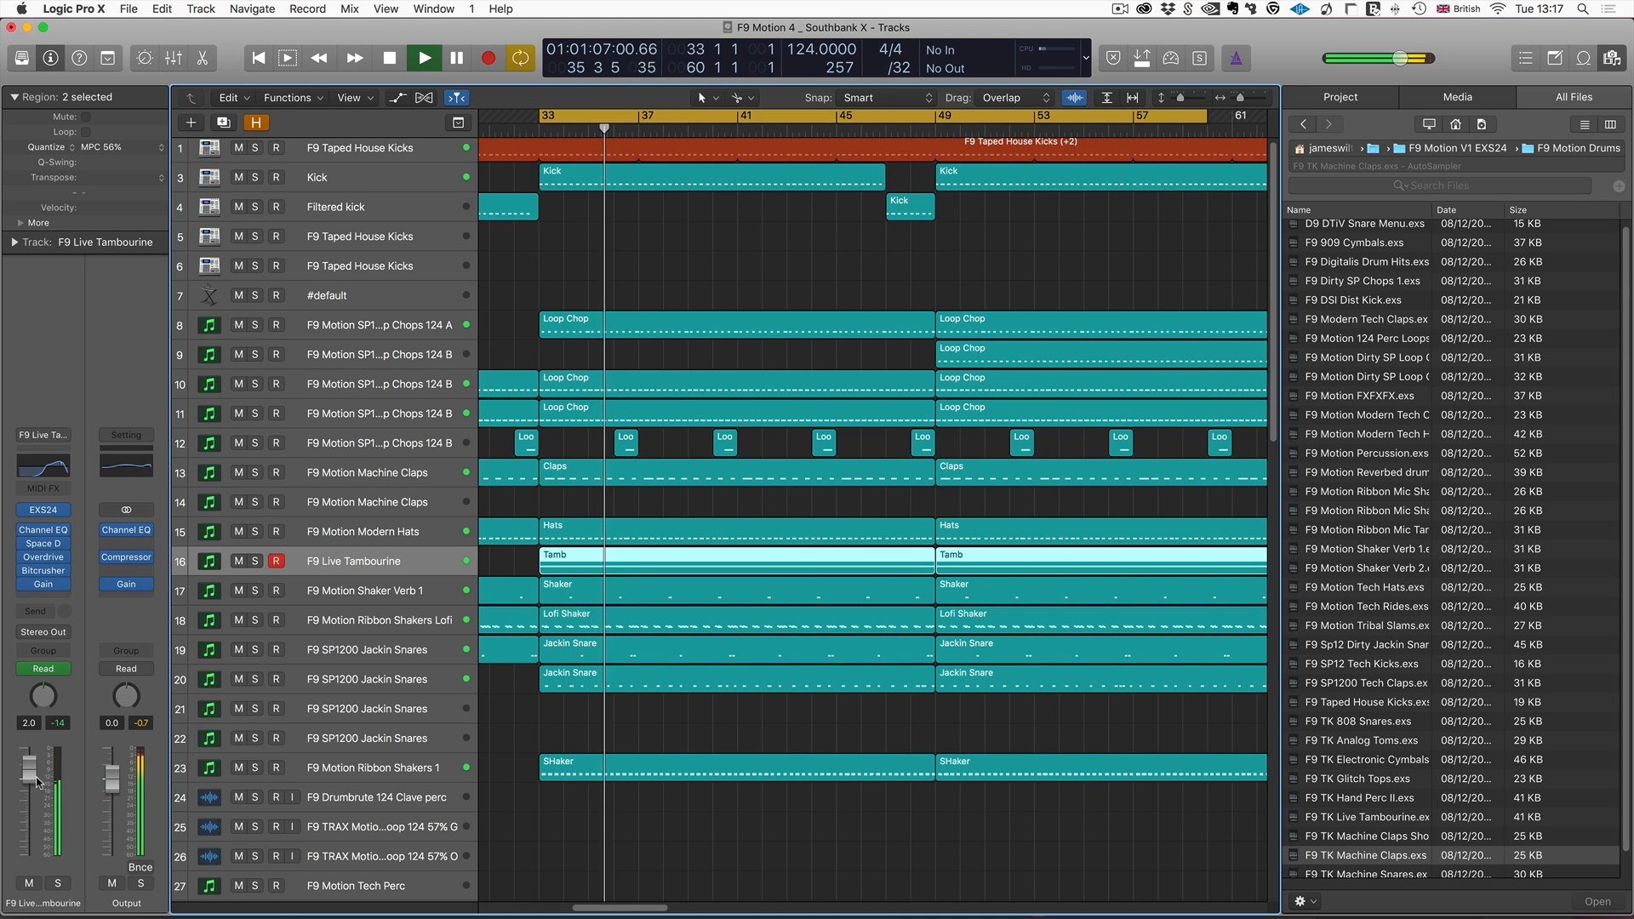
{"action": "double_click", "coordinate": [788, 559]}
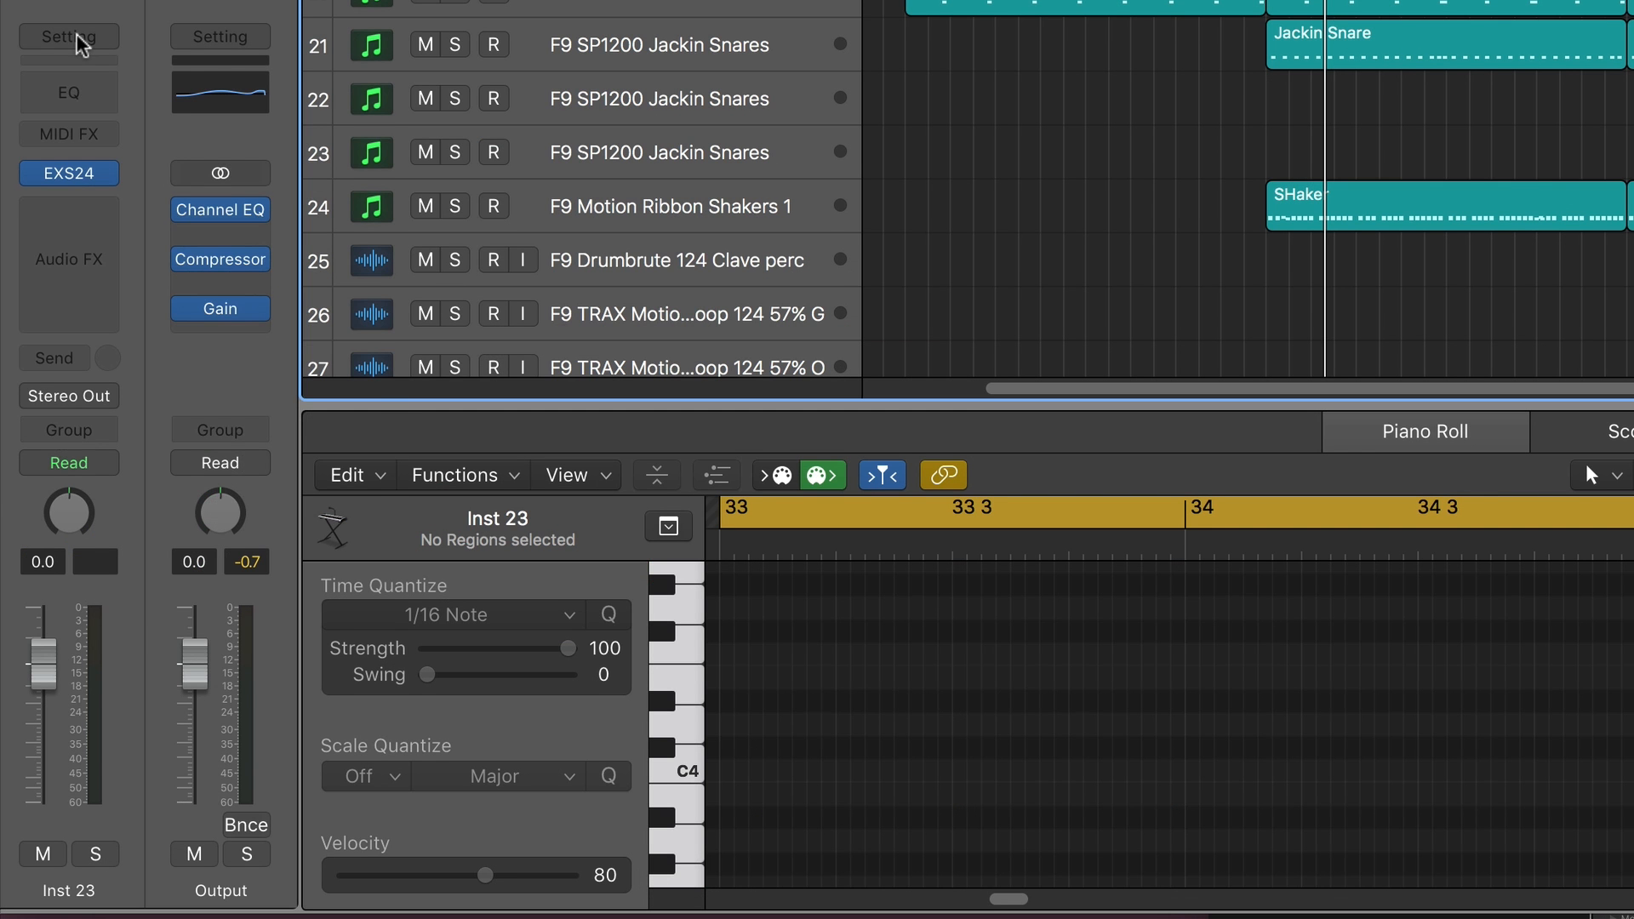
Load the F9 Motion Shaker Verb 2 setting from F9 Motion Drums onto the Inst 23 channel strip.
{"action": "left_click", "coordinate": [81, 44]}
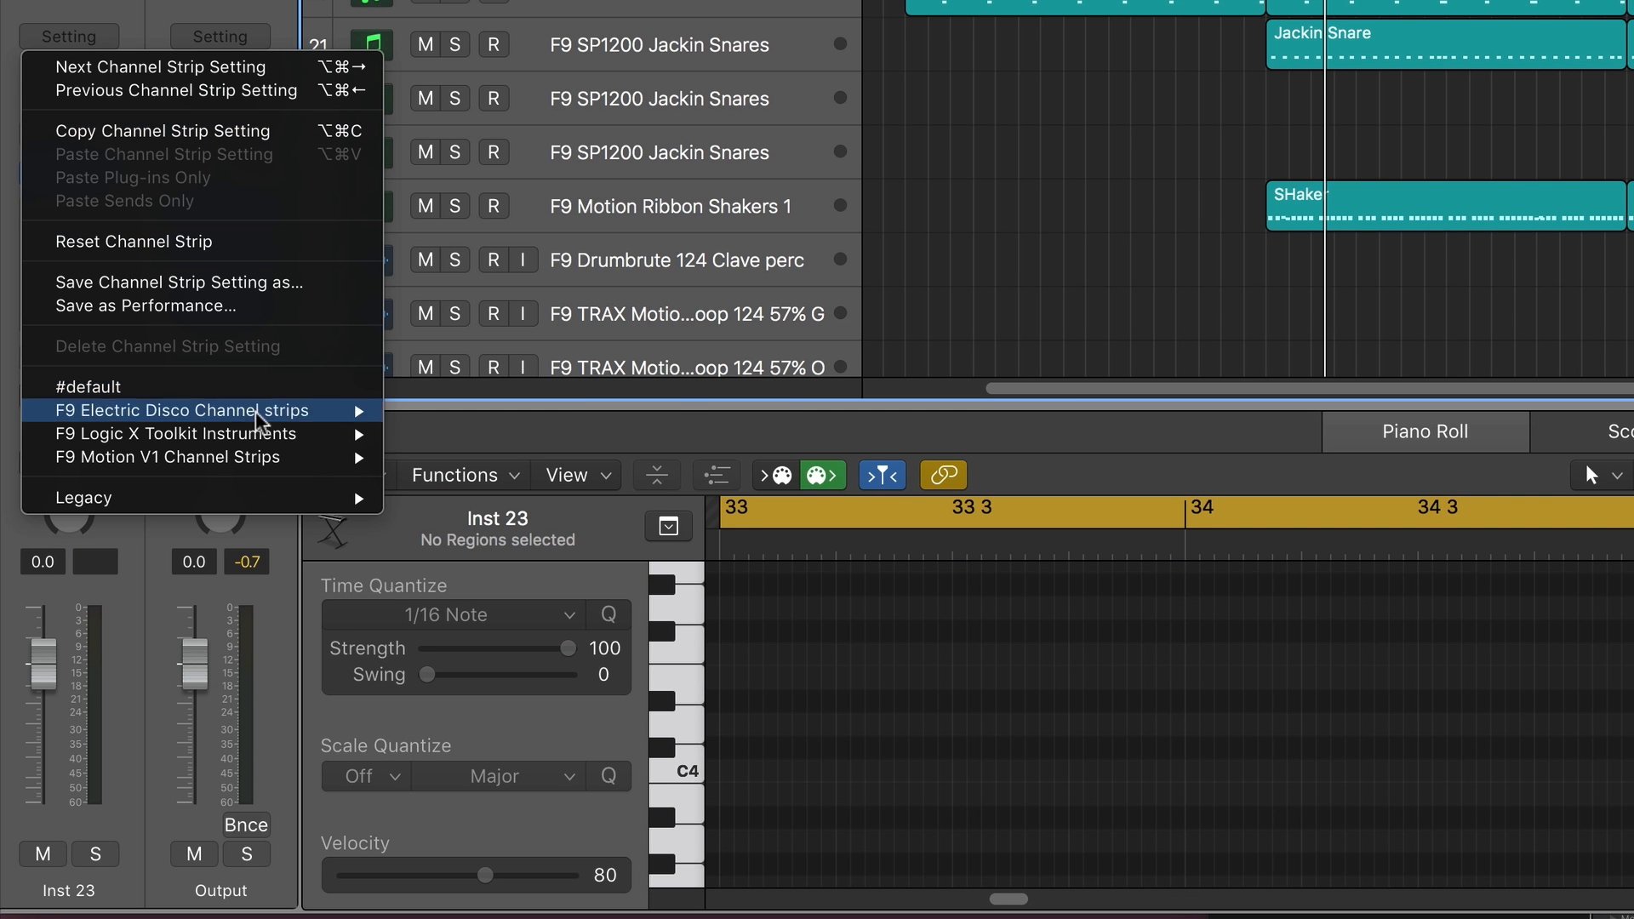
{"action": "mouse_move", "coordinate": [255, 459]}
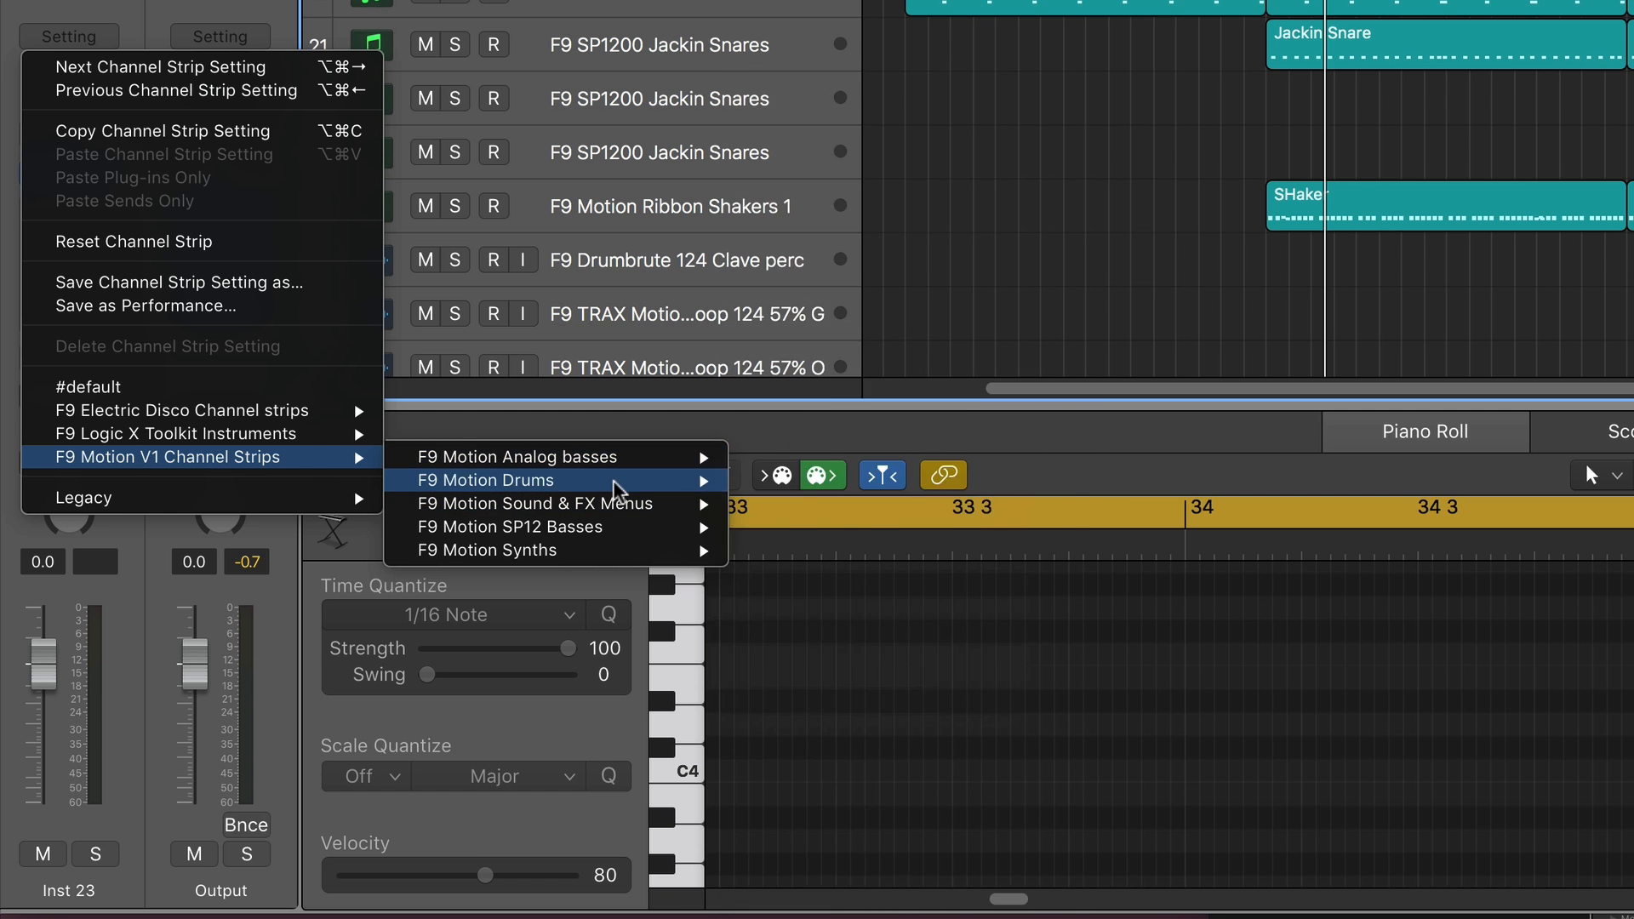
{"action": "mouse_move", "coordinate": [595, 481]}
{"action": "left_click", "coordinate": [893, 492]}
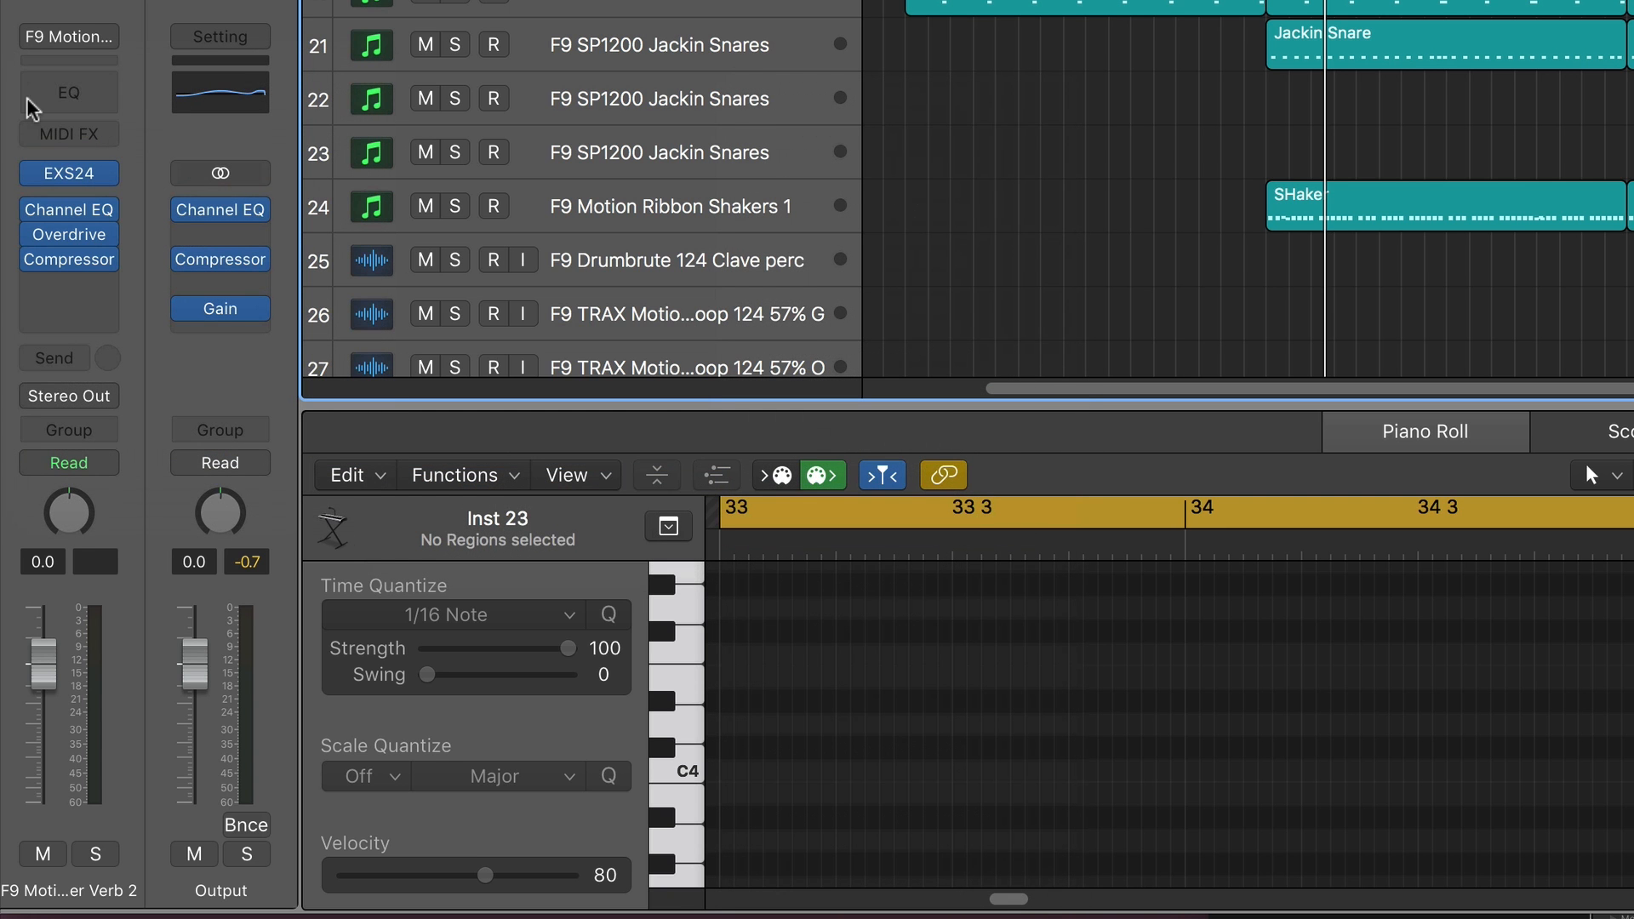
Replace the channel strip setting with F9 Motion Dmin Grunge Loops from F9 Motion Sound & FX Menus.
{"action": "left_click", "coordinate": [96, 44]}
{"action": "mouse_move", "coordinate": [215, 498]}
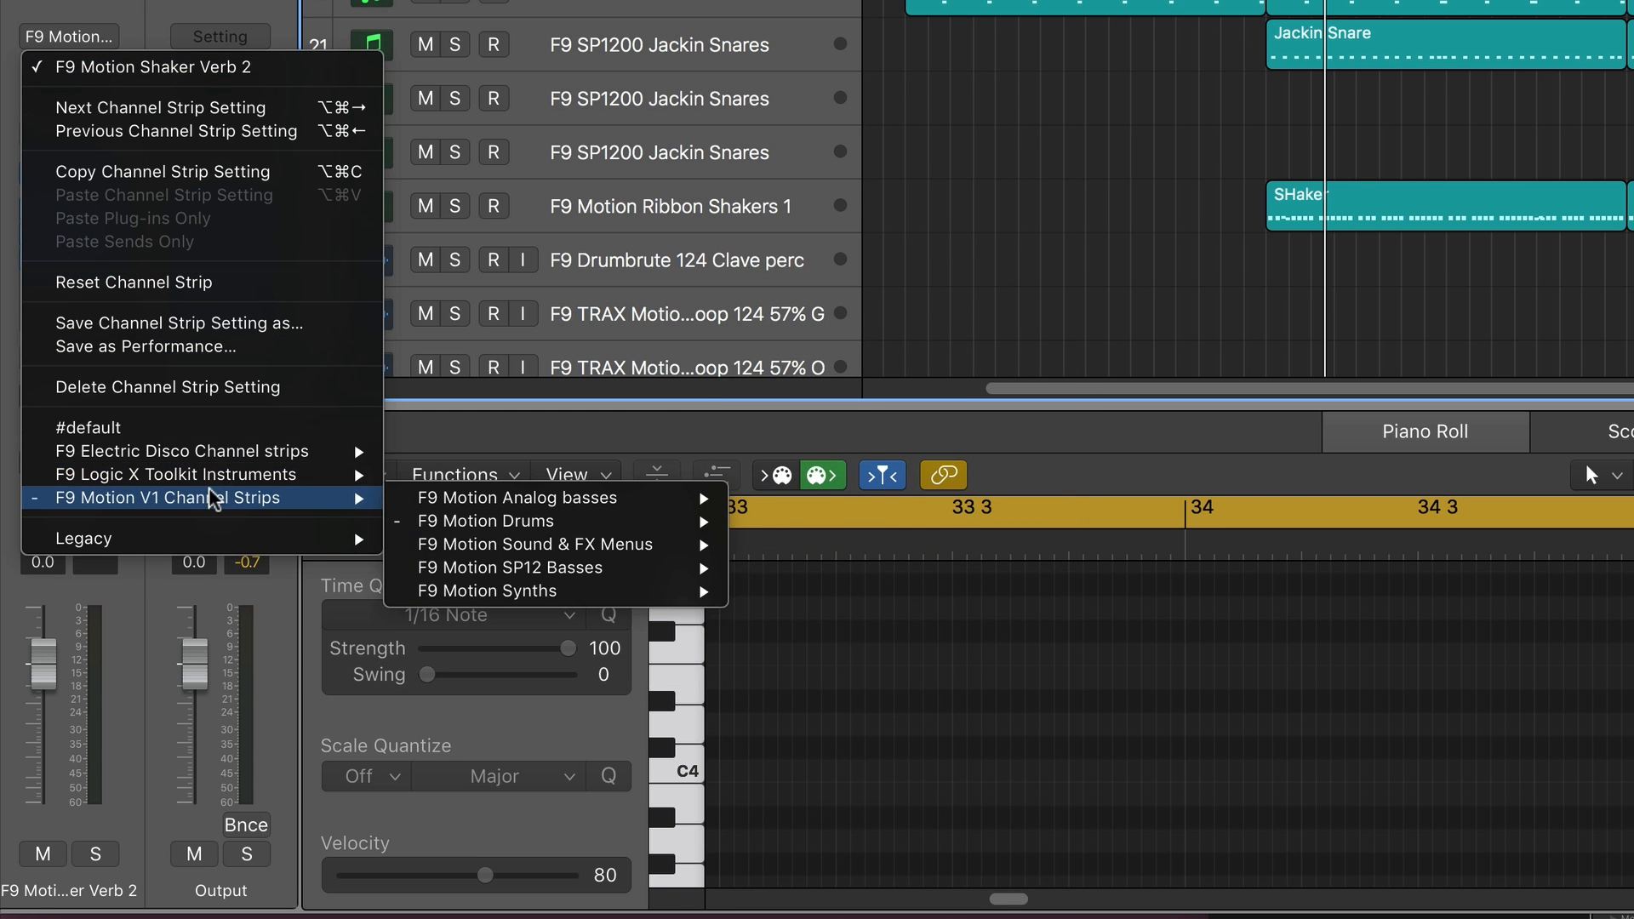
{"action": "mouse_move", "coordinate": [534, 549]}
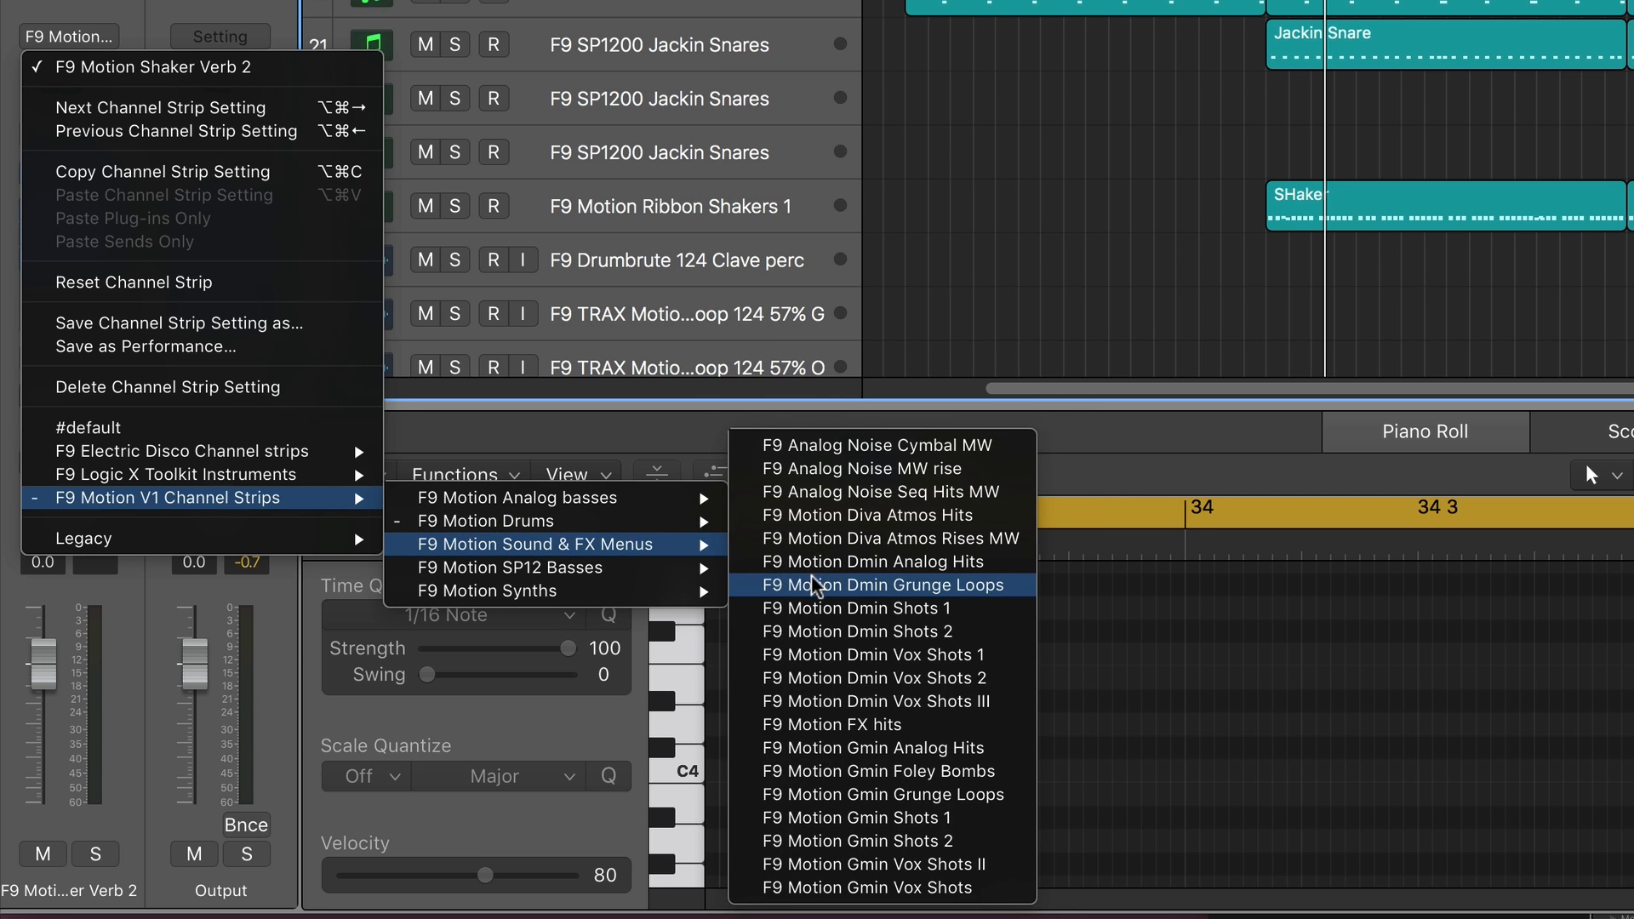
{"action": "left_click", "coordinate": [815, 584]}
Load the F9 SP12 Tech Bass M channel strip setting from F9 Motion SP12 Basses onto the new instrument track.
{"action": "left_click", "coordinate": [93, 38]}
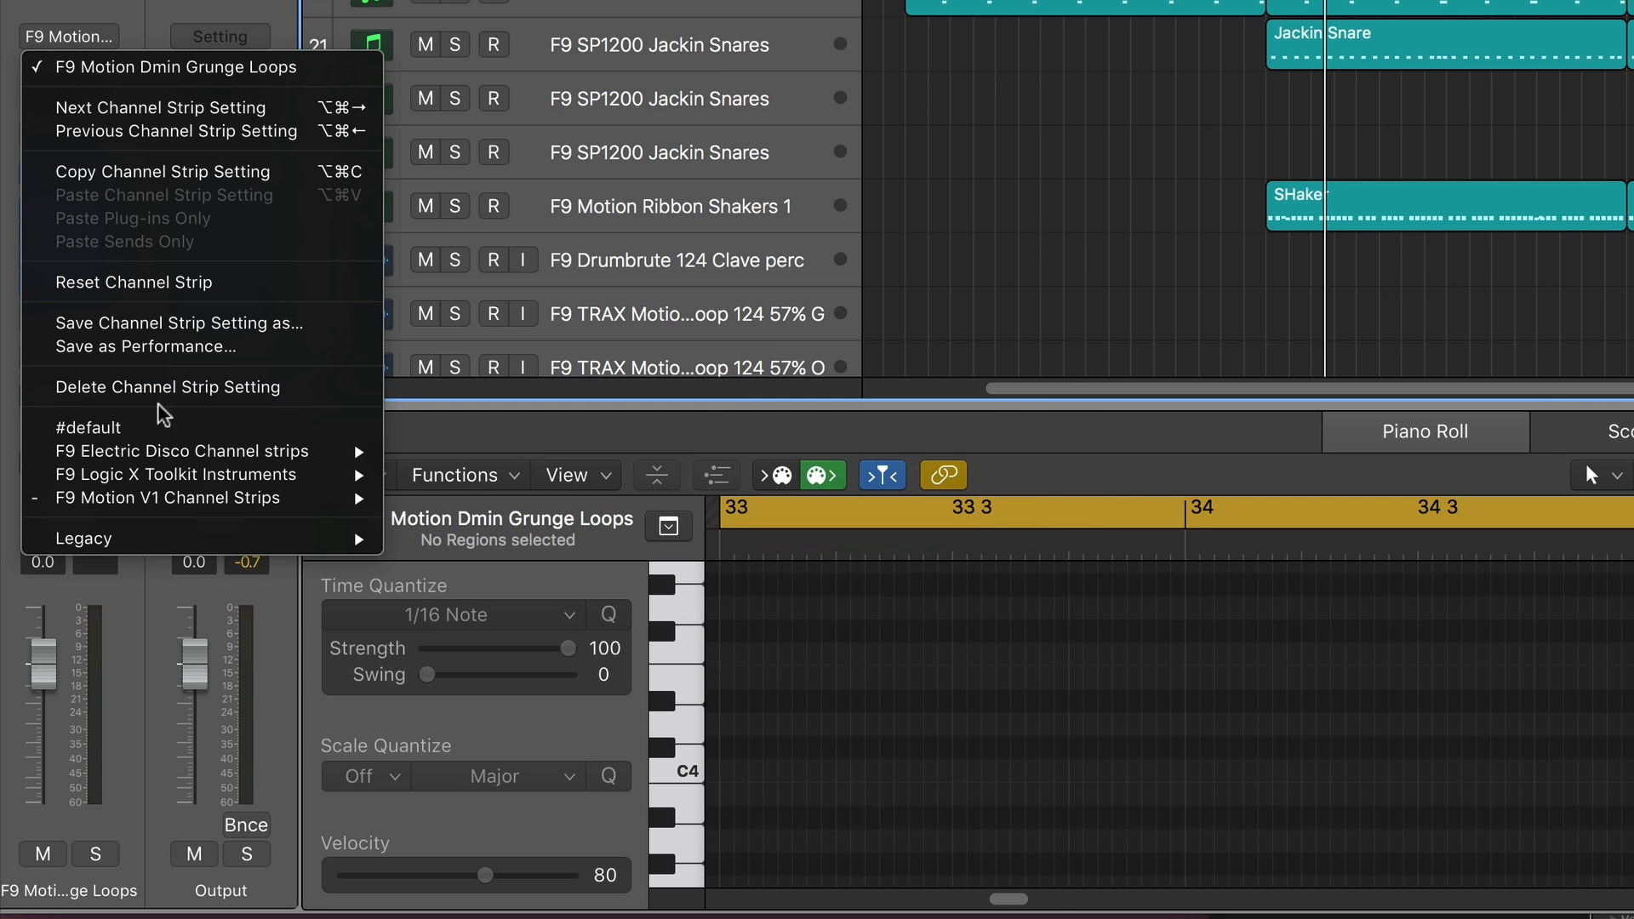
{"action": "mouse_move", "coordinate": [170, 498]}
{"action": "mouse_move", "coordinate": [545, 566]}
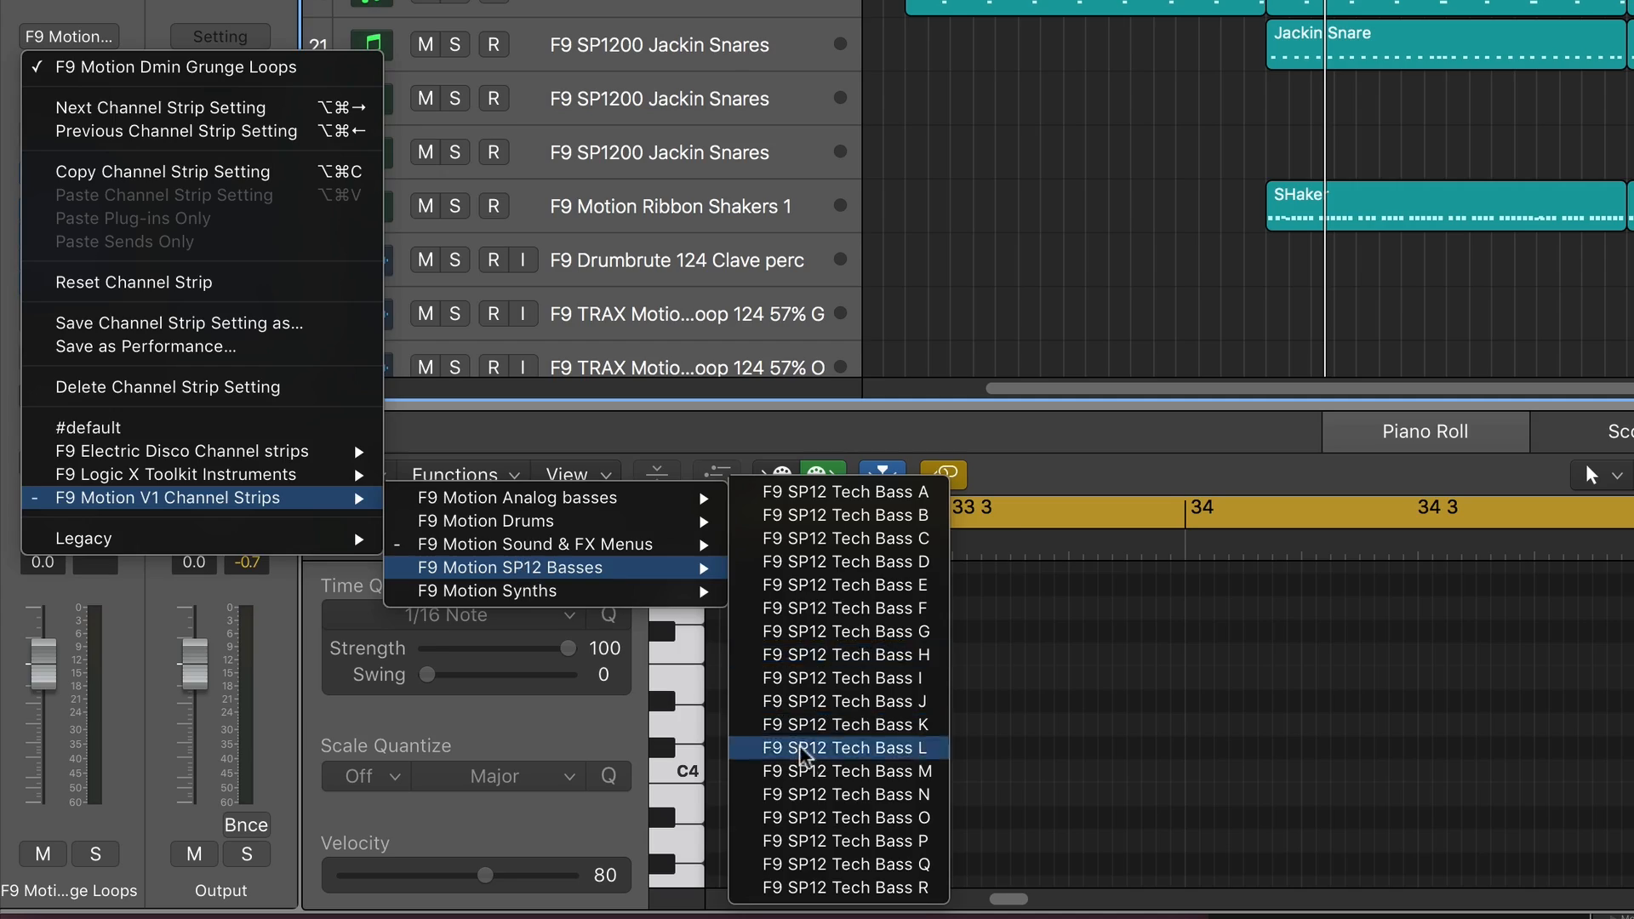
{"action": "left_click", "coordinate": [804, 770]}
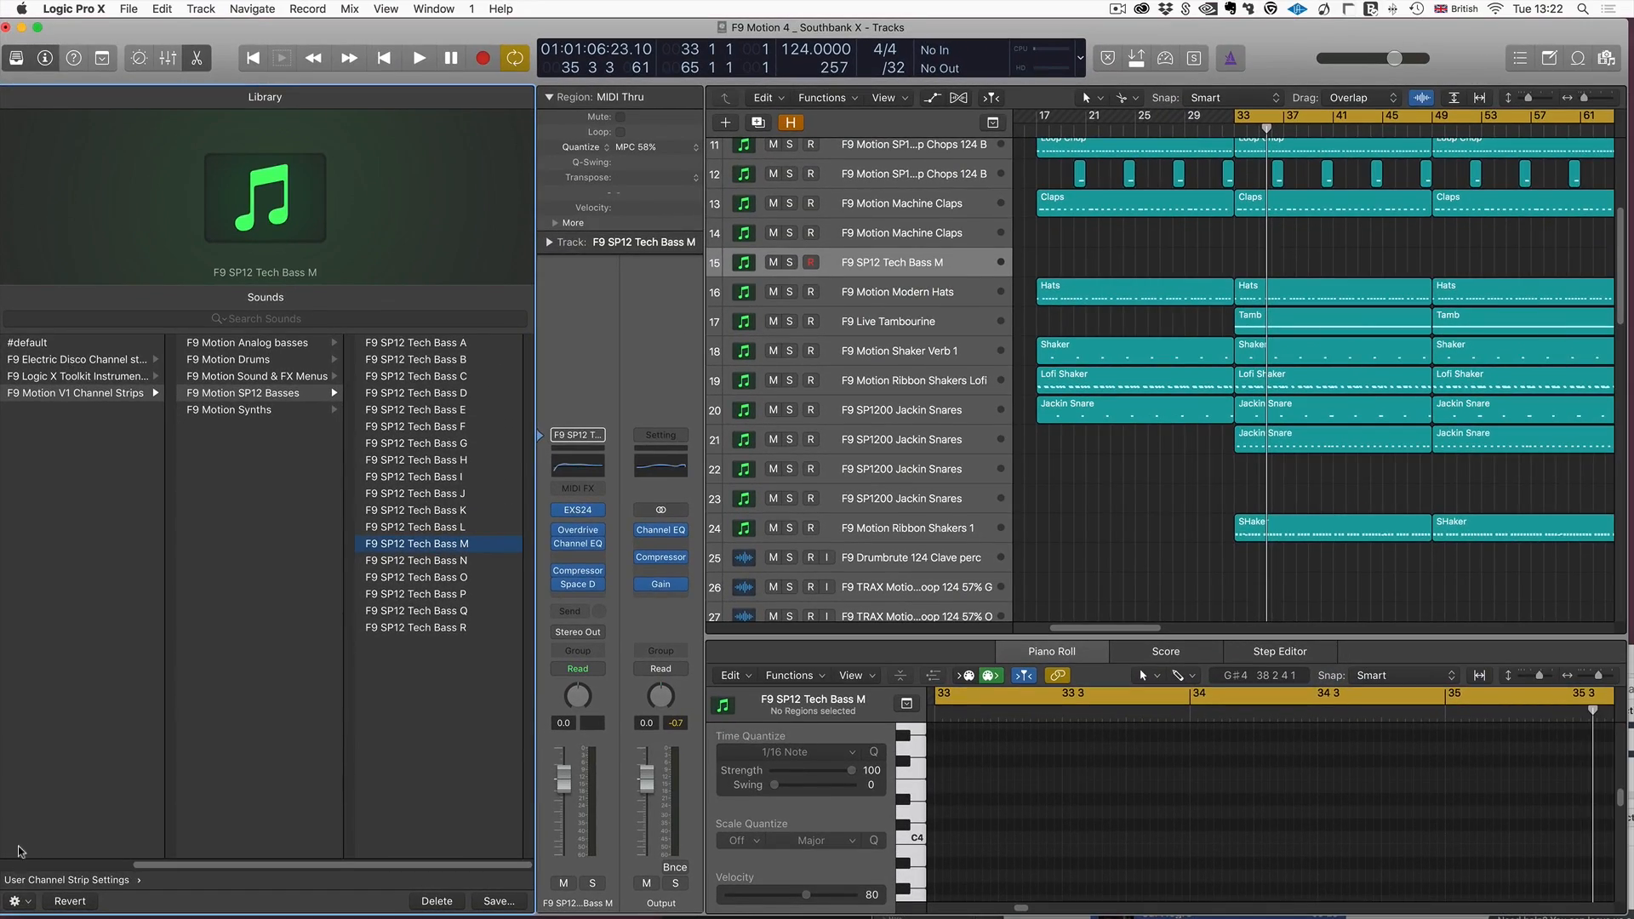
Open the F9 Motion Drums folder of F9 Motion V1 Channel Strips, starting from the top-level User Channel Strip Settings.
{"action": "left_click", "coordinate": [38, 879]}
{"action": "left_click", "coordinate": [78, 342]}
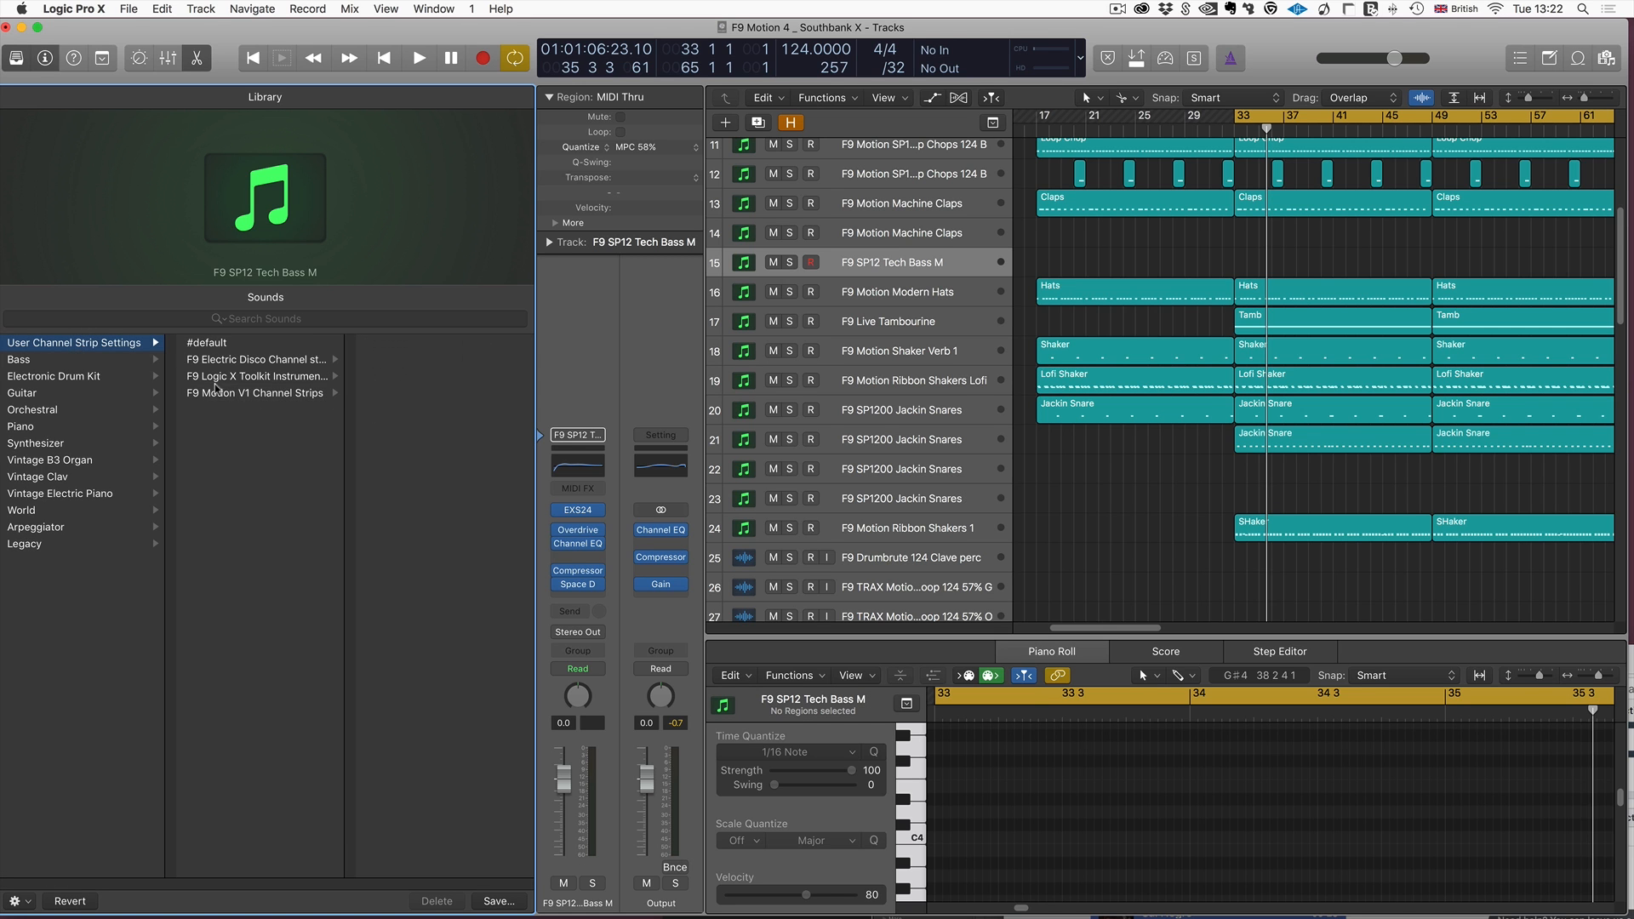
{"action": "left_click", "coordinate": [242, 395]}
{"action": "left_click", "coordinate": [433, 364]}
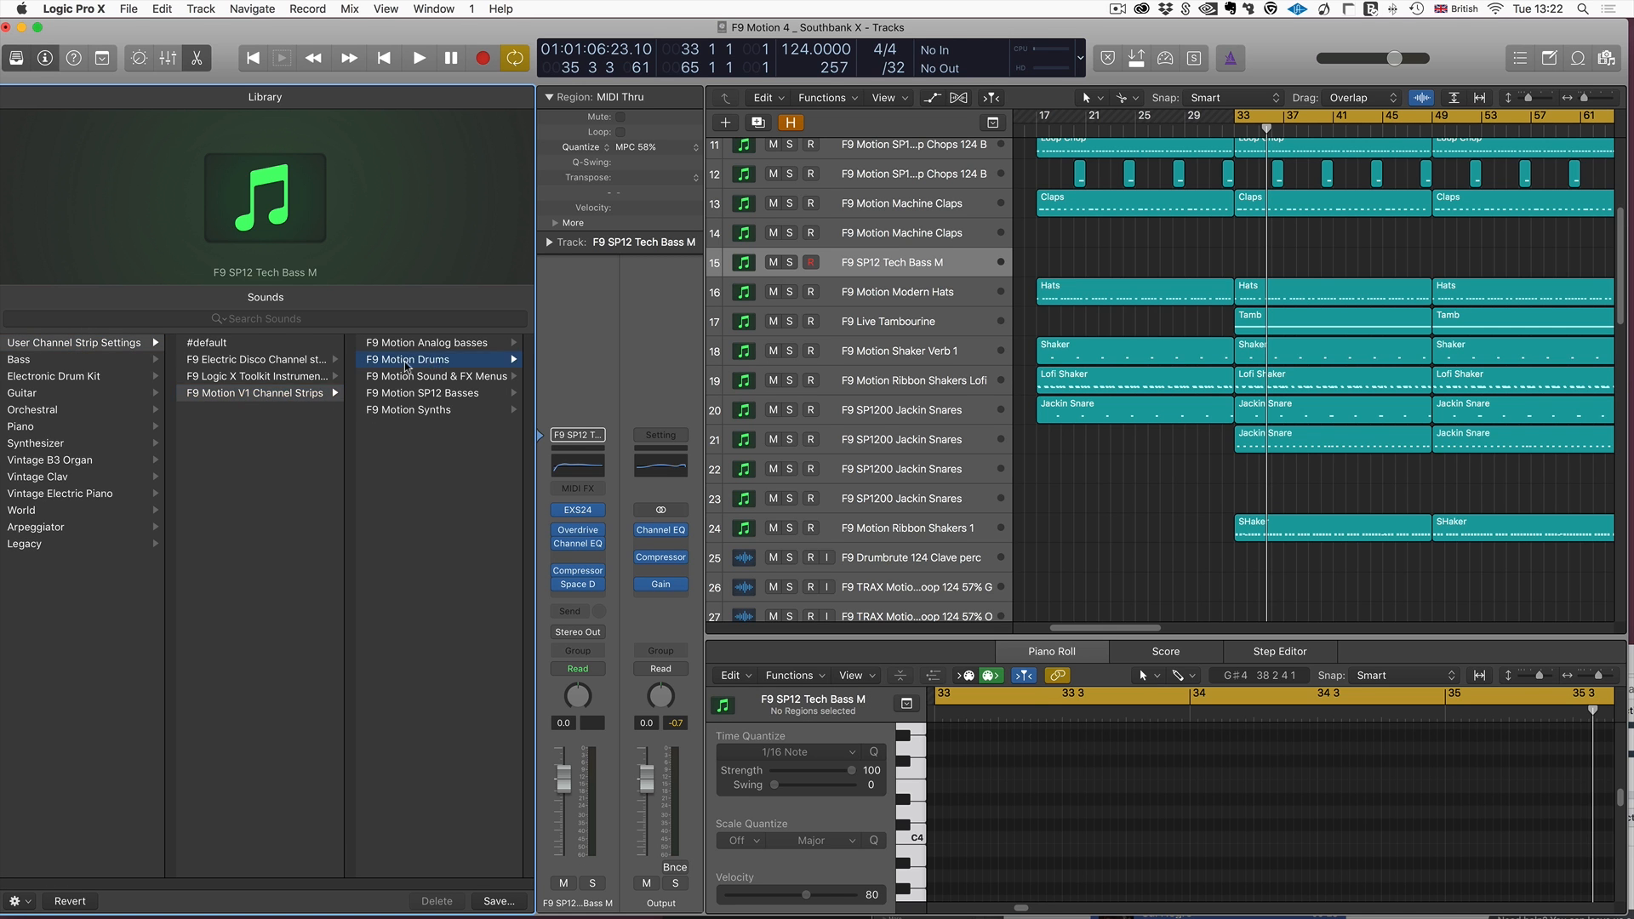
Audition F9 SP12 Tech Bass I, load F9 SP12 Tech Bass K onto the instrument track, and hide the Library.
{"action": "scroll", "coordinate": [421, 460], "scroll_direction": "up", "scroll_amount": 2}
{"action": "left_click", "coordinate": [294, 393]}
{"action": "left_click", "coordinate": [440, 477]}
{"action": "left_click", "coordinate": [431, 513]}
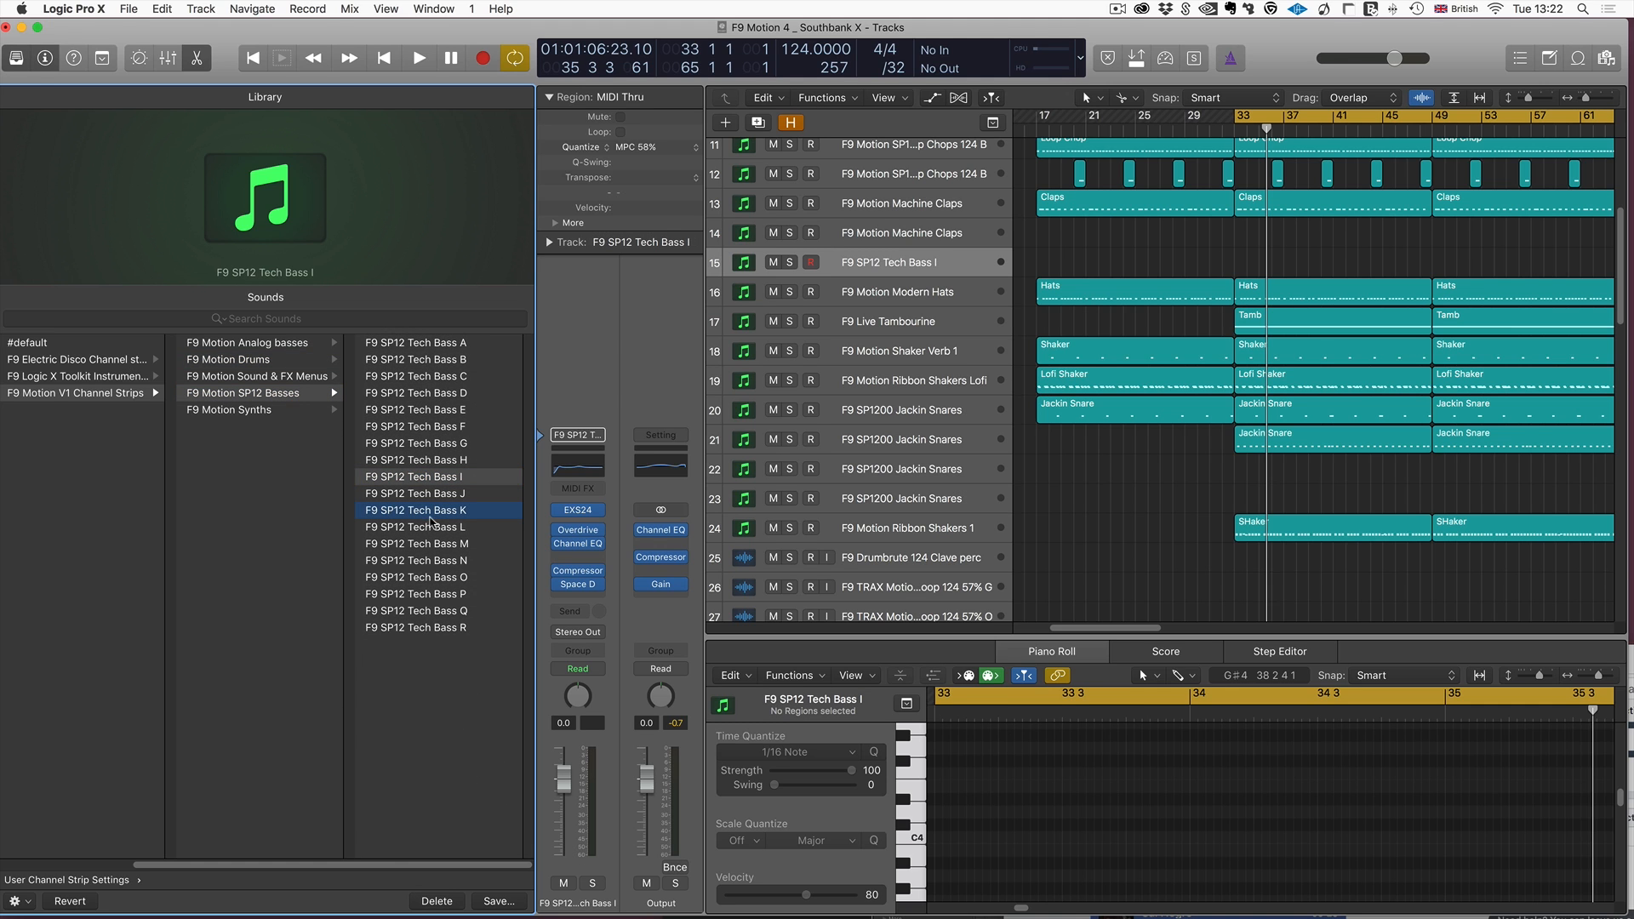
{"action": "left_click", "coordinate": [15, 58]}
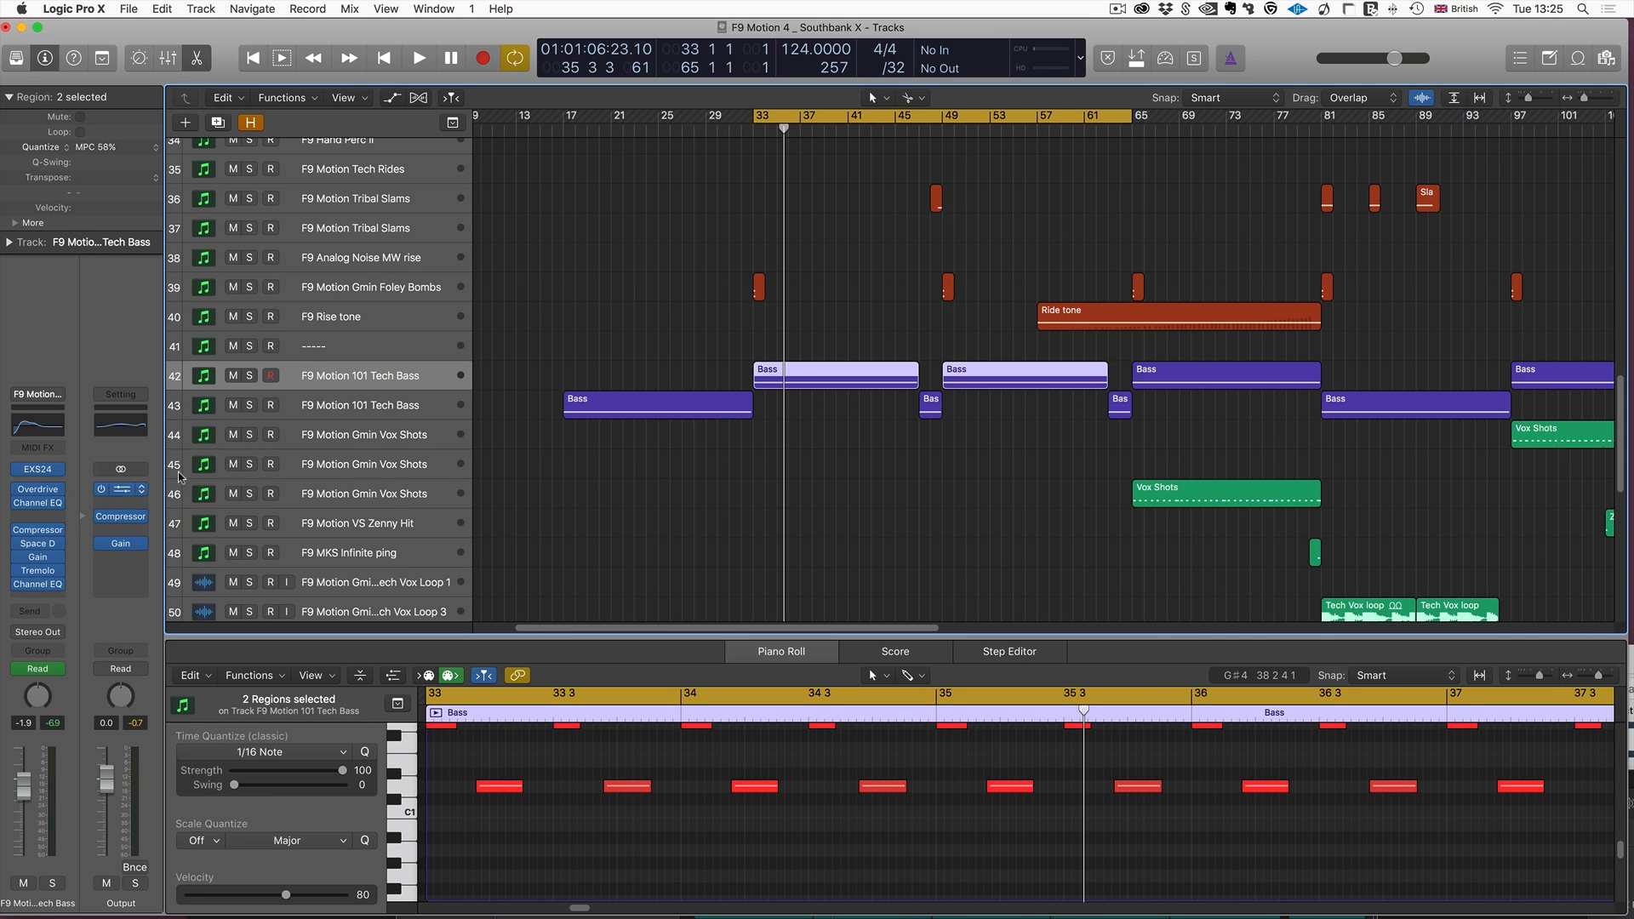
Solo and play the two selected Bass regions, and show the track's Tremolo plug-in in an enlarged window.
{"action": "key", "text": "ctrl+s"}
{"action": "key", "text": "space"}
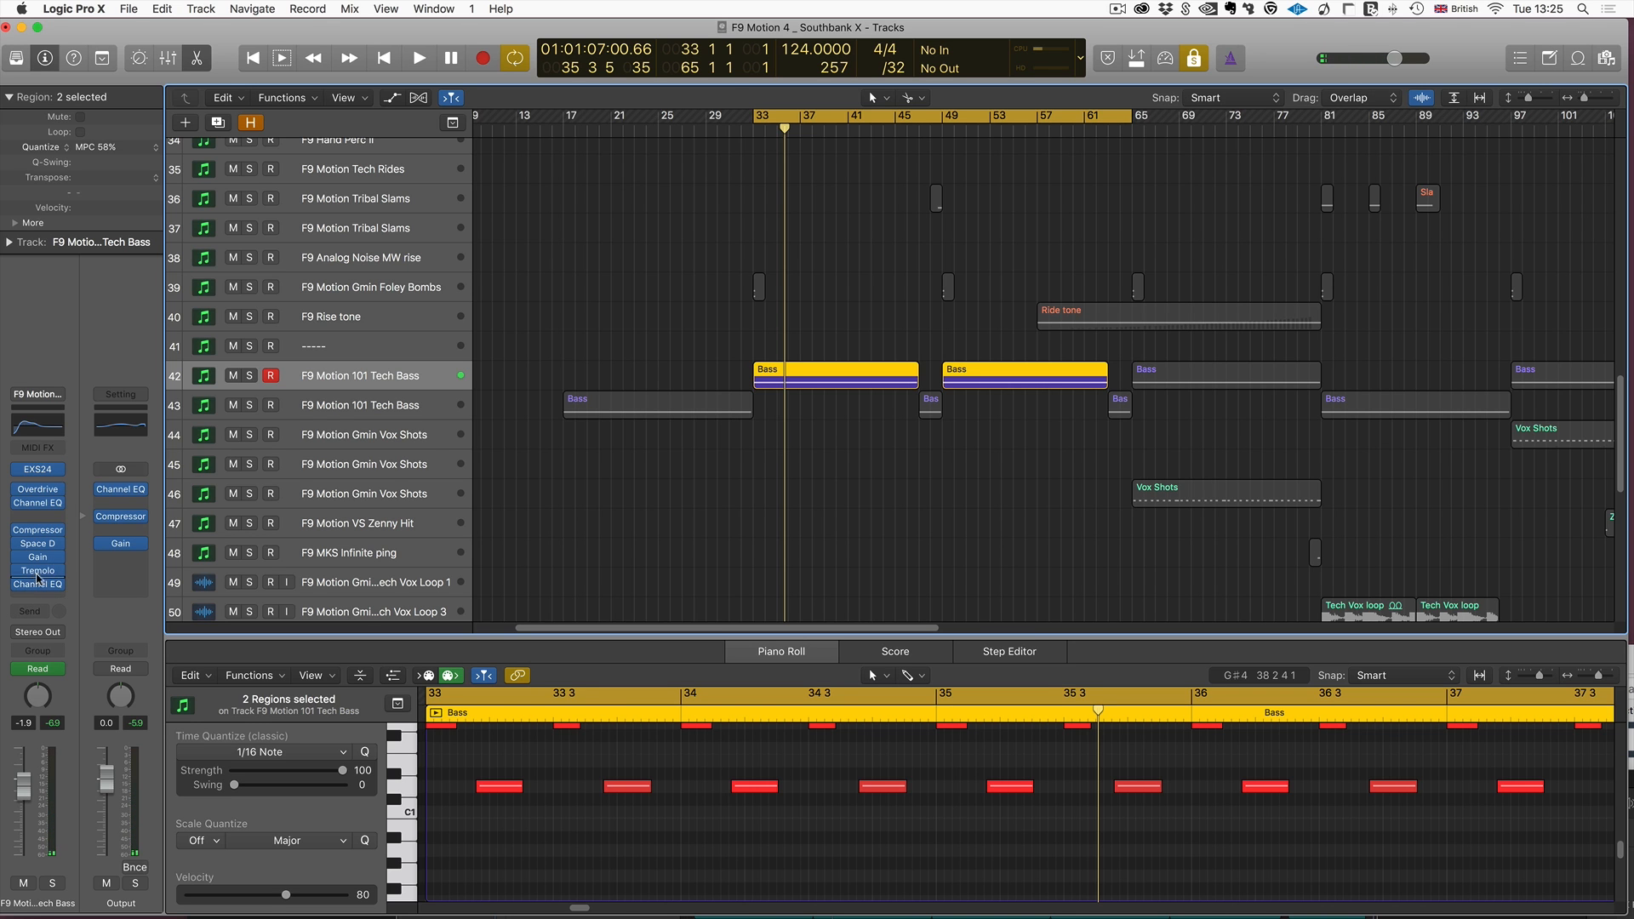
{"action": "left_click", "coordinate": [37, 572]}
{"action": "left_click_drag", "start_coordinate": [686, 390], "coordinate": [1066, 521]}
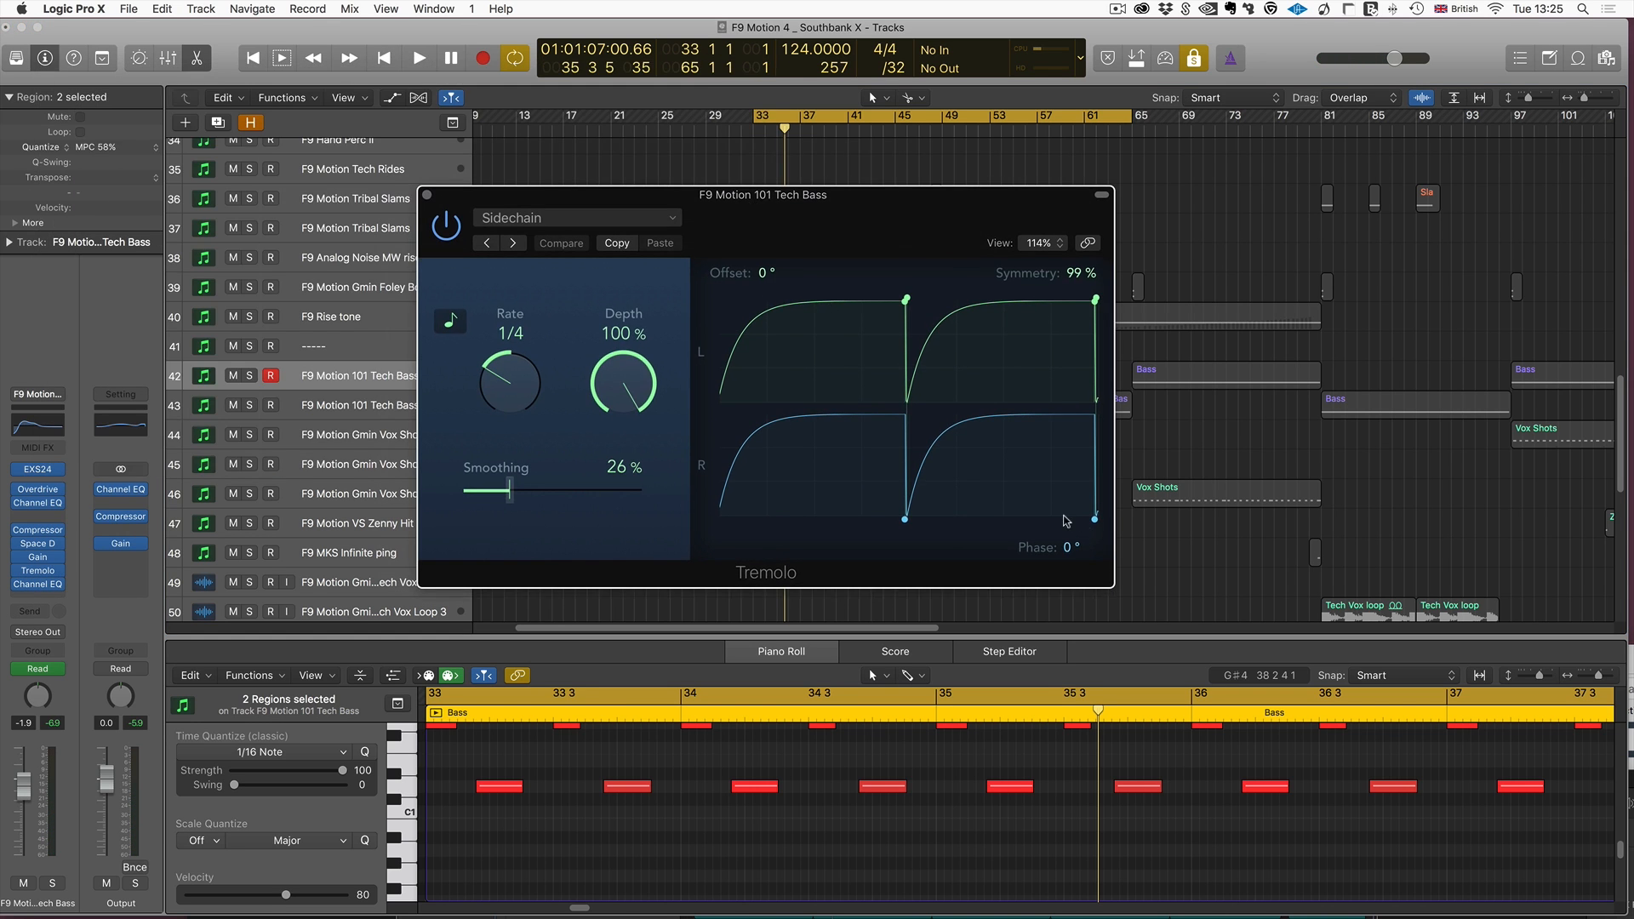
{"action": "left_click_drag", "start_coordinate": [1117, 590], "coordinate": [1511, 757]}
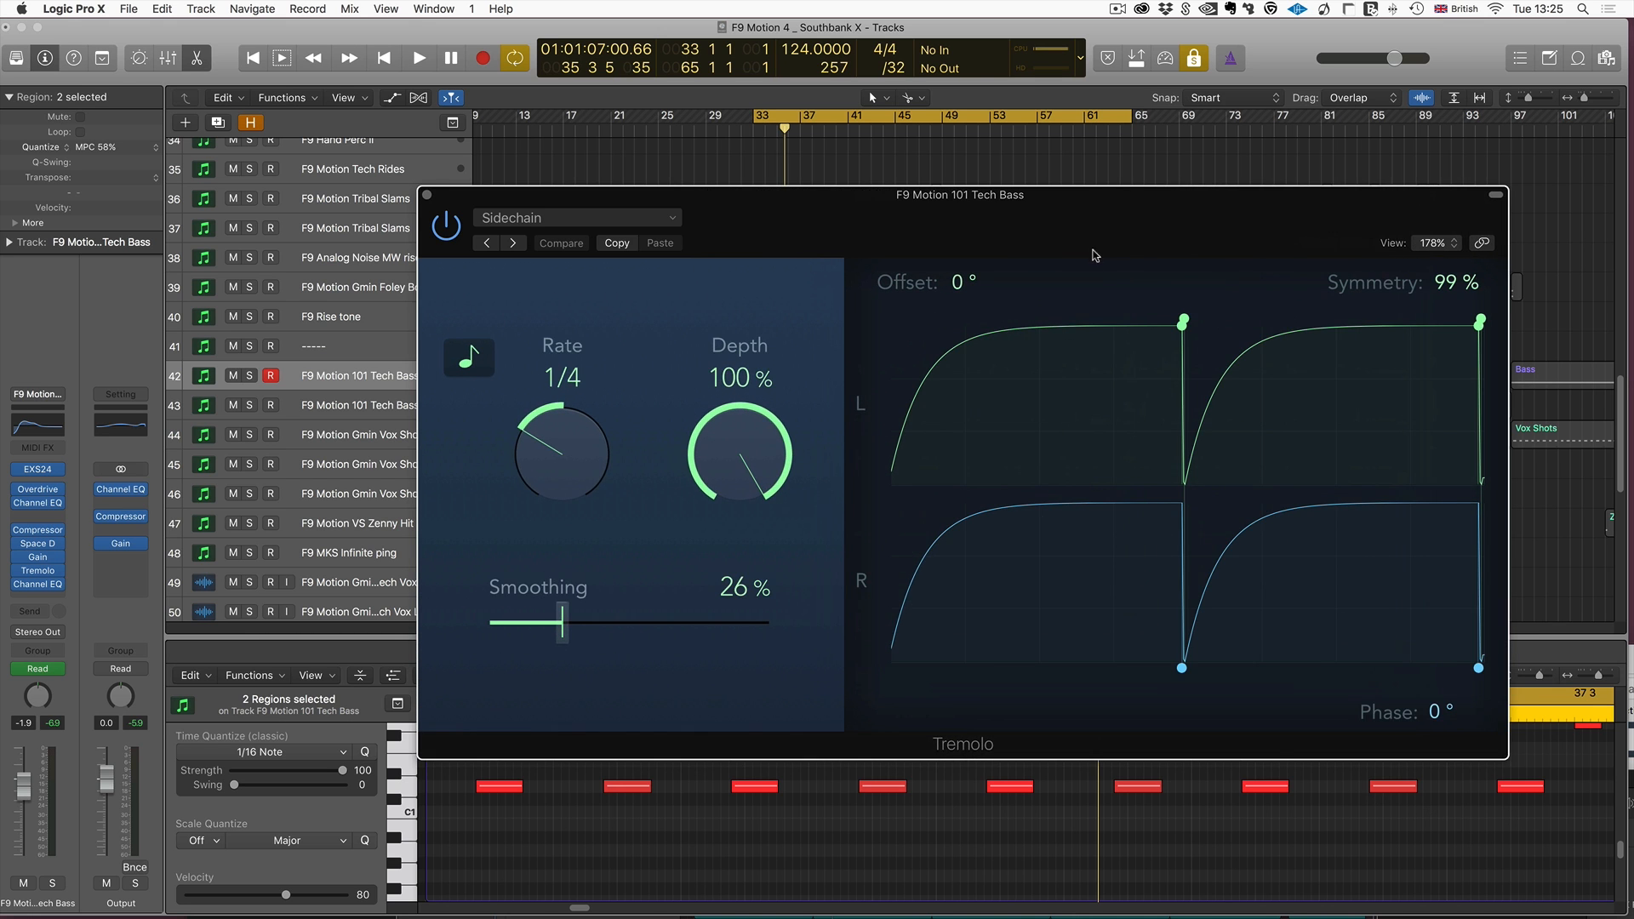
{"action": "left_click_drag", "start_coordinate": [1107, 224], "coordinate": [909, 184]}
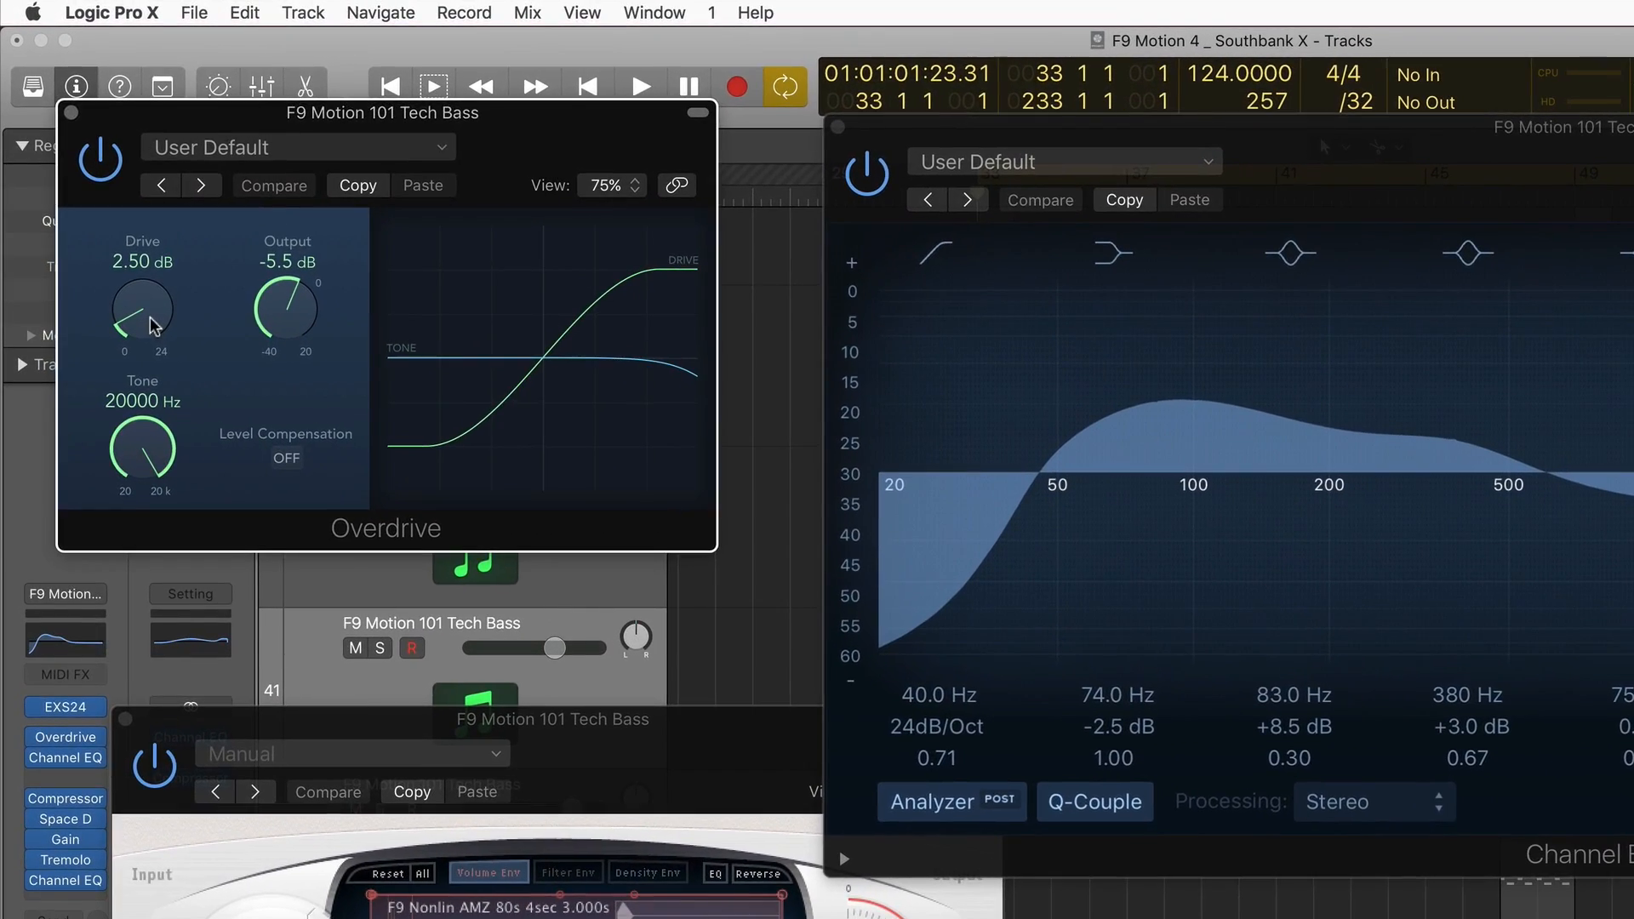
Try the Overdrive's Tone control on the 101 Tech Bass, and play the bass with its Channel EQ in view.
{"action": "mouse_move", "coordinate": [162, 411]}
{"action": "left_mouse_down"}
{"action": "mouse_move", "coordinate": [155, 426]}
{"action": "mouse_move", "coordinate": [148, 407]}
{"action": "left_mouse_up"}
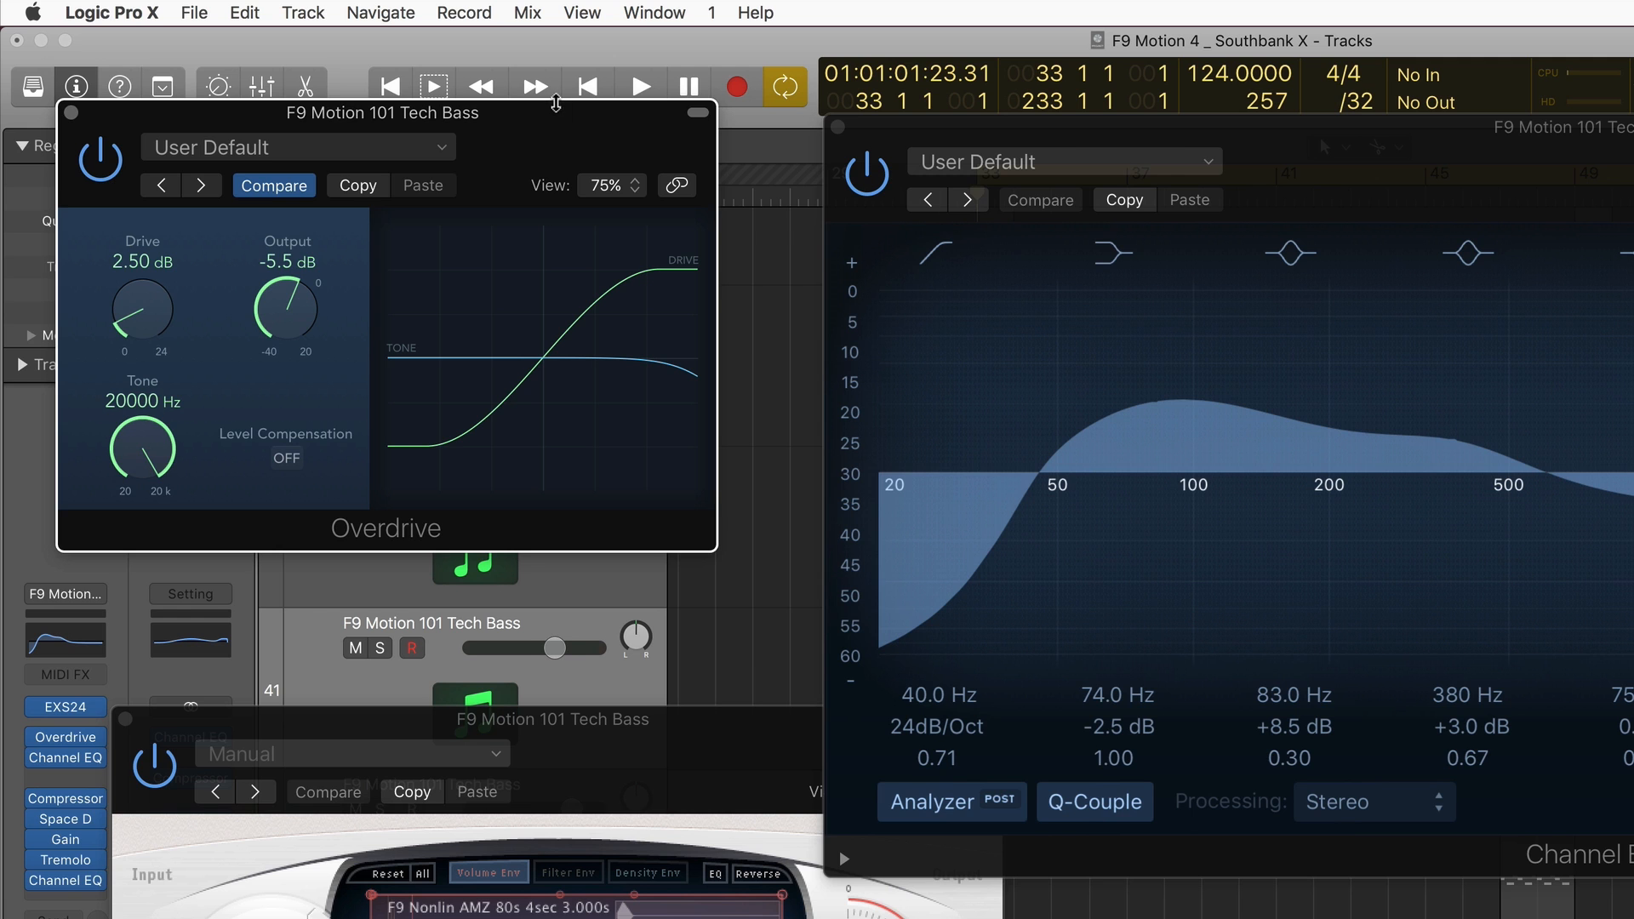
{"action": "left_click", "coordinate": [1357, 147]}
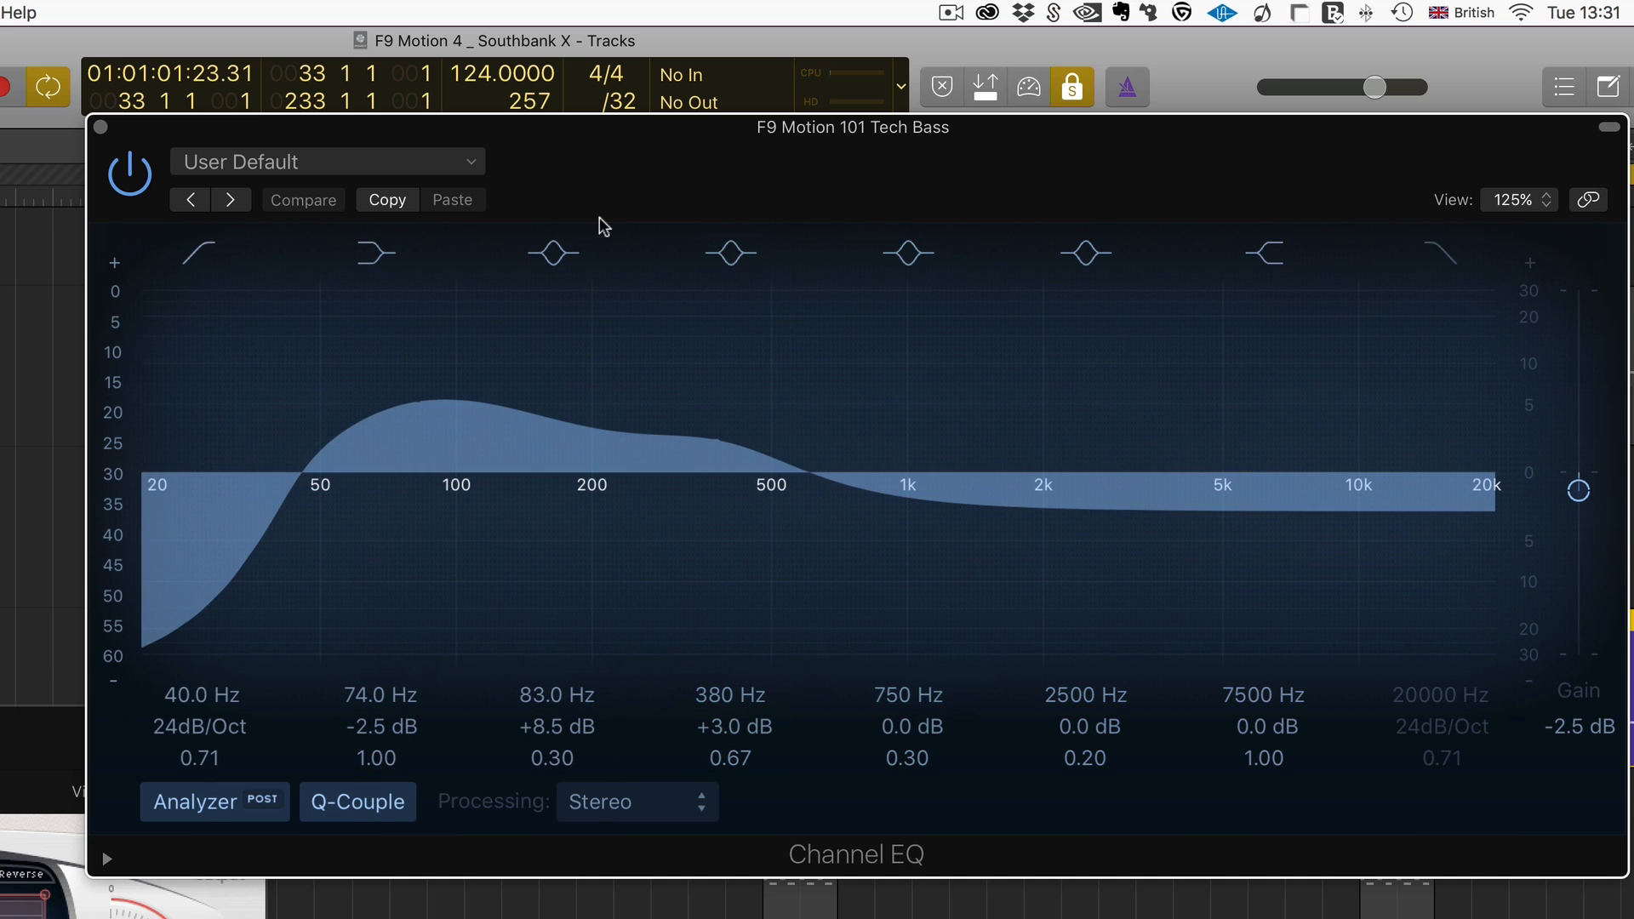
{"action": "key", "text": "space"}
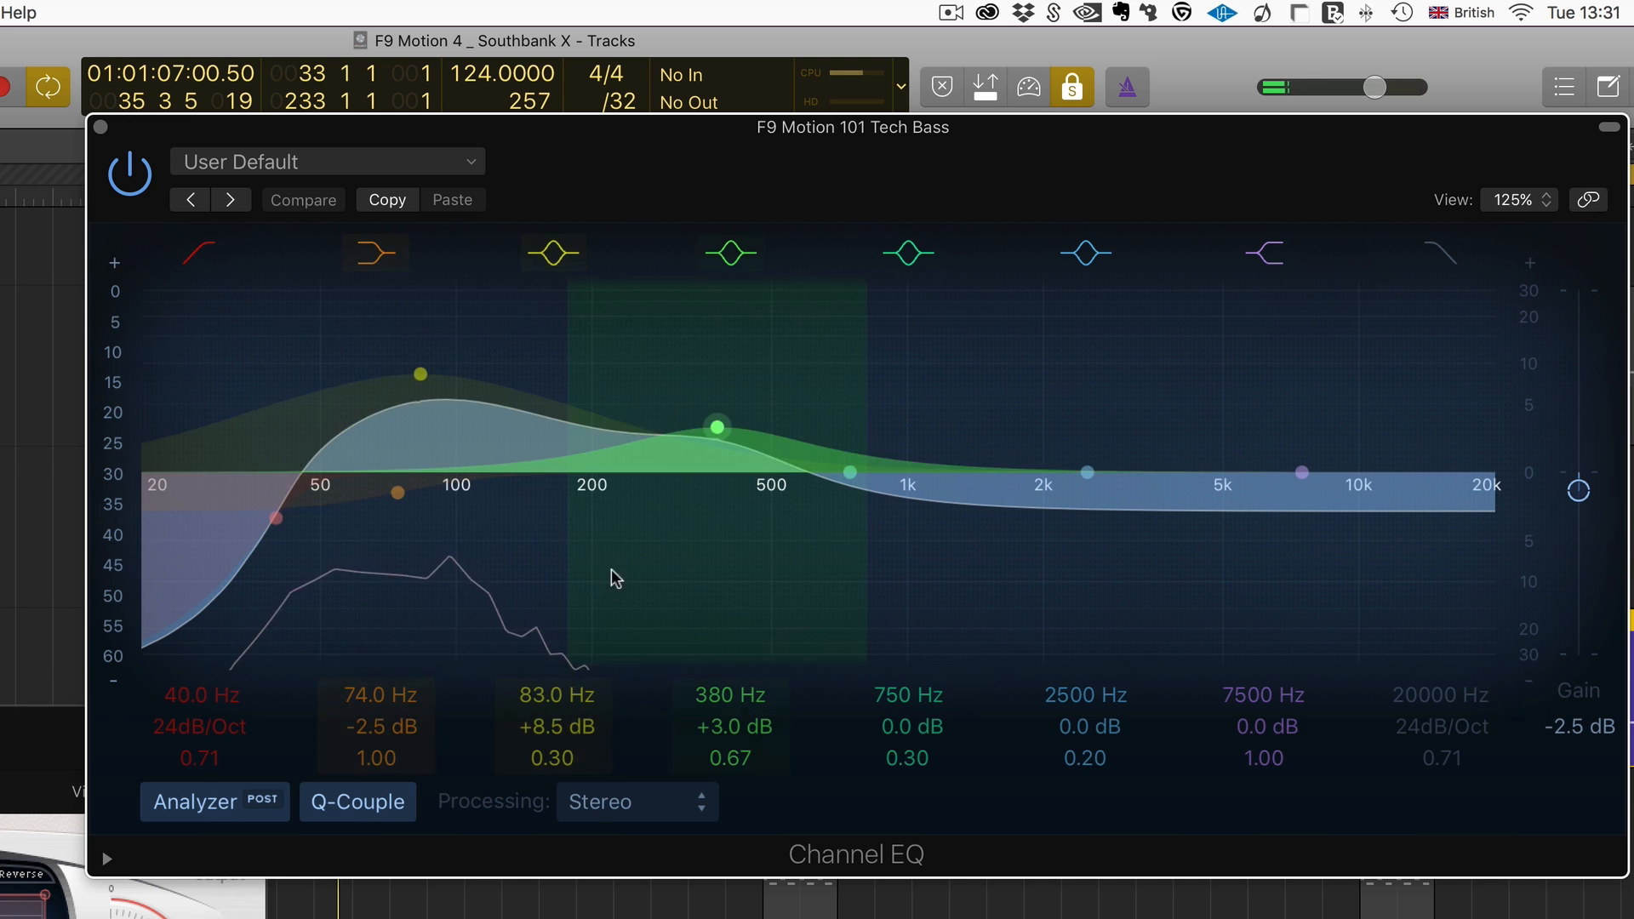
Turn off solo and play the bass within the full mix, moving the Channel EQ window aside and back.
{"action": "left_click_drag", "start_coordinate": [740, 205], "coordinate": [833, 734]}
{"action": "key", "text": "ctrl+s"}
{"action": "key", "text": "space"}
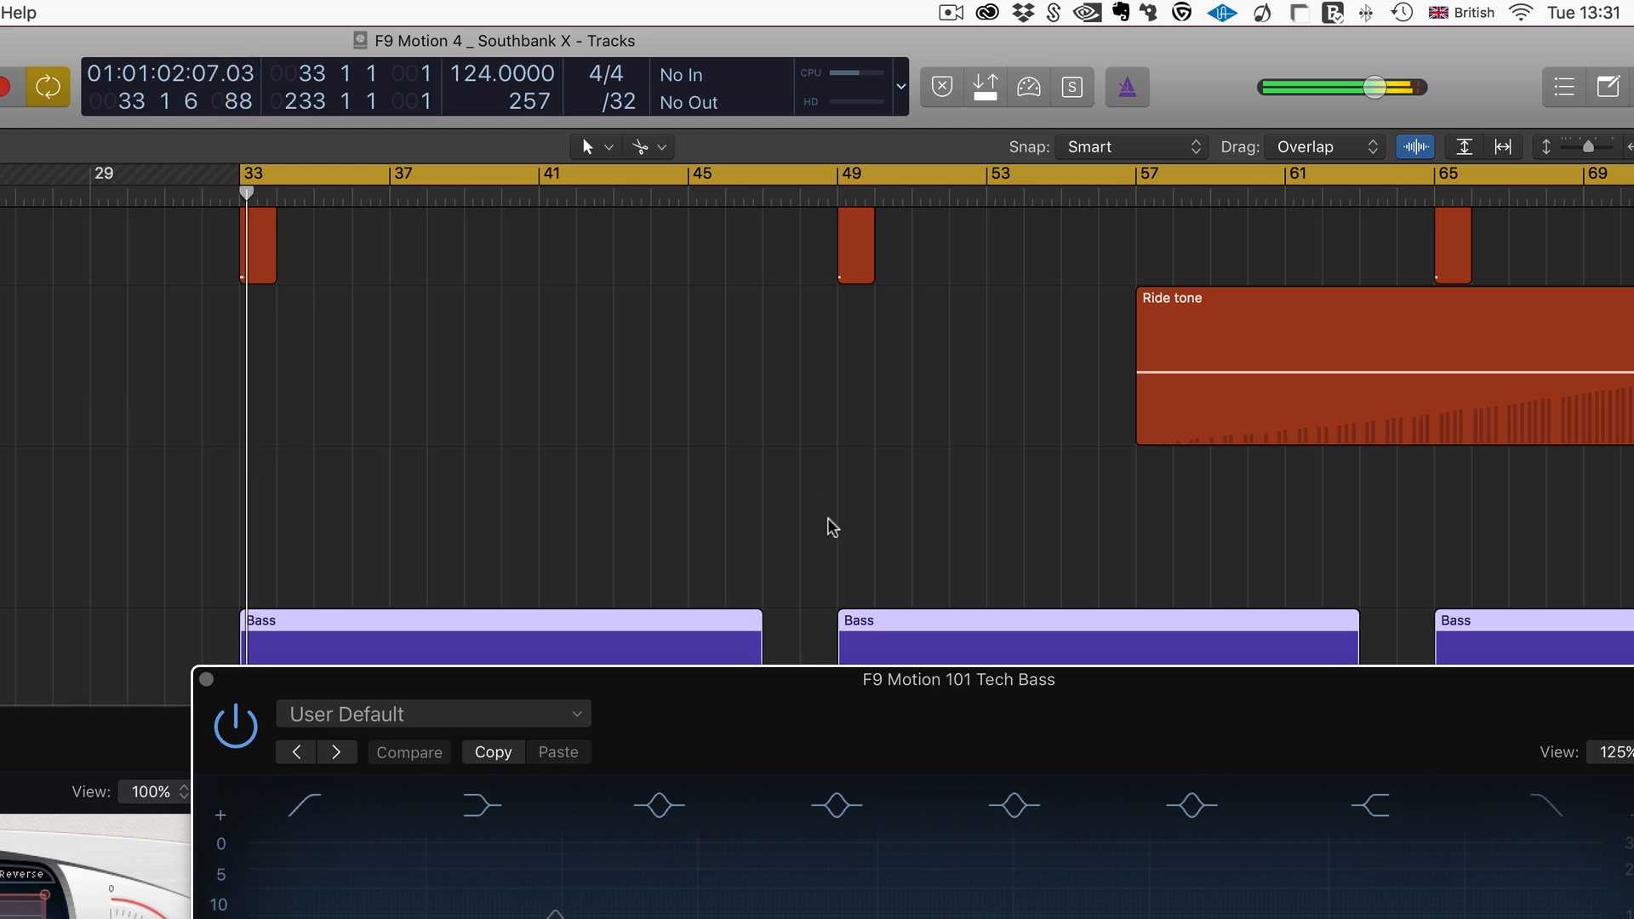
{"action": "left_click_drag", "start_coordinate": [984, 702], "coordinate": [891, 320]}
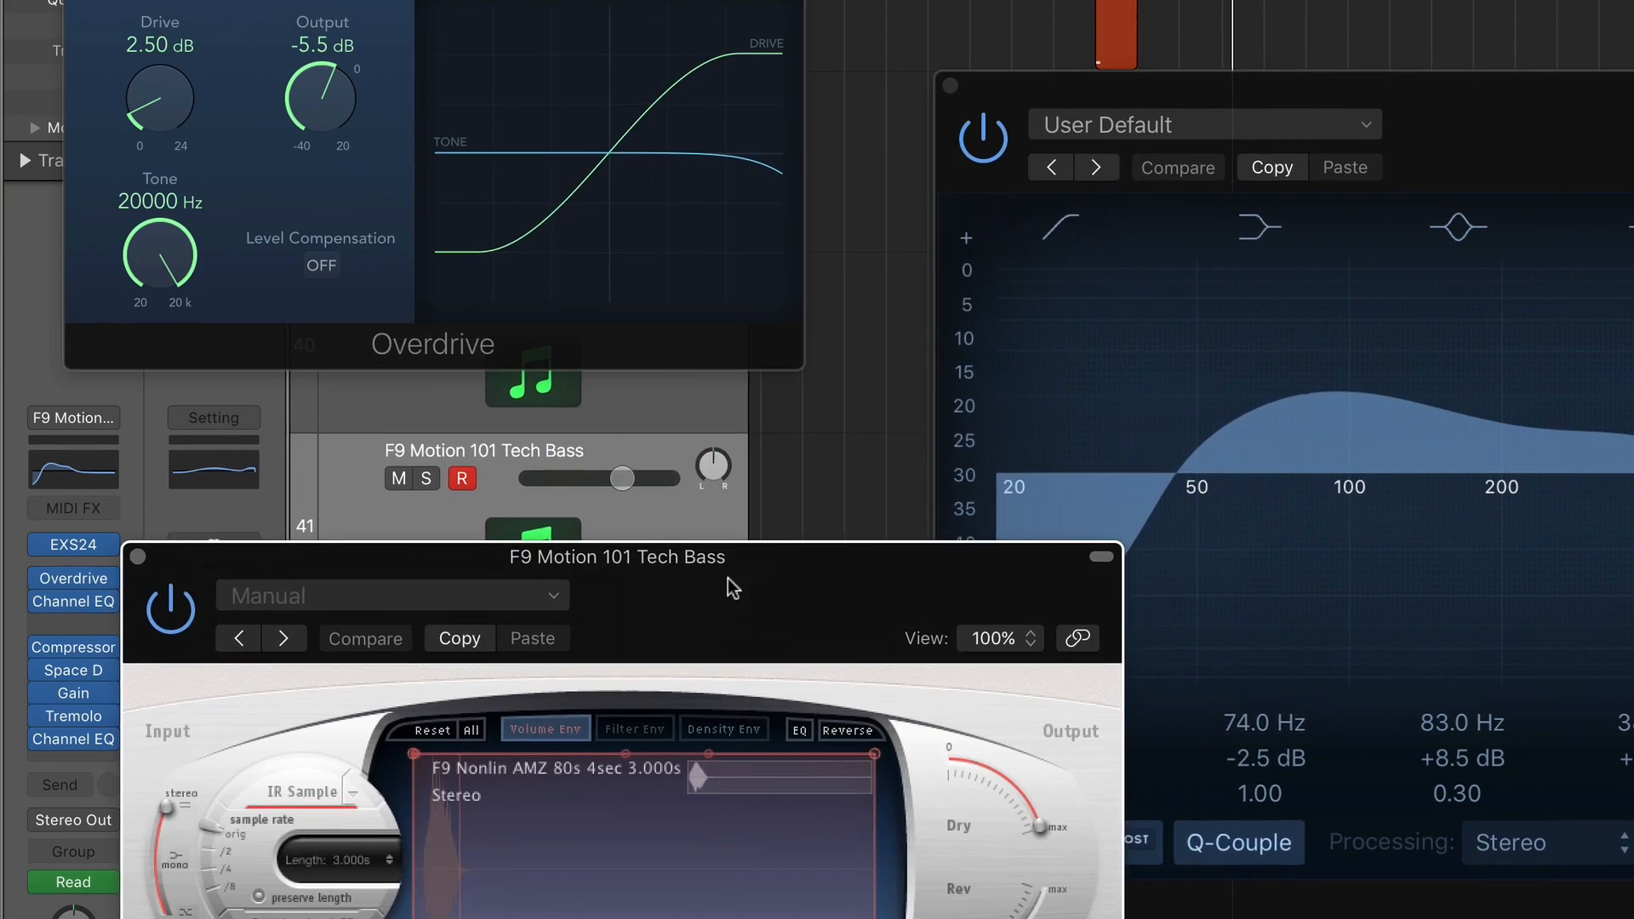
Bring the bass's Space Designer window into full view and adjust its reverb output level.
{"action": "left_click_drag", "start_coordinate": [731, 587], "coordinate": [1008, 104]}
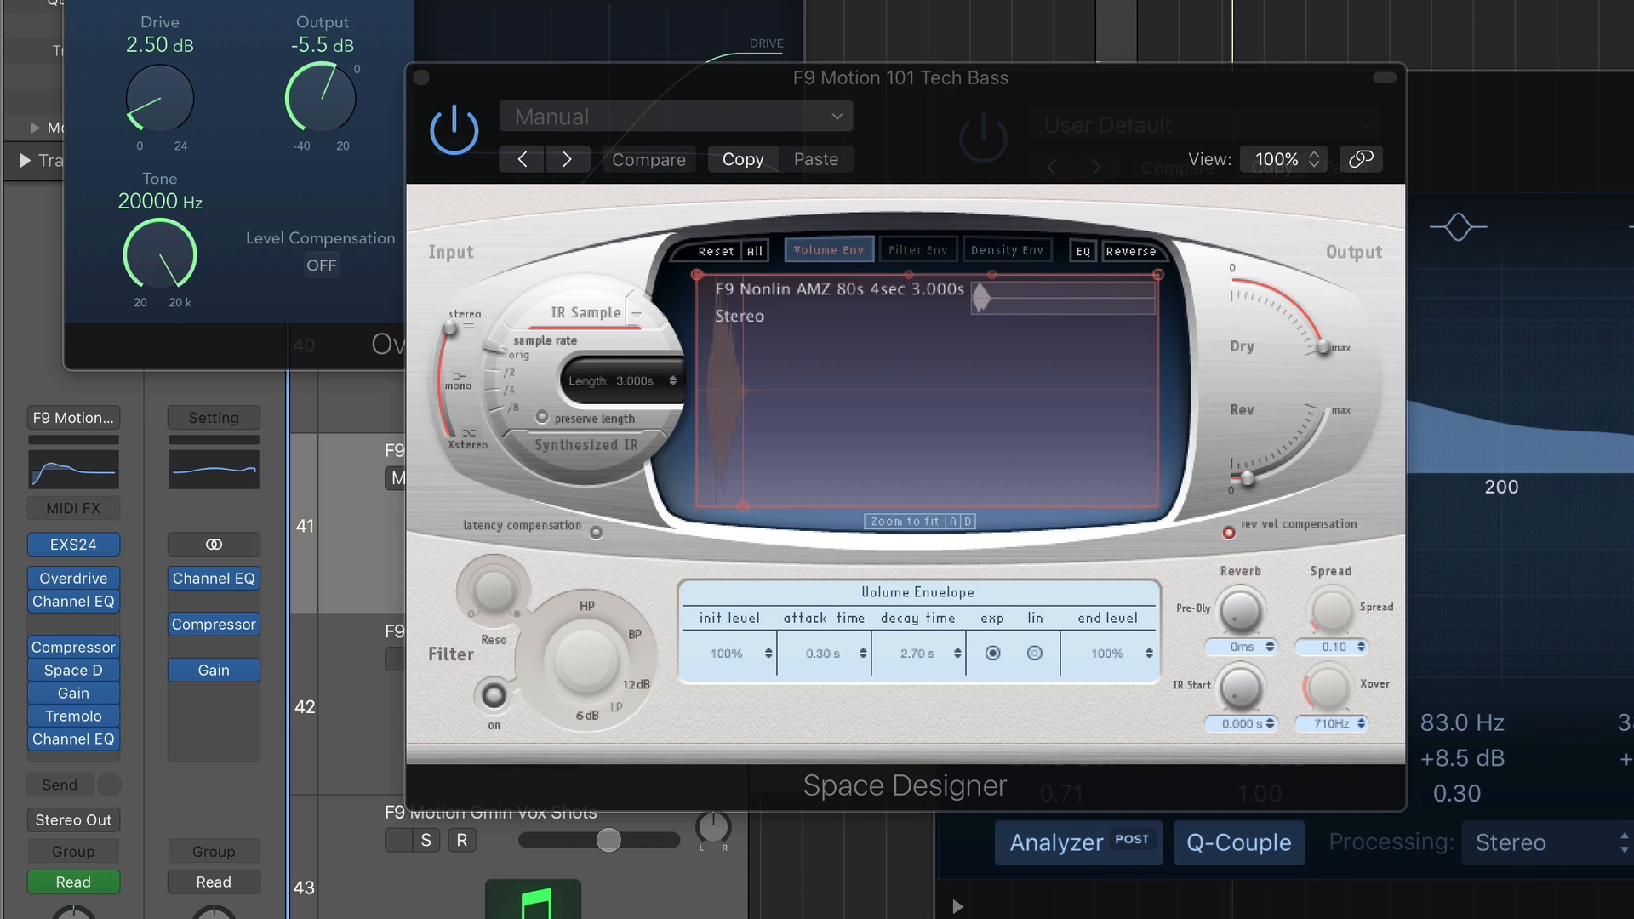
{"action": "left_click_drag", "start_coordinate": [1248, 479], "coordinate": [1252, 523]}
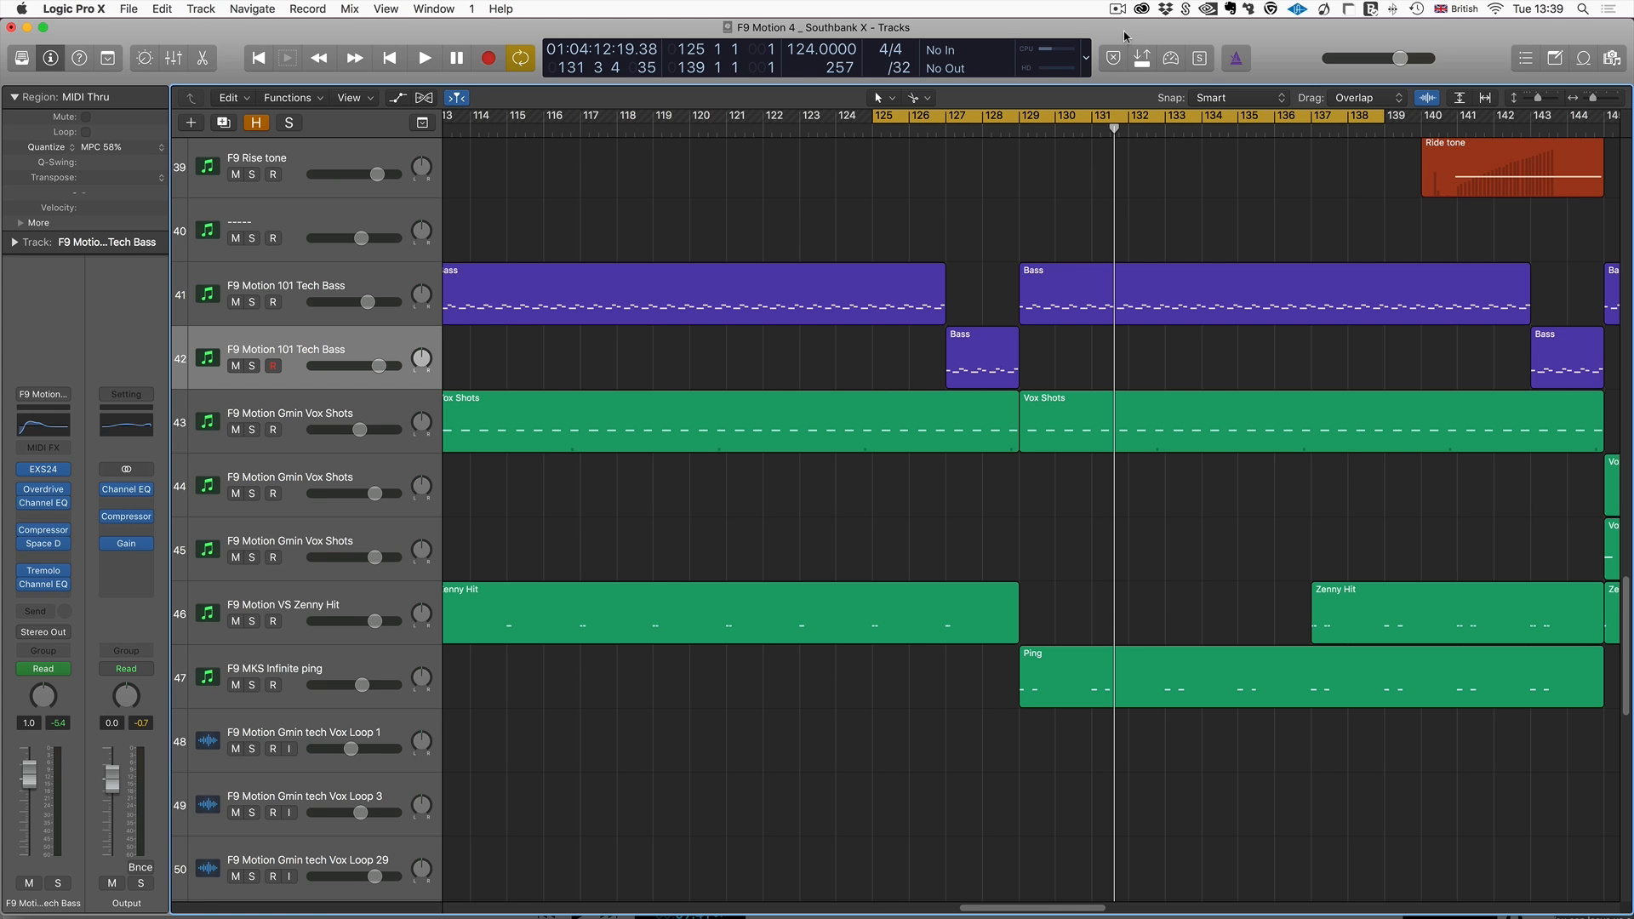
Select the second F9 Motion 101 Tech Bass track's short Bass region, inspect its last Channel EQ's low cut, and close the plug-in.
{"action": "left_click", "coordinate": [292, 351]}
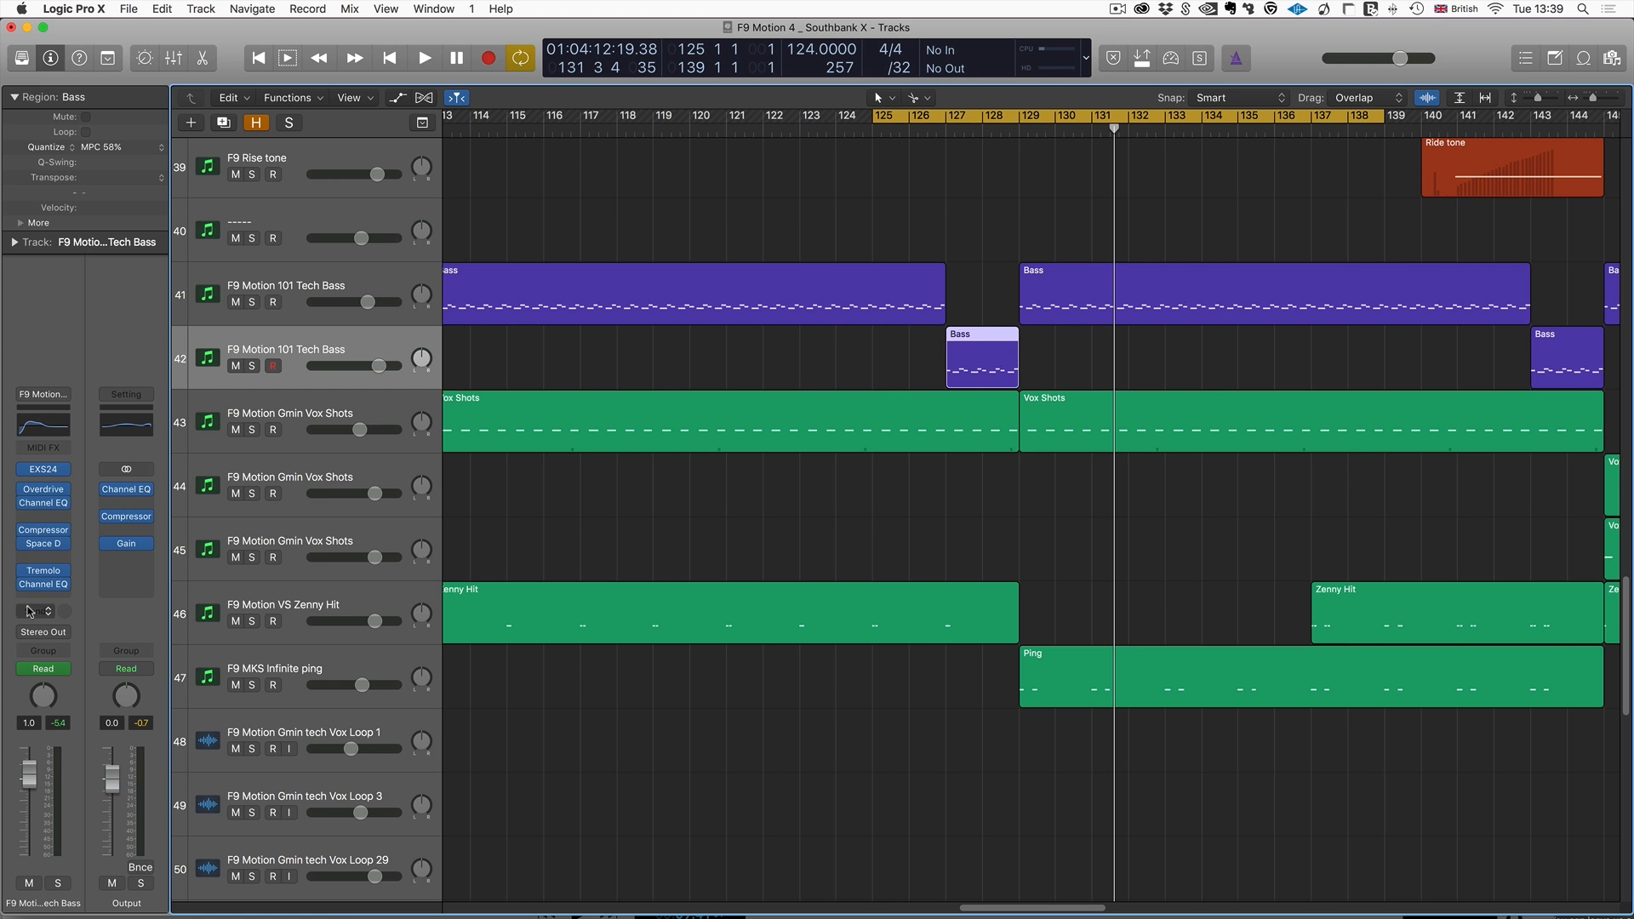
{"action": "left_click", "coordinate": [44, 585]}
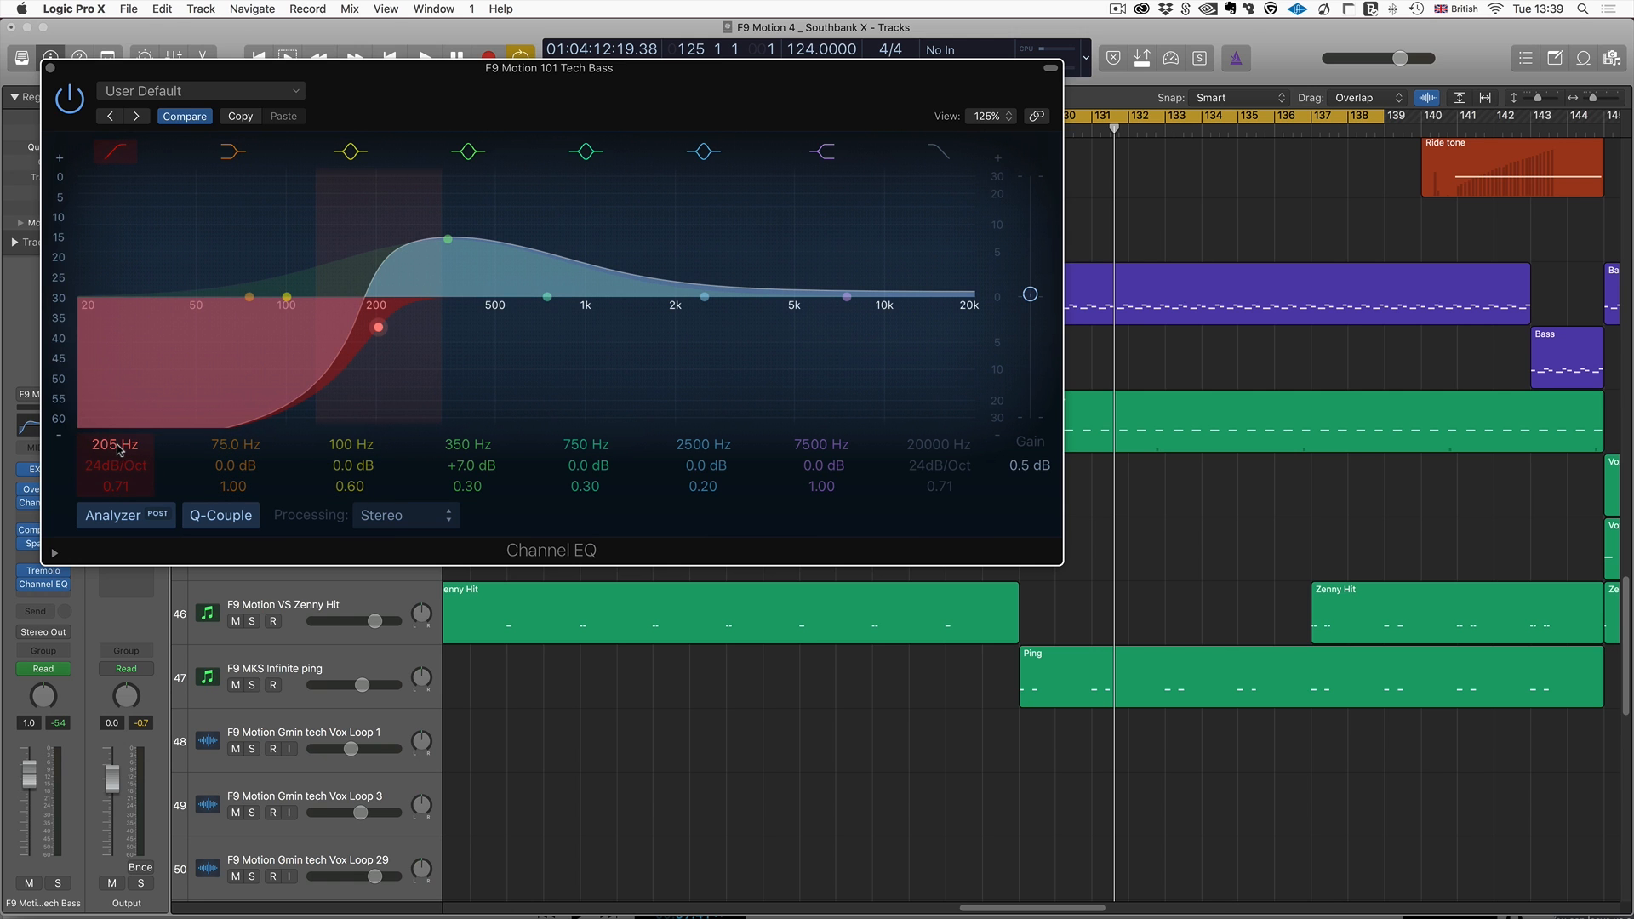
{"action": "left_click", "coordinate": [51, 68]}
Solo the two long Bass regions and the short filtered one between them, and play the transition.
{"action": "left_click", "coordinate": [913, 249]}
{"action": "left_click_drag", "start_coordinate": [876, 214], "coordinate": [1091, 356]}
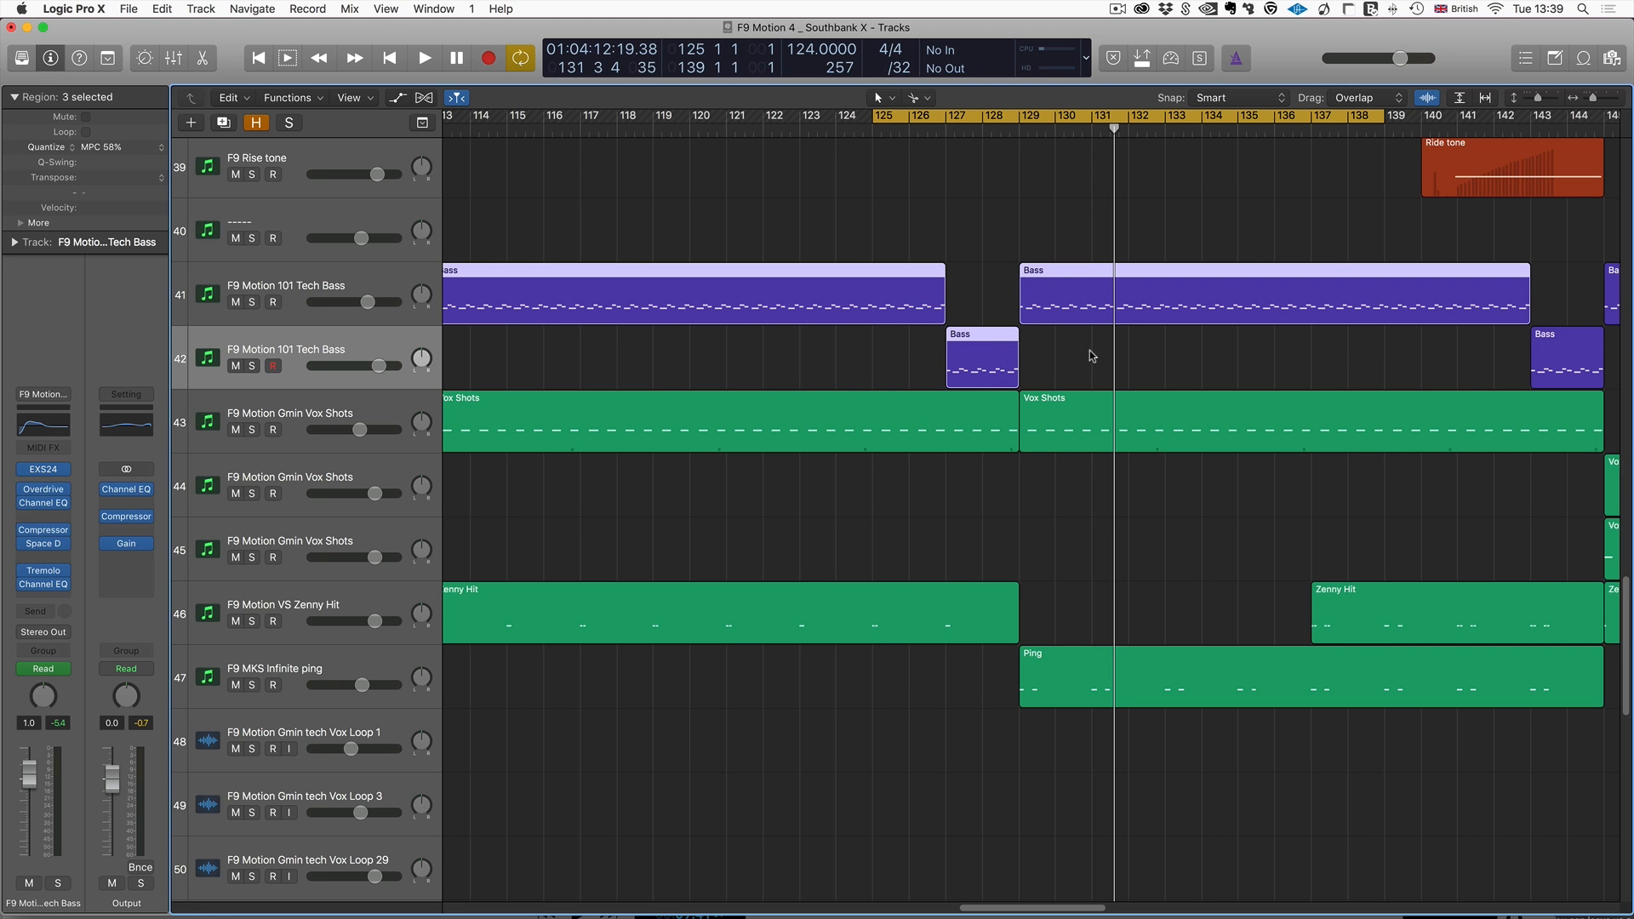
{"action": "key", "text": "ctrl+s"}
{"action": "key", "text": "space"}
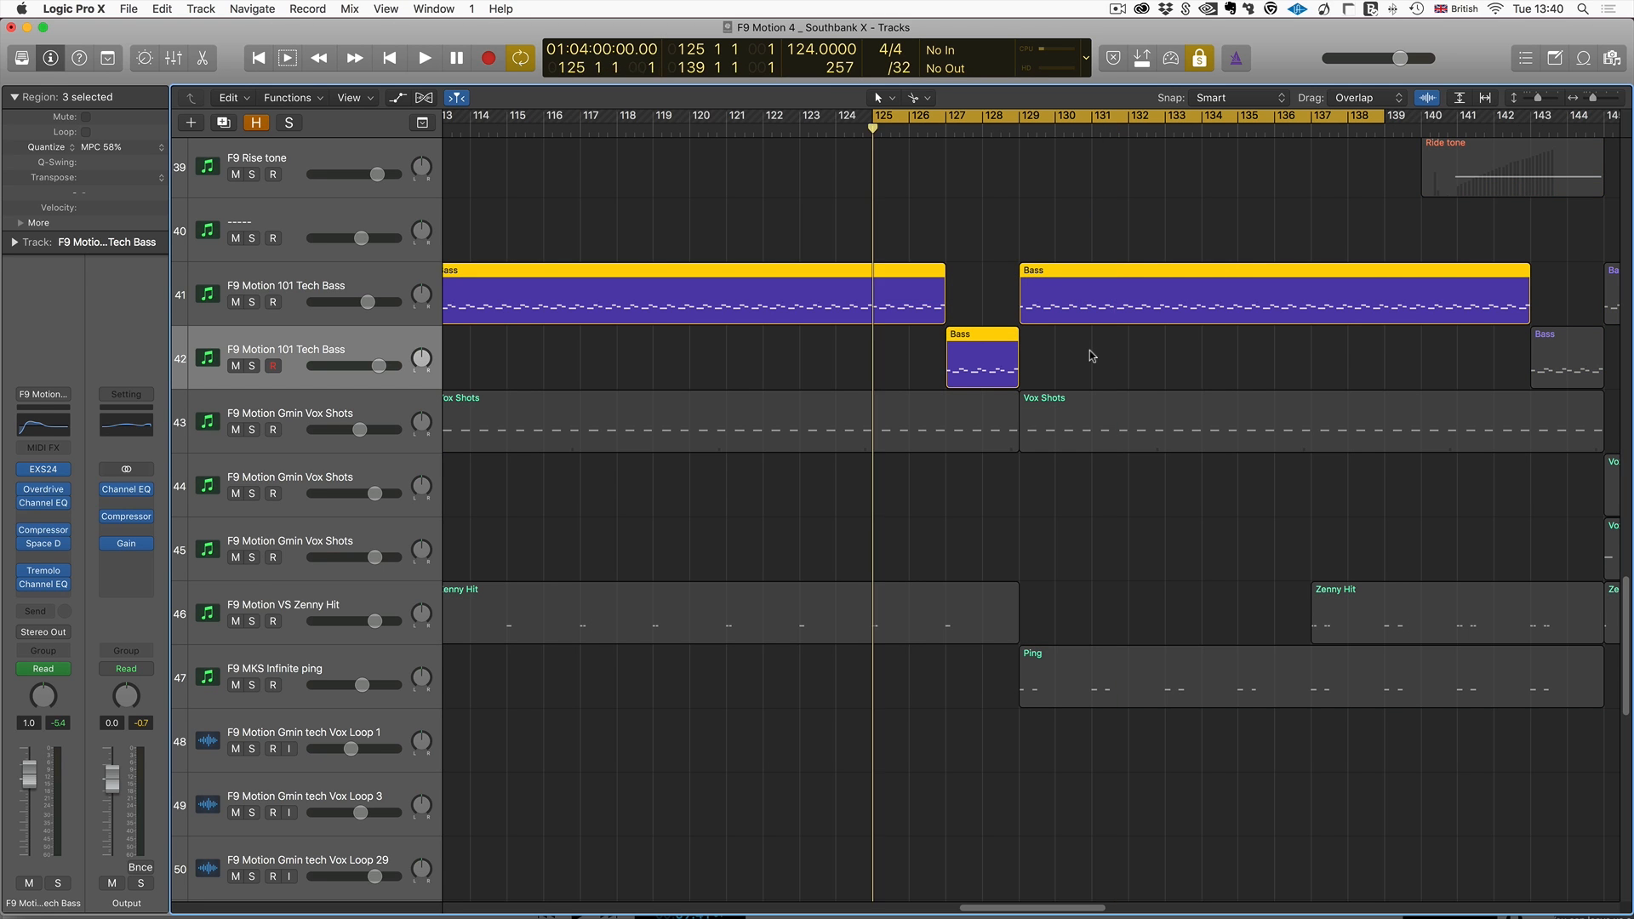
{"action": "key", "text": "space"}
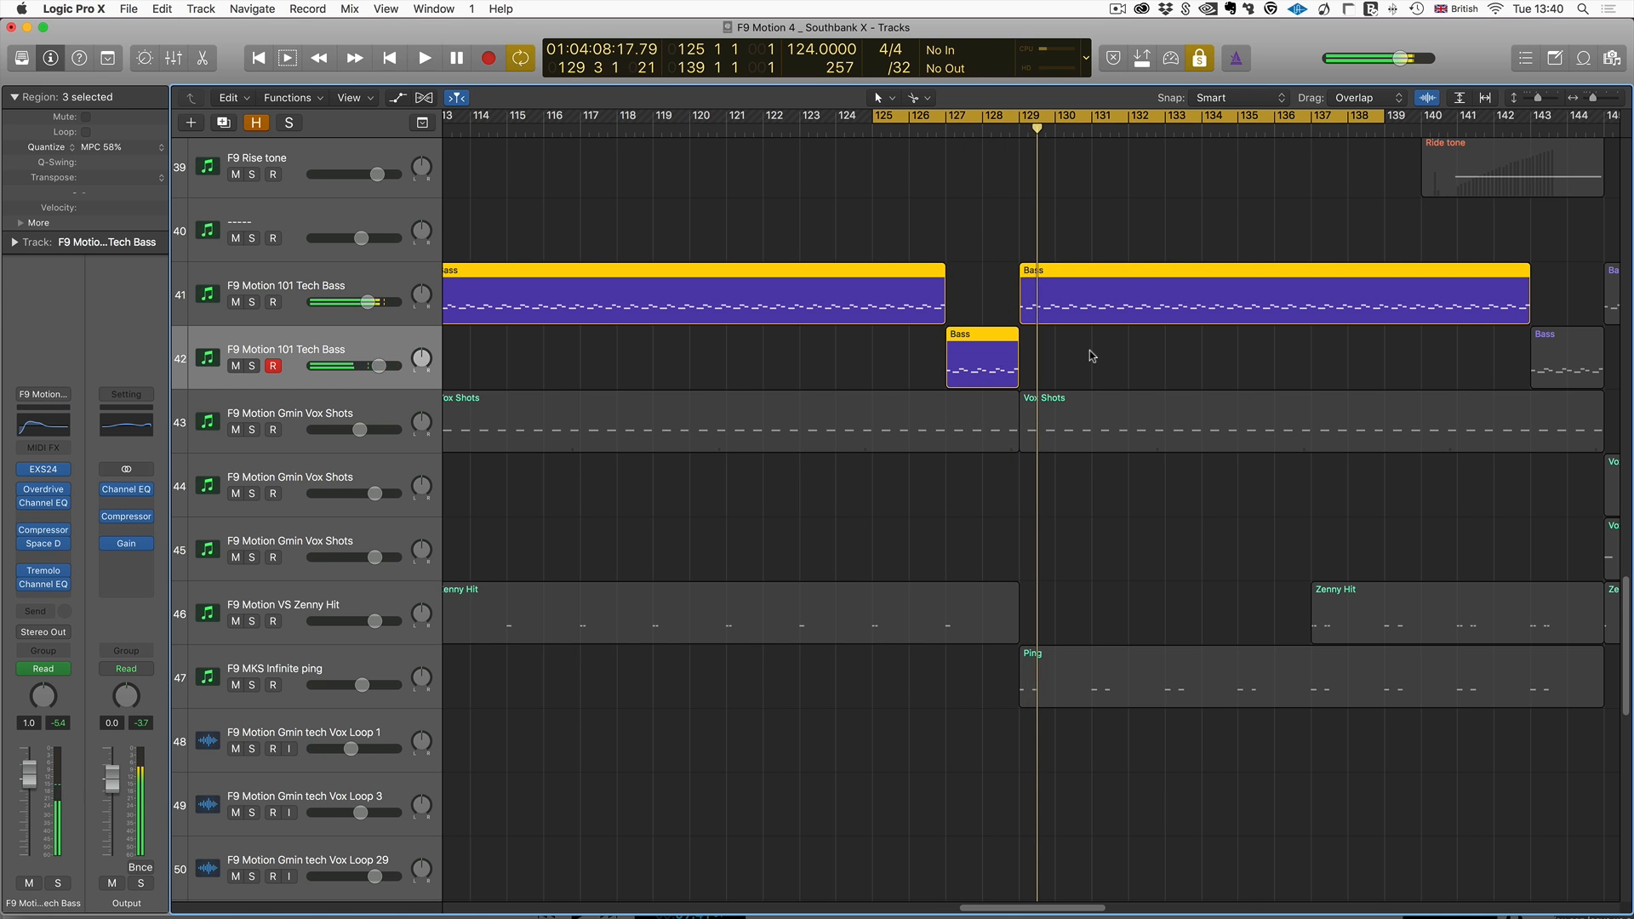
{"action": "key", "text": "space"}
Switch the solo to the three Kick and Filtered kick regions around bar 127, cycle bars 126 to 134, and play them.
{"action": "scroll", "coordinate": [1032, 349], "scroll_direction": "up", "scroll_amount": 2}
{"action": "scroll", "coordinate": [1032, 349], "scroll_direction": "up", "scroll_amount": 20}
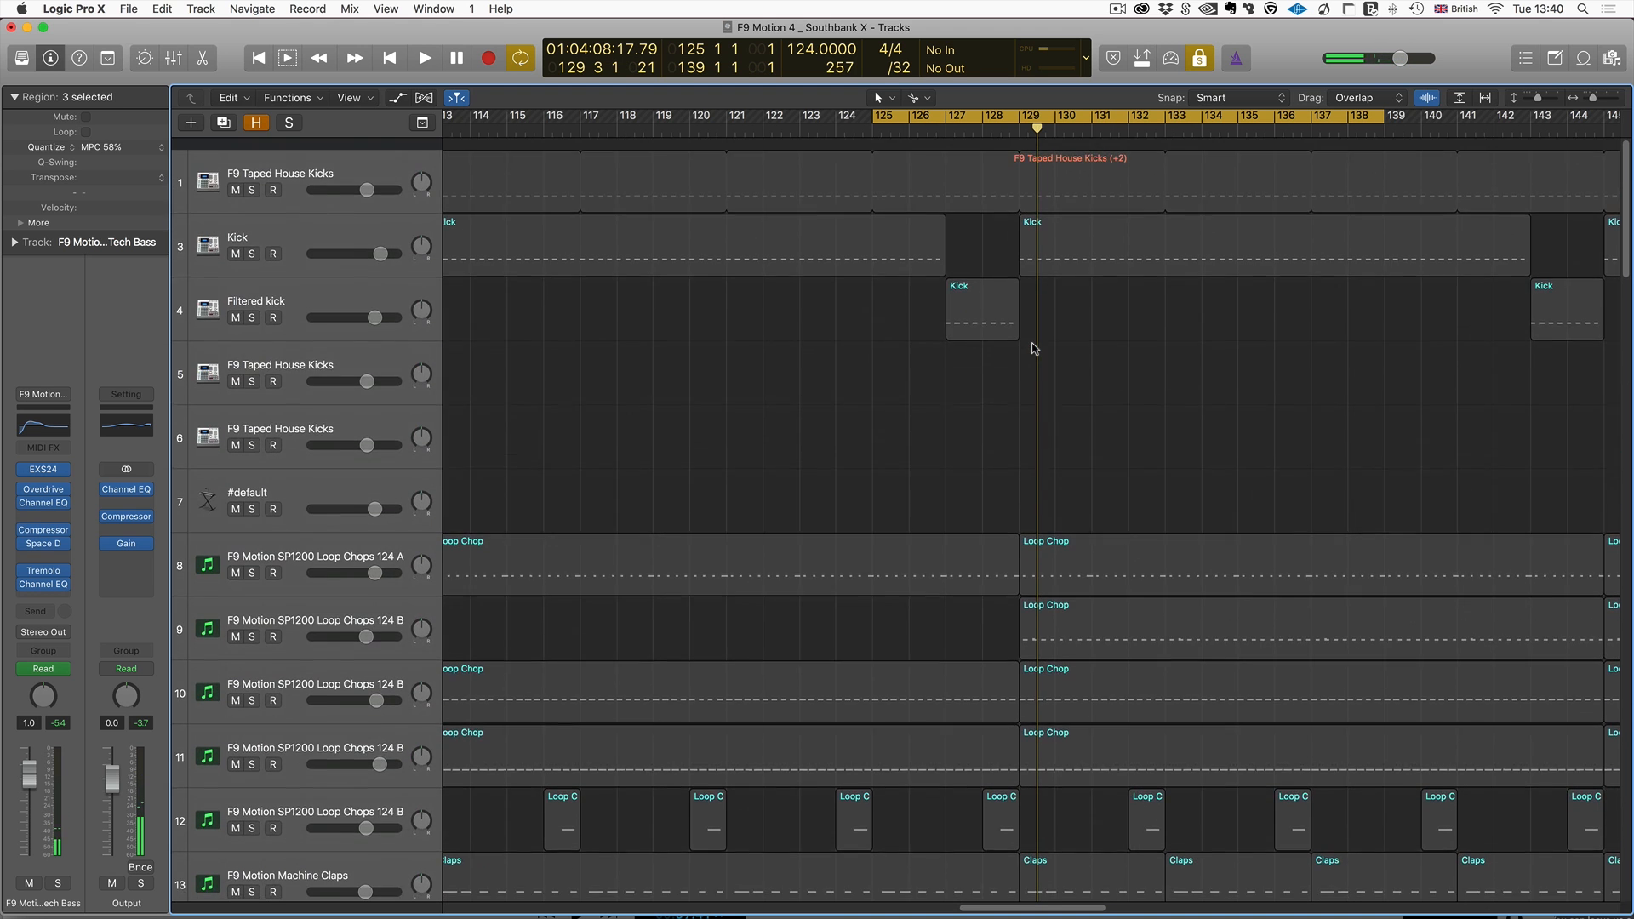
{"action": "left_click_drag", "start_coordinate": [875, 372], "coordinate": [1106, 223]}
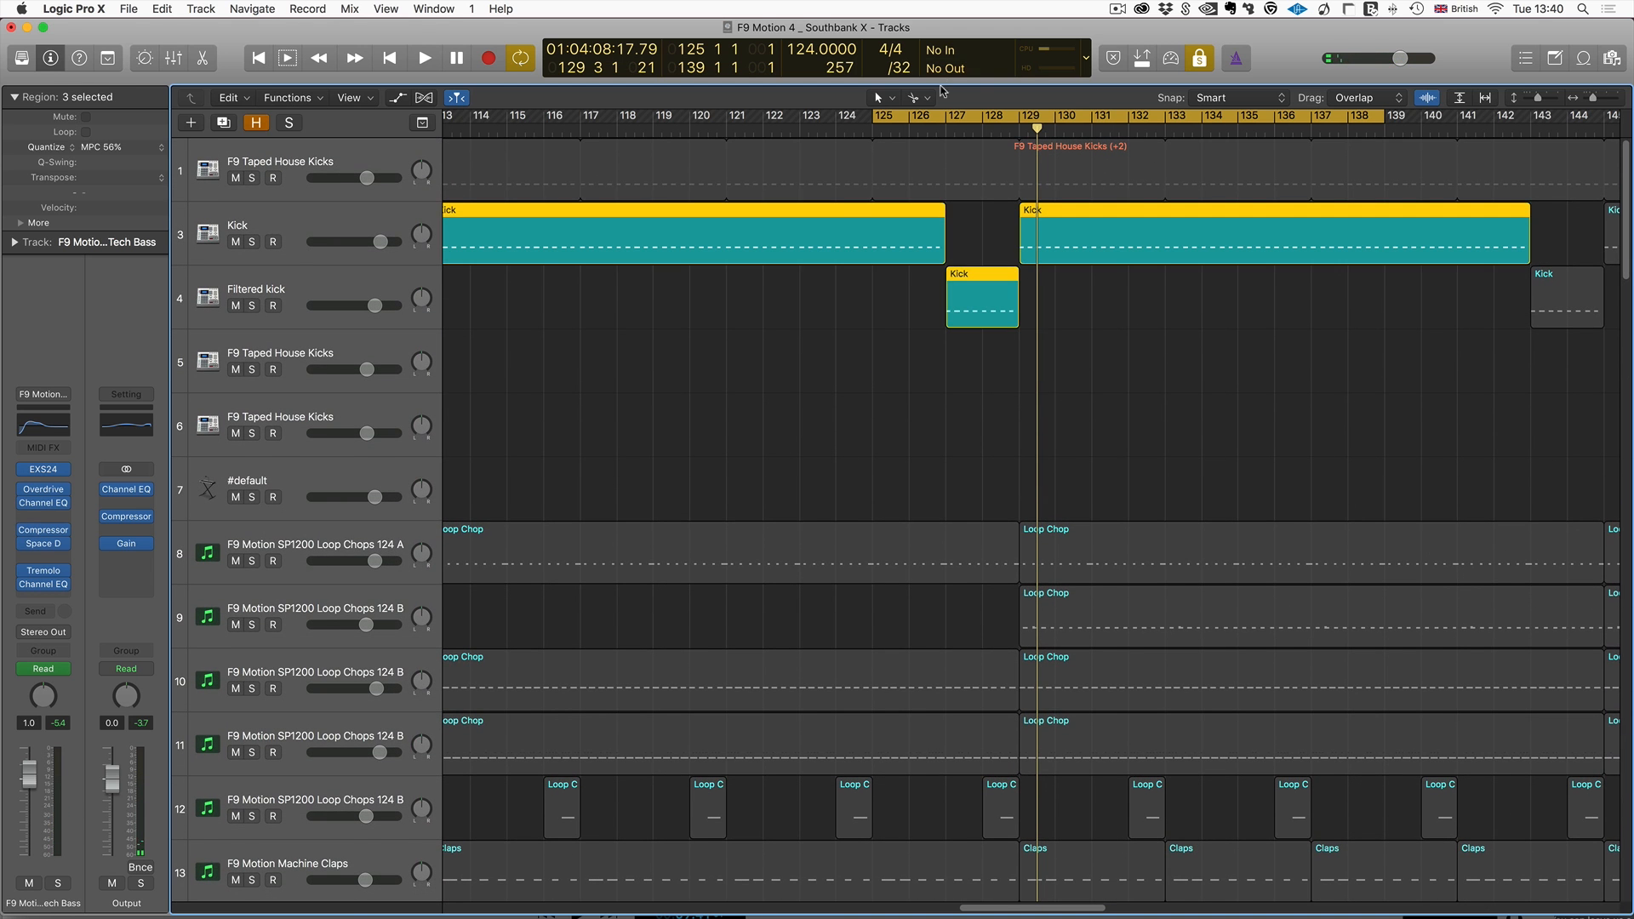
{"action": "left_click", "coordinate": [919, 119]}
{"action": "left_click_drag", "start_coordinate": [897, 119], "coordinate": [1197, 120]}
{"action": "scroll", "coordinate": [1198, 120], "scroll_direction": "right", "scroll_amount": 2}
{"action": "key", "text": "space"}
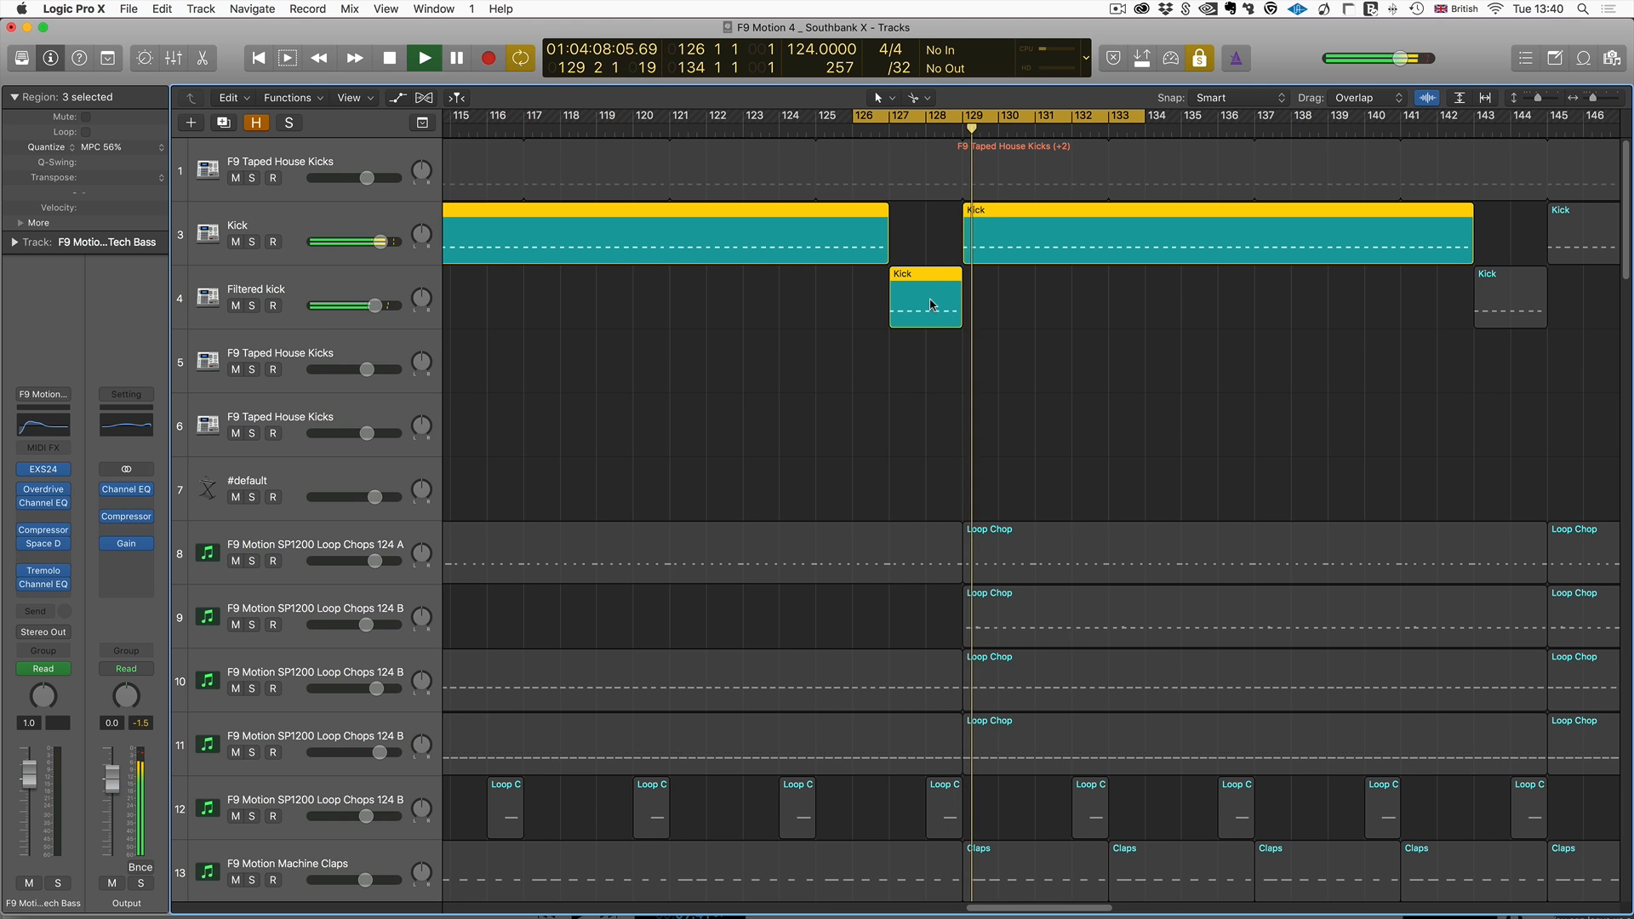
{"action": "key", "text": "space"}
Turn off solo and play the full arrangement from bar 126, with the track heights reduced to show every track.
{"action": "left_click", "coordinate": [1197, 58]}
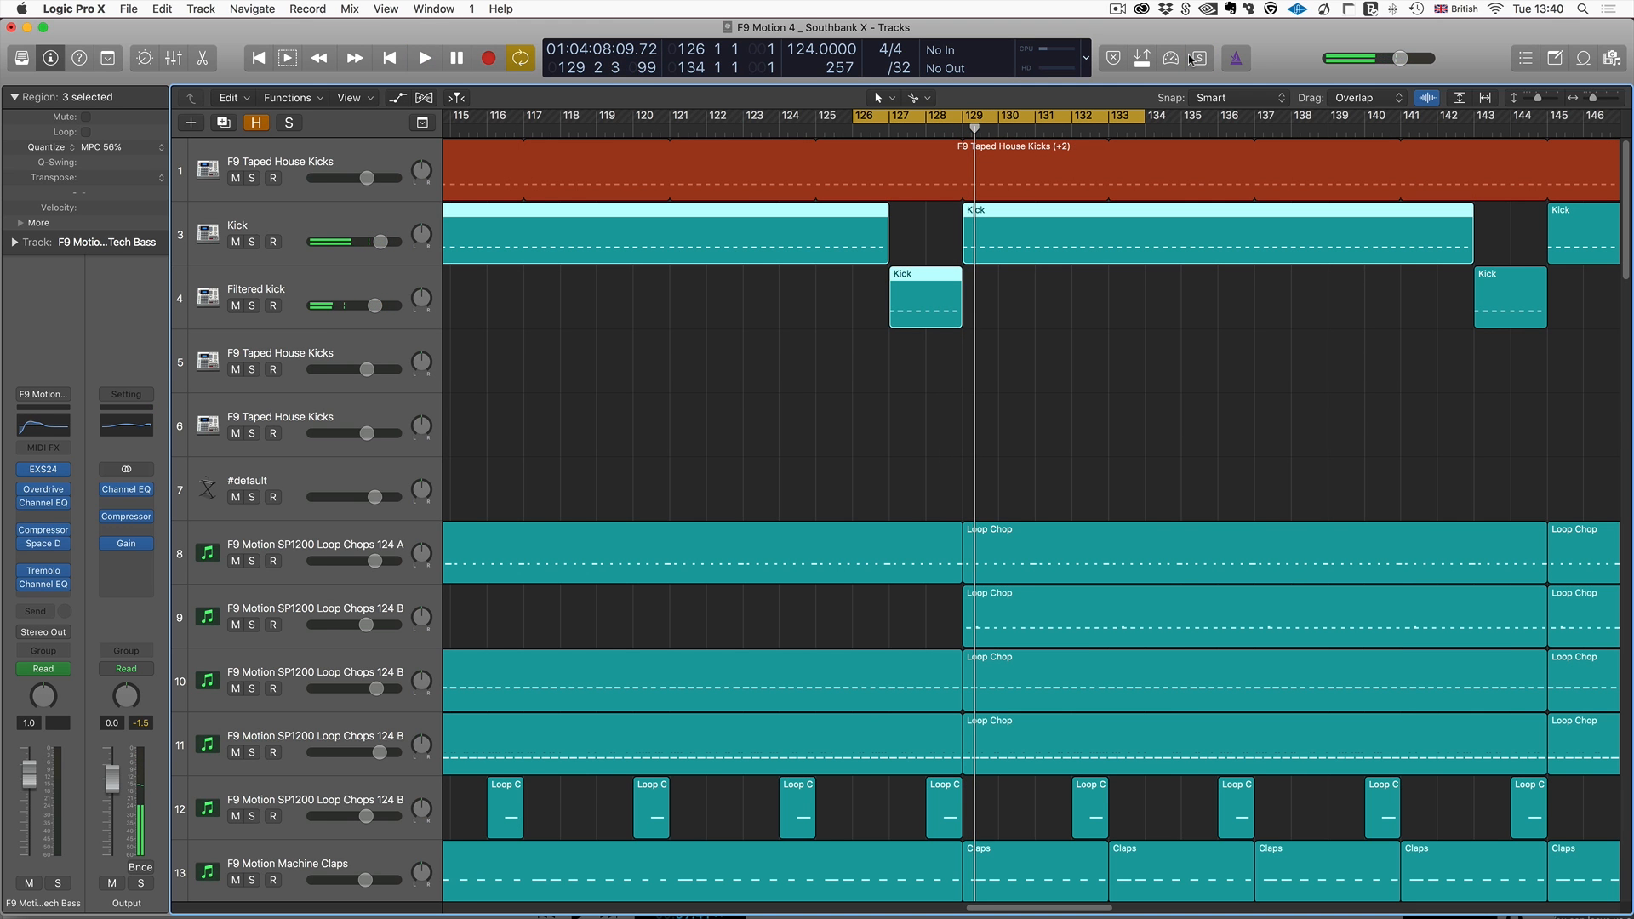
{"action": "key", "text": "space"}
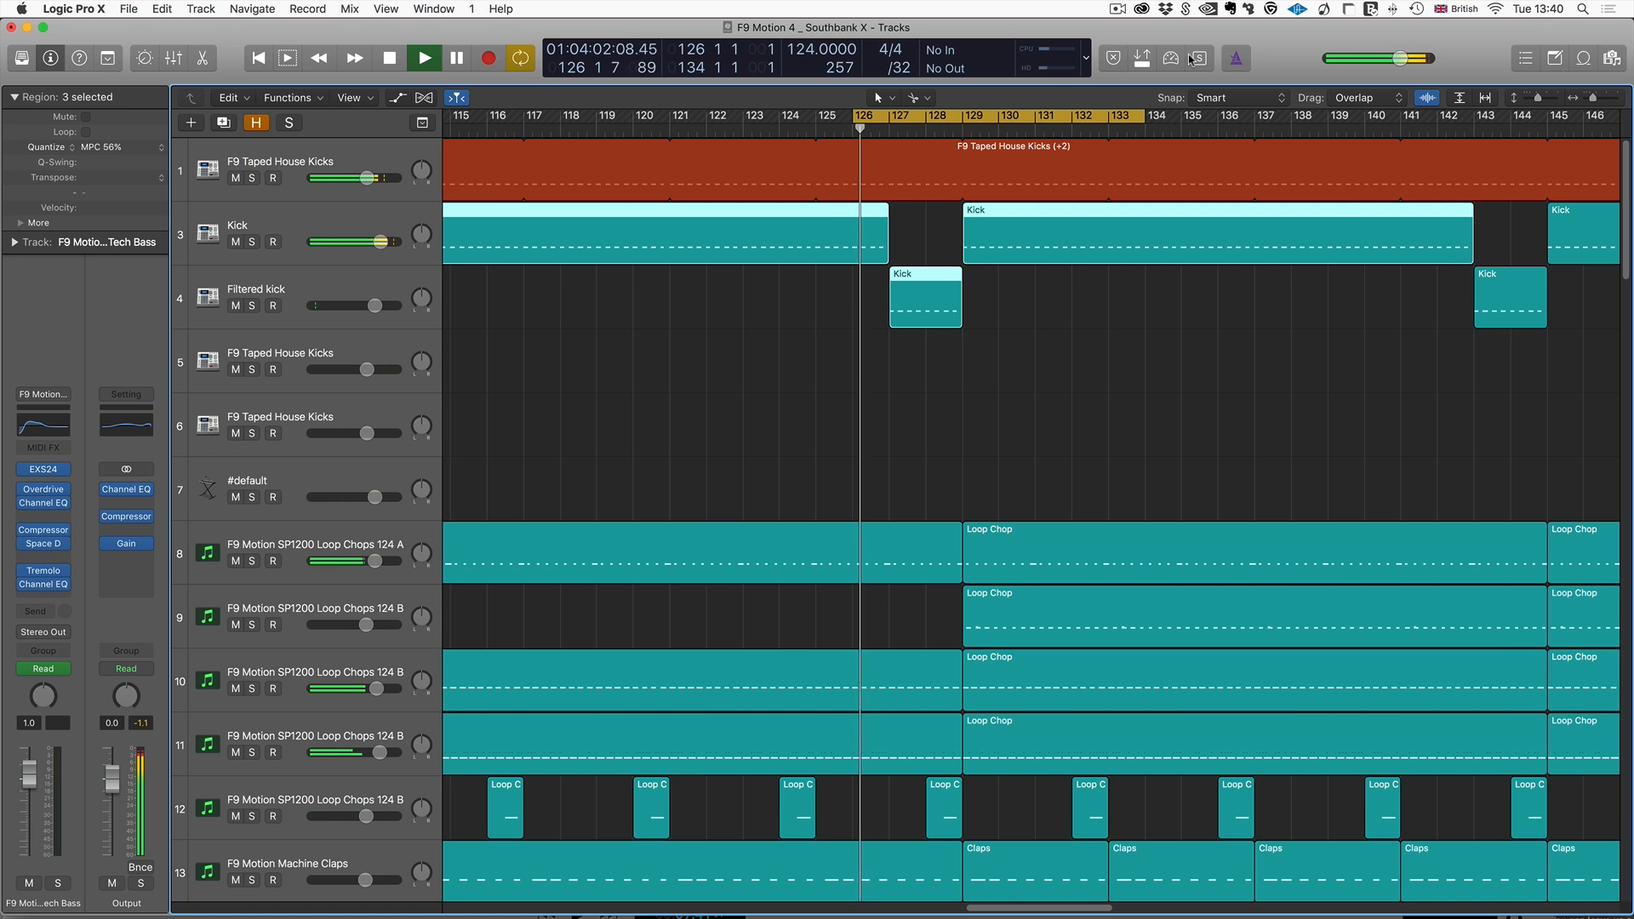
{"action": "left_click_drag", "start_coordinate": [1536, 98], "coordinate": [1525, 99]}
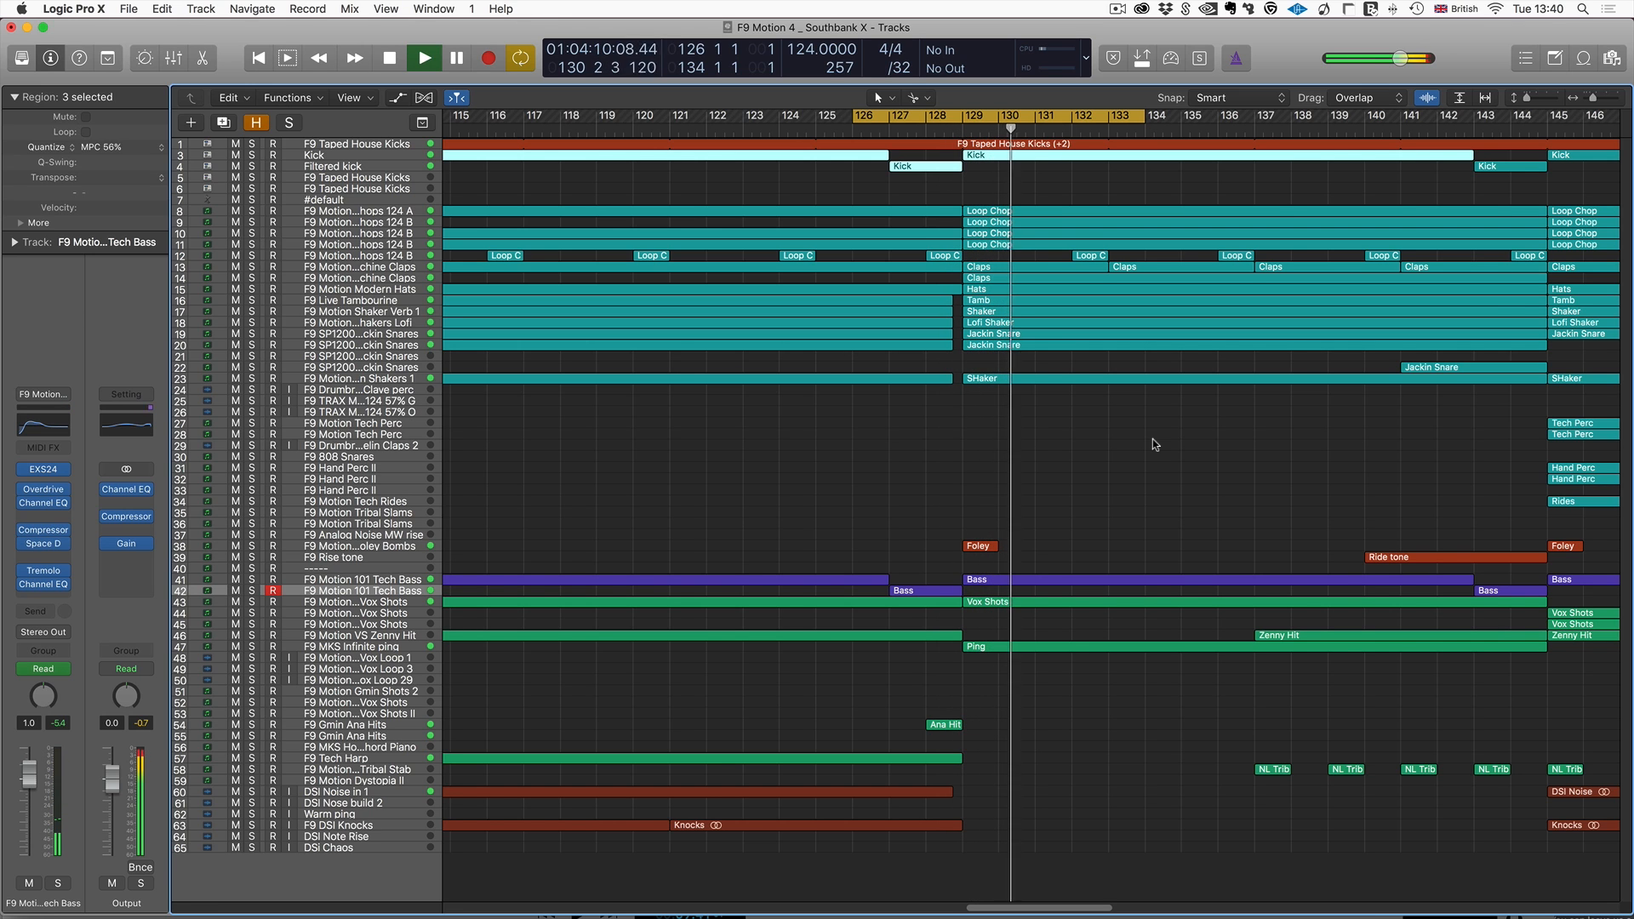
{"action": "key", "text": "space"}
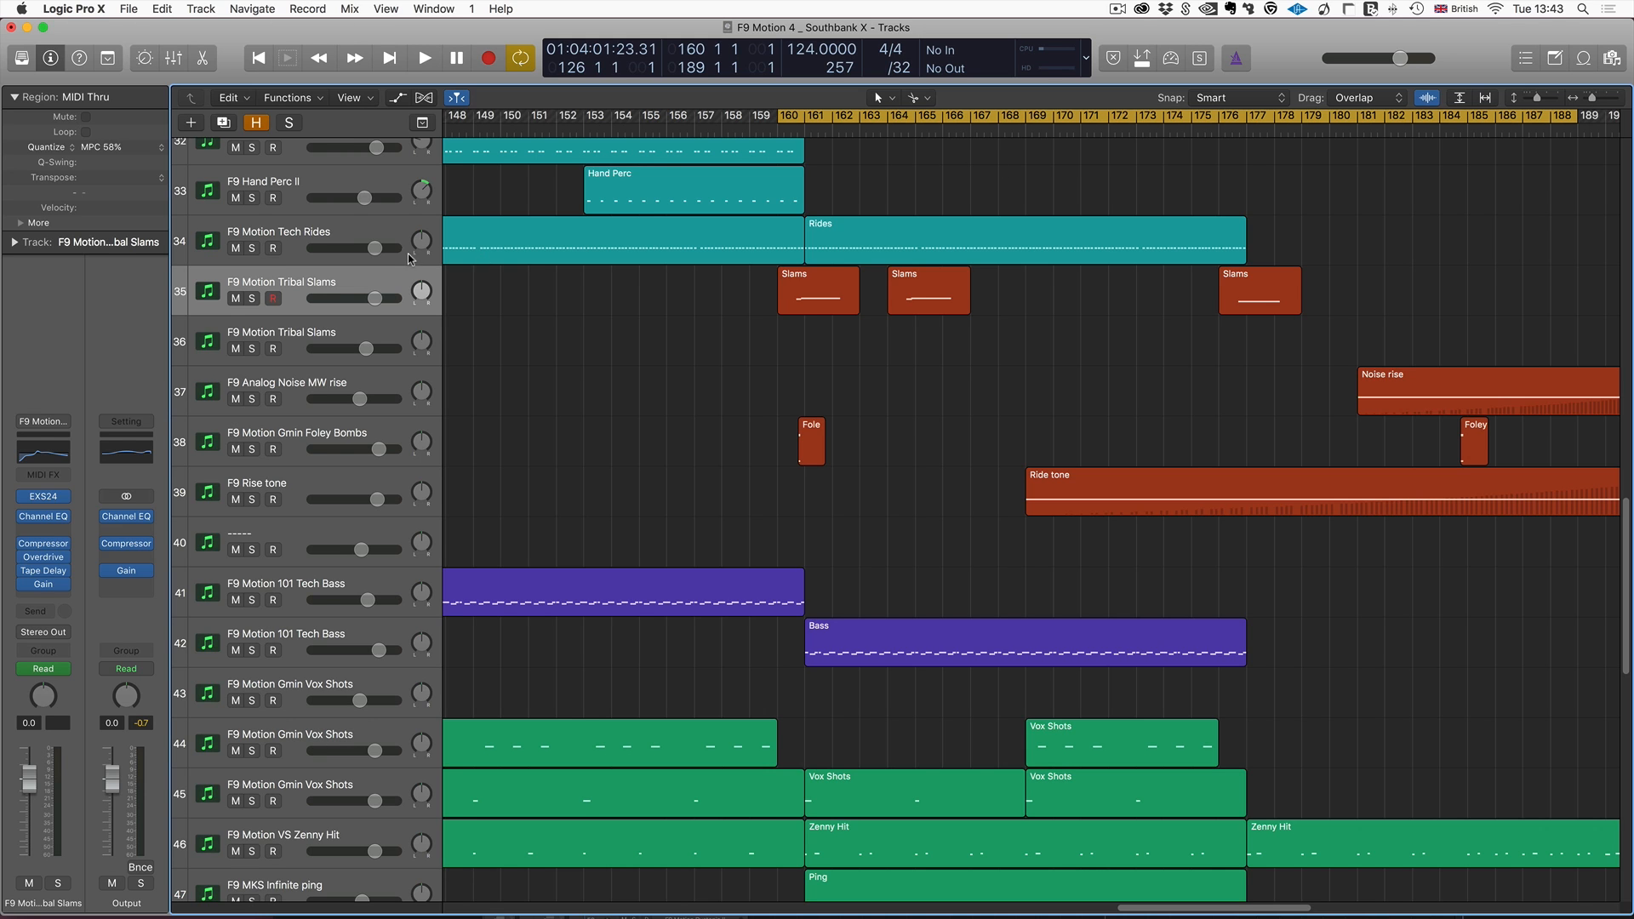
Select the upper F9 Motion Tribal Slams track together with its three Slams regions.
{"action": "left_click", "coordinate": [356, 277]}
{"action": "left_click", "coordinate": [677, 287]}
{"action": "left_click", "coordinate": [343, 287]}
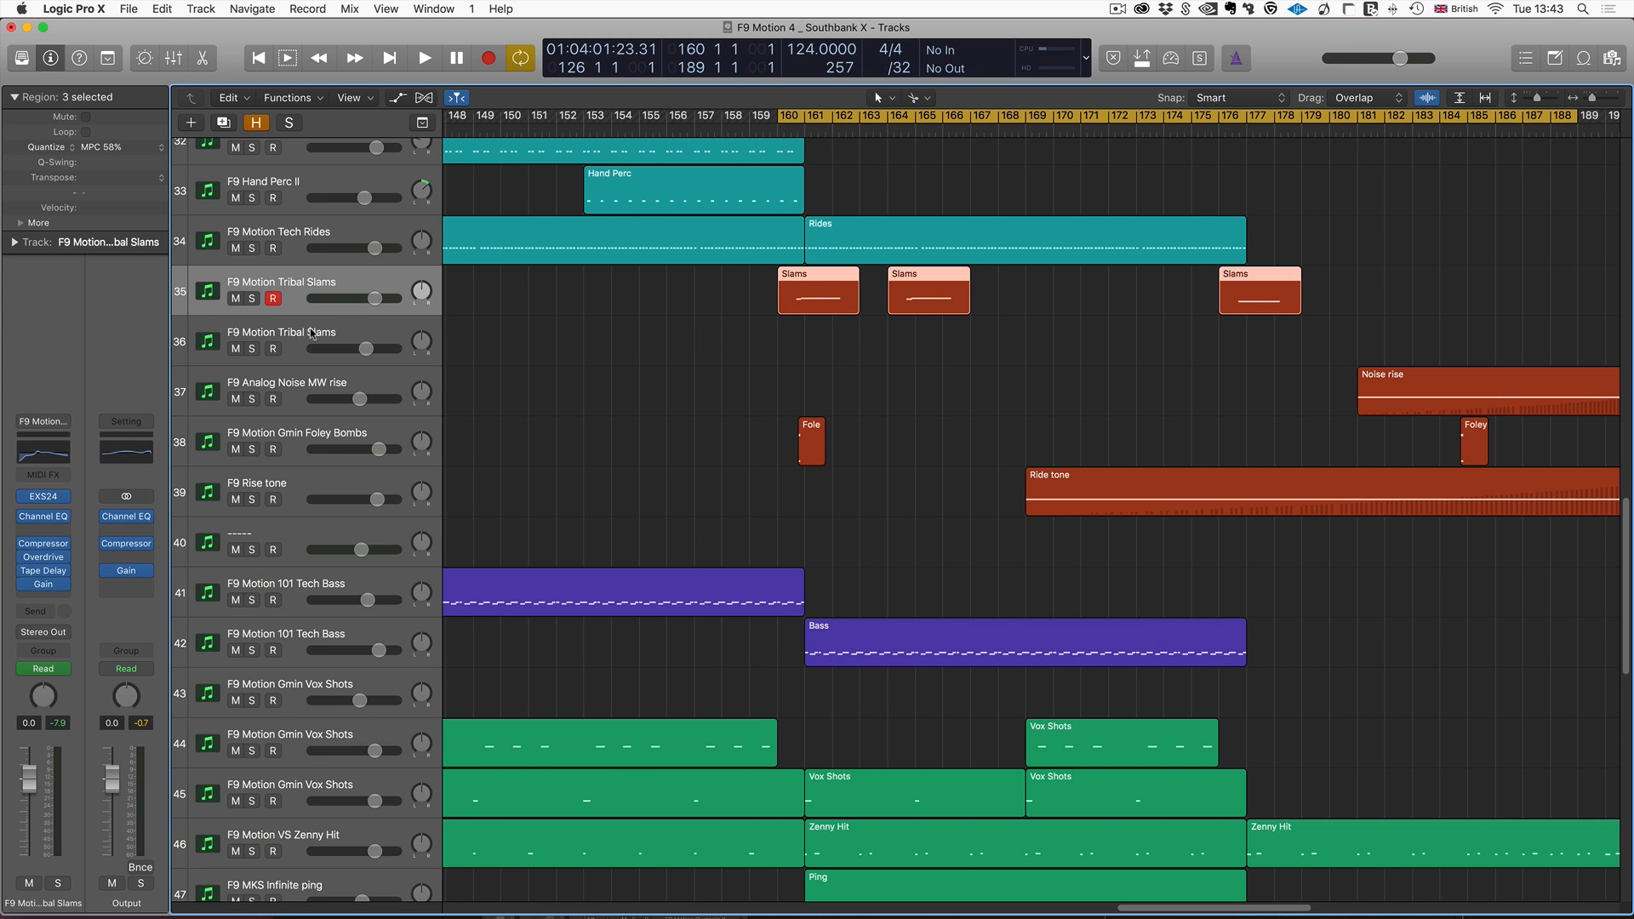
Select the F9 Analog Noise MW rise track, inspect its sidechain Tremolo settings, and close the plug-in.
{"action": "left_click", "coordinate": [365, 387]}
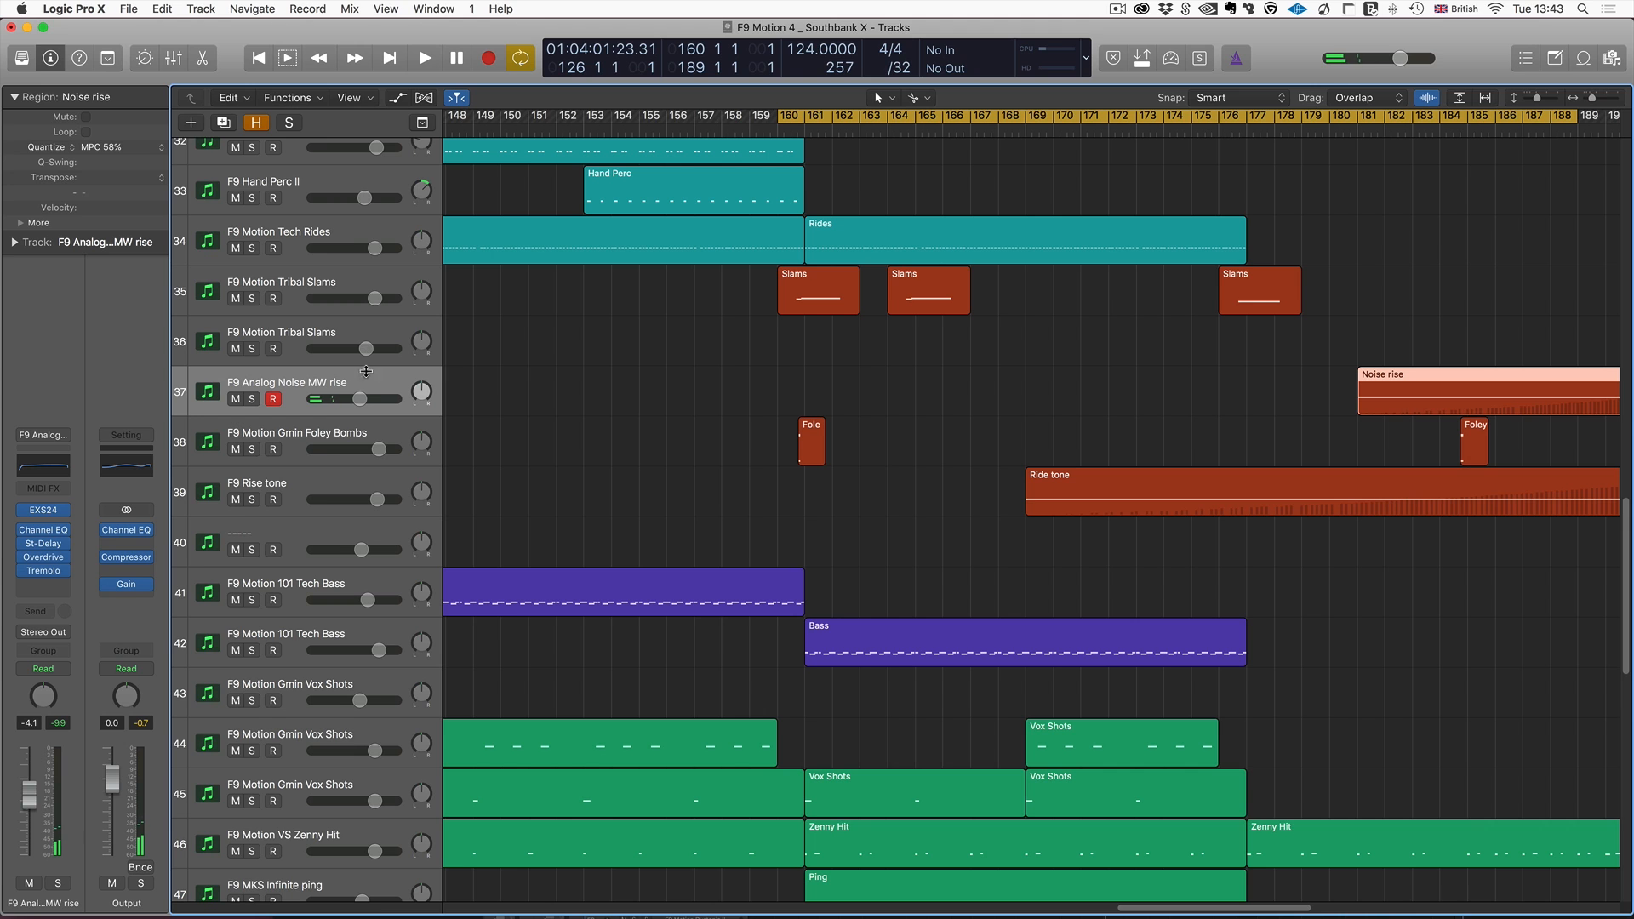
{"action": "mouse_move", "coordinate": [50, 574]}
{"action": "left_click", "coordinate": [48, 576]}
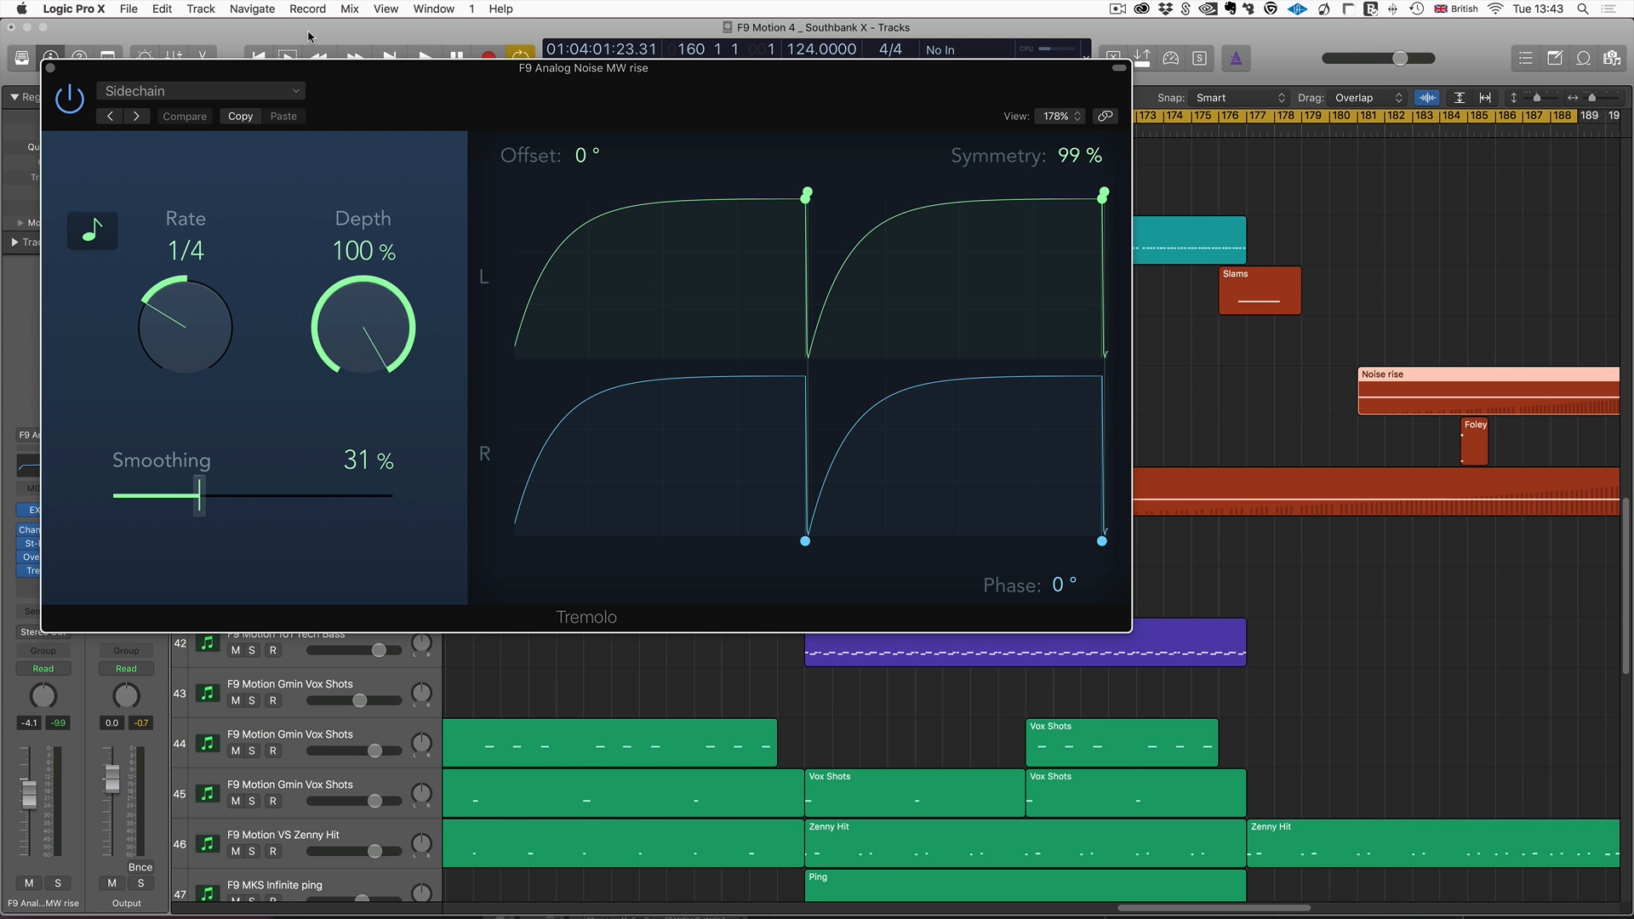
{"action": "left_click_drag", "start_coordinate": [125, 61], "coordinate": [233, 56]}
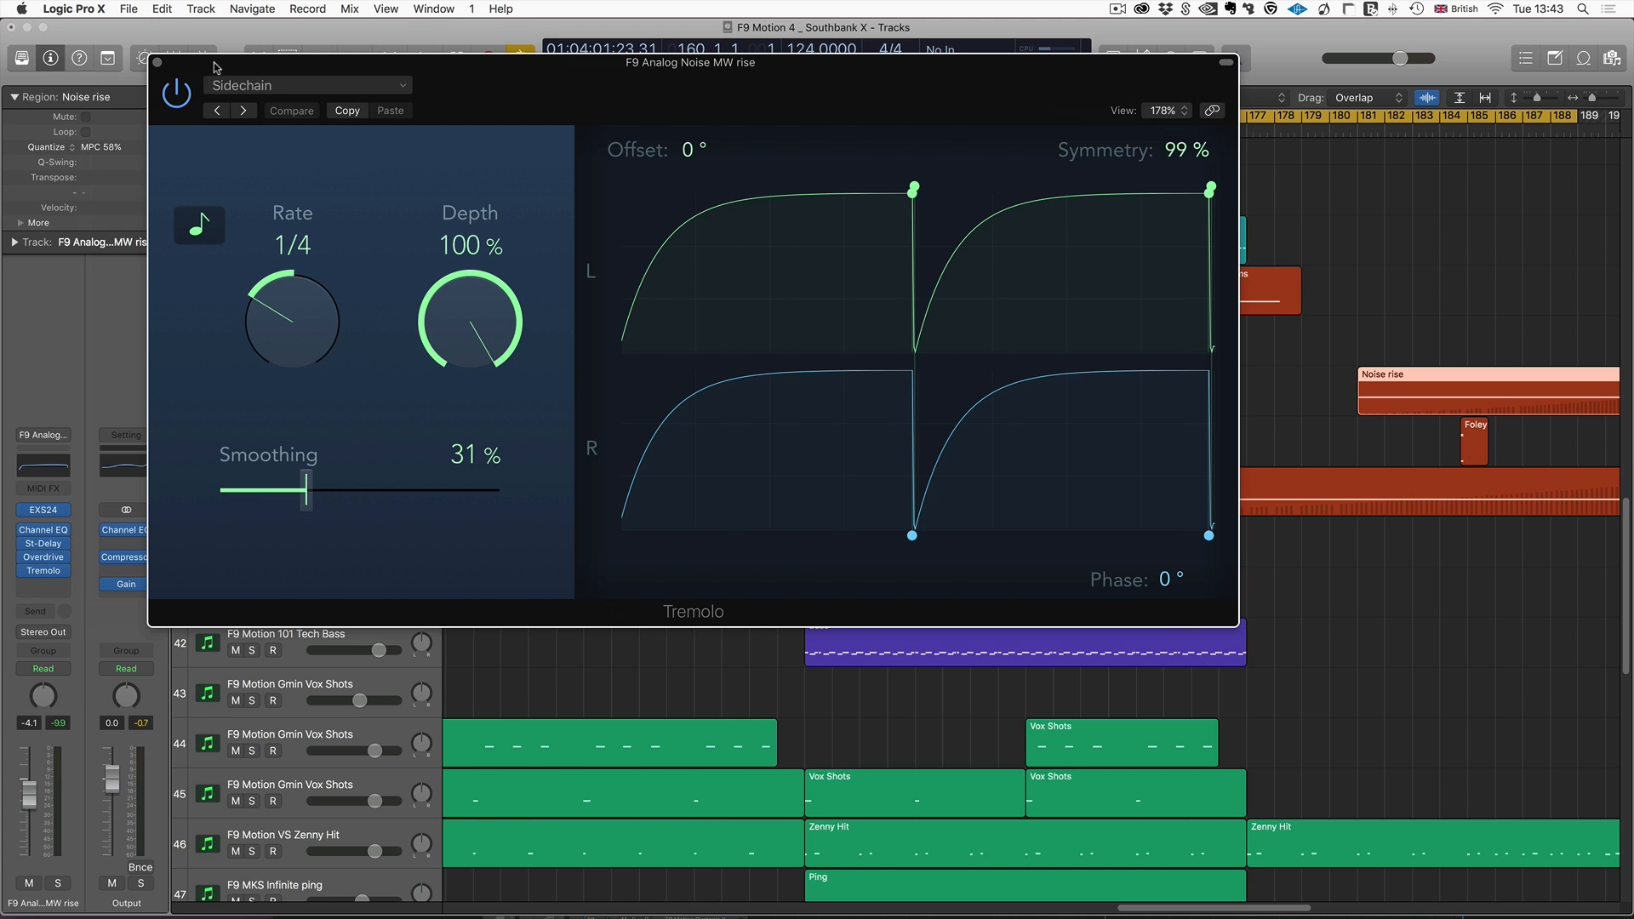
{"action": "left_click", "coordinate": [155, 63]}
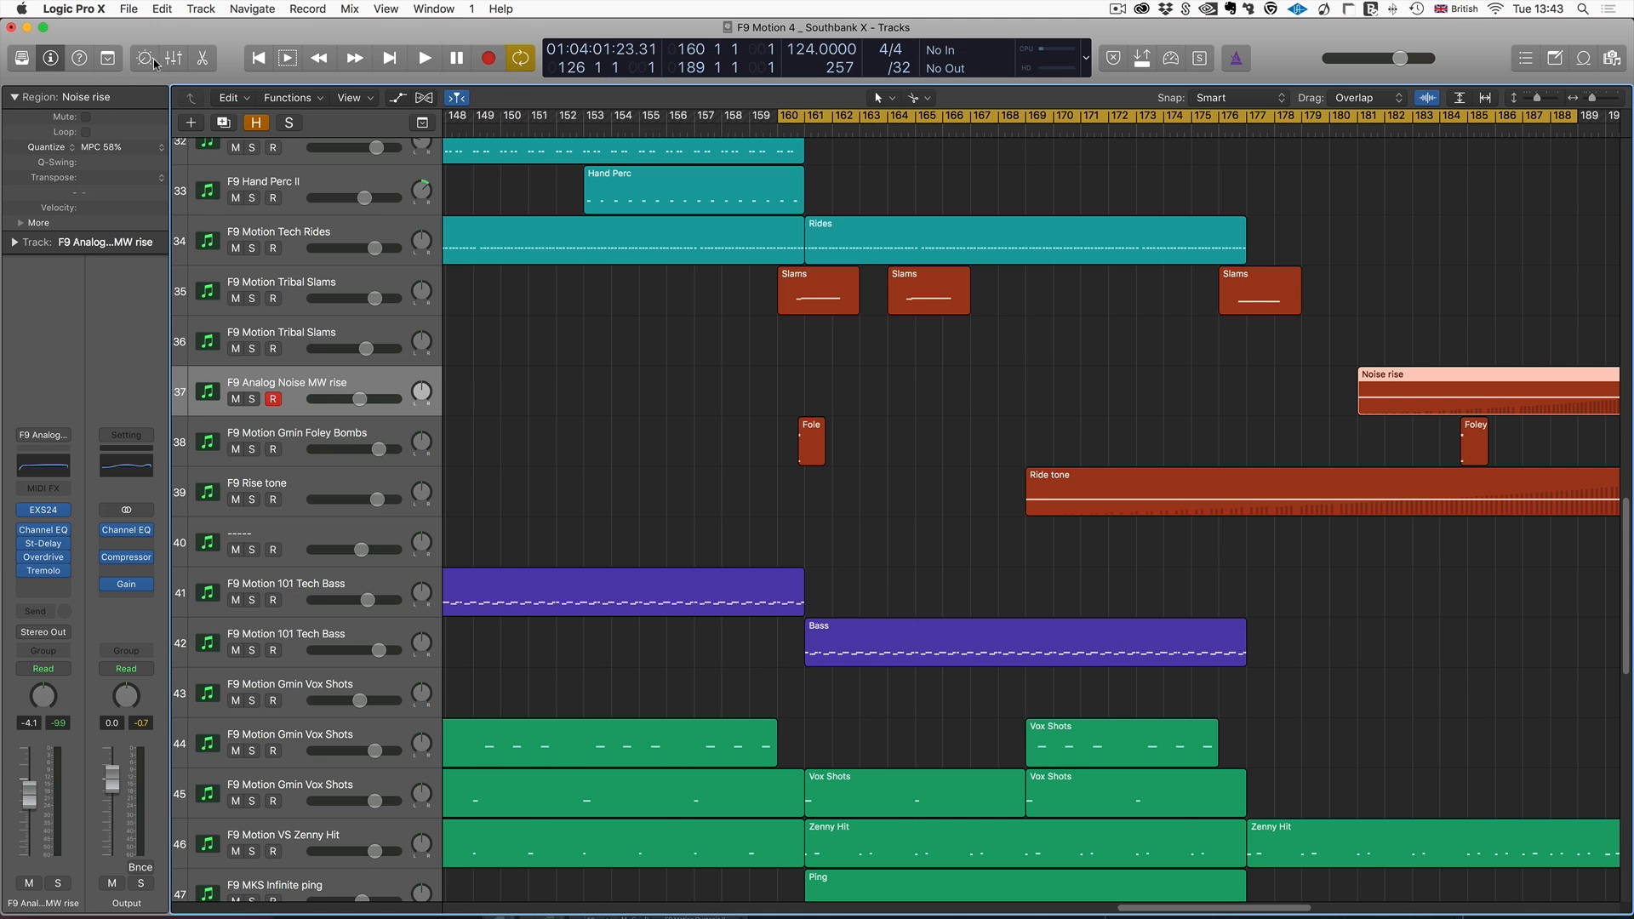
Select the F9 Motion Gmin Foley Bombs track and set its volume to 1.6 dB.
{"action": "left_click", "coordinate": [372, 433]}
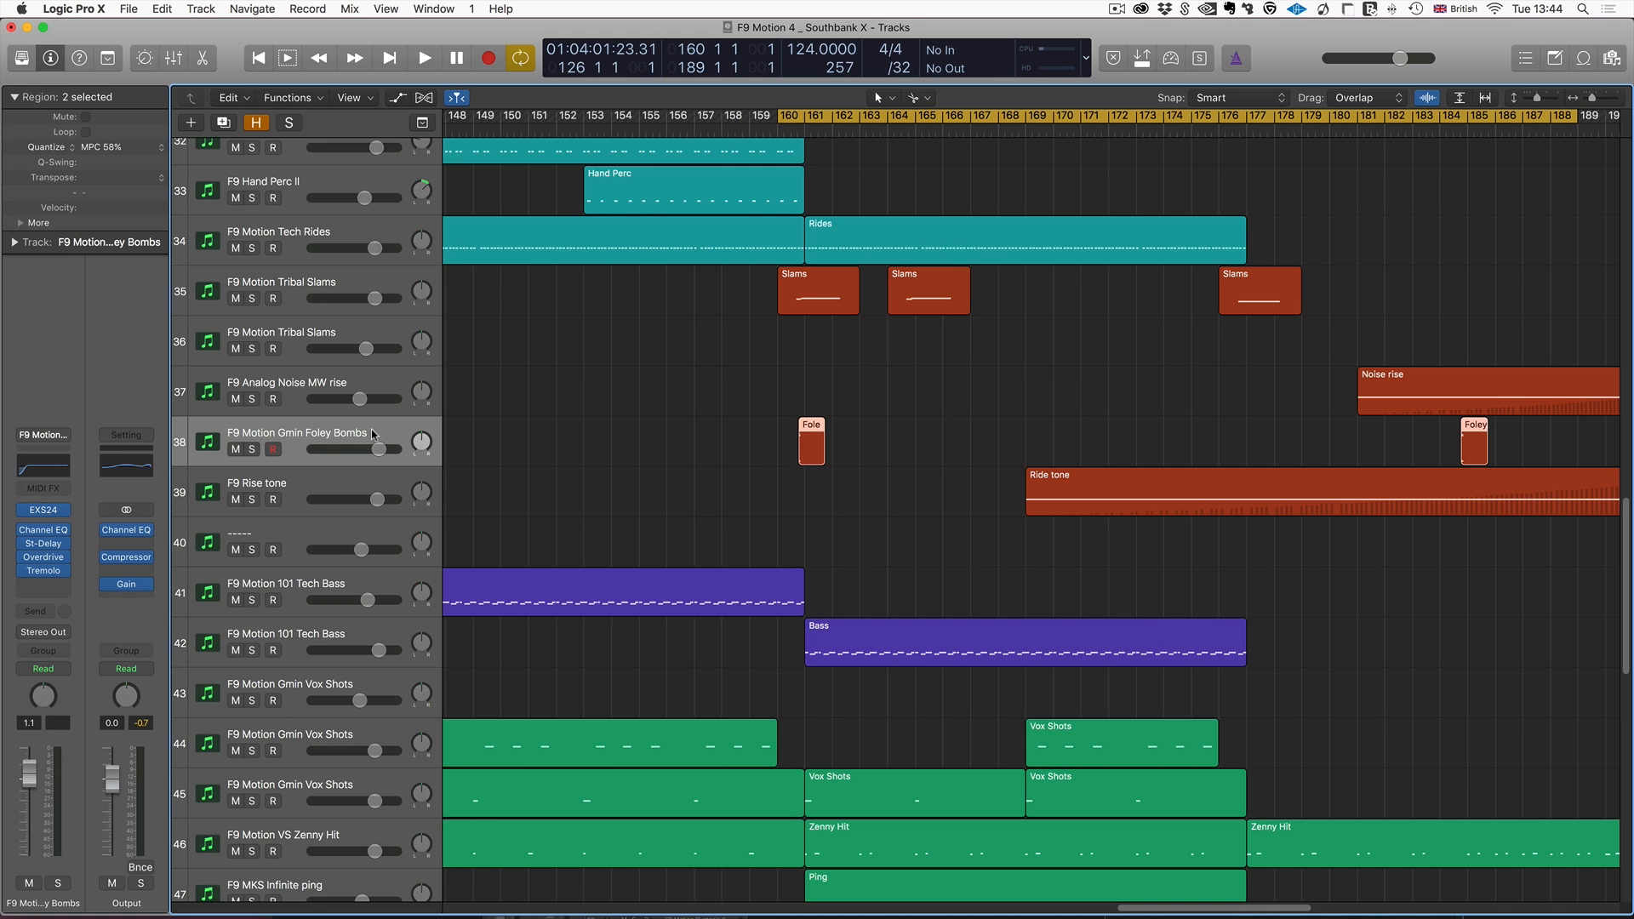
{"action": "left_click_drag", "start_coordinate": [29, 775], "coordinate": [32, 770]}
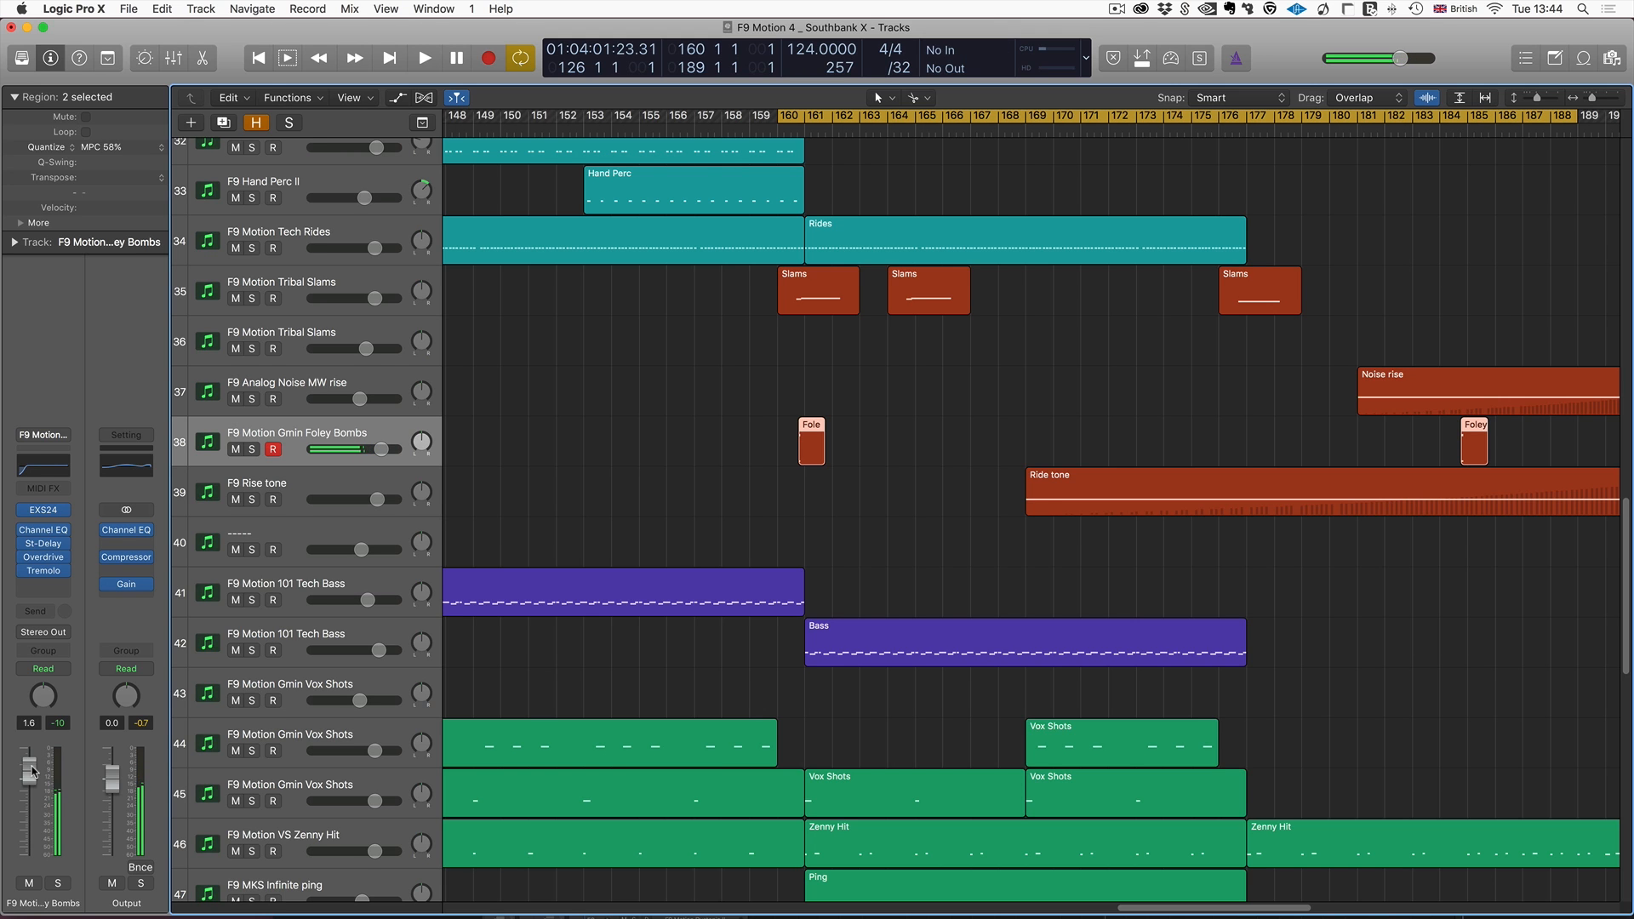
Deselect the Foley regions and set the cycle range from bar 144 to bar 171.
{"action": "scroll", "coordinate": [732, 444], "scroll_direction": "left", "scroll_amount": 5}
{"action": "left_click", "coordinate": [726, 438]}
{"action": "left_click_drag", "start_coordinate": [505, 120], "coordinate": [1249, 125]}
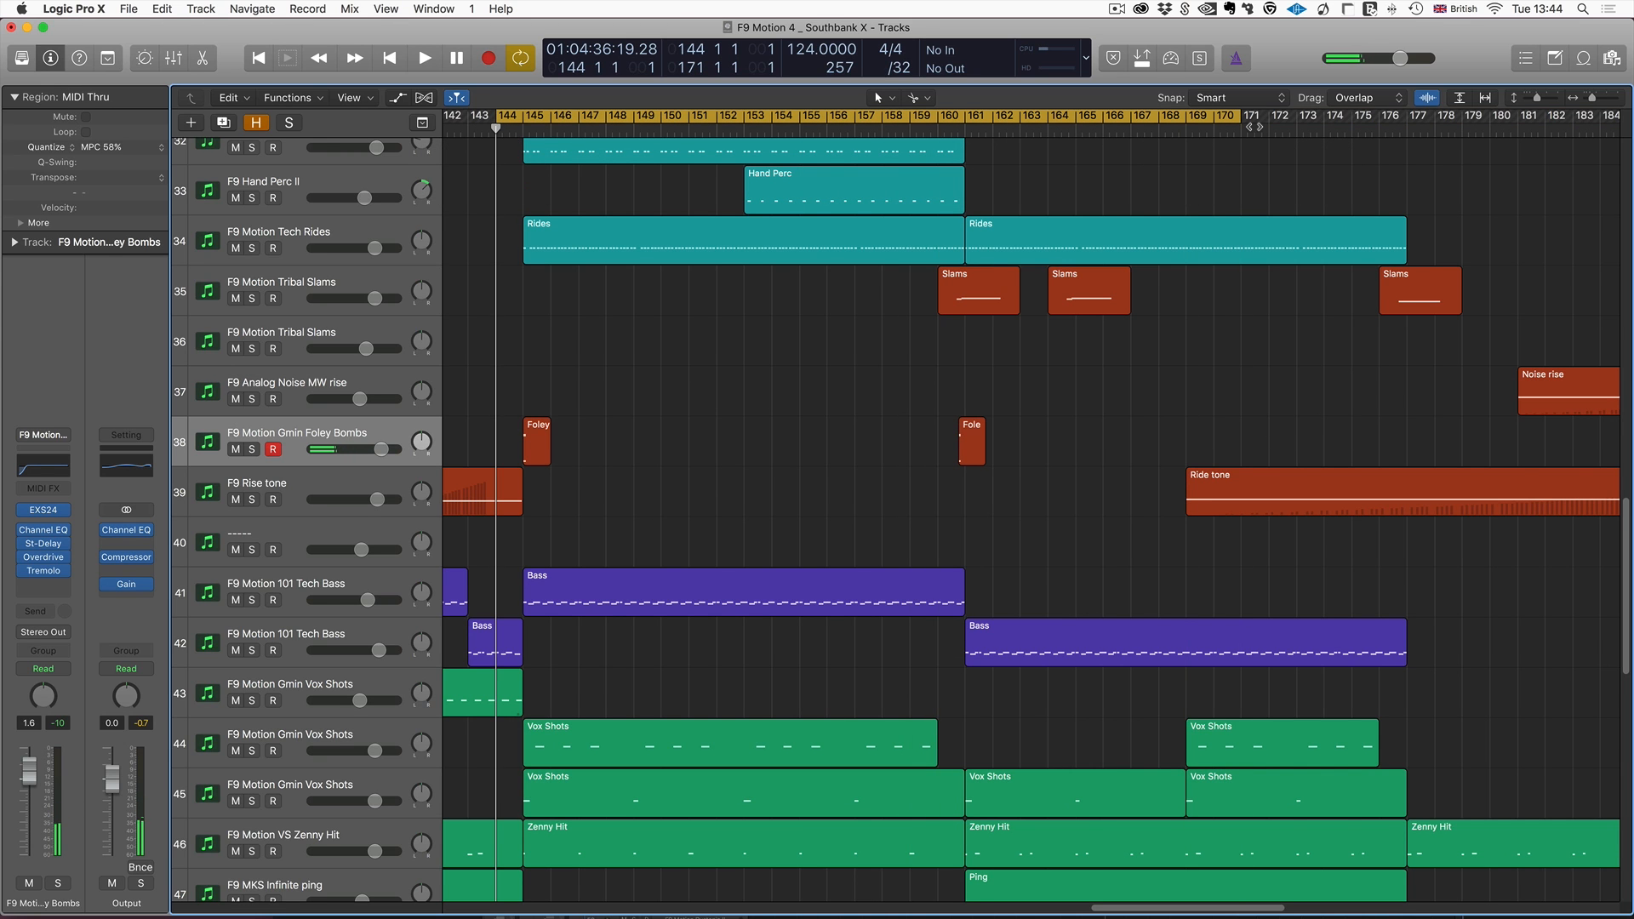
Replace the two Foley regions on the F9 Motion Gmin Foley Bombs track with a newly recorded part starting at bar 145.
{"action": "left_click_drag", "start_coordinate": [522, 393], "coordinate": [1014, 450]}
{"action": "key", "text": "Delete"}
{"action": "key", "text": "space"}
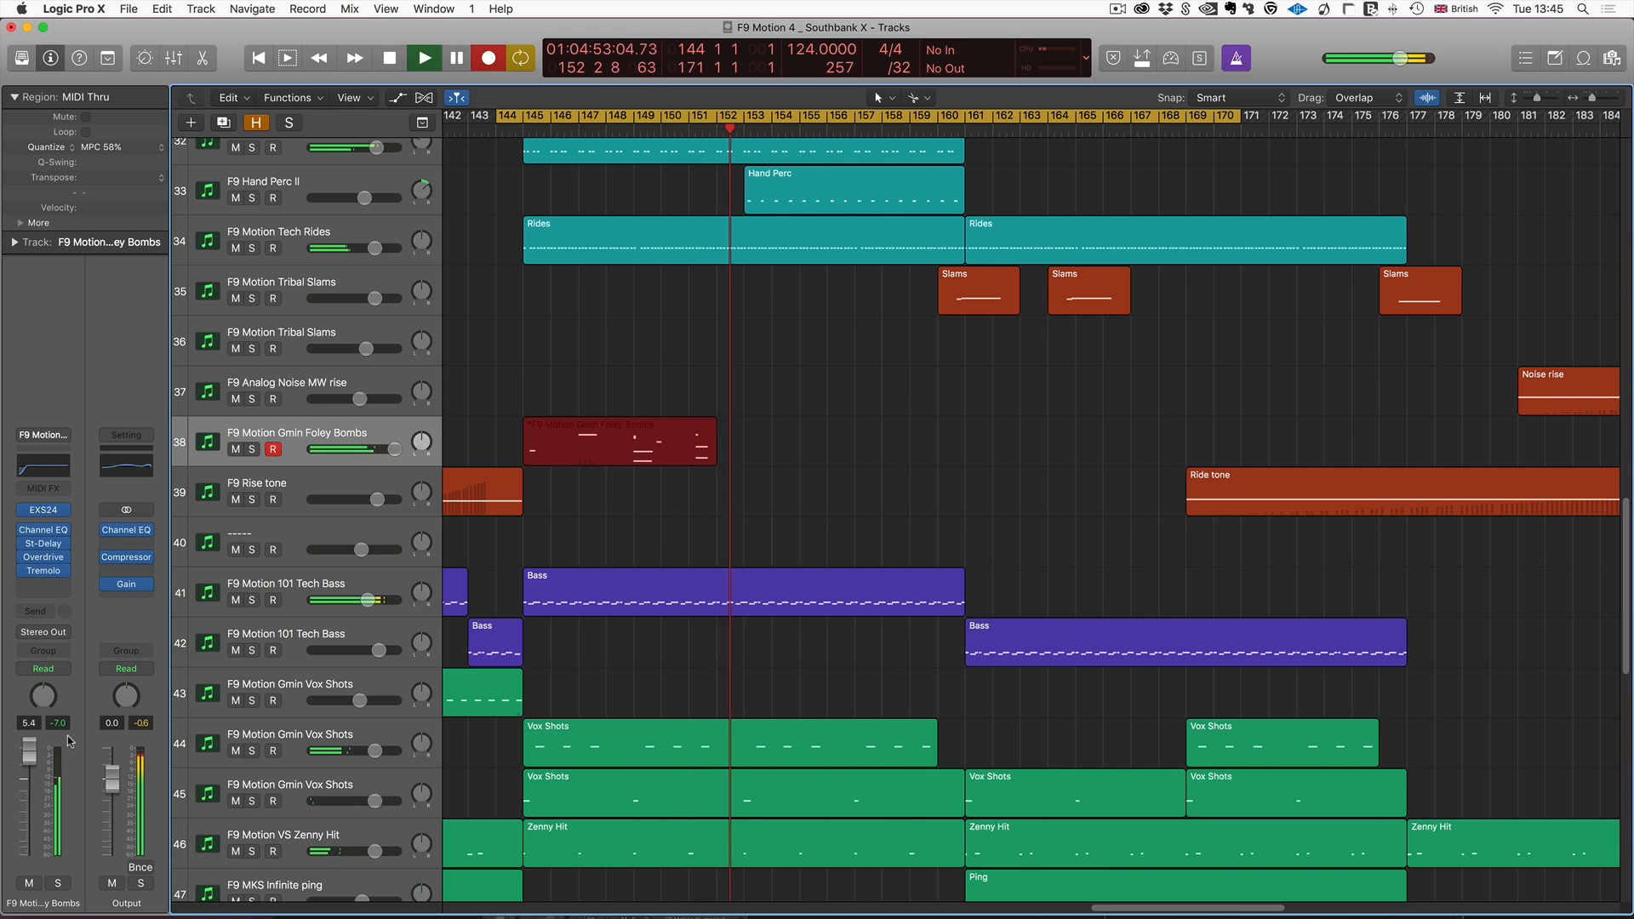
{"action": "key", "text": "space"}
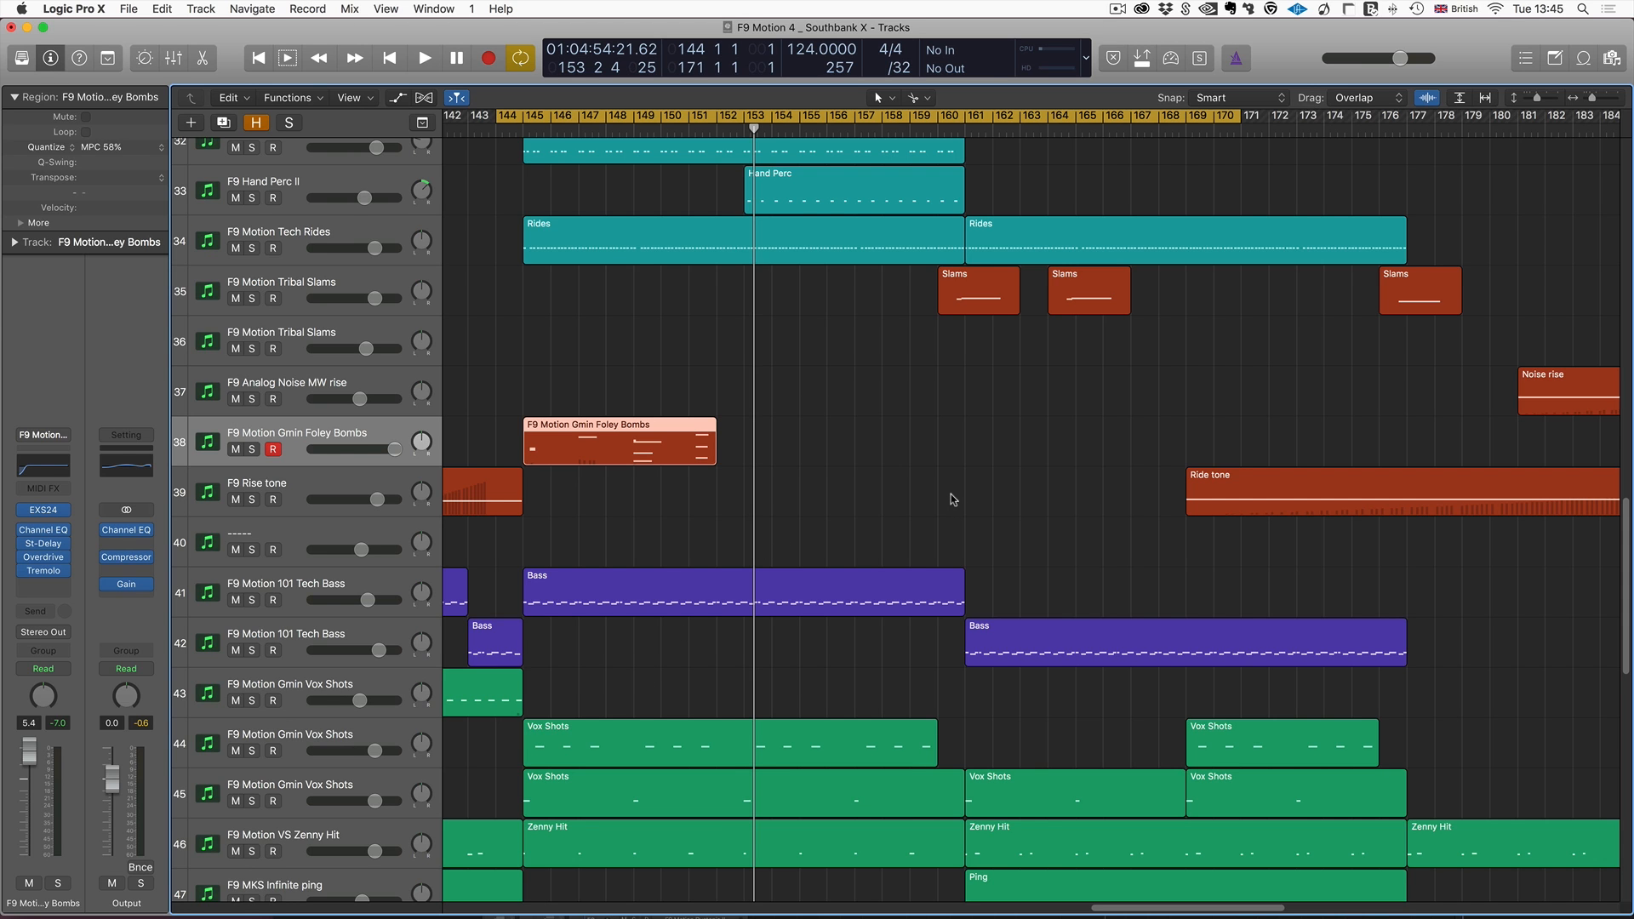
{"action": "left_click", "coordinate": [914, 487]}
Select the F9 Rise tone track, open its EXS24 instrument to inspect it, and move the plug-in window clear of the regions.
{"action": "scroll", "coordinate": [766, 489], "scroll_direction": "right", "scroll_amount": 5}
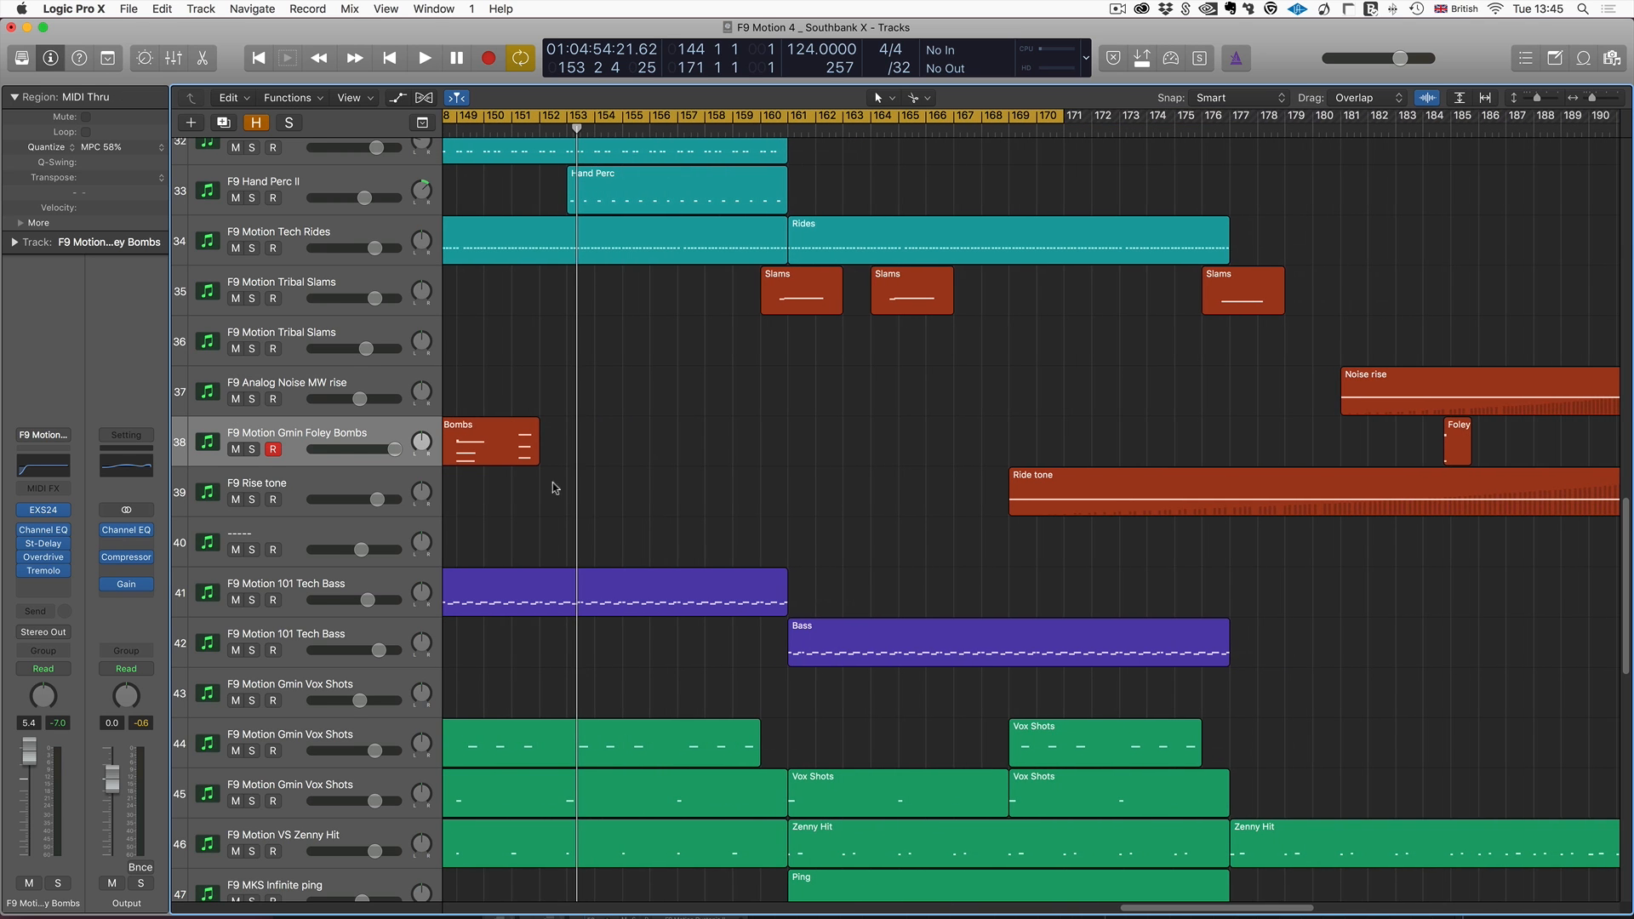
{"action": "left_click", "coordinate": [295, 482]}
{"action": "scroll", "coordinate": [693, 463], "scroll_direction": "right", "scroll_amount": 5}
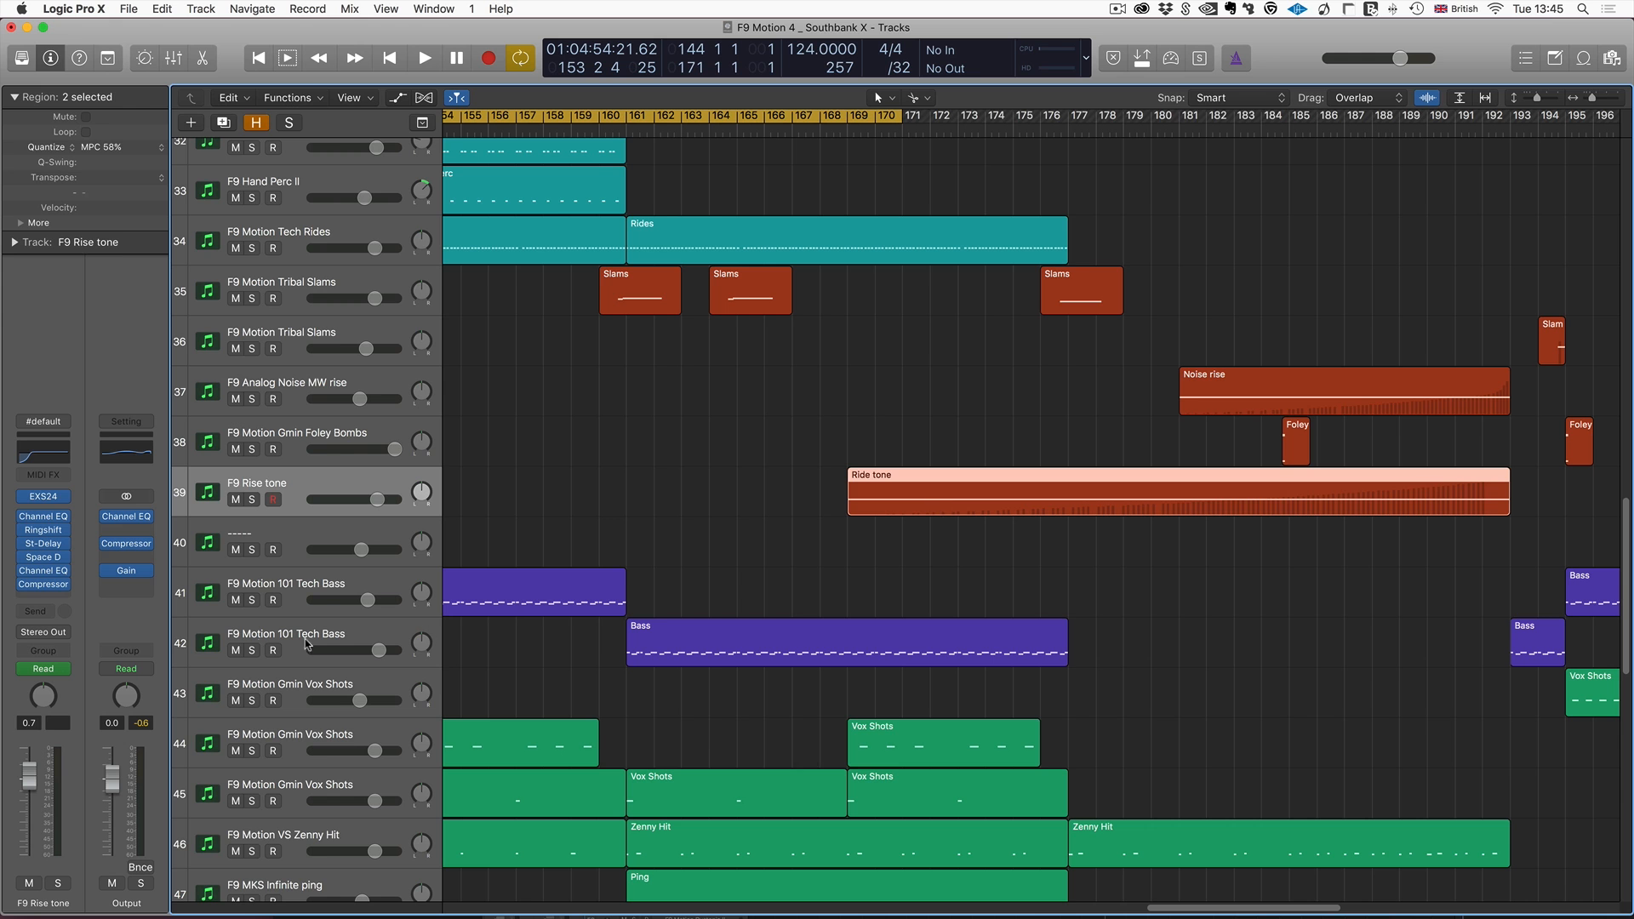
{"action": "left_click", "coordinate": [43, 496]}
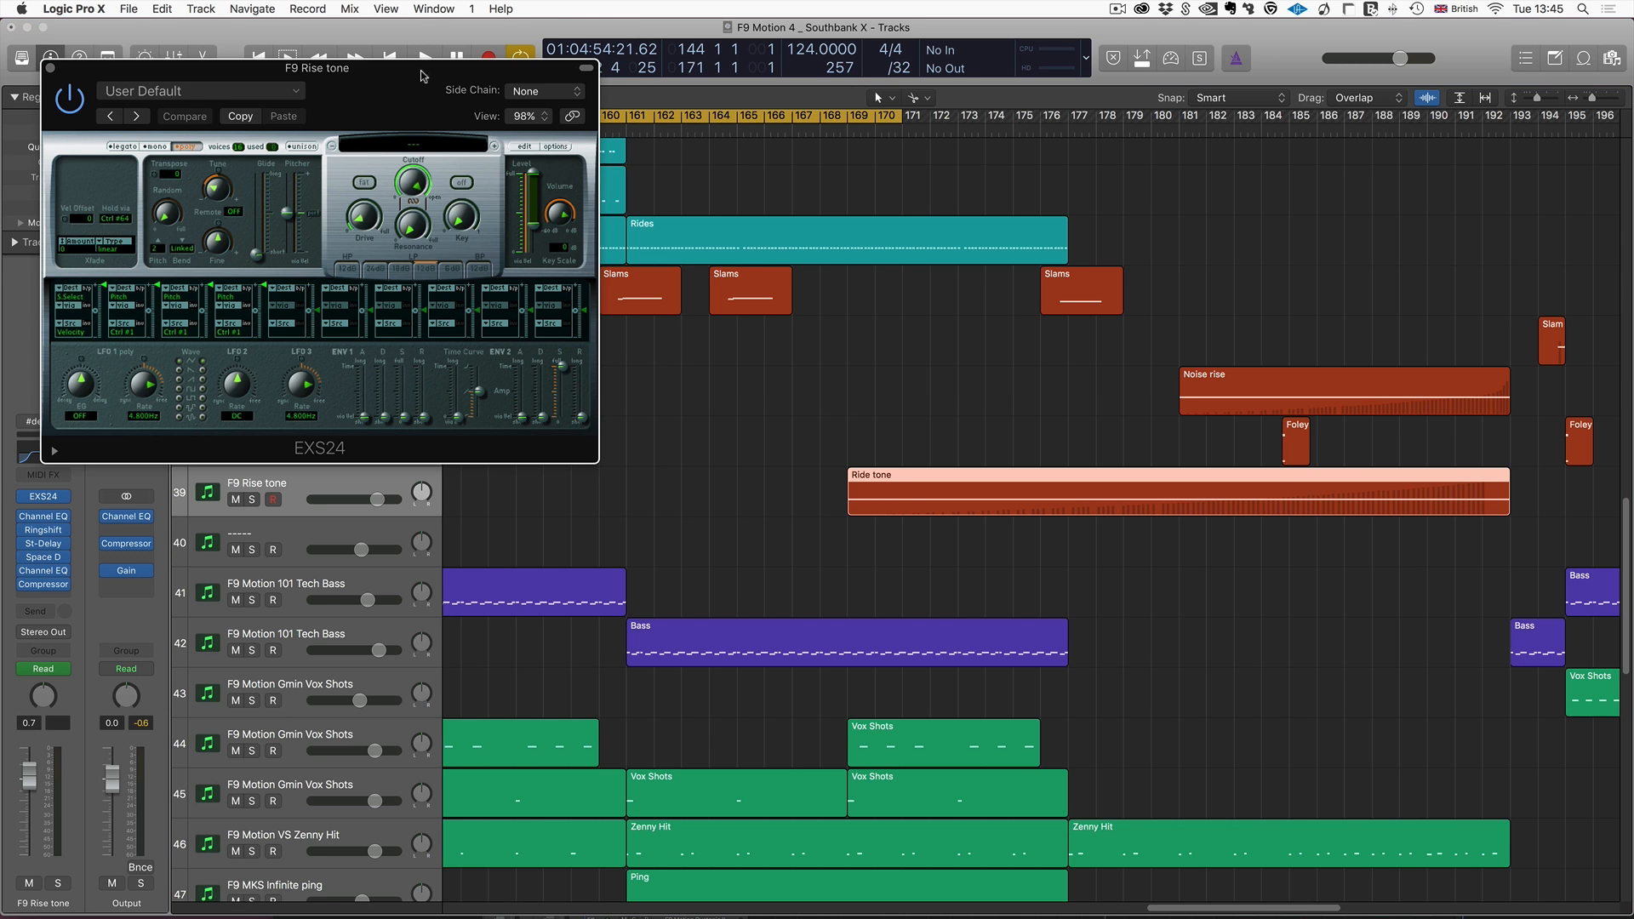
{"action": "left_click_drag", "start_coordinate": [421, 75], "coordinate": [740, 102]}
{"action": "left_click_drag", "start_coordinate": [587, 86], "coordinate": [1049, 478]}
{"action": "left_click_drag", "start_coordinate": [54, 536], "coordinate": [47, 567]}
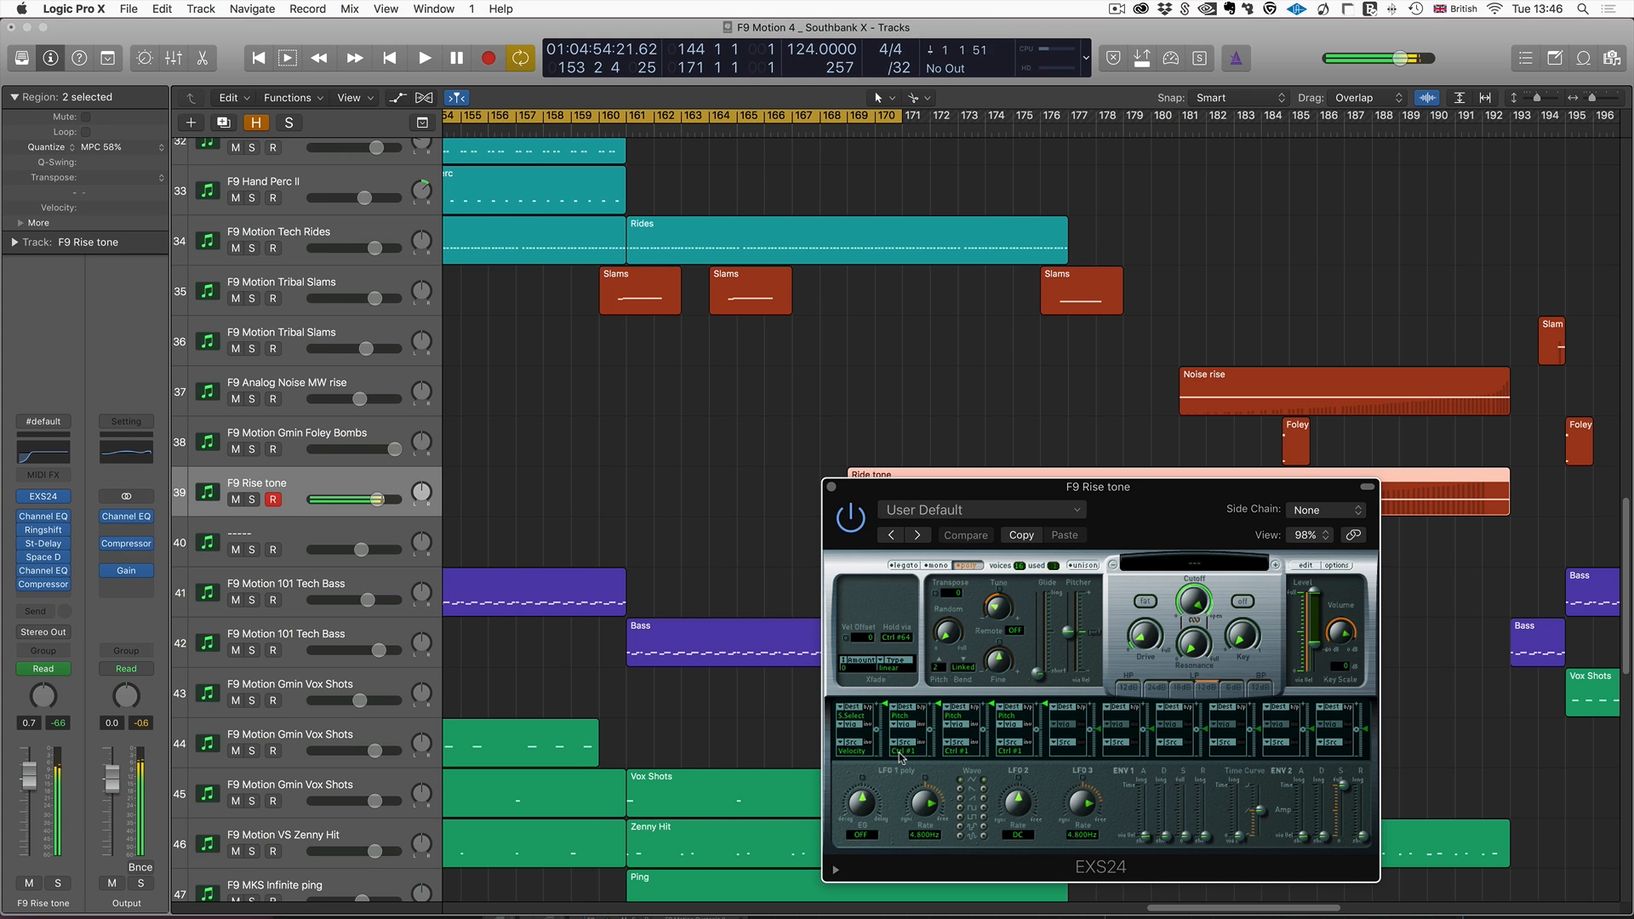
{"action": "left_click_drag", "start_coordinate": [931, 490], "coordinate": [878, 650]}
{"action": "left_click", "coordinate": [959, 392]}
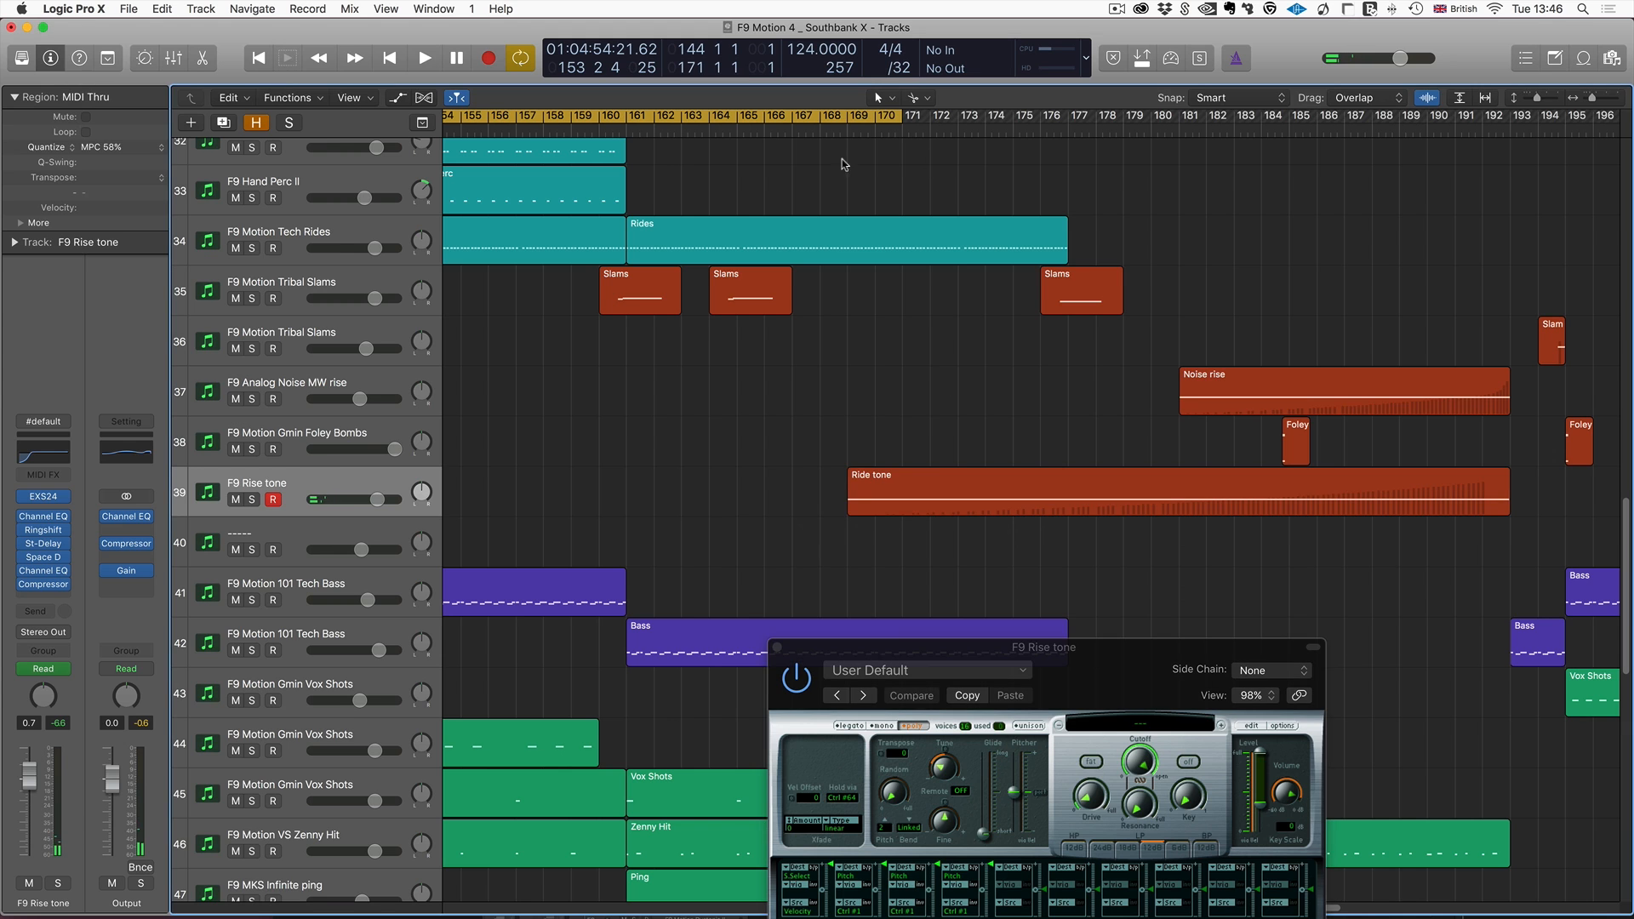
Set the cycle range from bar 169 to 198 and audition the Ride tone region first soloed, then with the other tracks.
{"action": "left_click_drag", "start_coordinate": [845, 123], "coordinate": [1621, 127]}
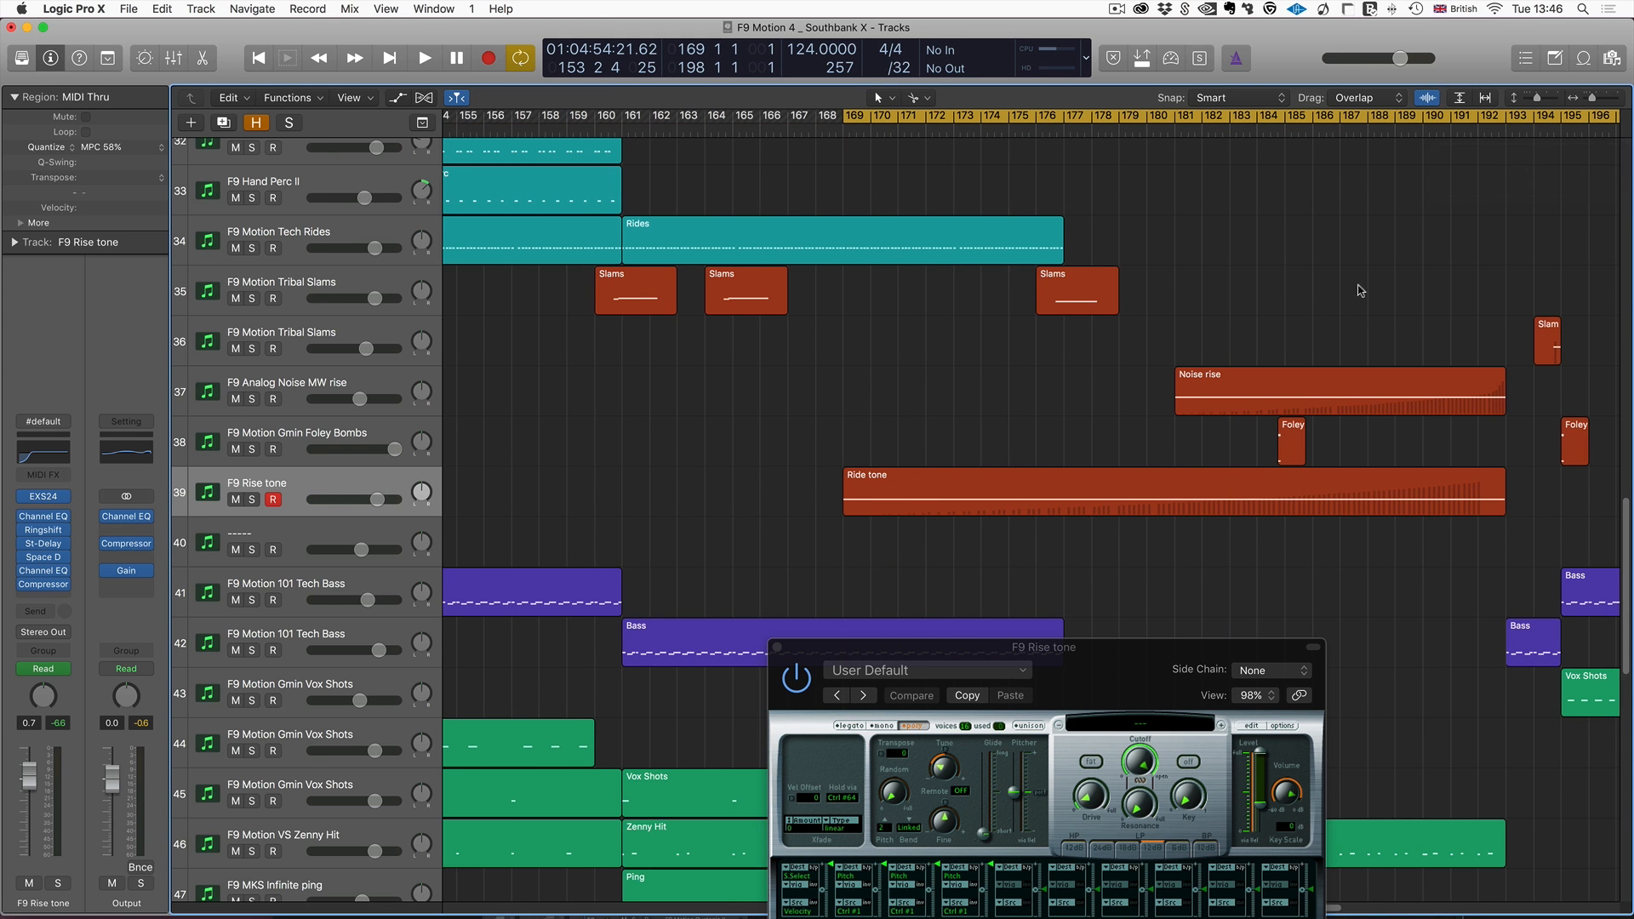
{"action": "left_click", "coordinate": [1097, 487]}
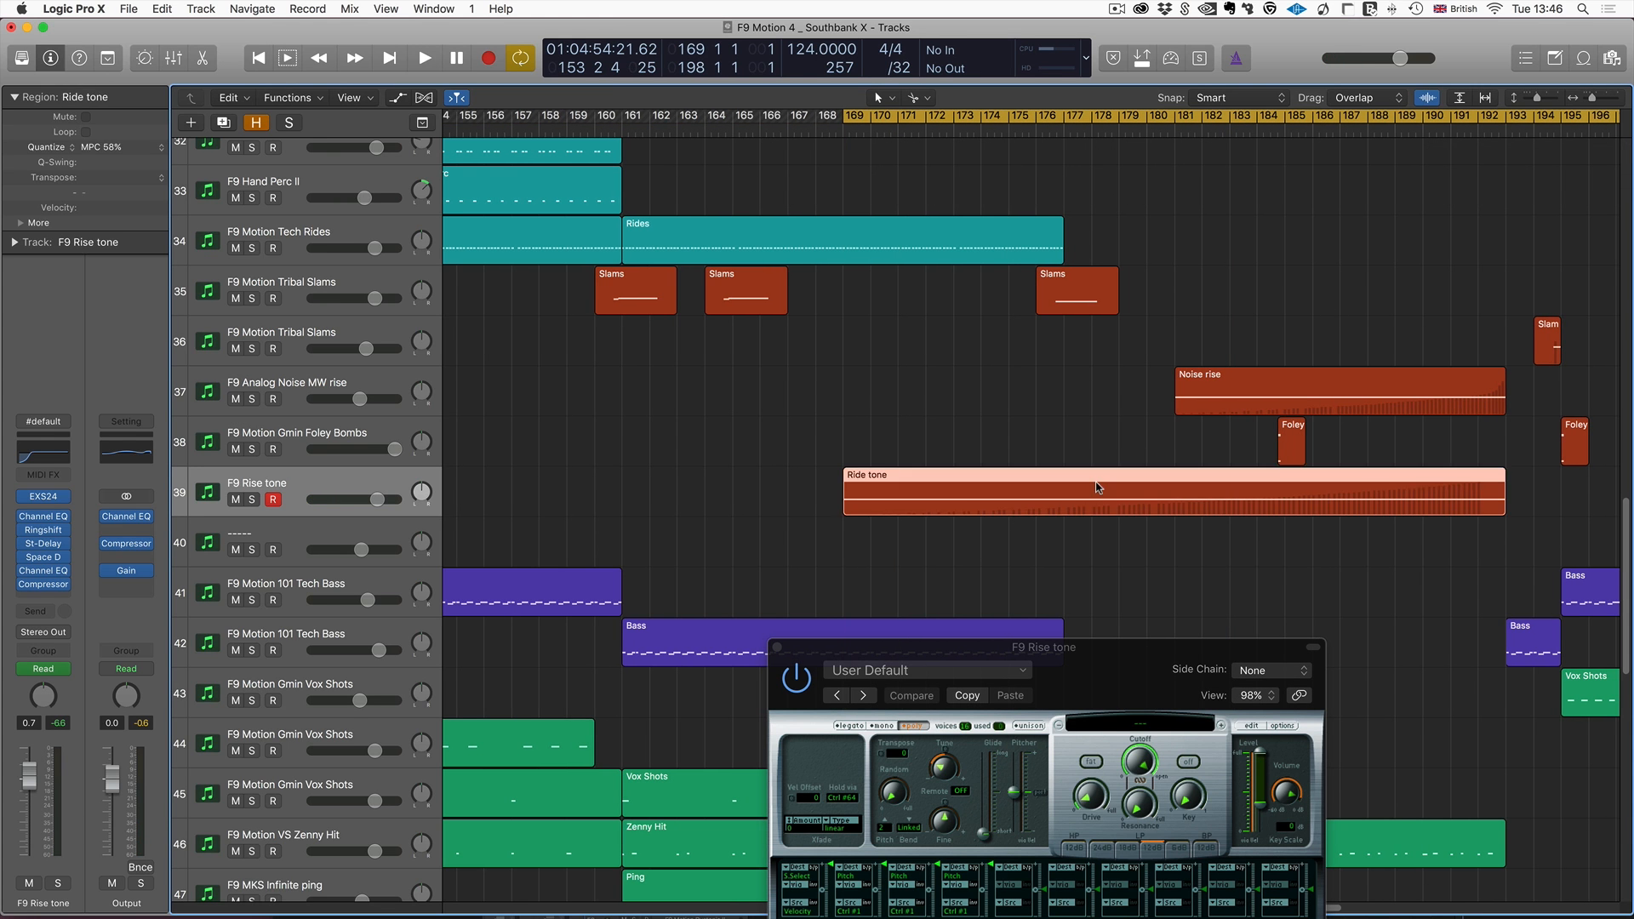
{"action": "key", "text": "ctrl+s"}
{"action": "key", "text": "space"}
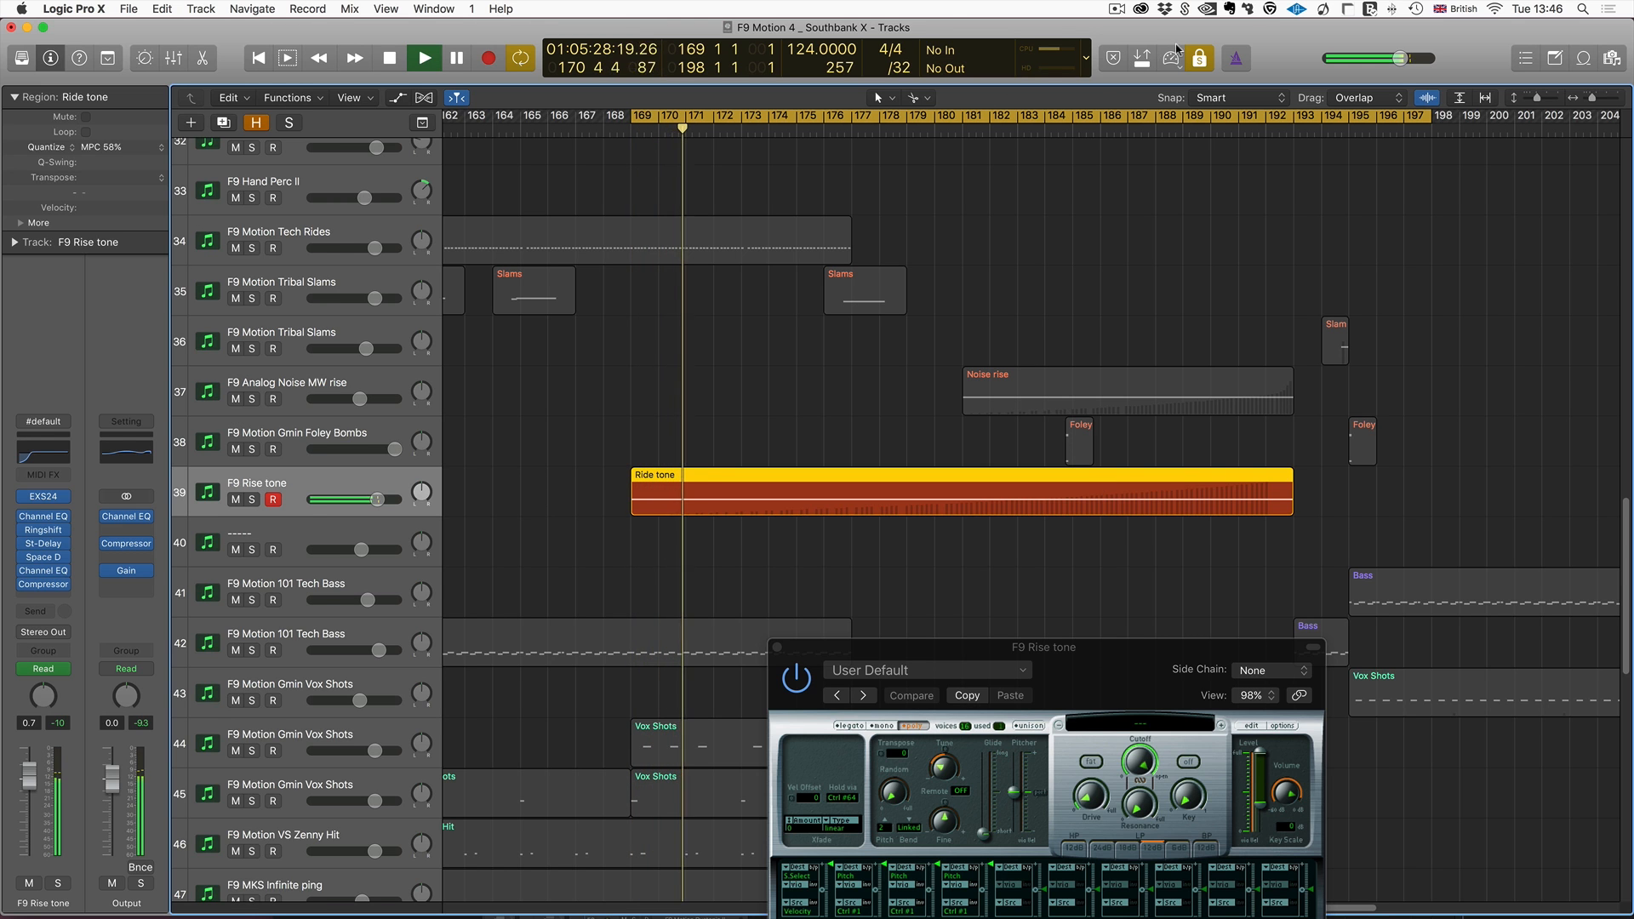
{"action": "left_click", "coordinate": [1198, 58]}
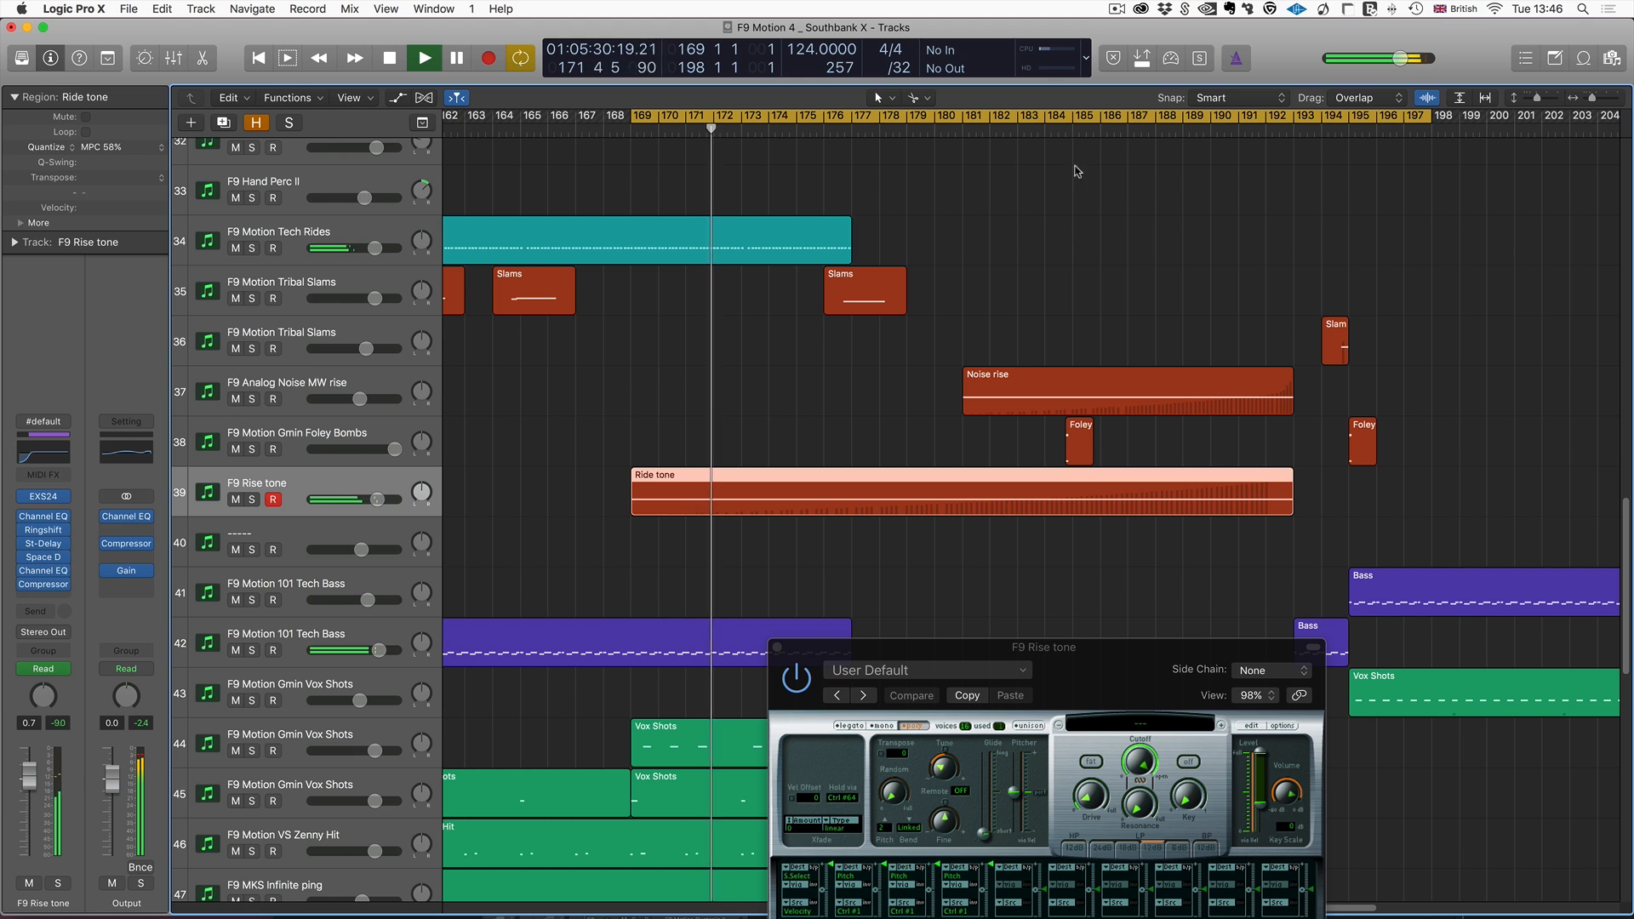
{"action": "left_click", "coordinate": [474, 412]}
Audition the F9 Motion Gmin Vox Shots track below the armed one and the upper F9 Gmin Ana Hits track.
{"action": "left_click", "coordinate": [313, 482]}
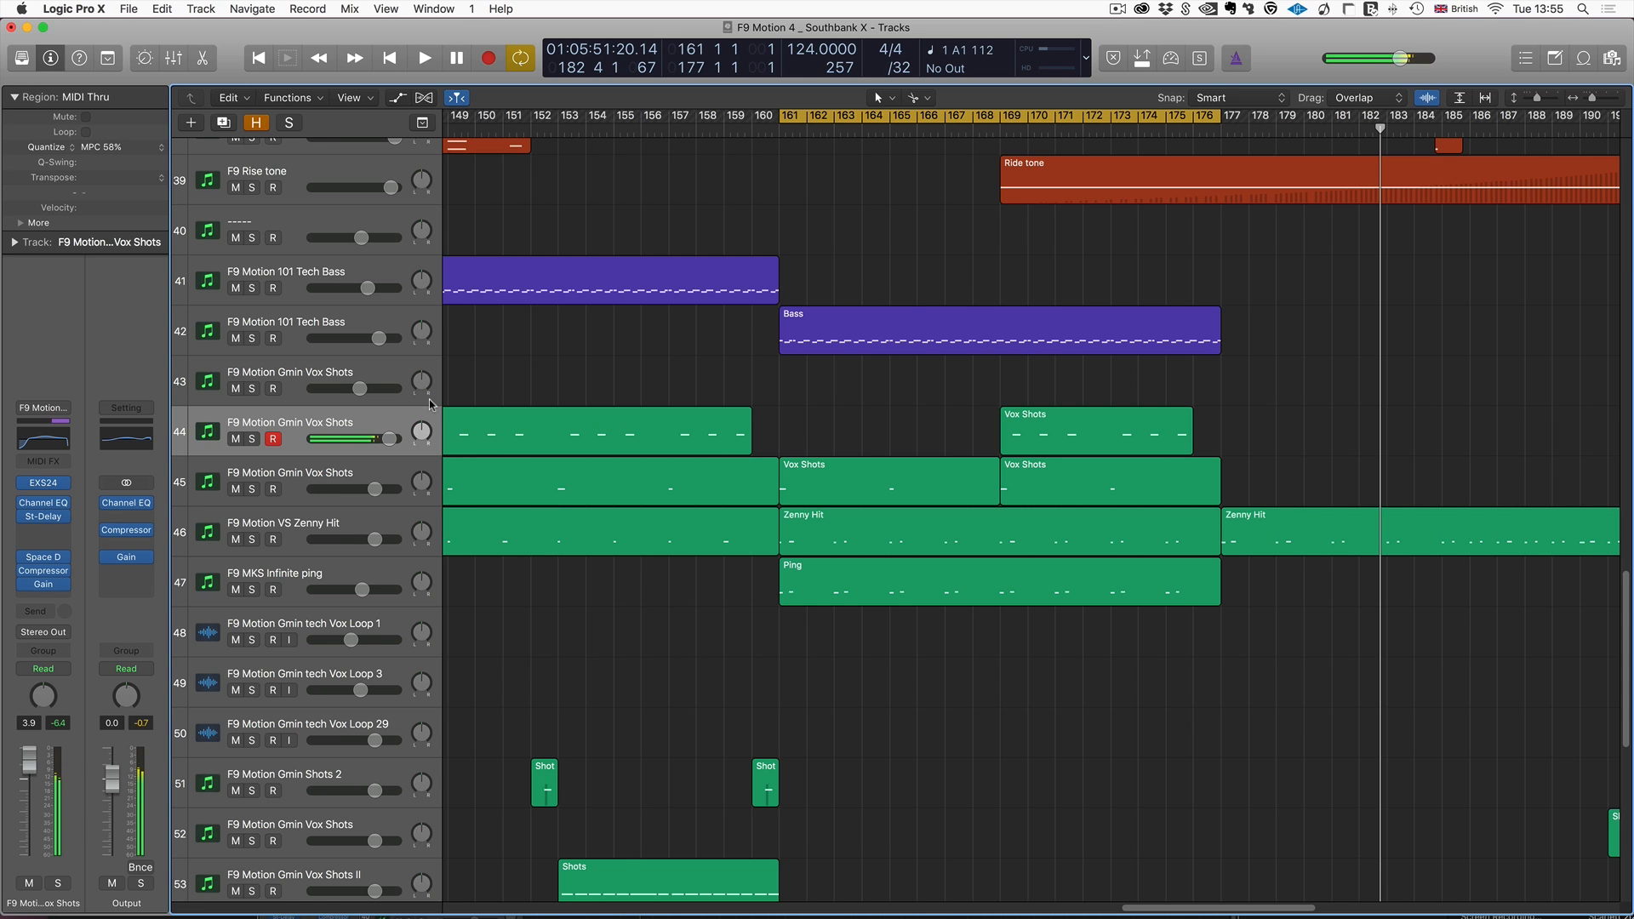
{"action": "left_click", "coordinate": [350, 474]}
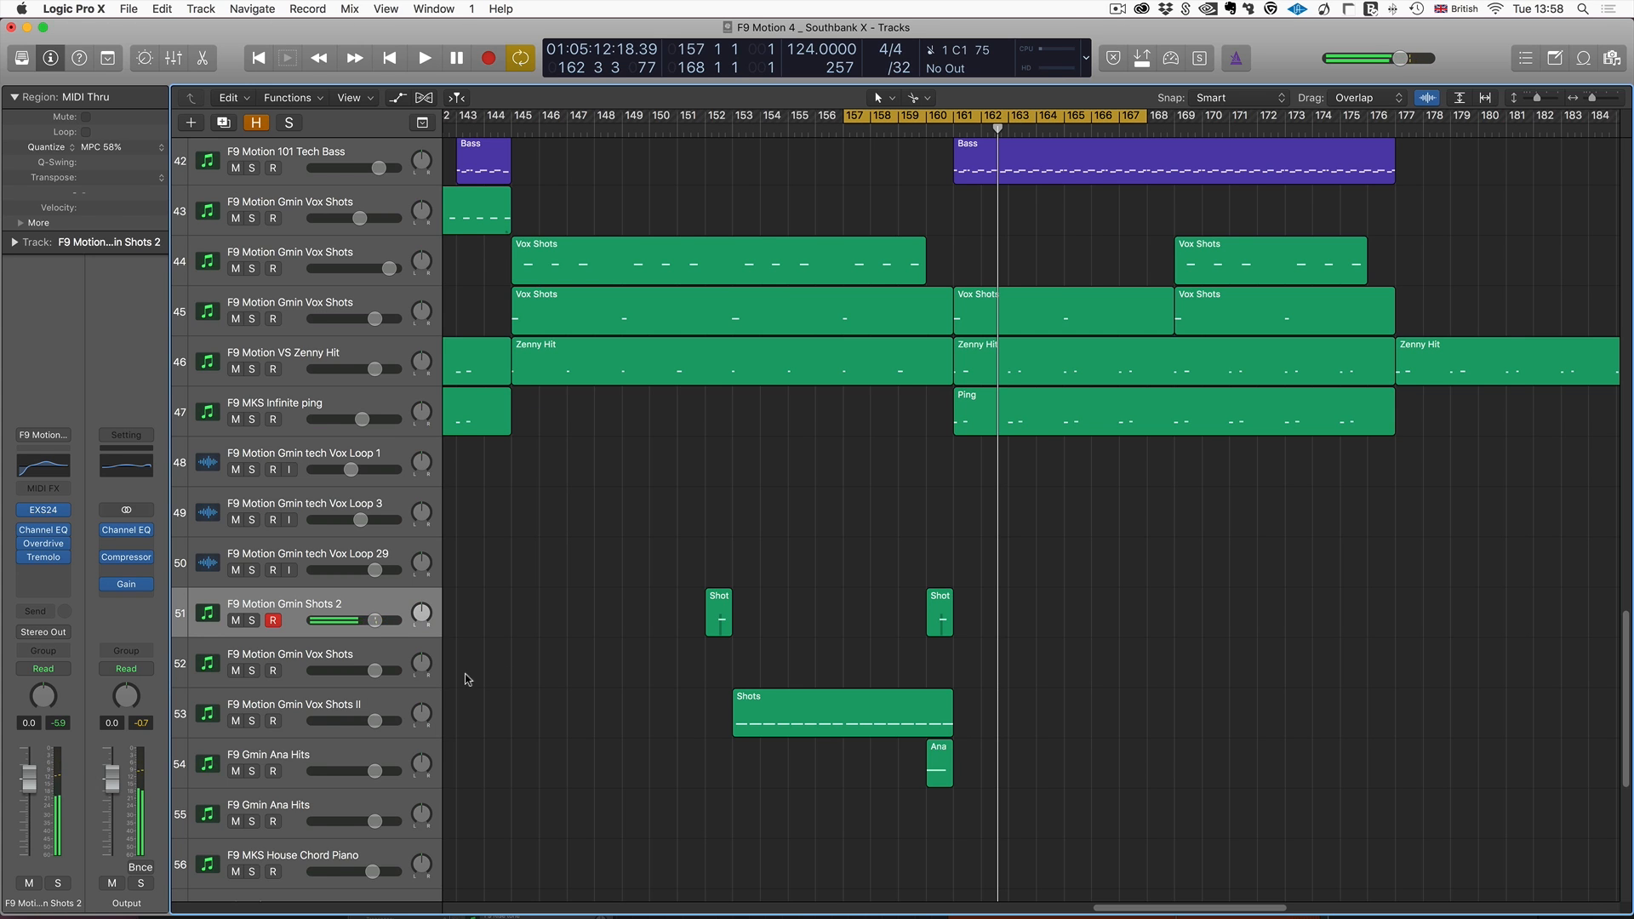
{"action": "left_click", "coordinate": [317, 749]}
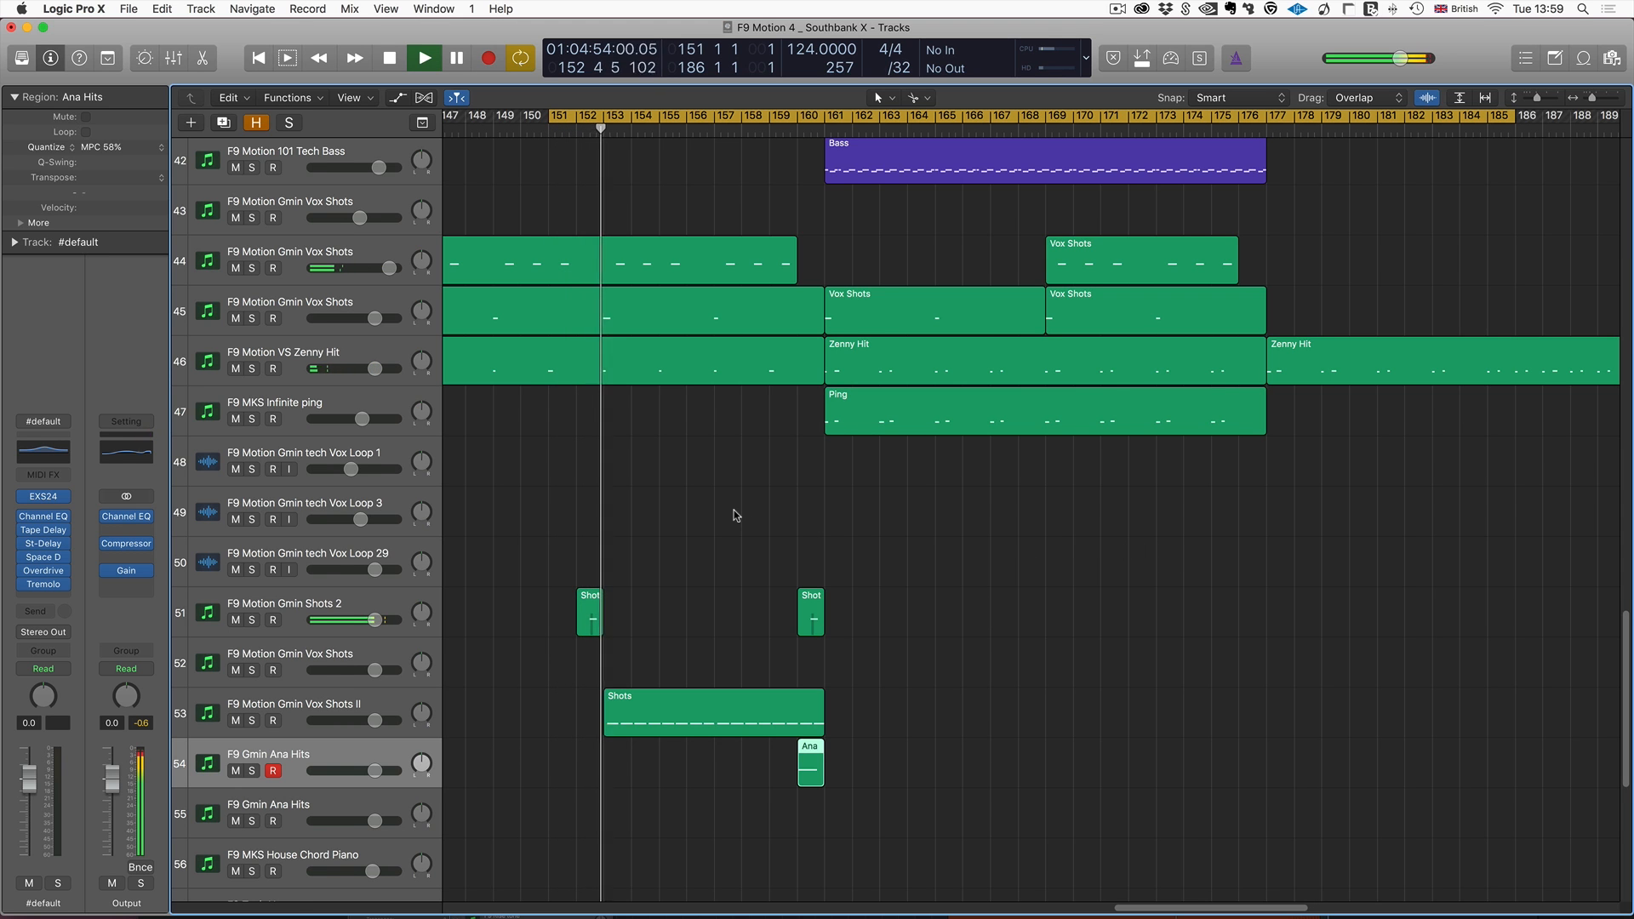
Set the F9 Motion Gmin Vox Shots II track's volume to 1.6 dB during playback, deselect its region, and stop.
{"action": "left_click", "coordinate": [321, 699]}
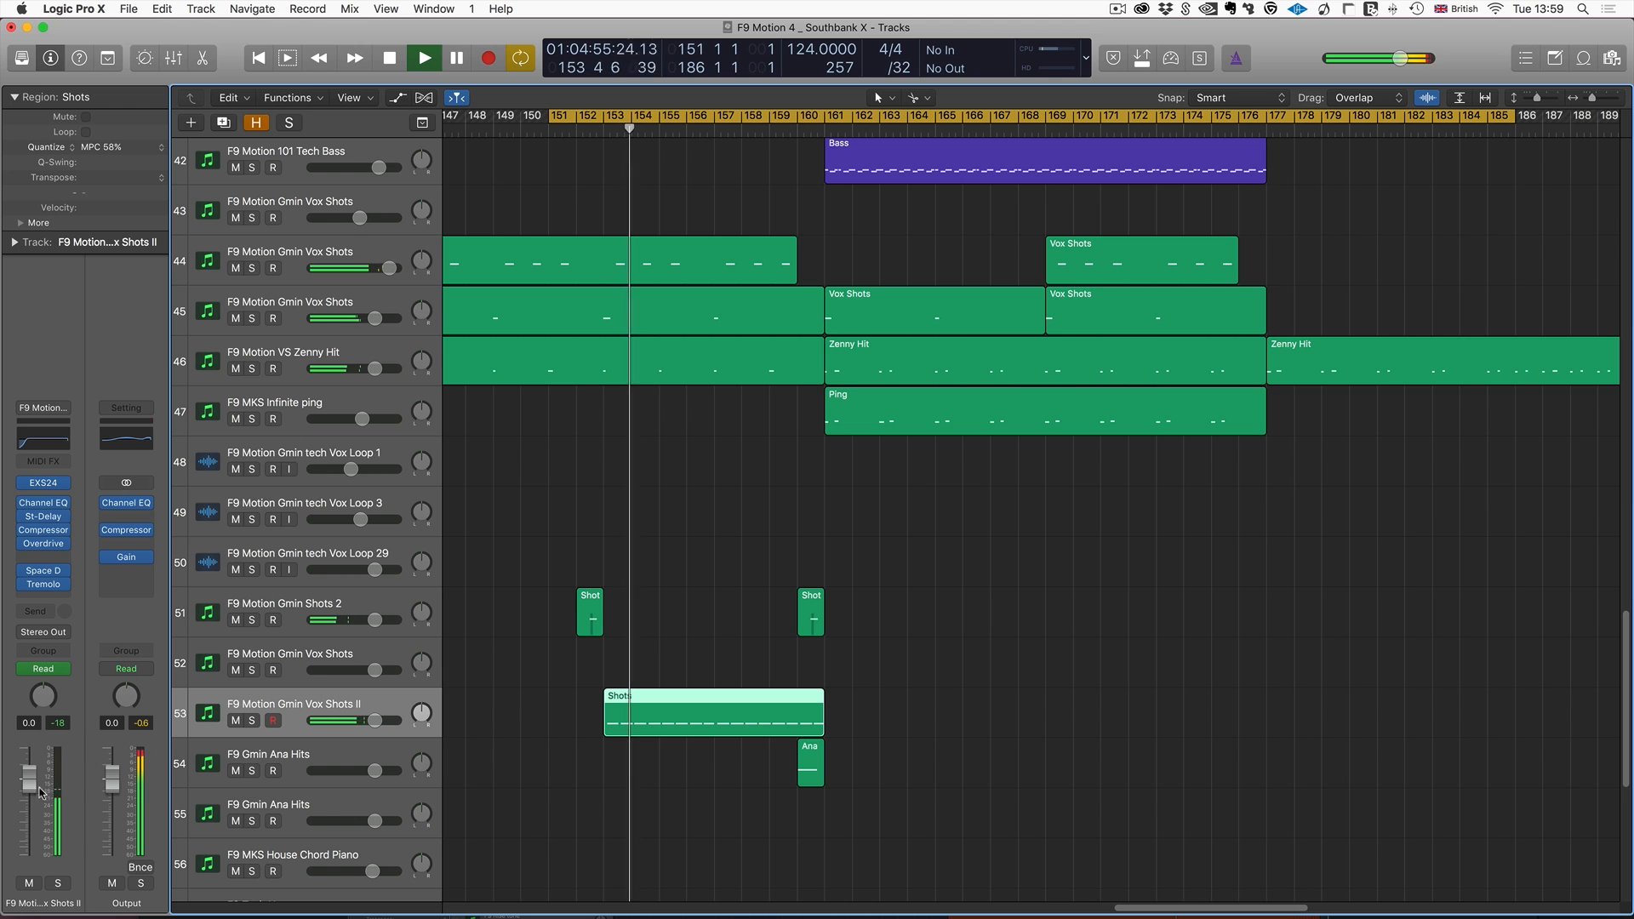
{"action": "left_click_drag", "start_coordinate": [40, 792], "coordinate": [40, 785]}
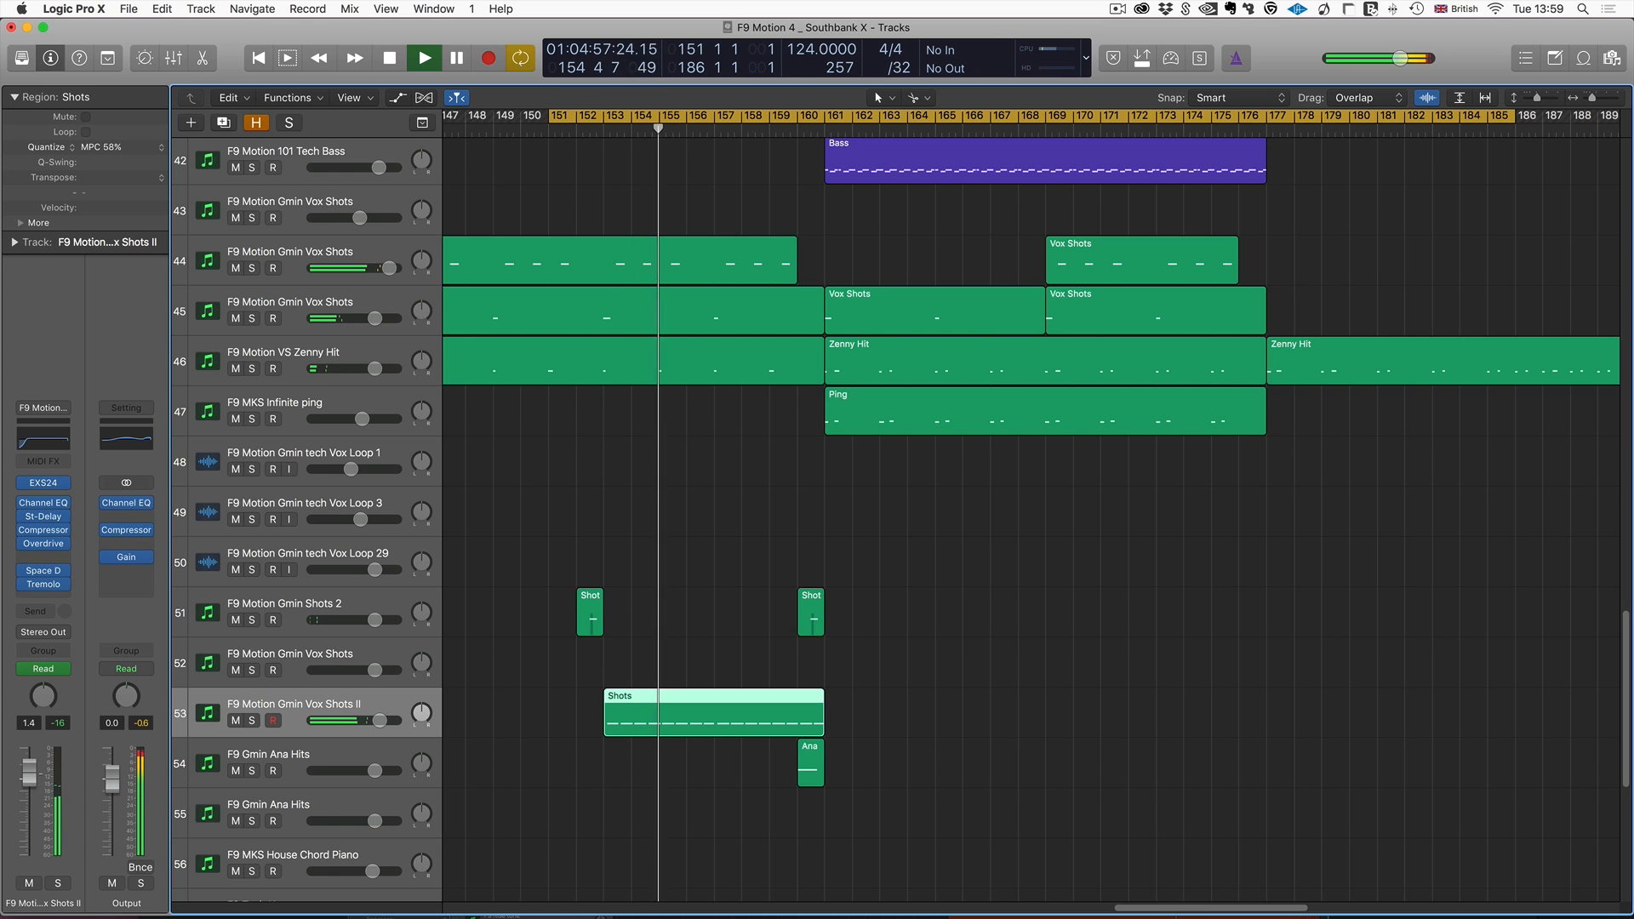
{"action": "left_click", "coordinate": [944, 621]}
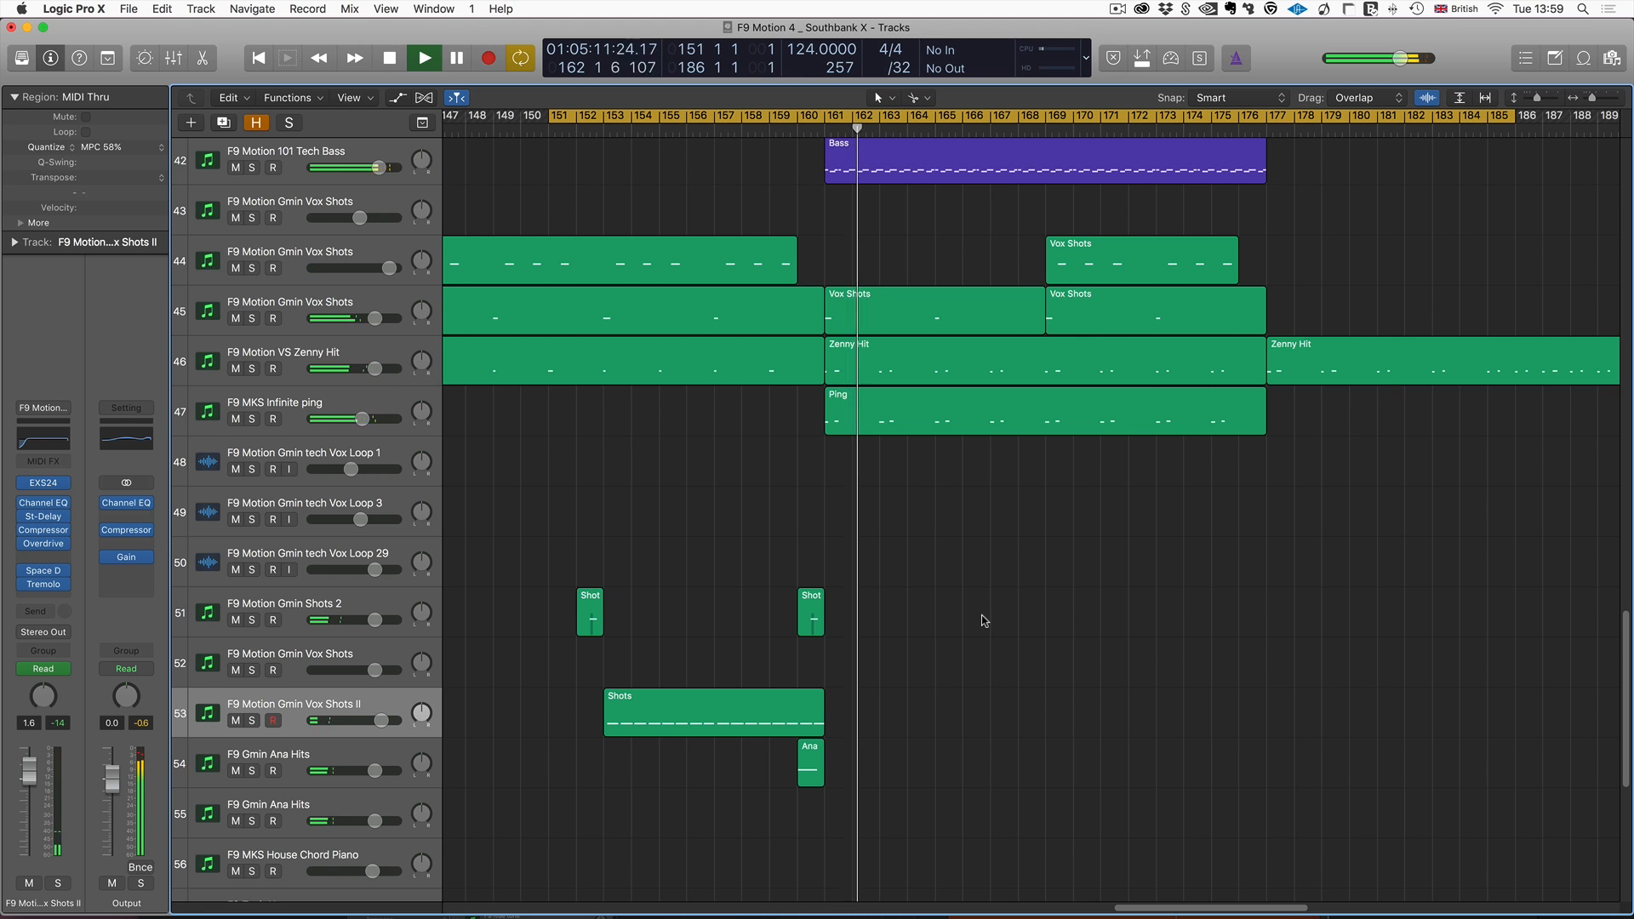
{"action": "key", "text": "space"}
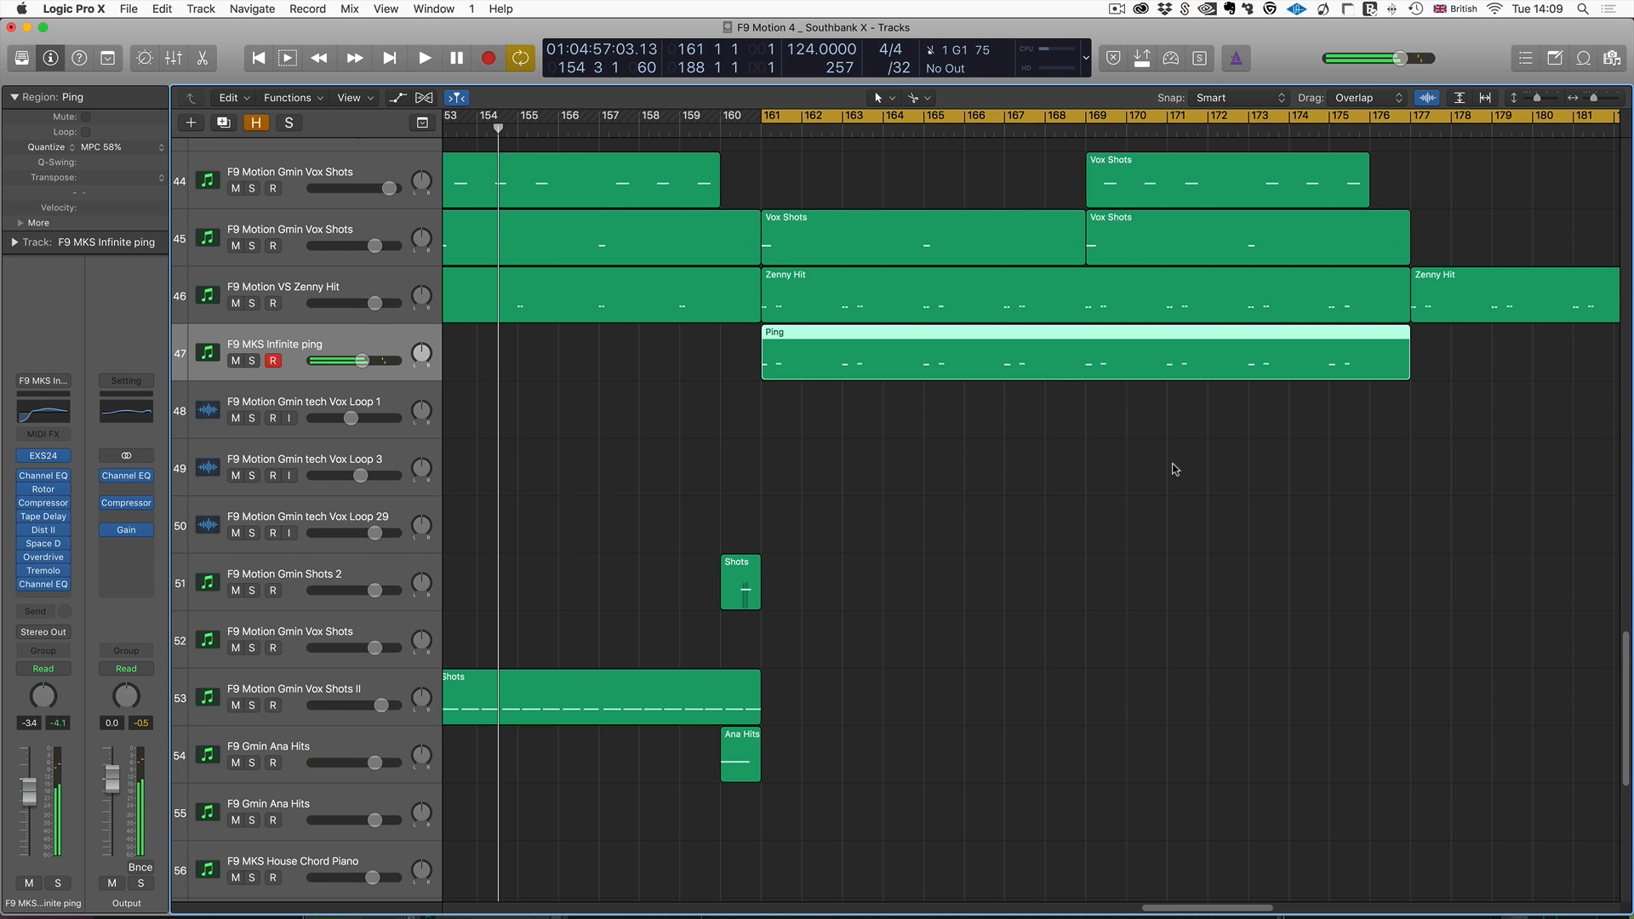
Audition the F9 MKS House Chord Piano, F9 Tech Harp, F9 Motion NL3 Tribal Stab and F9 Motion Dystopia II tracks in turn.
{"action": "scroll", "coordinate": [1172, 467], "scroll_direction": "down", "scroll_amount": 8}
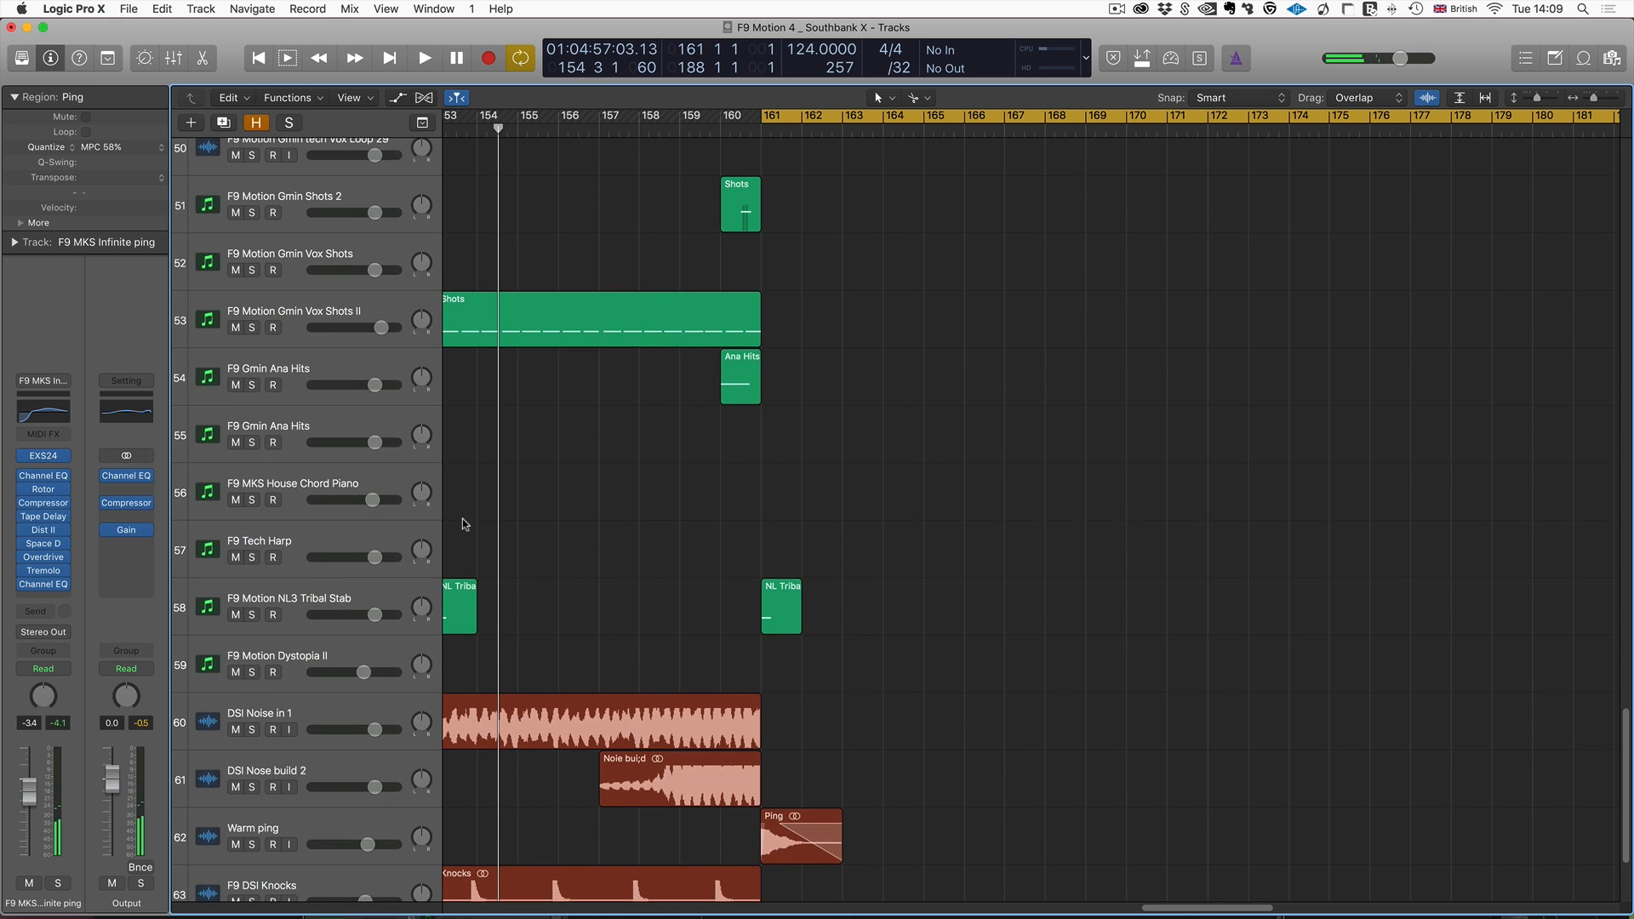
{"action": "left_click", "coordinate": [293, 483]}
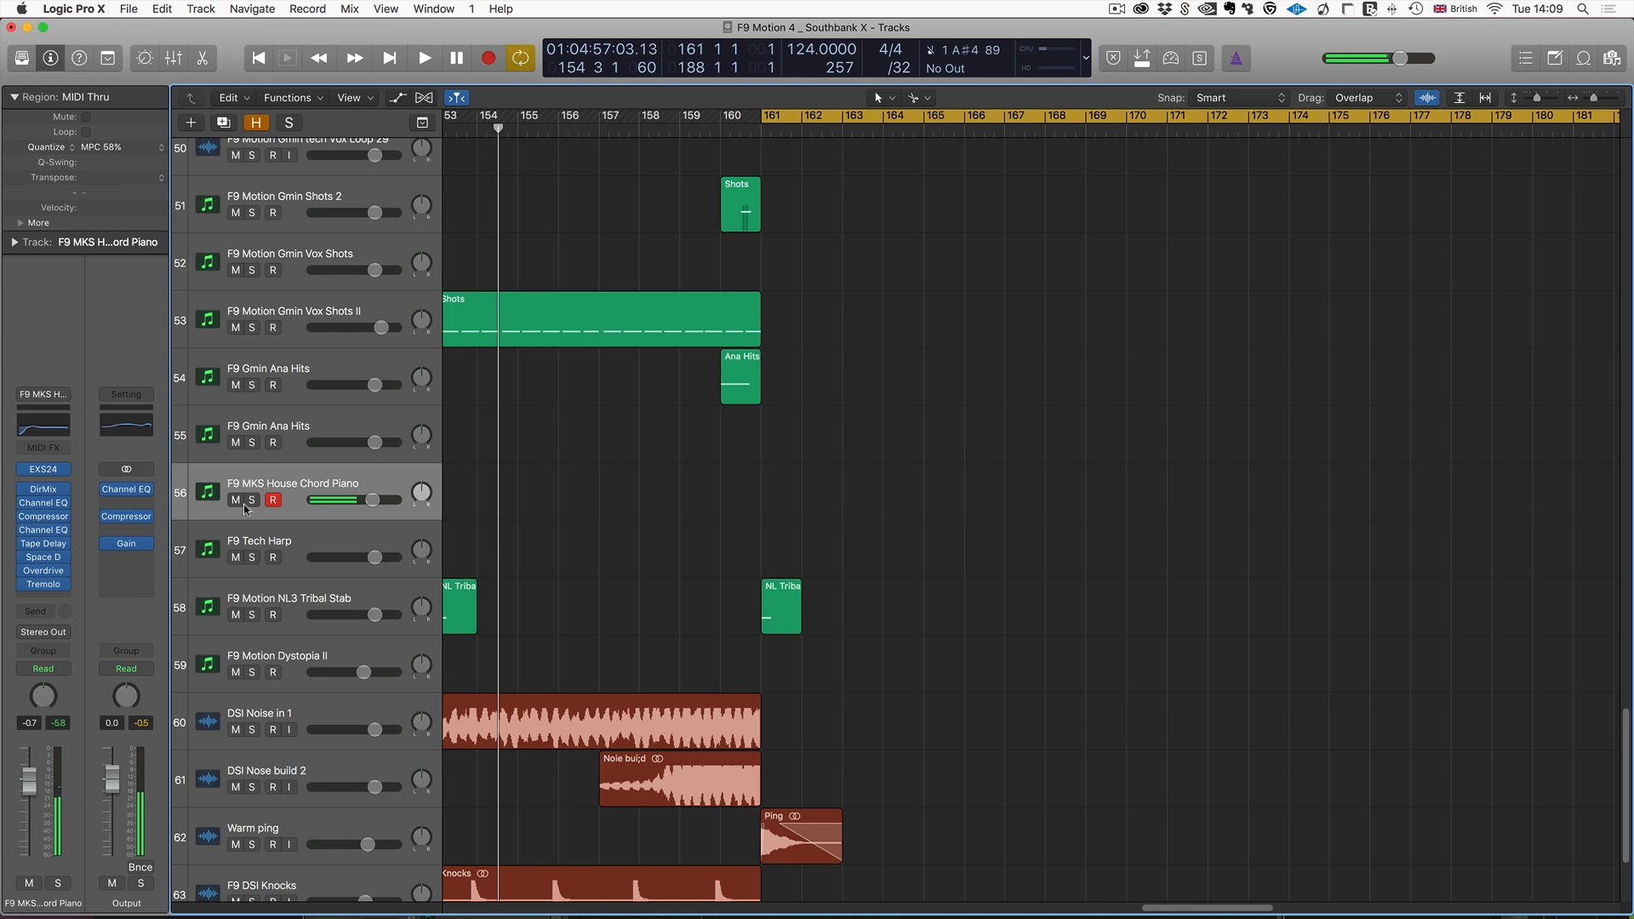
{"action": "left_click", "coordinate": [269, 538]}
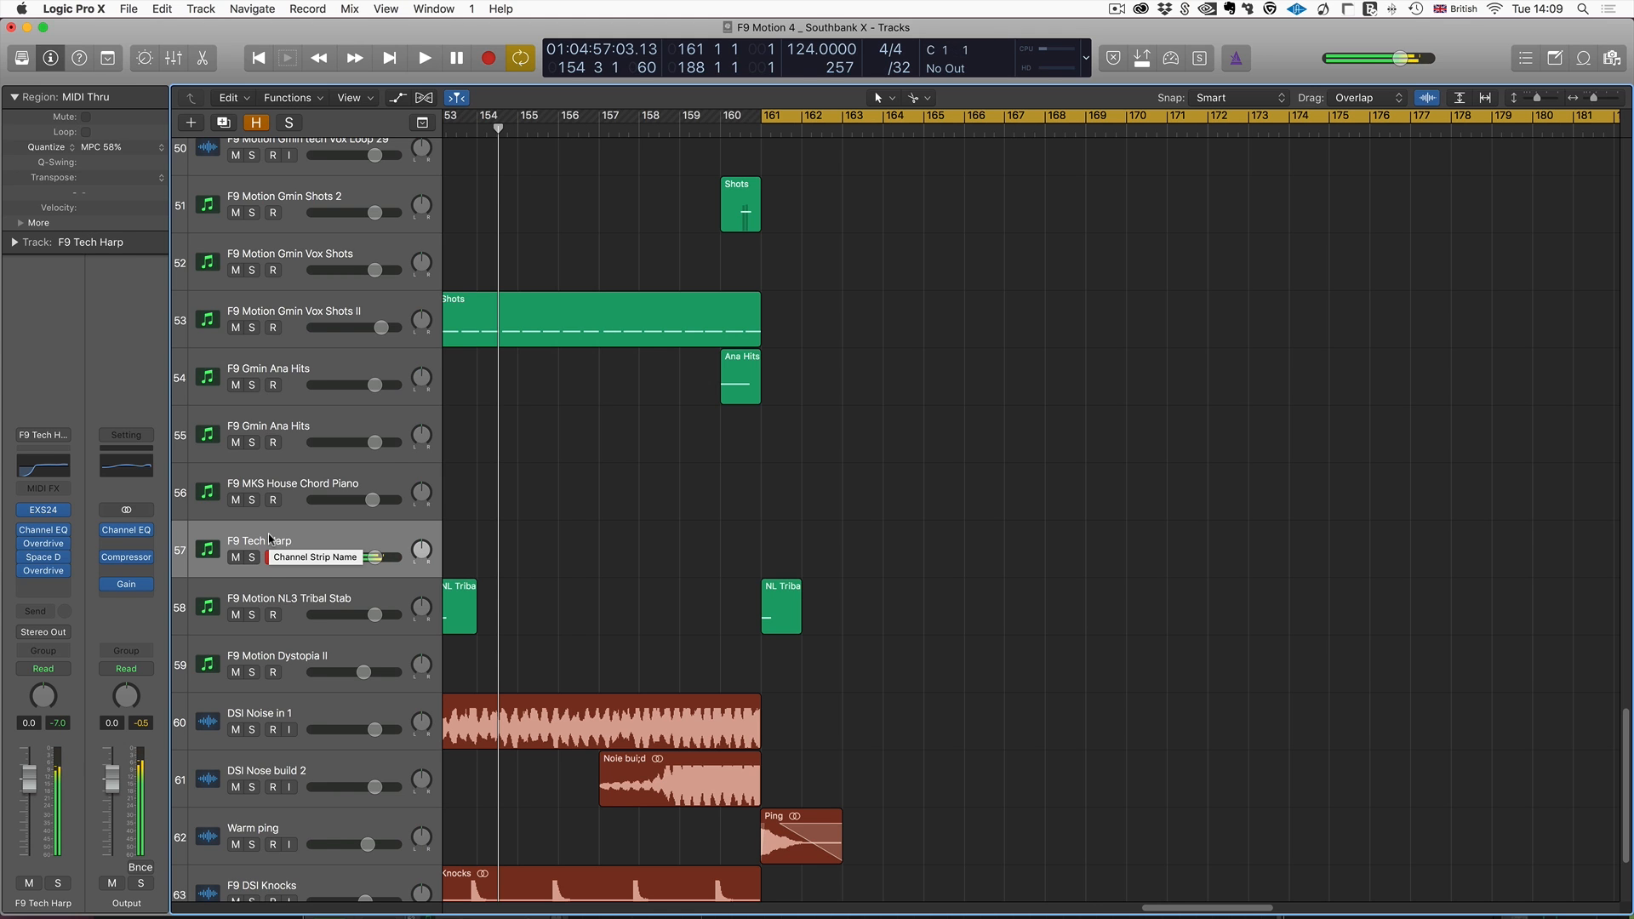
{"action": "left_click", "coordinate": [430, 596]}
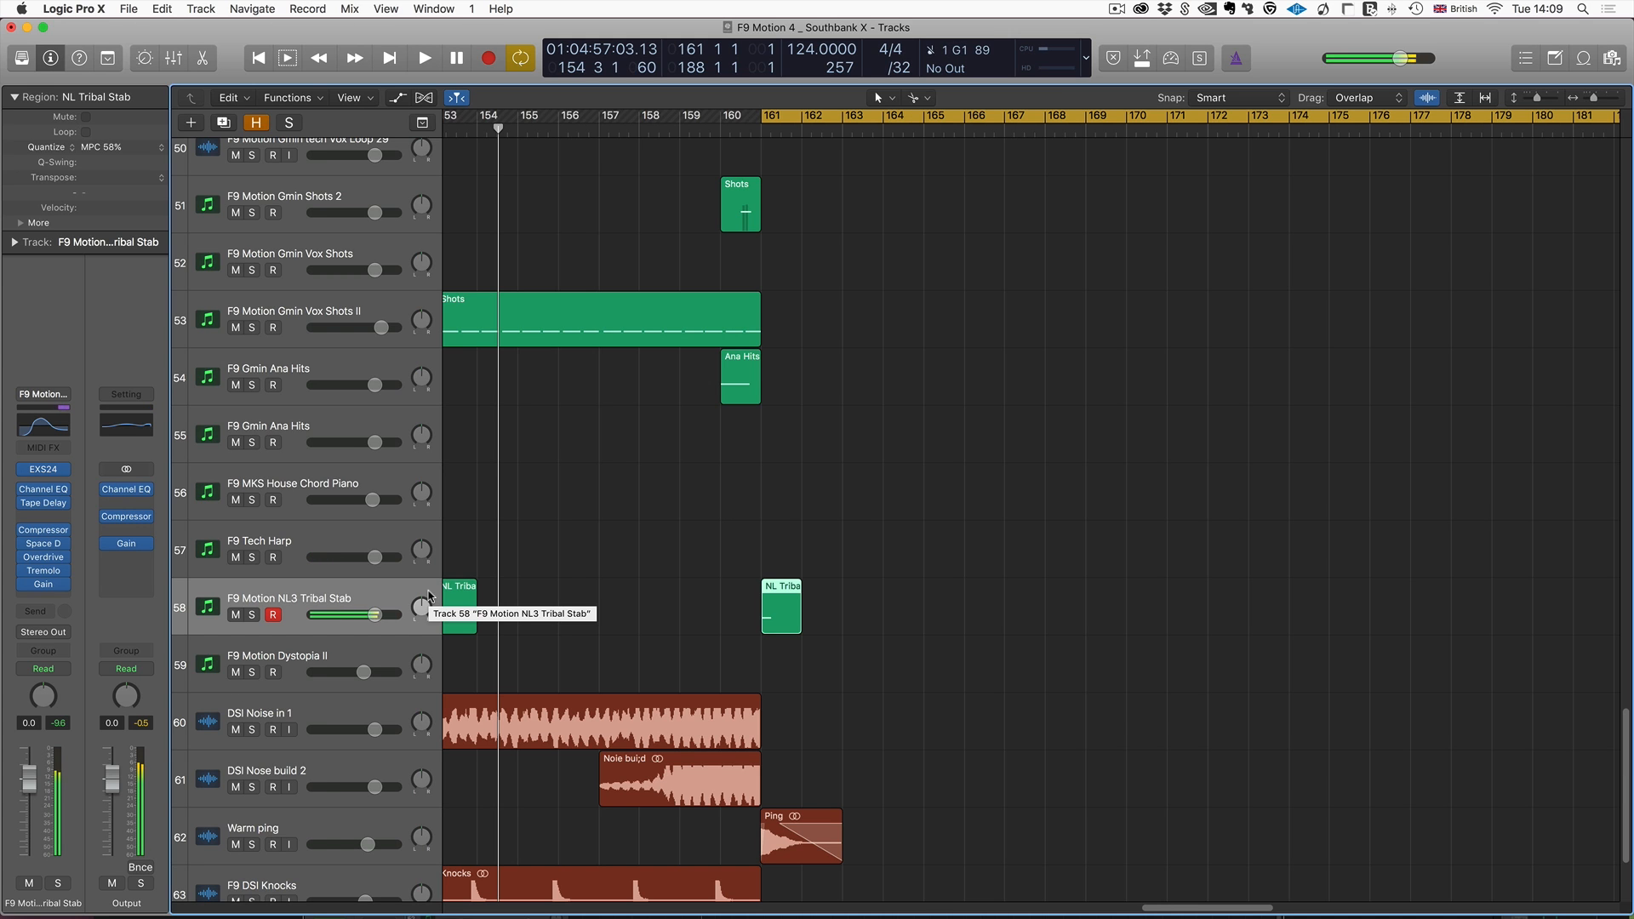
{"action": "scroll", "coordinate": [430, 595], "scroll_direction": "up", "scroll_amount": 1}
{"action": "left_click", "coordinate": [529, 693]}
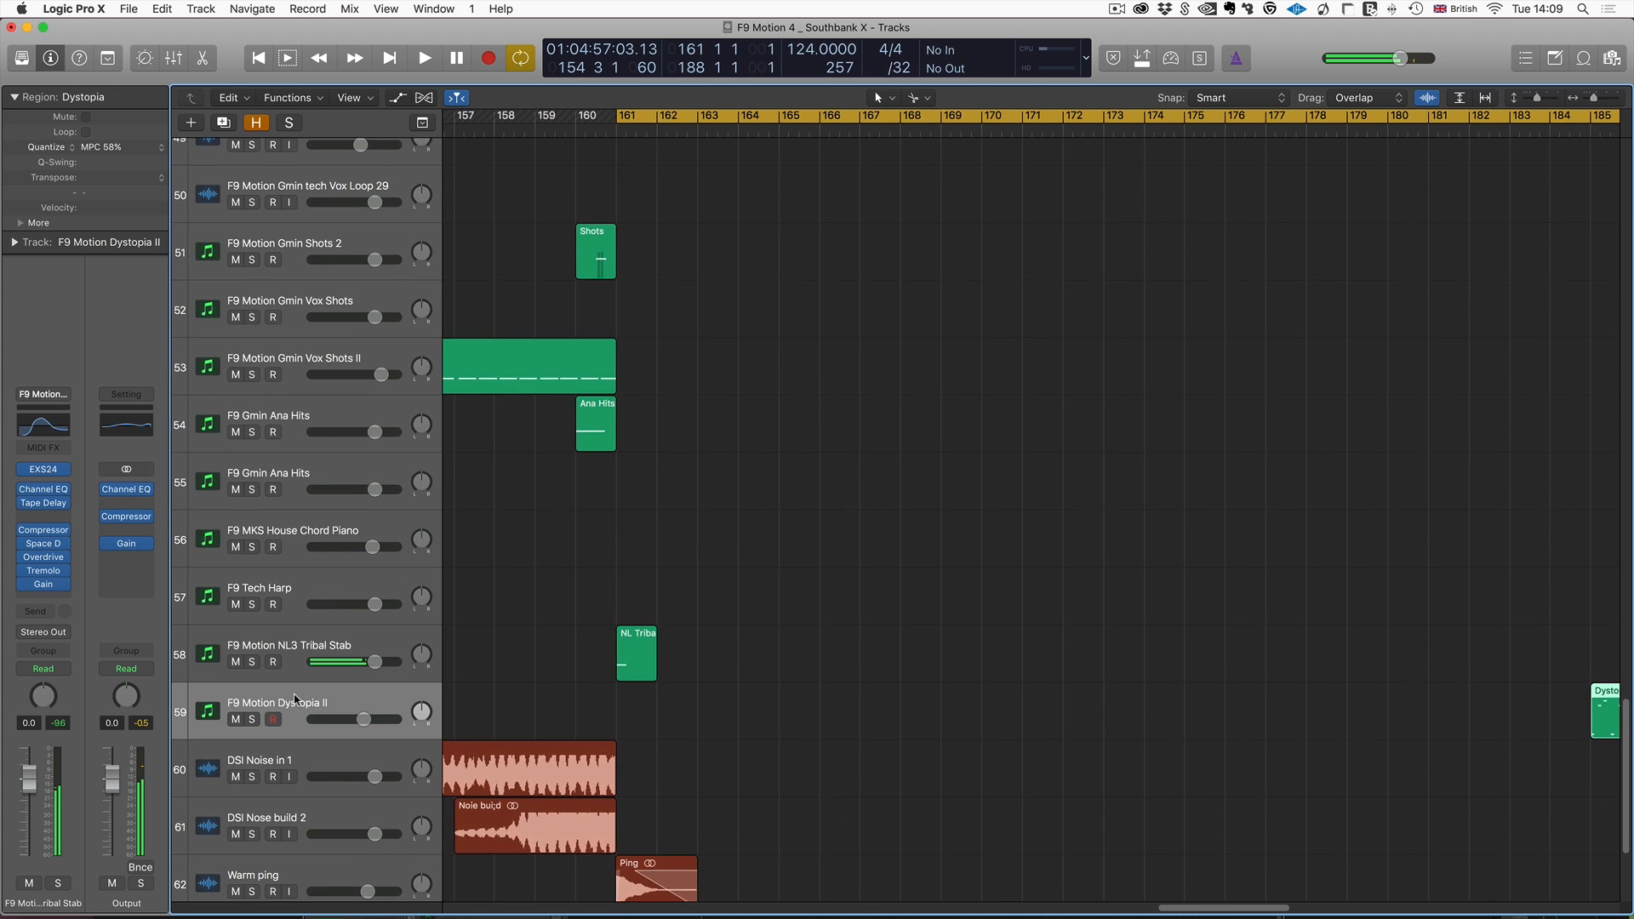
Play the cycled bars 153 to 165 to audition the DSI noise, Warm ping and Knocks audio regions, and stop playback.
{"action": "scroll", "coordinate": [528, 693], "scroll_direction": "left", "scroll_amount": 5}
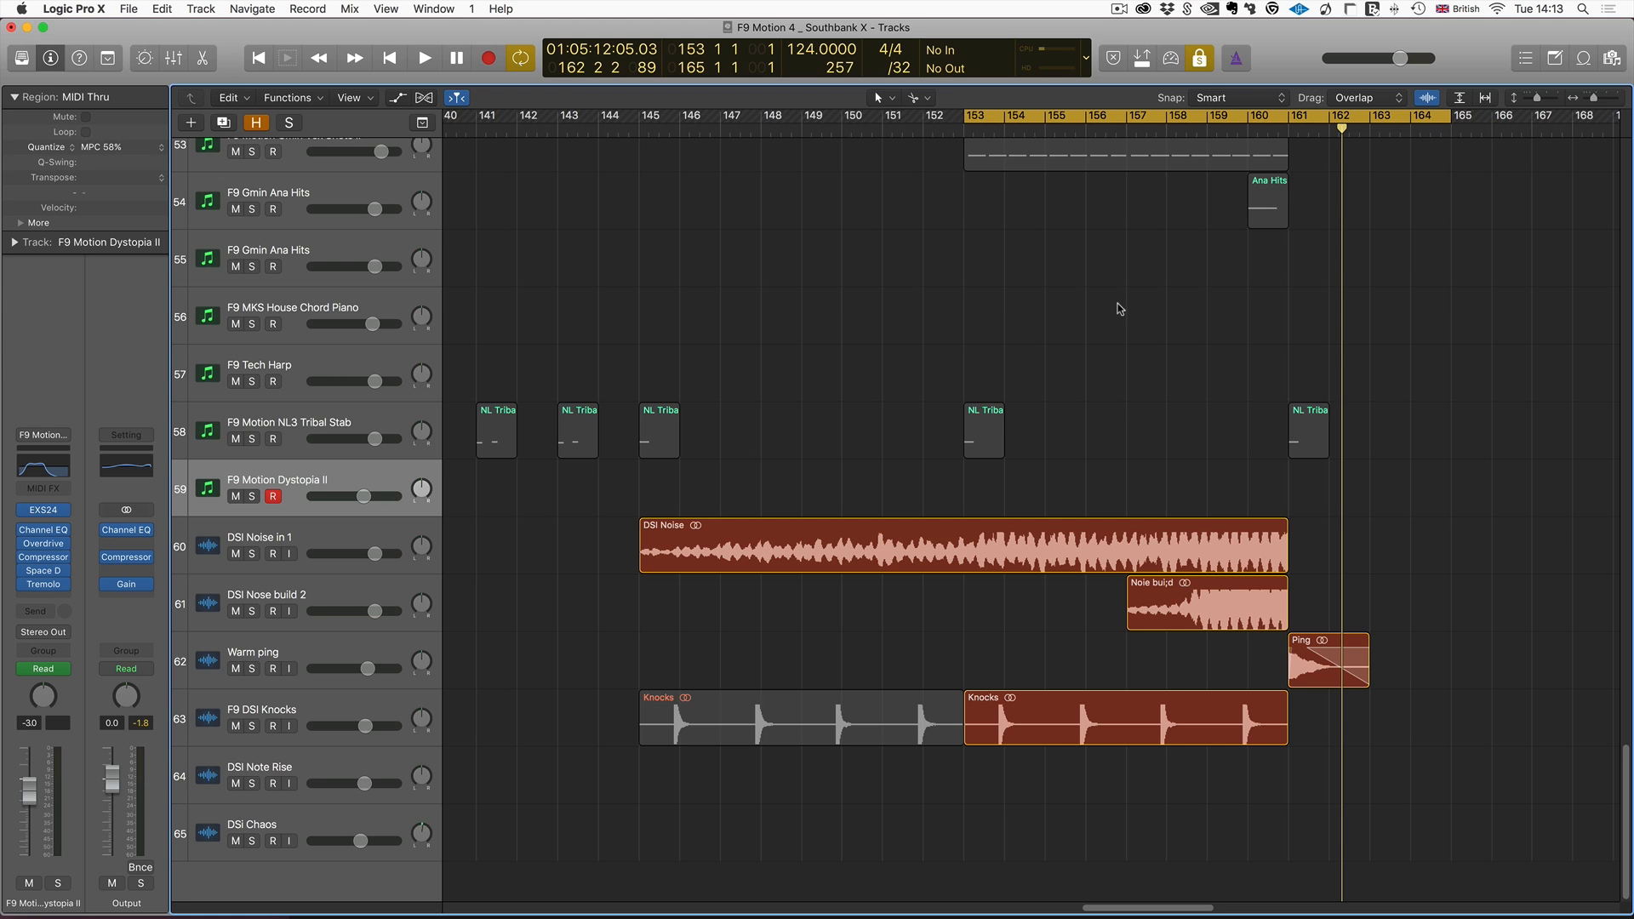
{"action": "key", "text": "Return"}
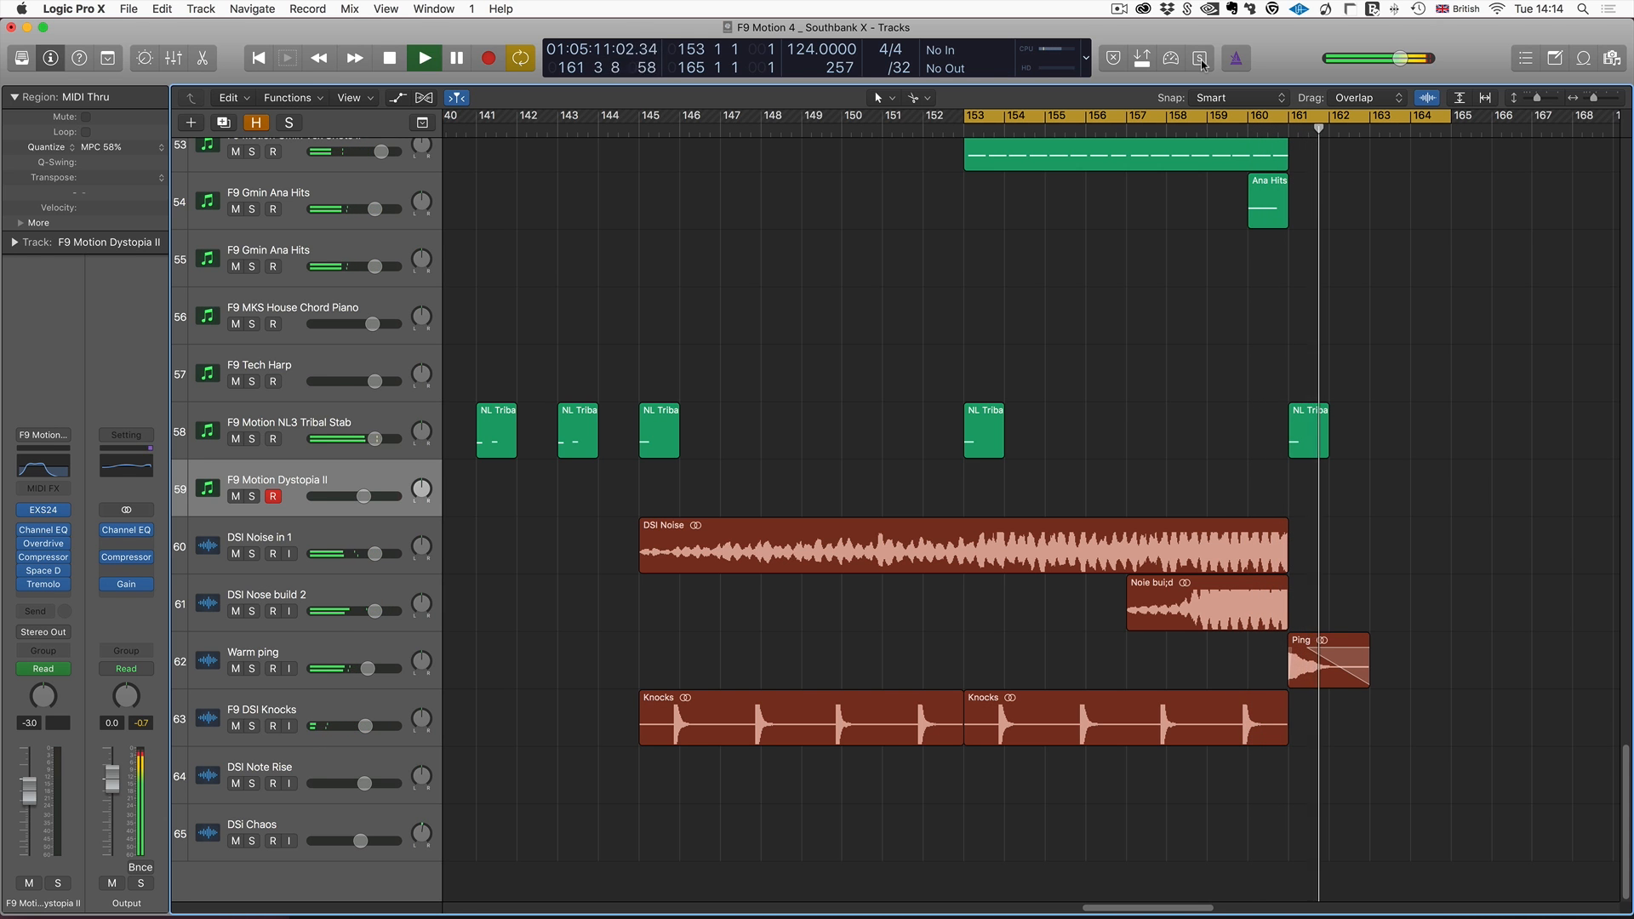
{"action": "key", "text": "space"}
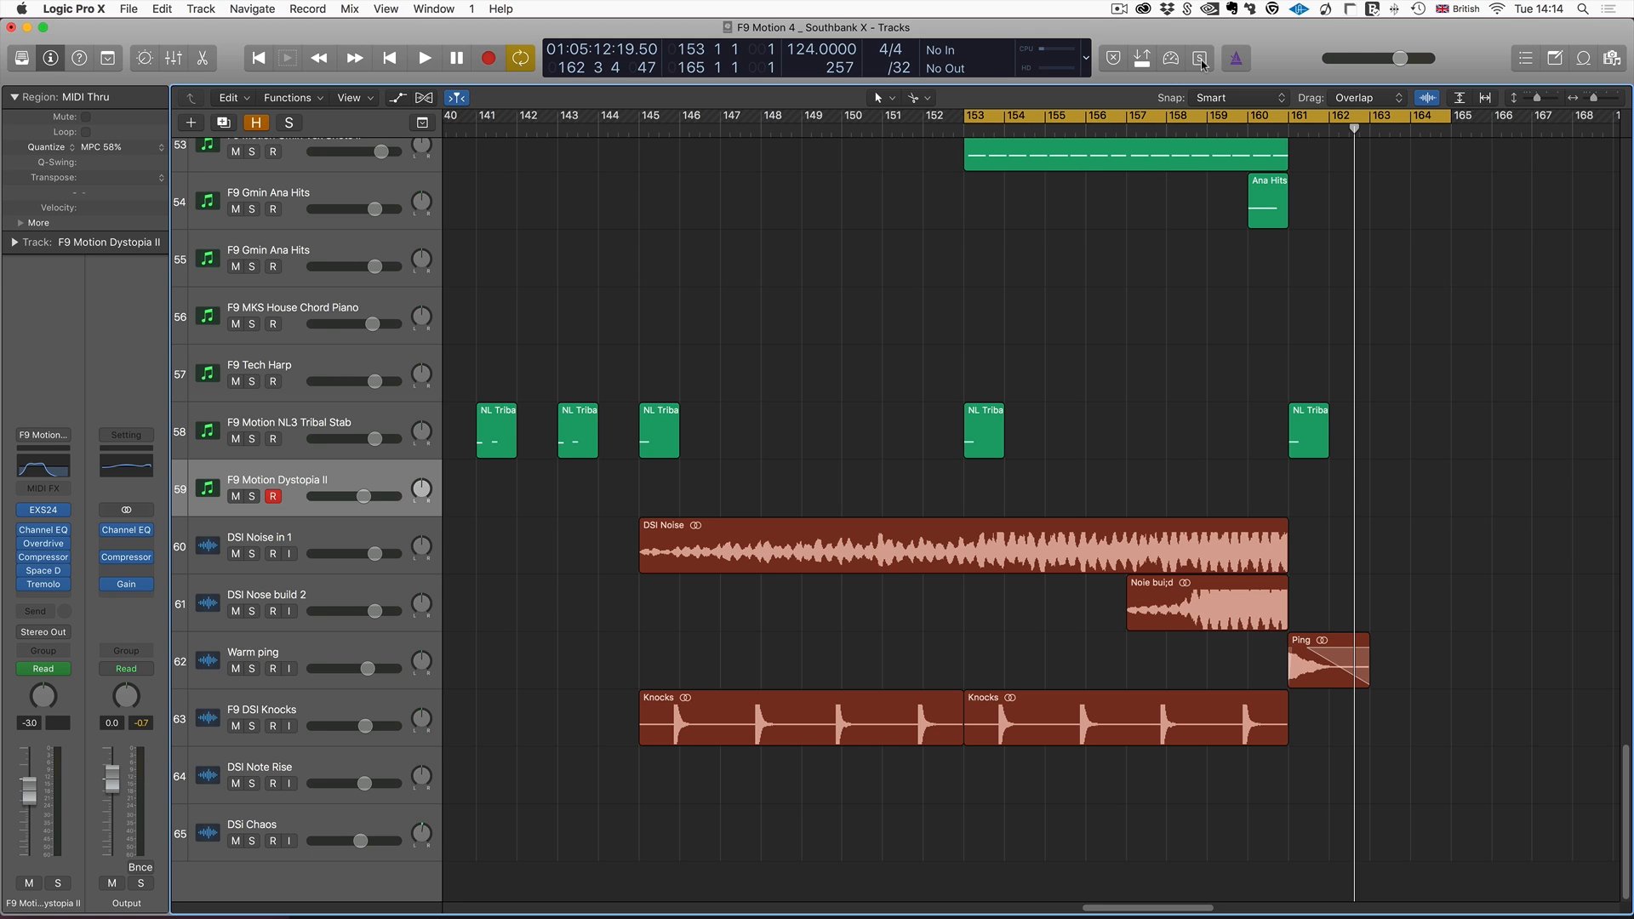
{"action": "left_click", "coordinate": [1118, 10]}
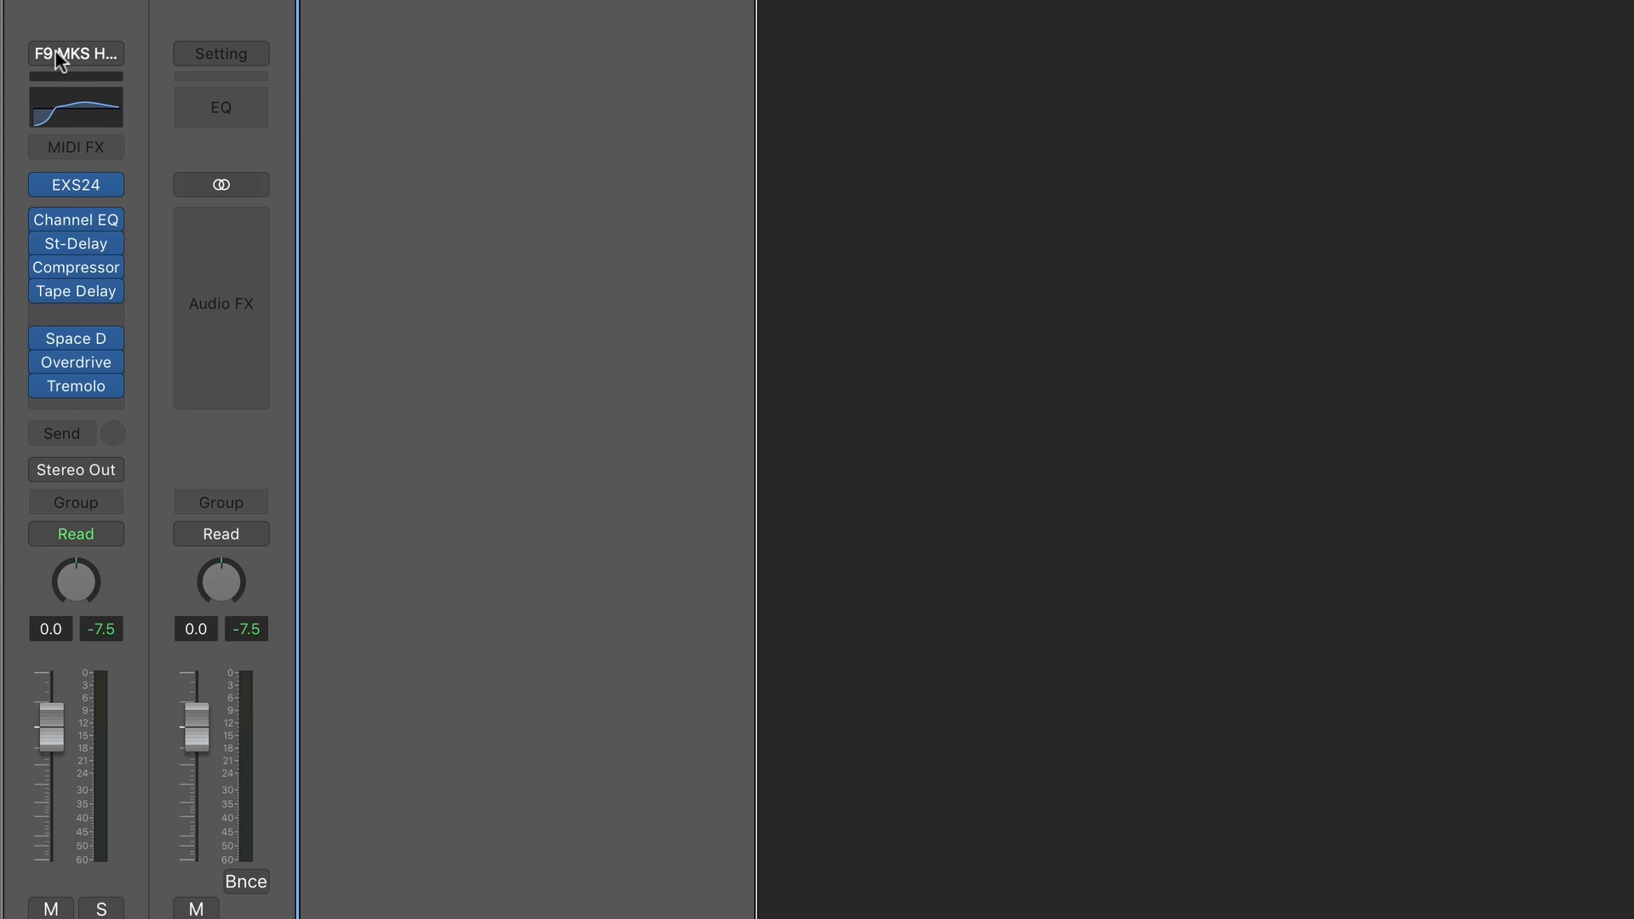
Browse the F9 Motion V1 Channel Strips and choose the F9 Motion Dystopia II setting from the F9 Motion Synths.
{"action": "left_click", "coordinate": [66, 54]}
{"action": "mouse_move", "coordinate": [242, 510]}
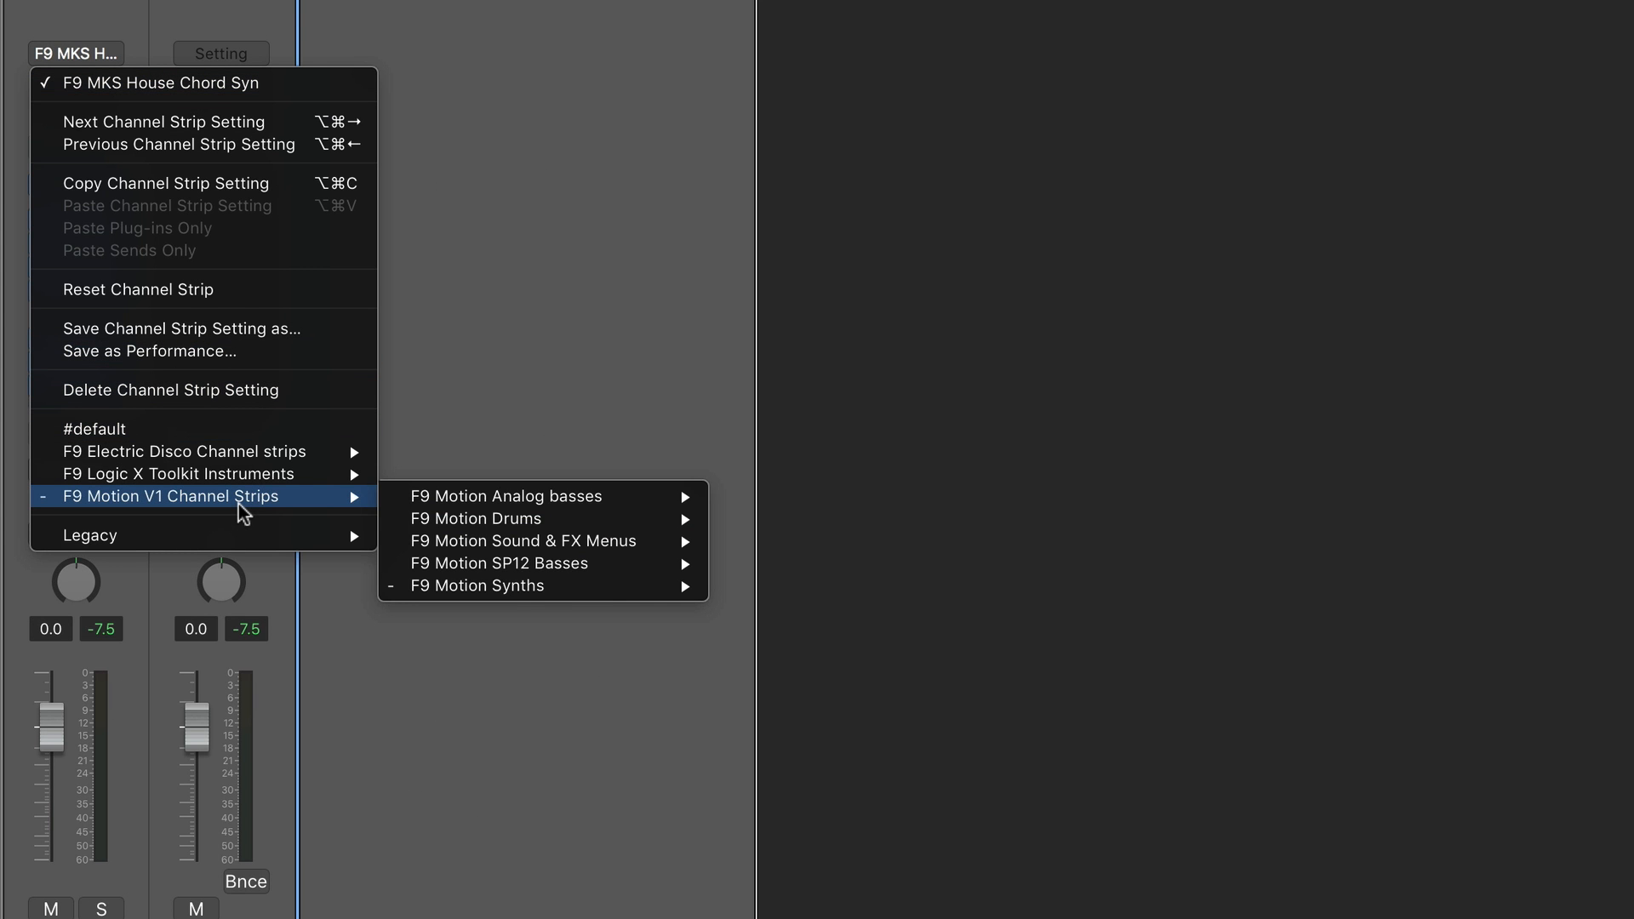
{"action": "mouse_move", "coordinate": [528, 587]}
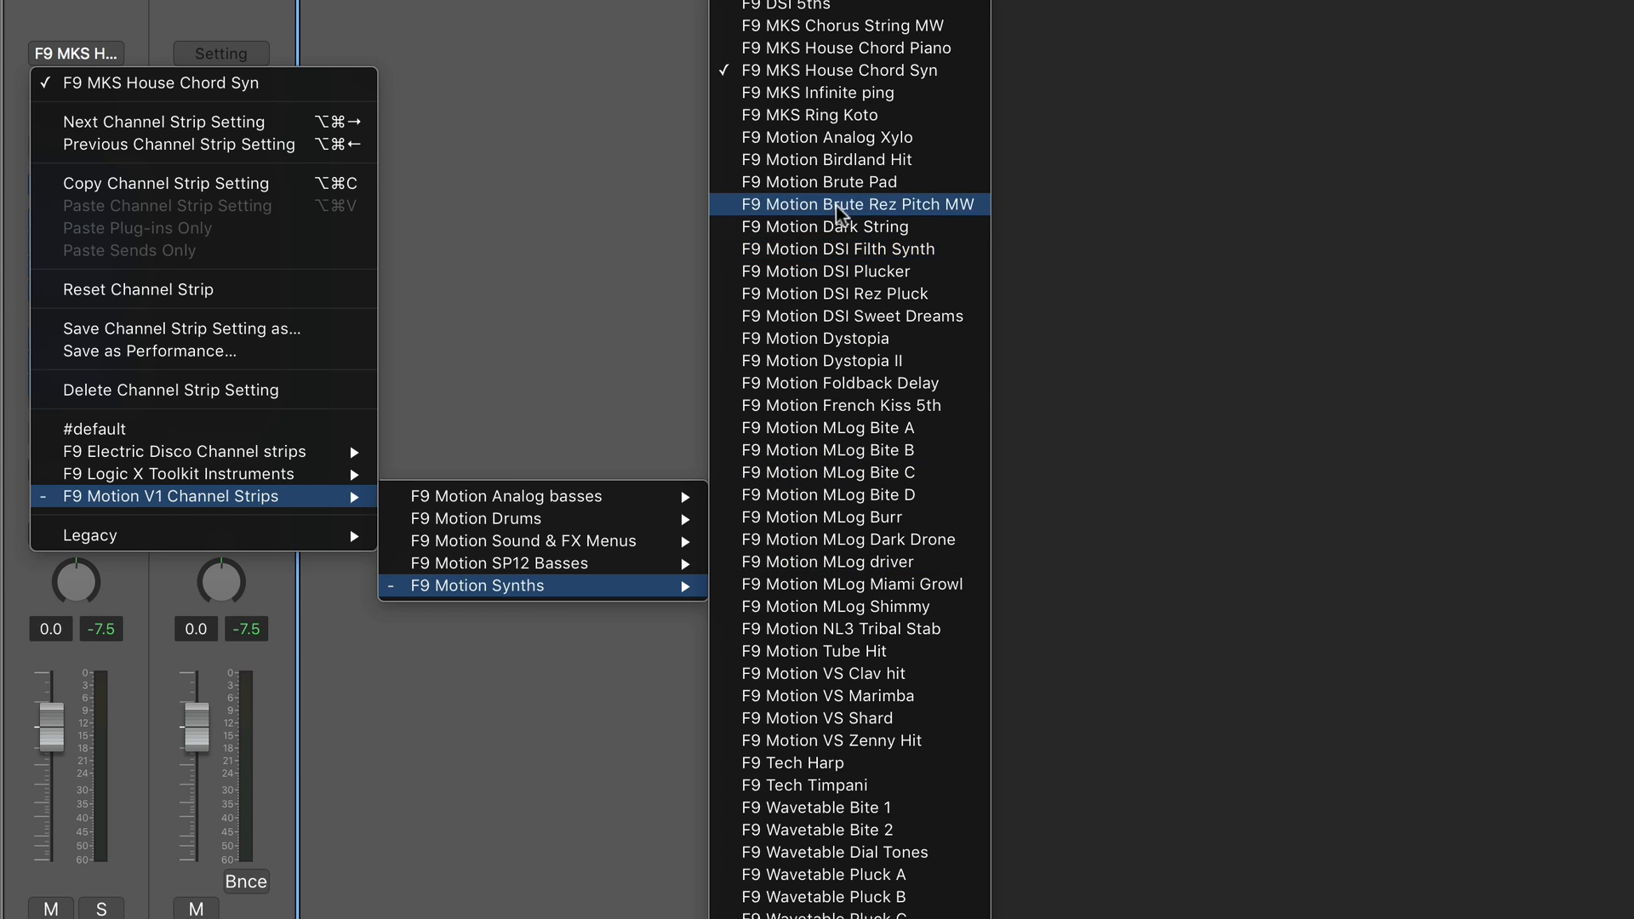
{"action": "left_click", "coordinate": [808, 361]}
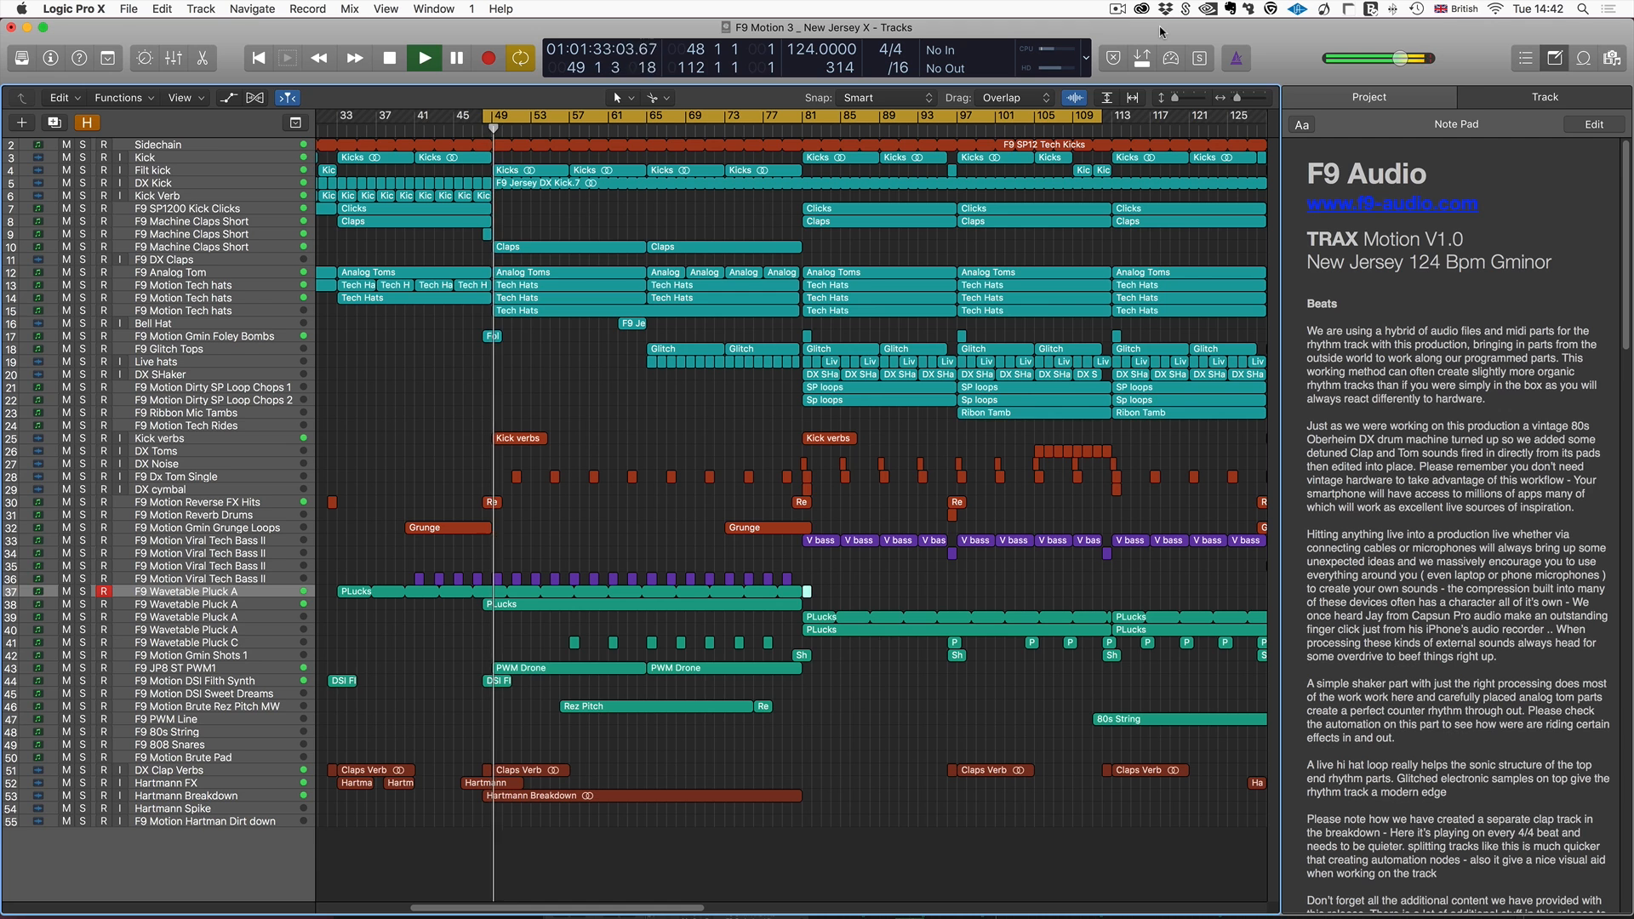
Enlarge the New Jersey arrangement around the F9 Wavetable Pluck A tracks and hide the project notes.
{"action": "key", "text": "super+Right"}
{"action": "key", "text": "super+Right"}
{"action": "key", "text": "super+Right"}
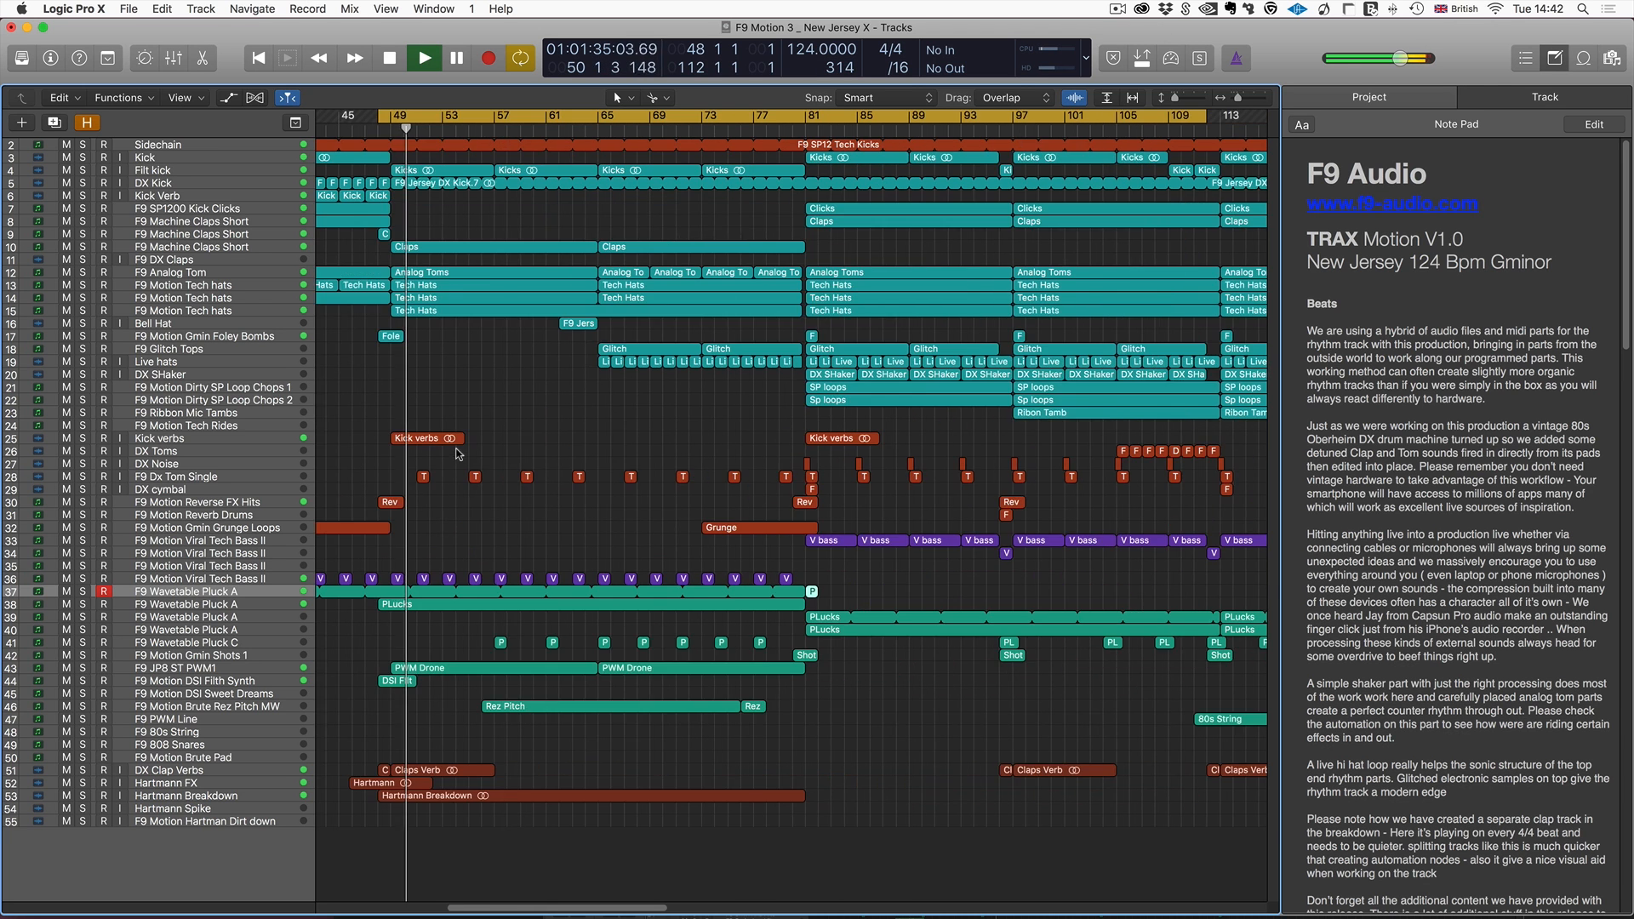
{"action": "left_click_drag", "start_coordinate": [1174, 99], "coordinate": [1184, 103]}
{"action": "key", "text": "alt+super+p"}
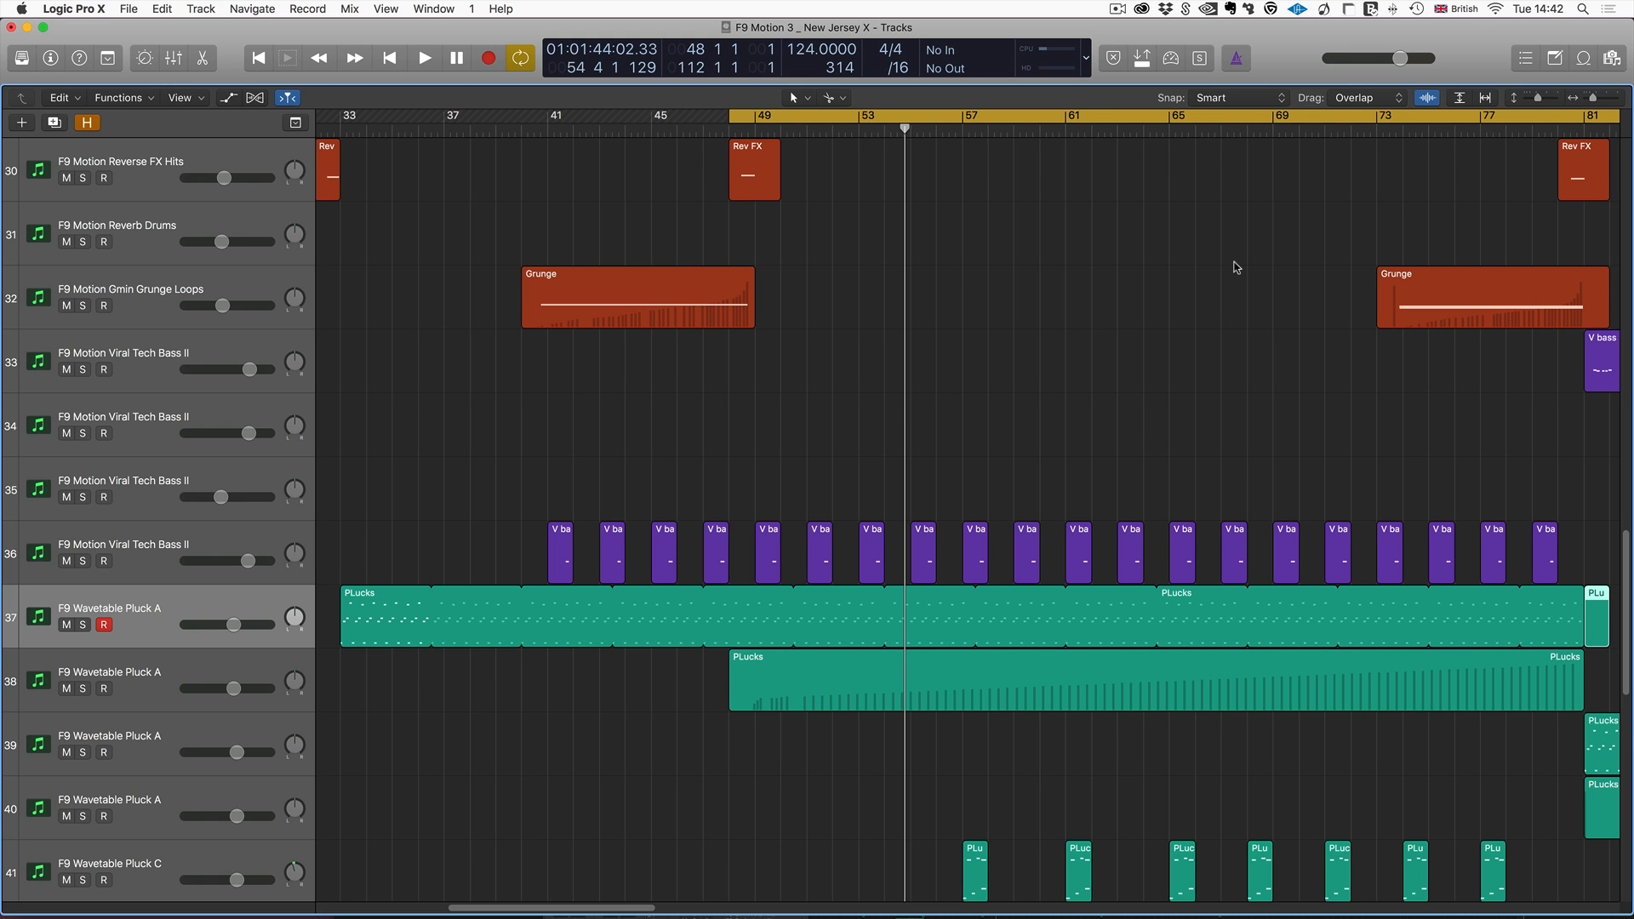
Set the cycle range from bar 33 to bar 37 and place the playhead at bar 33.
{"action": "left_click_drag", "start_coordinate": [340, 122], "coordinate": [456, 130]}
{"action": "key", "text": "Return"}
{"action": "key", "text": "super+Right"}
{"action": "key", "text": "super+Right"}
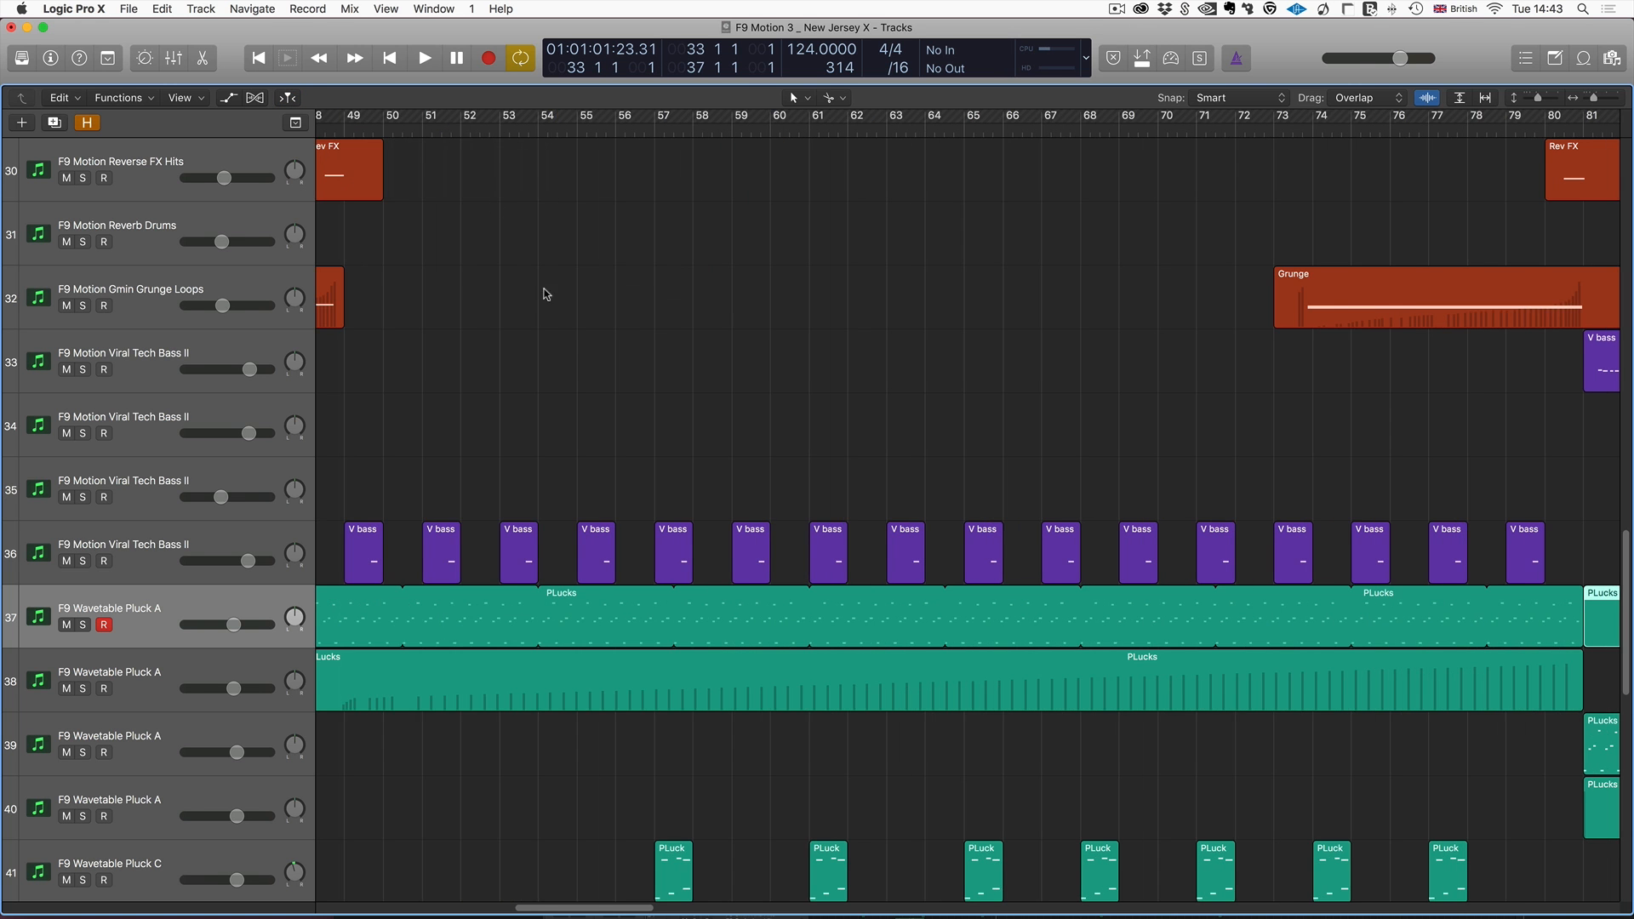
{"action": "scroll", "coordinate": [542, 475], "scroll_direction": "left", "scroll_amount": 5}
{"action": "scroll", "coordinate": [542, 475], "scroll_direction": "left", "scroll_amount": 10}
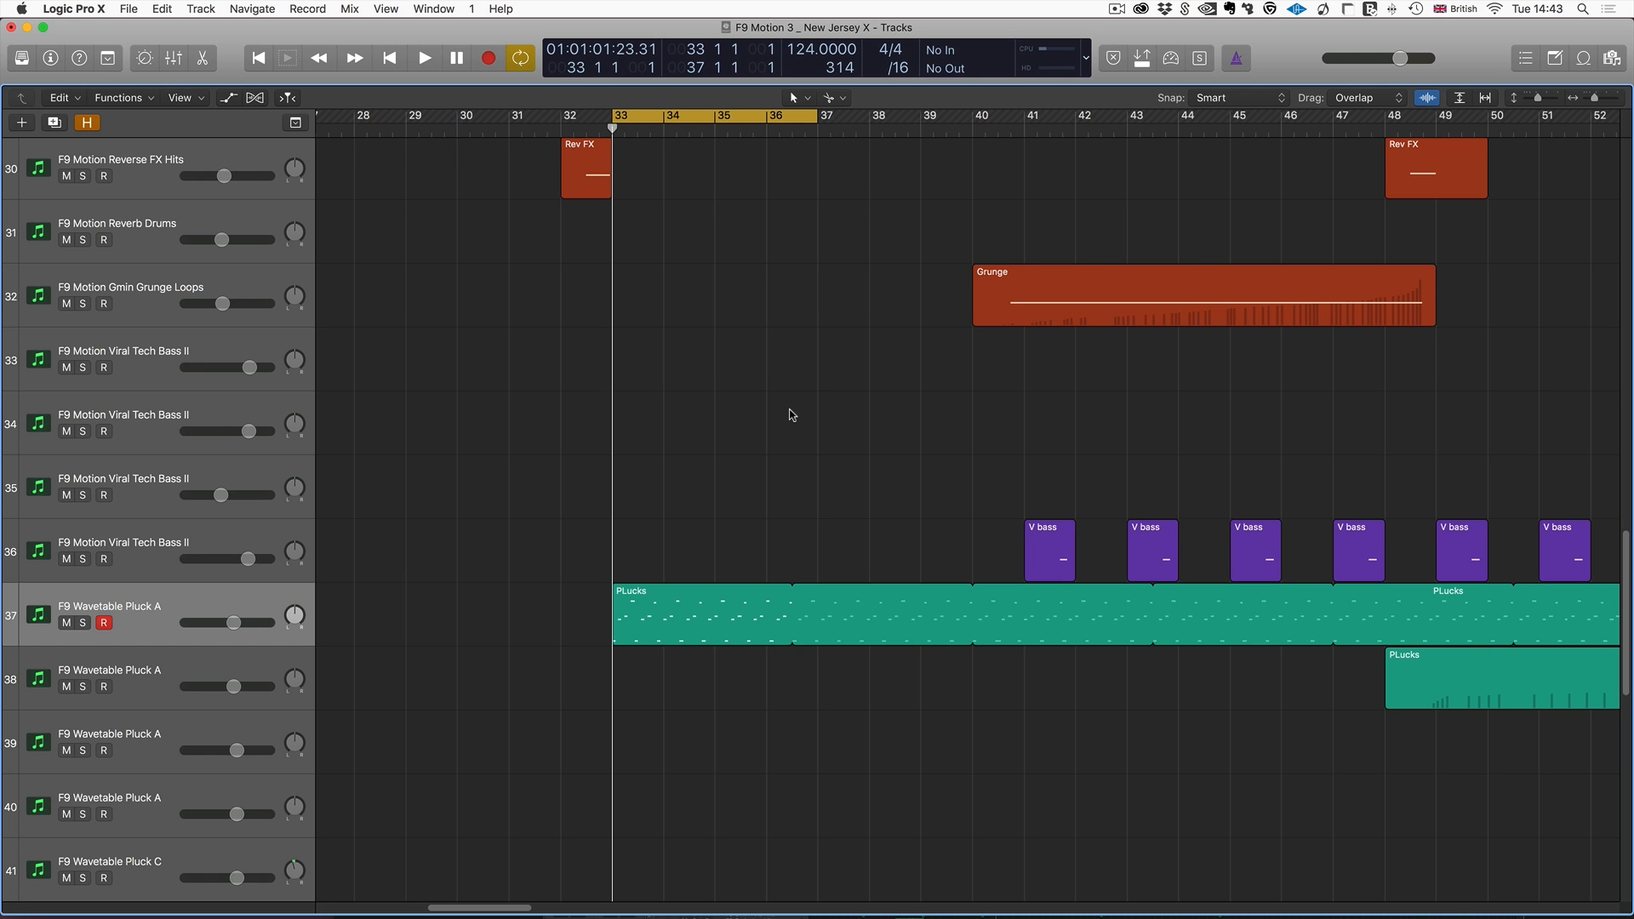
Select the PLucks region on the armed F9 Wavetable Pluck A track and show the Inspector.
{"action": "left_click", "coordinate": [703, 623]}
{"action": "left_click", "coordinate": [50, 57]}
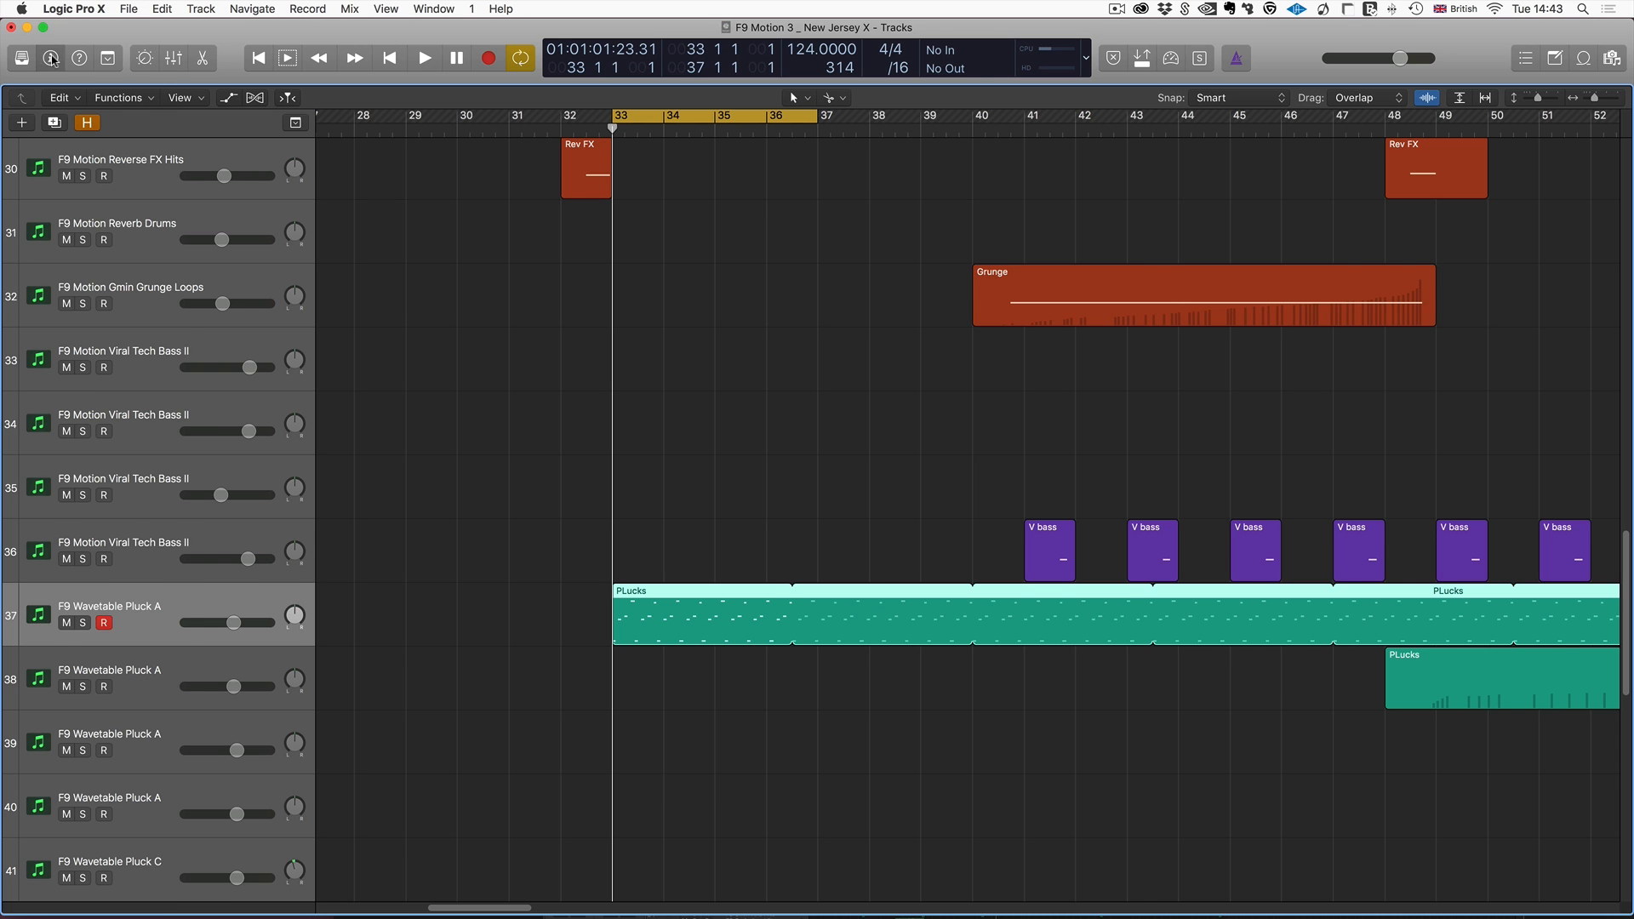
Turn looping off and back on for the PLucks region on F9 Wavetable Pluck A track 37.
{"action": "left_click", "coordinate": [834, 463]}
{"action": "left_click", "coordinate": [855, 599]}
{"action": "left_click", "coordinate": [86, 133]}
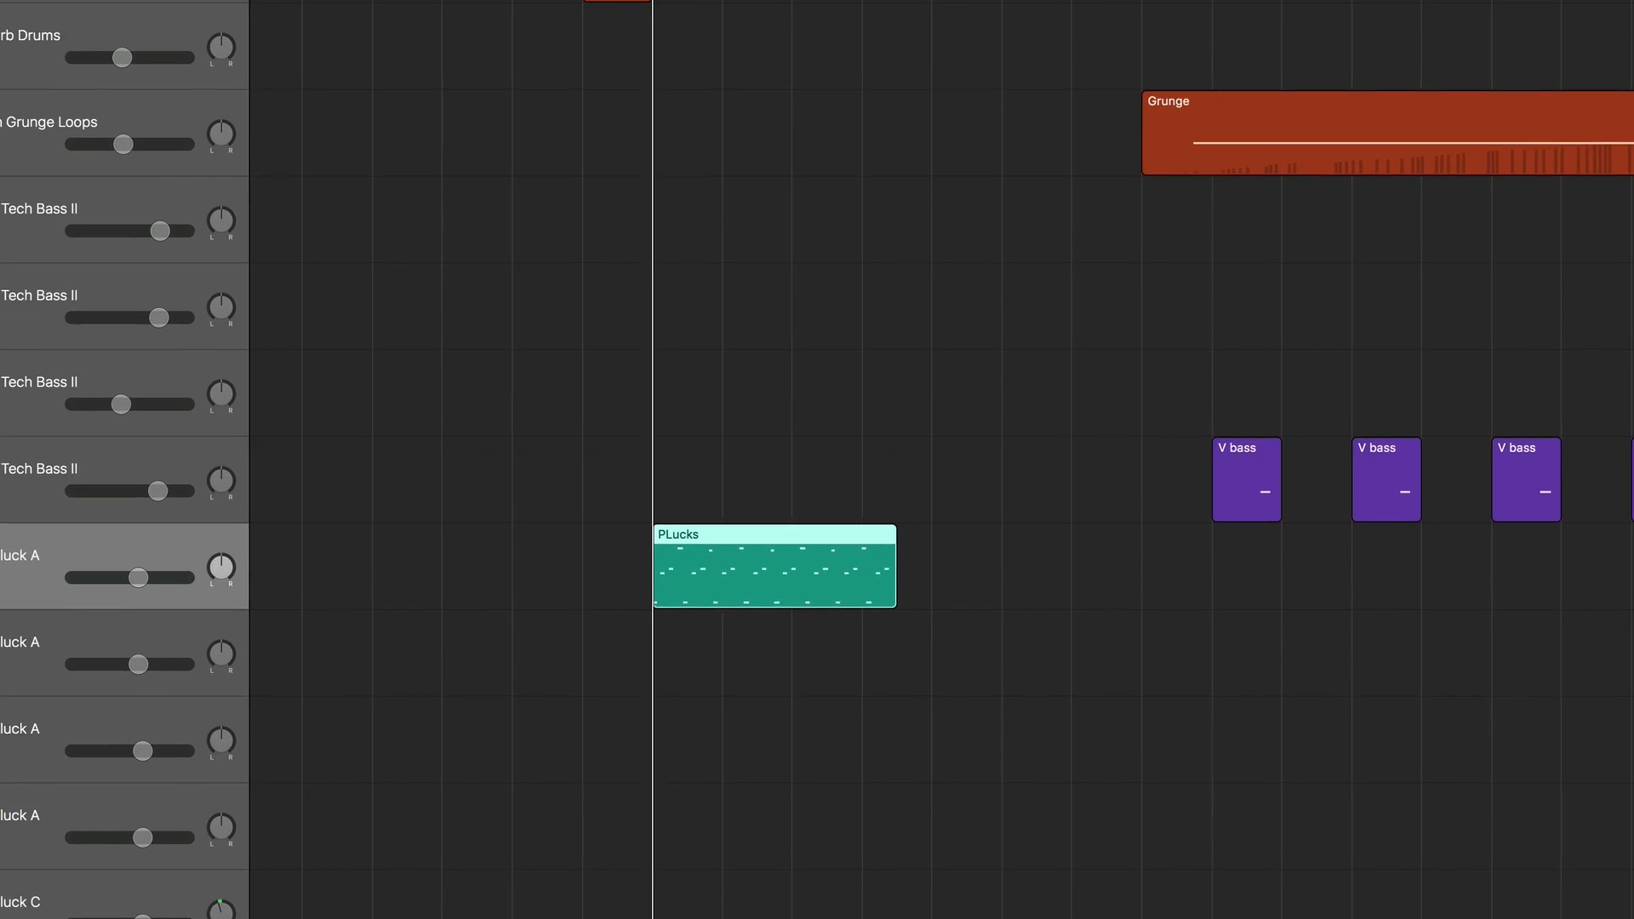
{"action": "key", "text": "l"}
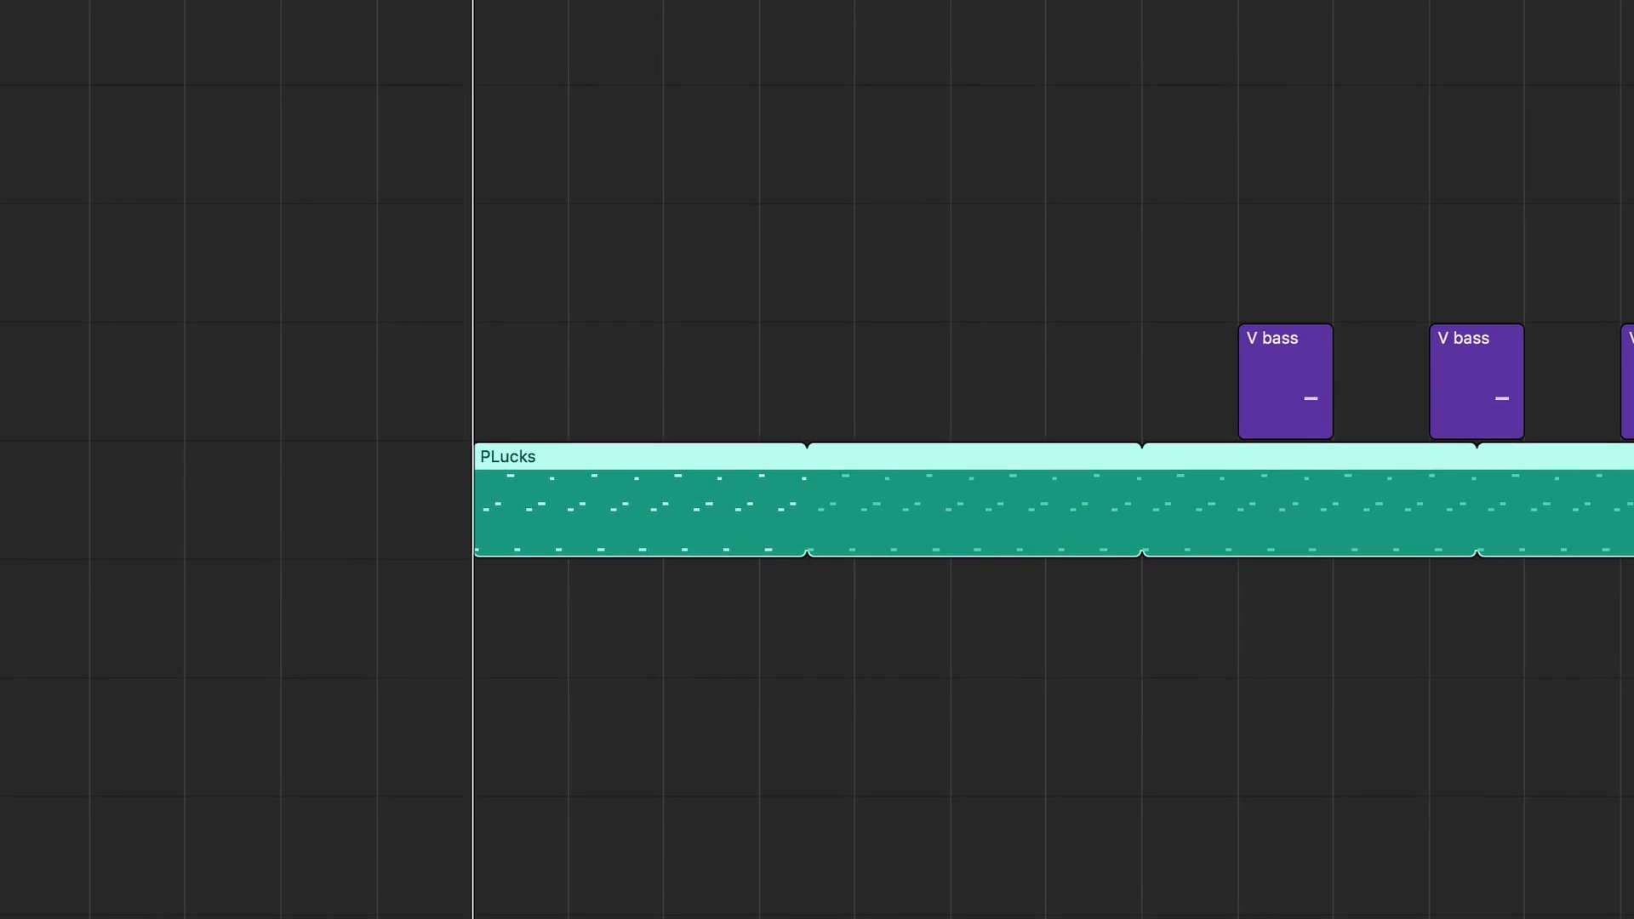
Select the PLucks regions on F9 Wavetable Pluck A tracks 37 and 38 together.
{"action": "scroll", "coordinate": [892, 29], "scroll_direction": "right", "scroll_amount": 10}
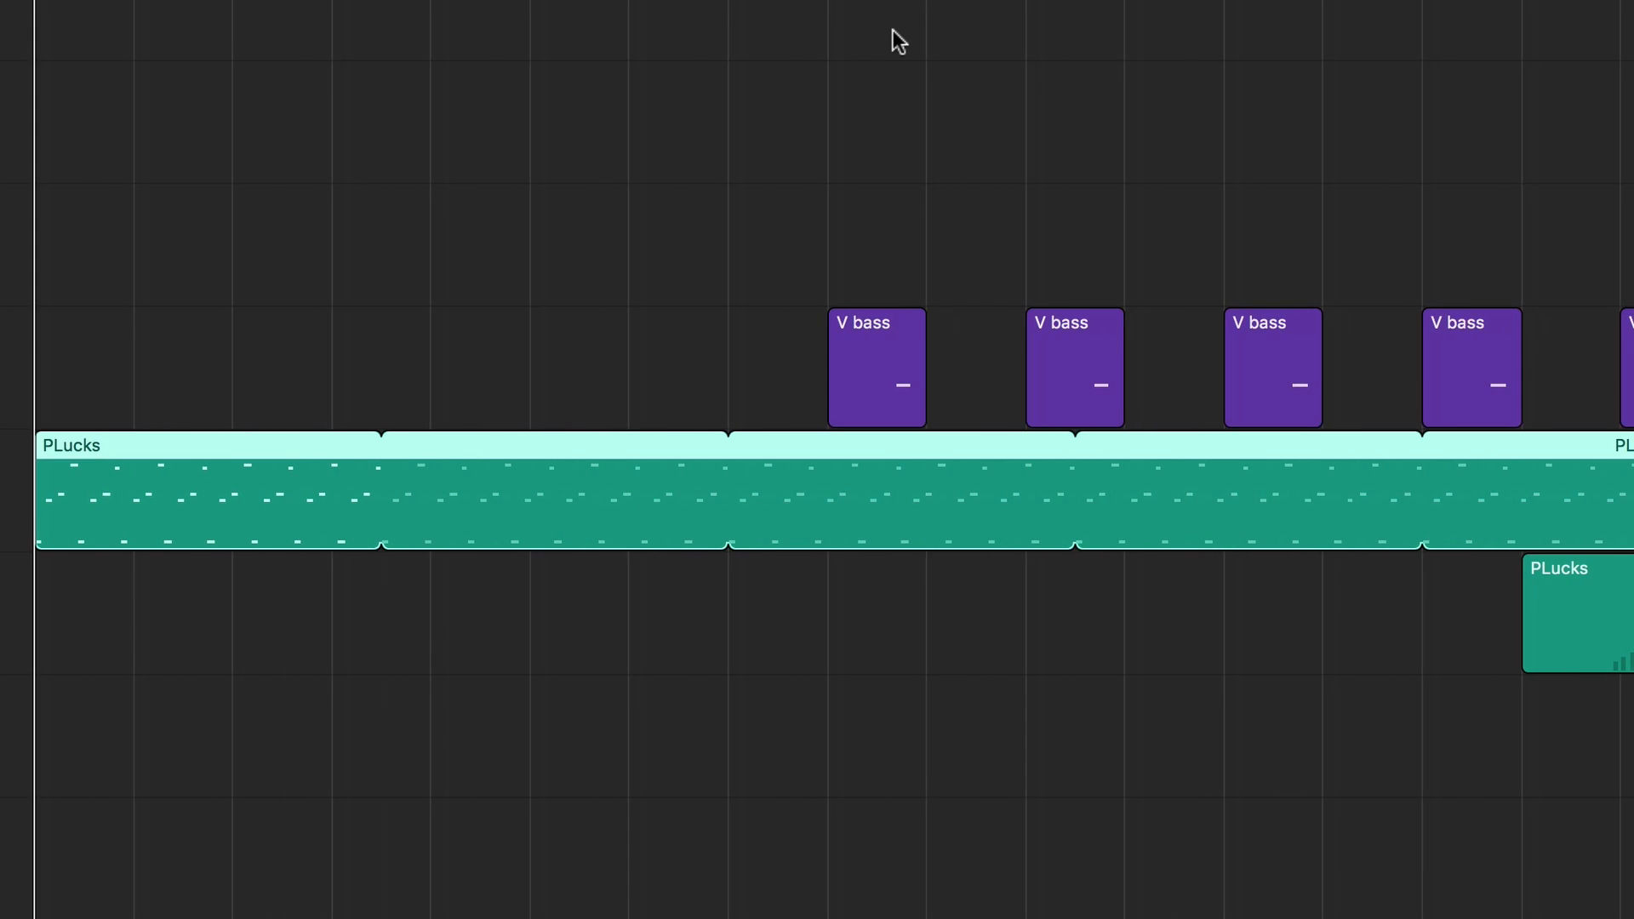
{"action": "scroll", "coordinate": [892, 29], "scroll_direction": "right", "scroll_amount": 6}
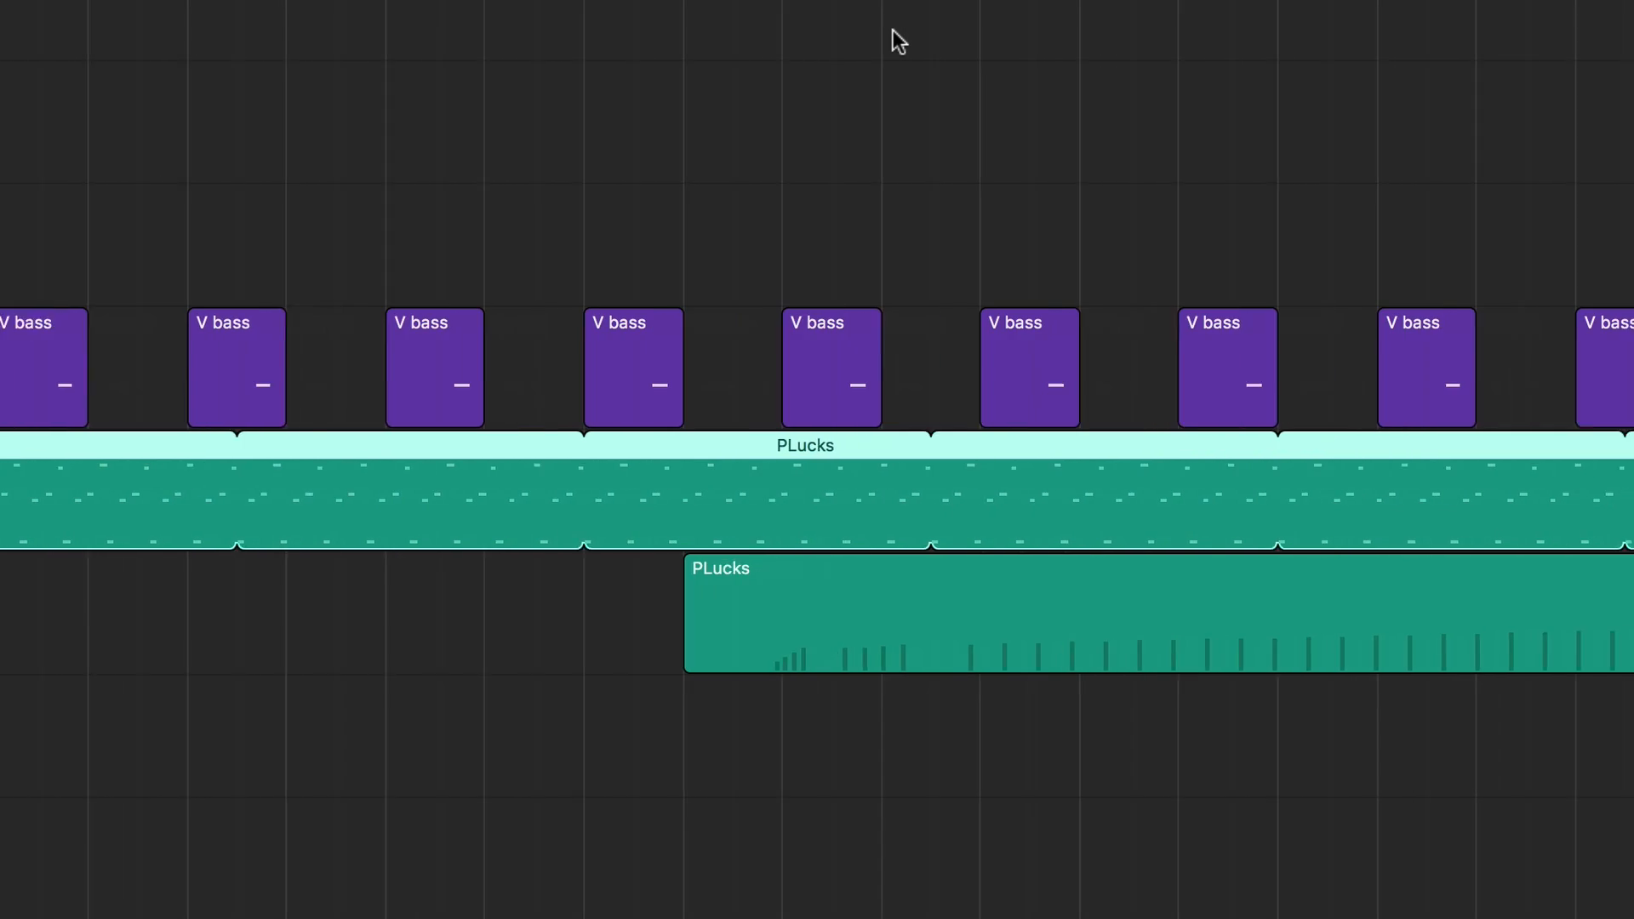
{"action": "scroll", "coordinate": [738, 39], "scroll_direction": "right", "scroll_amount": 6}
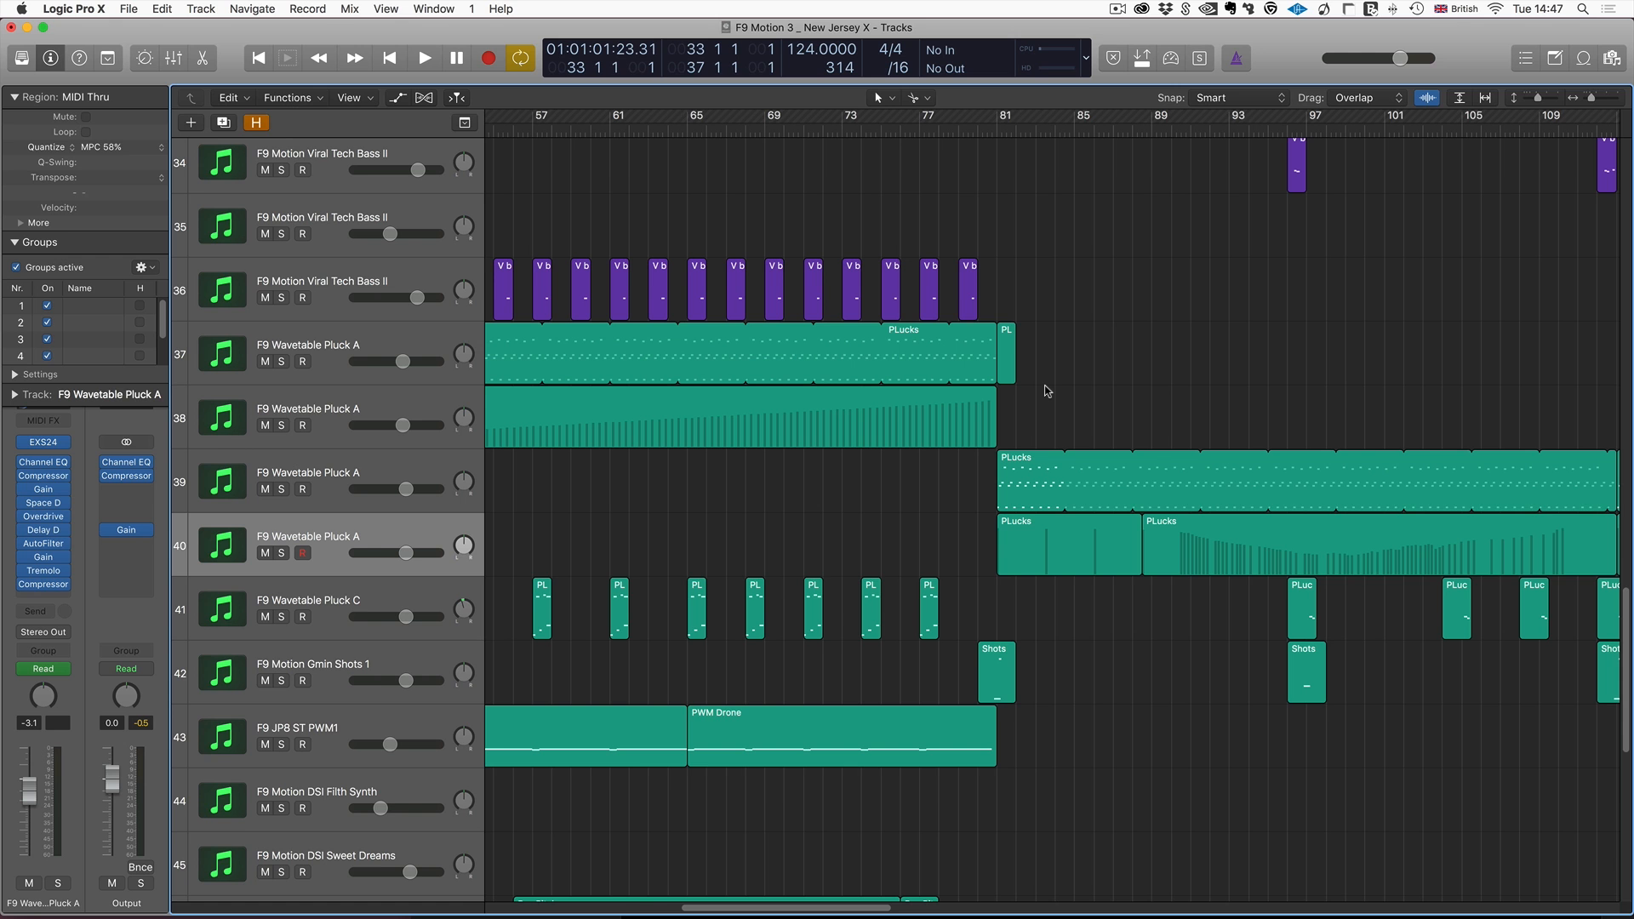
{"action": "scroll", "coordinate": [1047, 391], "scroll_direction": "left", "scroll_amount": 5}
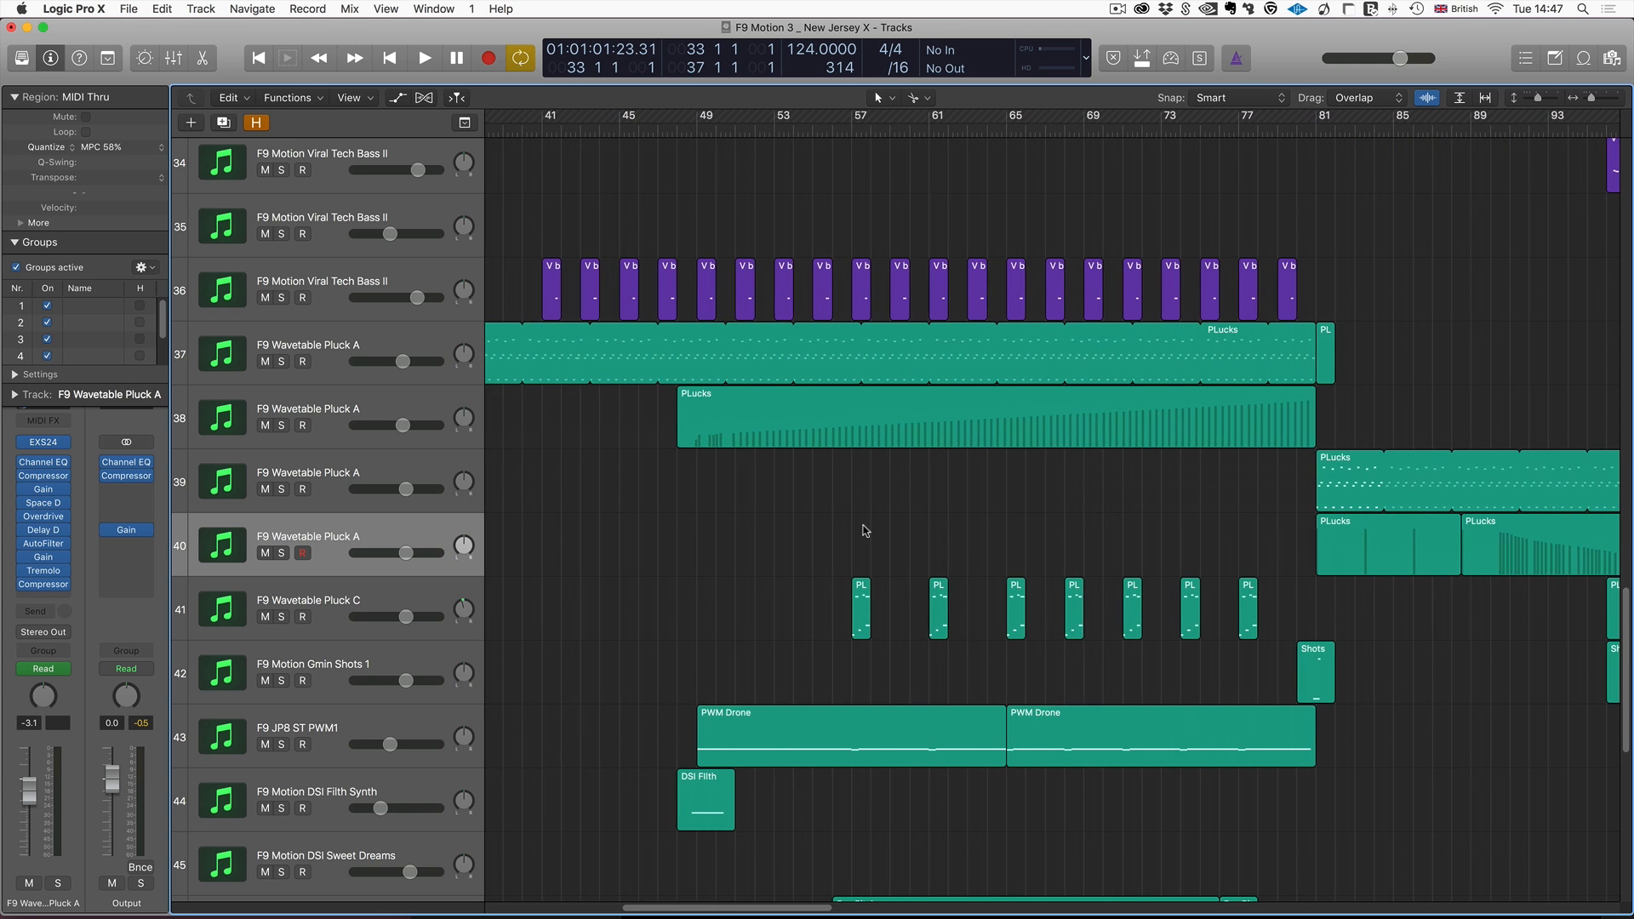
{"action": "scroll", "coordinate": [1038, 524], "scroll_direction": "right", "scroll_amount": 3}
{"action": "scroll", "coordinate": [821, 500], "scroll_direction": "left", "scroll_amount": 4}
{"action": "left_click_drag", "start_coordinate": [820, 501], "coordinate": [875, 373]}
{"action": "left_click", "coordinate": [856, 459]}
{"action": "left_click", "coordinate": [934, 396]}
{"action": "left_click", "coordinate": [936, 374], "text": "shift"}
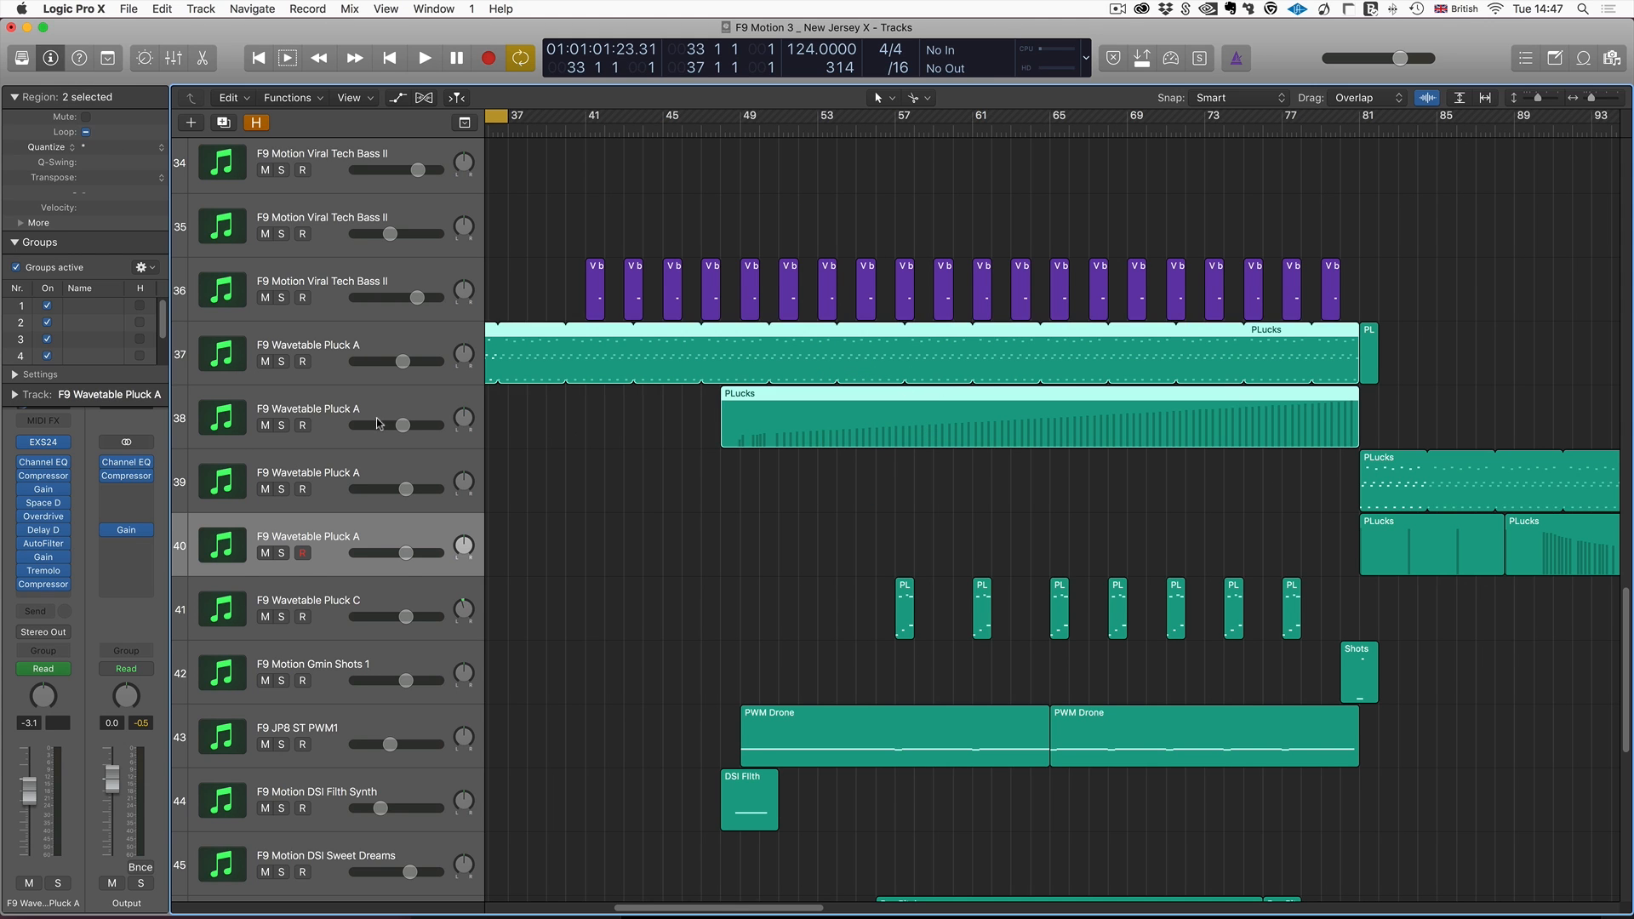
Select track 38 and compare its PLucks region with the looped one on track 37.
{"action": "left_click", "coordinate": [340, 402]}
{"action": "left_click", "coordinate": [819, 424]}
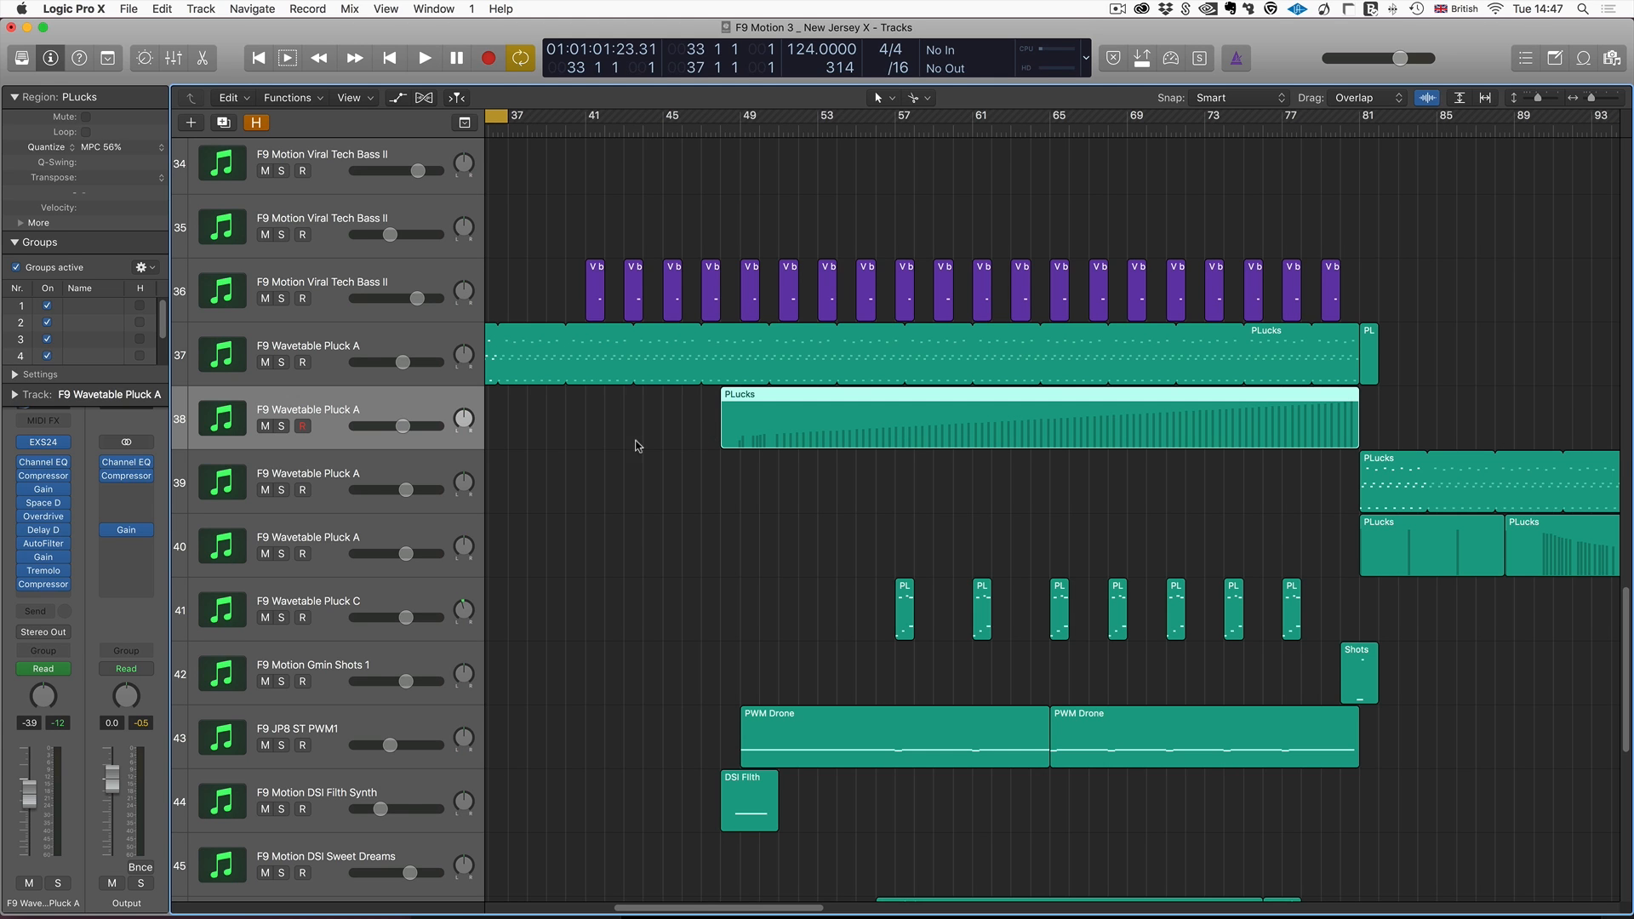
{"action": "scroll", "coordinate": [795, 422], "scroll_direction": "left", "scroll_amount": 5}
{"action": "scroll", "coordinate": [712, 437], "scroll_direction": "right", "scroll_amount": 3}
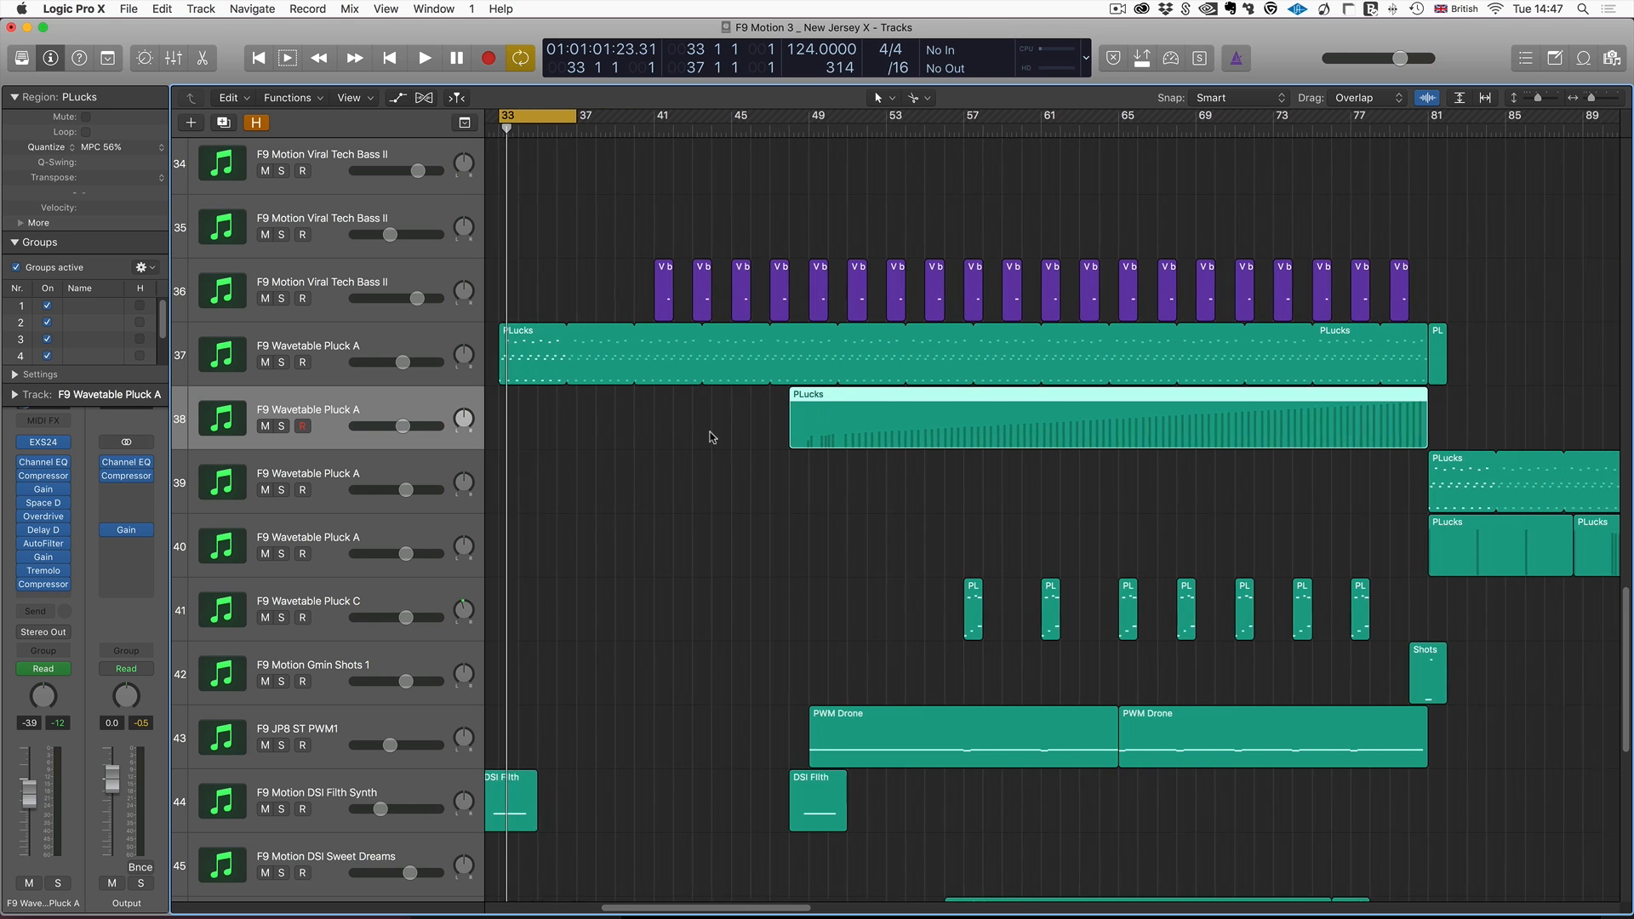
{"action": "left_click", "coordinate": [712, 438]}
{"action": "left_click", "coordinate": [955, 435]}
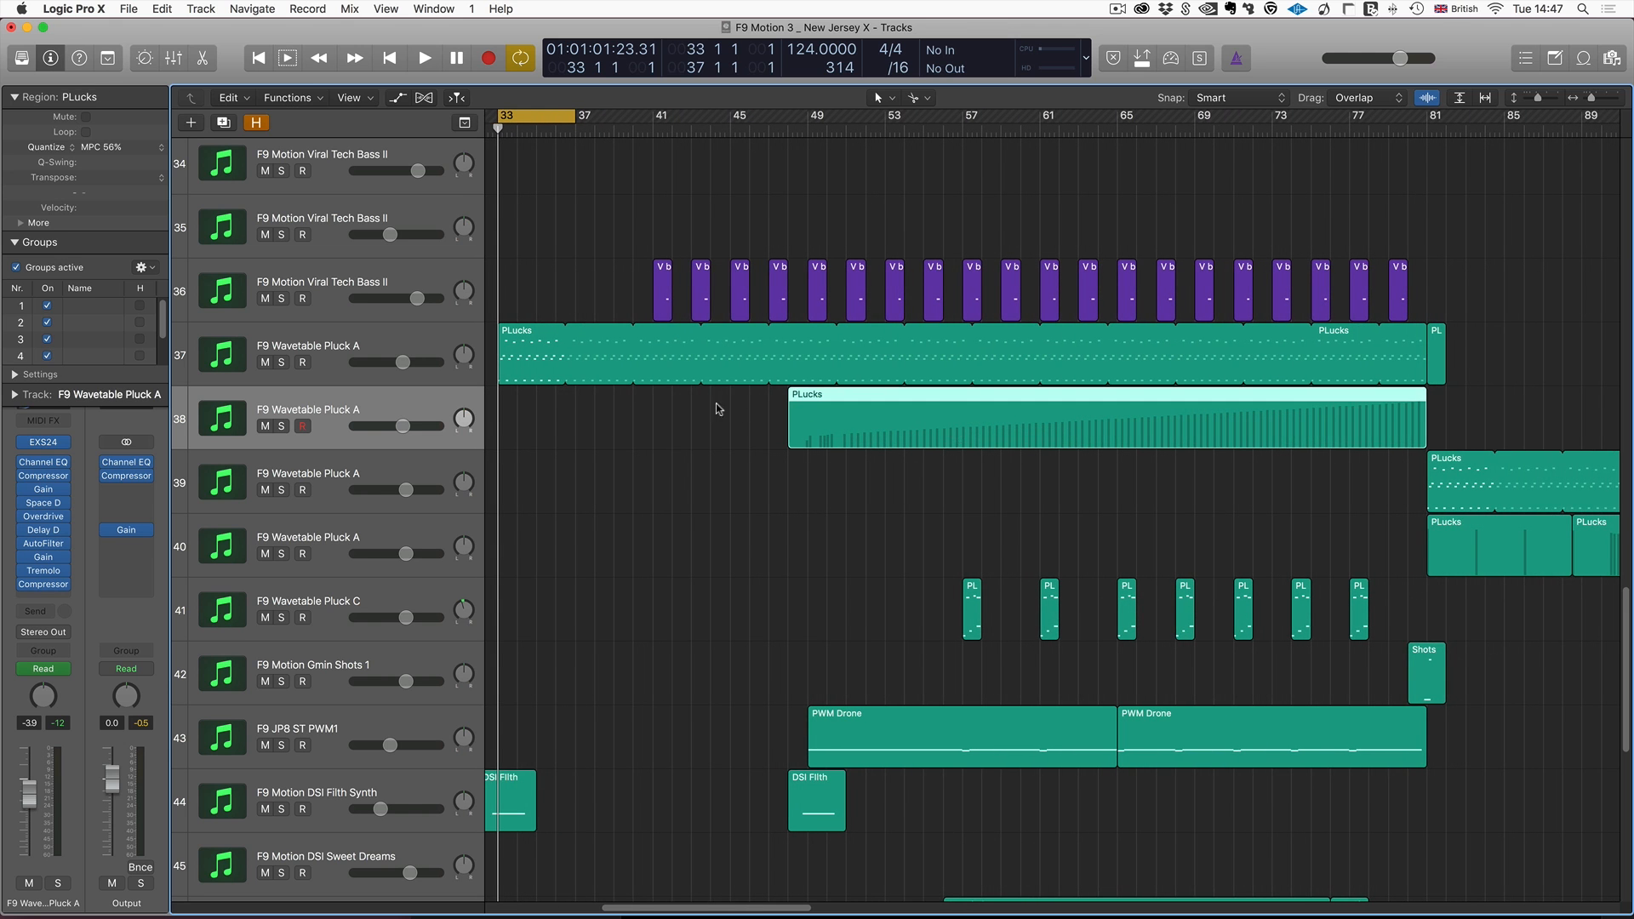
{"action": "left_click", "coordinate": [536, 378]}
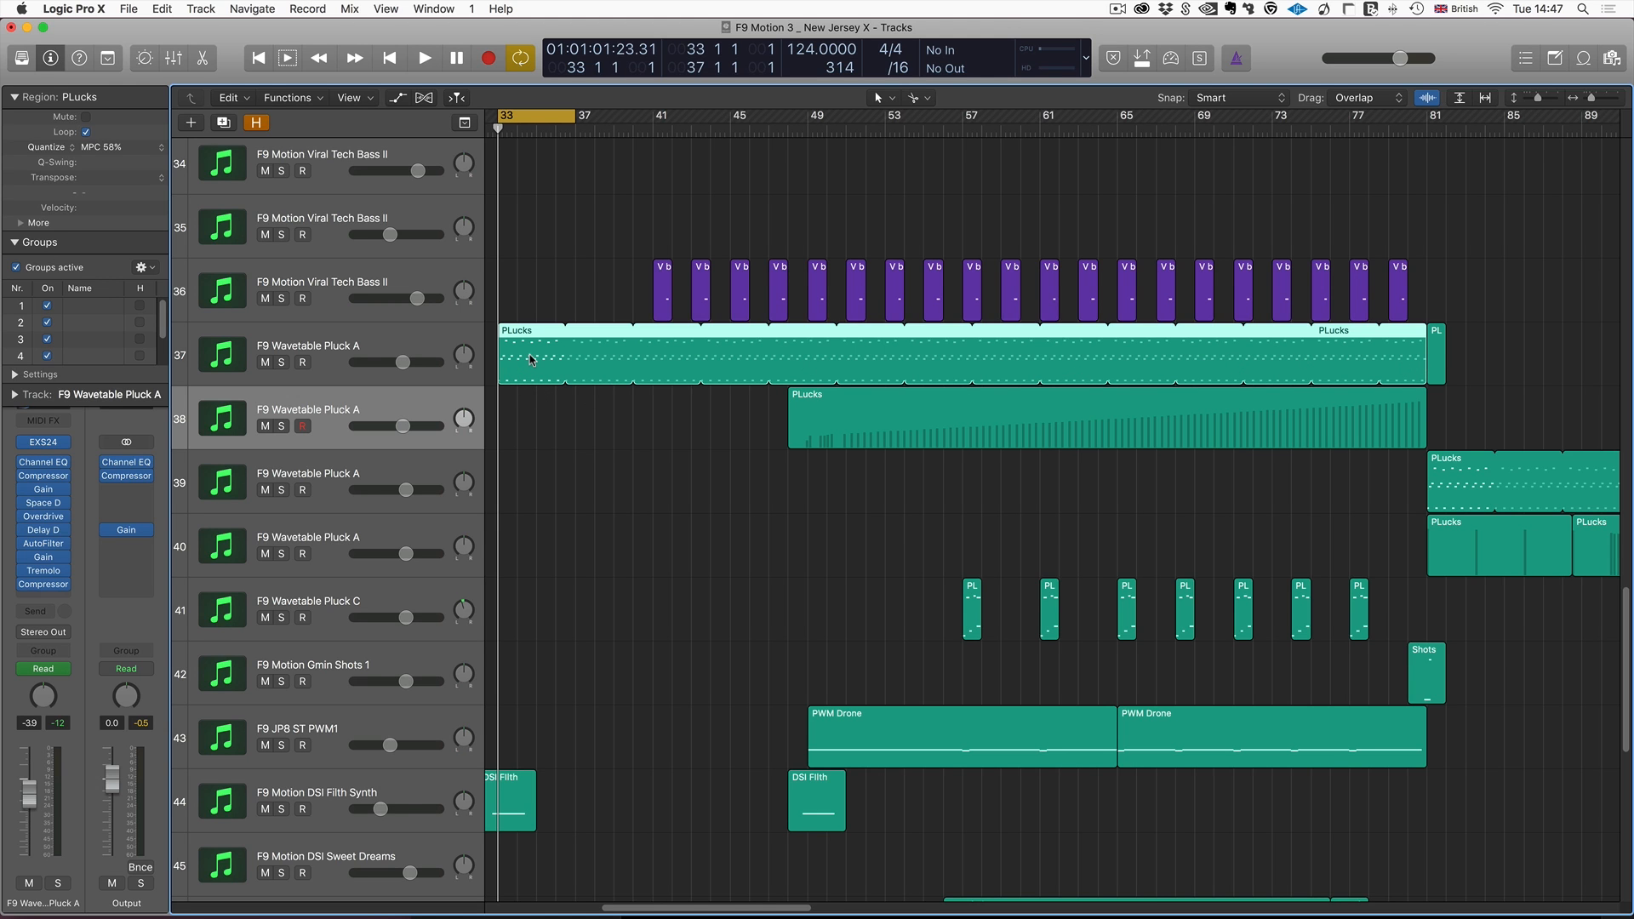
{"action": "left_click", "coordinate": [723, 415]}
{"action": "left_click", "coordinate": [887, 425]}
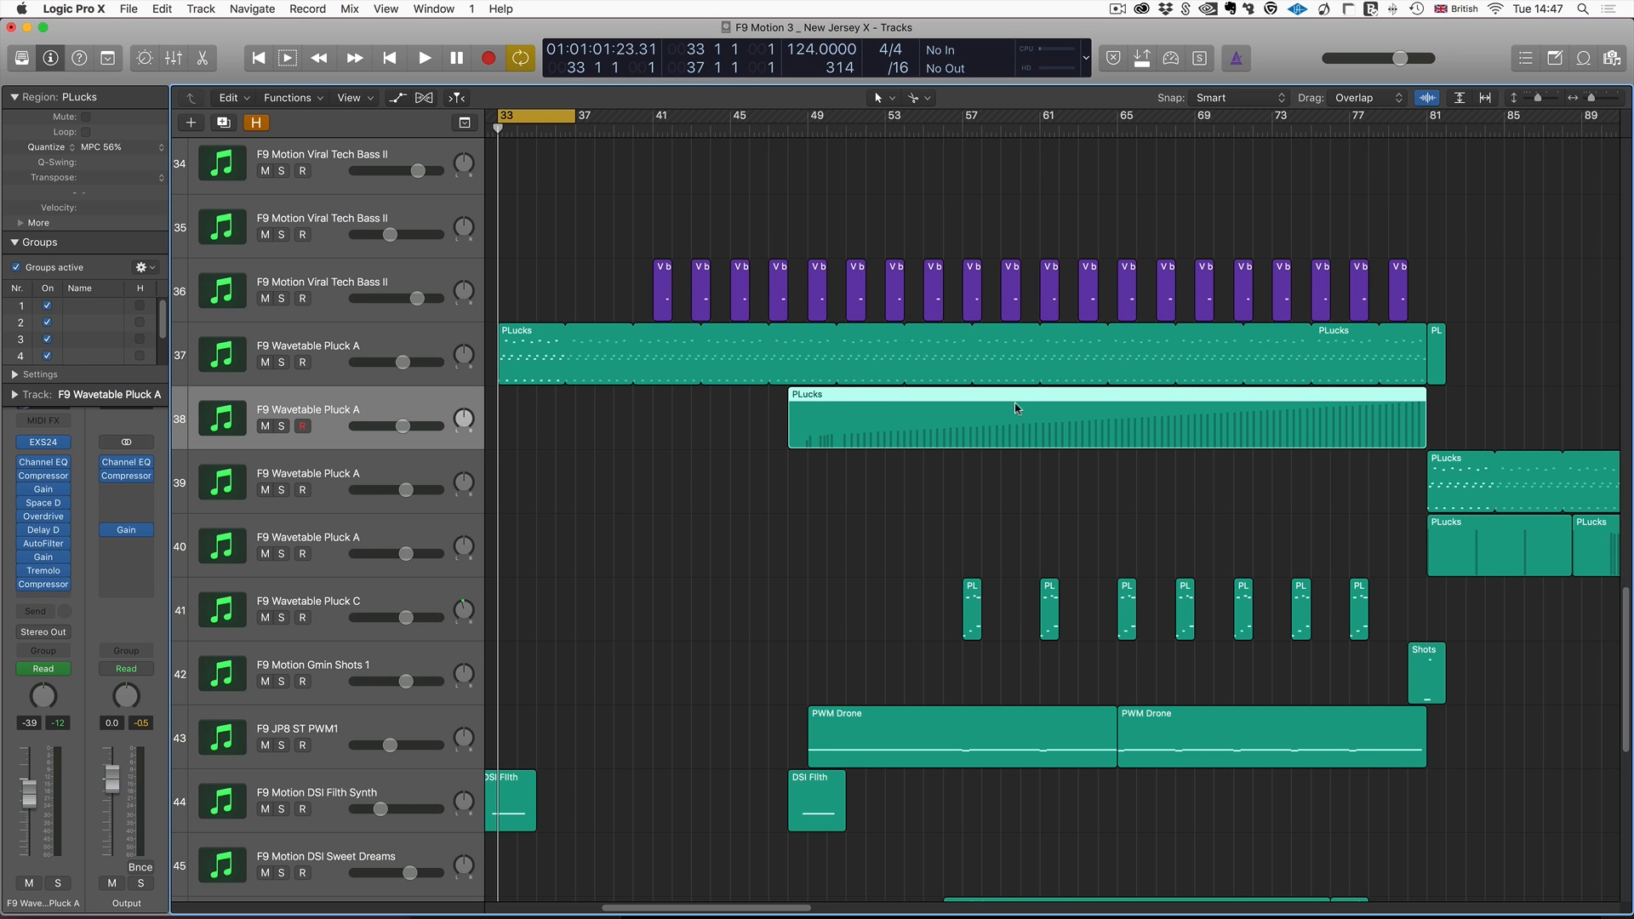
Audition the plucks with the cycle range set from bar 49 to bar 78, and select F9 Wavetable Pluck A track 37.
{"action": "scroll", "coordinate": [1197, 511], "scroll_direction": "right", "scroll_amount": 5}
{"action": "left_click", "coordinate": [911, 521]}
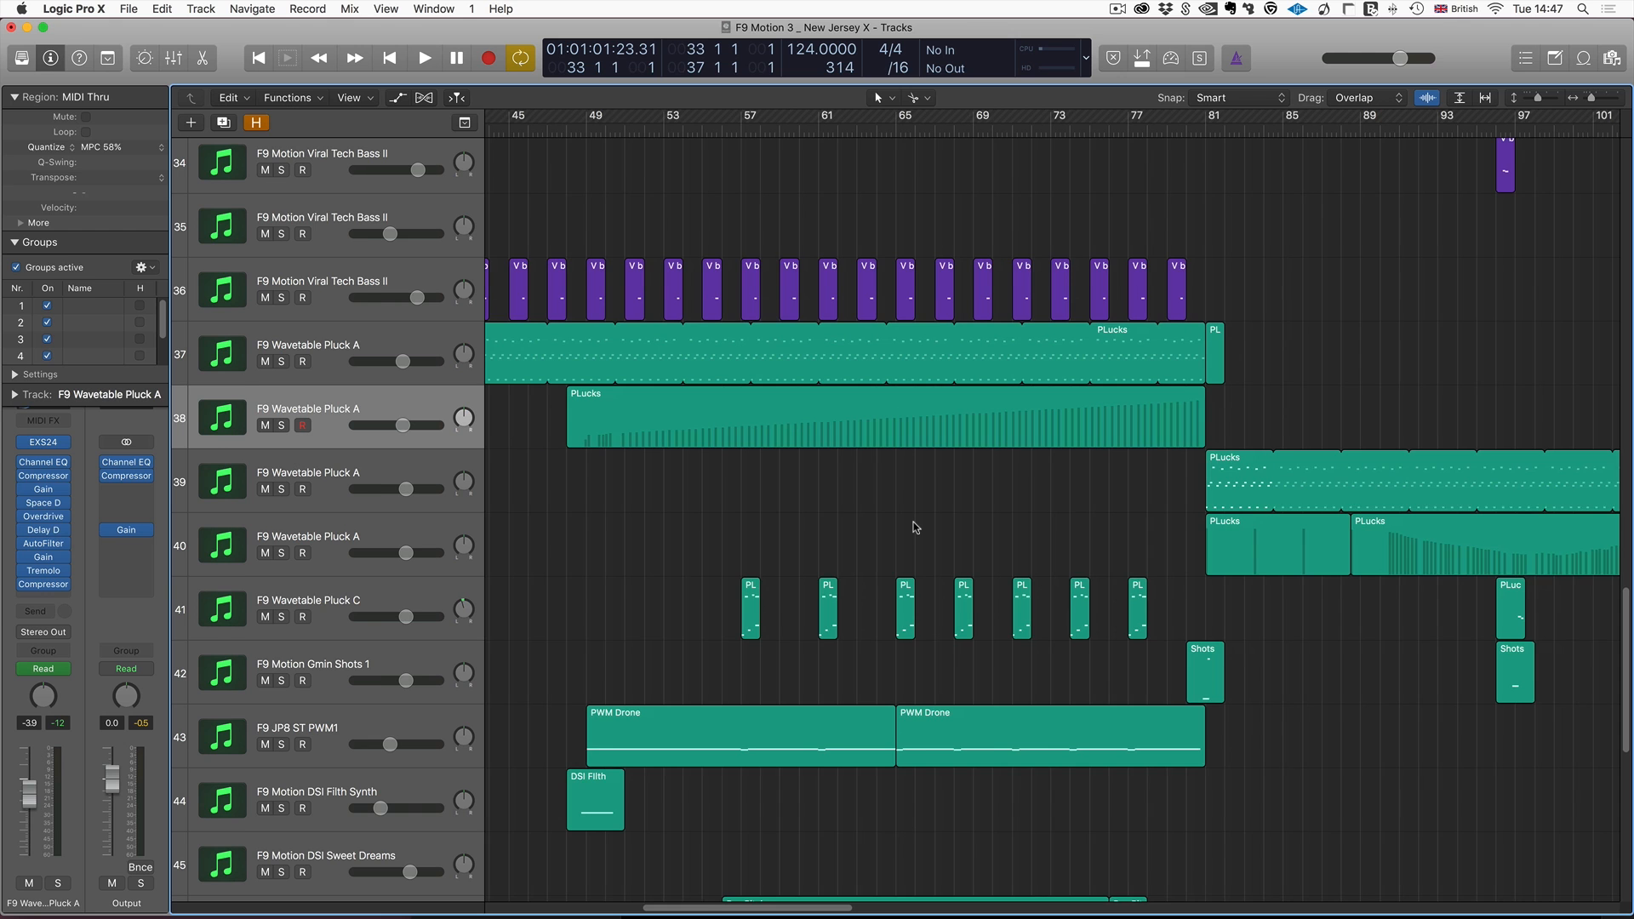
{"action": "scroll", "coordinate": [915, 526], "scroll_direction": "right", "scroll_amount": 2}
{"action": "left_click_drag", "start_coordinate": [525, 119], "coordinate": [1098, 128]}
{"action": "key", "text": "space"}
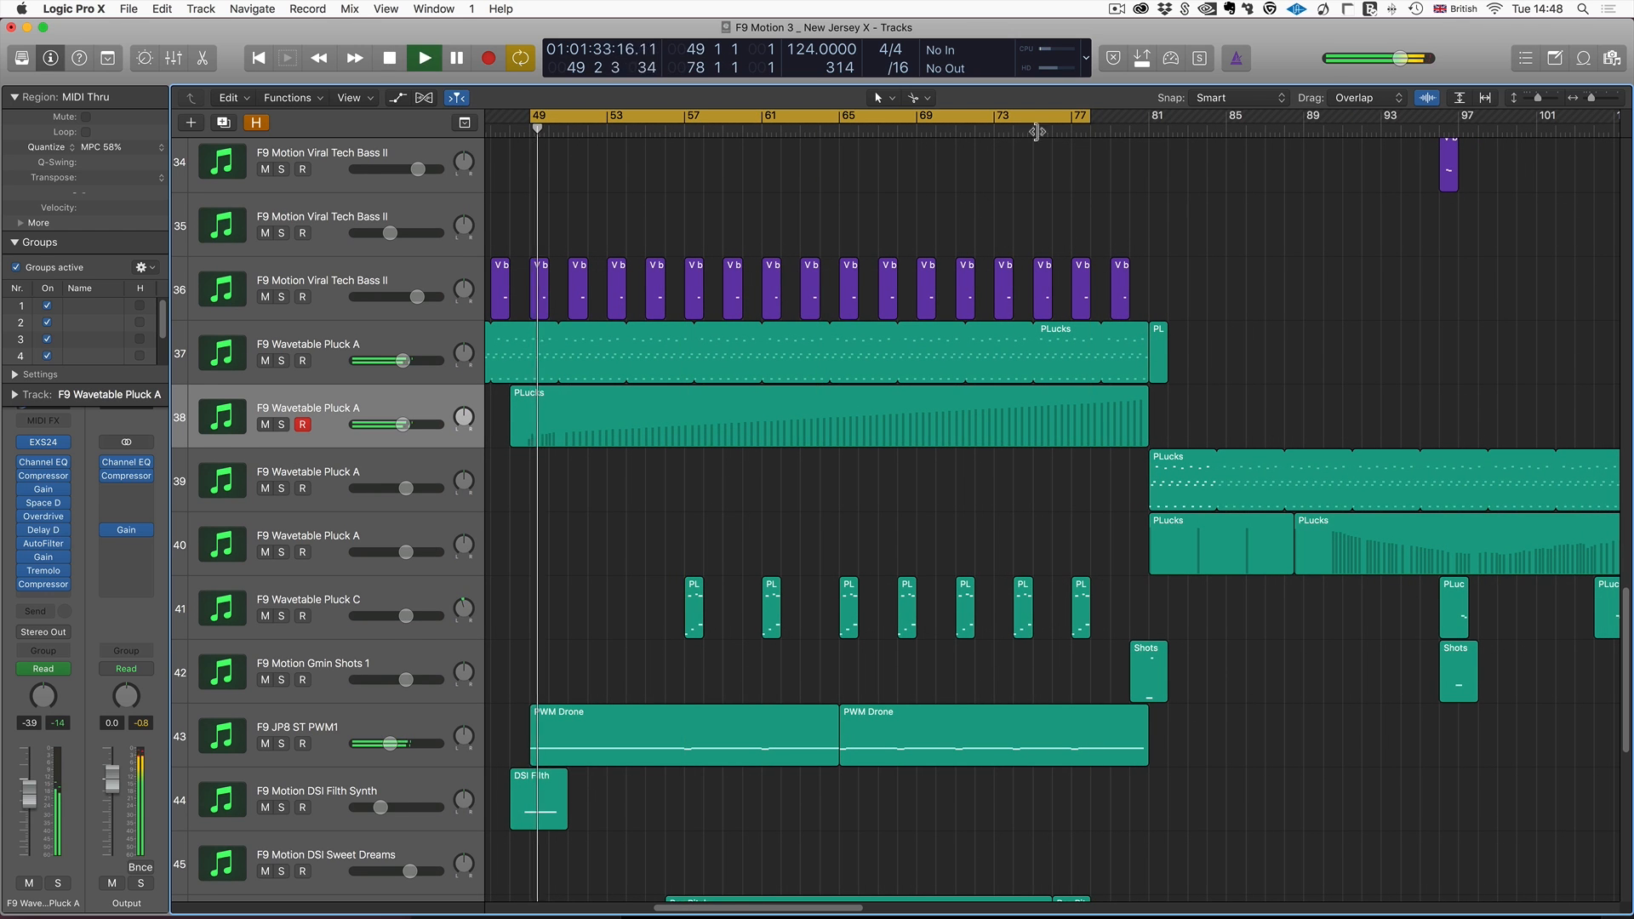
{"action": "left_click", "coordinate": [320, 341]}
{"action": "scroll", "coordinate": [320, 341], "scroll_direction": "left", "scroll_amount": 5}
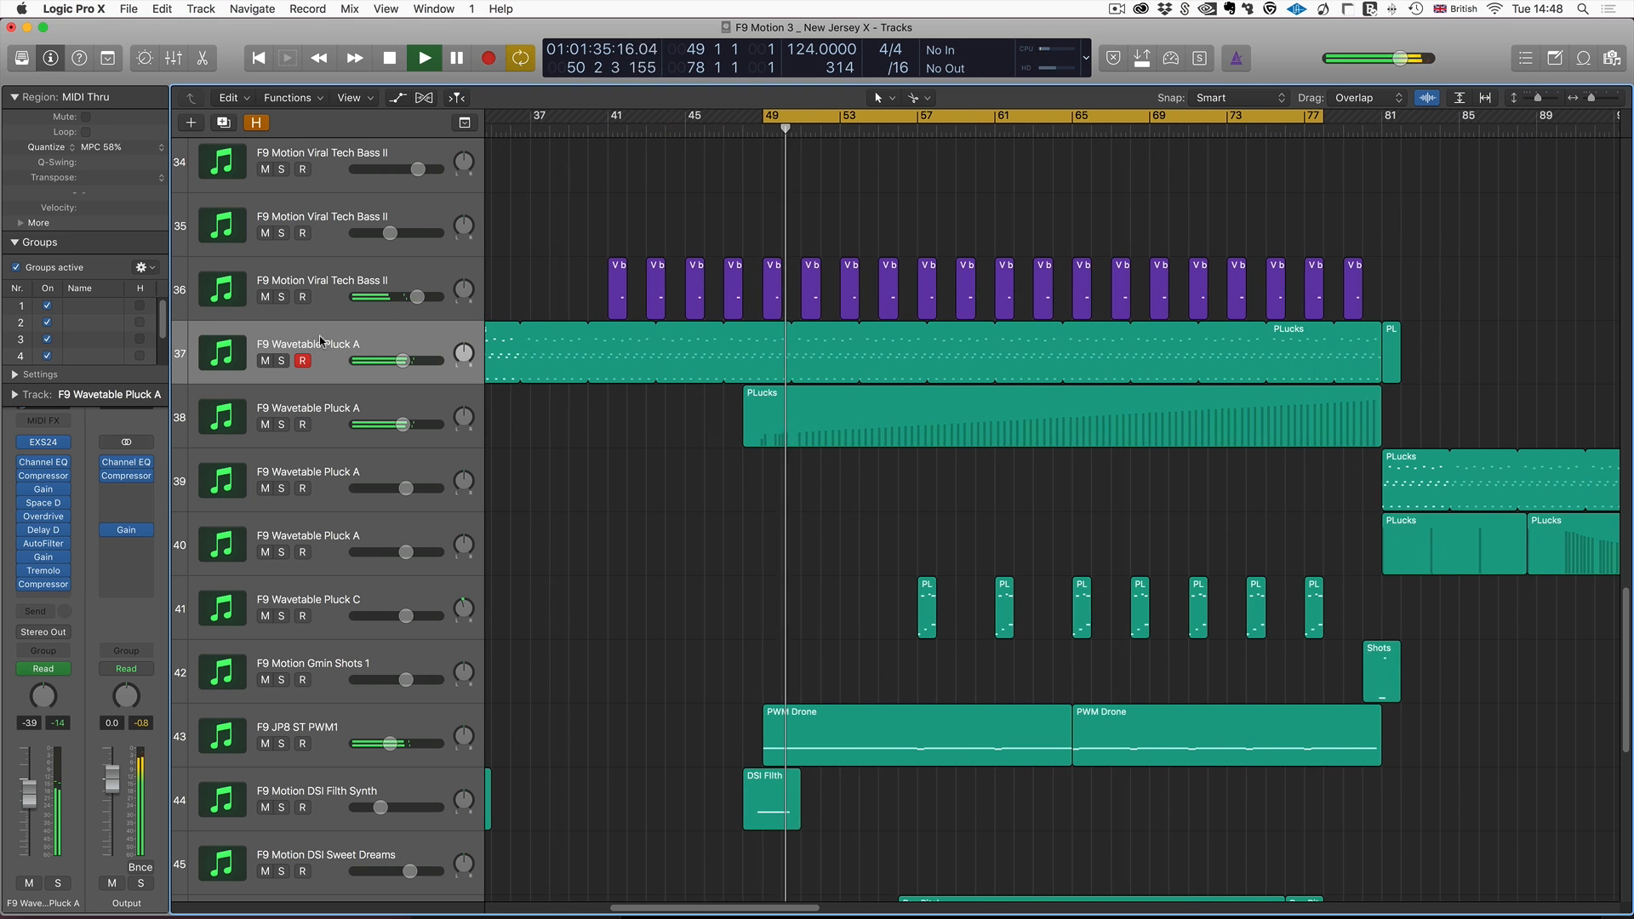
{"action": "key", "text": "space"}
{"action": "scroll", "coordinate": [559, 183], "scroll_direction": "left", "scroll_amount": 2}
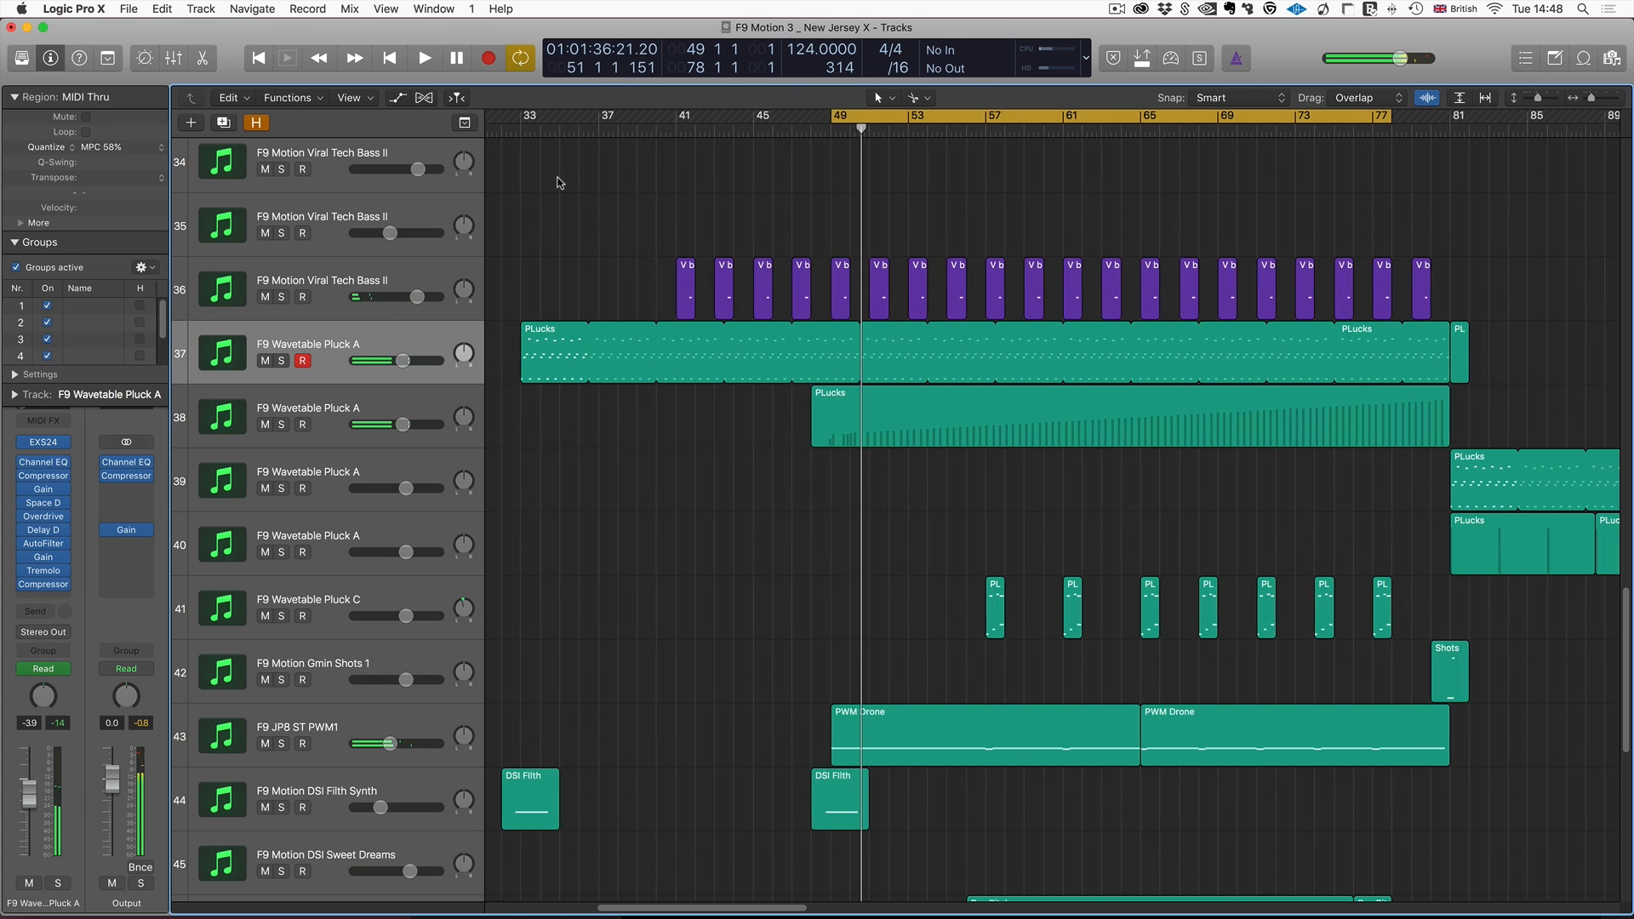
Set the cycle range from bar 33 to bar 60 and briefly audition the first plucks.
{"action": "left_click_drag", "start_coordinate": [527, 120], "coordinate": [1046, 158]}
{"action": "key", "text": "space"}
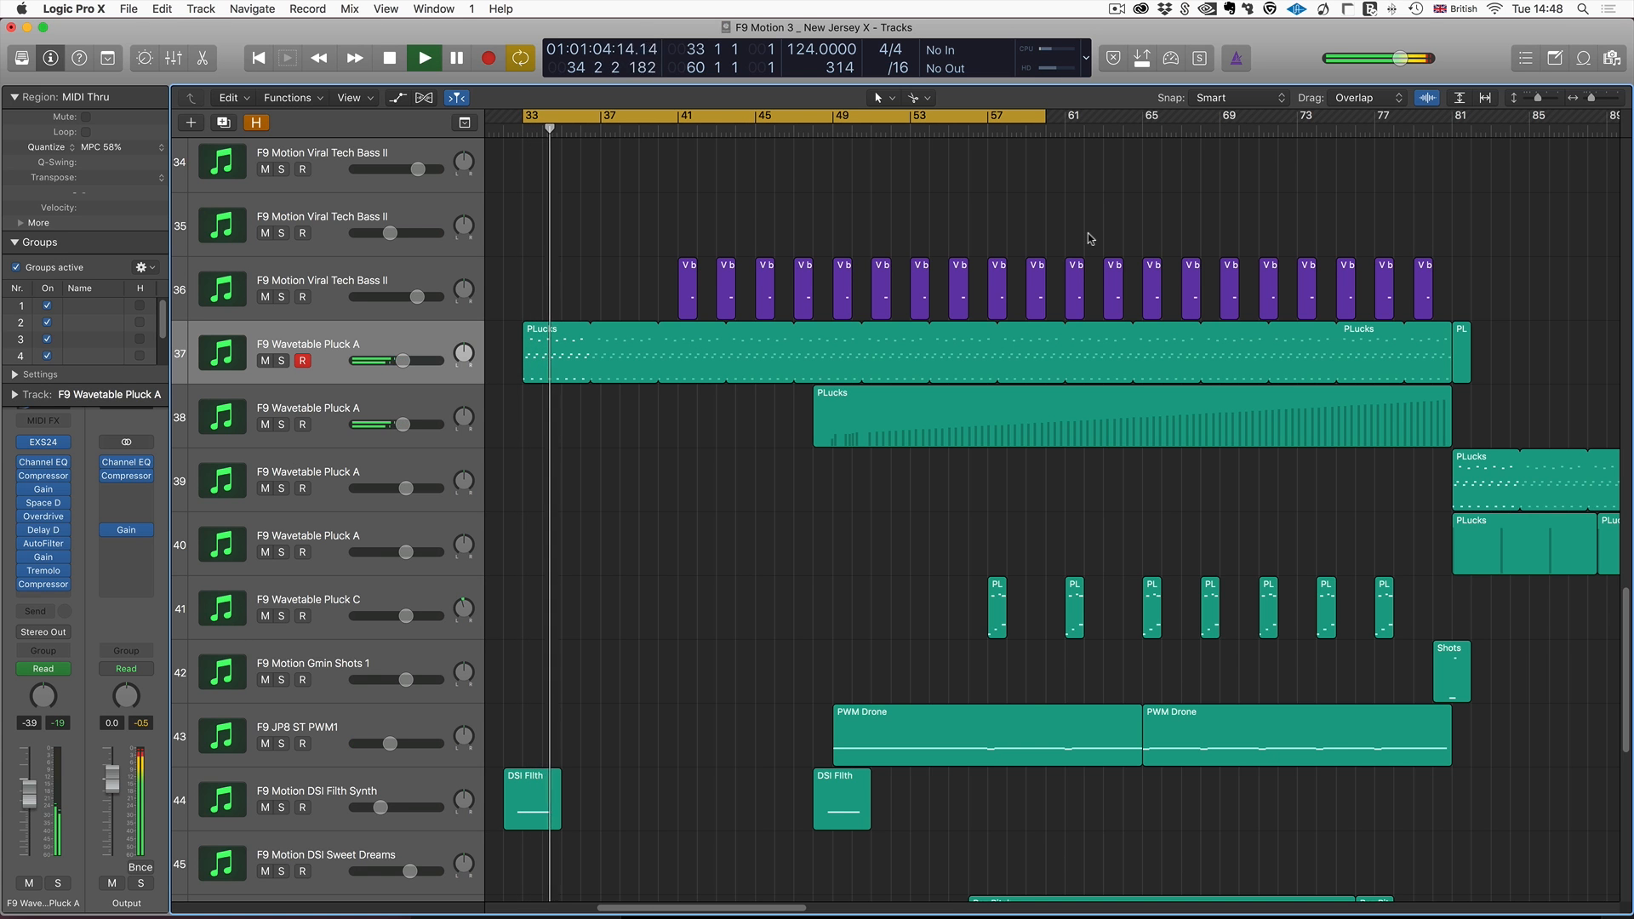
{"action": "key", "text": "space"}
Set the cycle range from bar 81 to bar 104 and start playback of the plucks on tracks 39 and 40.
{"action": "scroll", "coordinate": [1098, 367], "scroll_direction": "right", "scroll_amount": 1}
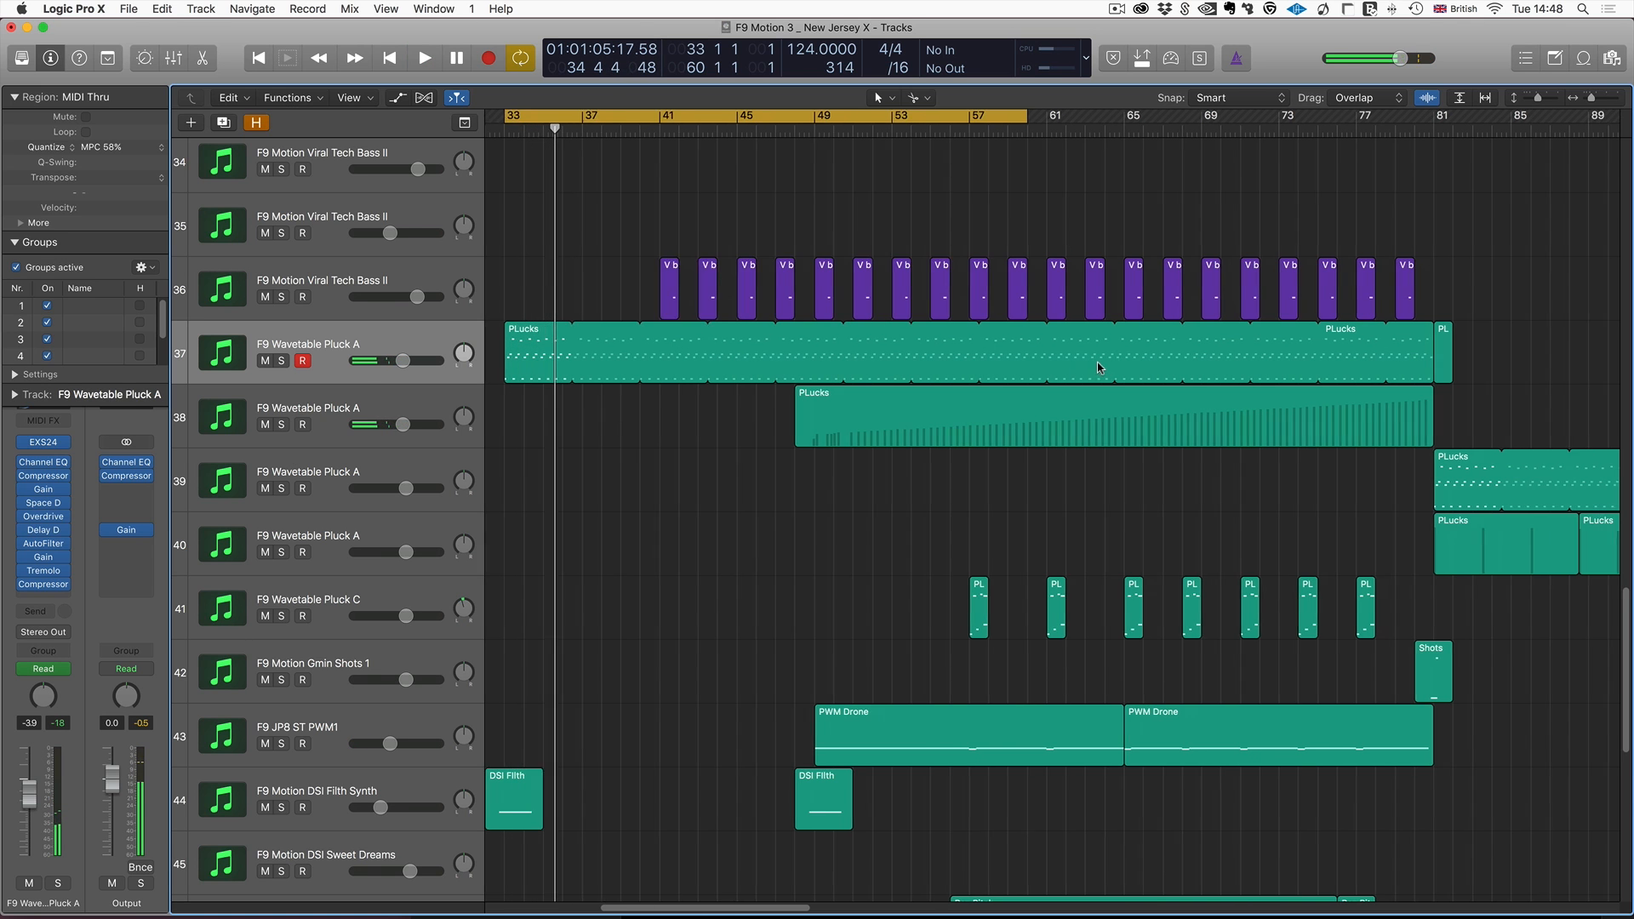
{"action": "scroll", "coordinate": [1097, 368], "scroll_direction": "right", "scroll_amount": 10}
{"action": "left_click_drag", "start_coordinate": [939, 127], "coordinate": [1372, 128]}
{"action": "key", "text": "space"}
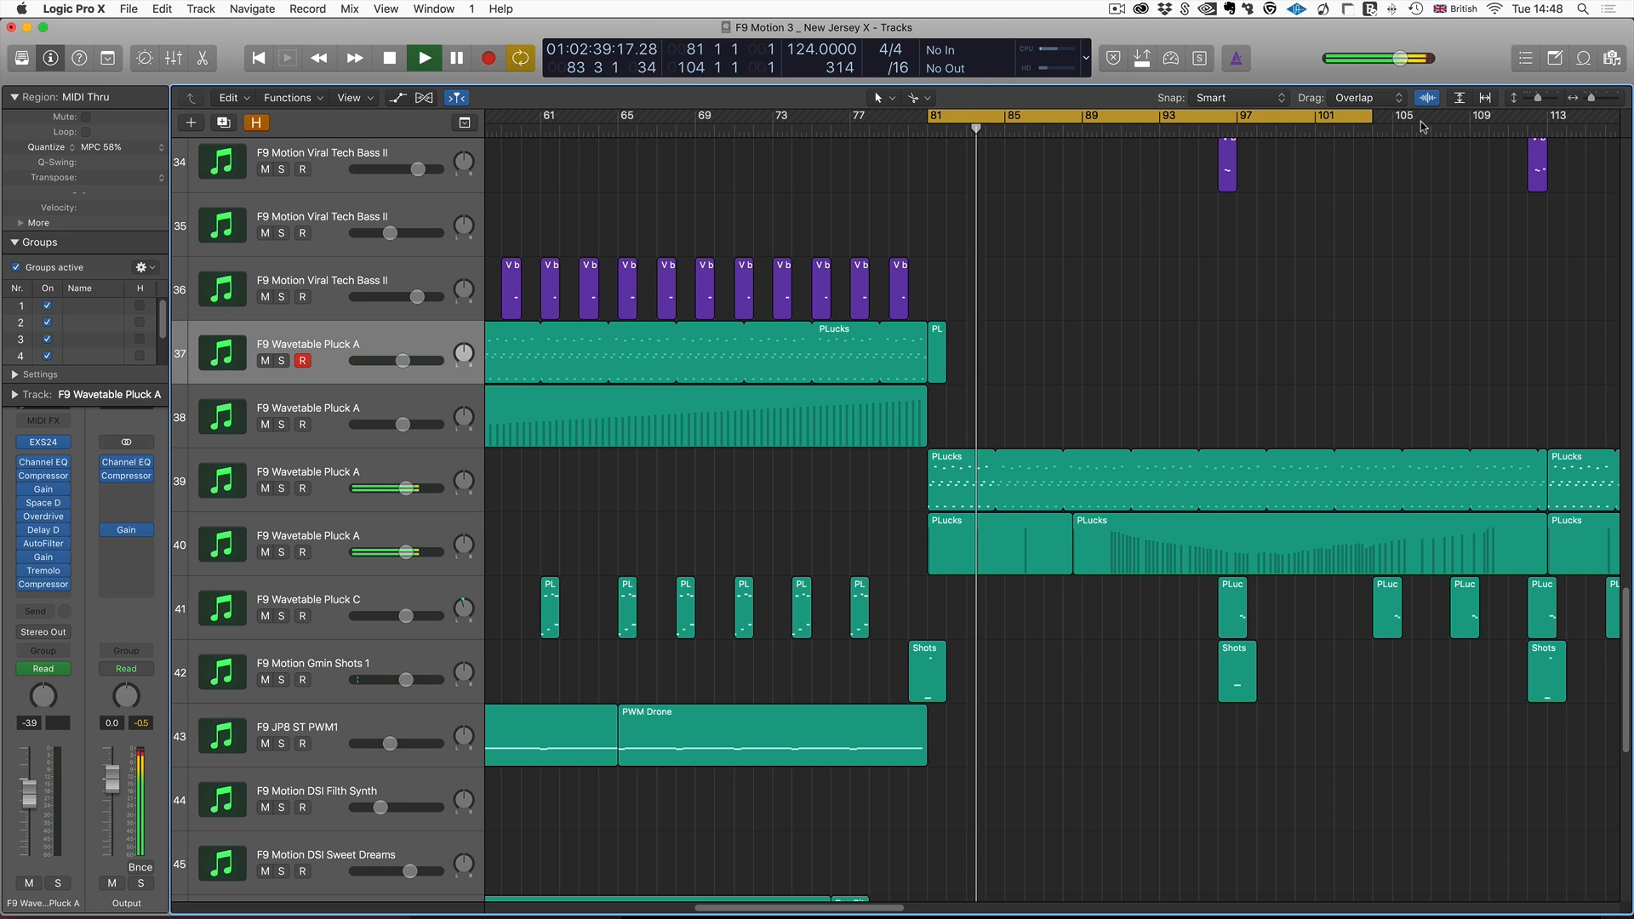
Stop playback with the playhead at bar 81 and select F9 Wavetable Pluck A track 39 with its PLucks region.
{"action": "key", "text": "Return"}
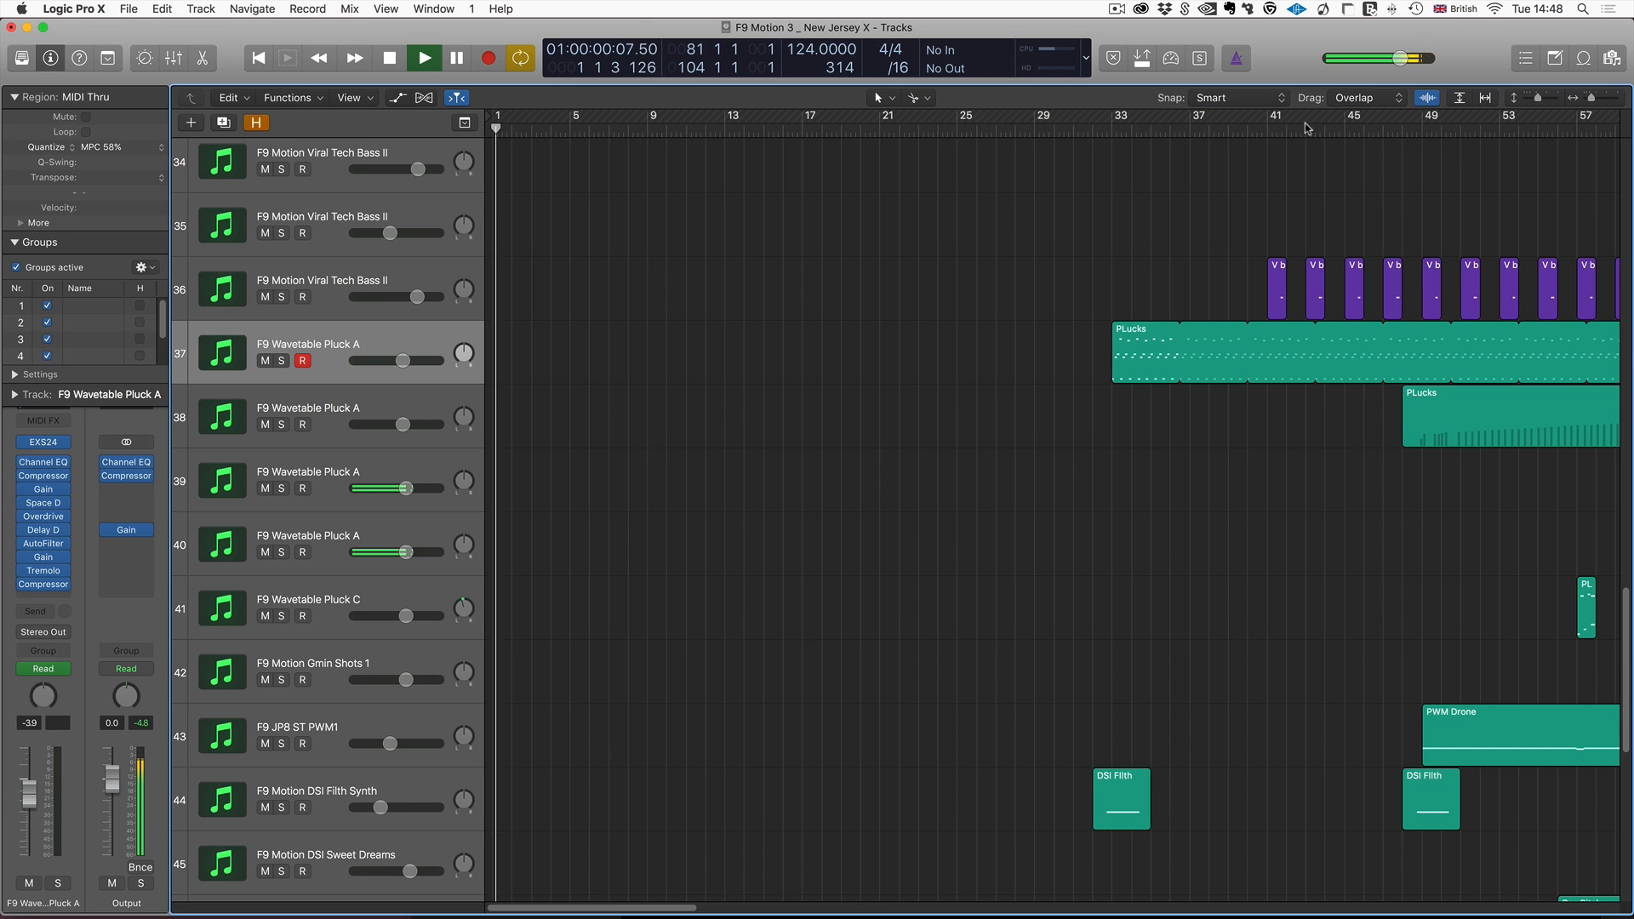
{"action": "scroll", "coordinate": [1092, 504], "scroll_direction": "right", "scroll_amount": 20}
{"action": "scroll", "coordinate": [1092, 503], "scroll_direction": "left", "scroll_amount": 4}
{"action": "scroll", "coordinate": [1089, 504], "scroll_direction": "left", "scroll_amount": 6}
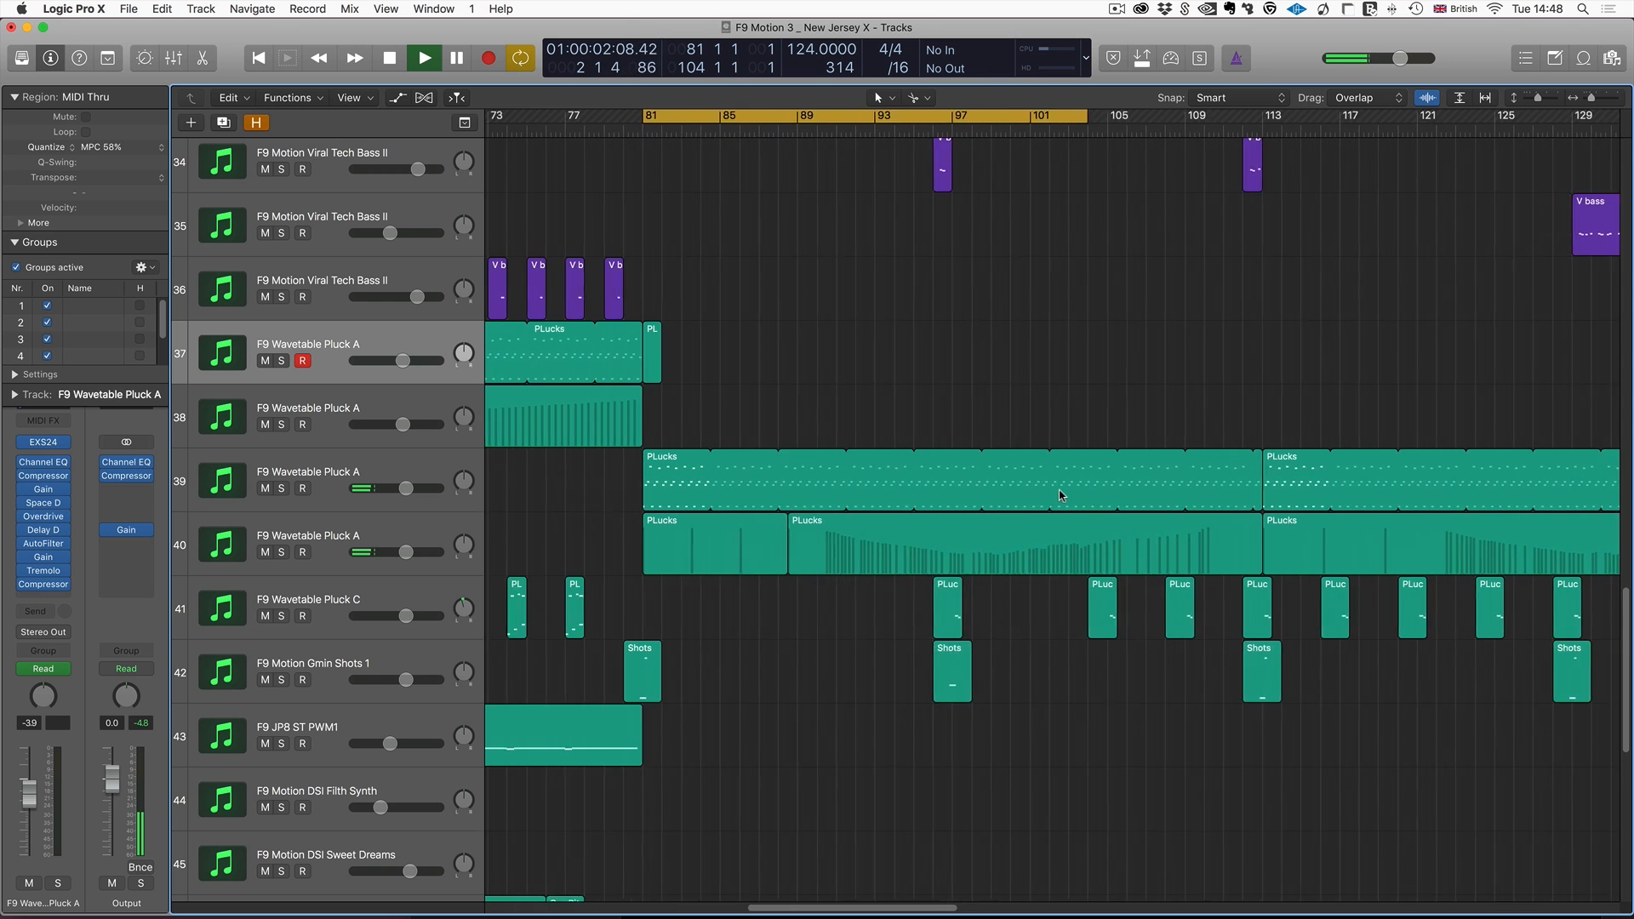
{"action": "scroll", "coordinate": [923, 306], "scroll_direction": "right", "scroll_amount": 3}
{"action": "key", "text": "space"}
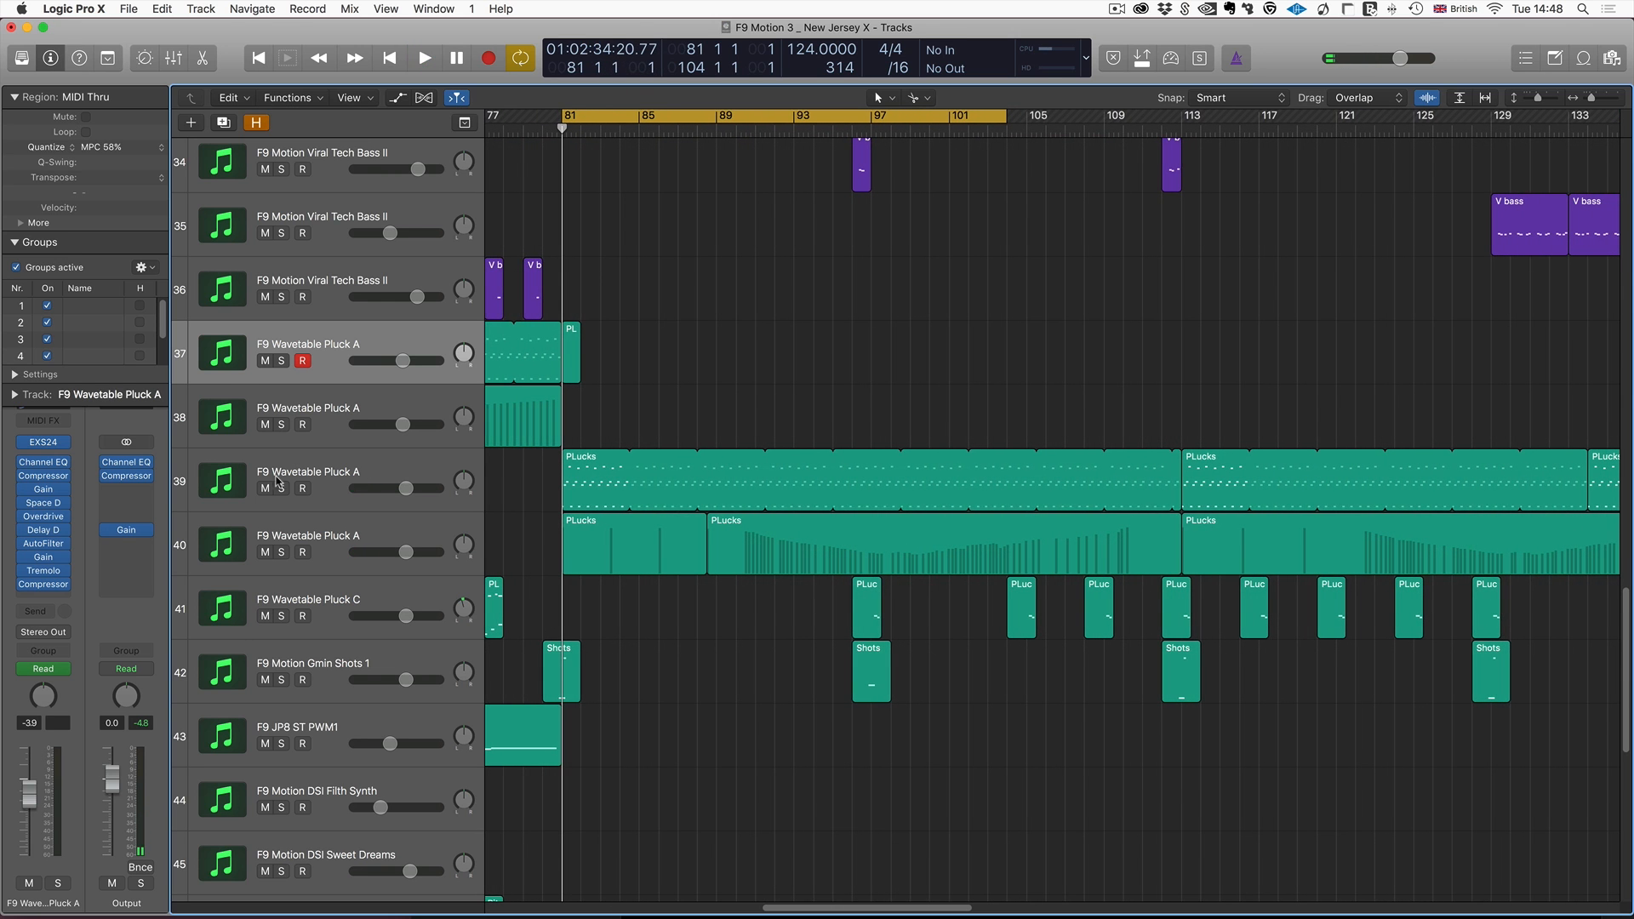
{"action": "left_click", "coordinate": [307, 472]}
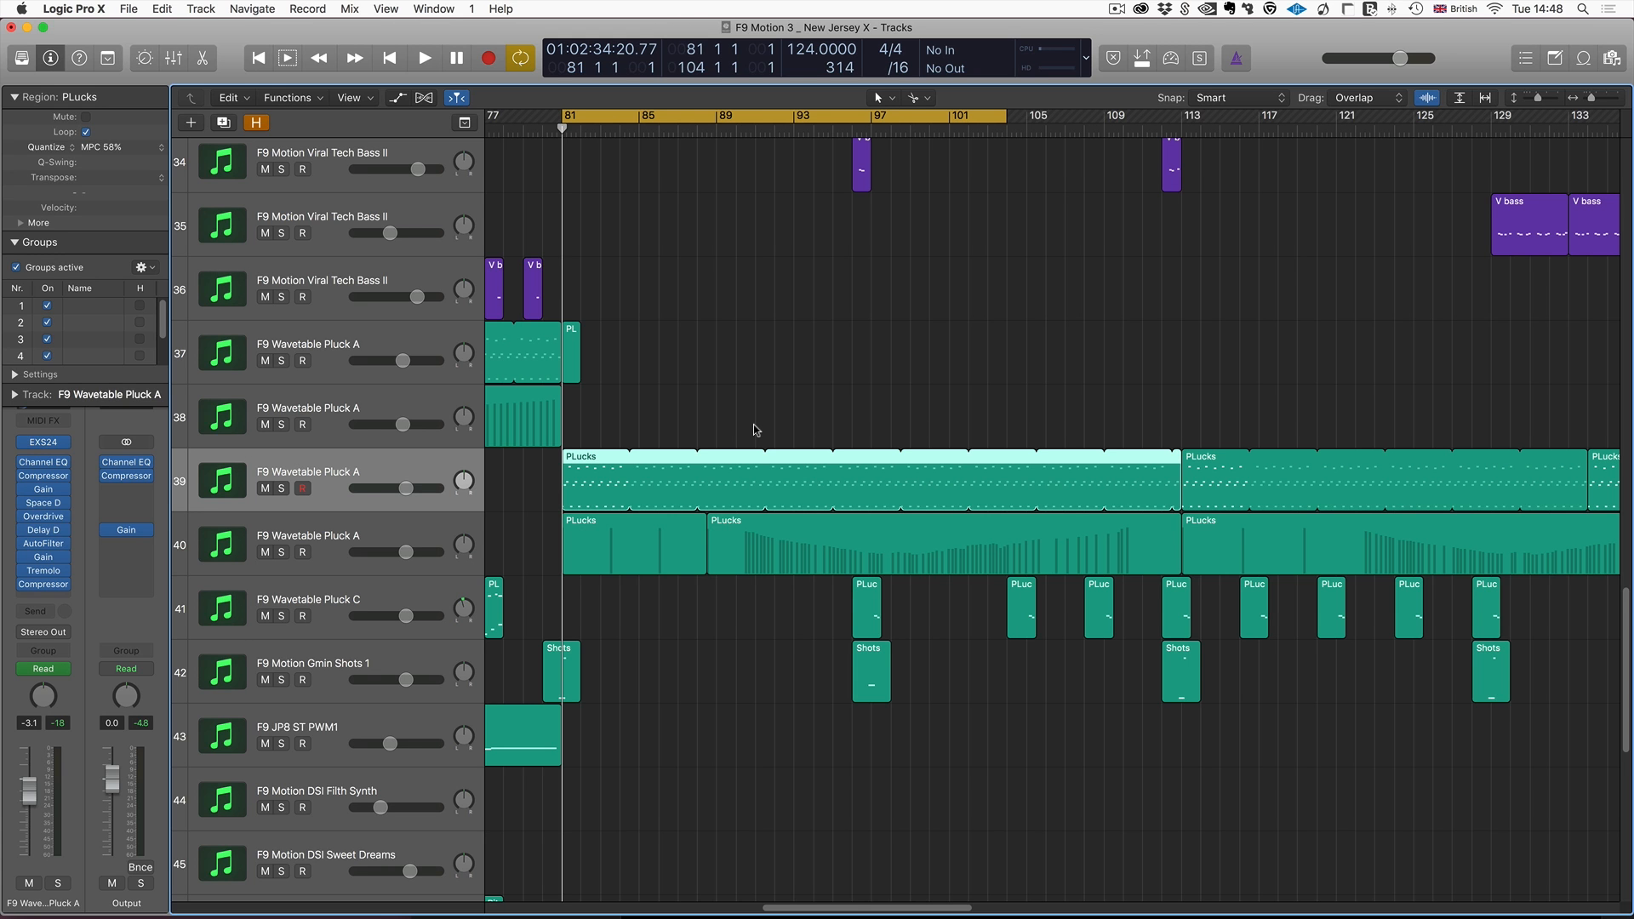
Solo the Claps region on F9 Machine Claps Short track 8 and audition it from bar 47.
{"action": "scroll", "coordinate": [660, 295], "scroll_direction": "left", "scroll_amount": 5}
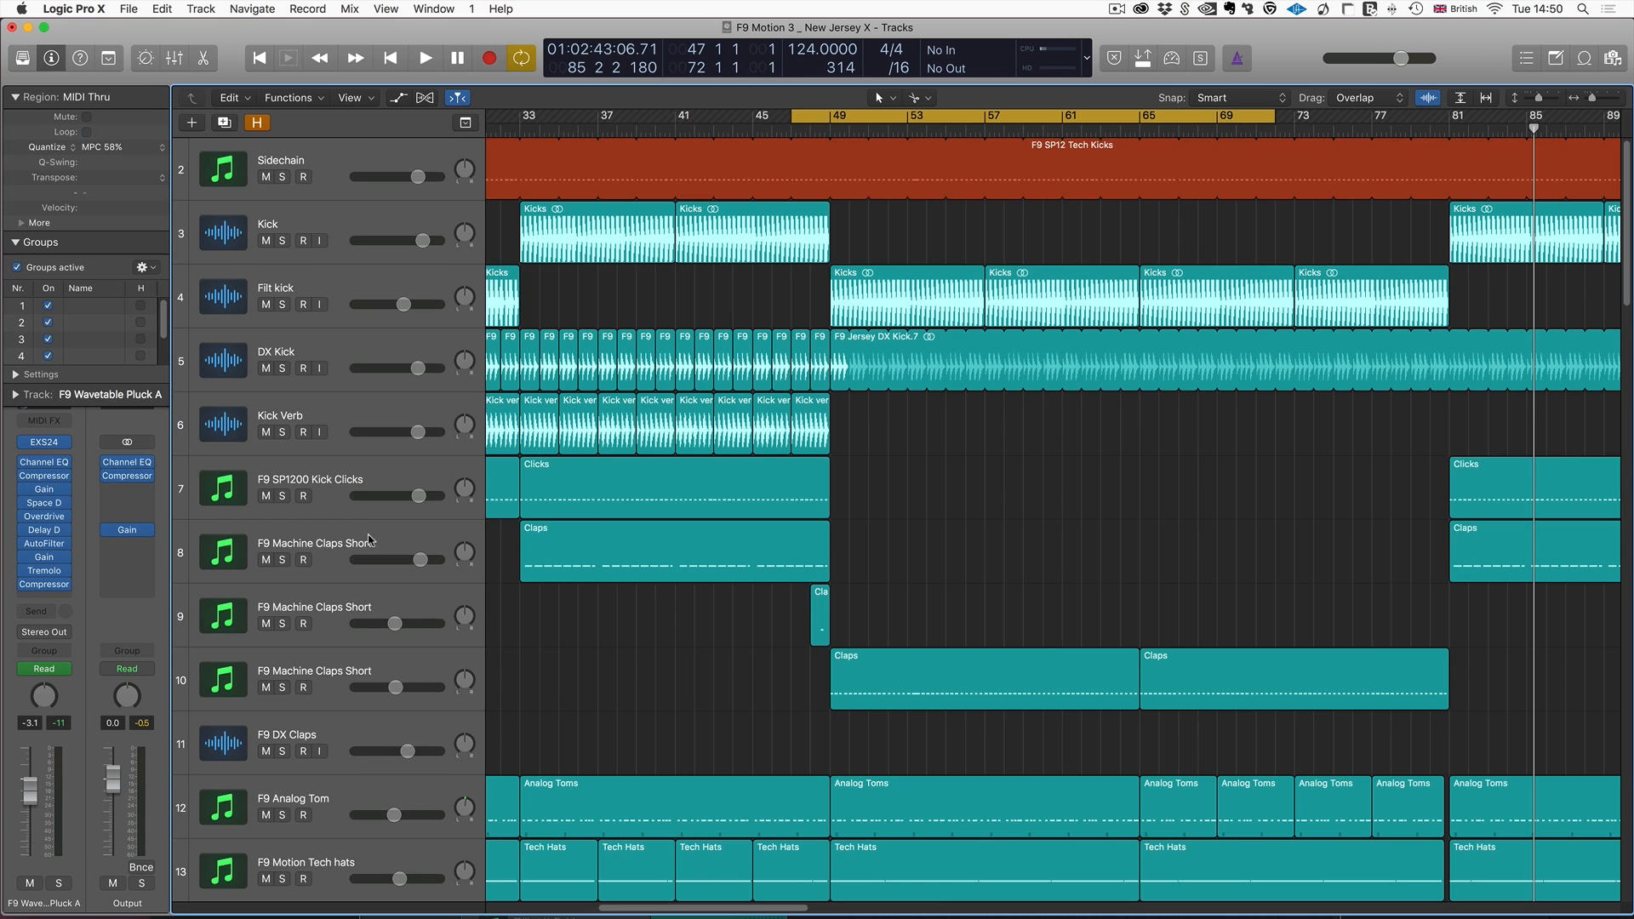
{"action": "left_click", "coordinate": [341, 545]}
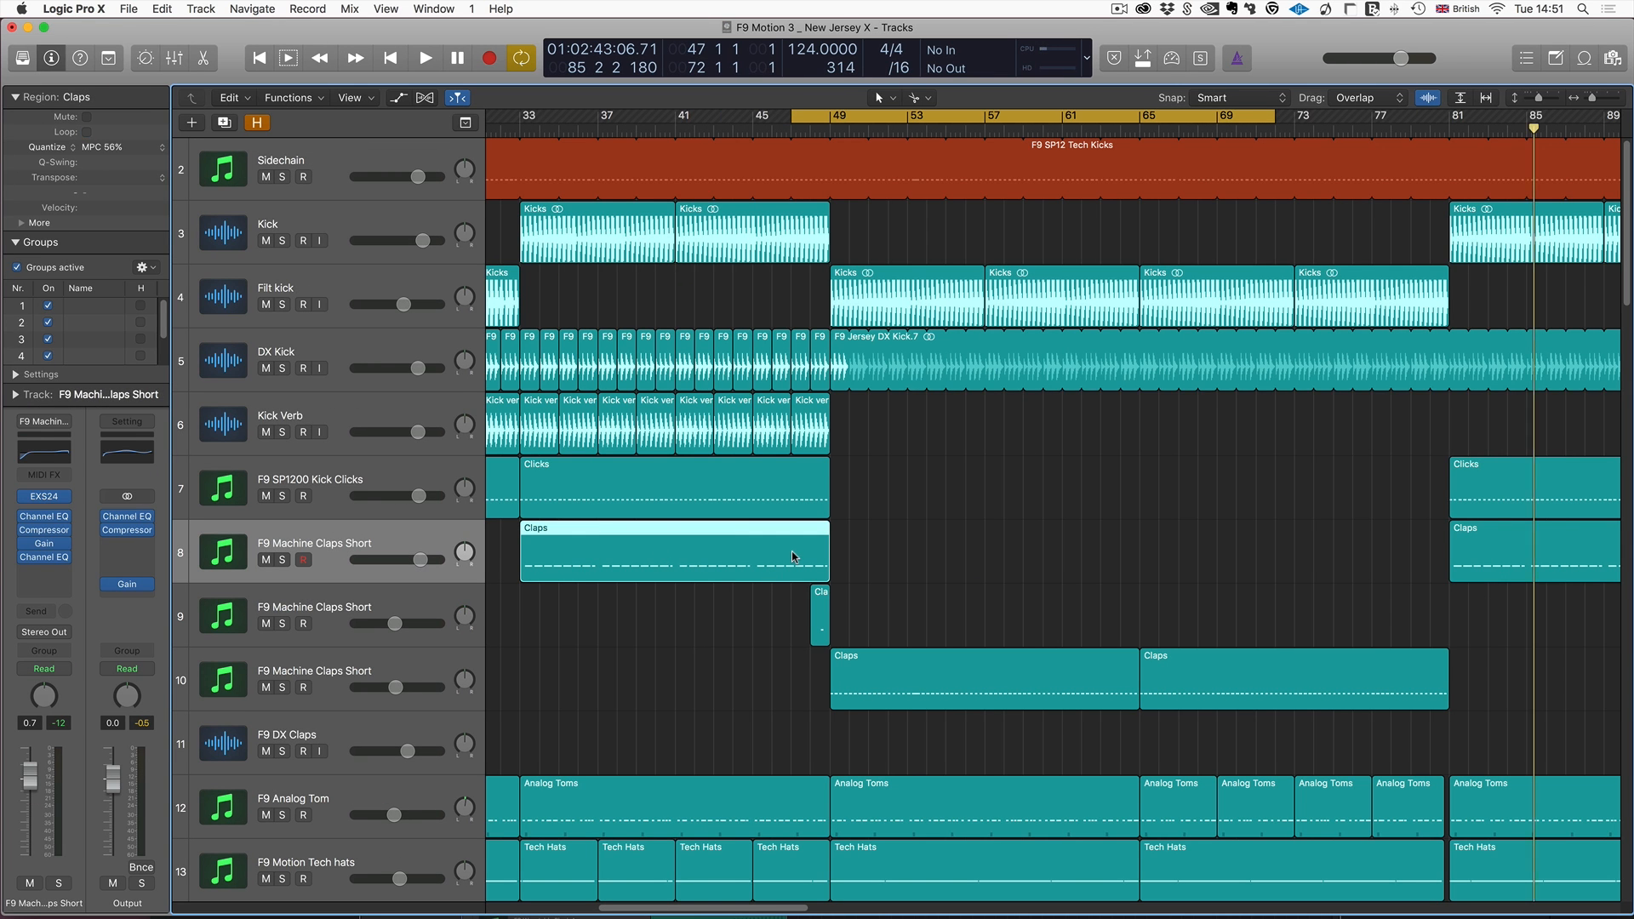
{"action": "key", "text": "ctrl+alt+s"}
{"action": "key", "text": "space"}
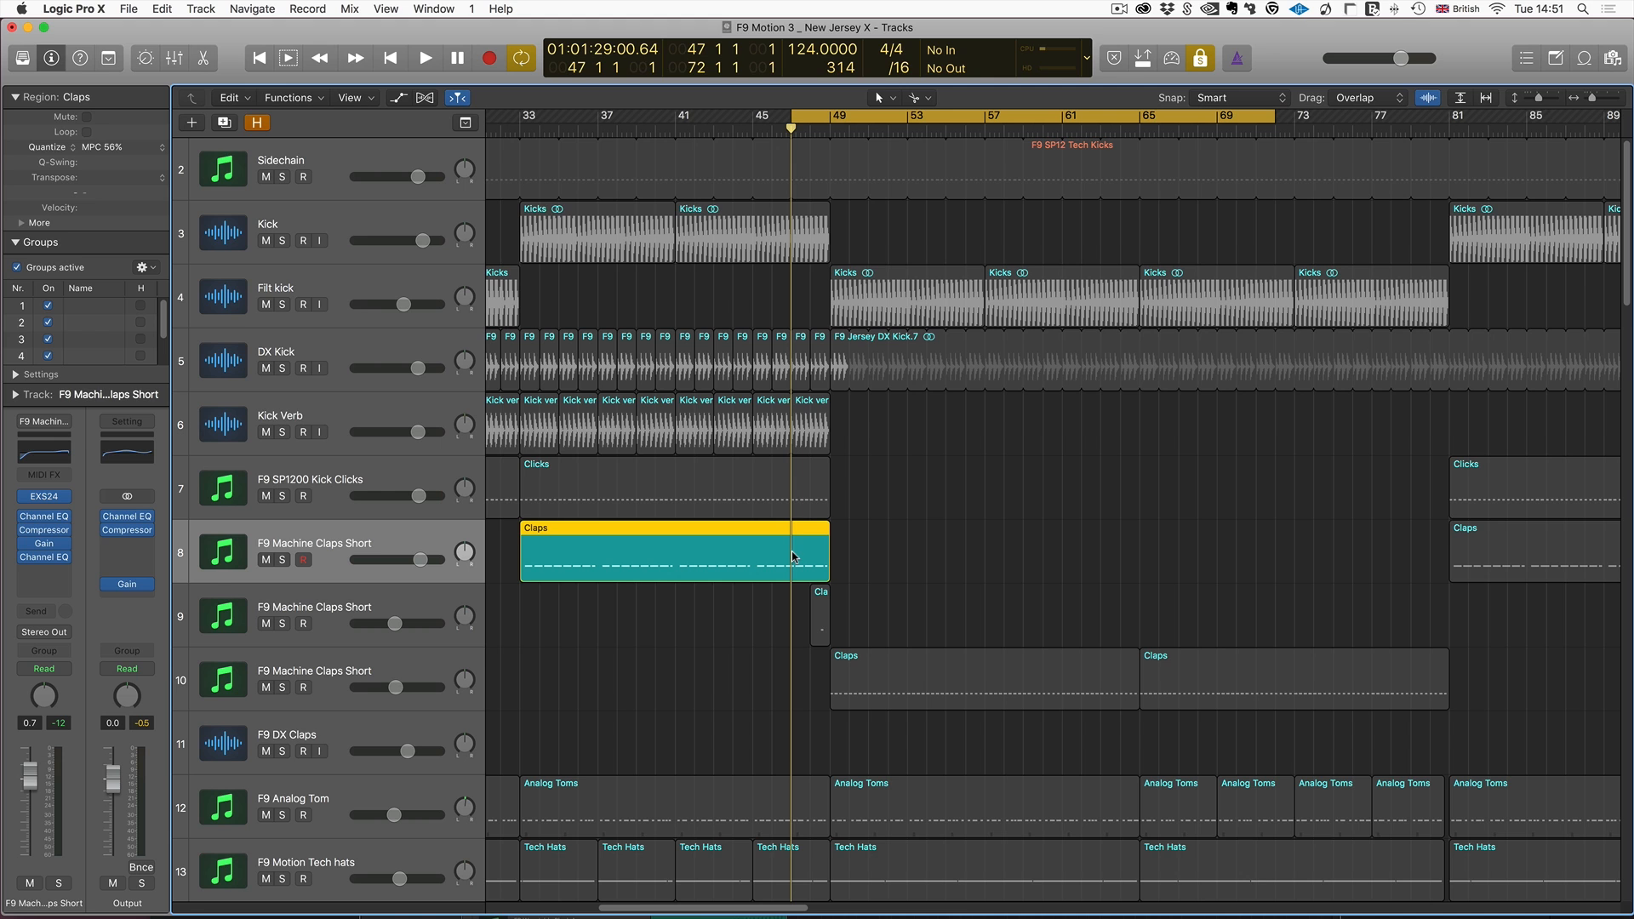
{"action": "key", "text": "space"}
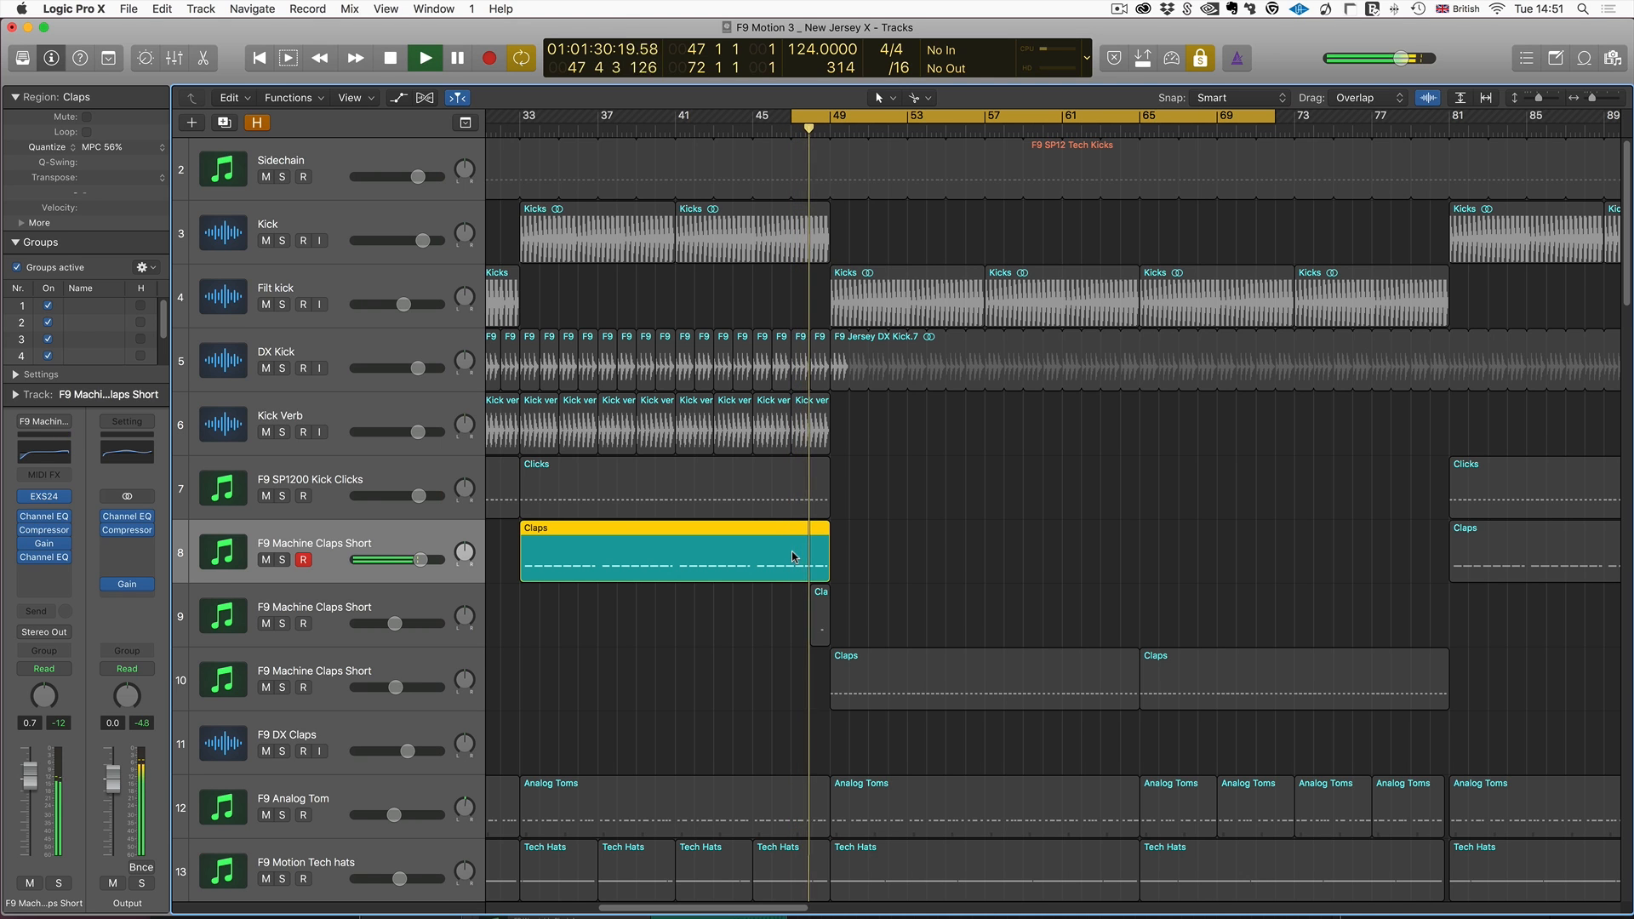
{"action": "key", "text": "space"}
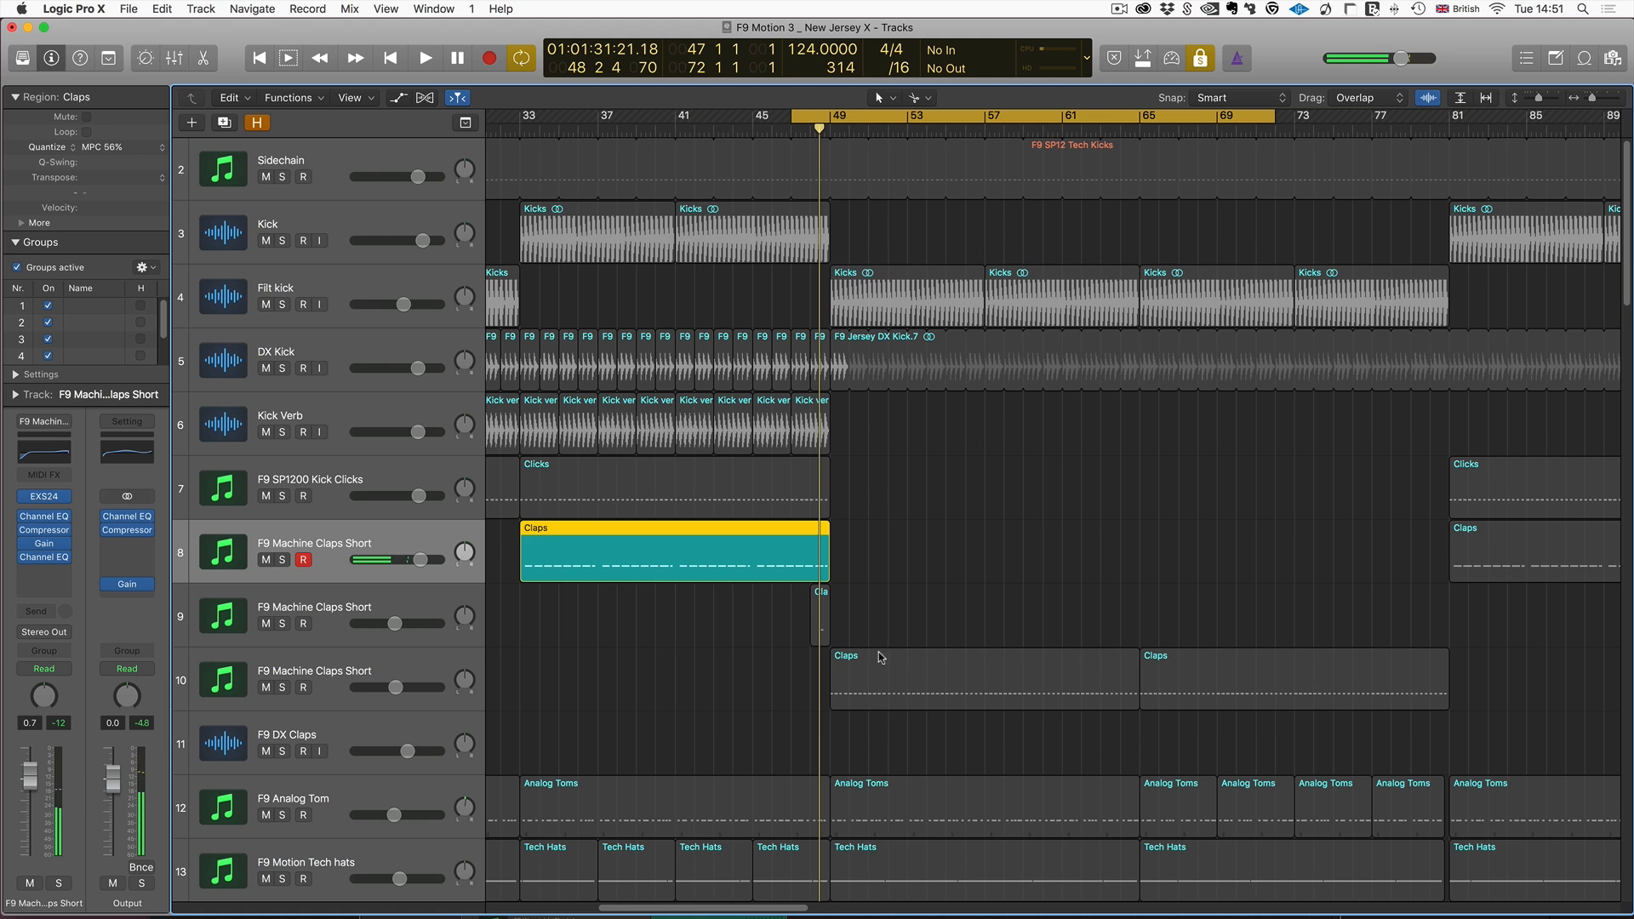
Audition the soloed Claps region on F9 Machine Claps Short track 10 with the cycle range set from bar 49 to bar 66.
{"action": "left_click", "coordinate": [917, 669]}
{"action": "left_click", "coordinate": [831, 121]}
{"action": "left_click_drag", "start_coordinate": [831, 120], "coordinate": [1159, 122]}
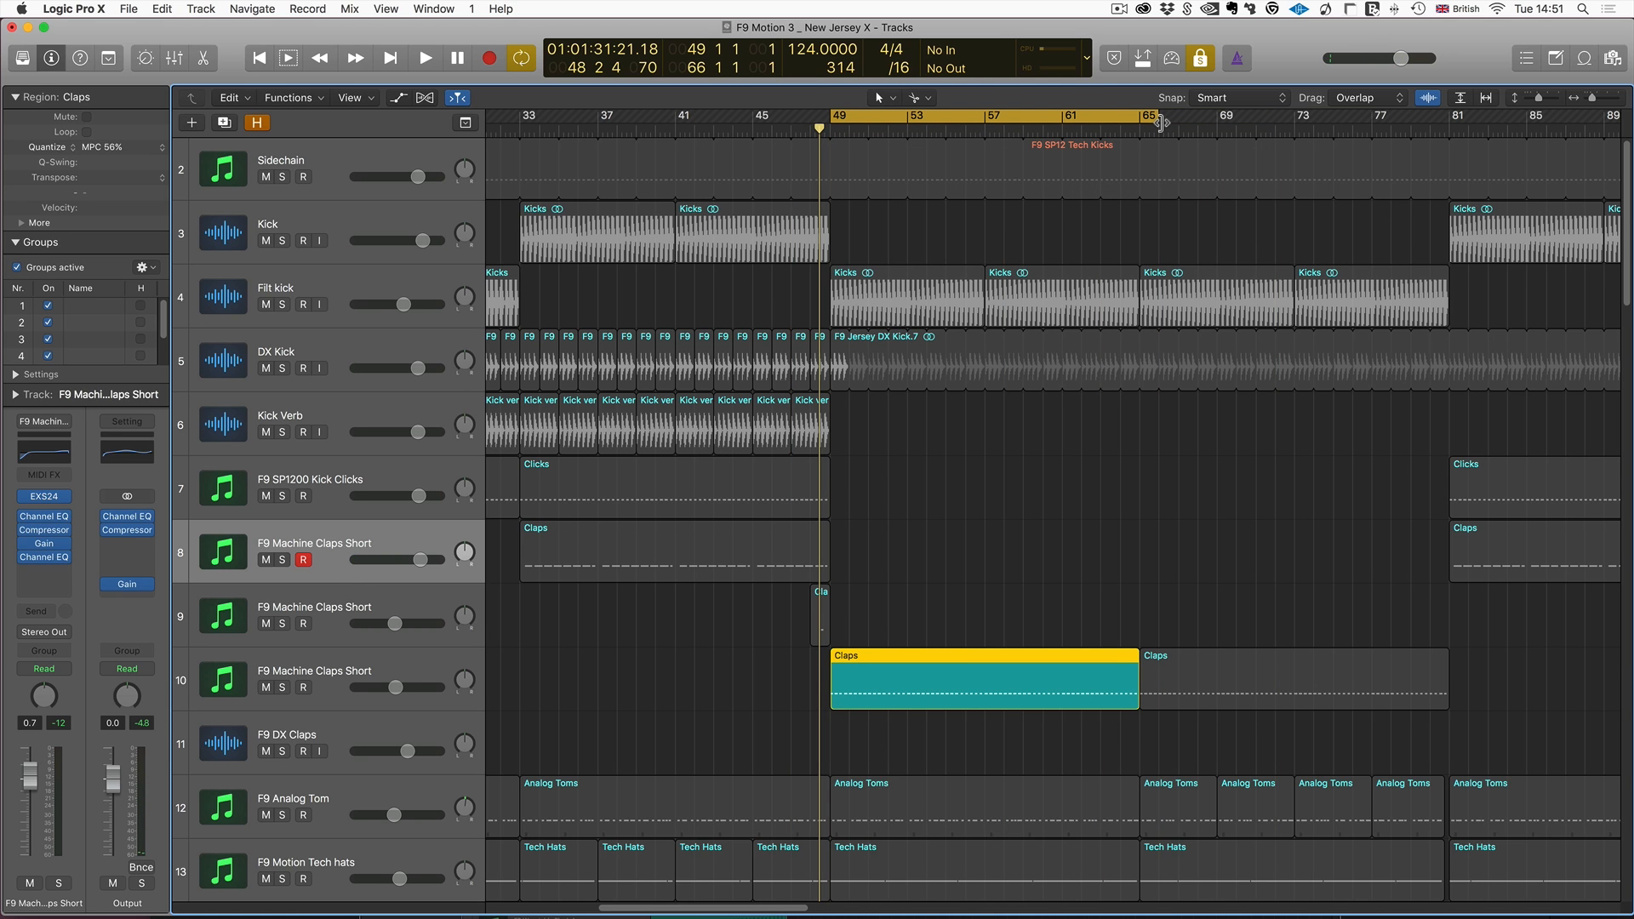
{"action": "key", "text": "space"}
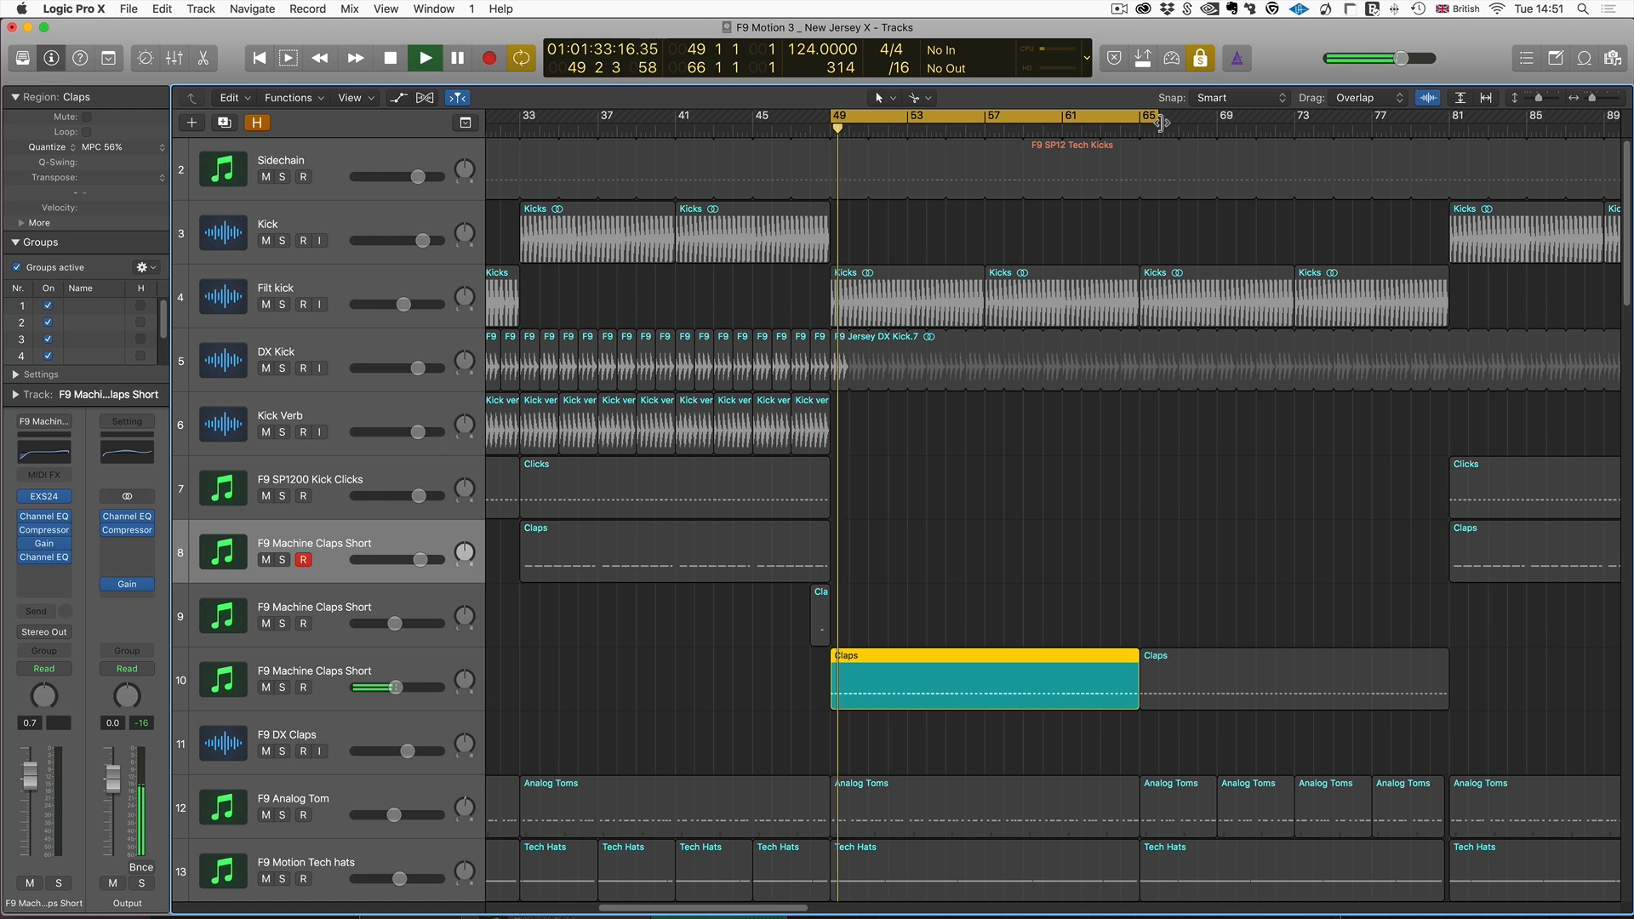
{"action": "key", "text": "space"}
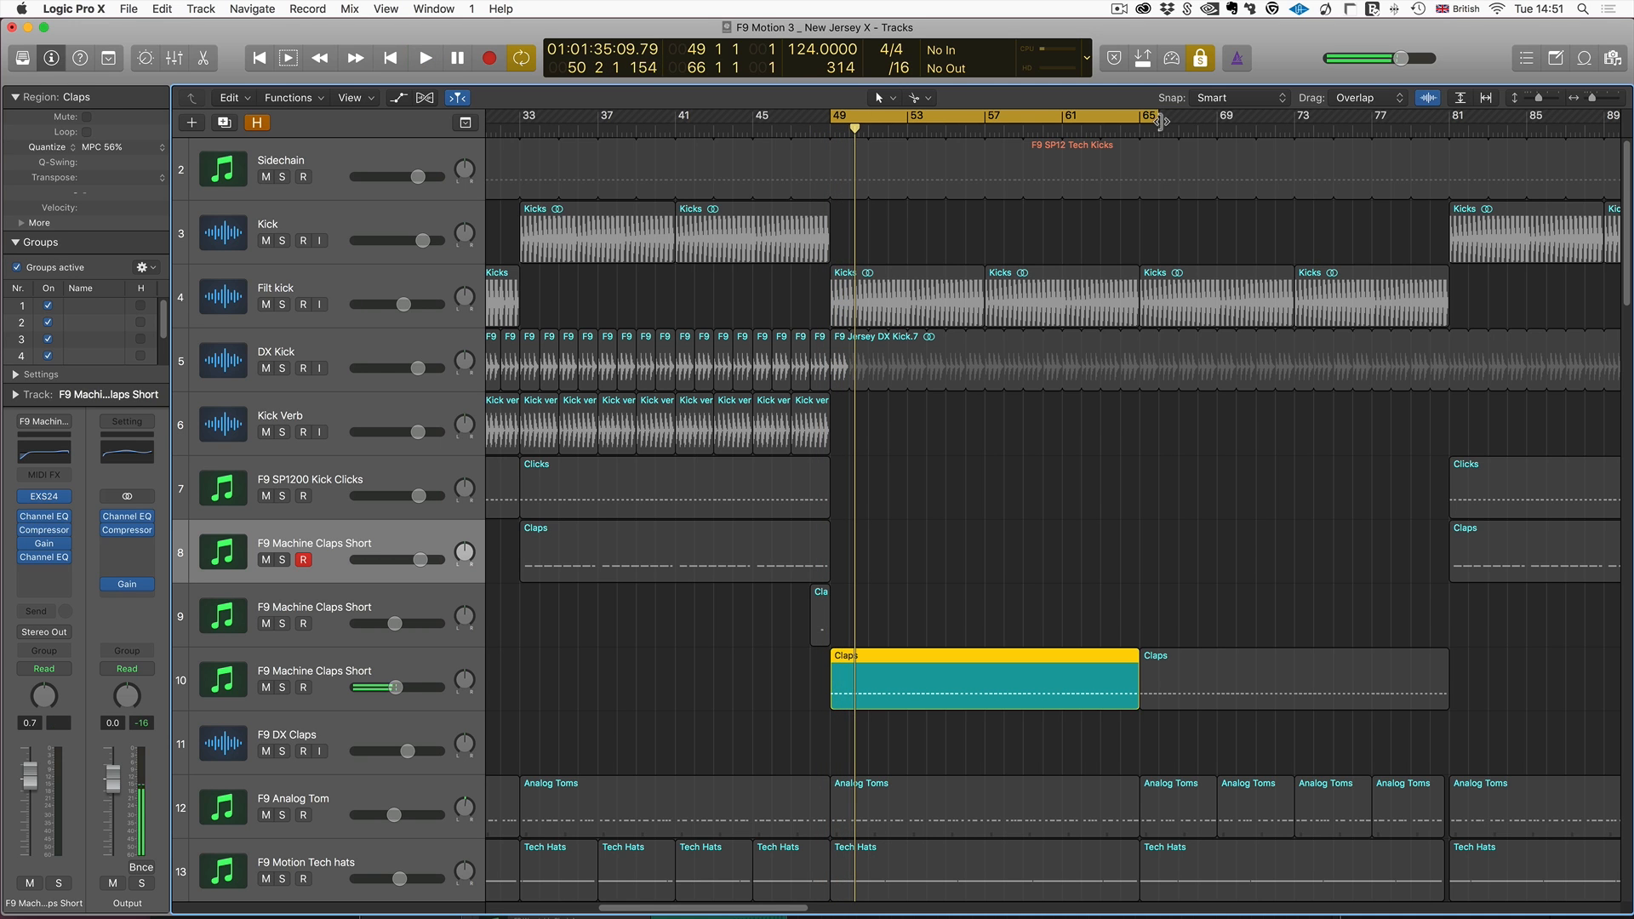
Select F9 Machine Claps Short track 10, turn solo off and play the arrangement with a cycle from bar 47 to bar 91.
{"action": "left_click", "coordinate": [321, 672]}
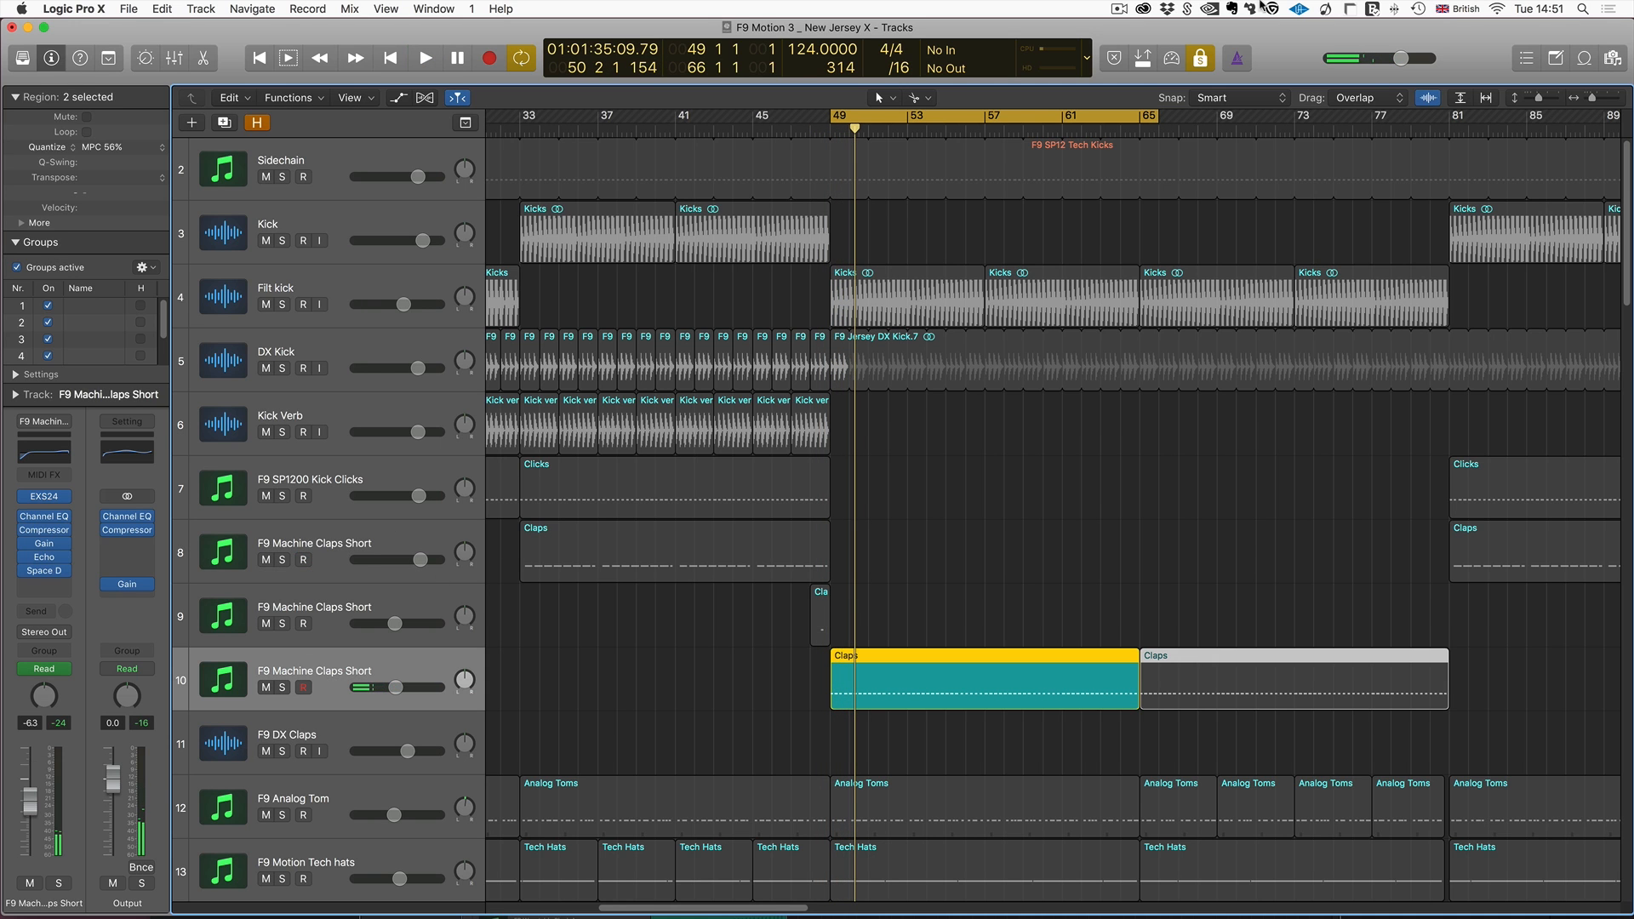
{"action": "left_click", "coordinate": [1200, 58]}
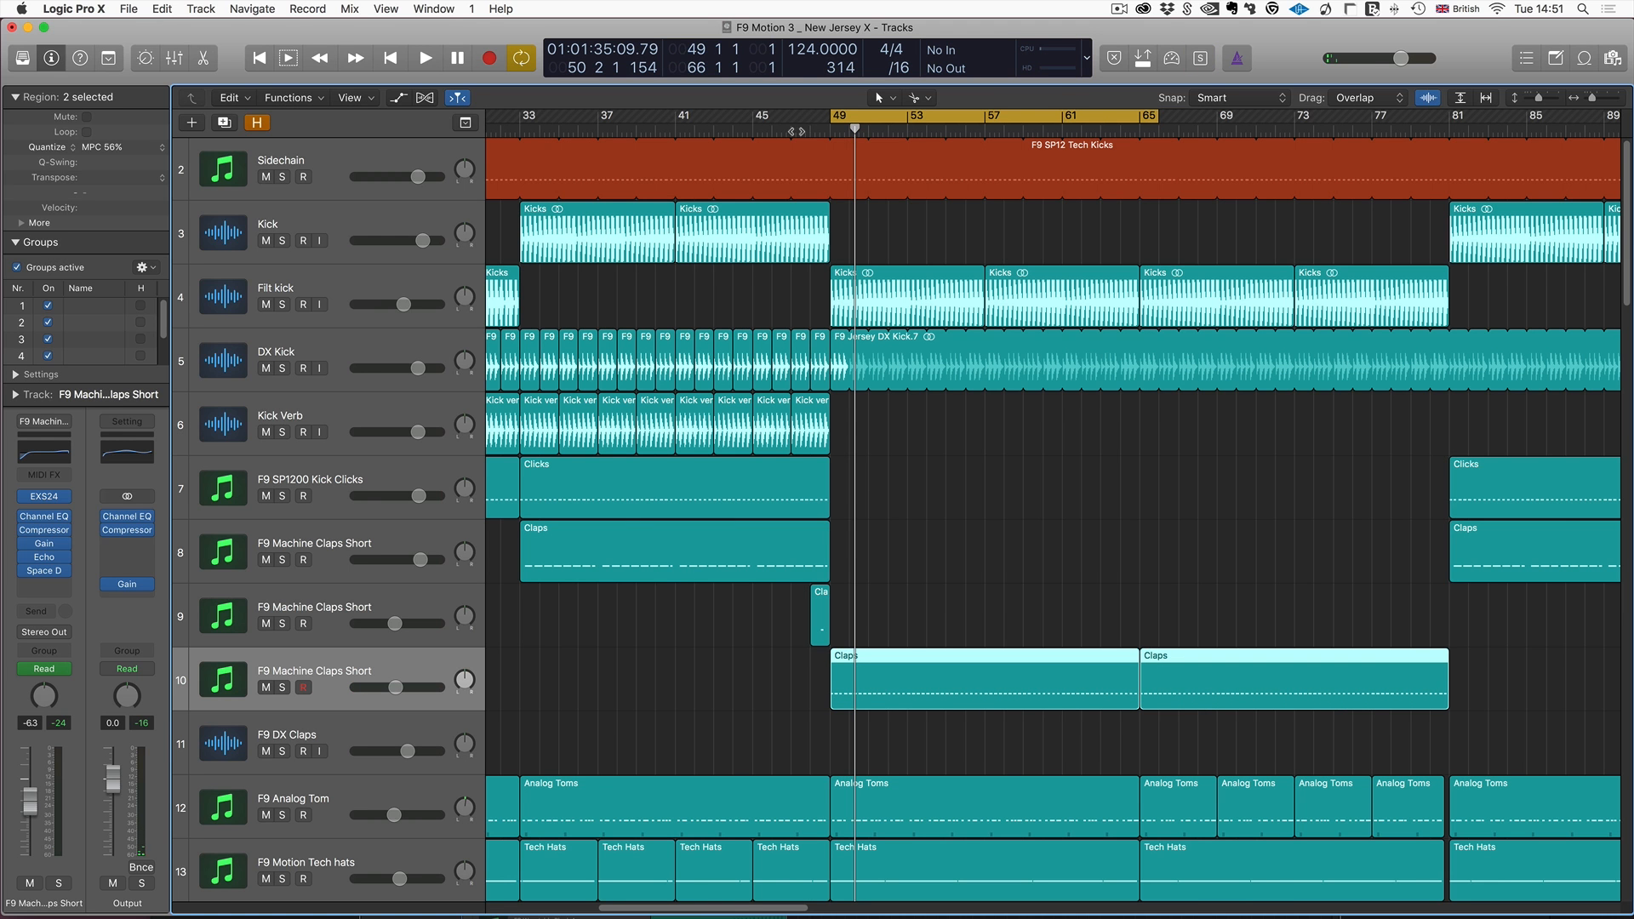
{"action": "left_click", "coordinate": [850, 119]}
{"action": "left_click_drag", "start_coordinate": [797, 121], "coordinate": [1627, 158]}
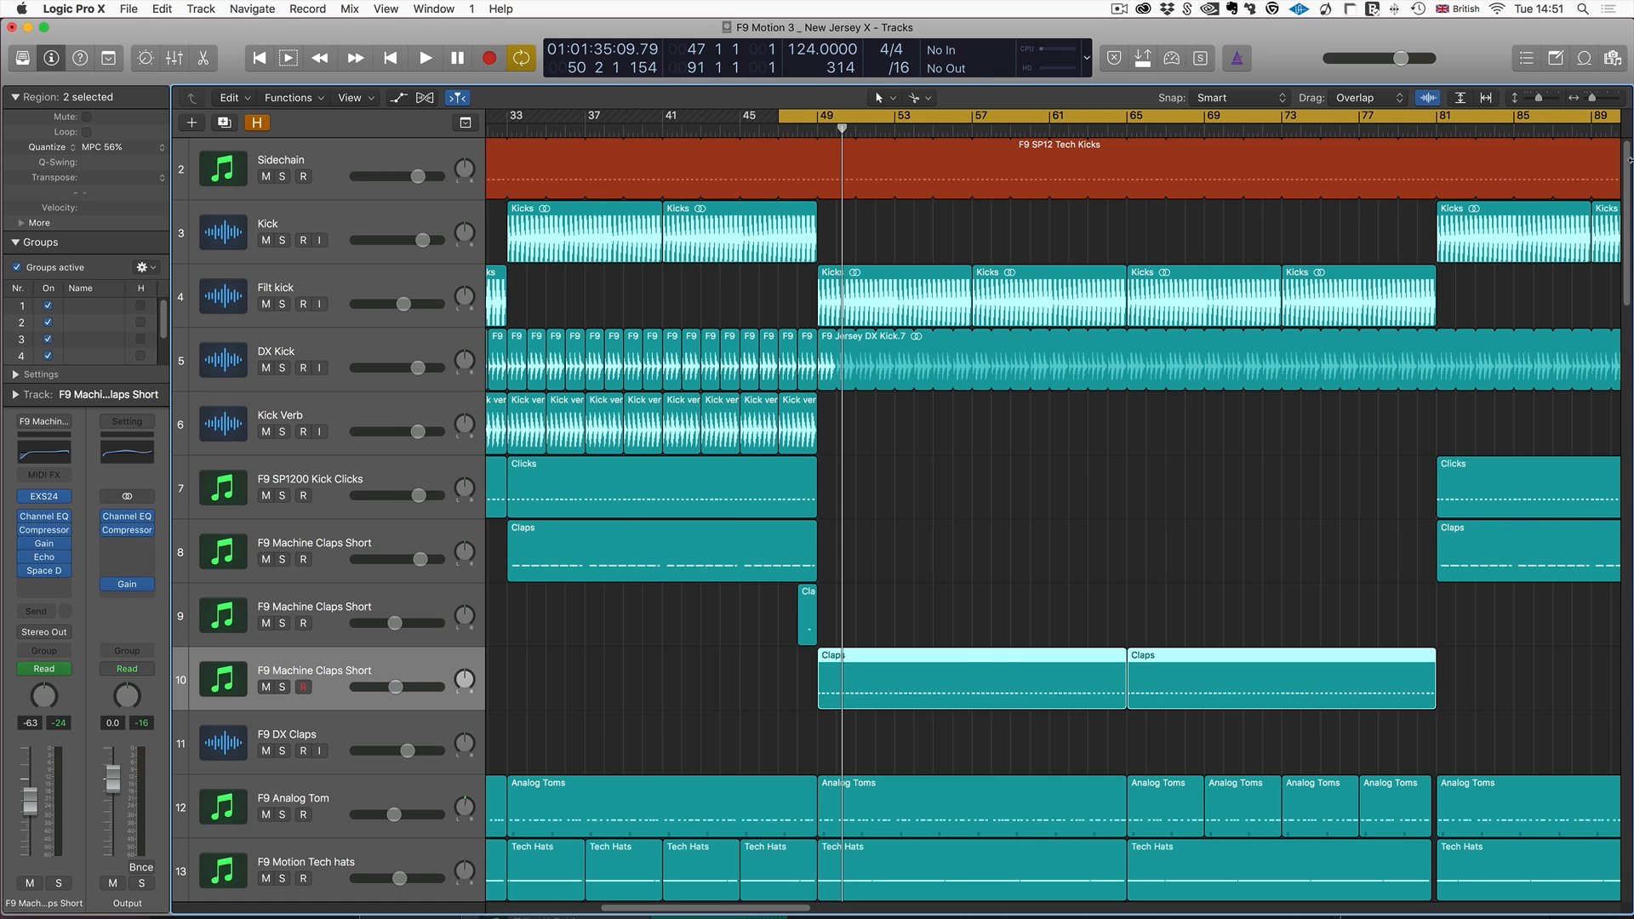
{"action": "key", "text": "space"}
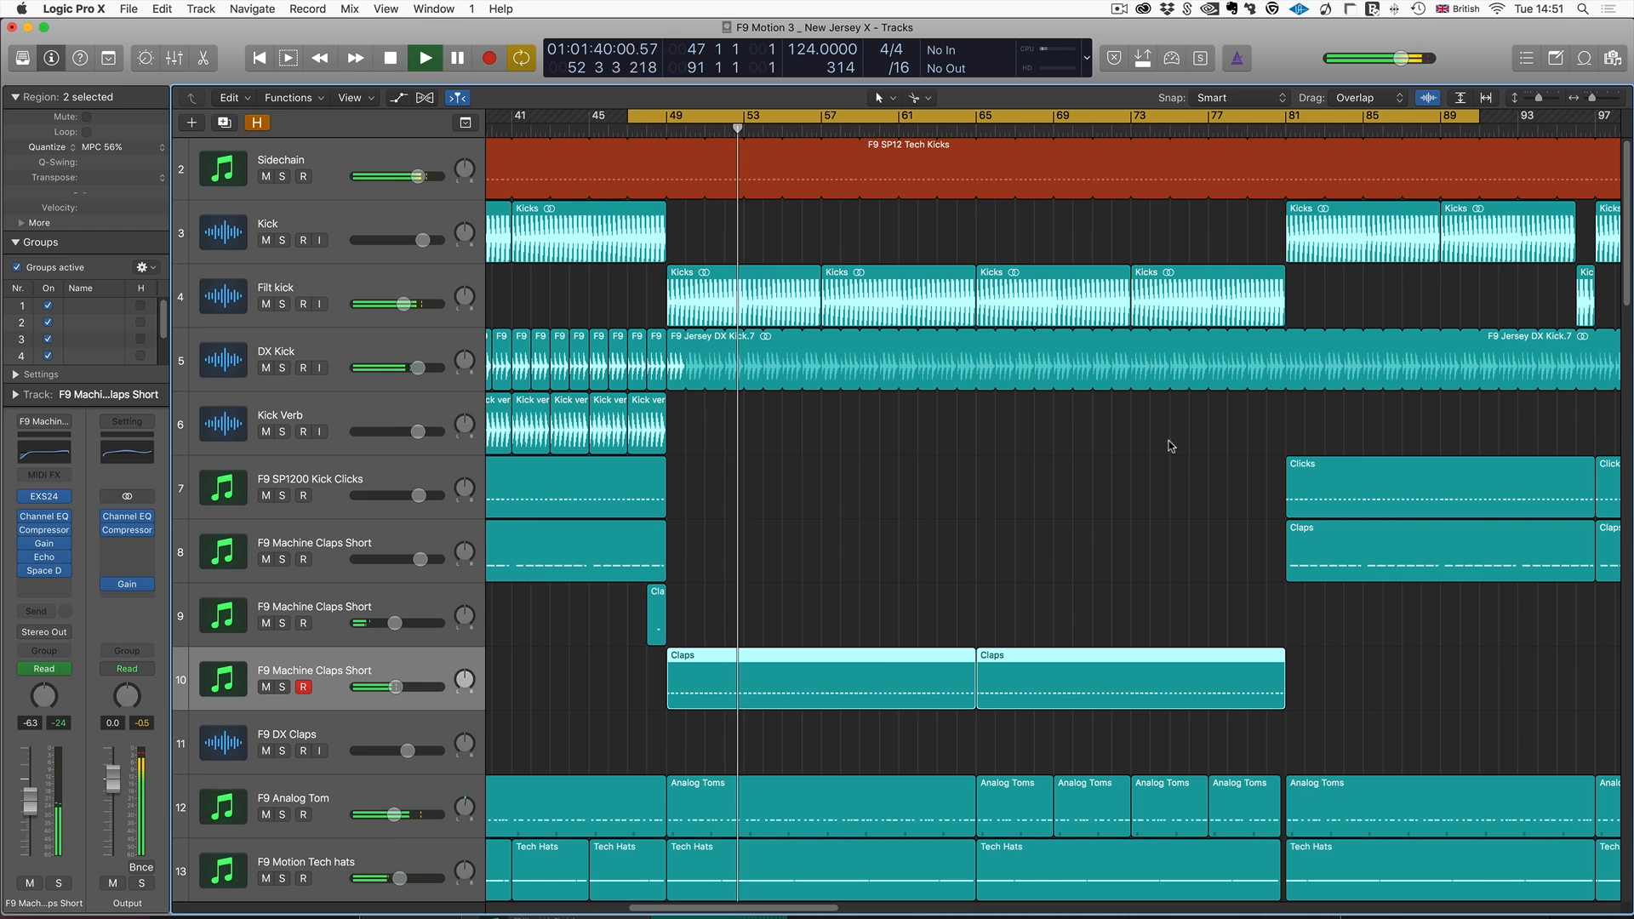
Stop the arrangement and audition the soloed Kicks region on Kick track 3 from bar 47.
{"action": "key", "text": "space"}
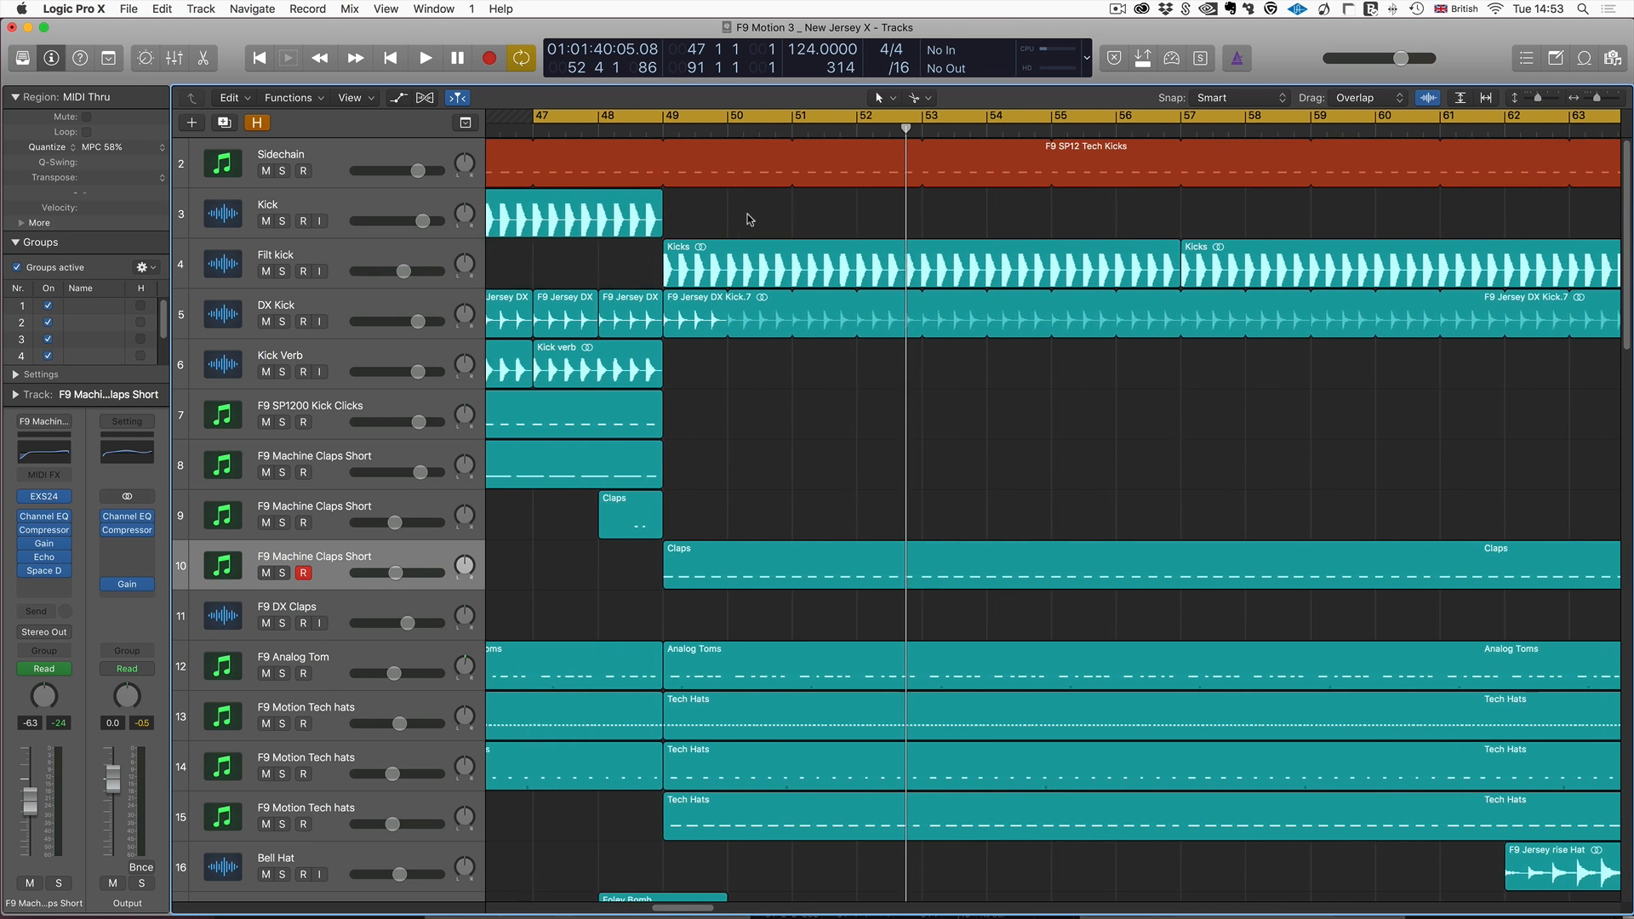
{"action": "scroll", "coordinate": [700, 118], "scroll_direction": "left", "scroll_amount": 2}
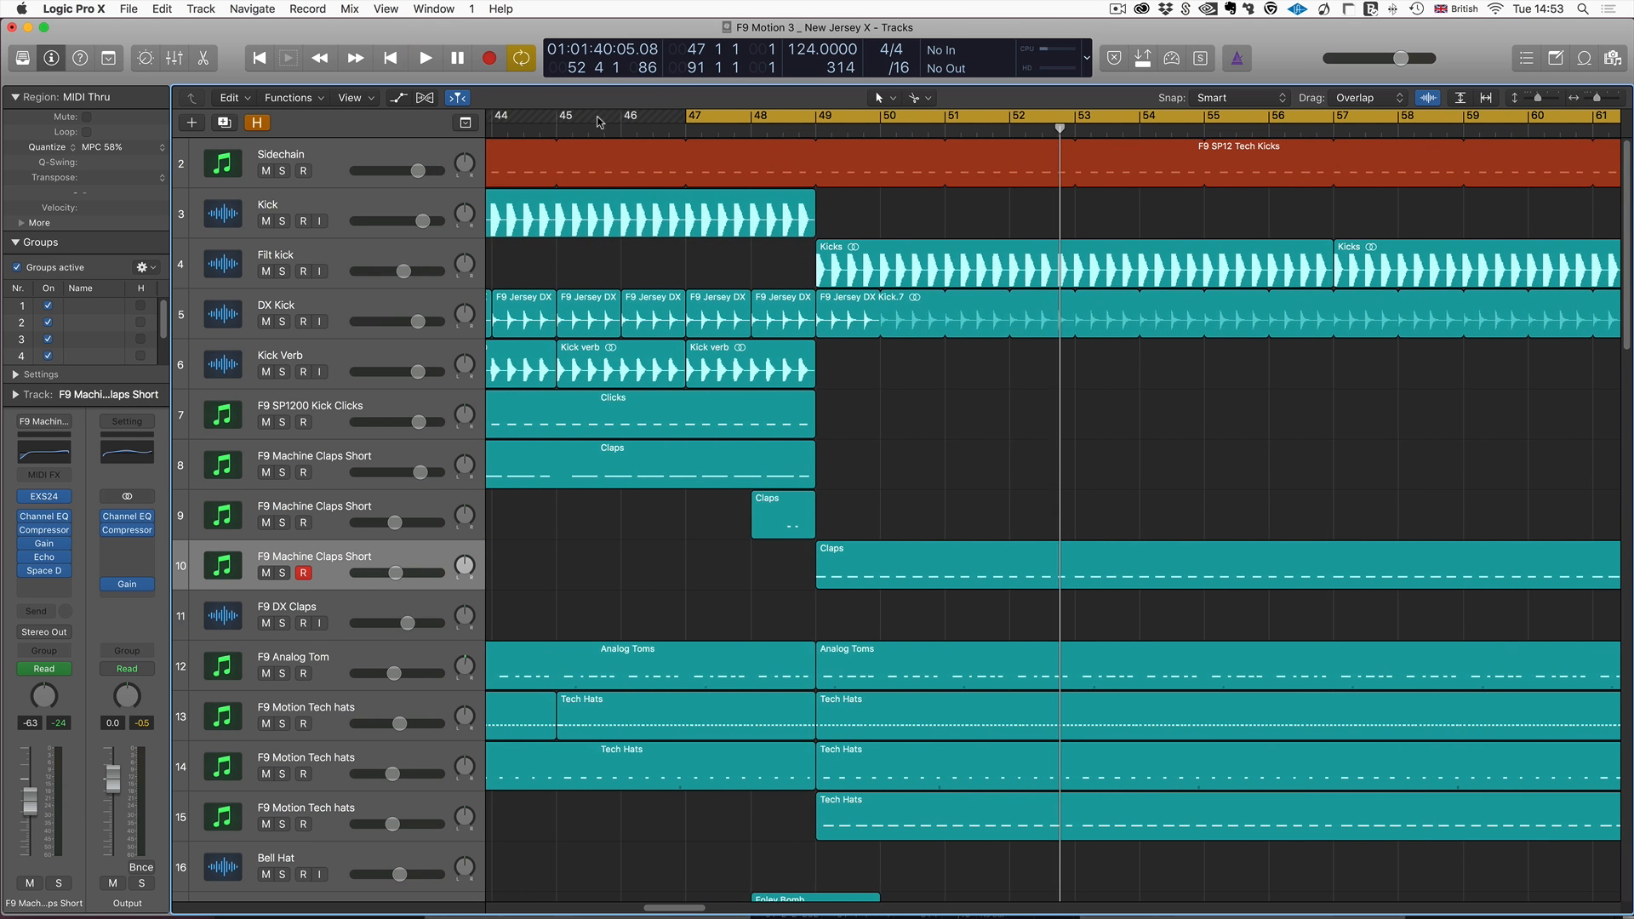
{"action": "left_click", "coordinate": [727, 222]}
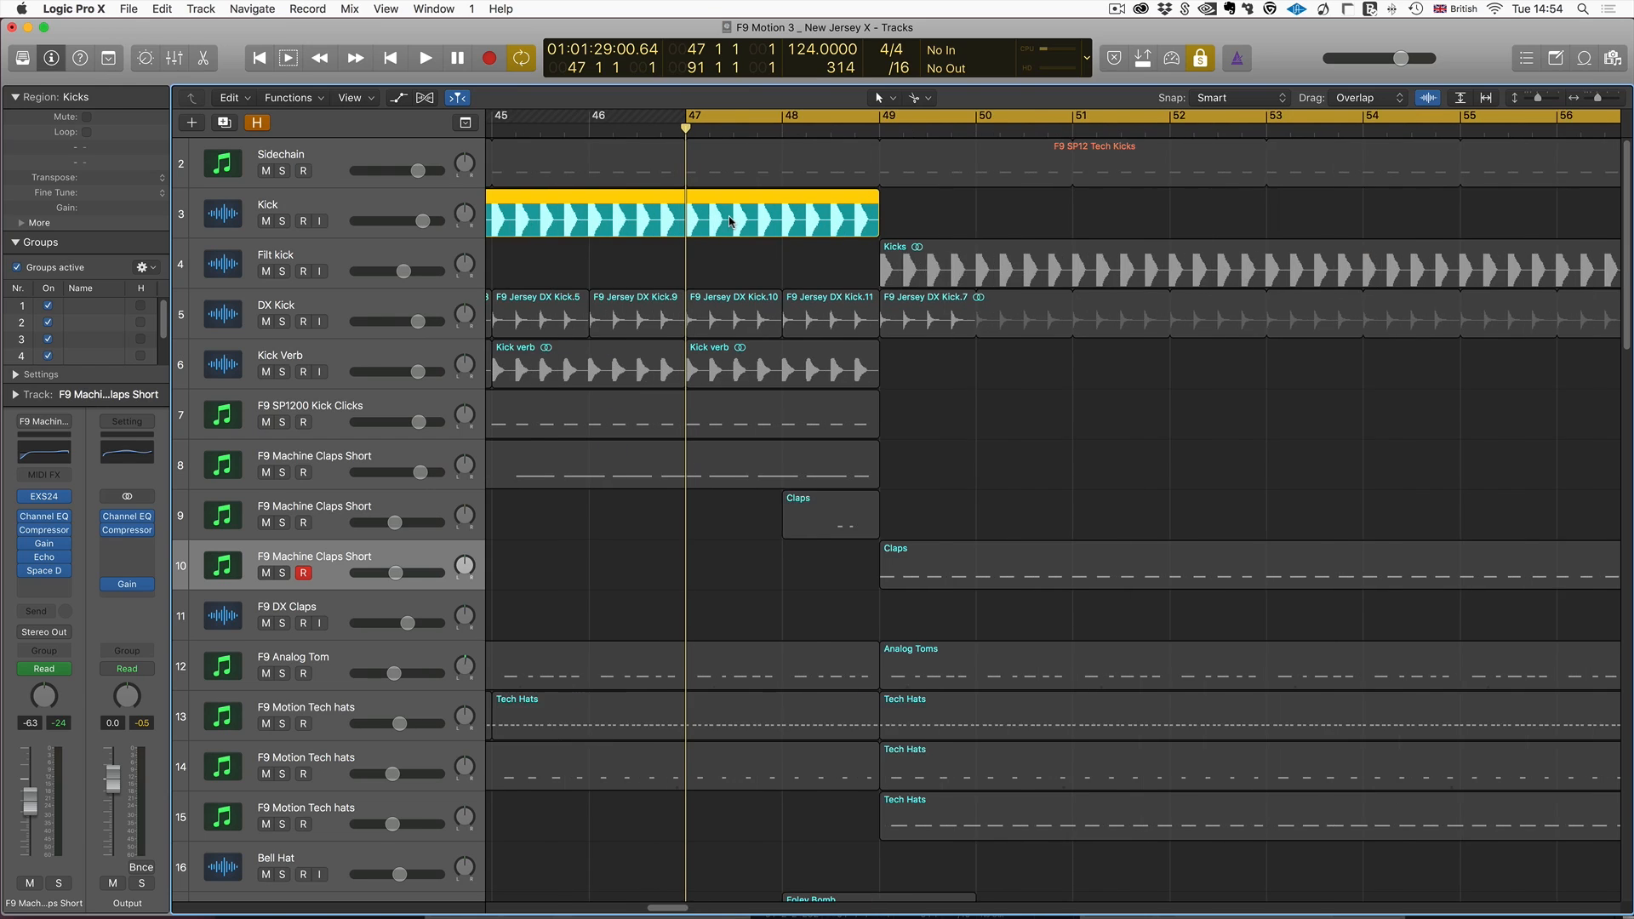
{"action": "key", "text": "super+Right"}
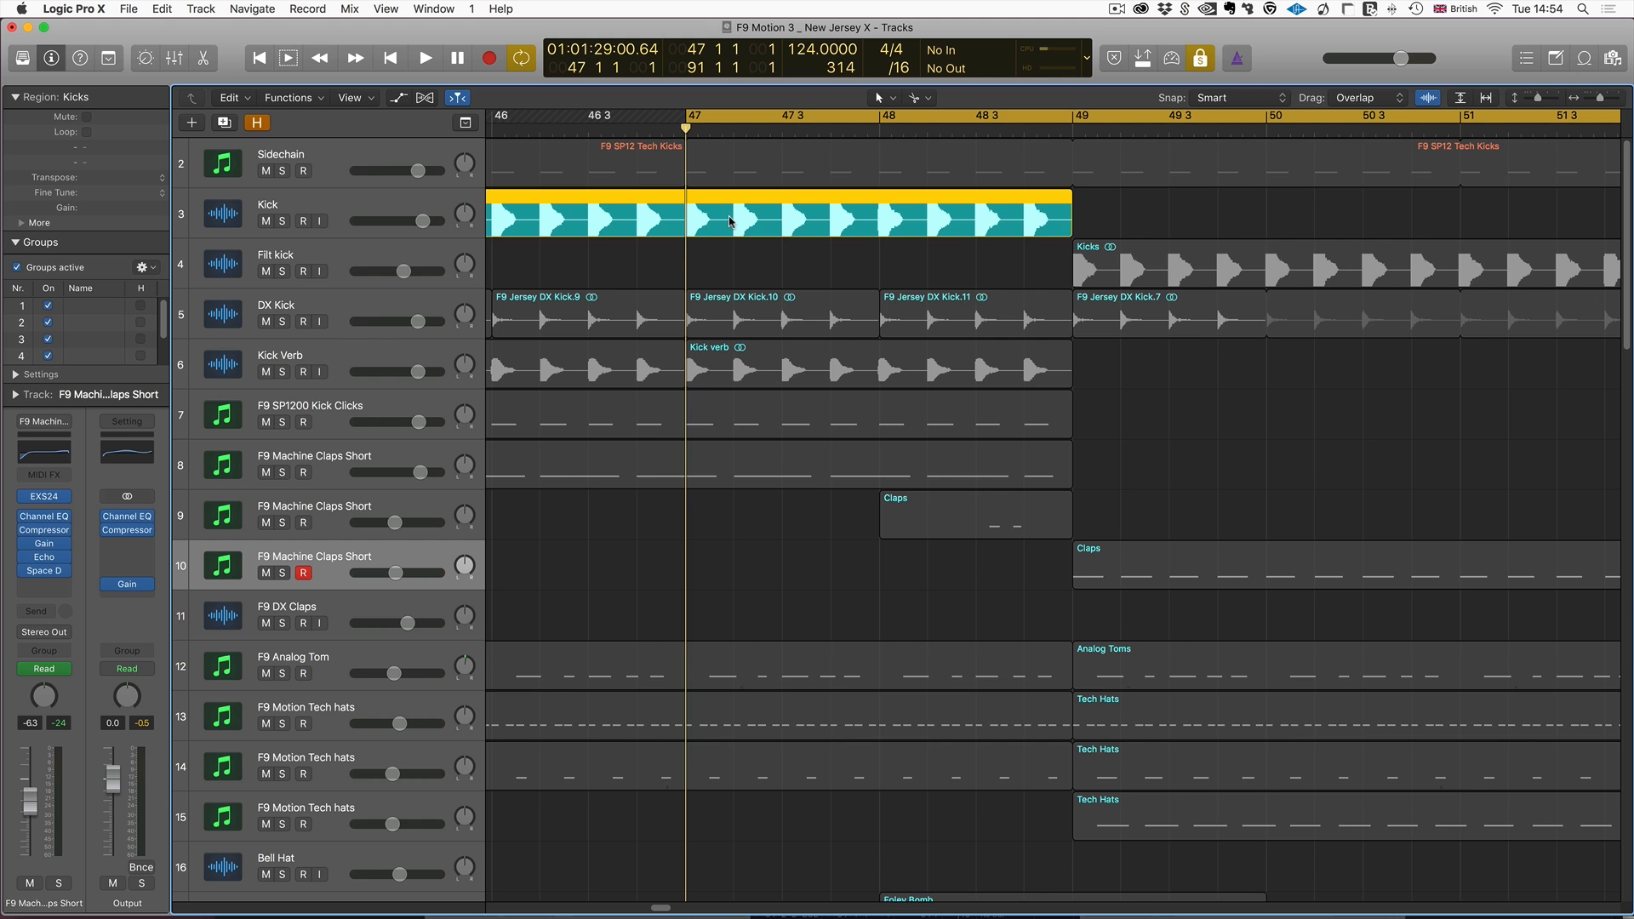
{"action": "key", "text": "space"}
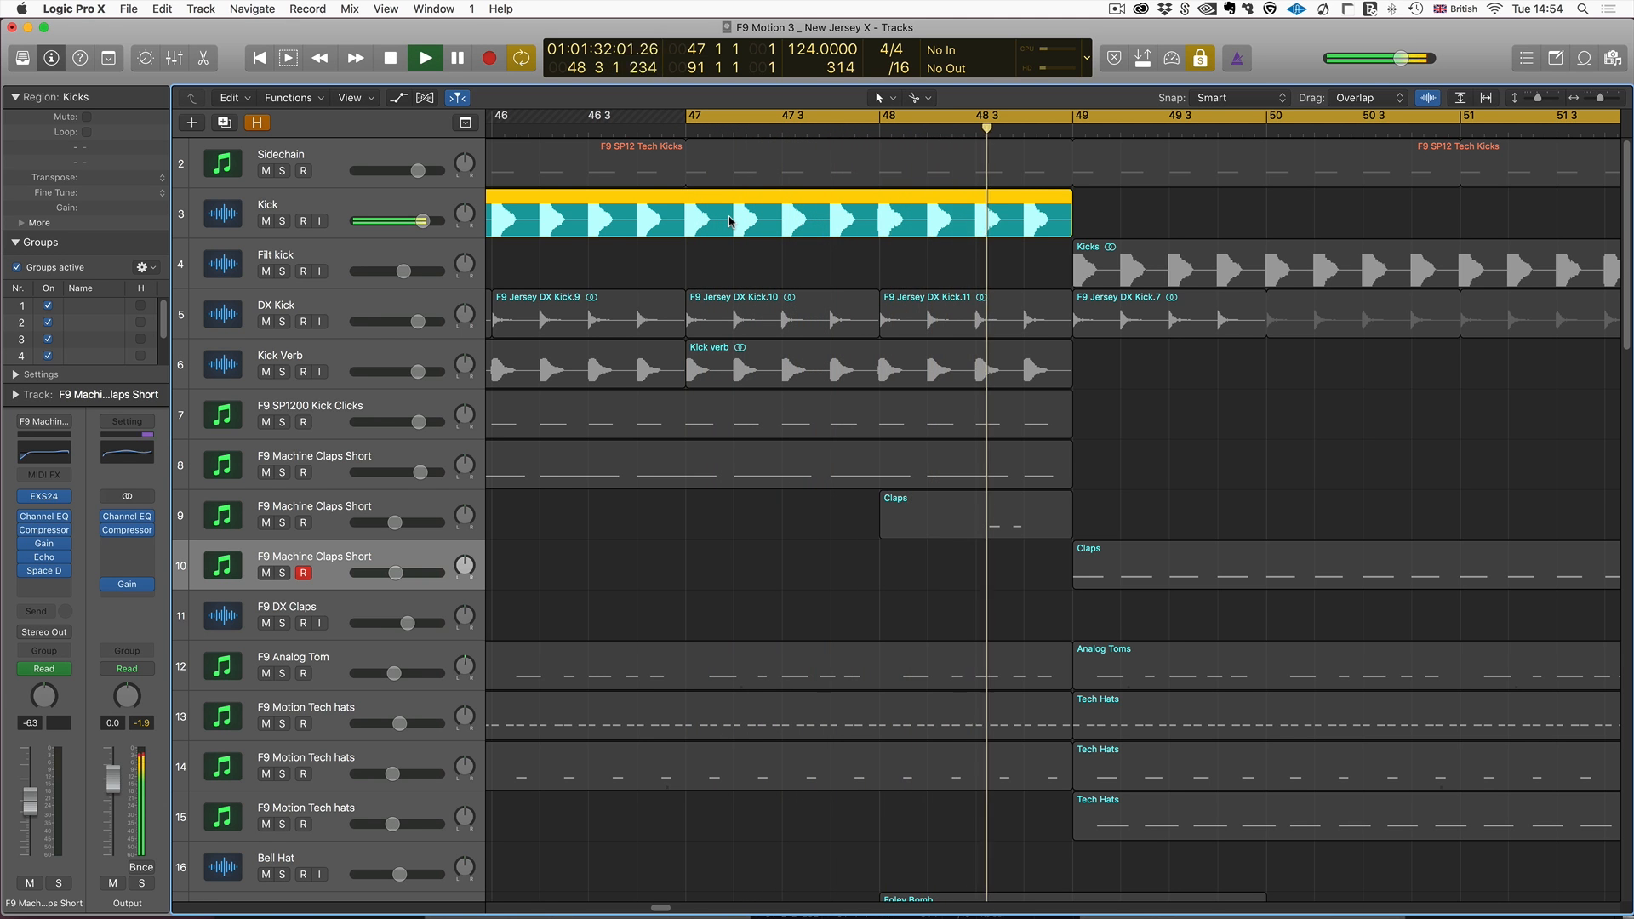
{"action": "key", "text": "space"}
Audition the two soloed F9 Jersey DX Kick regions on DX Kick track 5 between bars 47 and 49.
{"action": "left_click", "coordinate": [936, 319]}
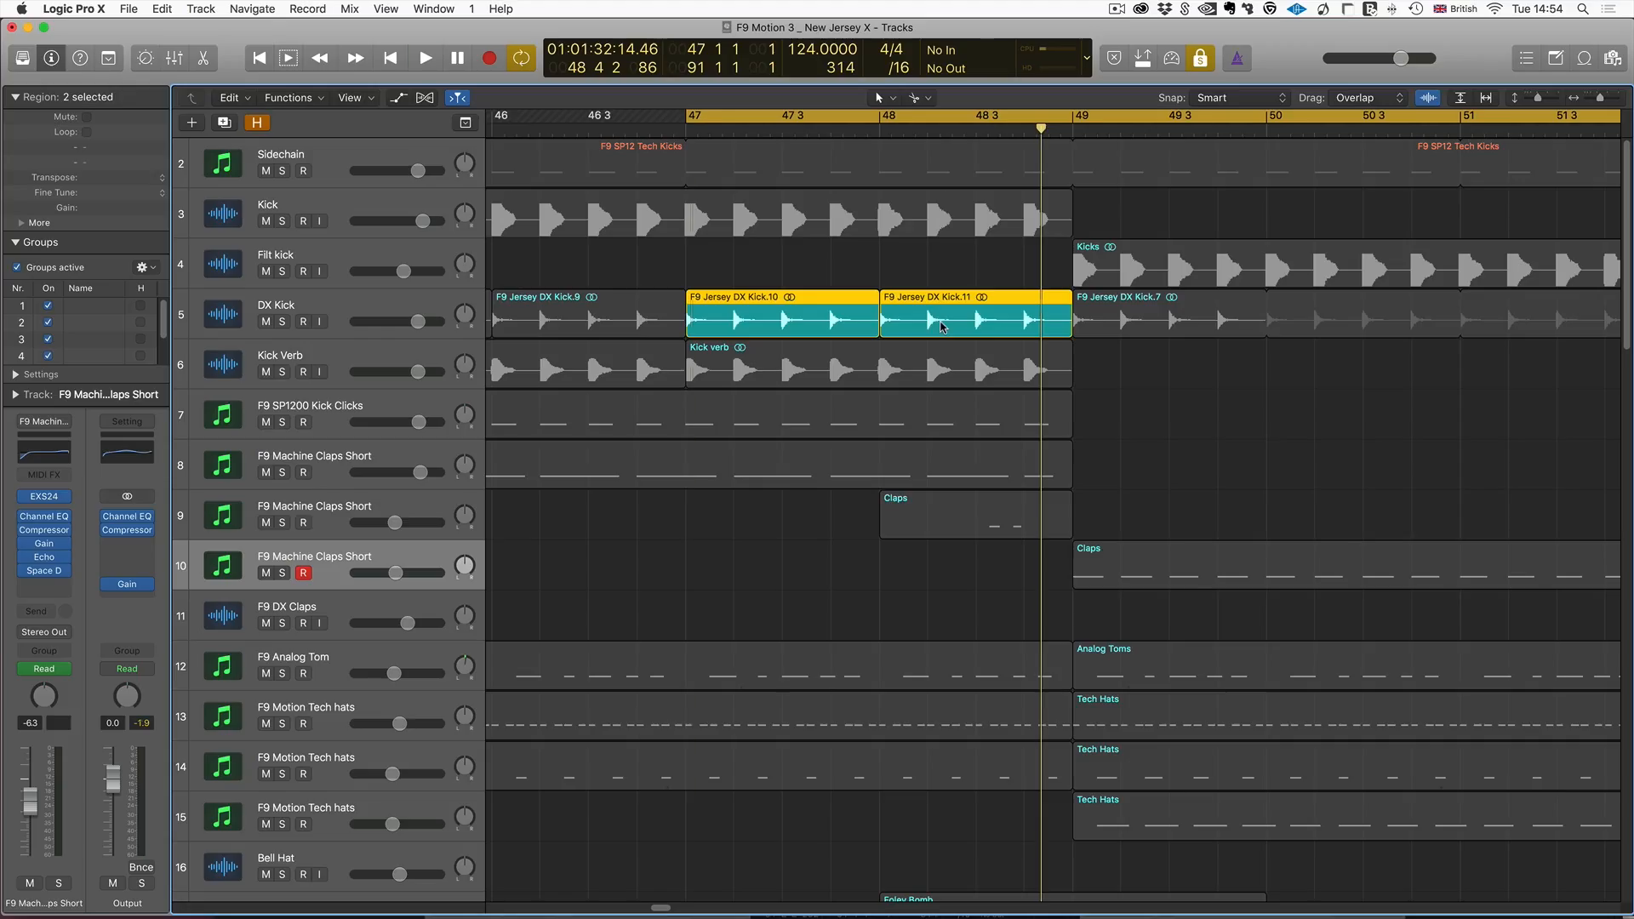
{"action": "key", "text": "shift+space"}
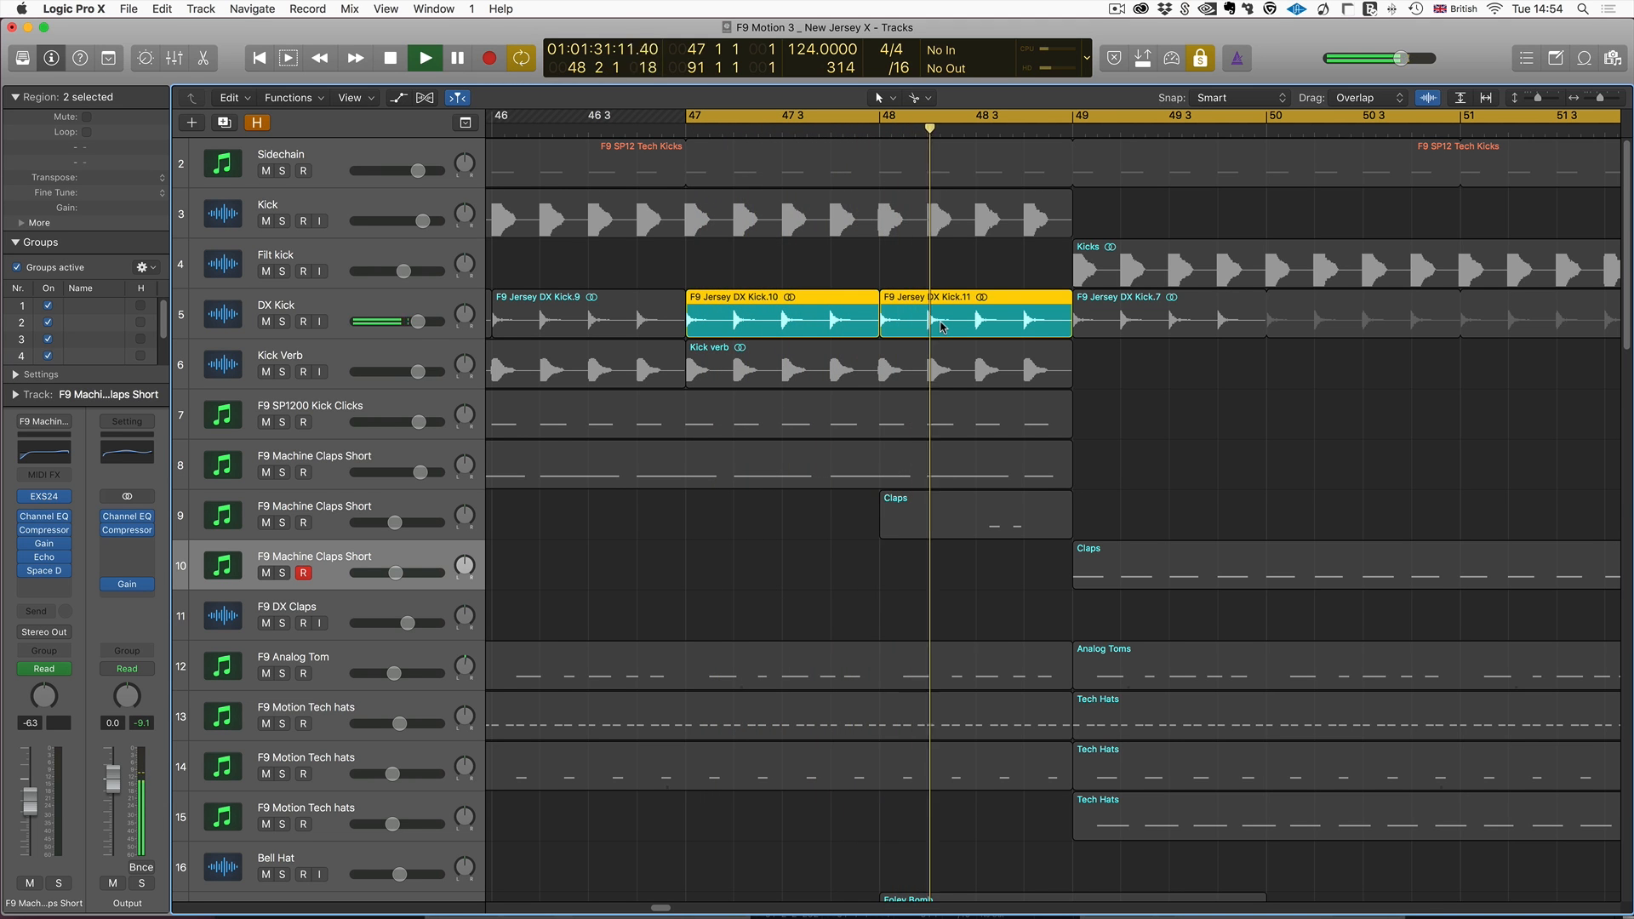
{"action": "key", "text": "space"}
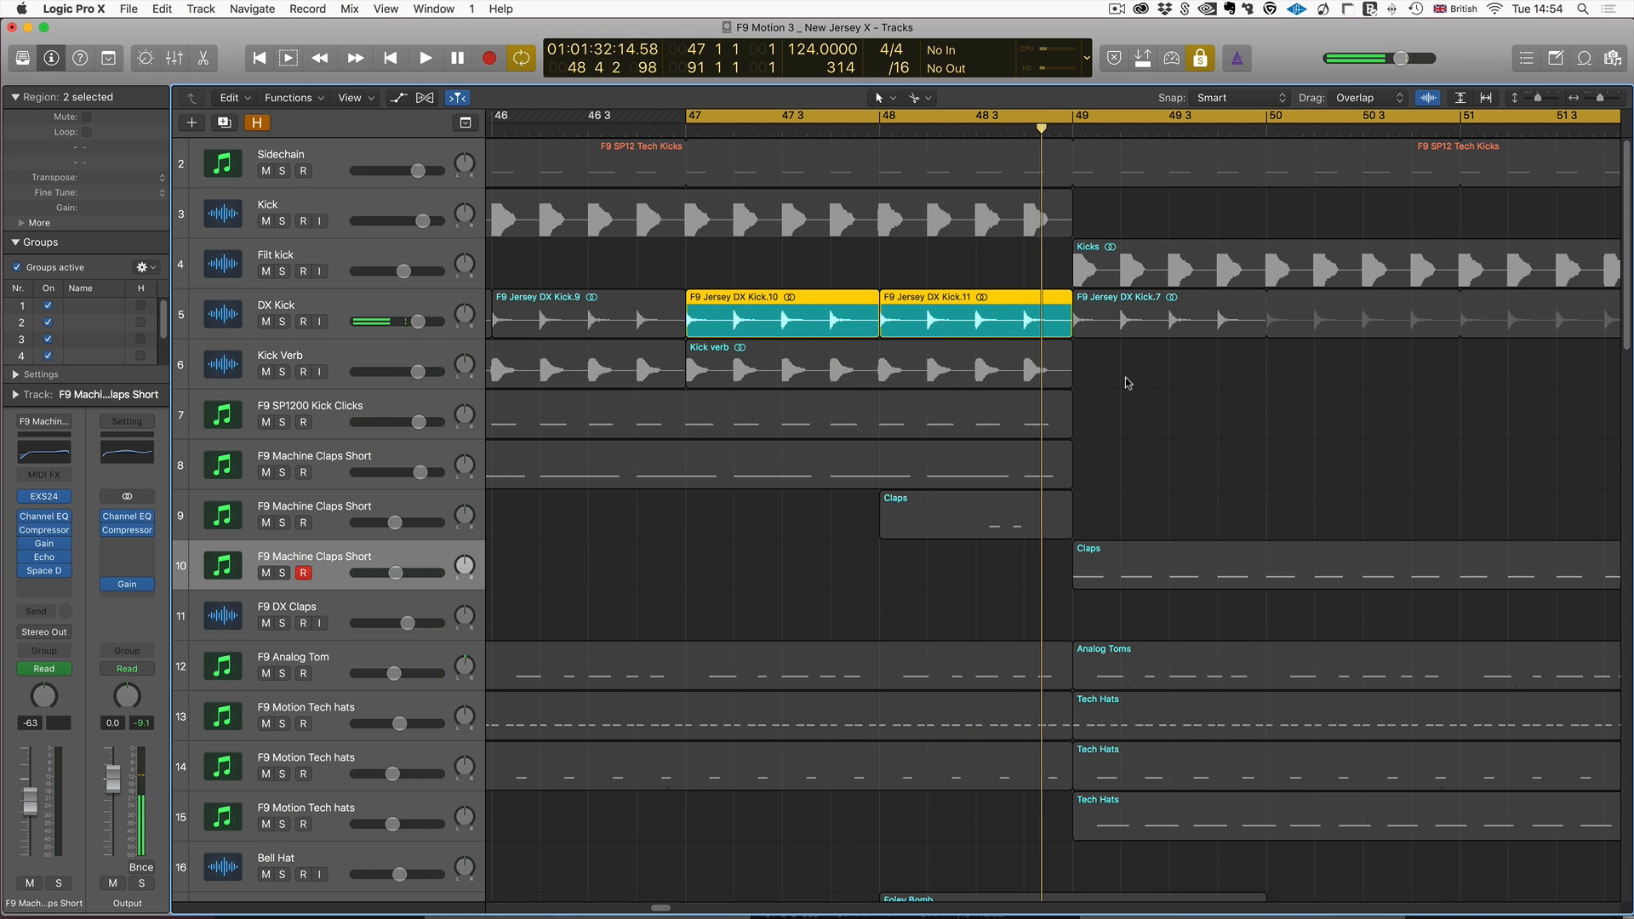
Audition the soloed Kick verb region on Kick Verb track 6 from bar 47.
{"action": "left_click", "coordinate": [813, 372]}
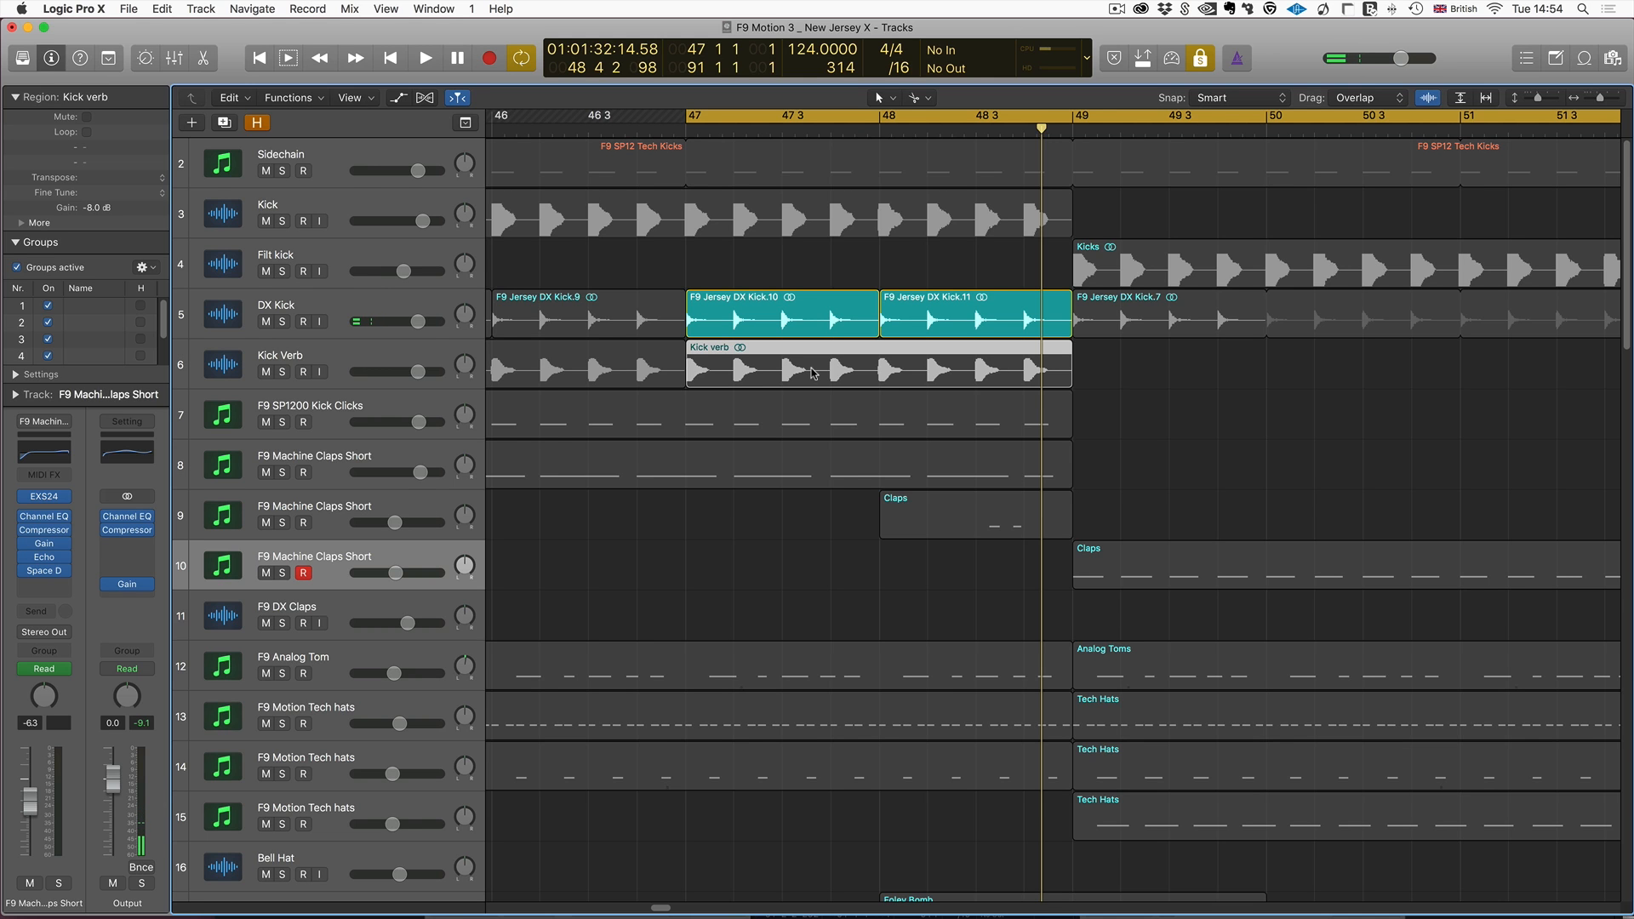
{"action": "left_click", "coordinate": [956, 369]}
{"action": "key", "text": "shift+space"}
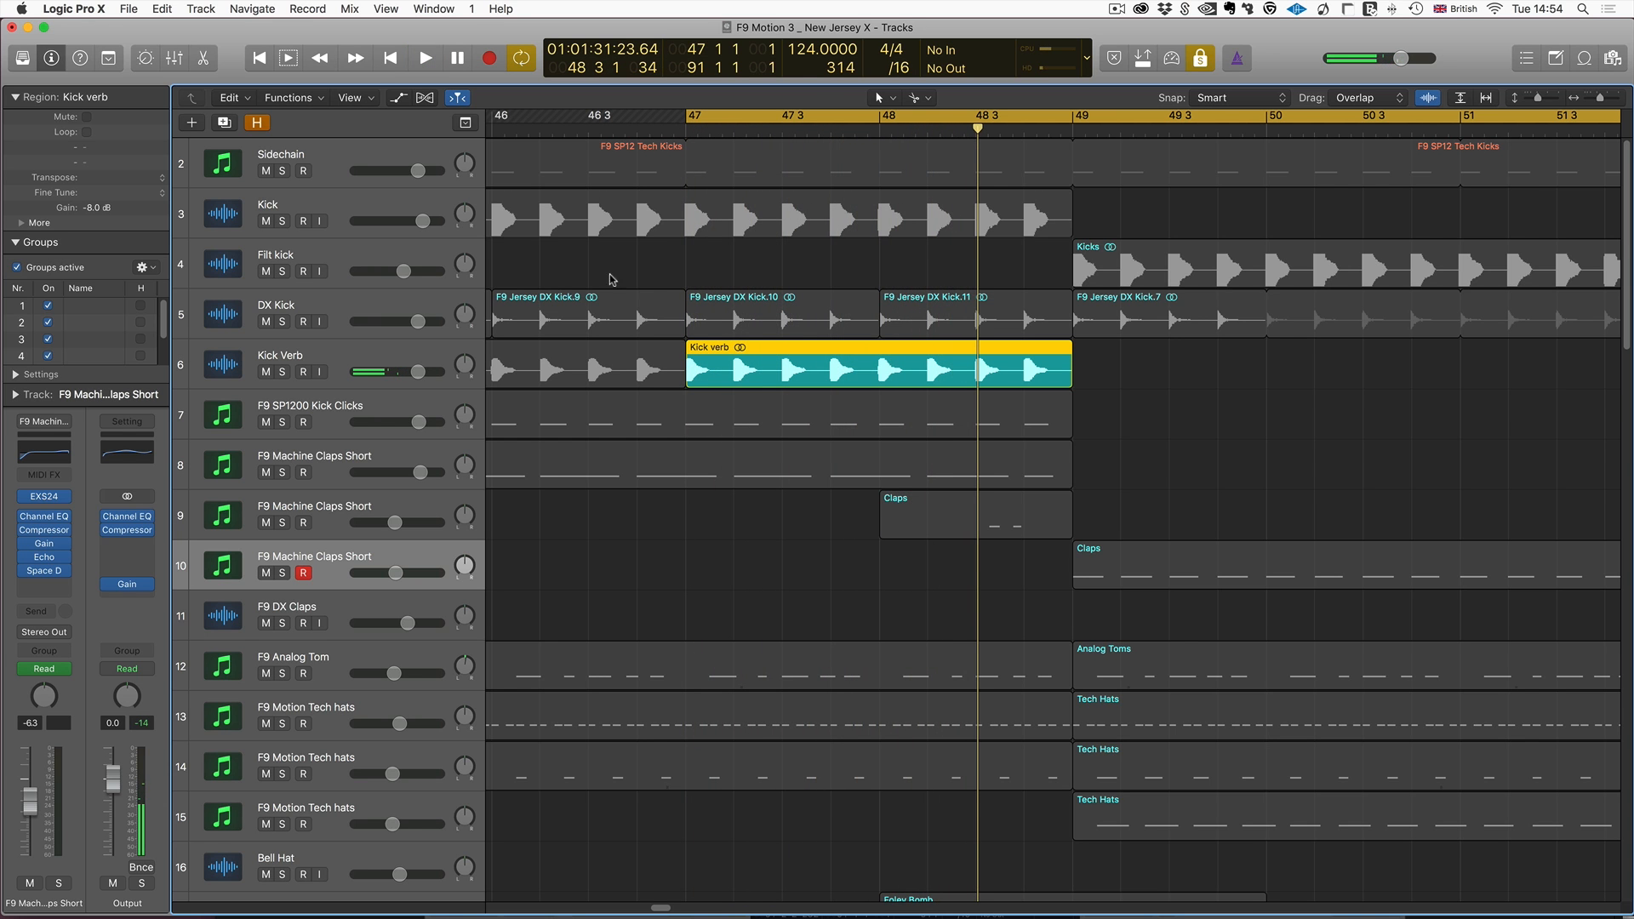
Select the Kick, DX Kick and Kick Verb regions before bar 49 together and audition them as a layered kick.
{"action": "left_click_drag", "start_coordinate": [604, 274], "coordinate": [970, 380]}
{"action": "left_click", "coordinate": [800, 226], "text": "shift"}
{"action": "key", "text": "shift+space"}
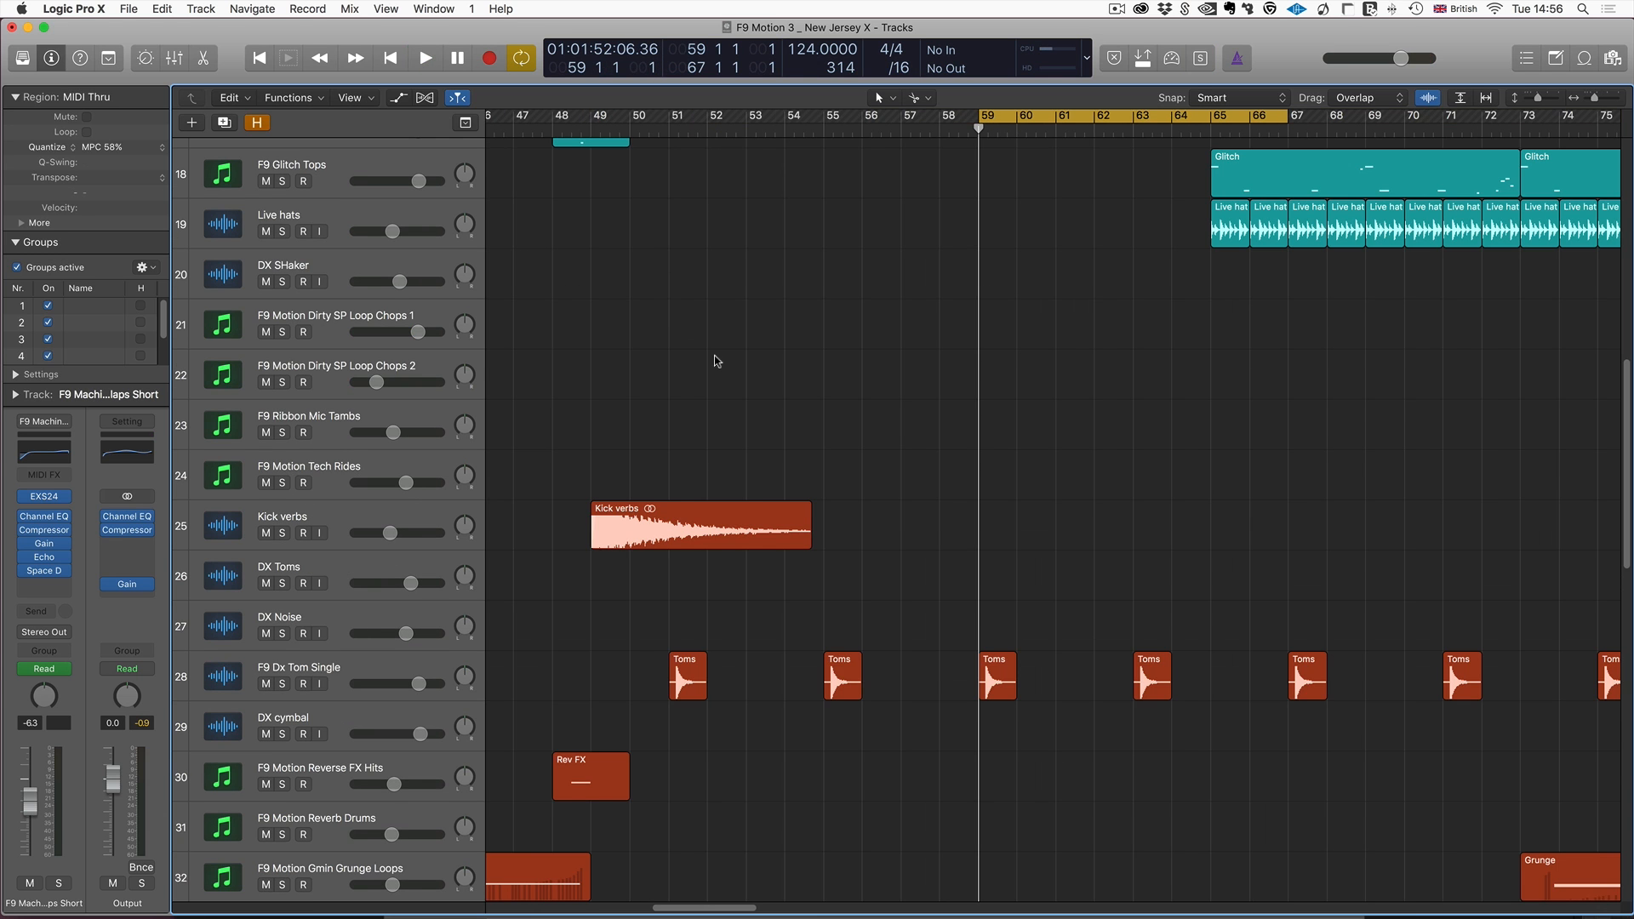
Audition the Toms region on track 28 at bar 59 and the DX Noise region on track 27 with a one-bar cycle at bar 81.
{"action": "left_click", "coordinate": [995, 685]}
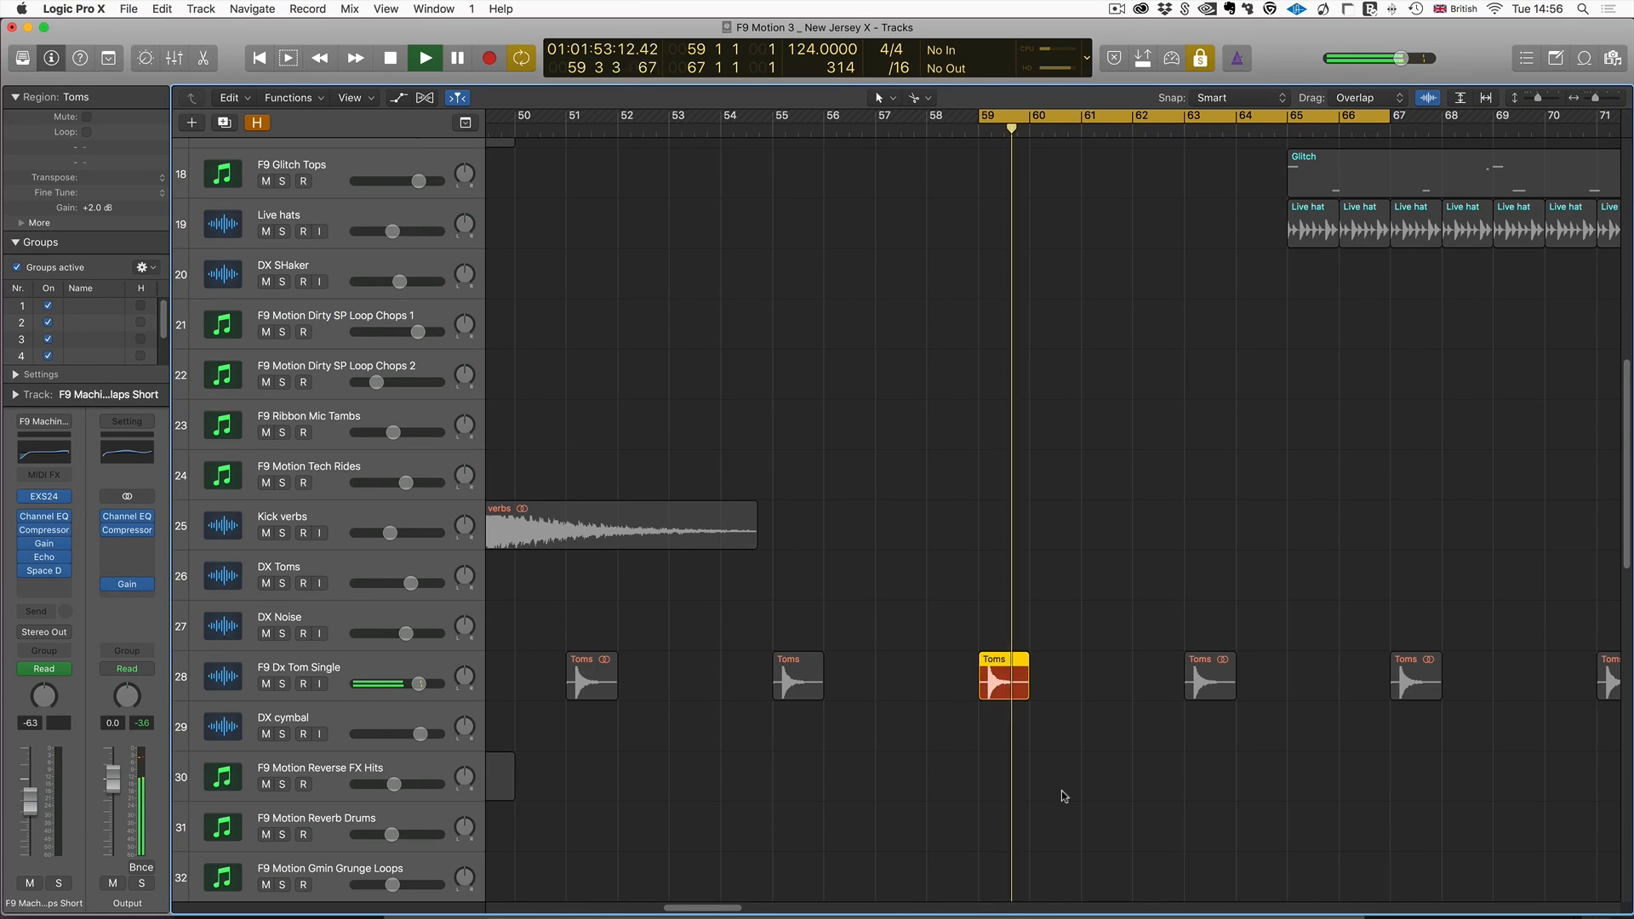
{"action": "key", "text": "space"}
{"action": "key", "text": "super+Left"}
{"action": "key", "text": "super+Left"}
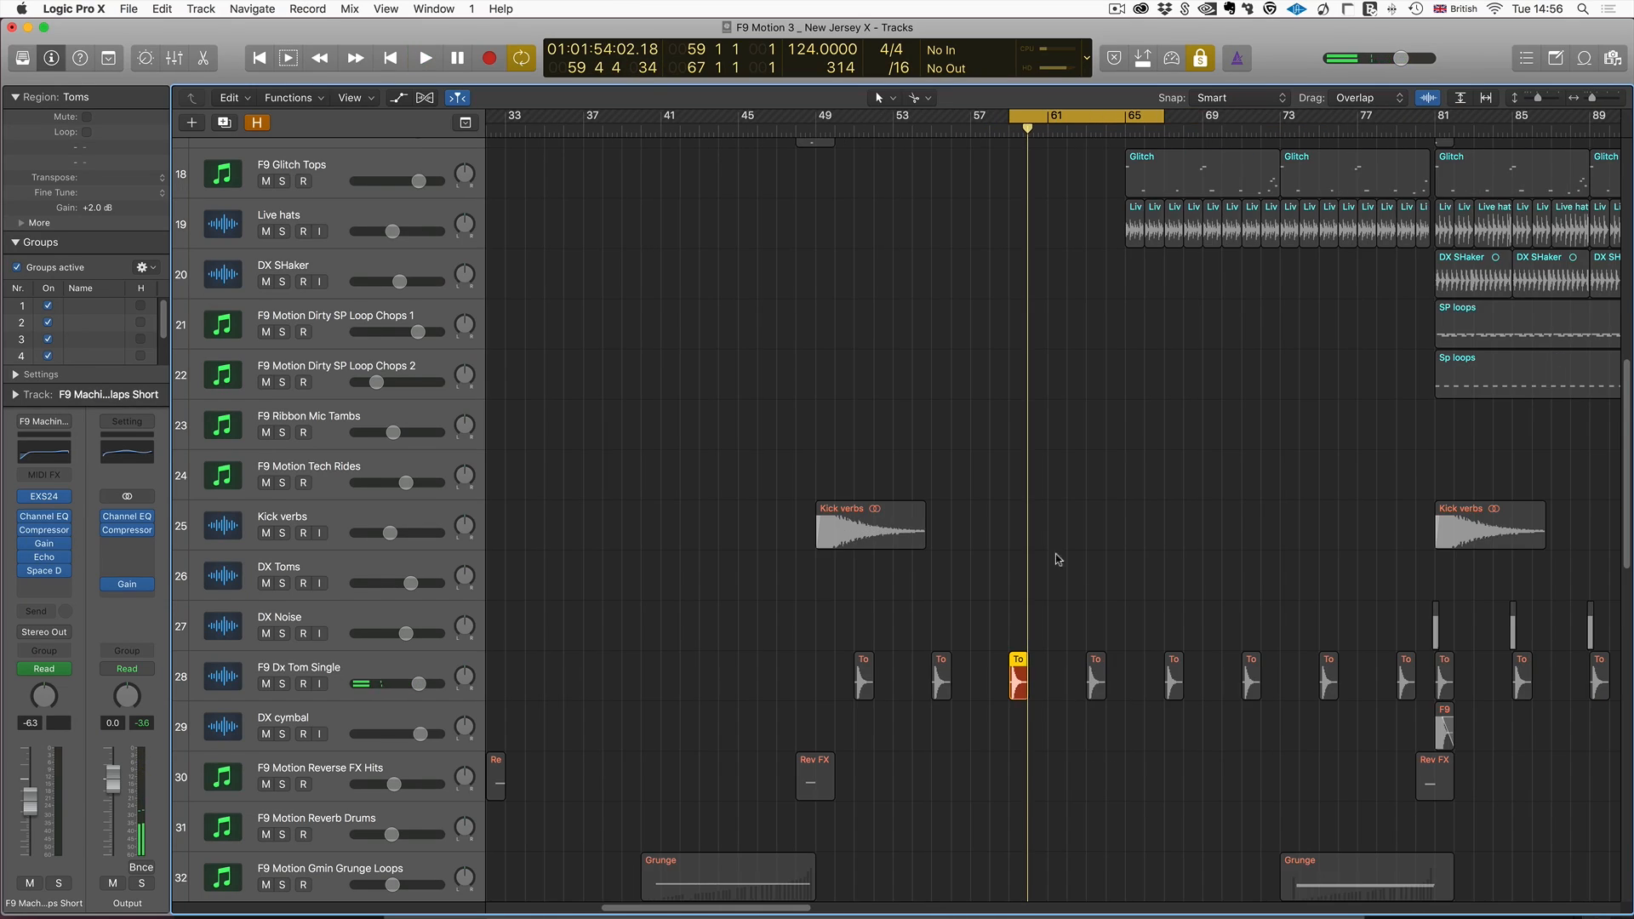
{"action": "left_click", "coordinate": [1435, 627]}
{"action": "left_click_drag", "start_coordinate": [1437, 120], "coordinate": [1452, 122]}
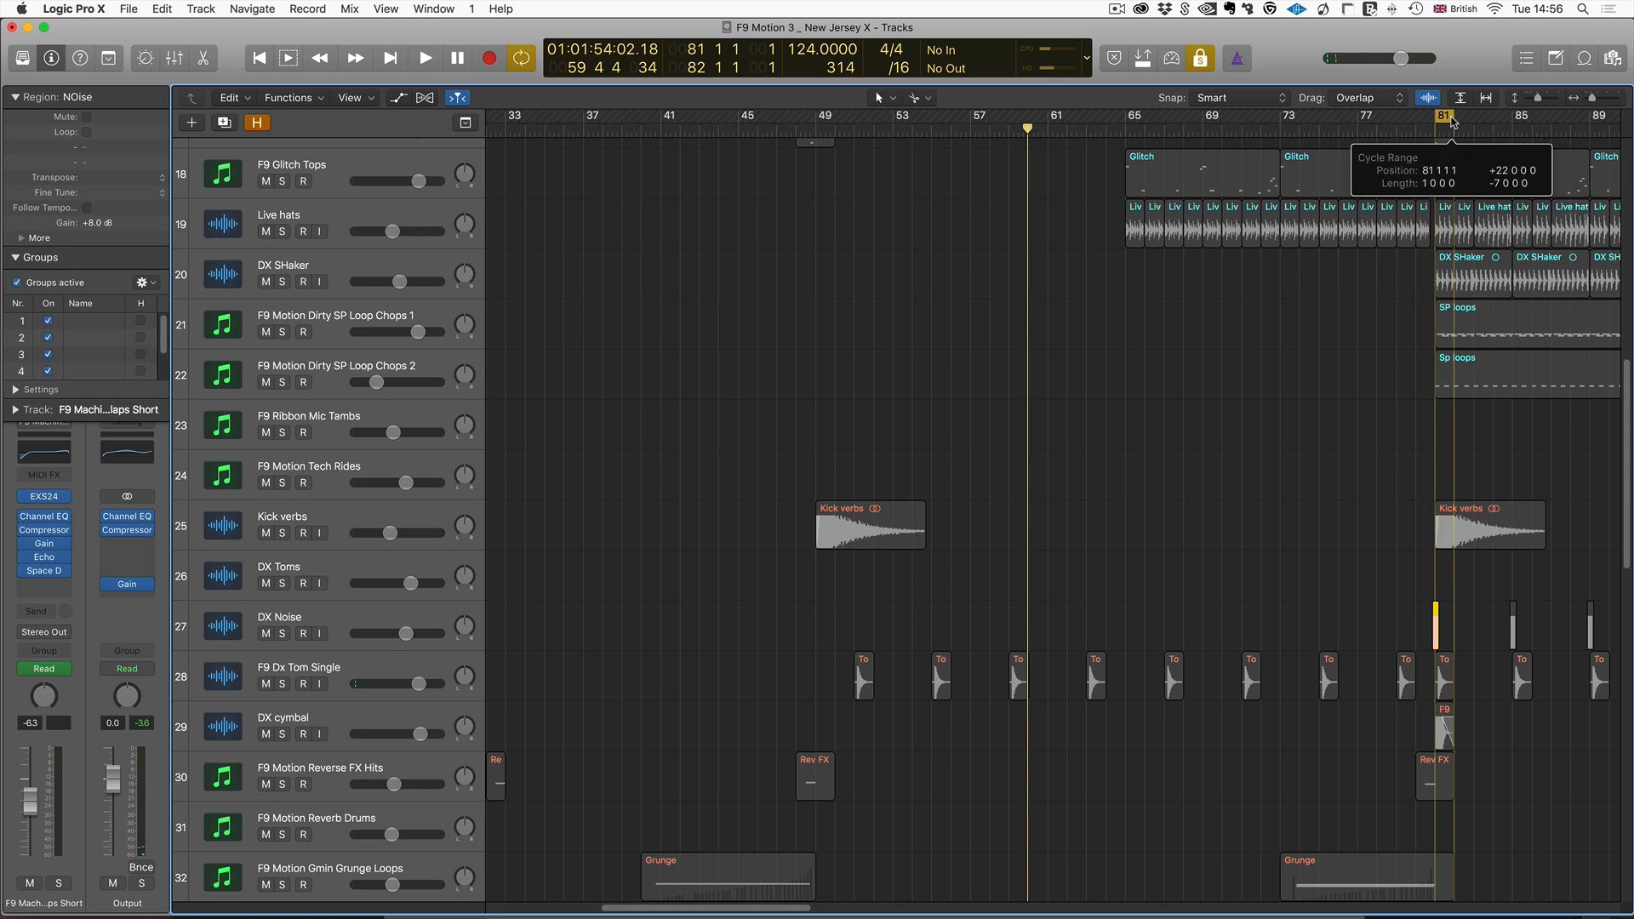
{"action": "key", "text": "space"}
{"action": "key", "text": "super+Right"}
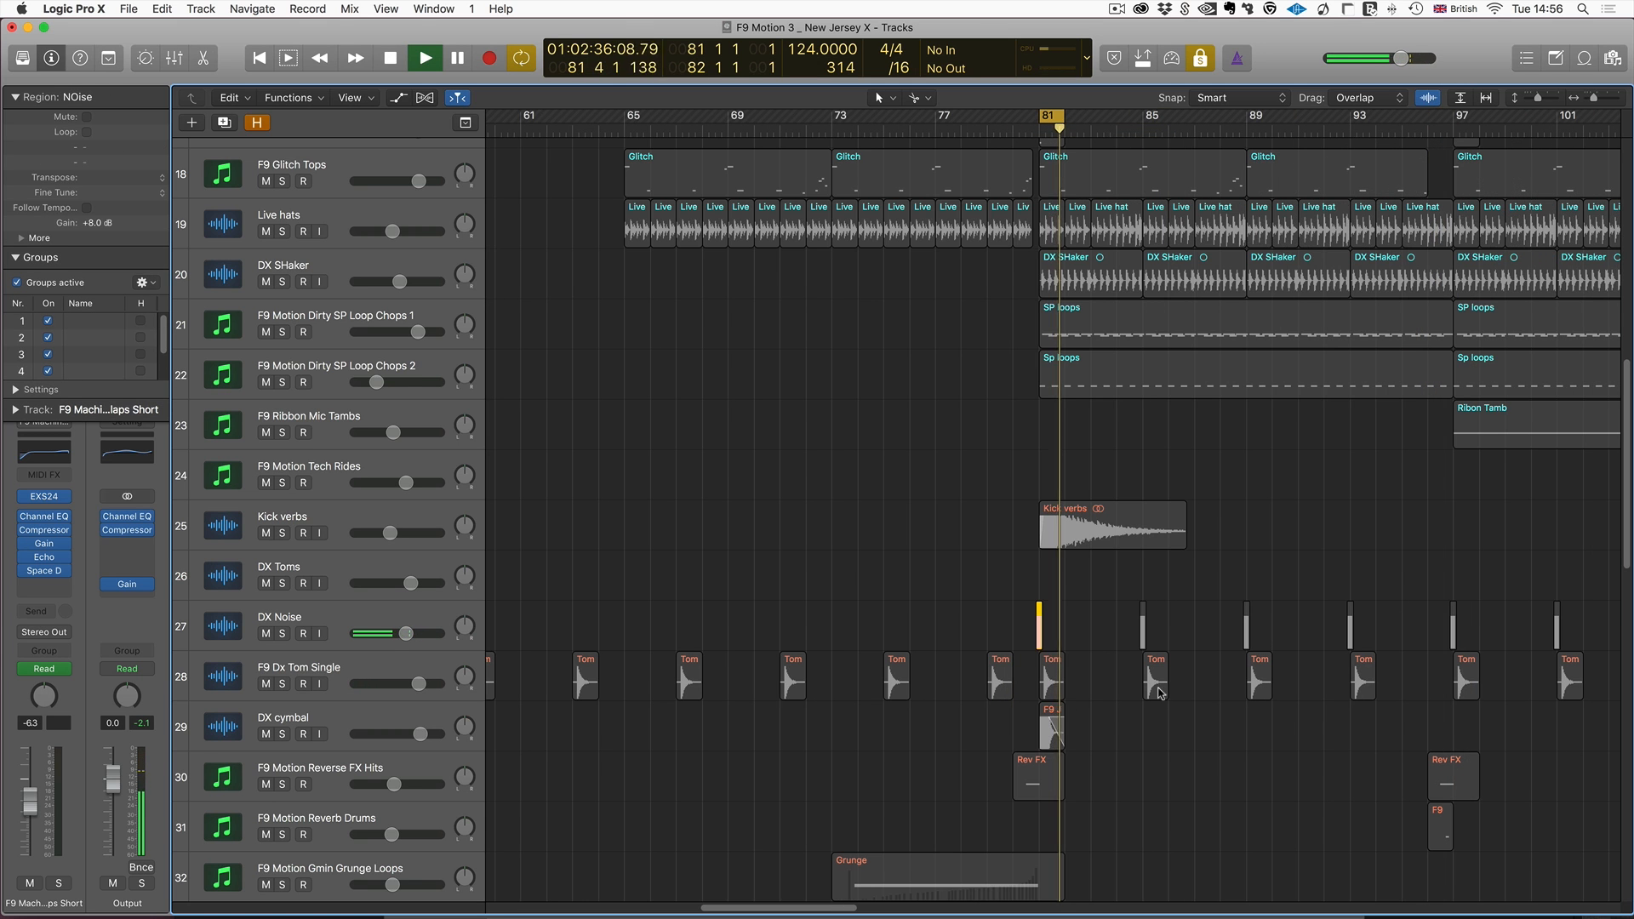
Audition the DX cymbal region on track 29 and the Kick verbs region on track 25 at bar 81.
{"action": "left_click", "coordinate": [1052, 730]}
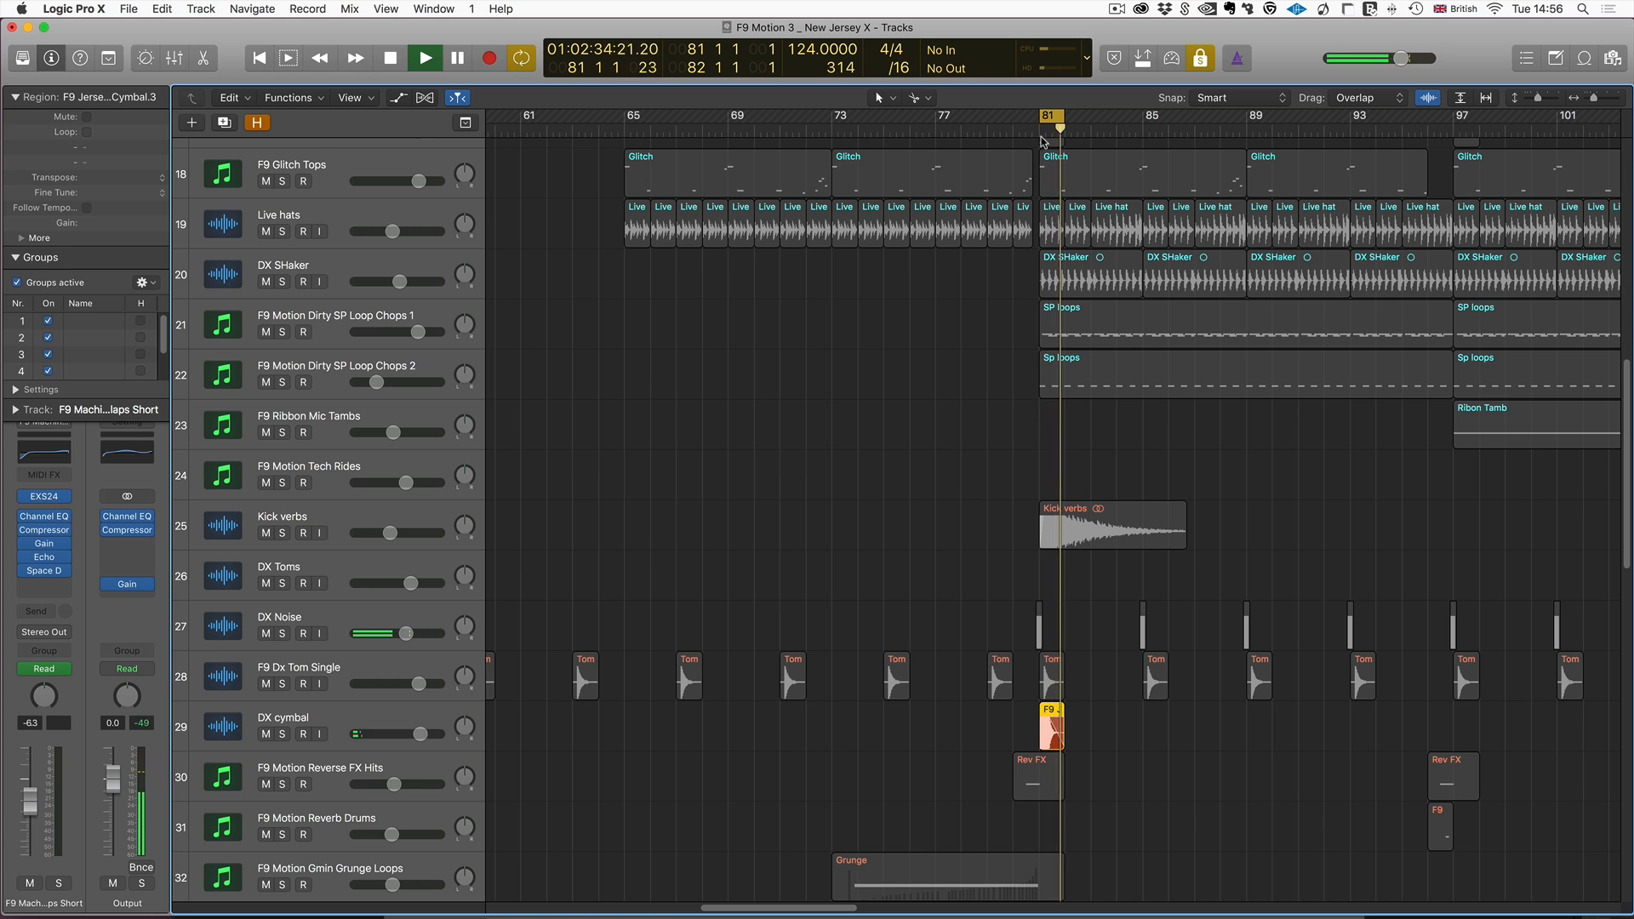
{"action": "left_click", "coordinate": [1123, 523]}
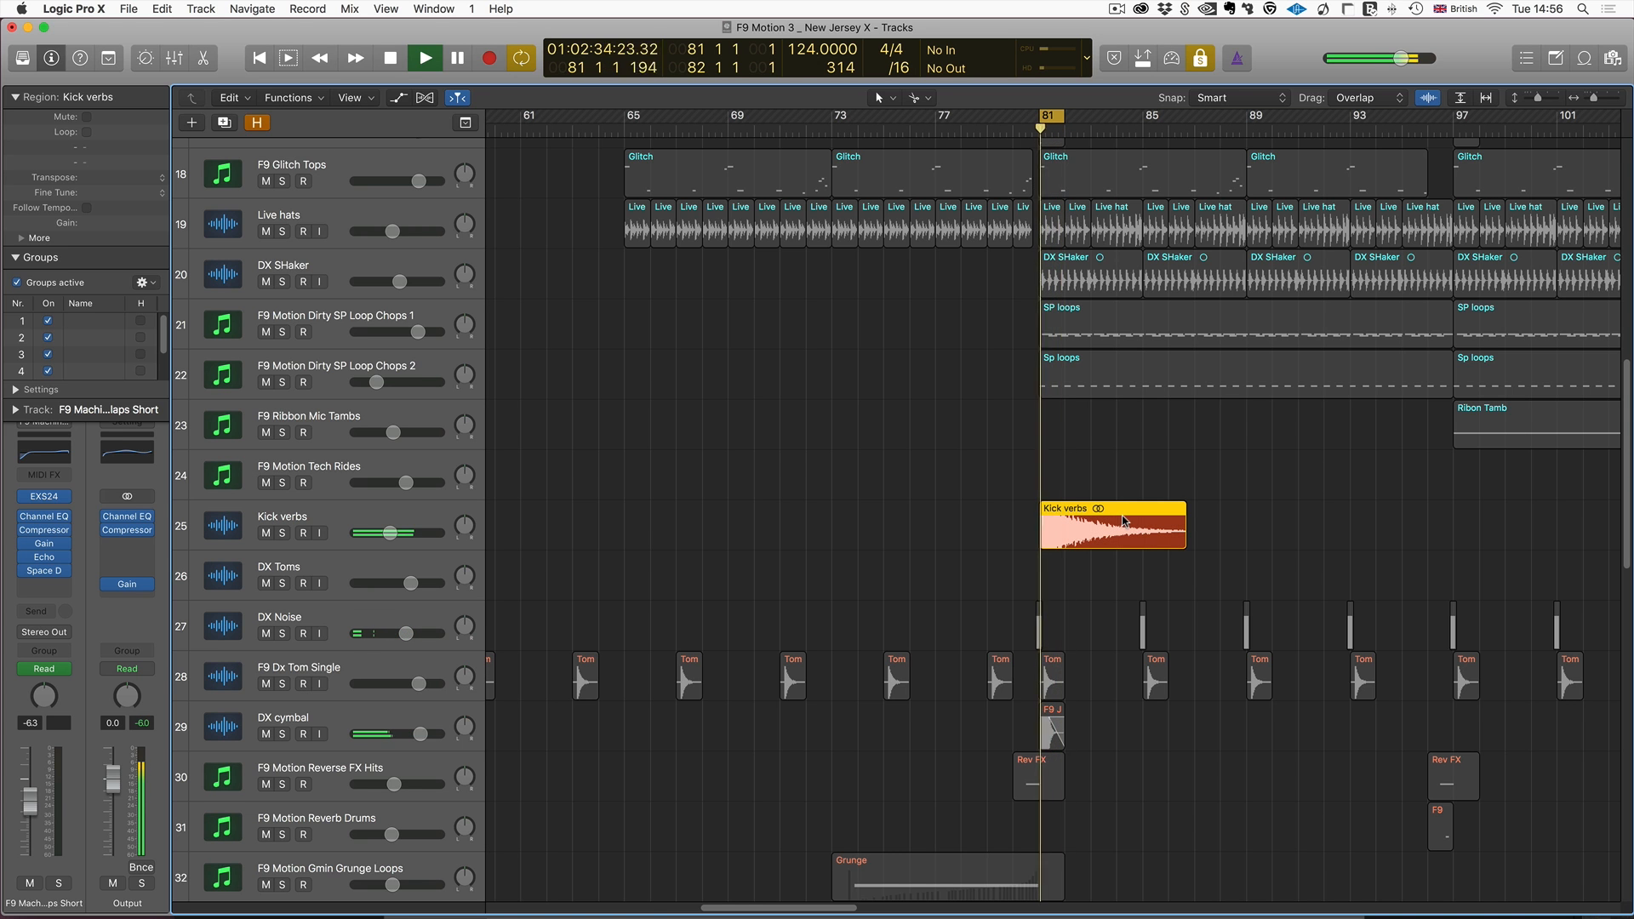
Select all the regions on DX Toms track 26 and audition them in solo from near bar 105.
{"action": "key", "text": "super+Left"}
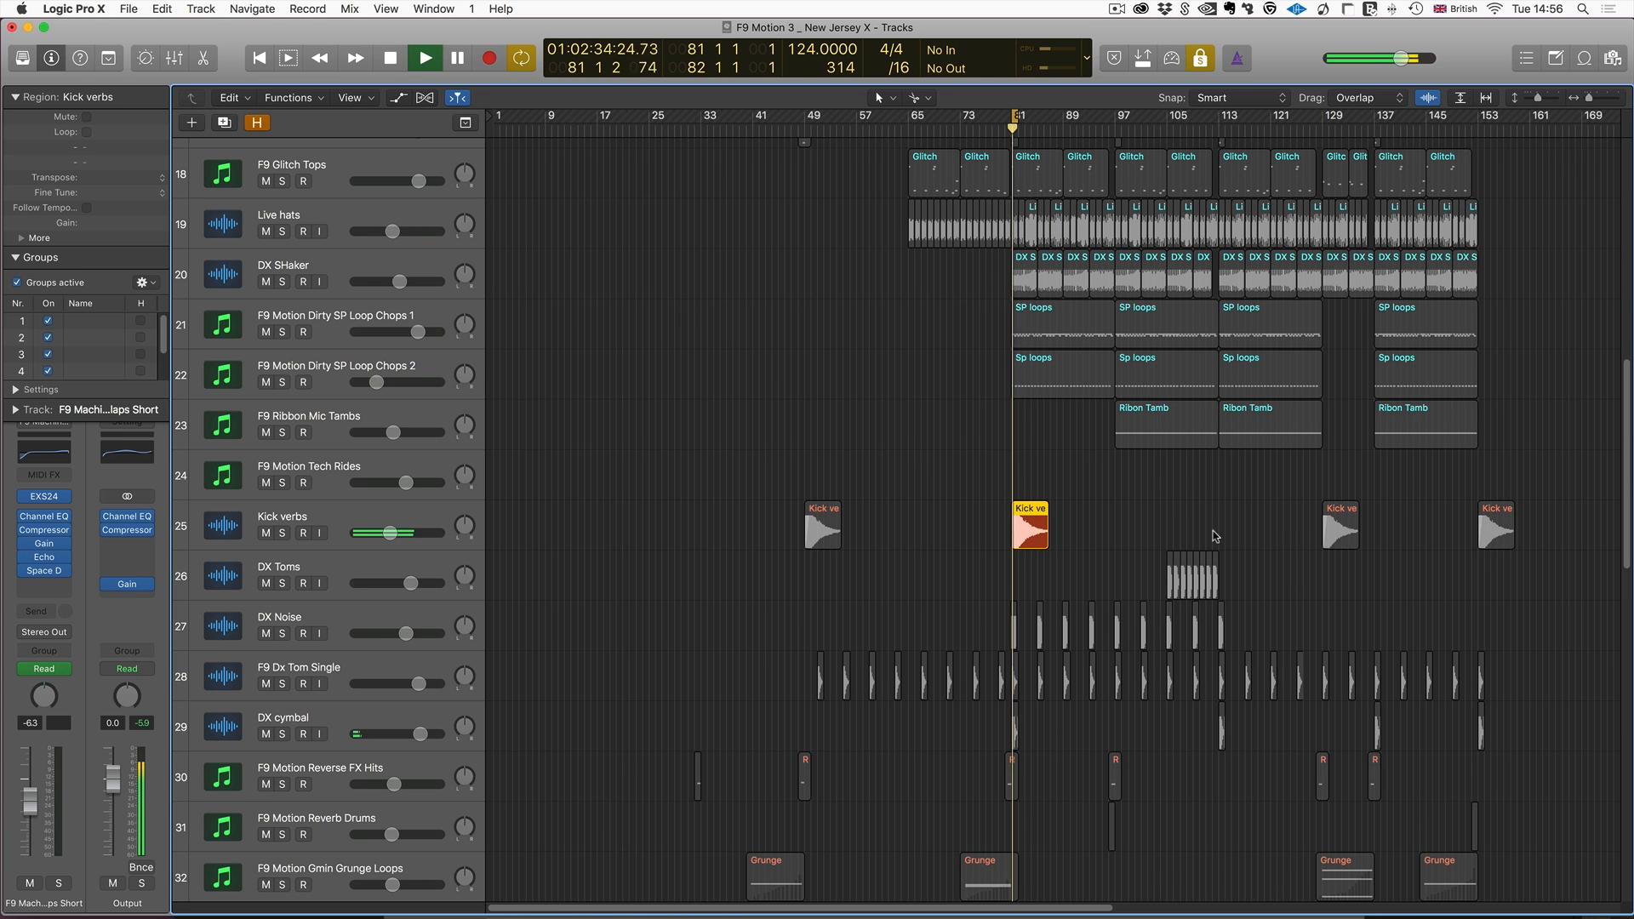
{"action": "left_click_drag", "start_coordinate": [1131, 573], "coordinate": [1244, 587]}
{"action": "left_click", "coordinate": [1169, 130]}
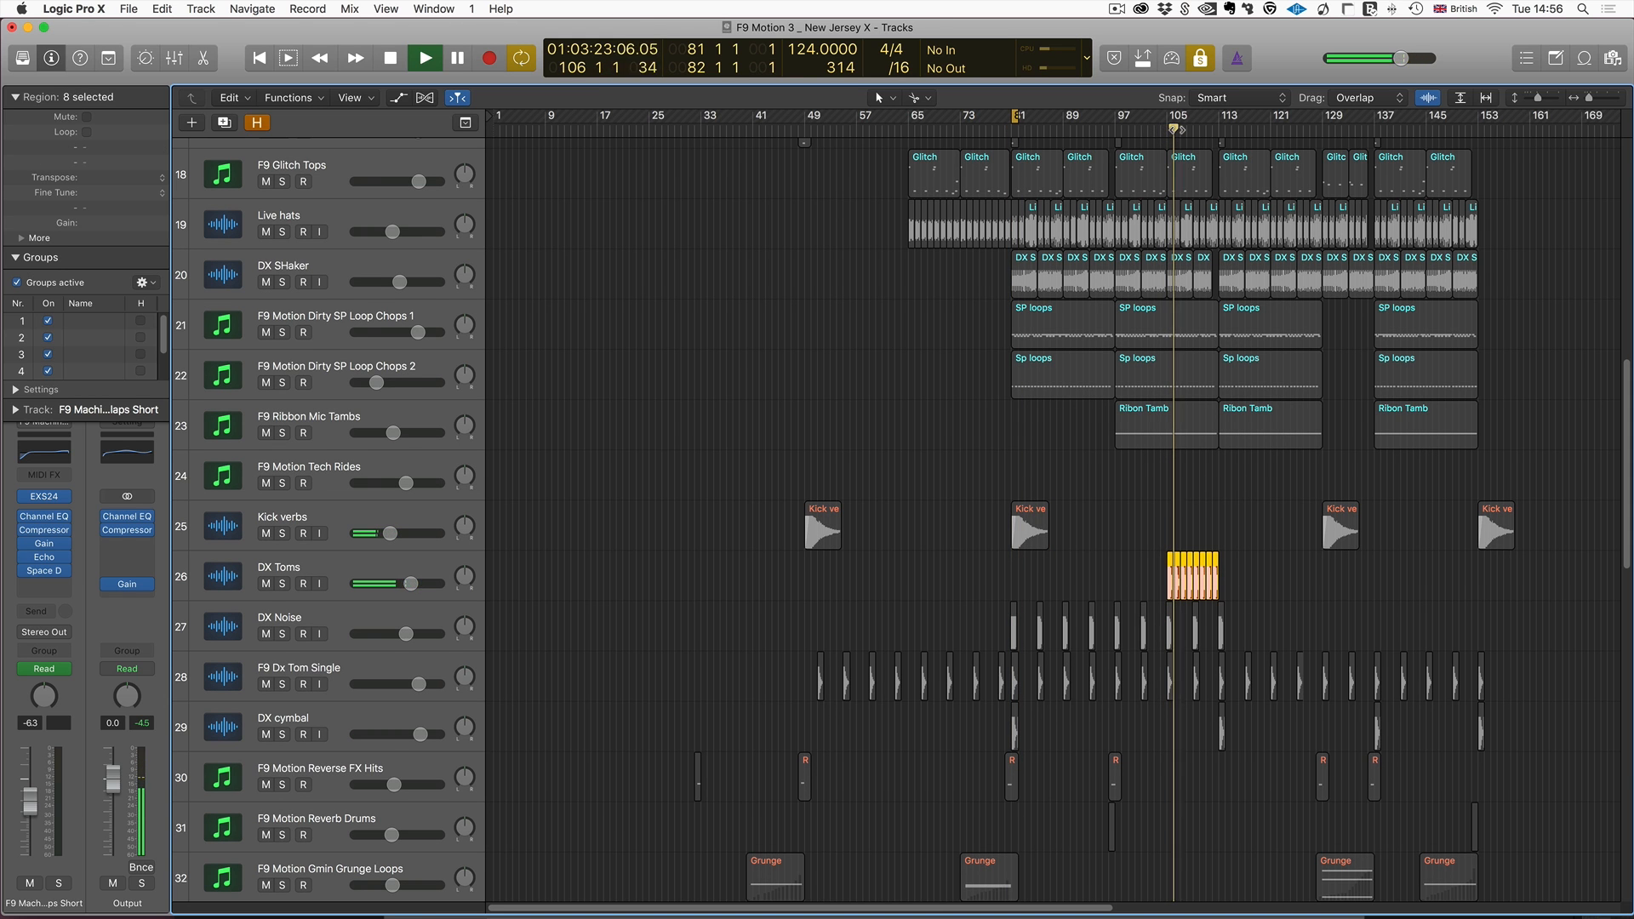
{"action": "key", "text": "space"}
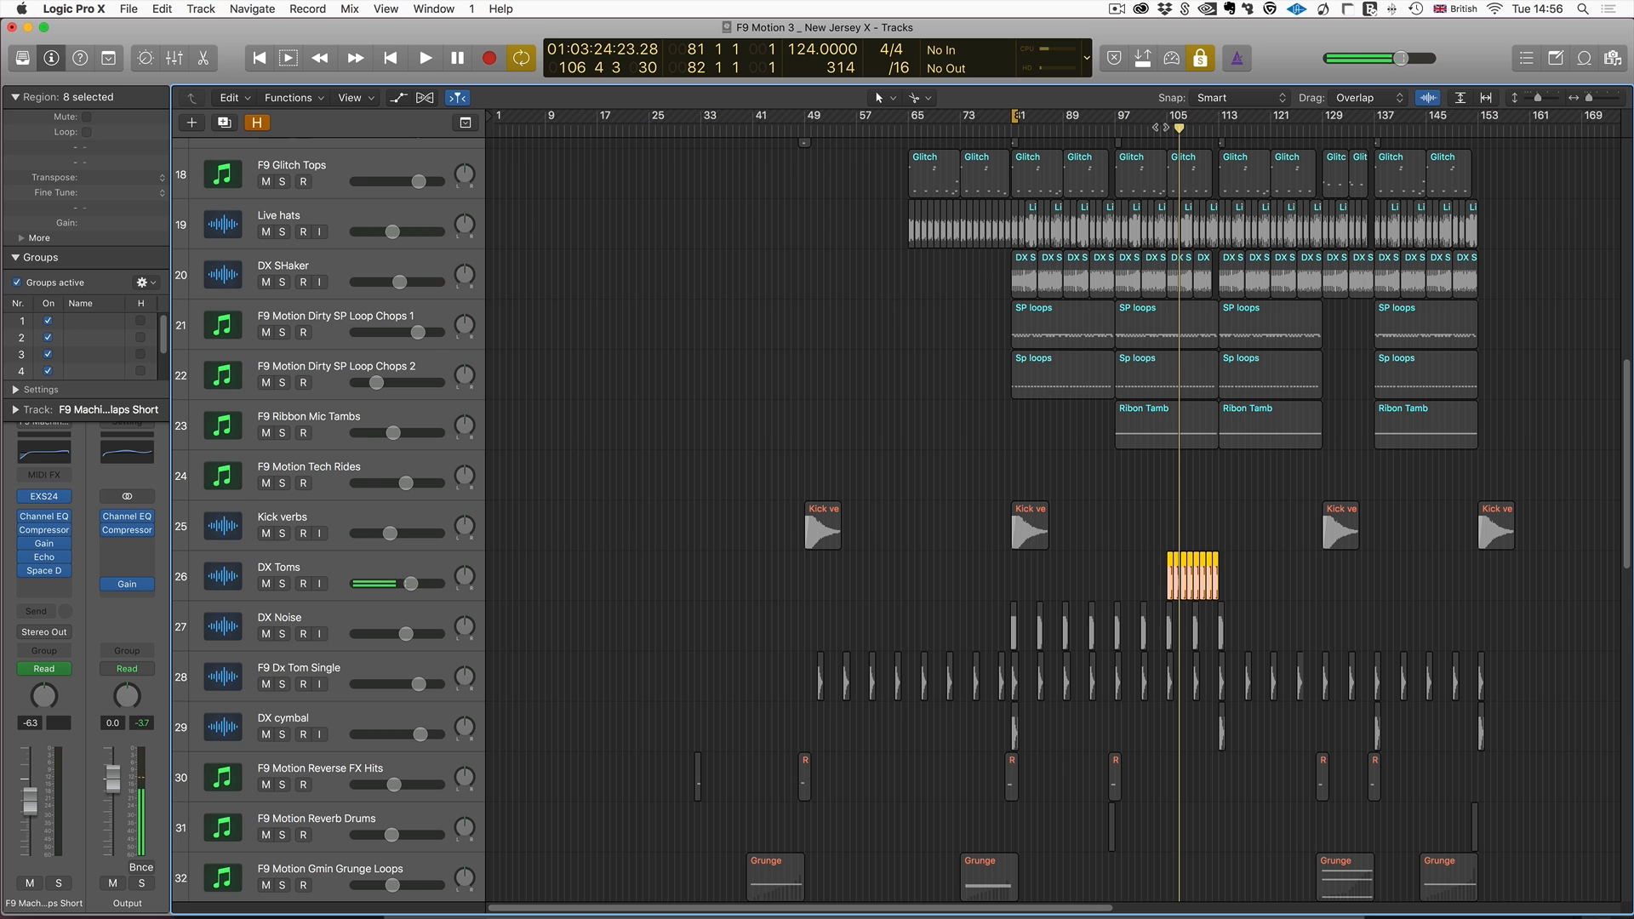
Audition the first two DX SHaker regions on track 20 with the cycle range set from bar 81 to bar 87.
{"action": "left_click_drag", "start_coordinate": [943, 287], "coordinate": [1058, 276]}
{"action": "left_click_drag", "start_coordinate": [1018, 119], "coordinate": [1050, 119]}
{"action": "key", "text": "space"}
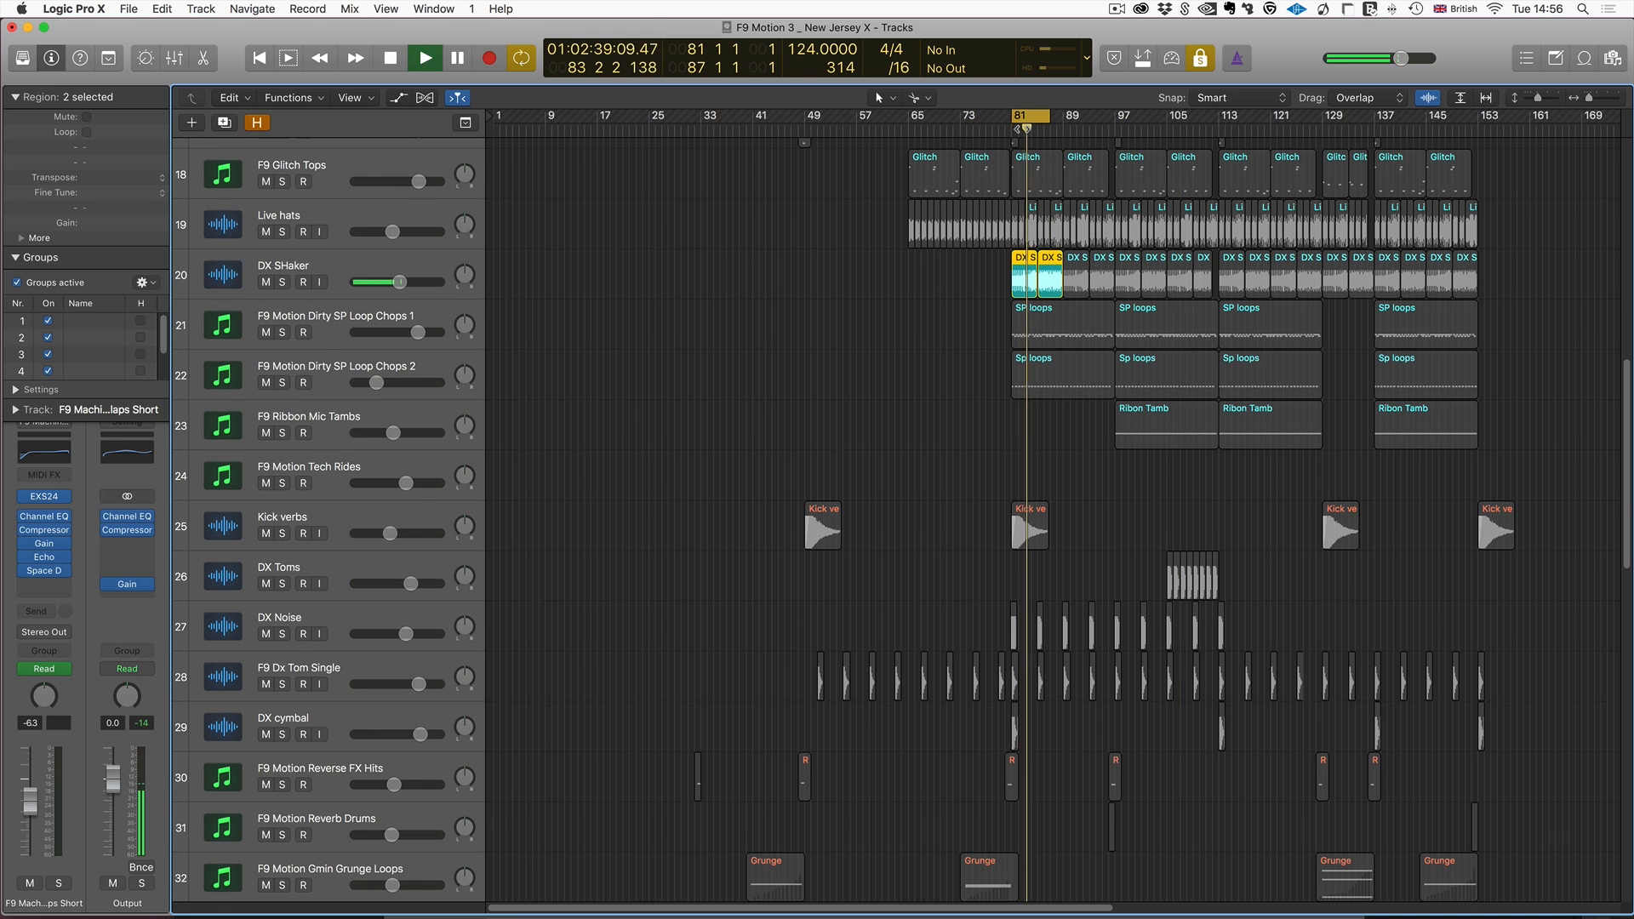
{"action": "key", "text": "super+Right"}
{"action": "key", "text": "super+Right"}
{"action": "key", "text": "super+Right"}
{"action": "key", "text": "super+Right"}
{"action": "key", "text": "super+Right"}
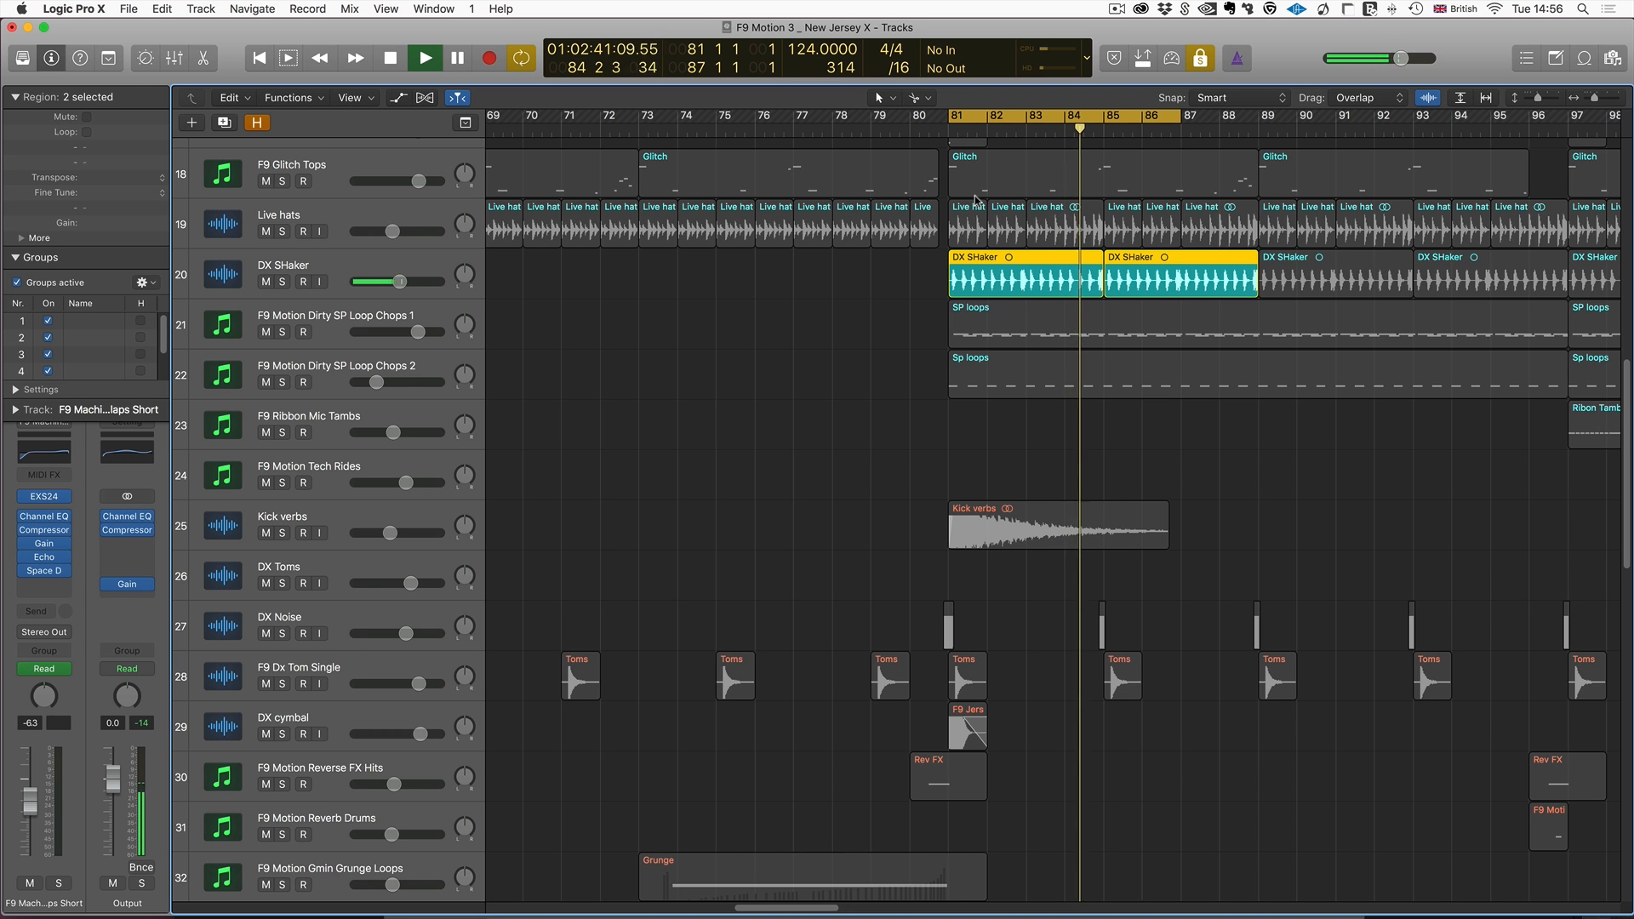
{"action": "key", "text": "space"}
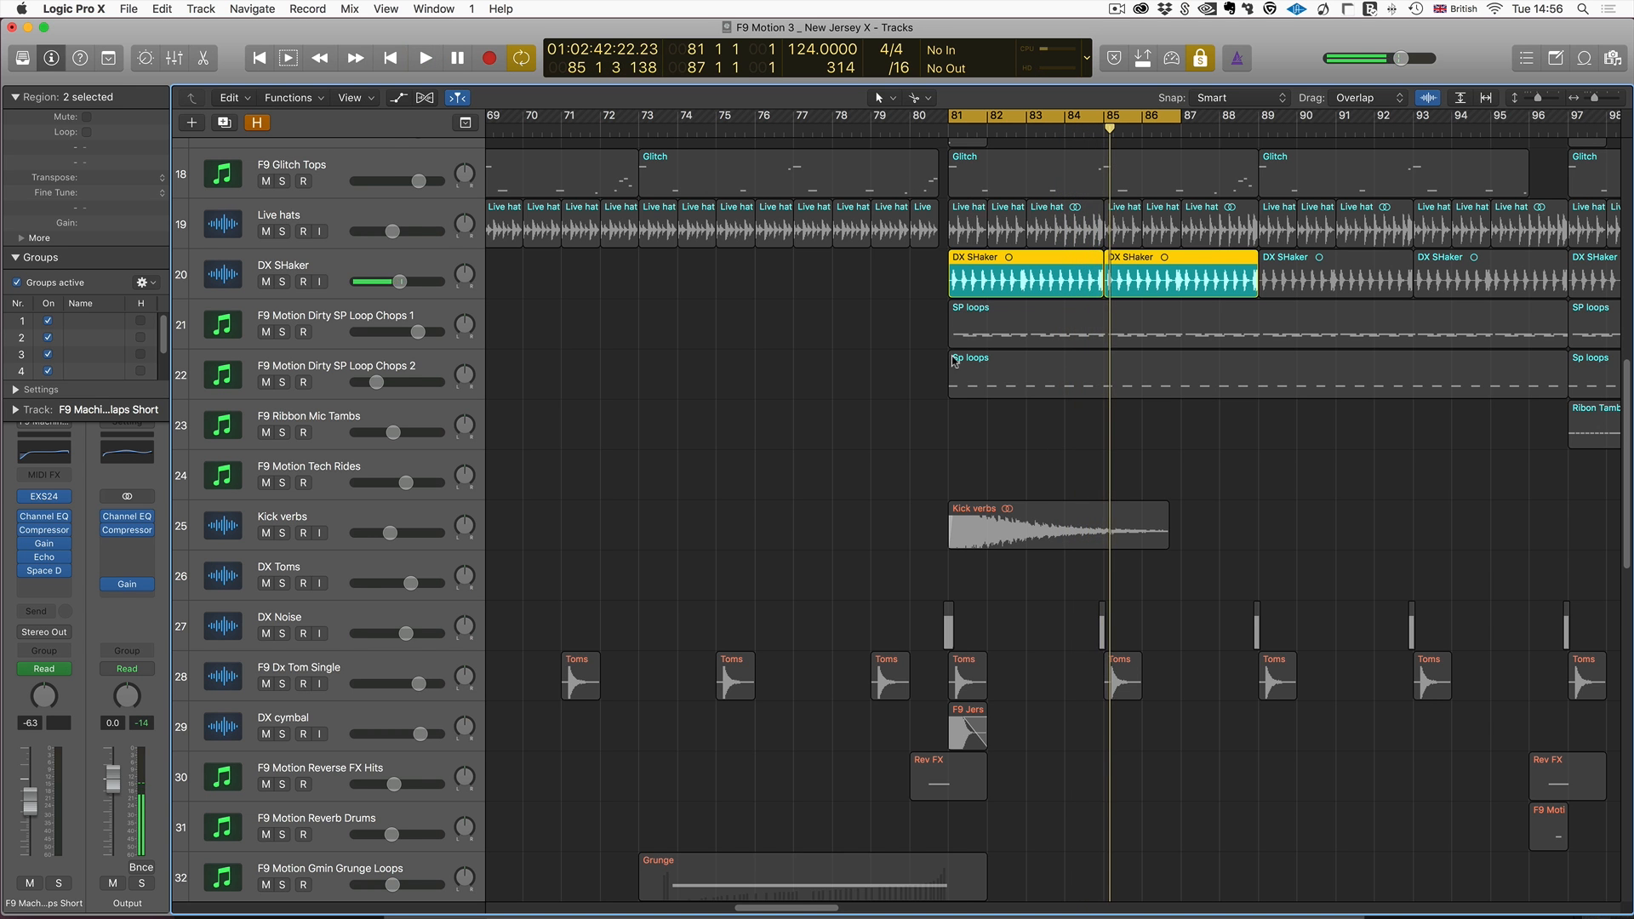
Select a DX Claps region on F9 DX Claps track 11, set a cycle range at it and audition it in solo.
{"action": "scroll", "coordinate": [954, 361], "scroll_direction": "up", "scroll_amount": 10}
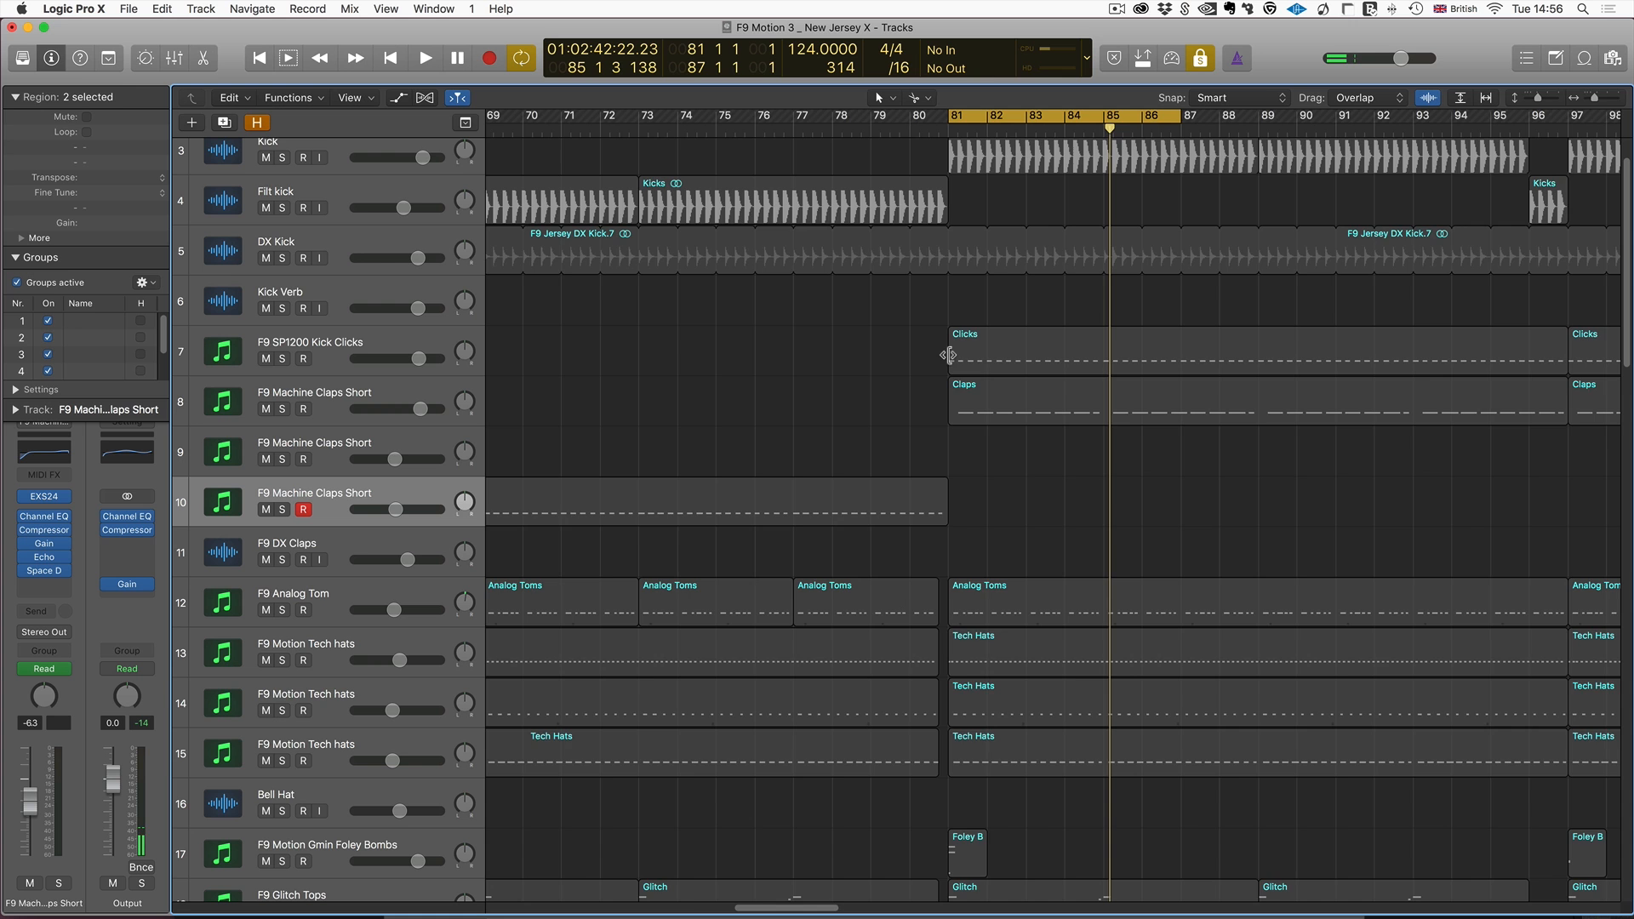
{"action": "scroll", "coordinate": [948, 355], "scroll_direction": "right", "scroll_amount": 15}
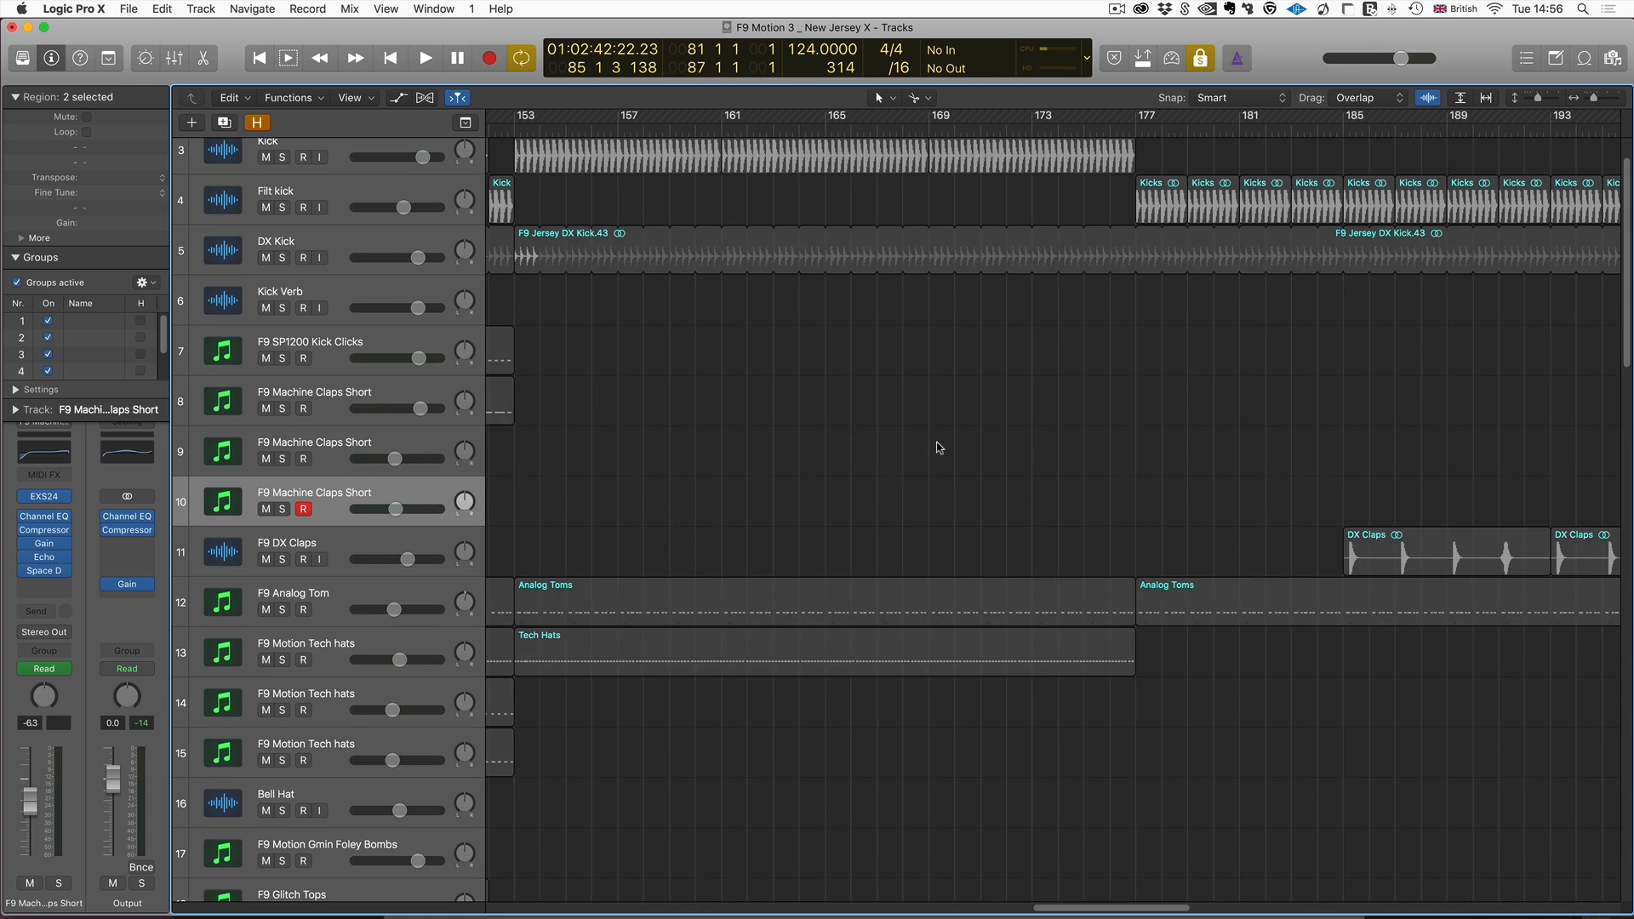
{"action": "key", "text": "super+Left"}
{"action": "left_click", "coordinate": [829, 562]}
{"action": "left_click_drag", "start_coordinate": [808, 118], "coordinate": [815, 117]}
{"action": "left_click_drag", "start_coordinate": [919, 131], "coordinate": [923, 132]}
{"action": "key", "text": "space"}
{"action": "key", "text": "super+Right"}
{"action": "key", "text": "super+Right"}
{"action": "key", "text": "super+Right"}
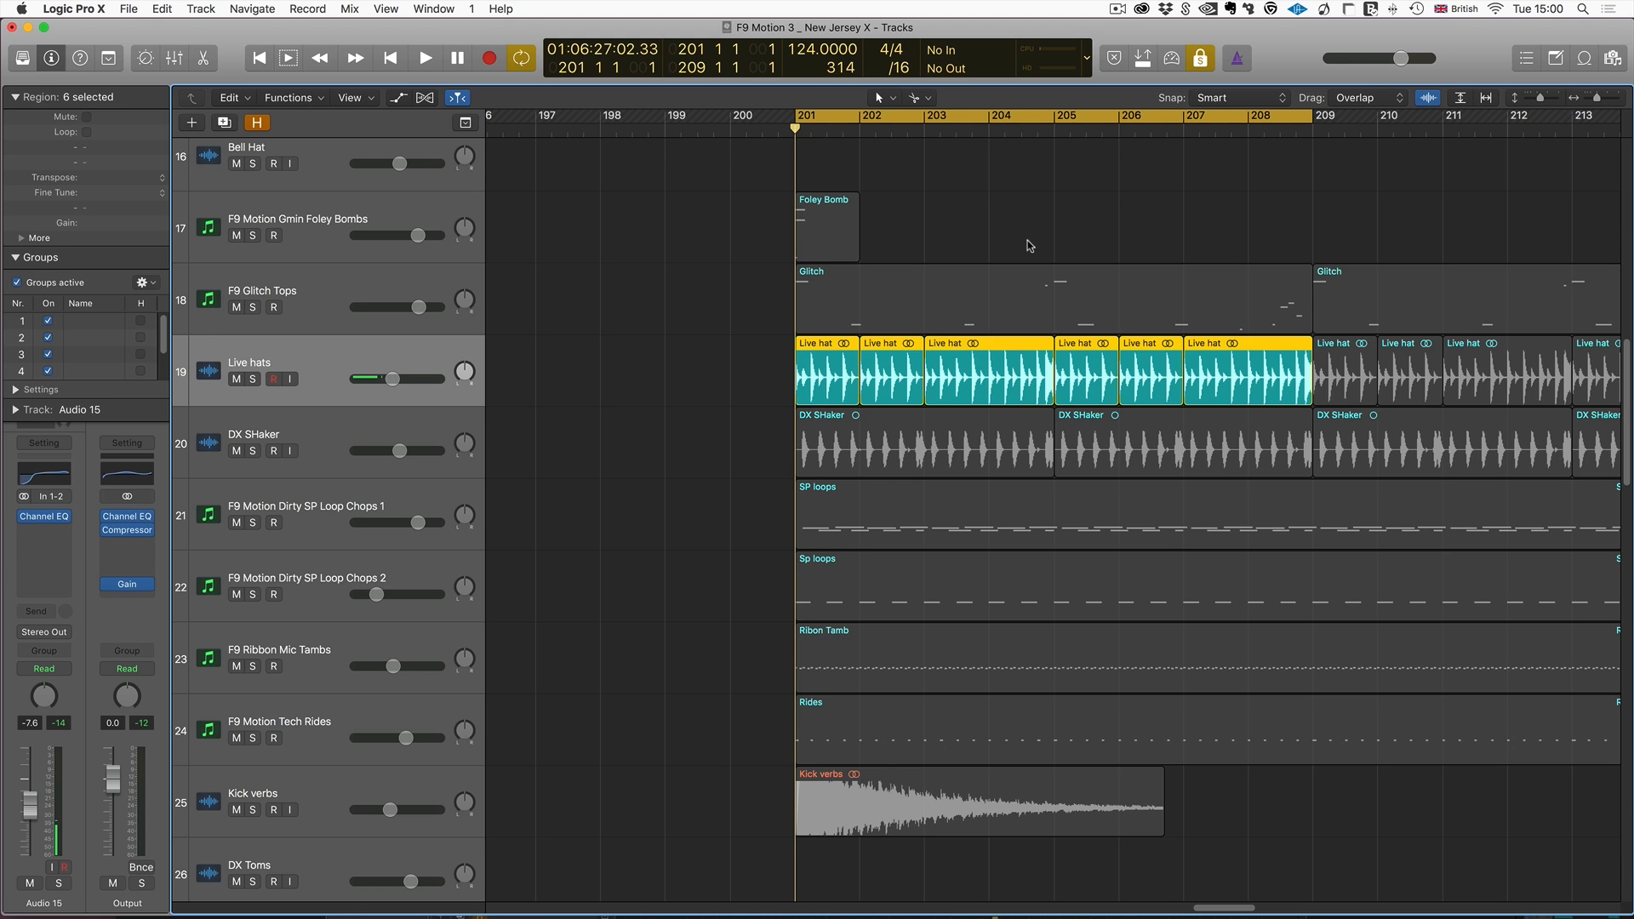
Audition the selected Live hat regions on Live hats track 19 from bar 201.
{"action": "key", "text": "space"}
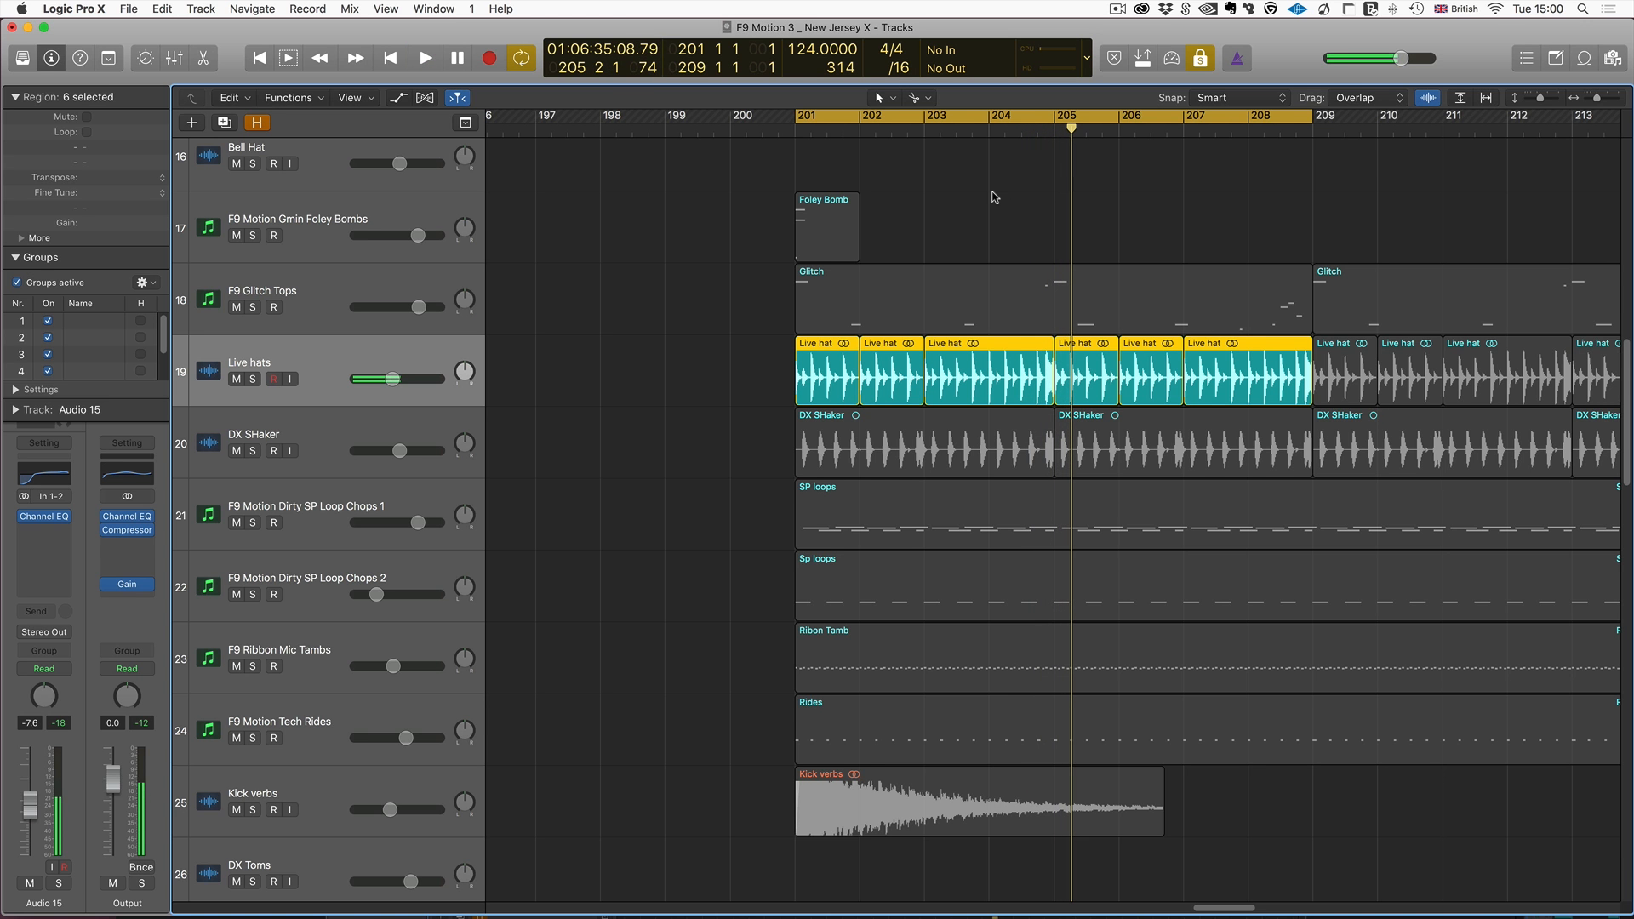
Select the drum regions at bar 201 from Kick track 3 through Kick verbs track 25 and audition them together in solo.
{"action": "key", "text": "super+a"}
{"action": "left_click_drag", "start_coordinate": [1539, 97], "coordinate": [1528, 97]}
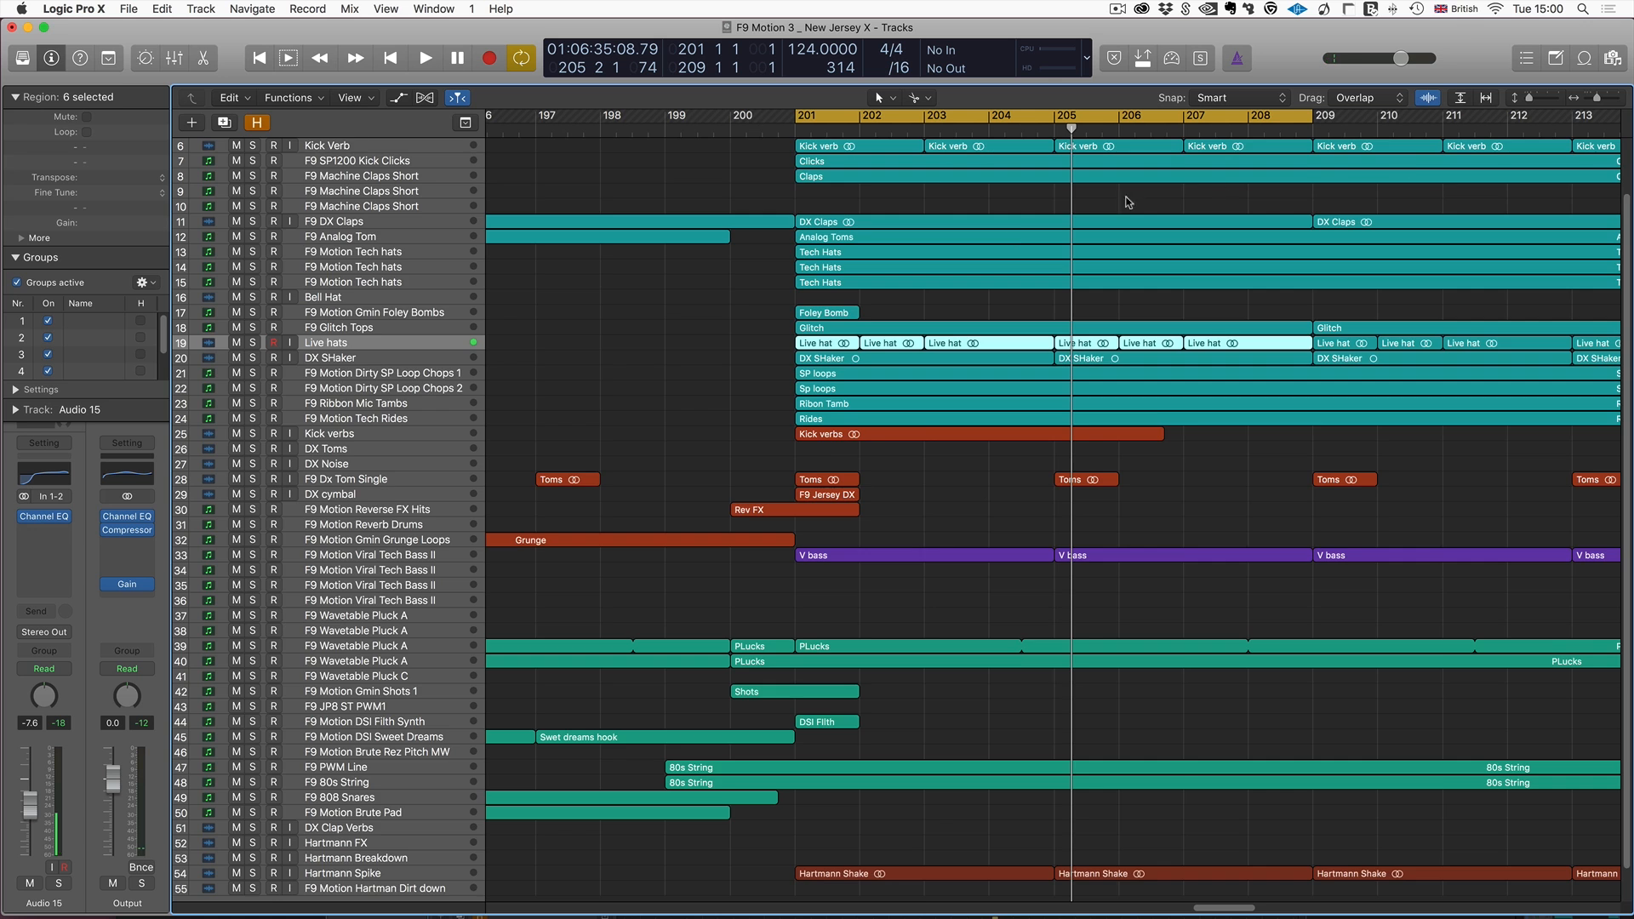
{"action": "scroll", "coordinate": [1013, 231], "scroll_direction": "up", "scroll_amount": 4}
{"action": "left_click_drag", "start_coordinate": [795, 515], "coordinate": [1228, 155]}
{"action": "key", "text": "ctrl+alt+s"}
{"action": "key", "text": "space"}
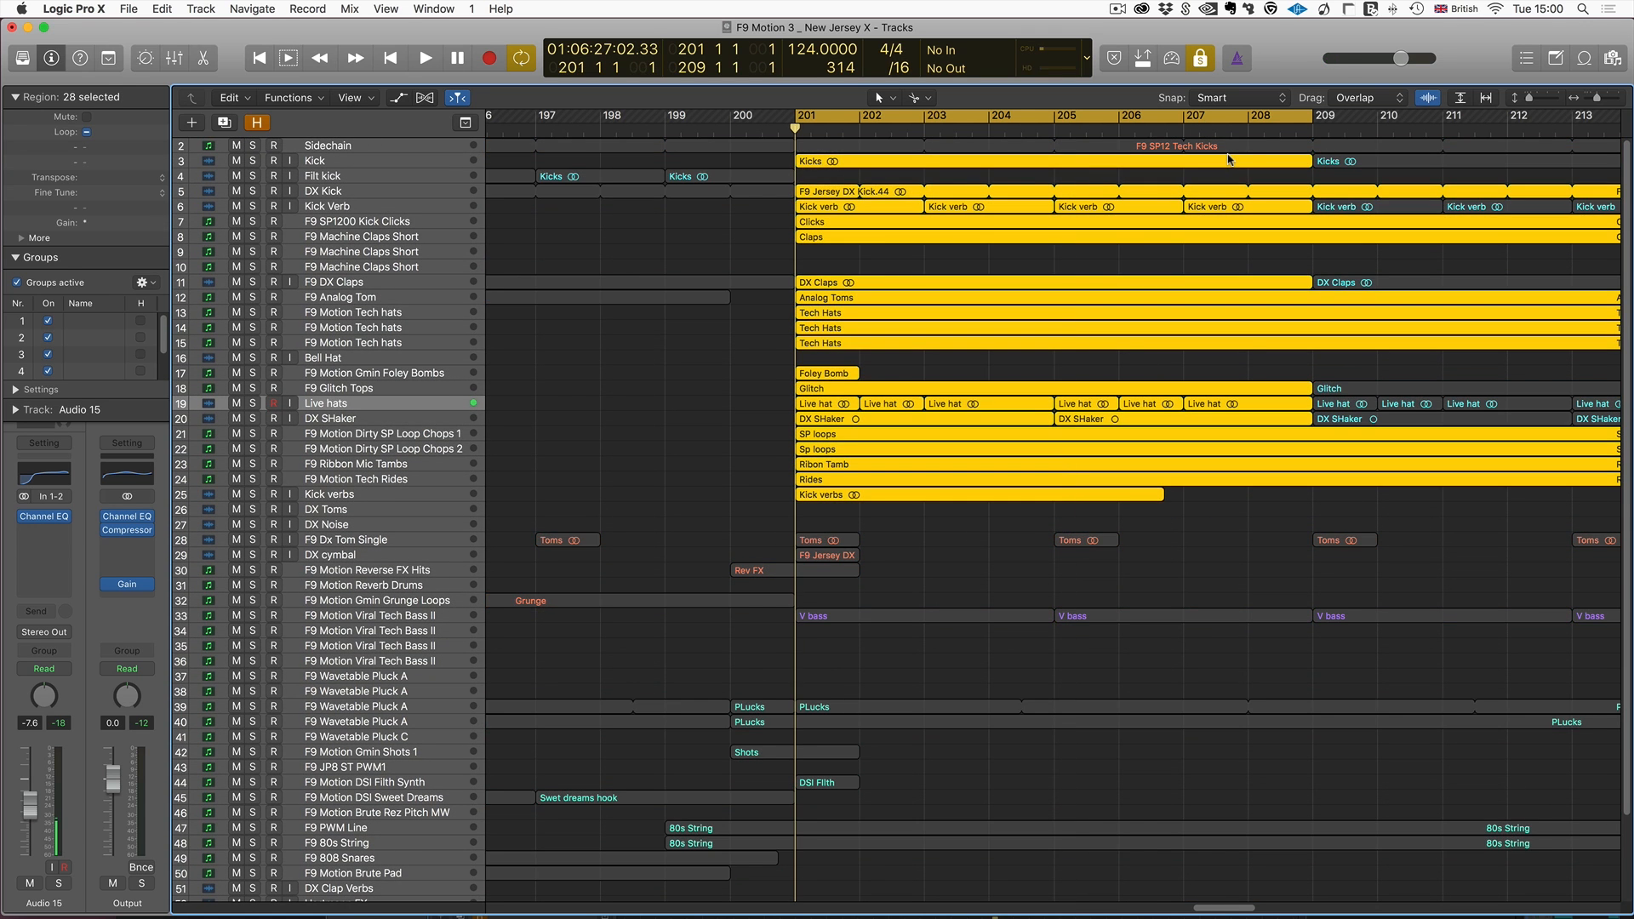
{"action": "key", "text": "space"}
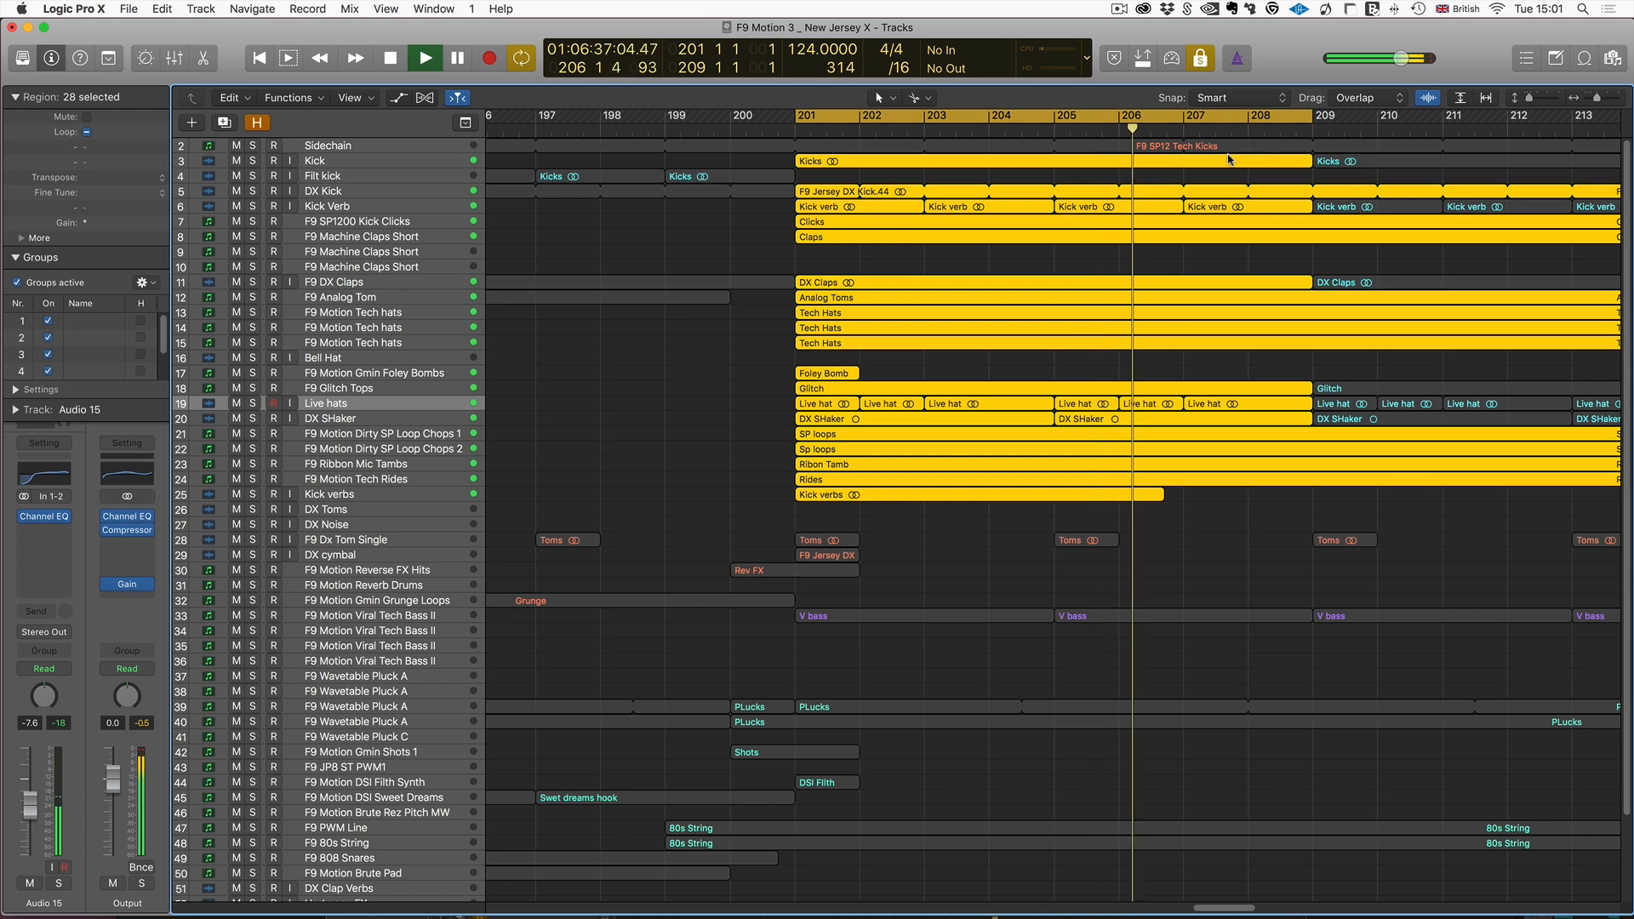
{"action": "key", "text": "space"}
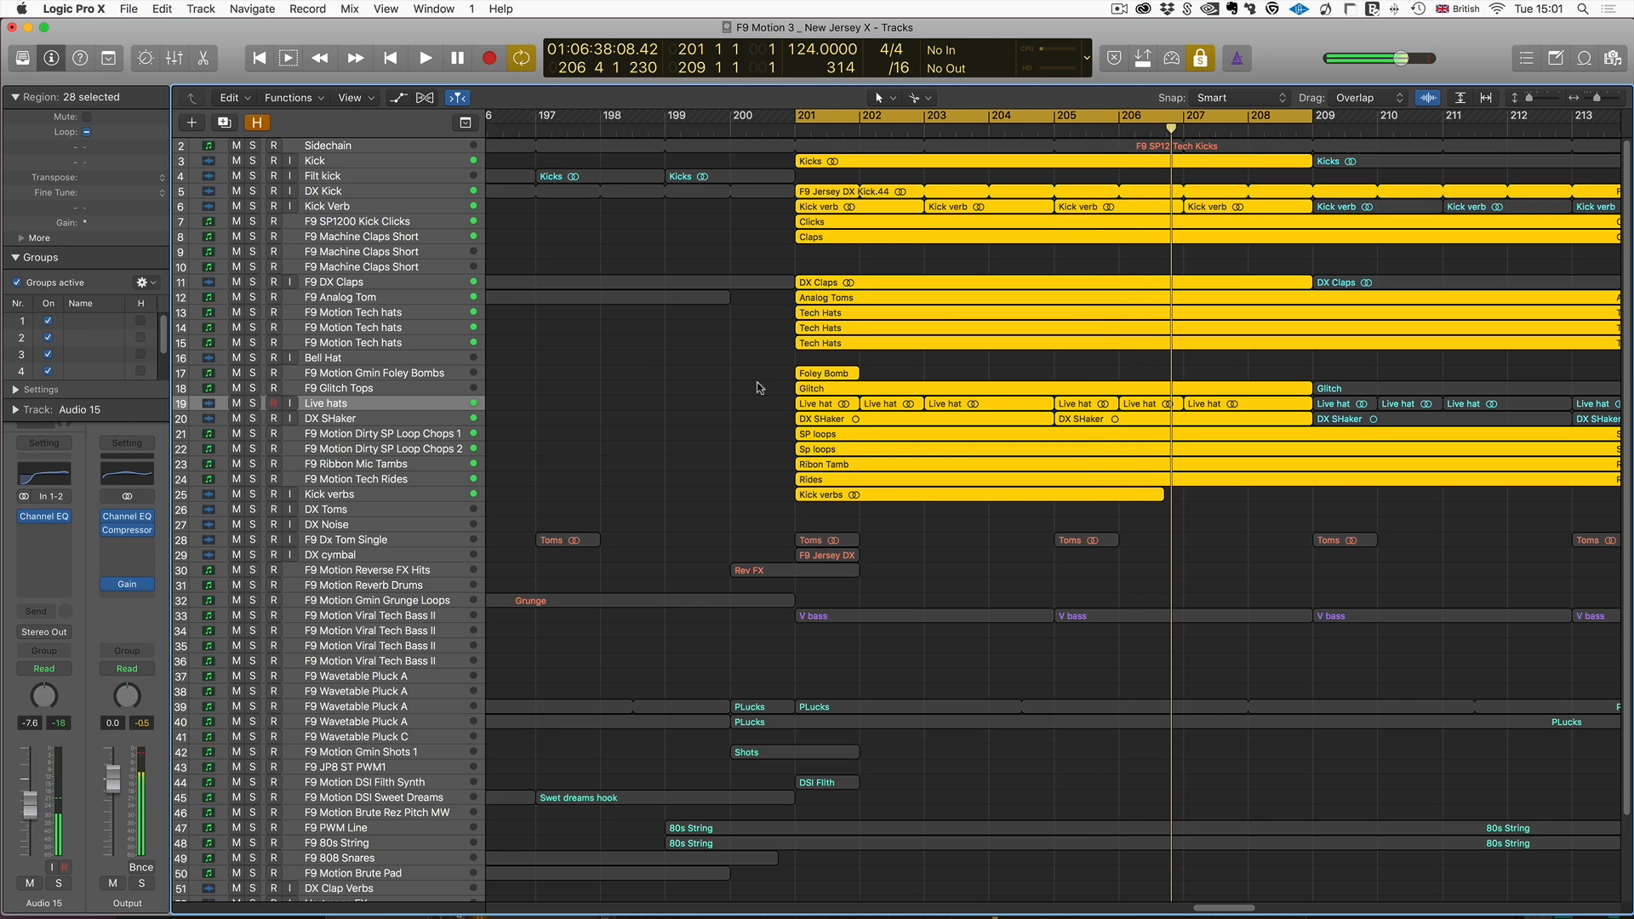
Inspect F9 Analog Tom track 12 and audition the soloed Glitch region on F9 Glitch Tops track 18 from bar 201.
{"action": "left_click", "coordinate": [361, 299]}
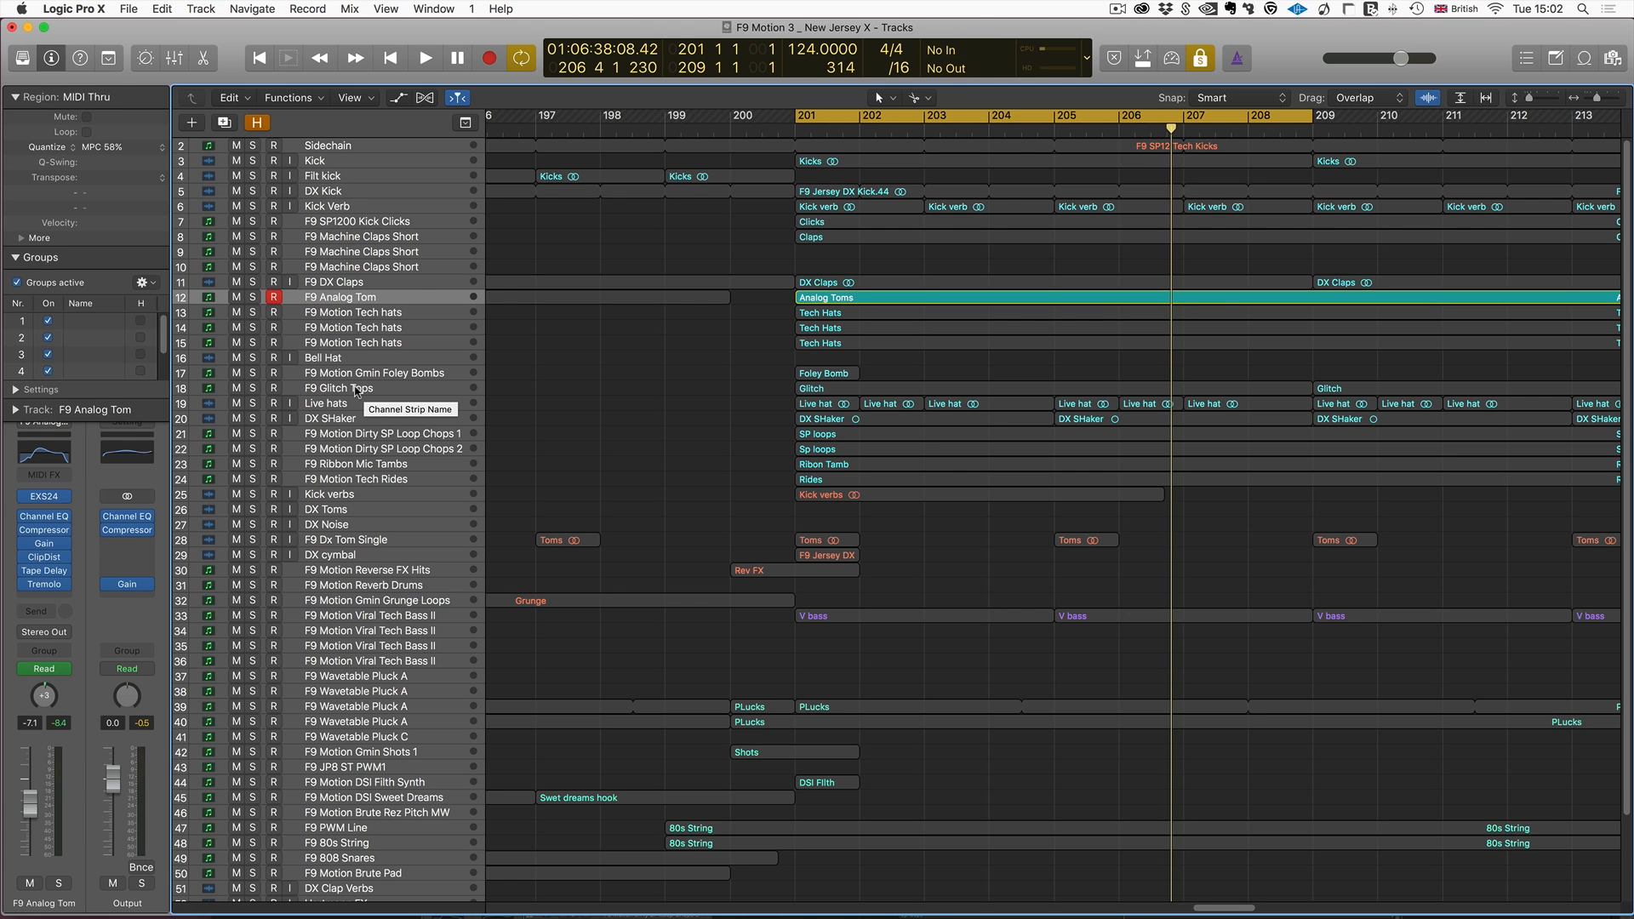
{"action": "left_click", "coordinate": [355, 389]}
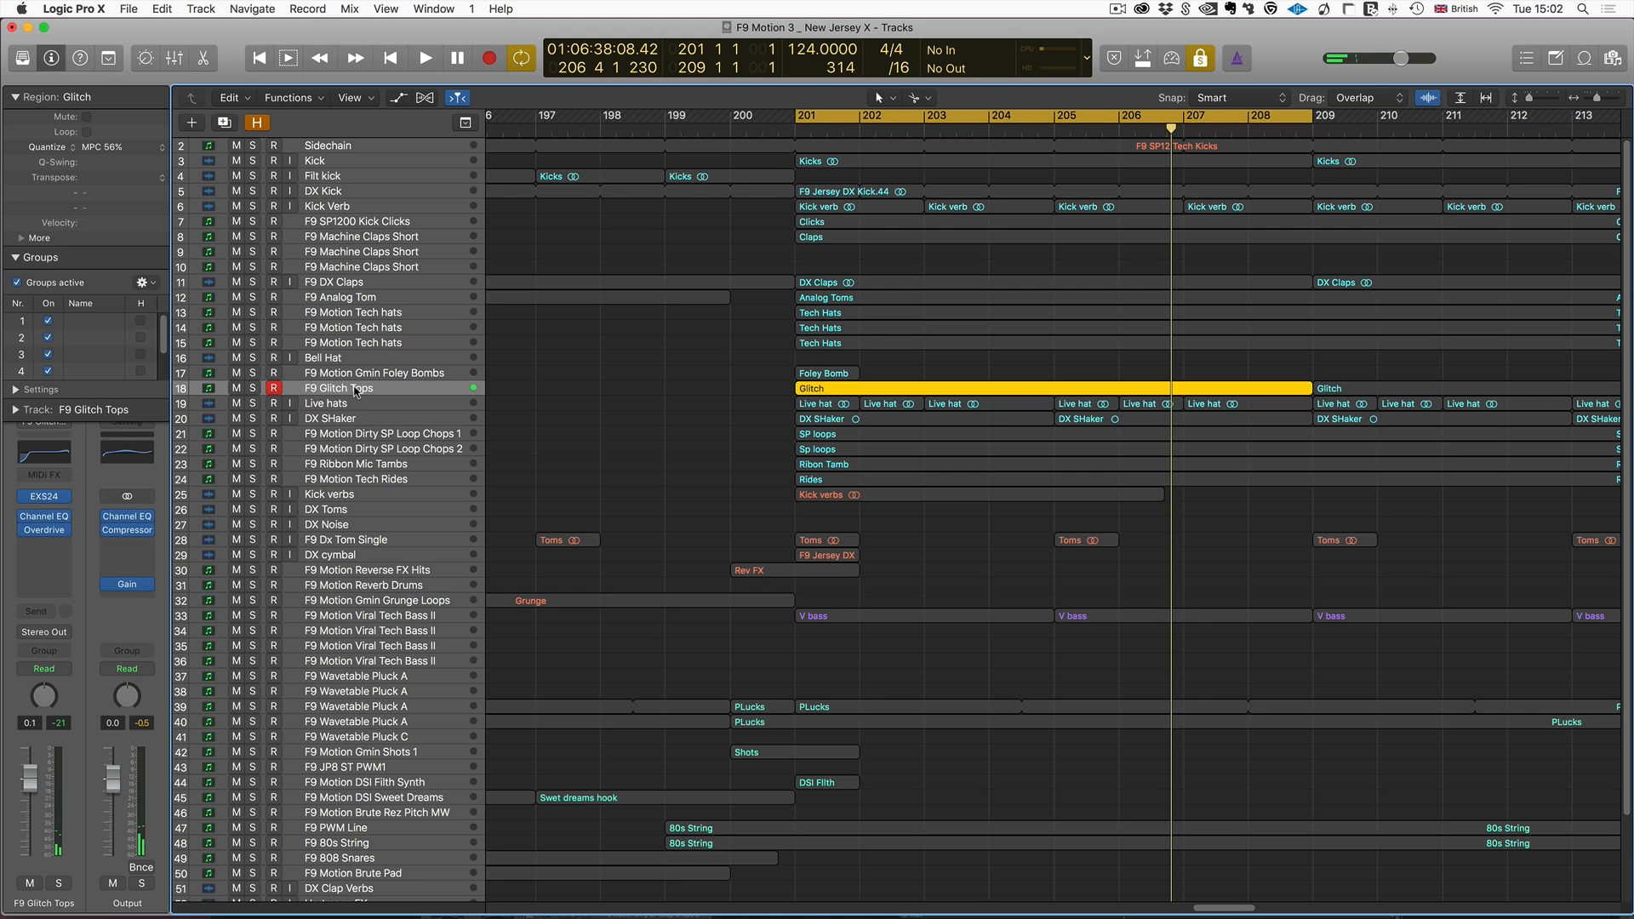
{"action": "key", "text": "space"}
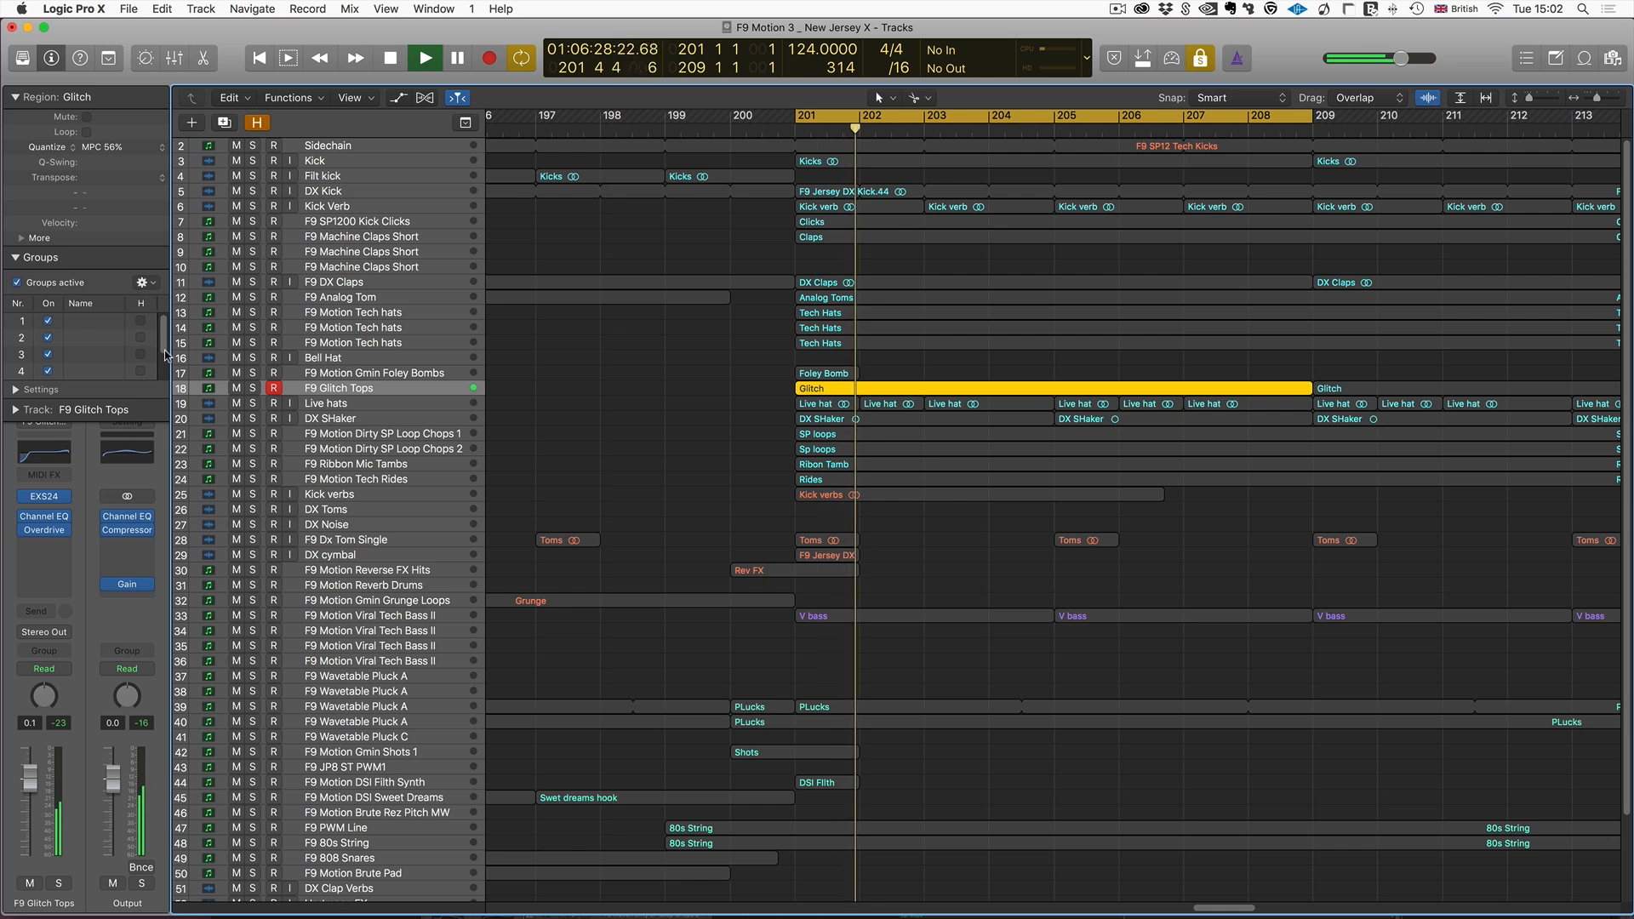
{"action": "key", "text": "ctrl+z"}
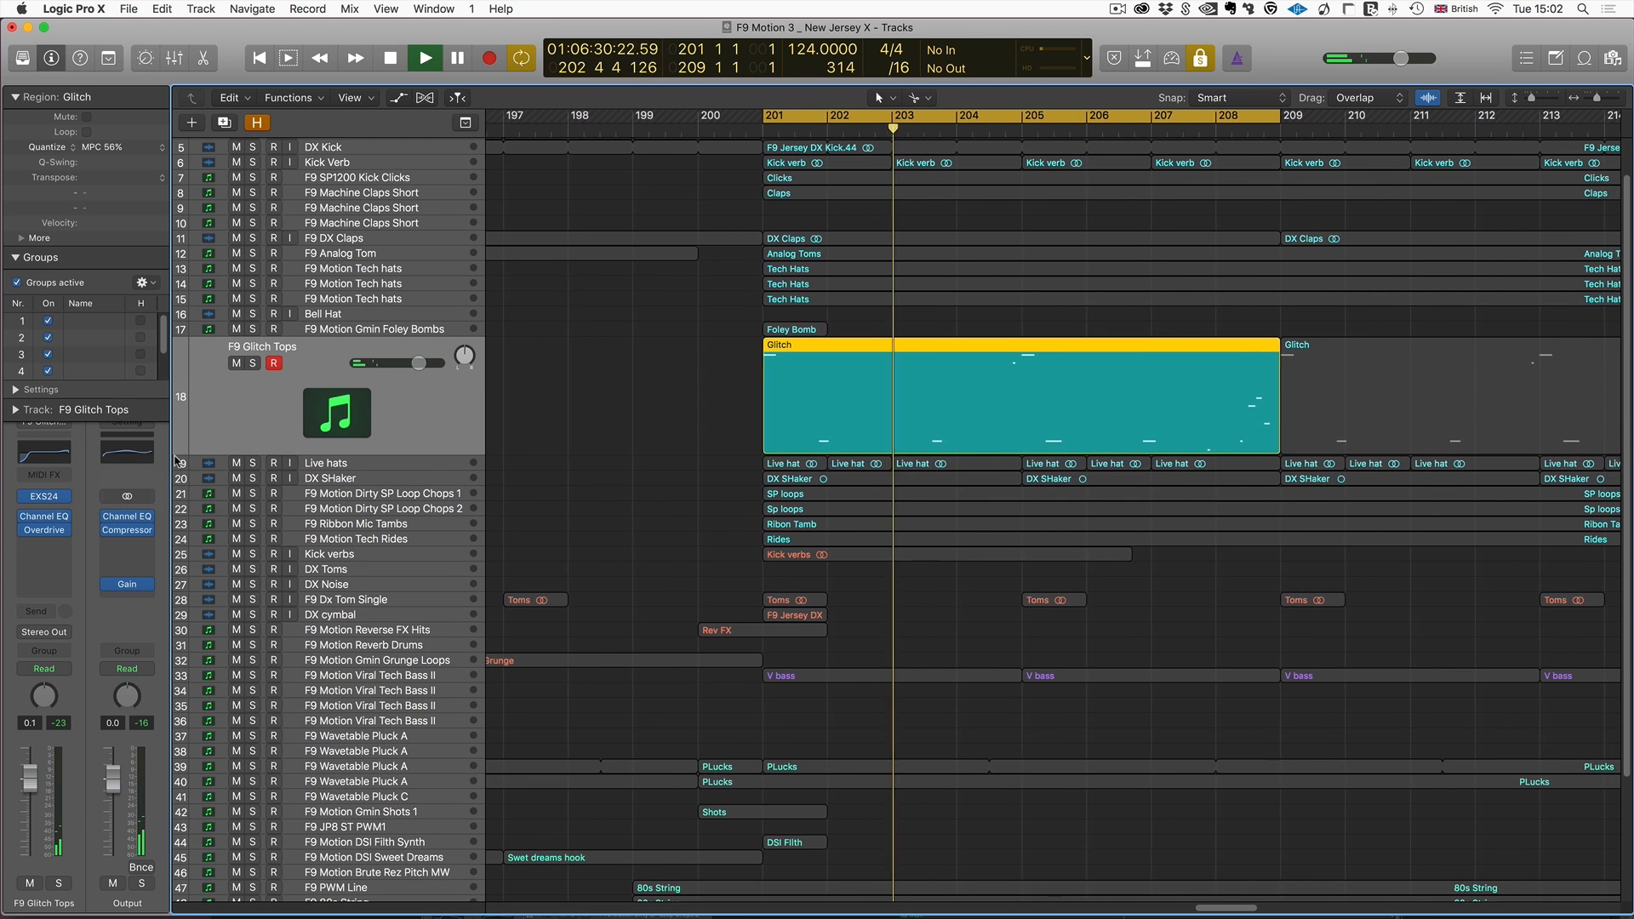
Stop the Glitch playback and inspect the channel strip of F9 Wavetable Pluck A track 39.
{"action": "key", "text": "space"}
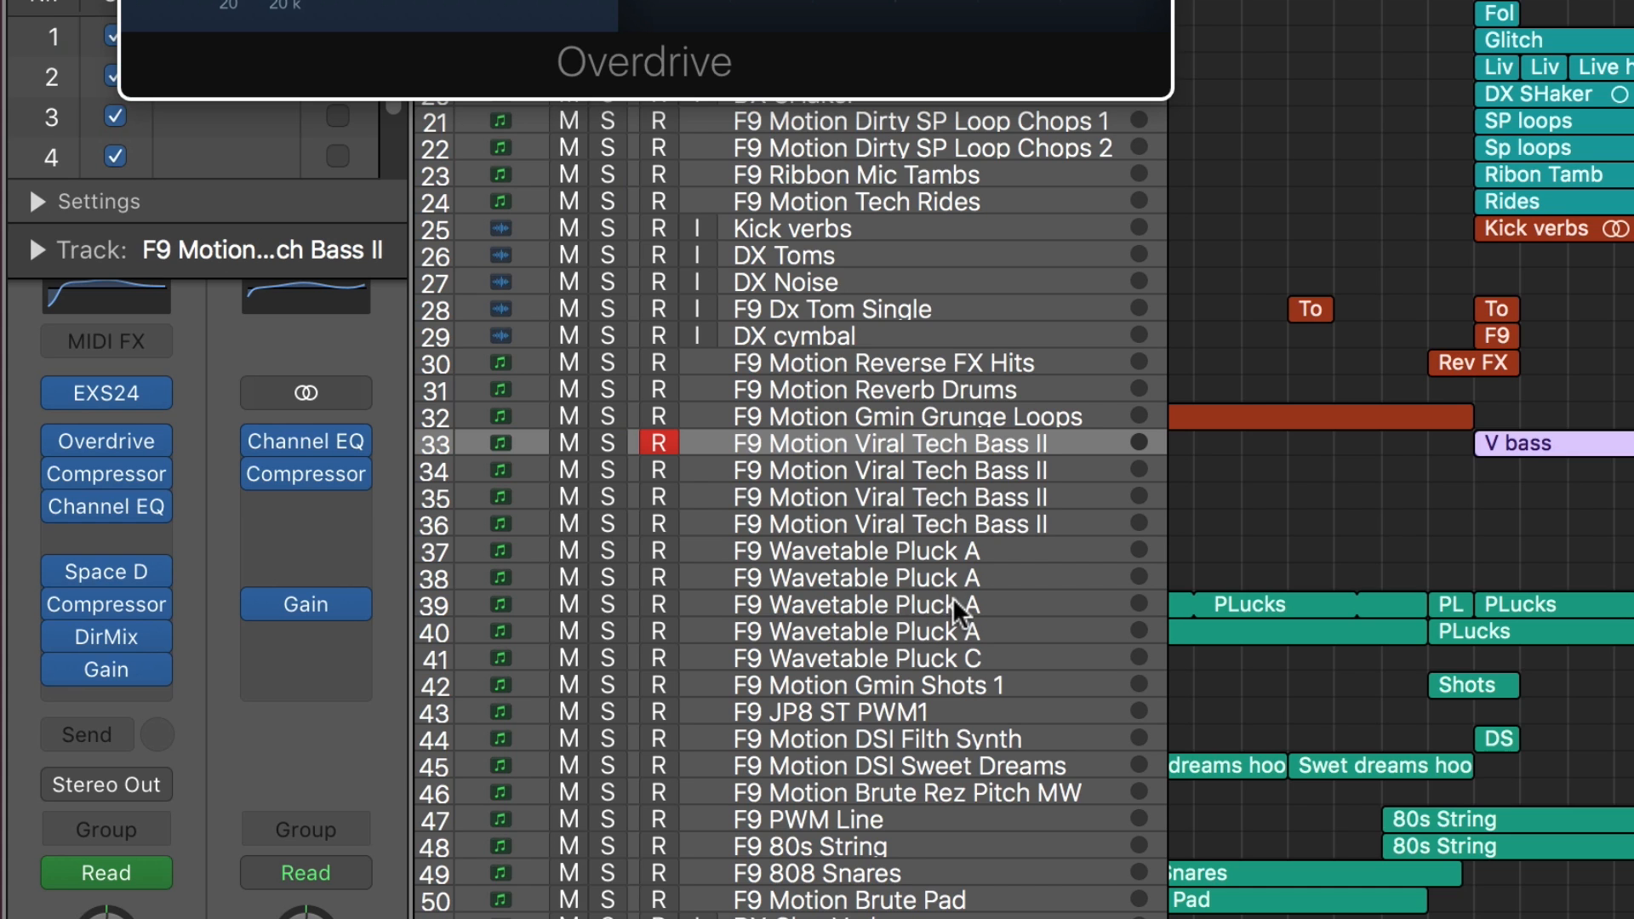
{"action": "left_click", "coordinate": [950, 598]}
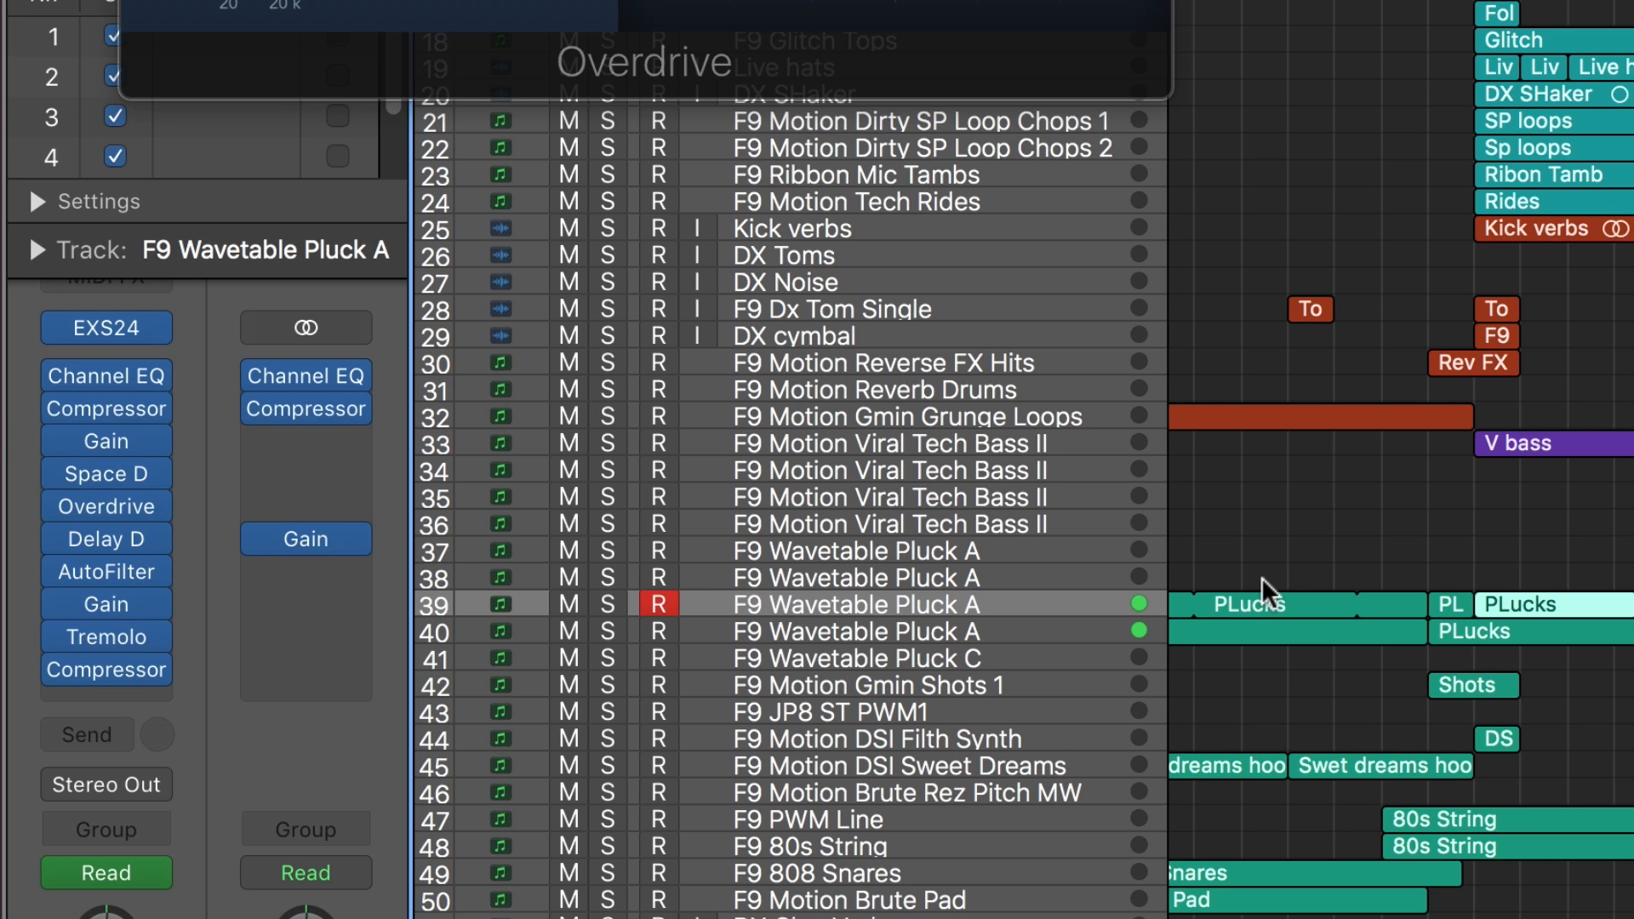
{"action": "mouse_move", "coordinate": [141, 478]}
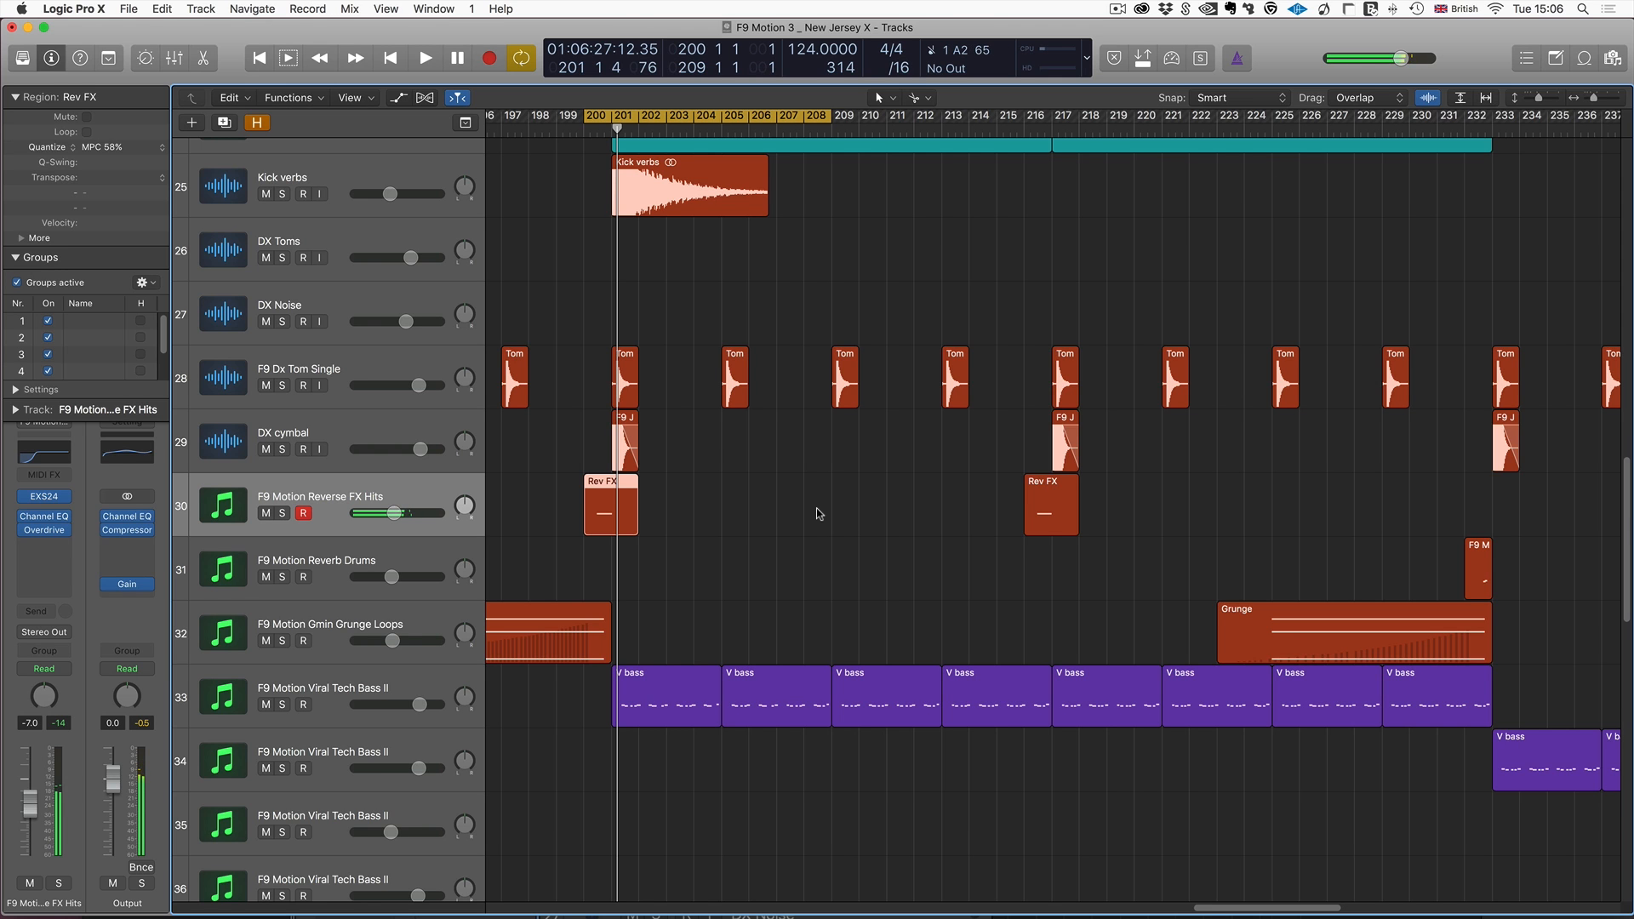
Select F9 Motion Reverb Drums track 31 and record a MIDI drum part on it from the cycle start at bar 200.
{"action": "left_click", "coordinate": [322, 559]}
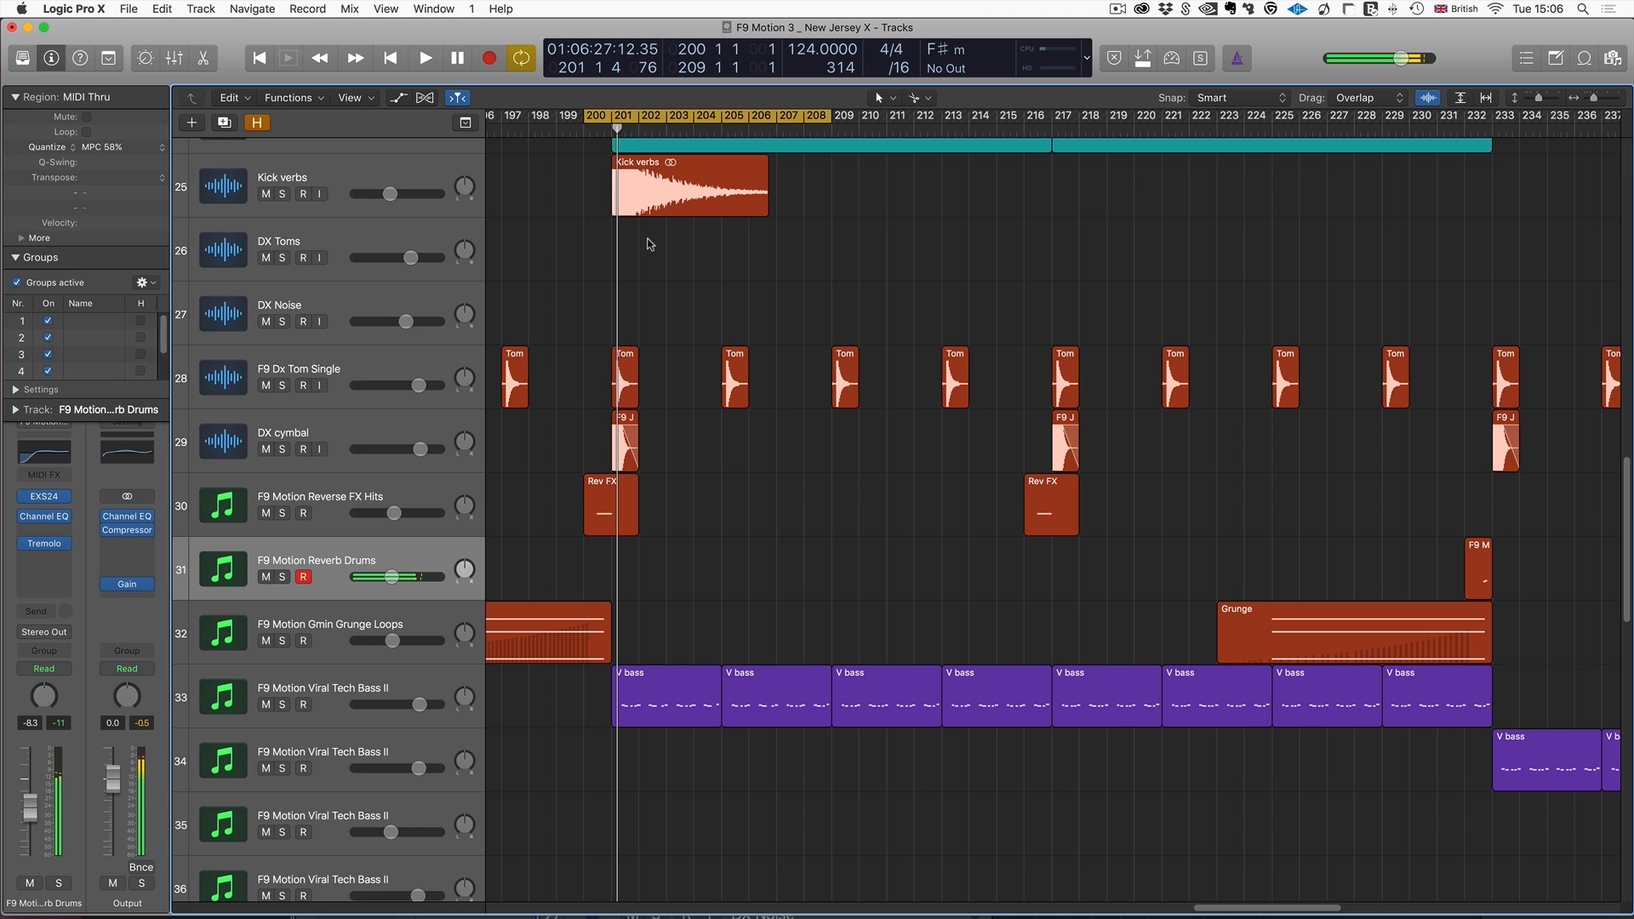
{"action": "key", "text": "super+Right"}
{"action": "key", "text": "super+Right"}
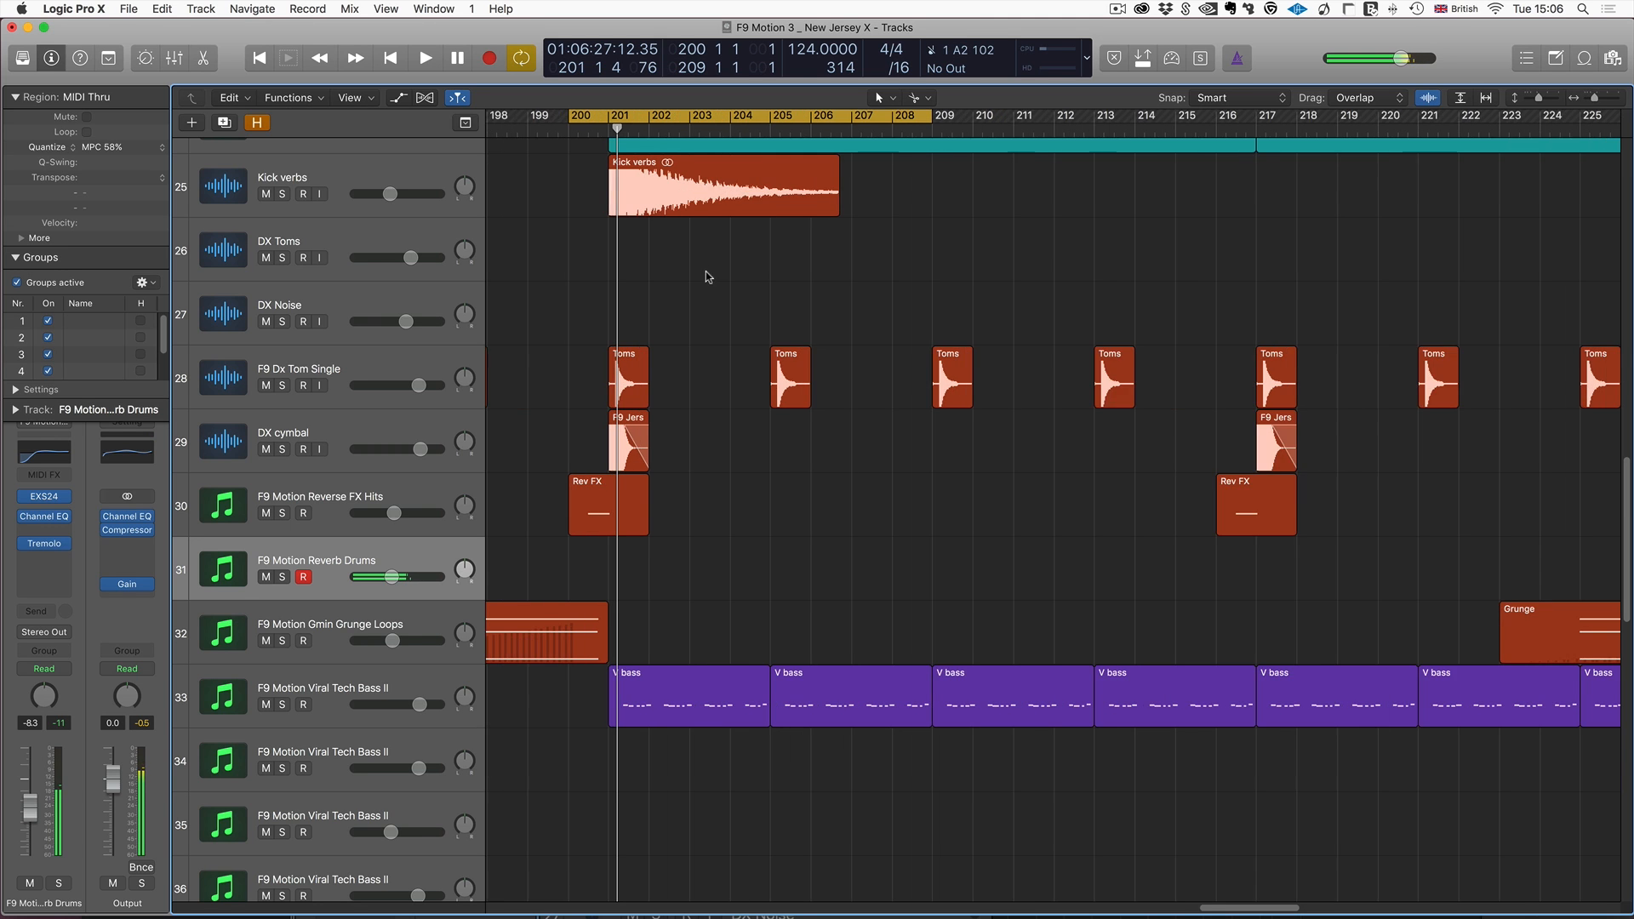
{"action": "key", "text": "space"}
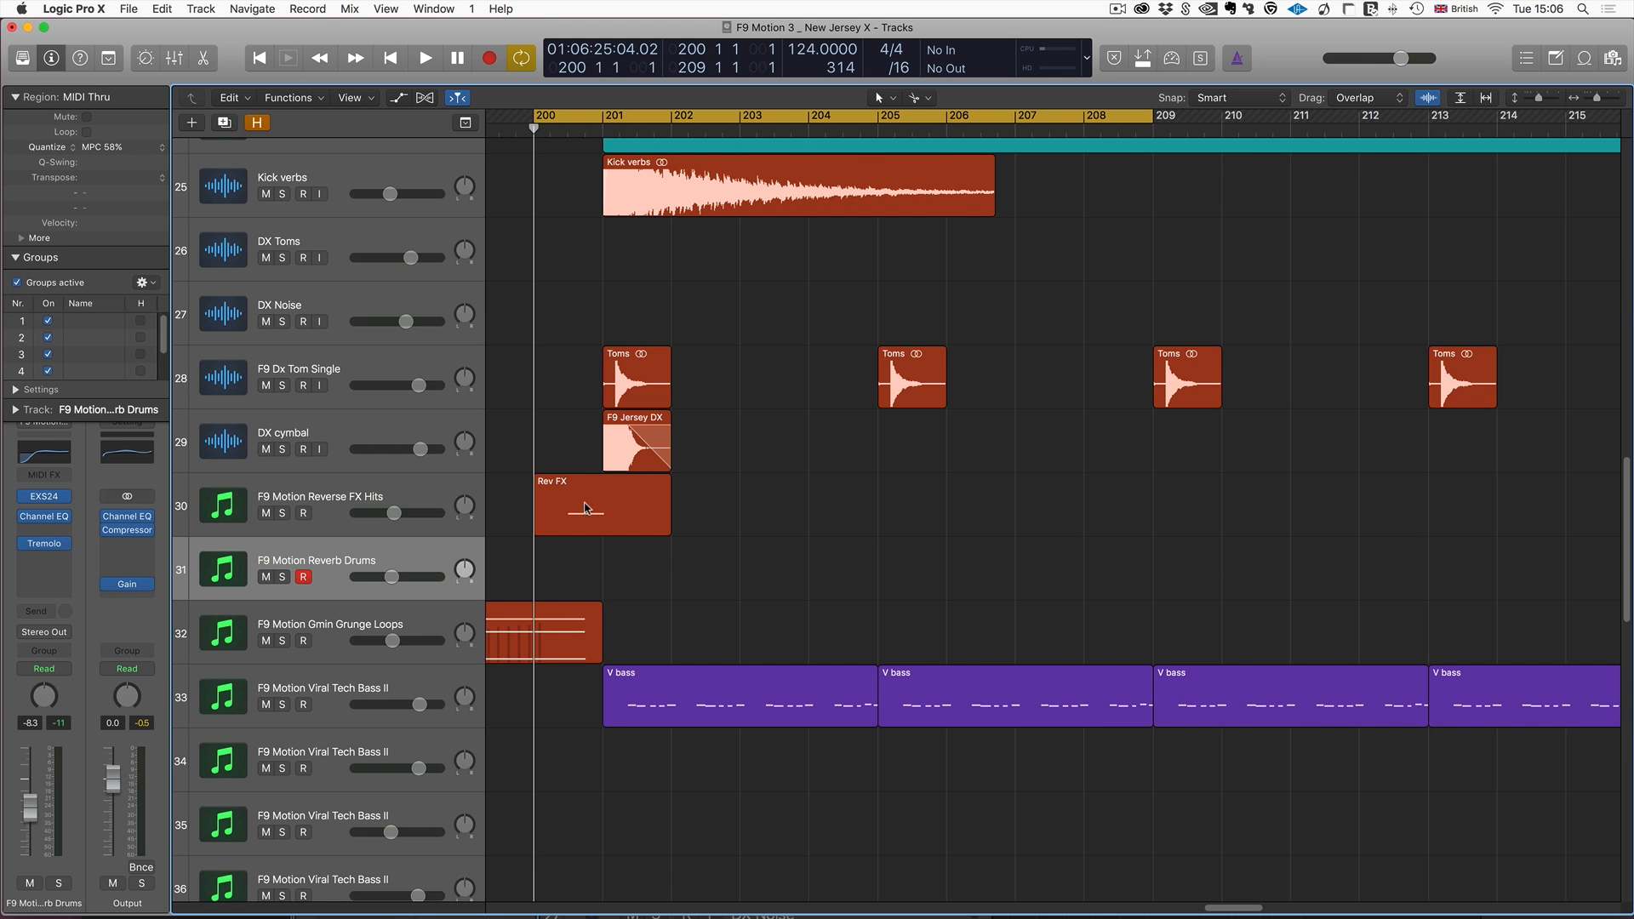
{"action": "key", "text": "r"}
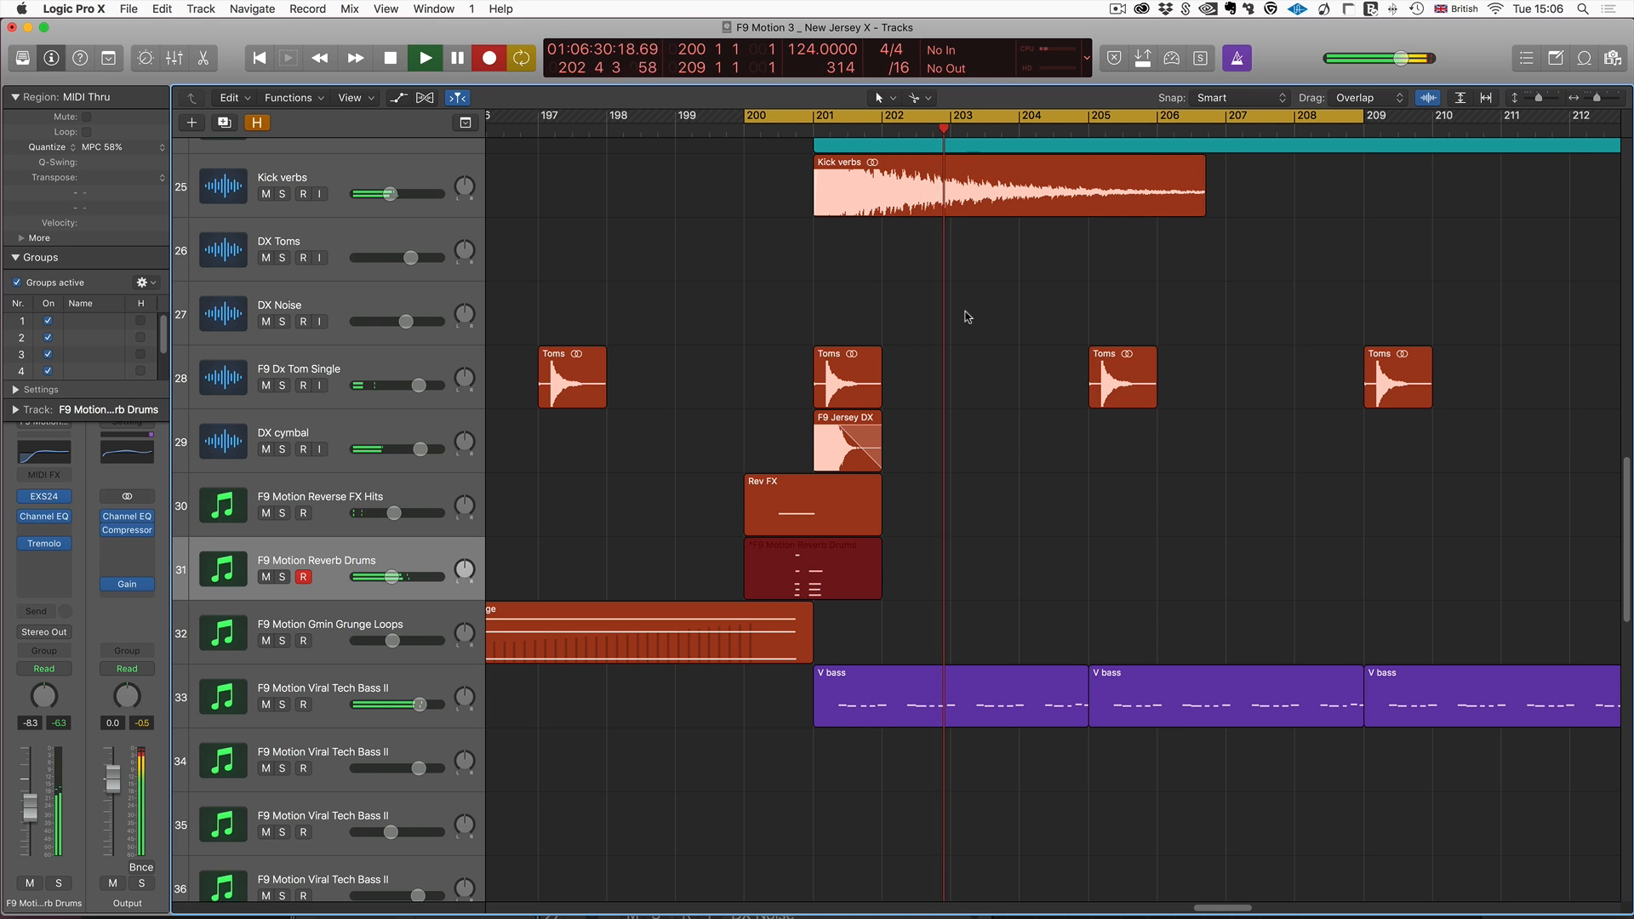
{"action": "key", "text": "space"}
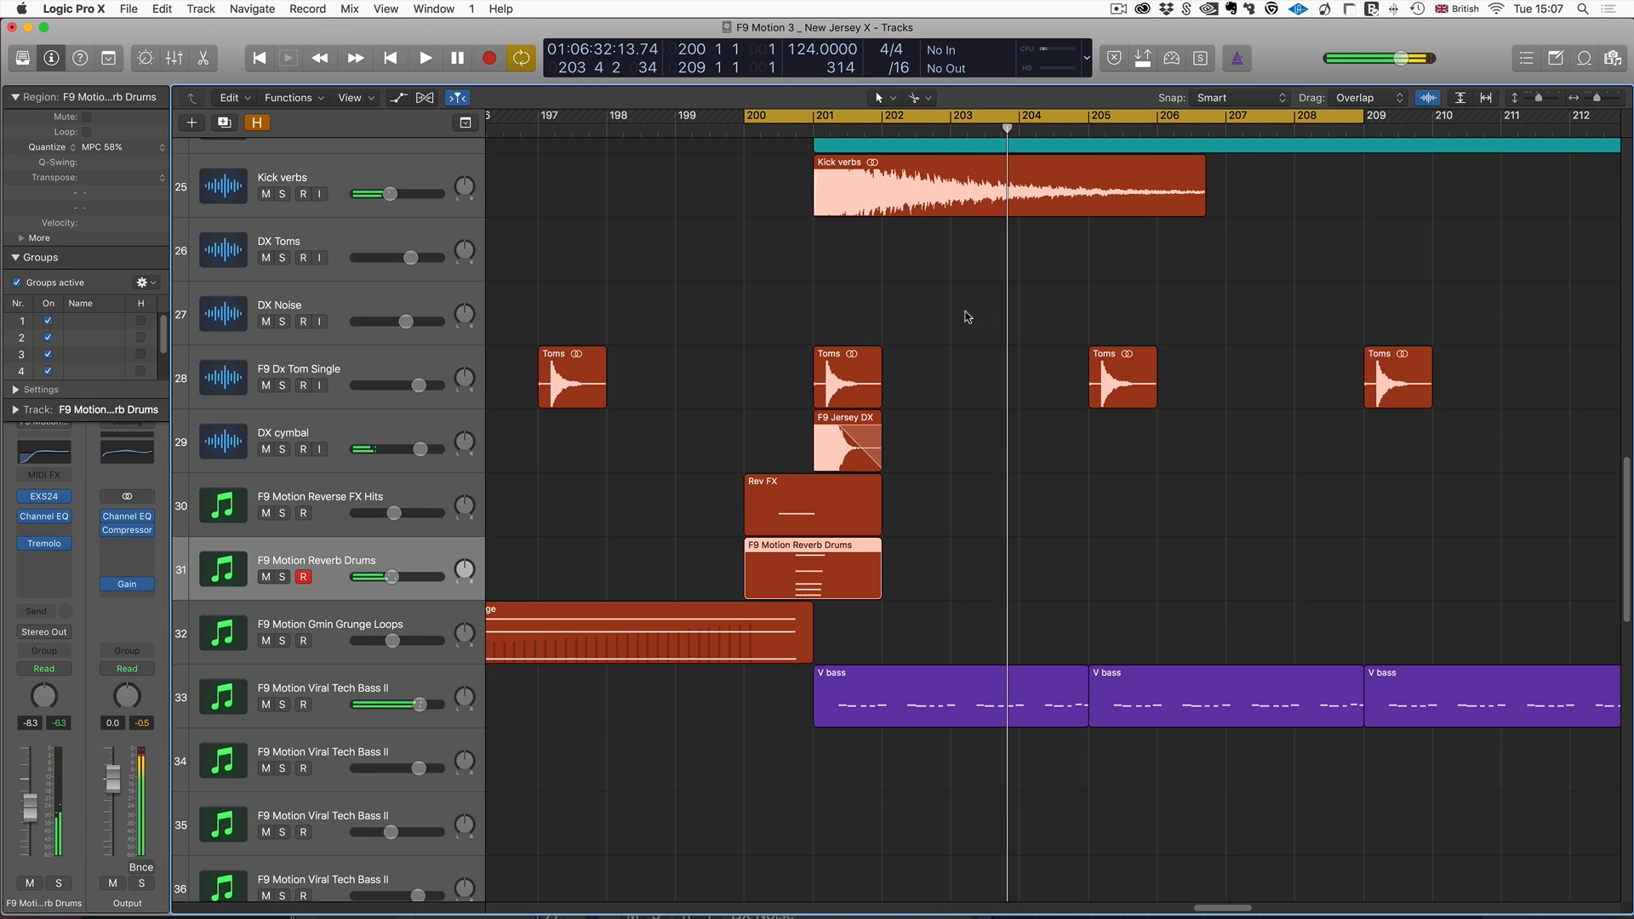
Select F9 Motion Gmin Grunge Loops track 32 and audition its loops with the Grunge region leading up to bar 201.
{"action": "scroll", "coordinate": [1052, 361], "scroll_direction": "left", "scroll_amount": 3}
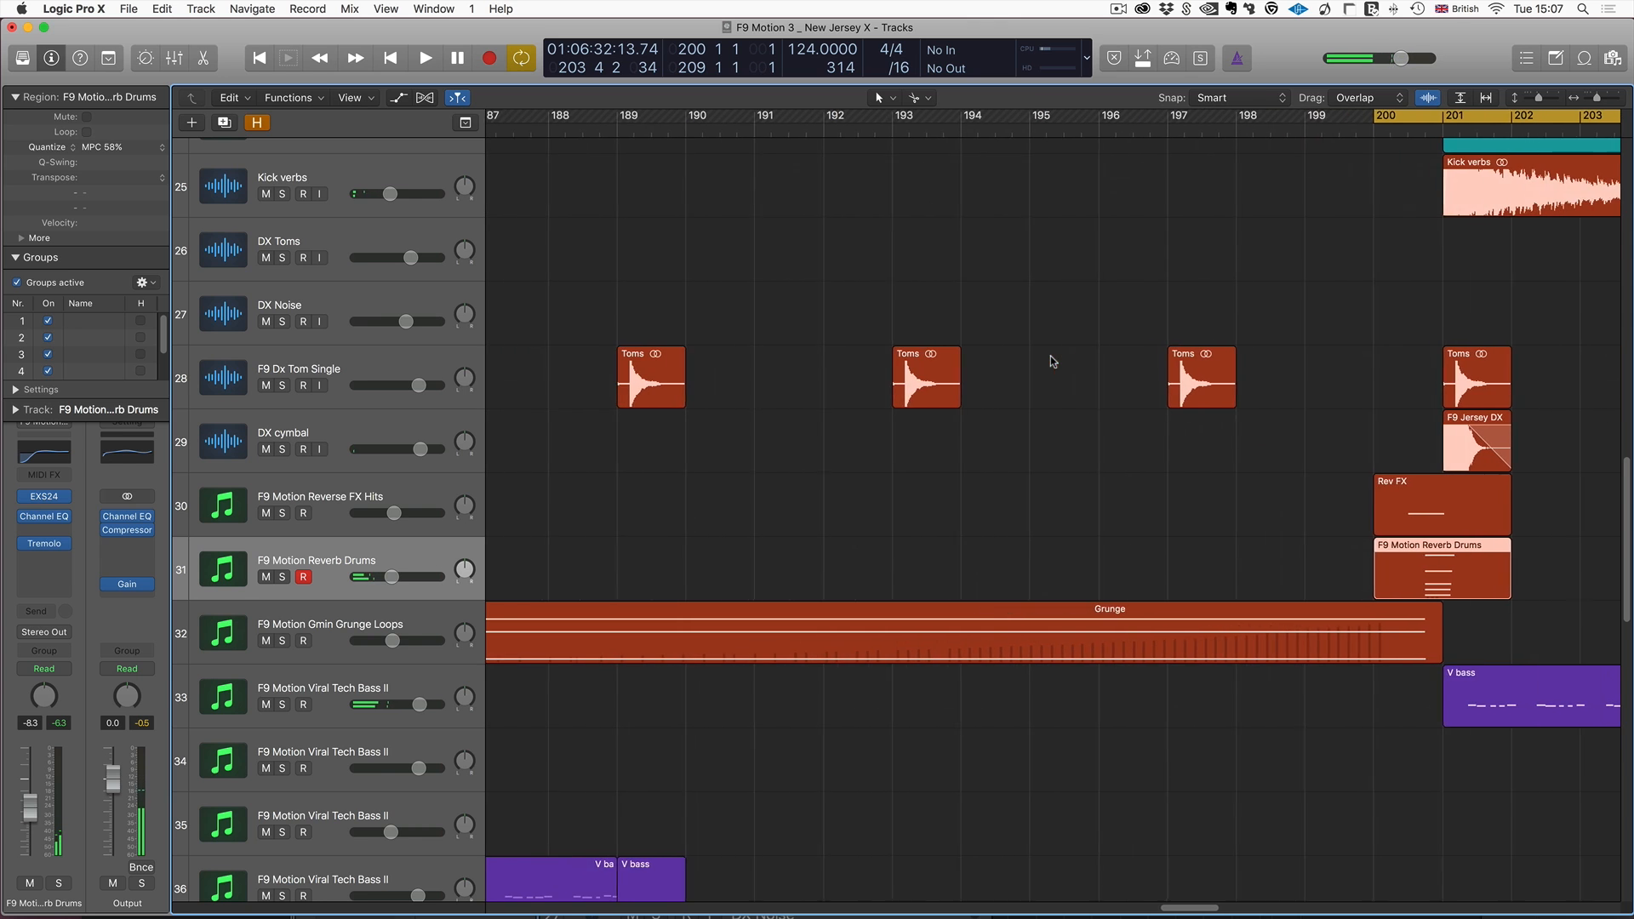
{"action": "left_click", "coordinate": [327, 623]}
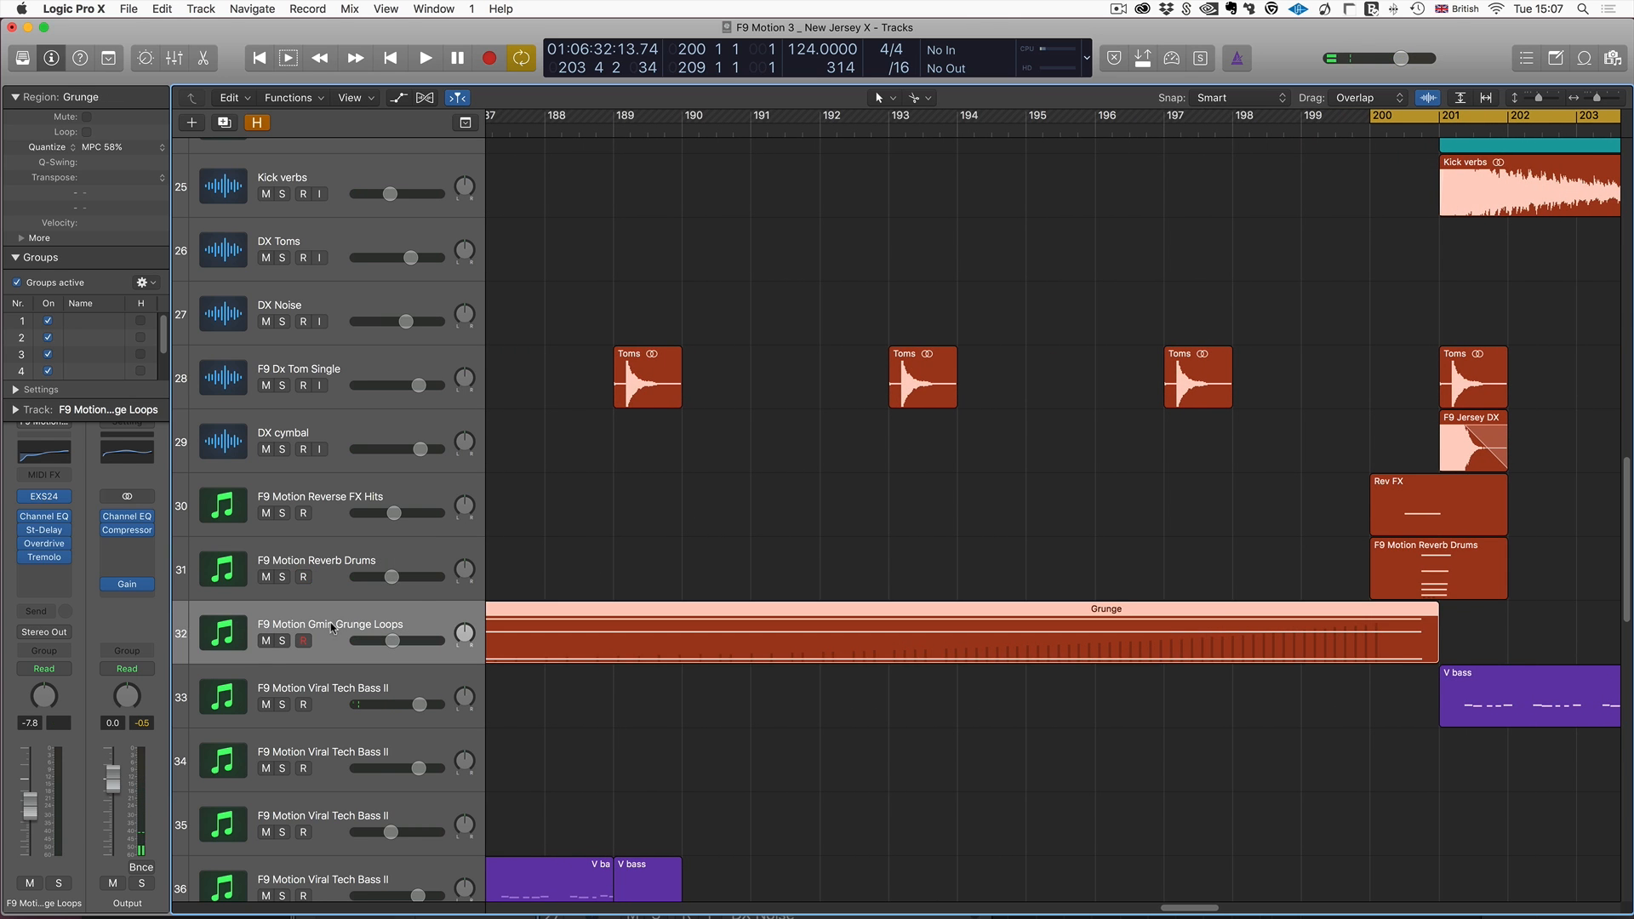
{"action": "scroll", "coordinate": [664, 572], "scroll_direction": "left", "scroll_amount": 2}
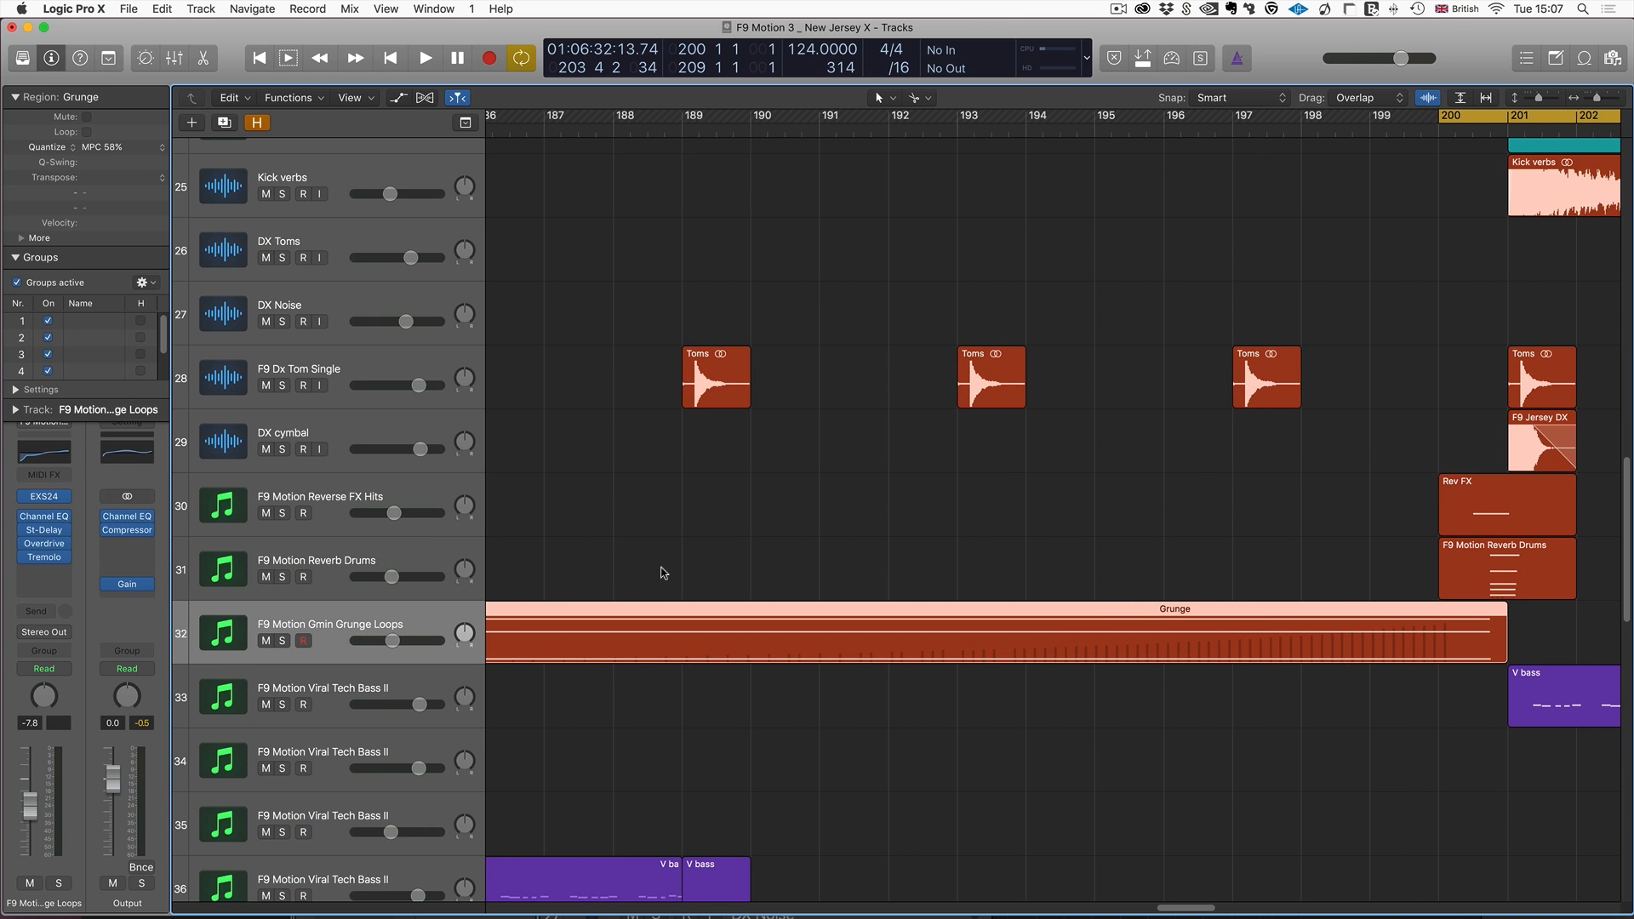
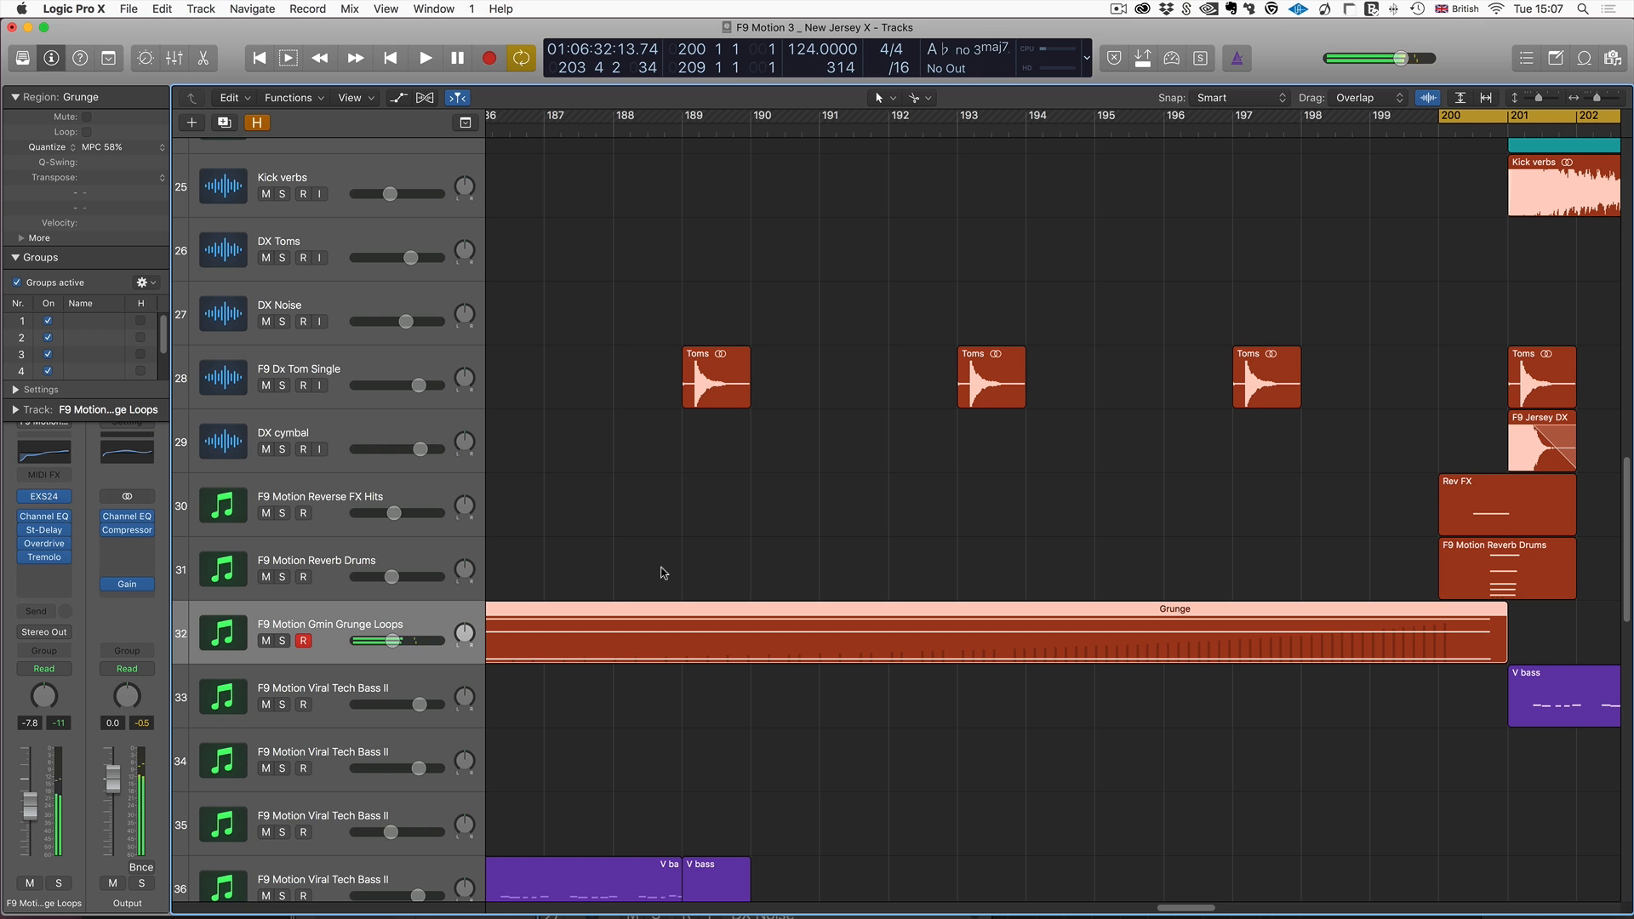
{"action": "scroll", "coordinate": [664, 573], "scroll_direction": "down", "scroll_amount": 10}
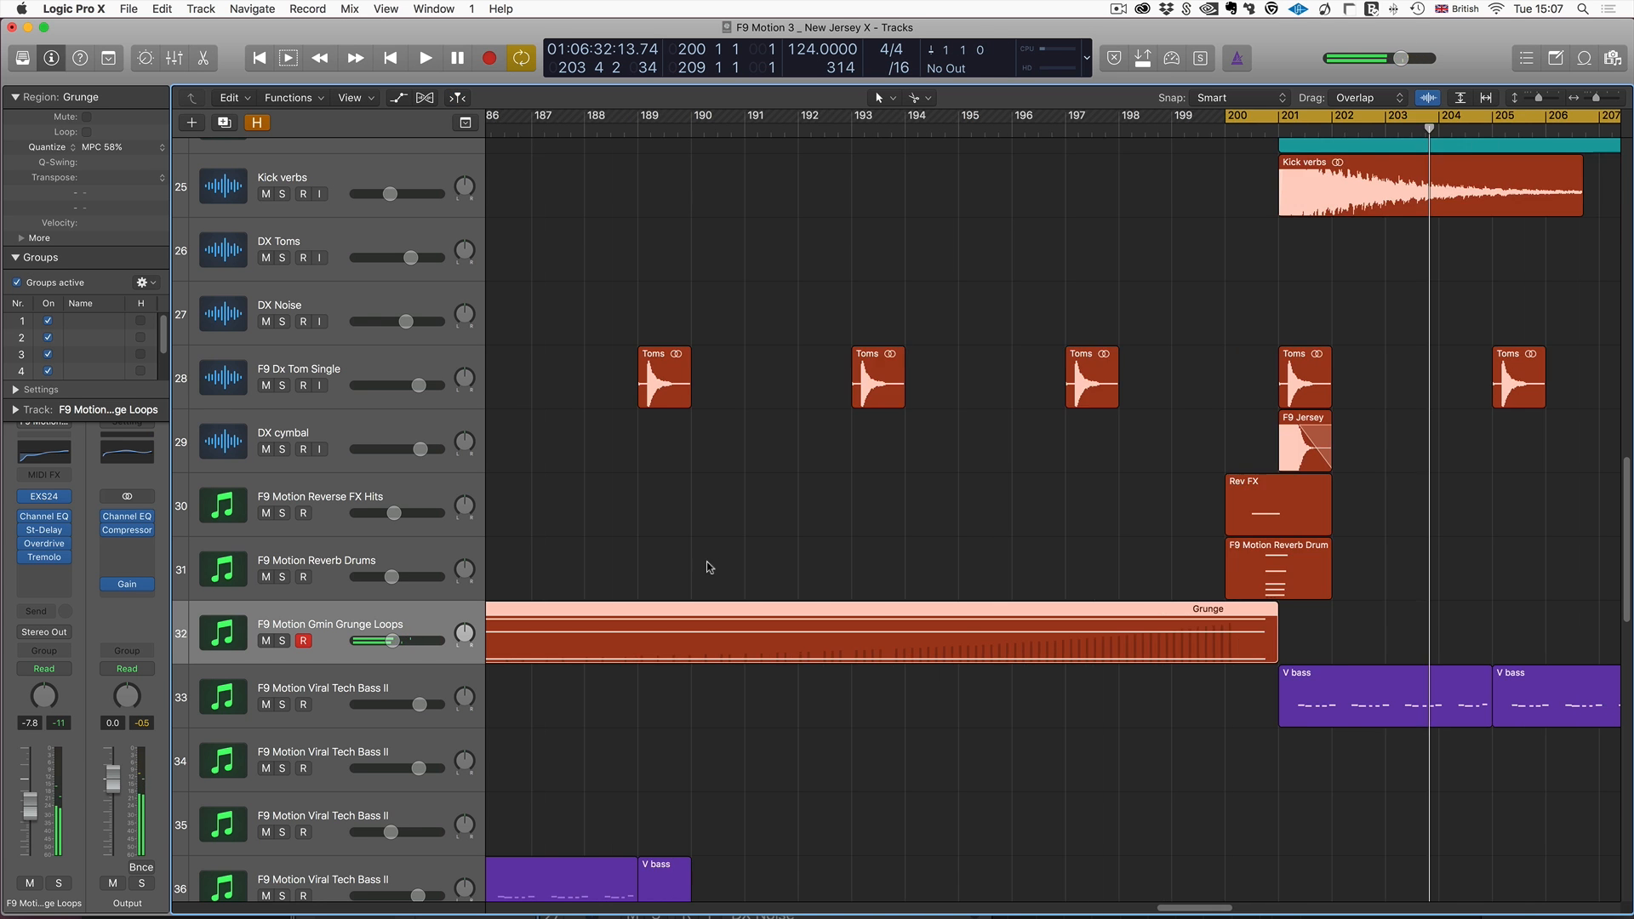
{"action": "scroll", "coordinate": [817, 568], "scroll_direction": "left", "scroll_amount": 5}
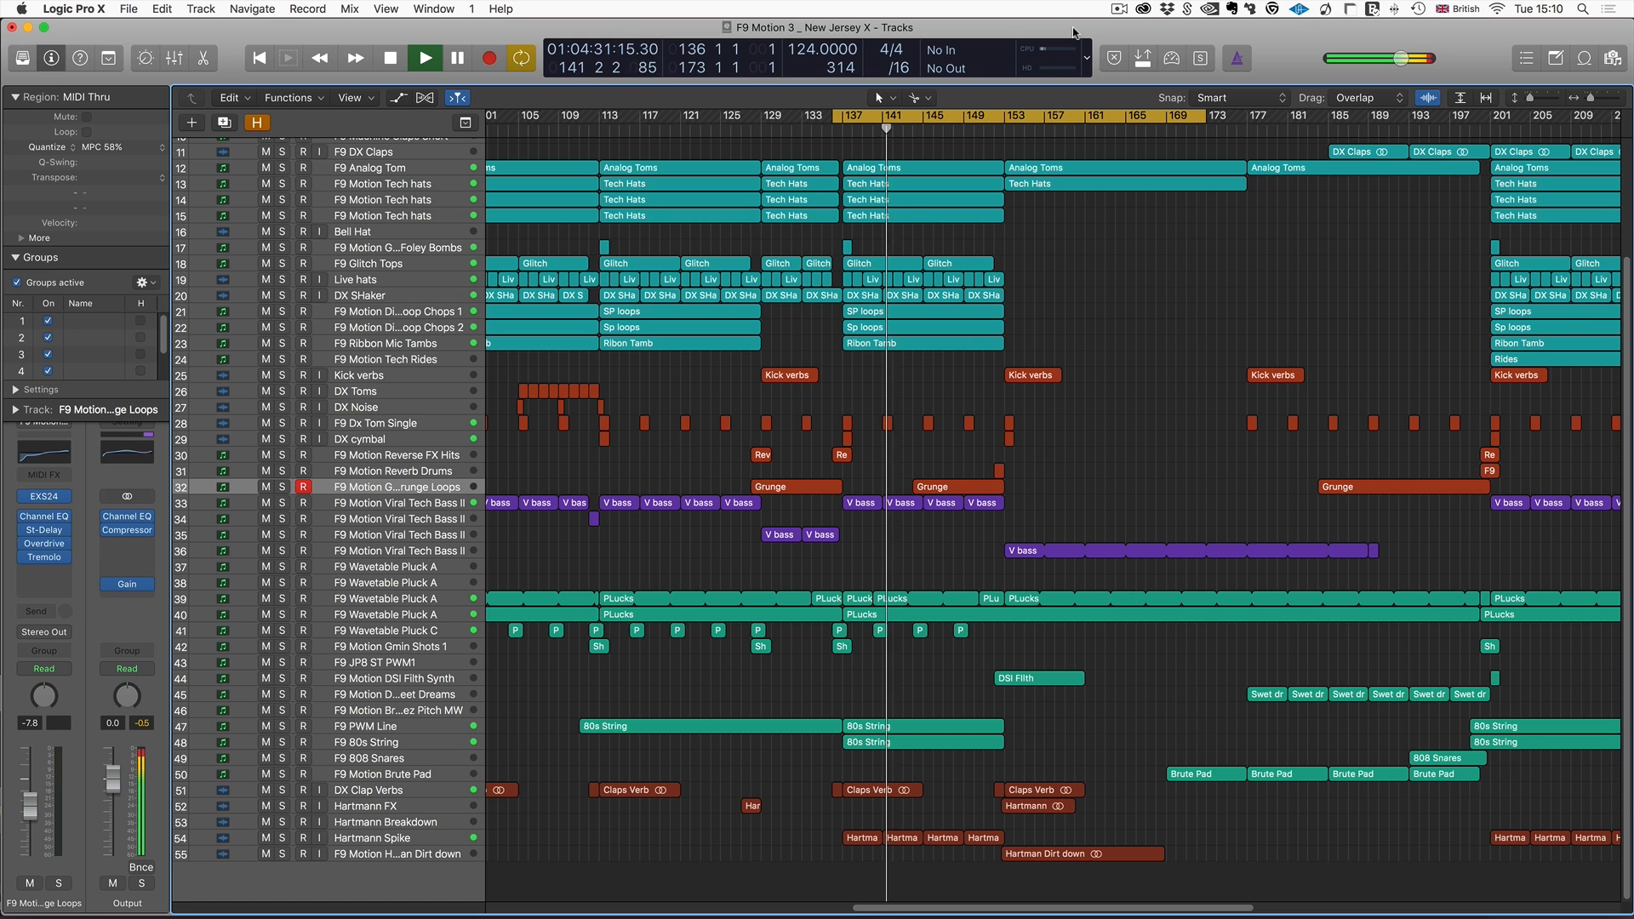
Stop the arrangement playback and audition F9 Wavetable Pluck C on track 41, then select F9 Motion Gmin Shots 1 on track 42.
{"action": "key", "text": "space"}
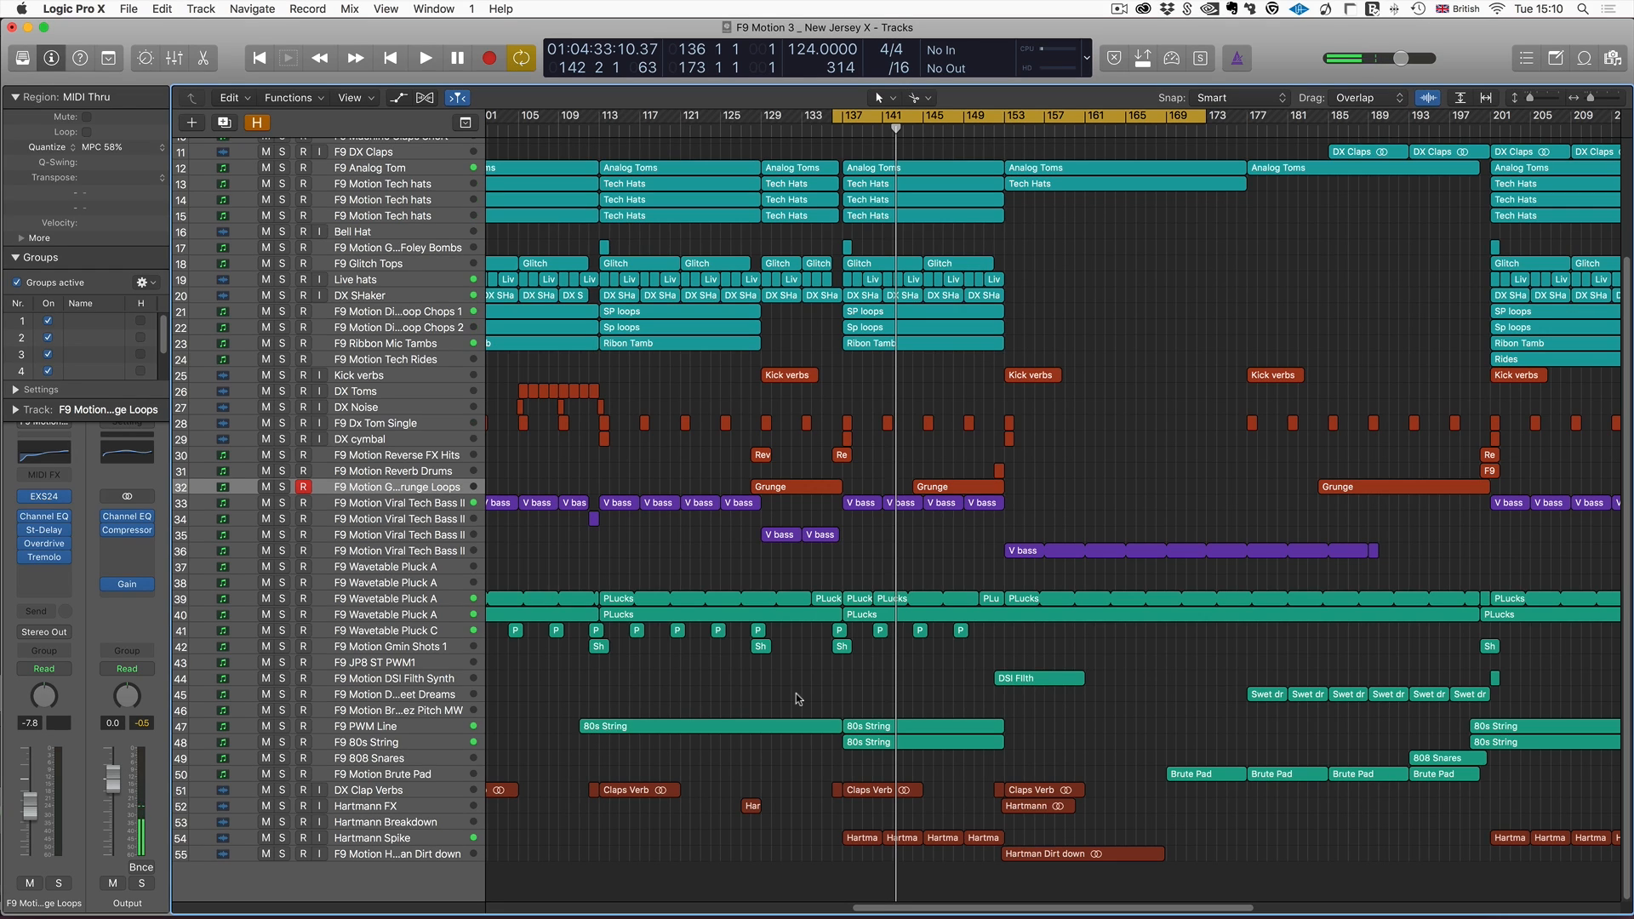
{"action": "left_click", "coordinate": [399, 634]}
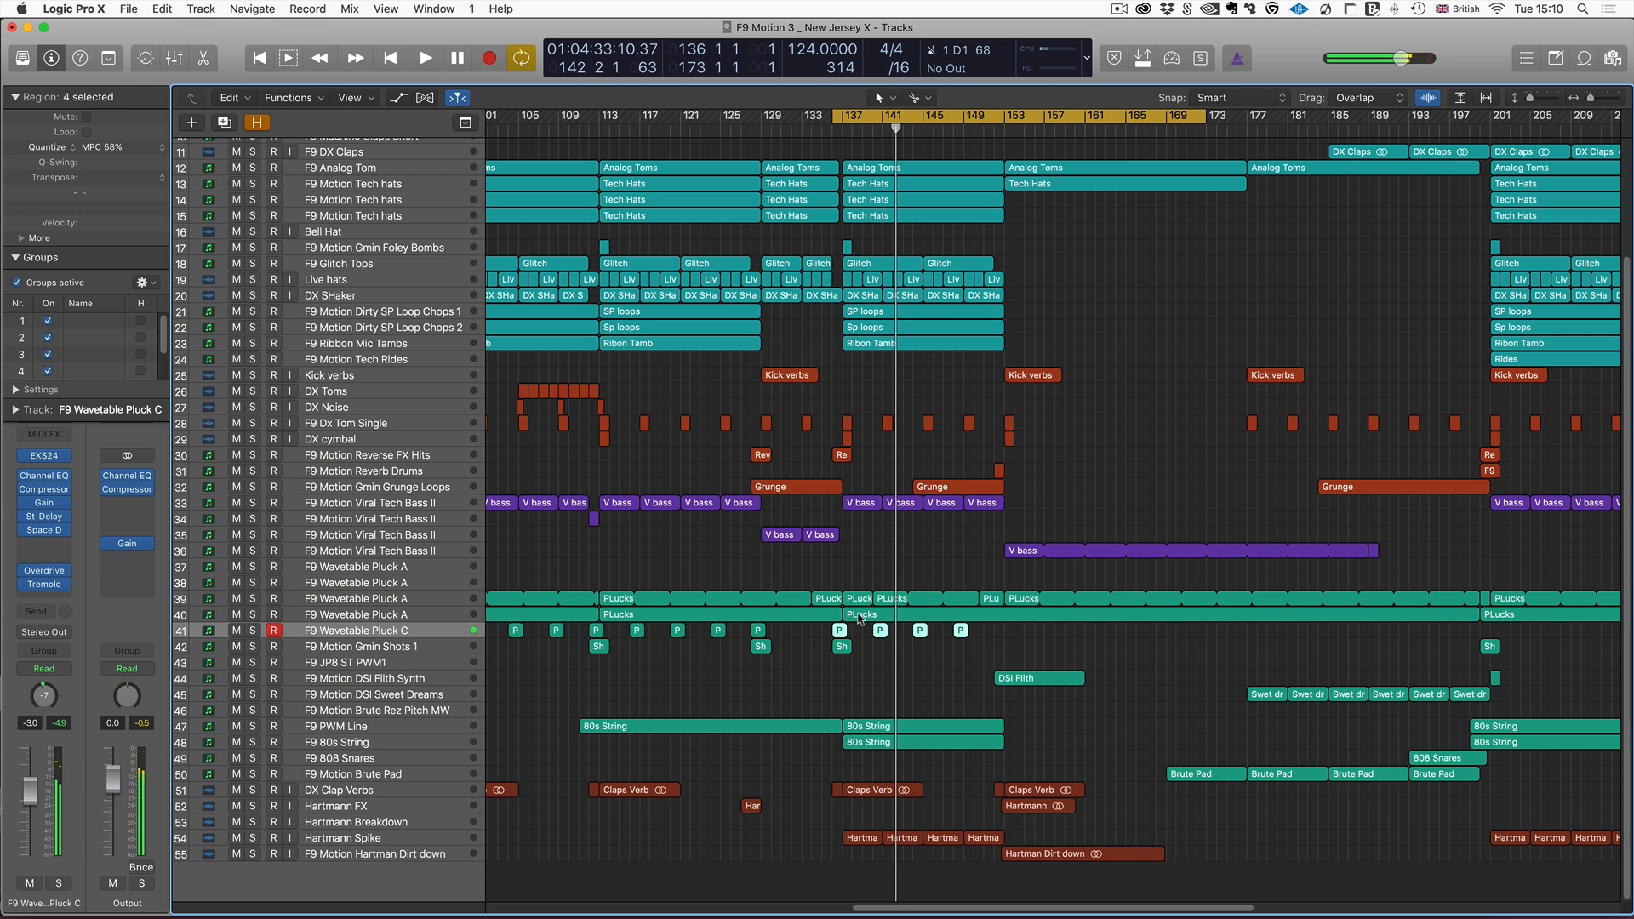
{"action": "left_click", "coordinate": [400, 648]}
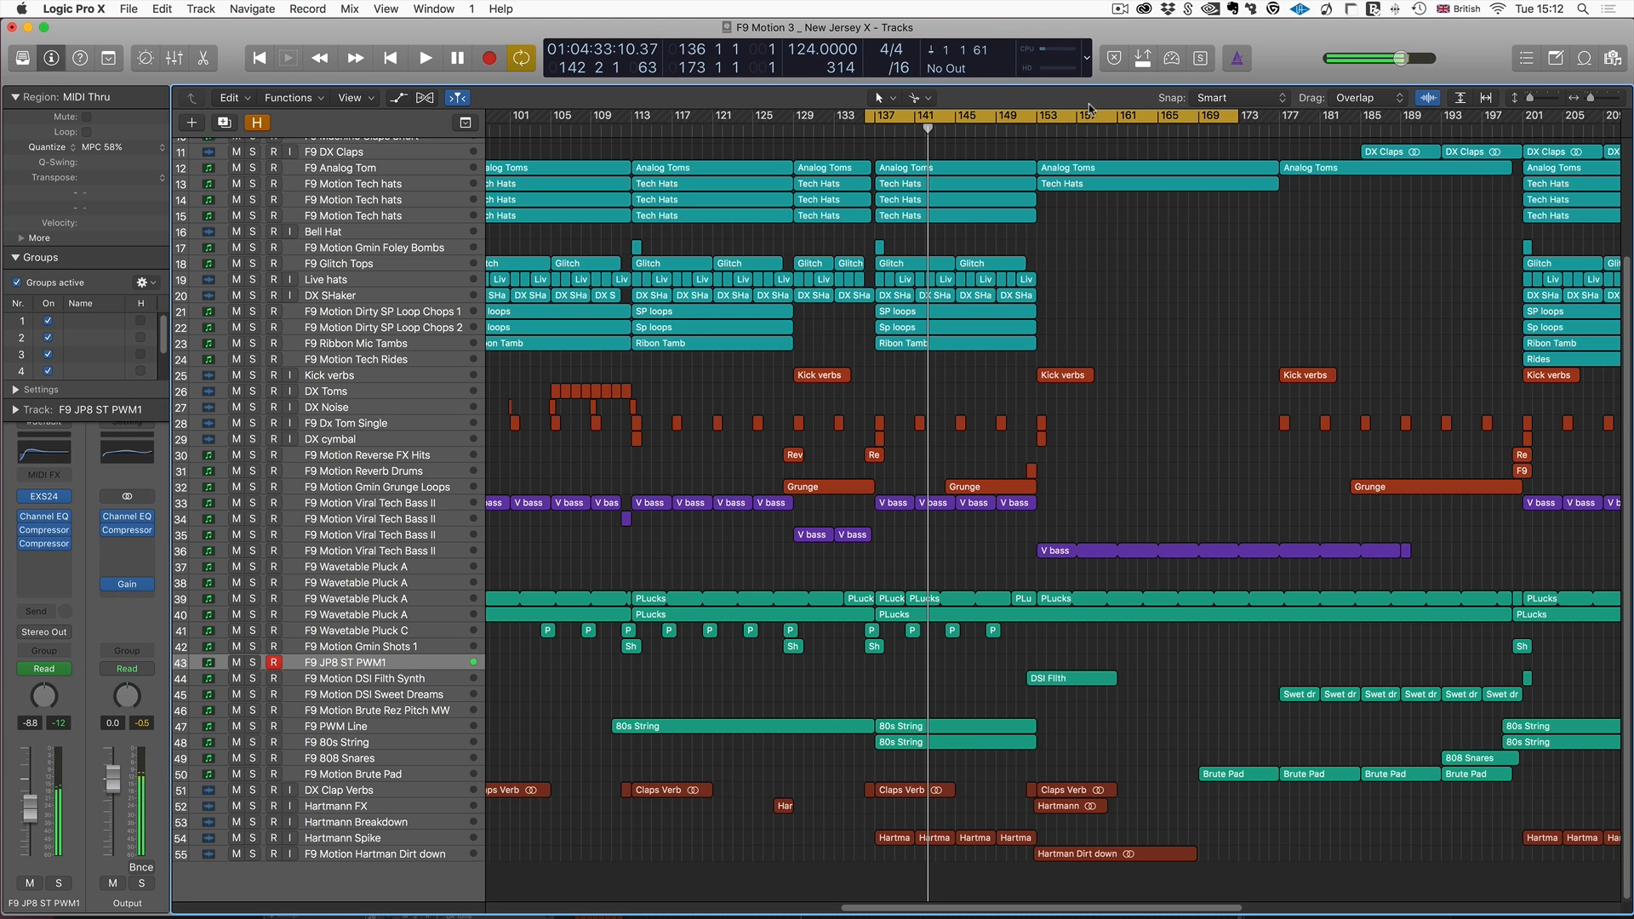
Audition F9 PWM Line, F9 80s String, F9 Motion DSI Filth Synth and F9 Motion DSI Sweet Dreams one after another.
{"action": "left_click", "coordinate": [354, 729]}
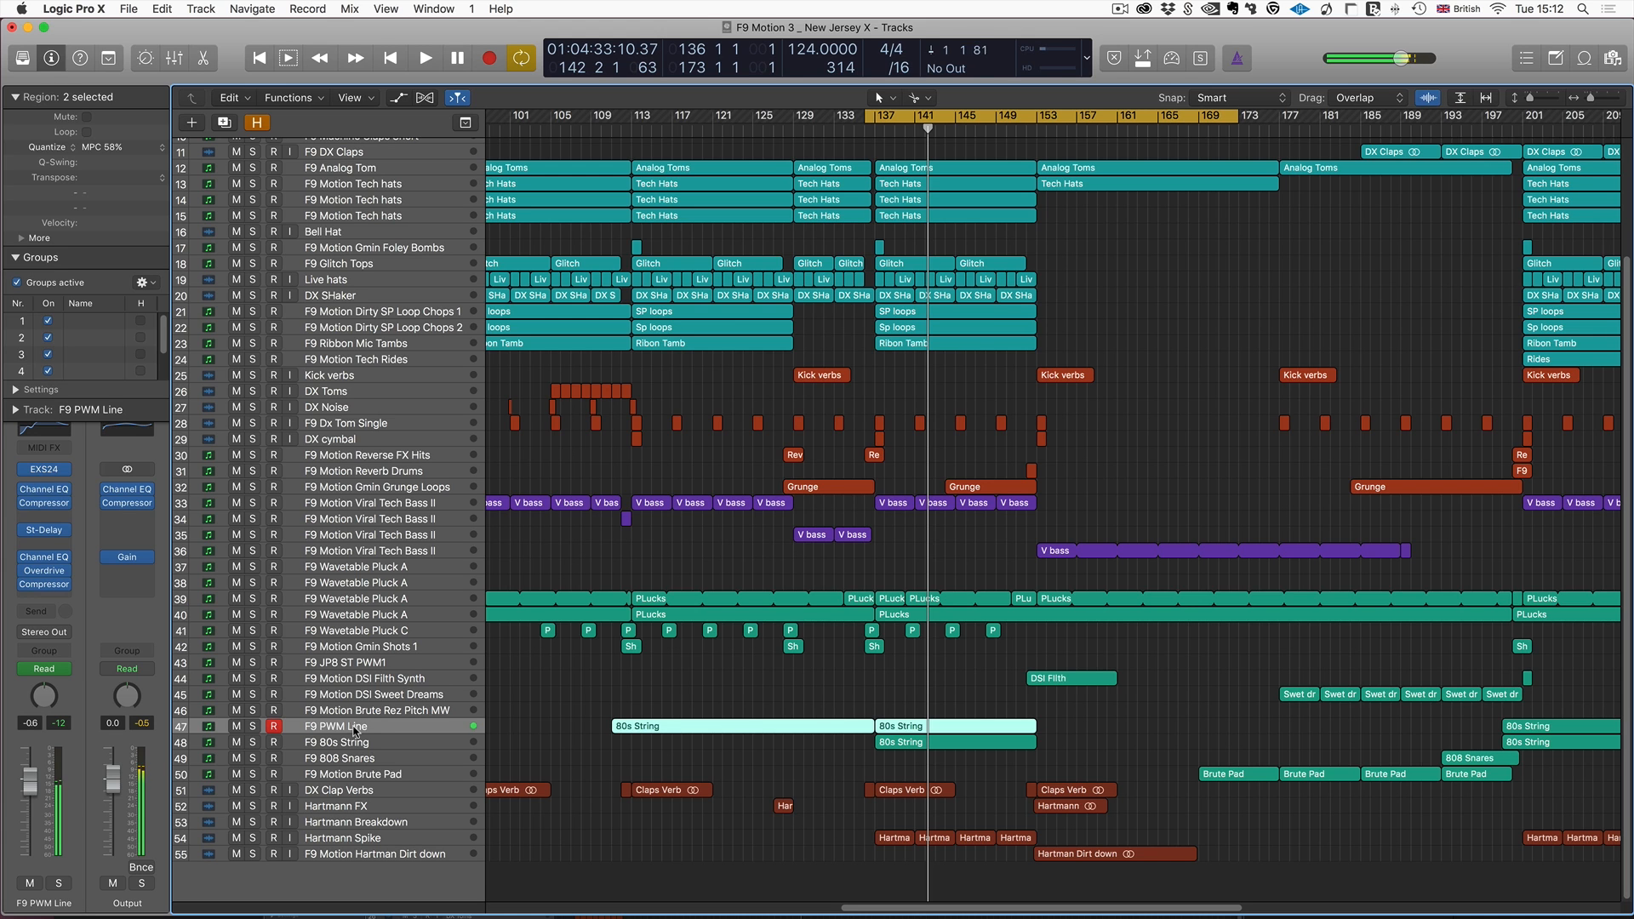
{"action": "left_click", "coordinate": [347, 744]}
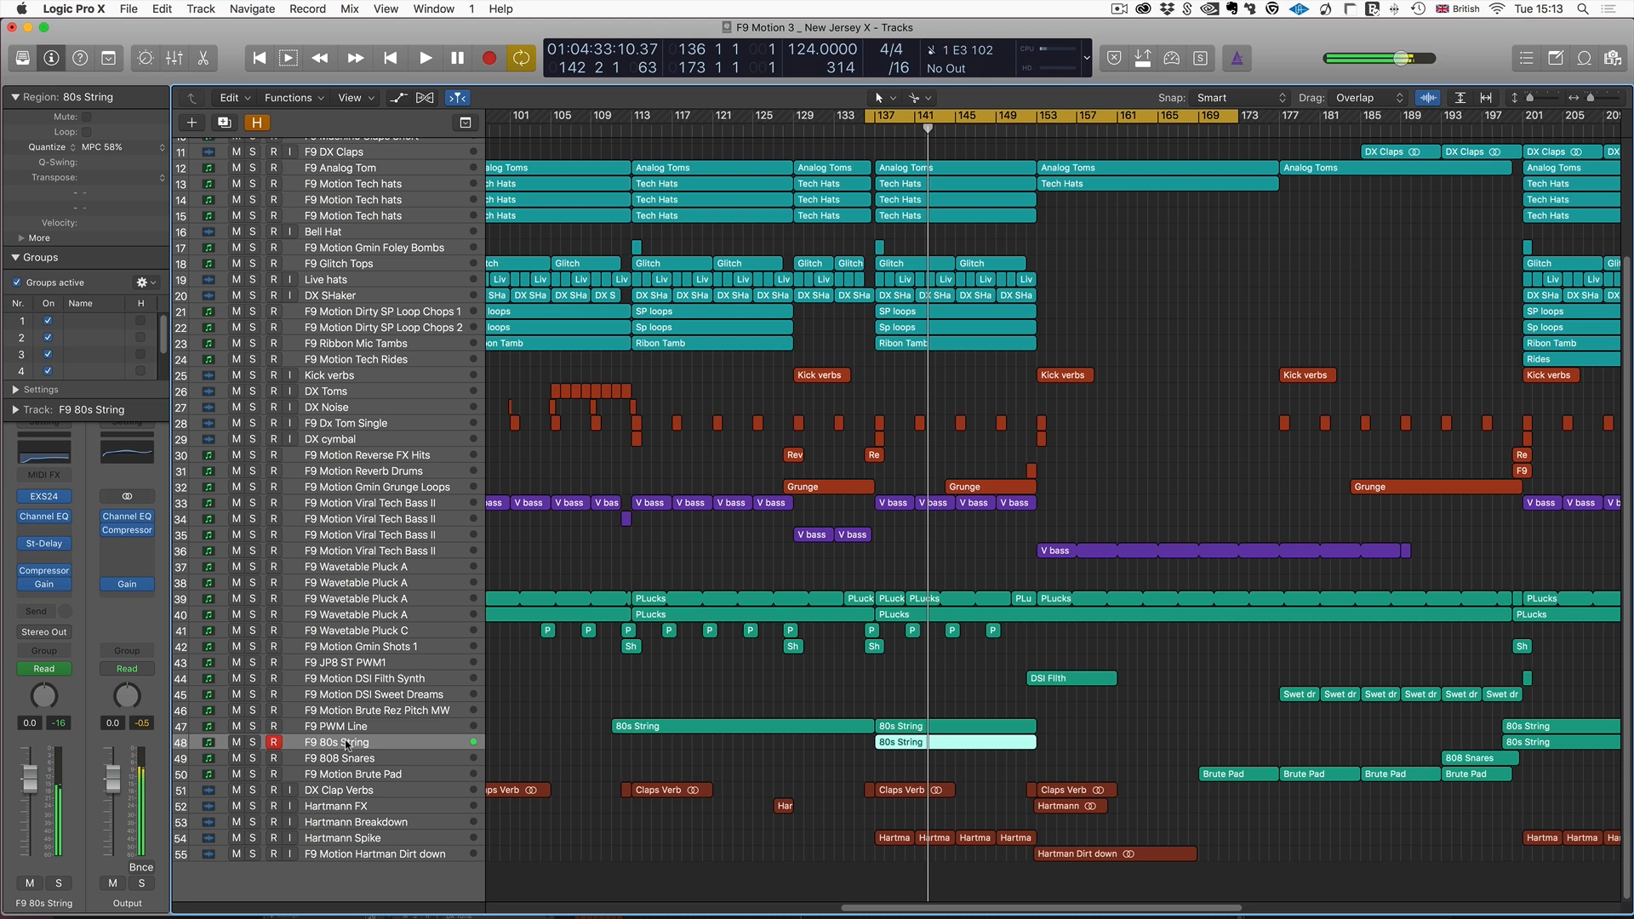
{"action": "left_click", "coordinate": [371, 694]}
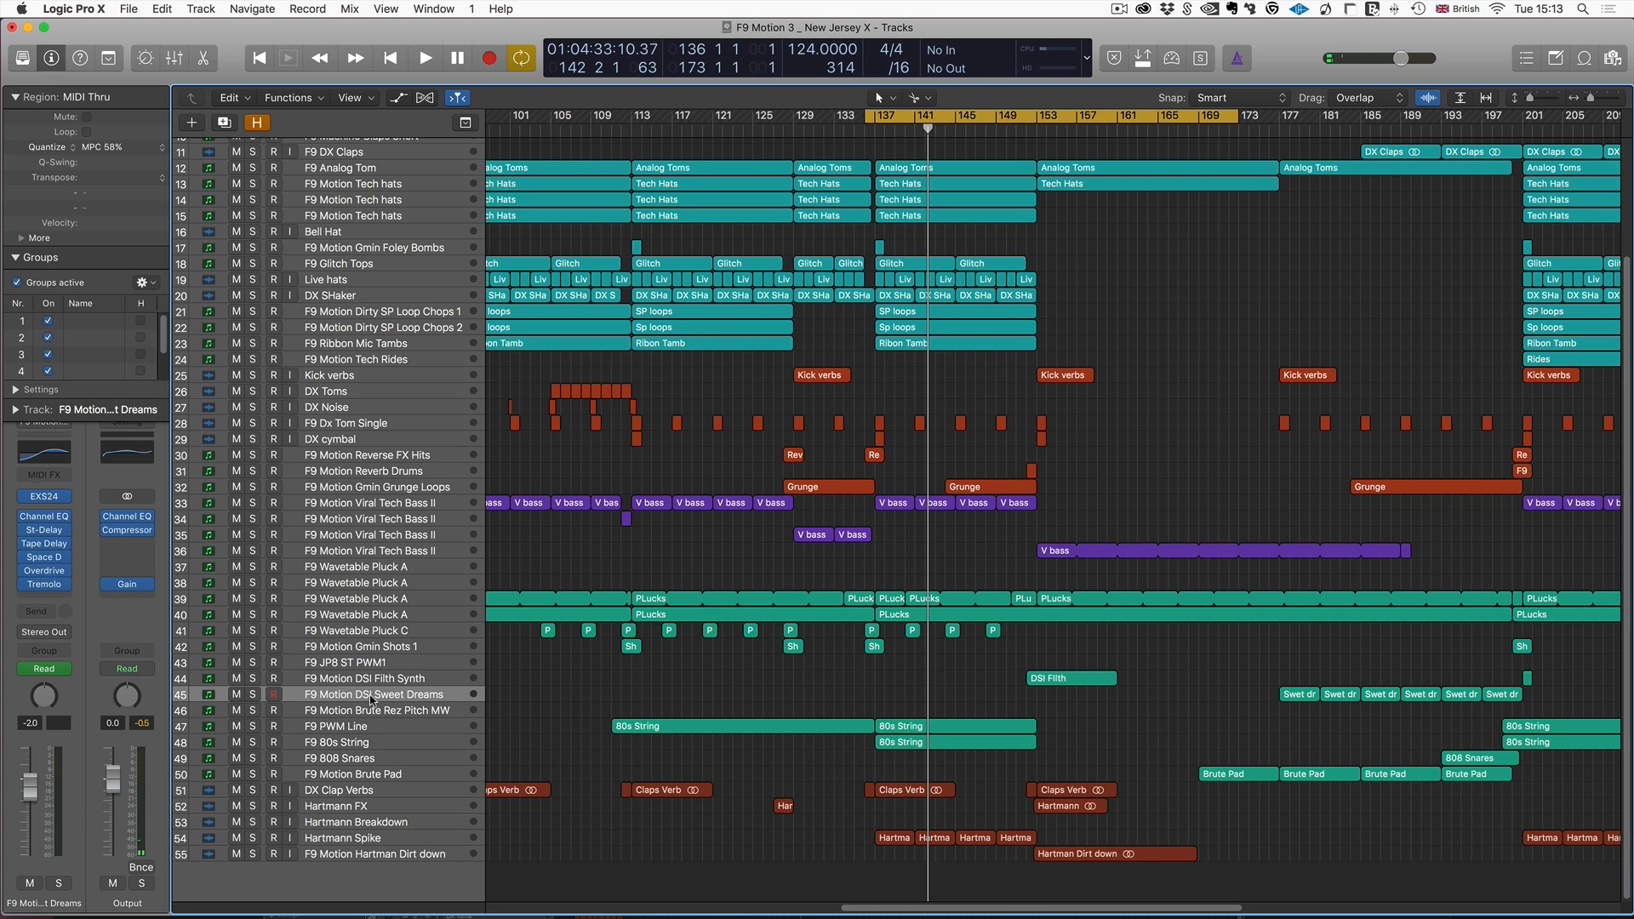
{"action": "left_click", "coordinate": [370, 678]}
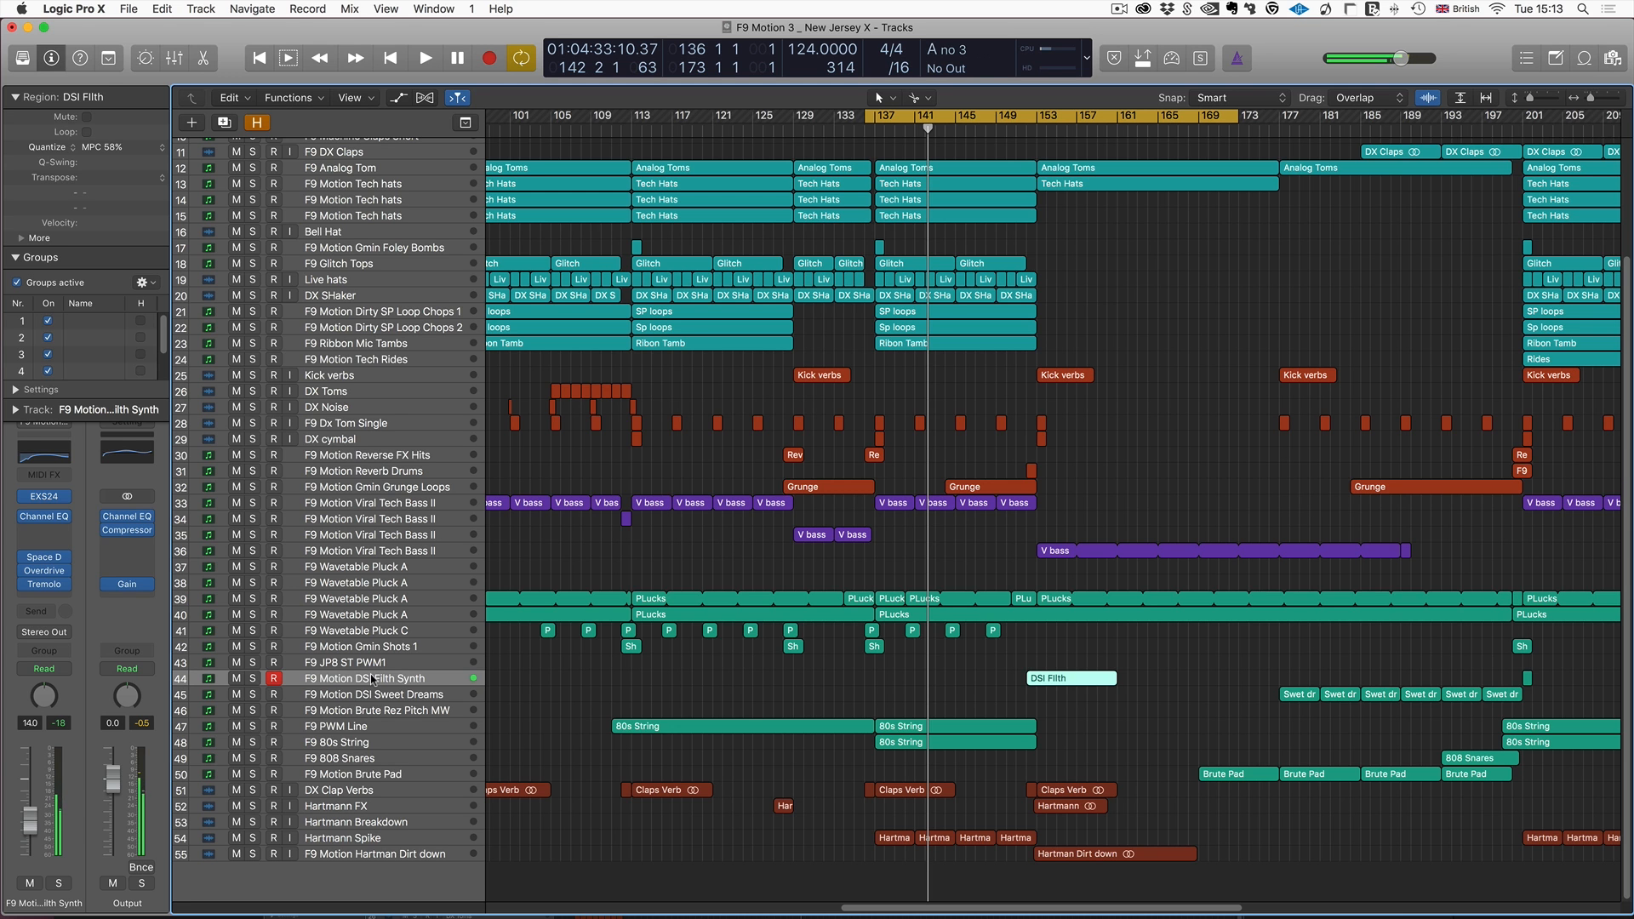
{"action": "key", "text": "Down"}
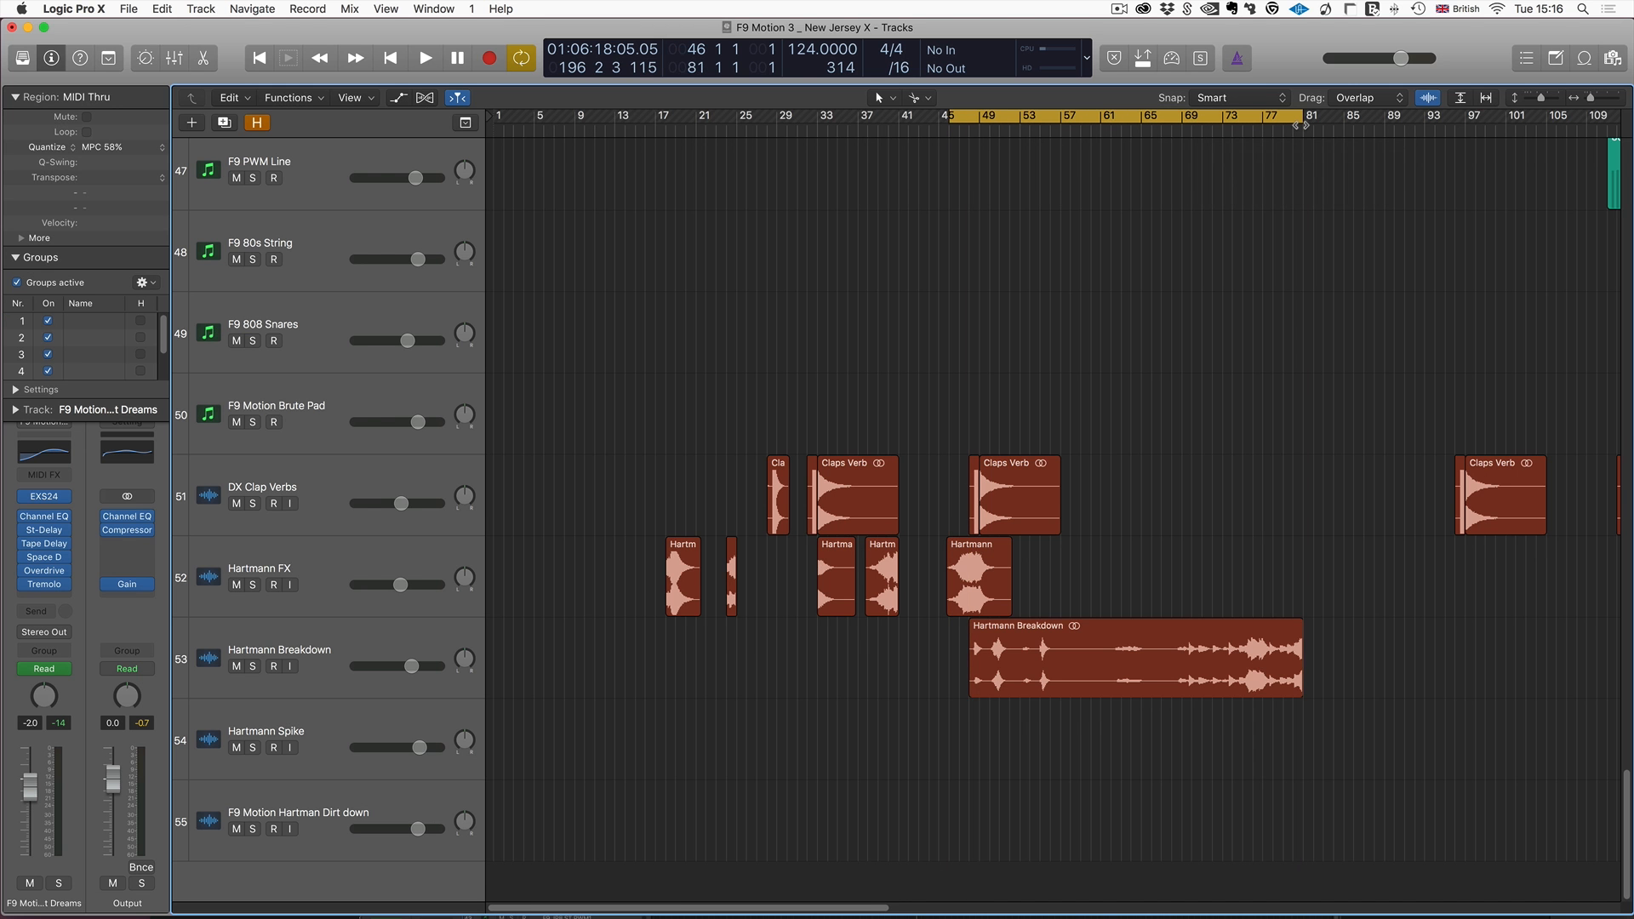
Audition the arrangement across the cycle range from bar 46 to bar 81.
{"action": "key", "text": "super+Right"}
{"action": "key", "text": "super+Right"}
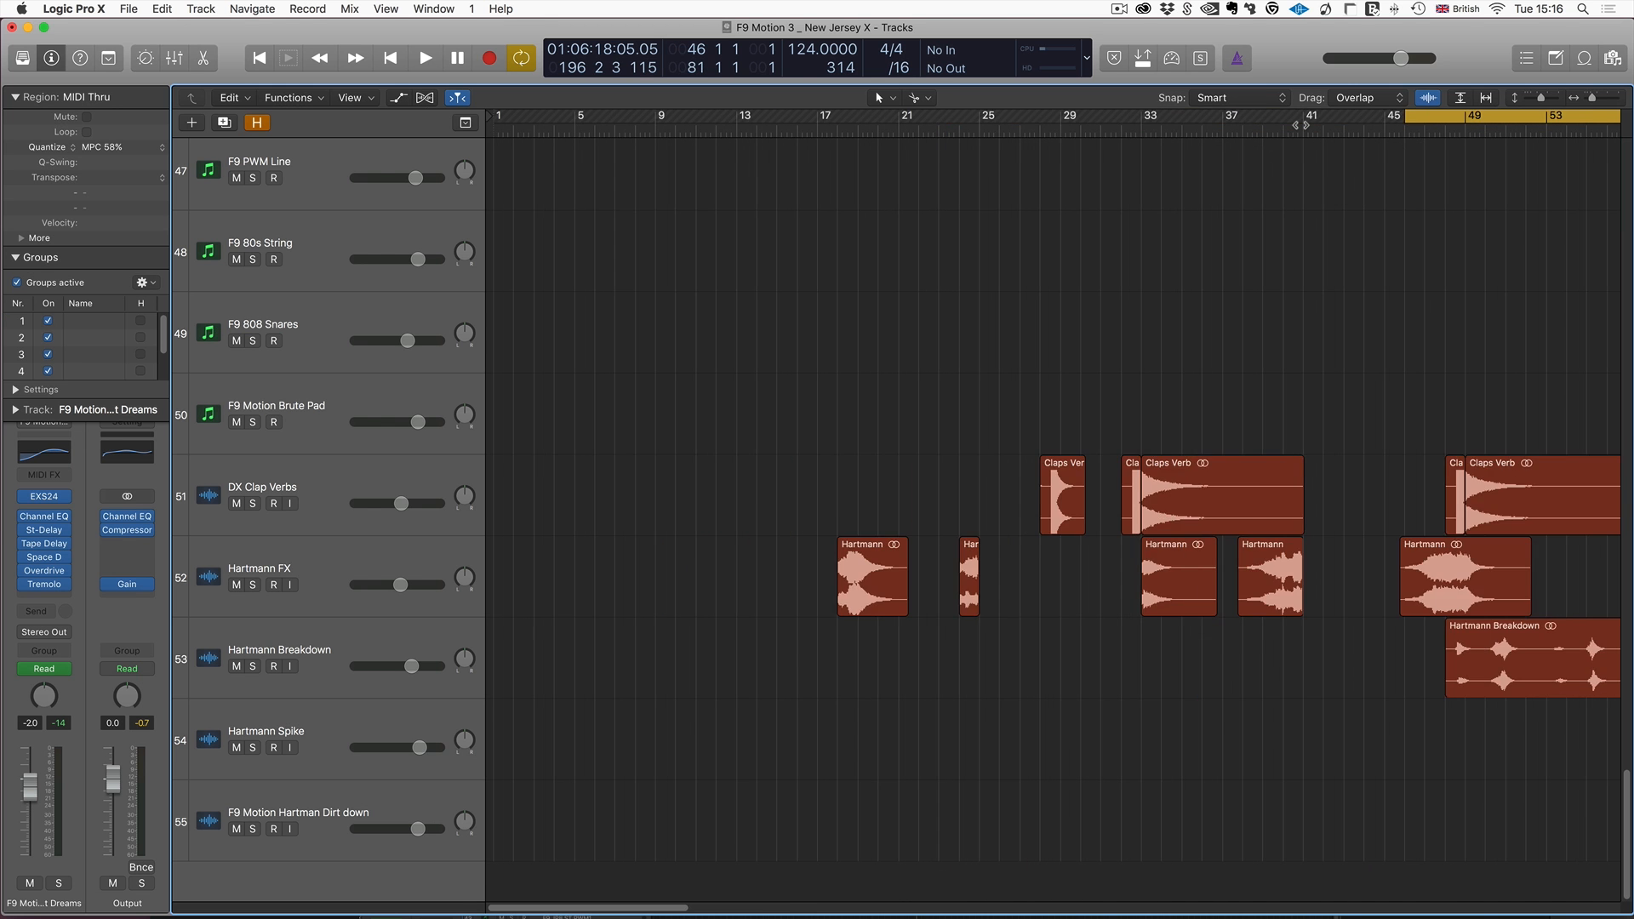
{"action": "key", "text": "space"}
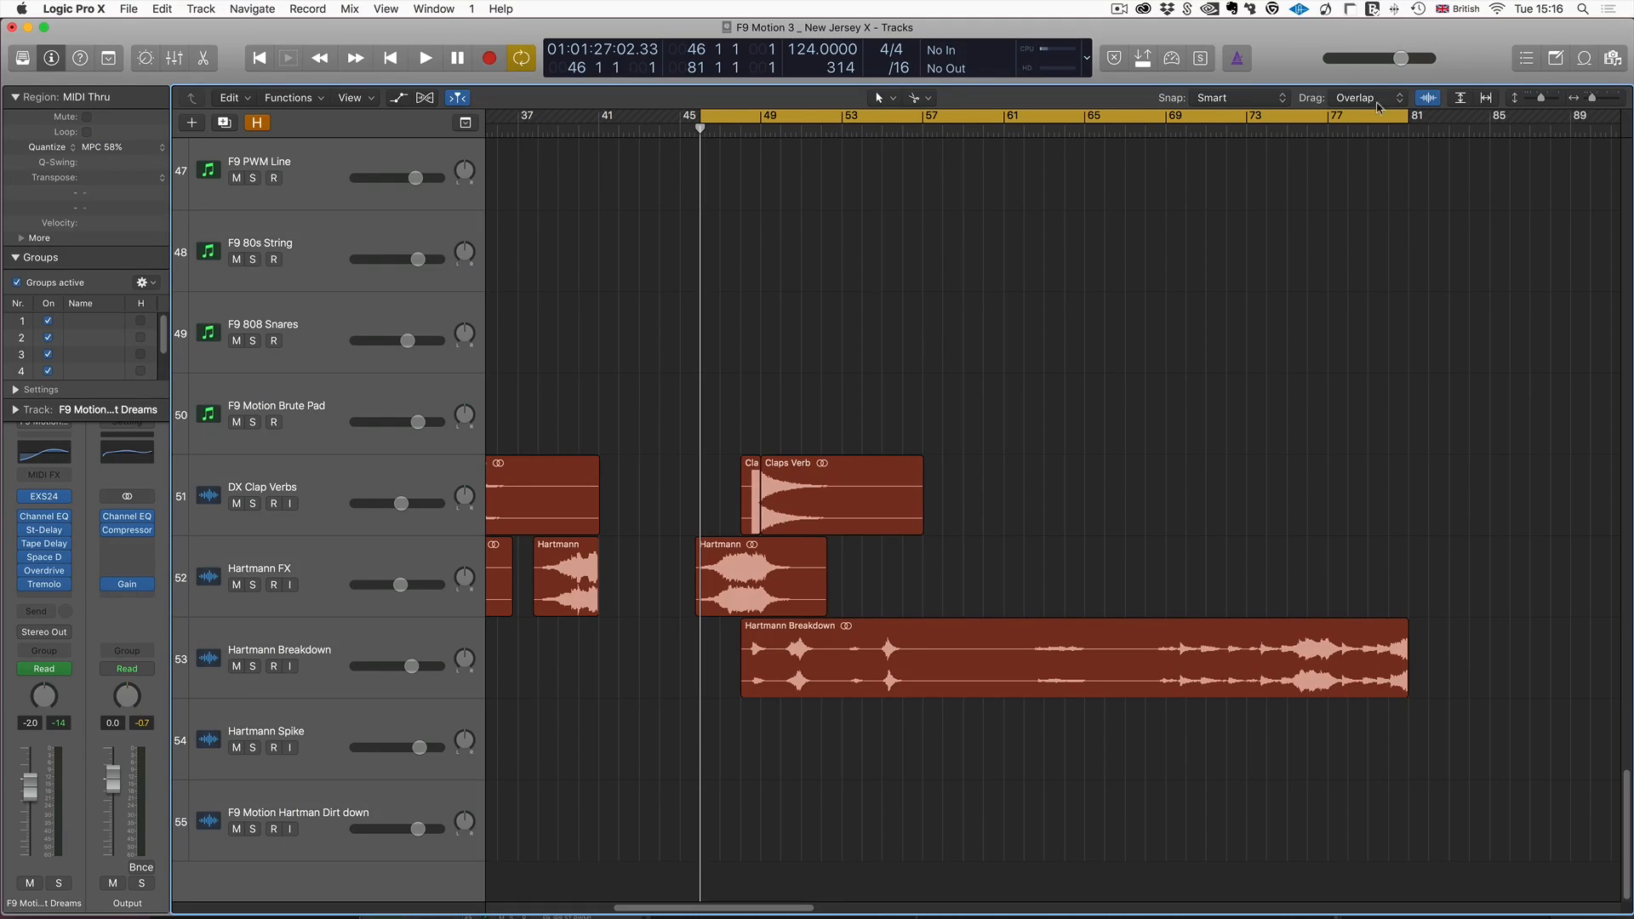
Select the Hartmann region at bar 46 on Hartmann FX track 52 and audition it in solo.
{"action": "left_click", "coordinate": [737, 583]}
{"action": "key", "text": "ctrl+alt+s"}
{"action": "key", "text": "super+Right"}
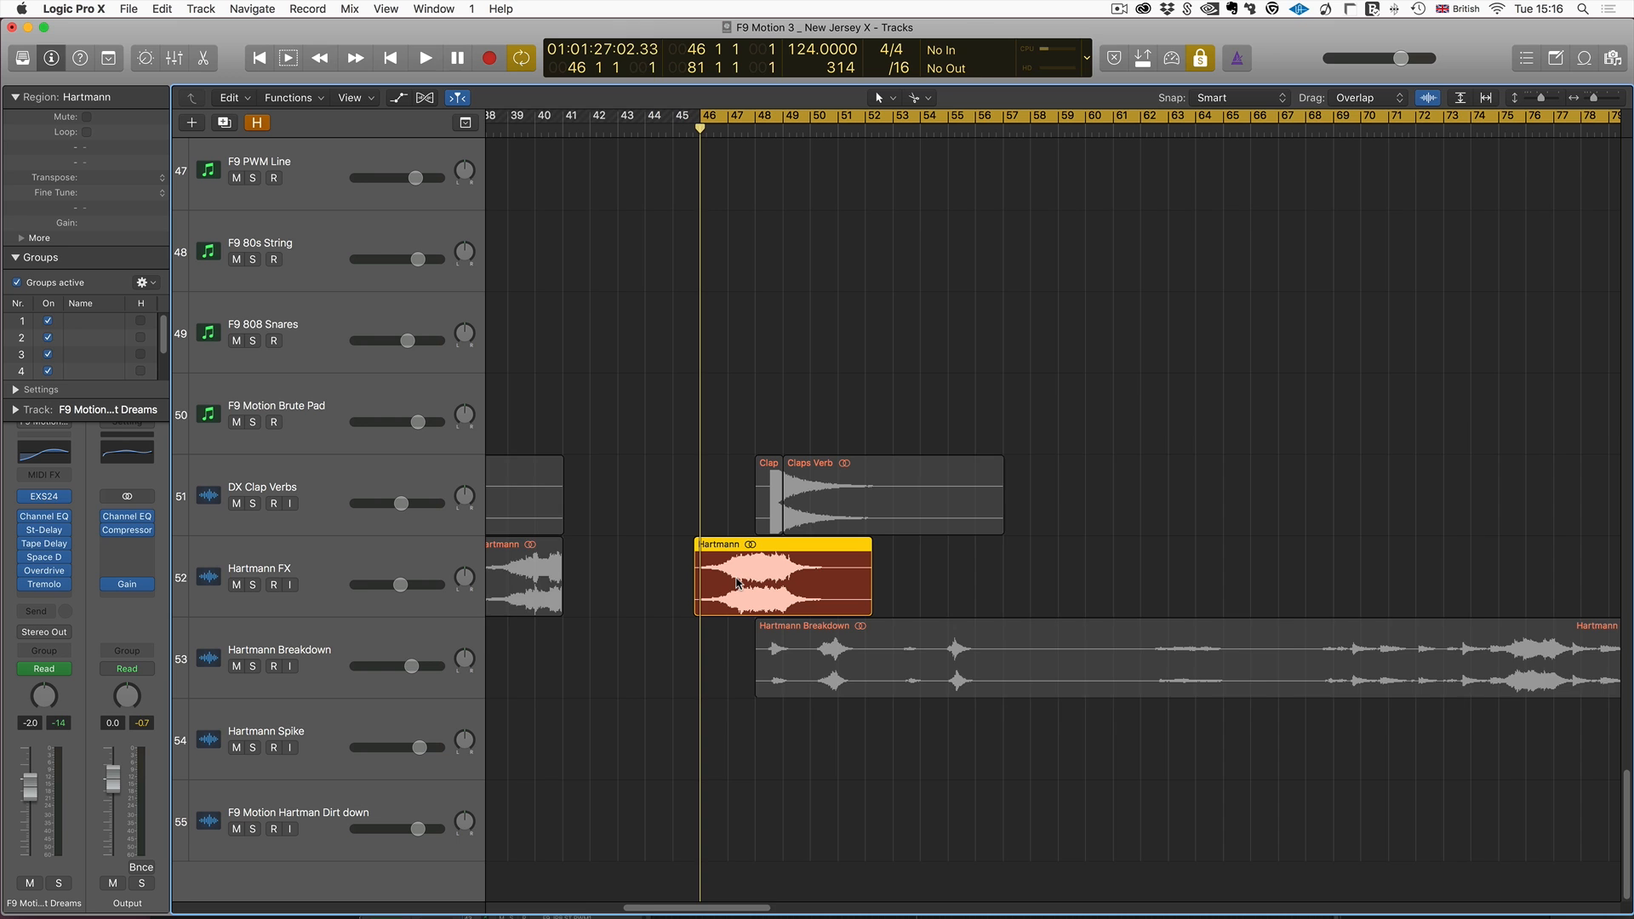
{"action": "key", "text": "space"}
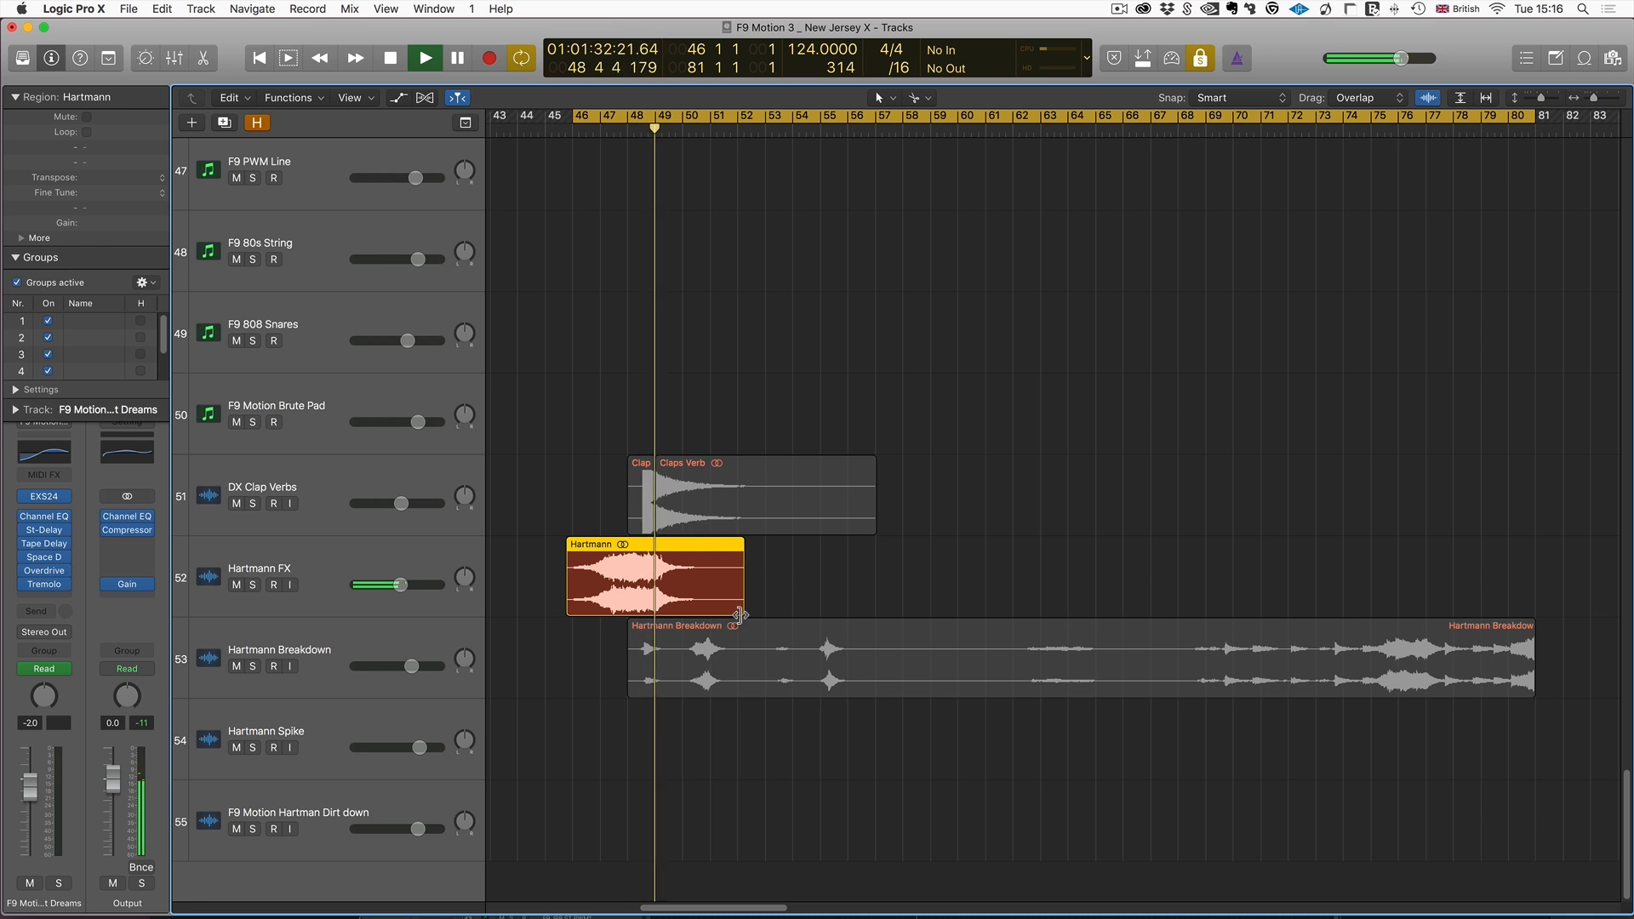
{"action": "key", "text": "space"}
Select the Hartmann Breakdown region on track 53, turn off the cycle and audition it in solo from several positions, including bars 55 and 63.
{"action": "left_click", "coordinate": [1242, 668]}
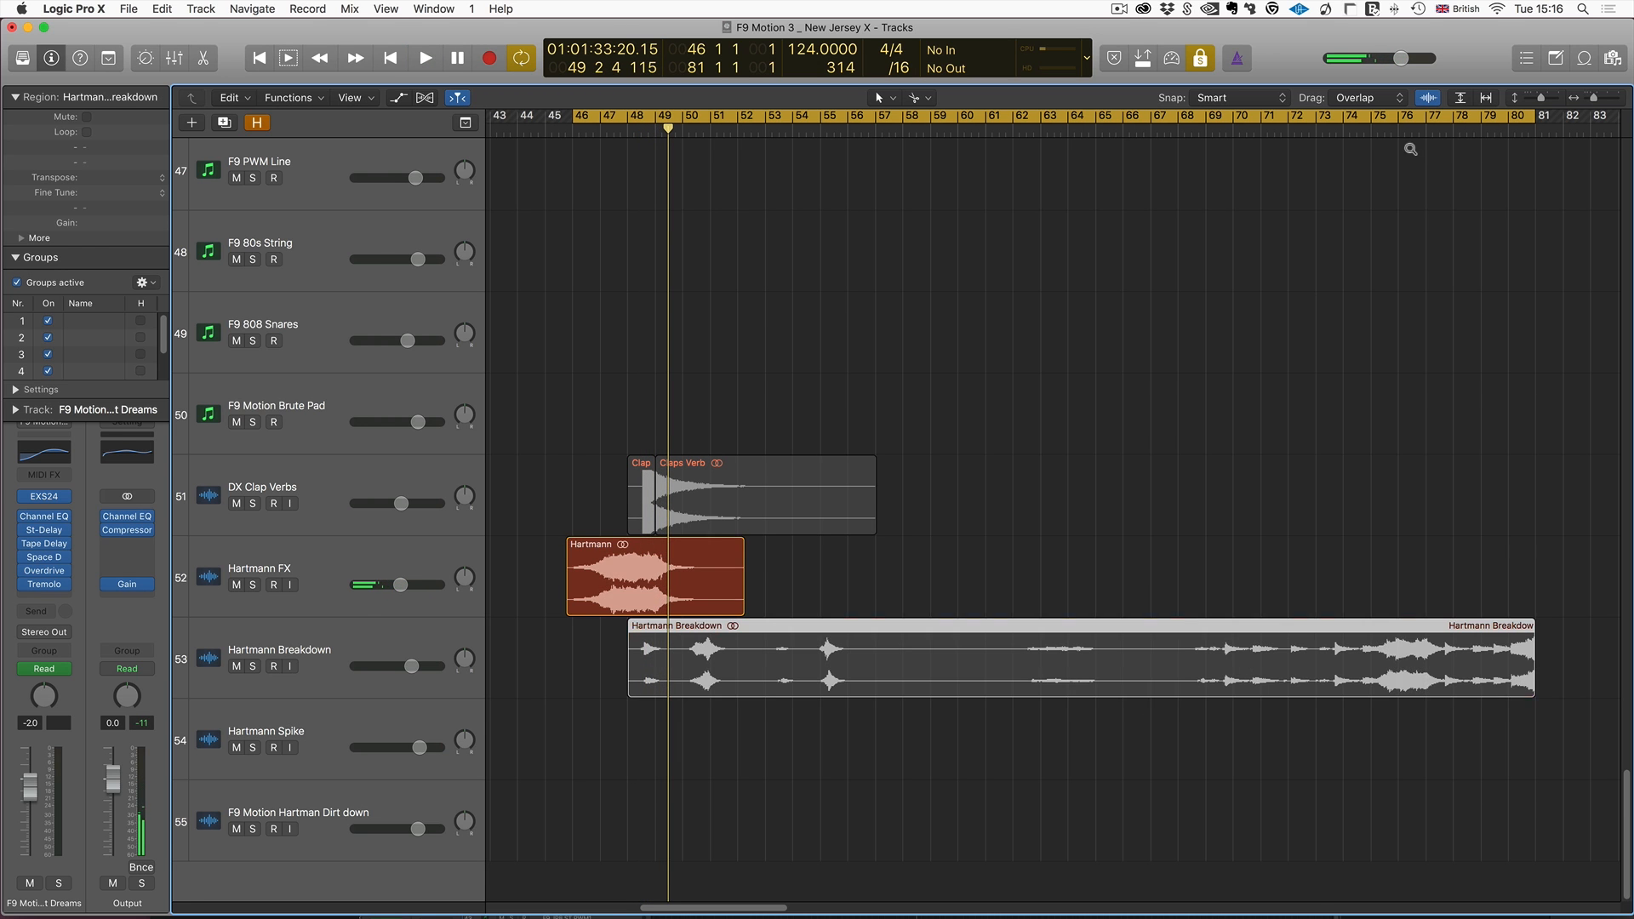
{"action": "double_click", "coordinate": [1315, 131]}
{"action": "left_click", "coordinate": [1395, 117]}
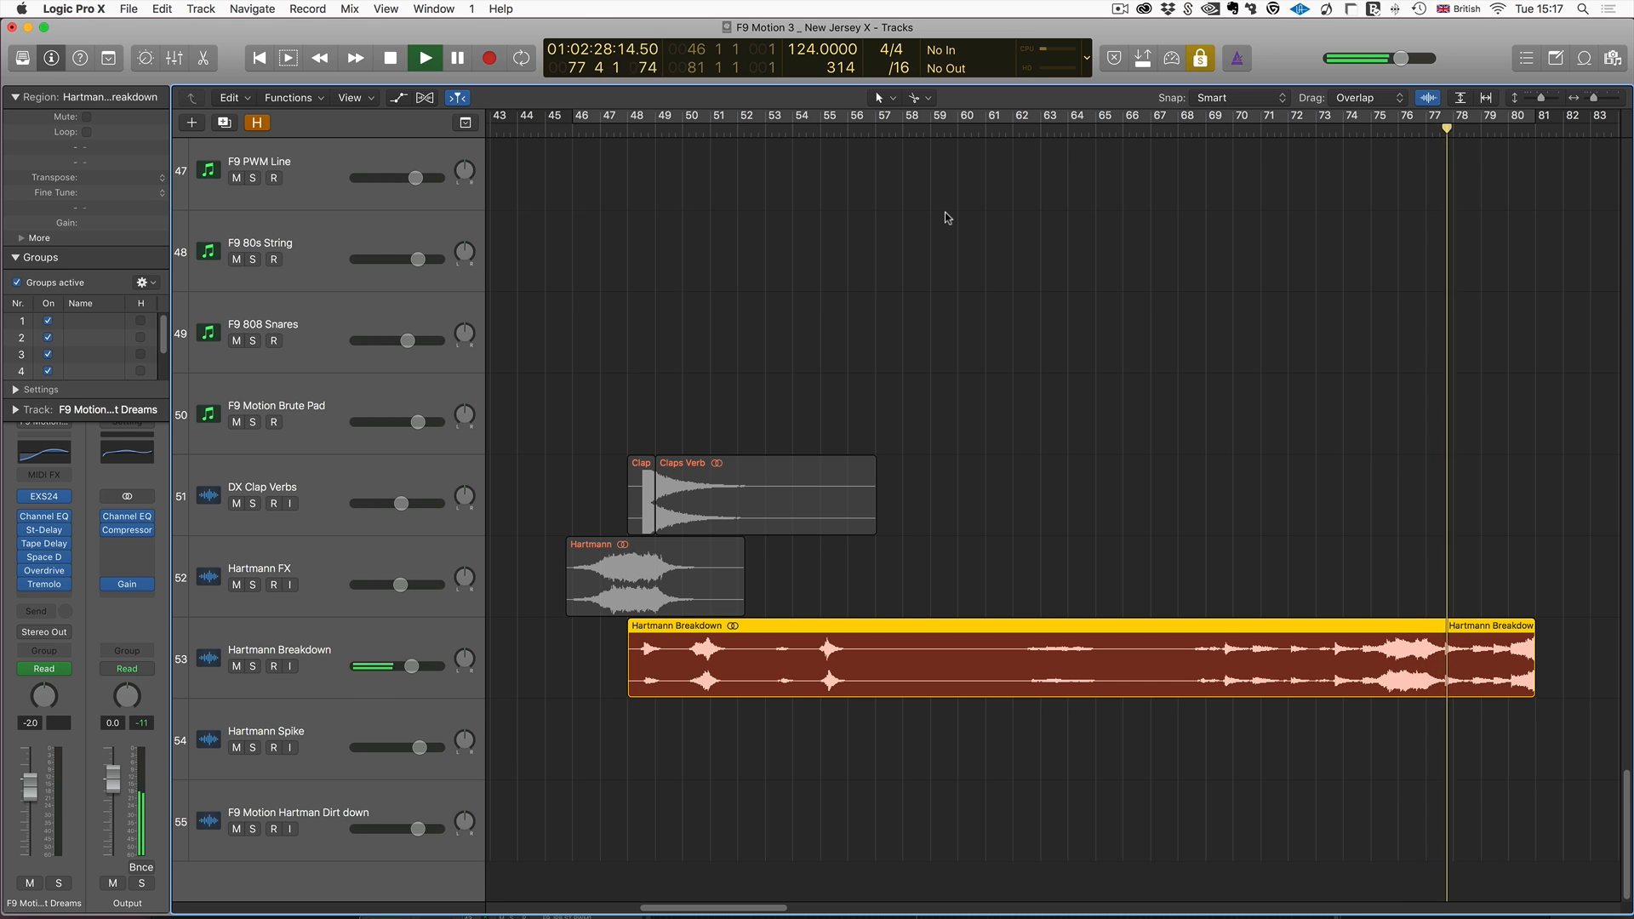
{"action": "left_click", "coordinate": [696, 130]}
{"action": "key", "text": "space"}
{"action": "key", "text": "space"}
{"action": "left_click", "coordinate": [820, 129]}
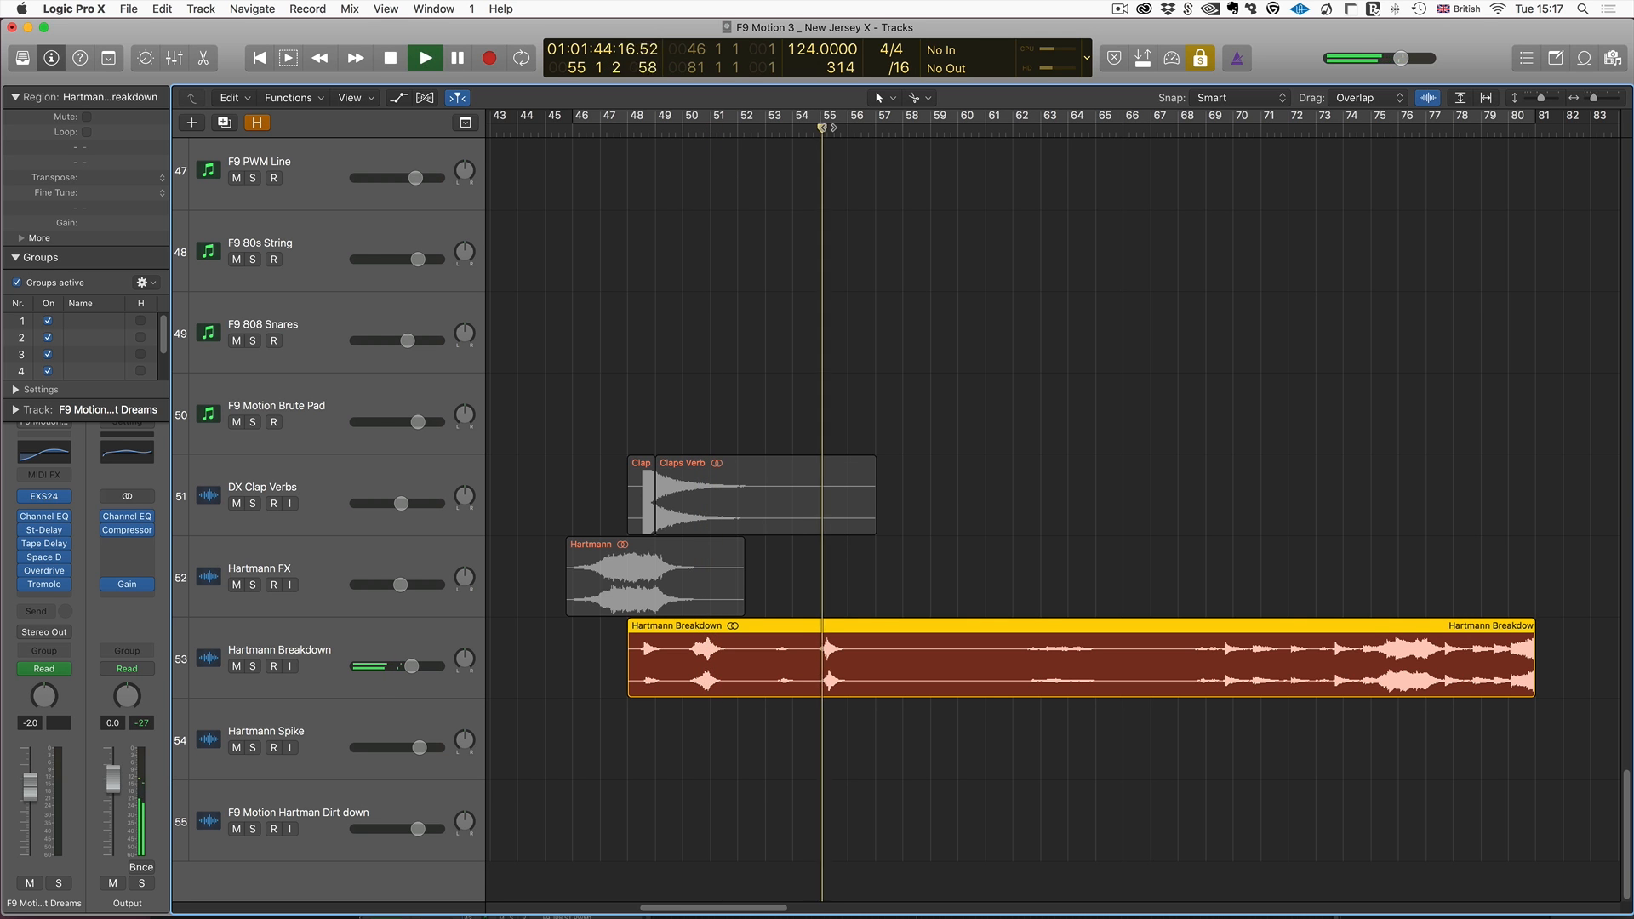
{"action": "left_click", "coordinate": [1053, 129]}
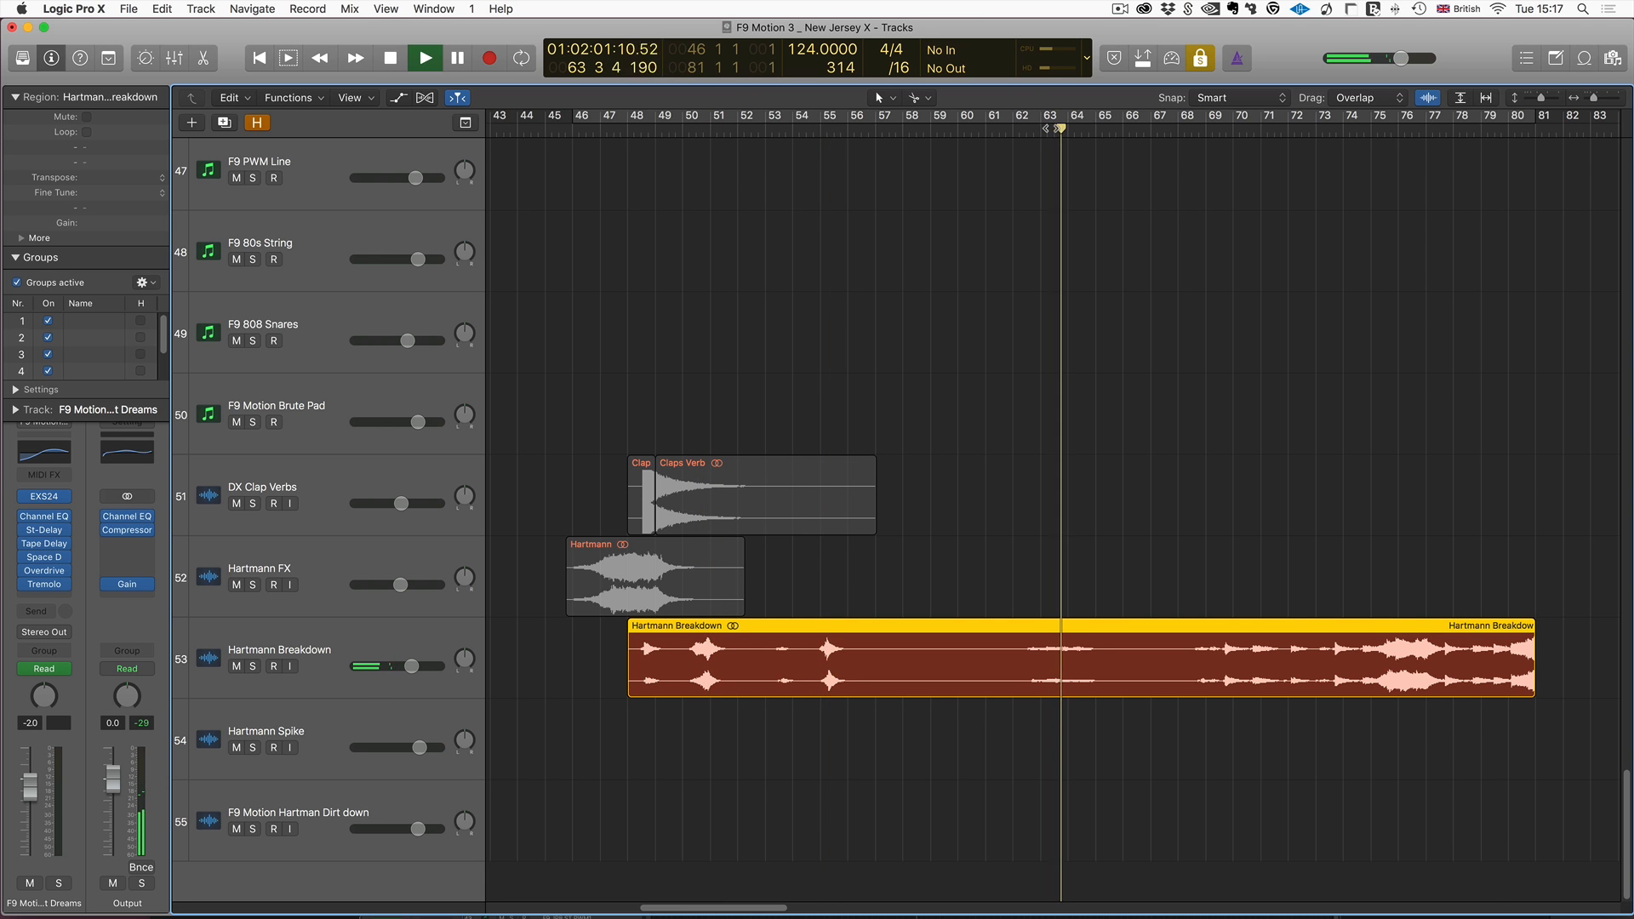
{"action": "scroll", "coordinate": [1315, 460], "scroll_direction": "left", "scroll_amount": 5}
{"action": "key", "text": "space"}
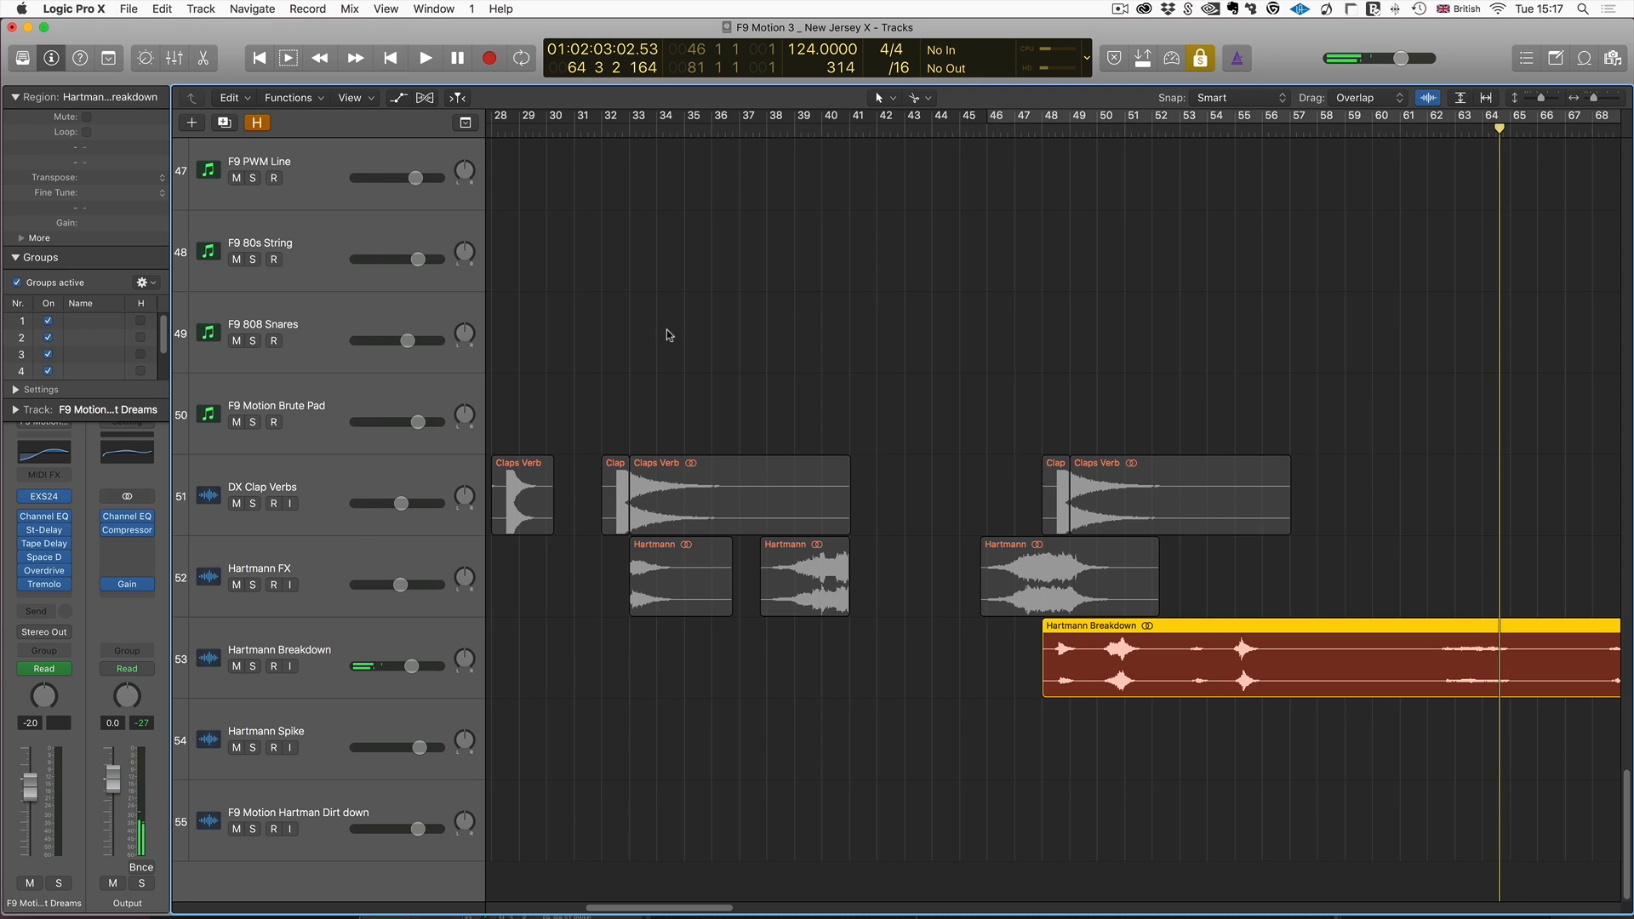
Select the two Hartmann regions between bars 33 and 41 on Hartmann FX track 52 and audition them in solo.
{"action": "left_click_drag", "start_coordinate": [610, 602], "coordinate": [851, 597]}
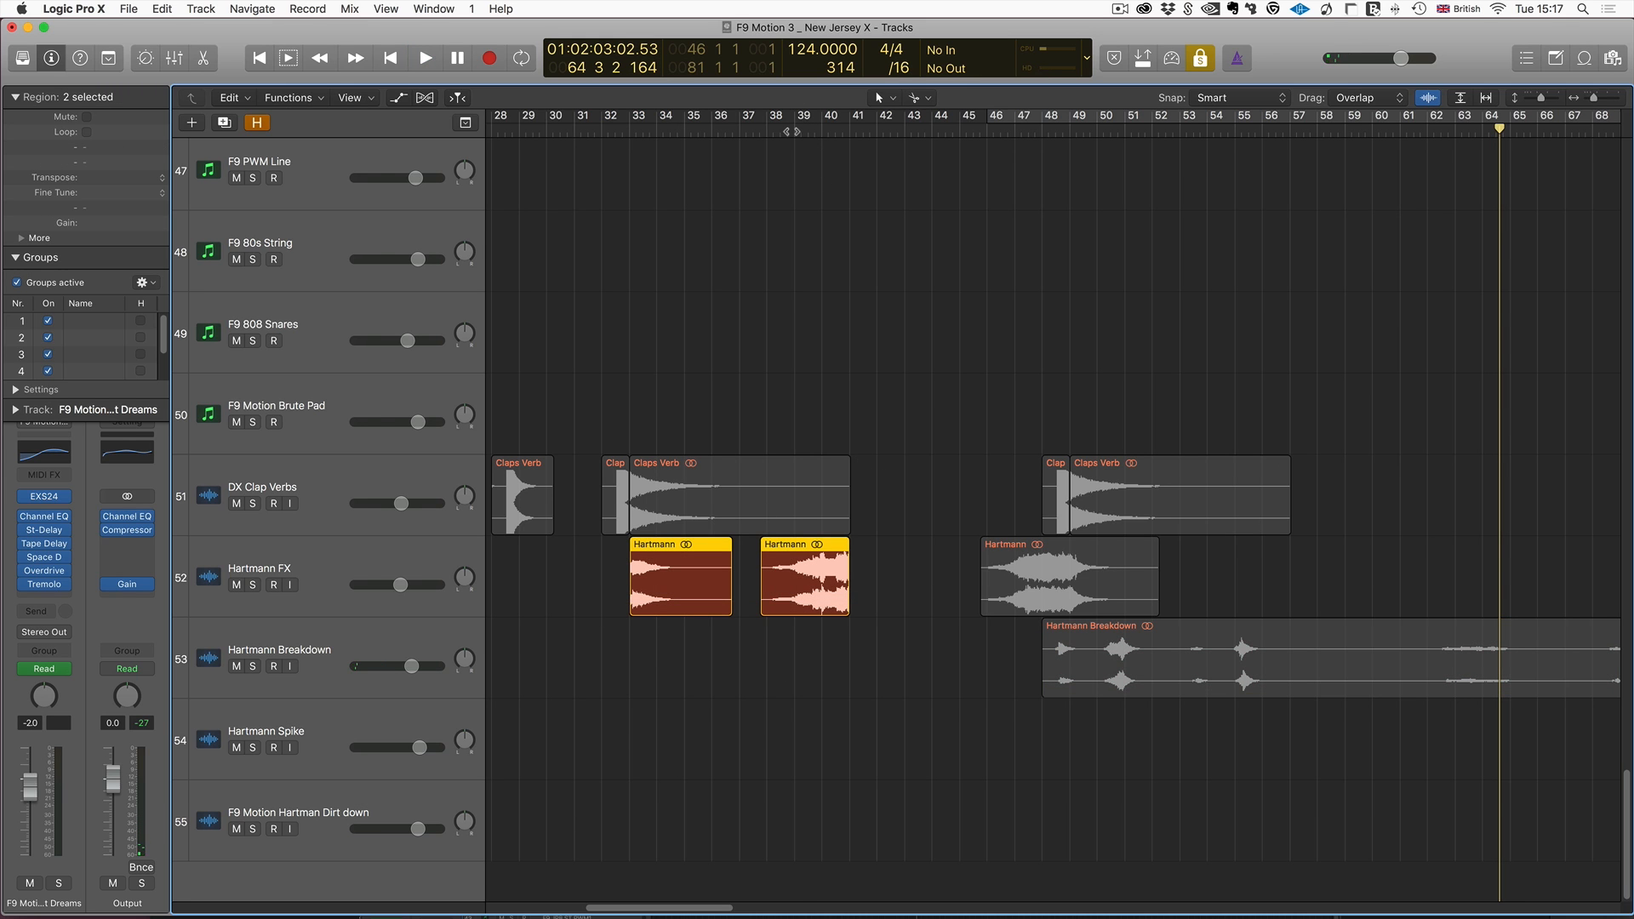
{"action": "double_click", "coordinate": [792, 132]}
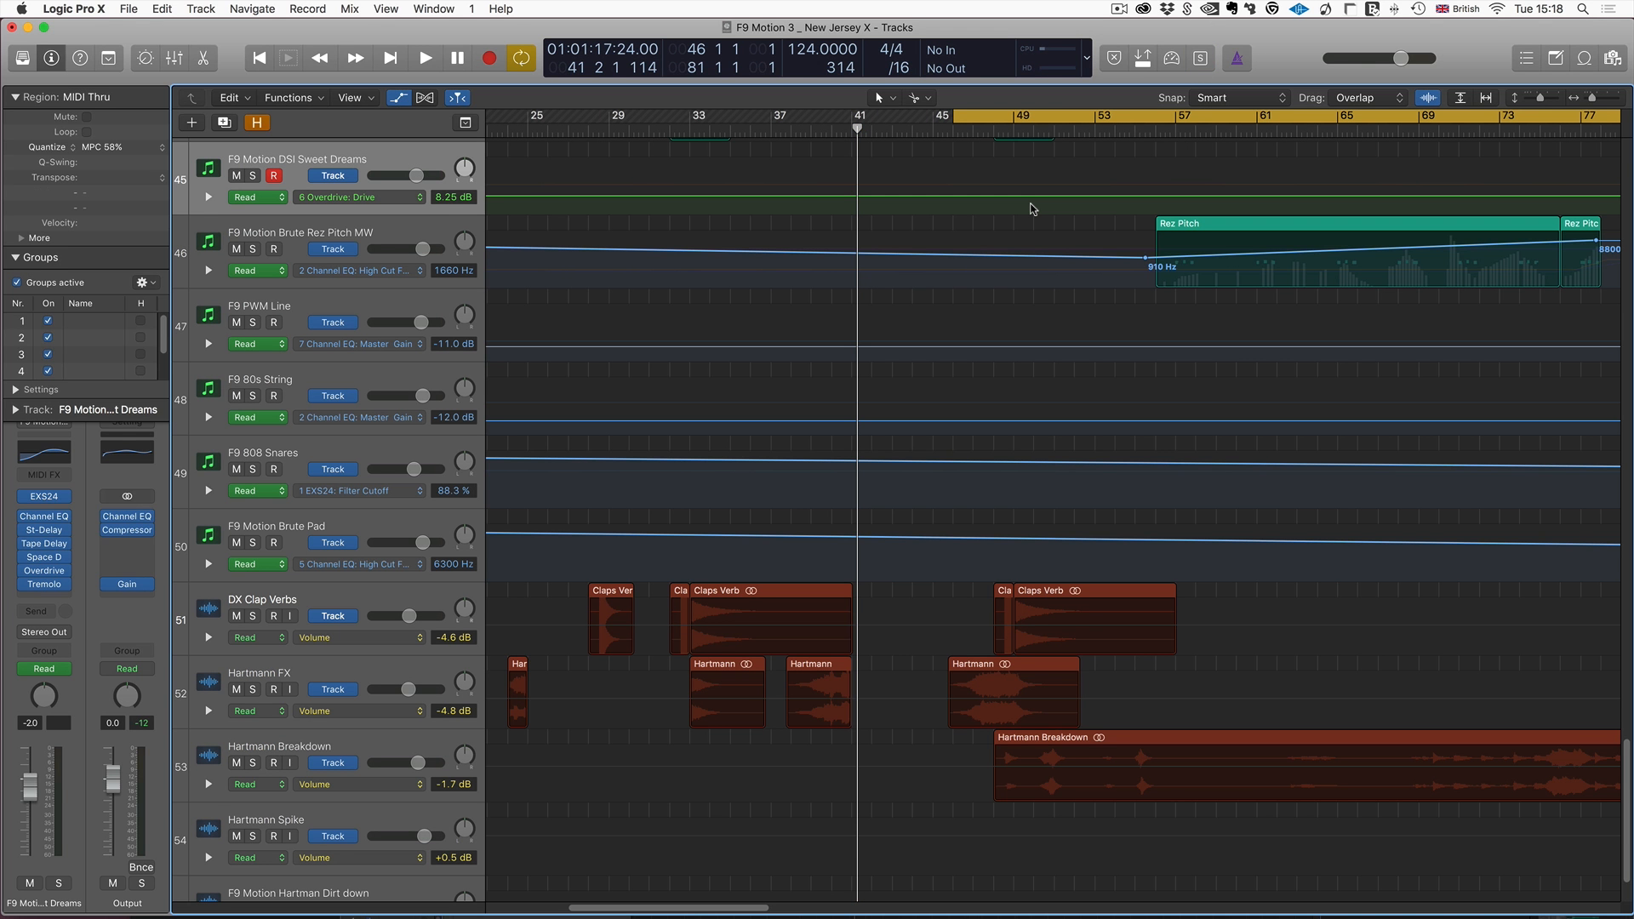
Examine the automation lanes from the DSI Sweet Dreams track up to the claps, Analog Tom and Tech Hats tracks.
{"action": "scroll", "coordinate": [1144, 370], "scroll_direction": "up", "scroll_amount": 12}
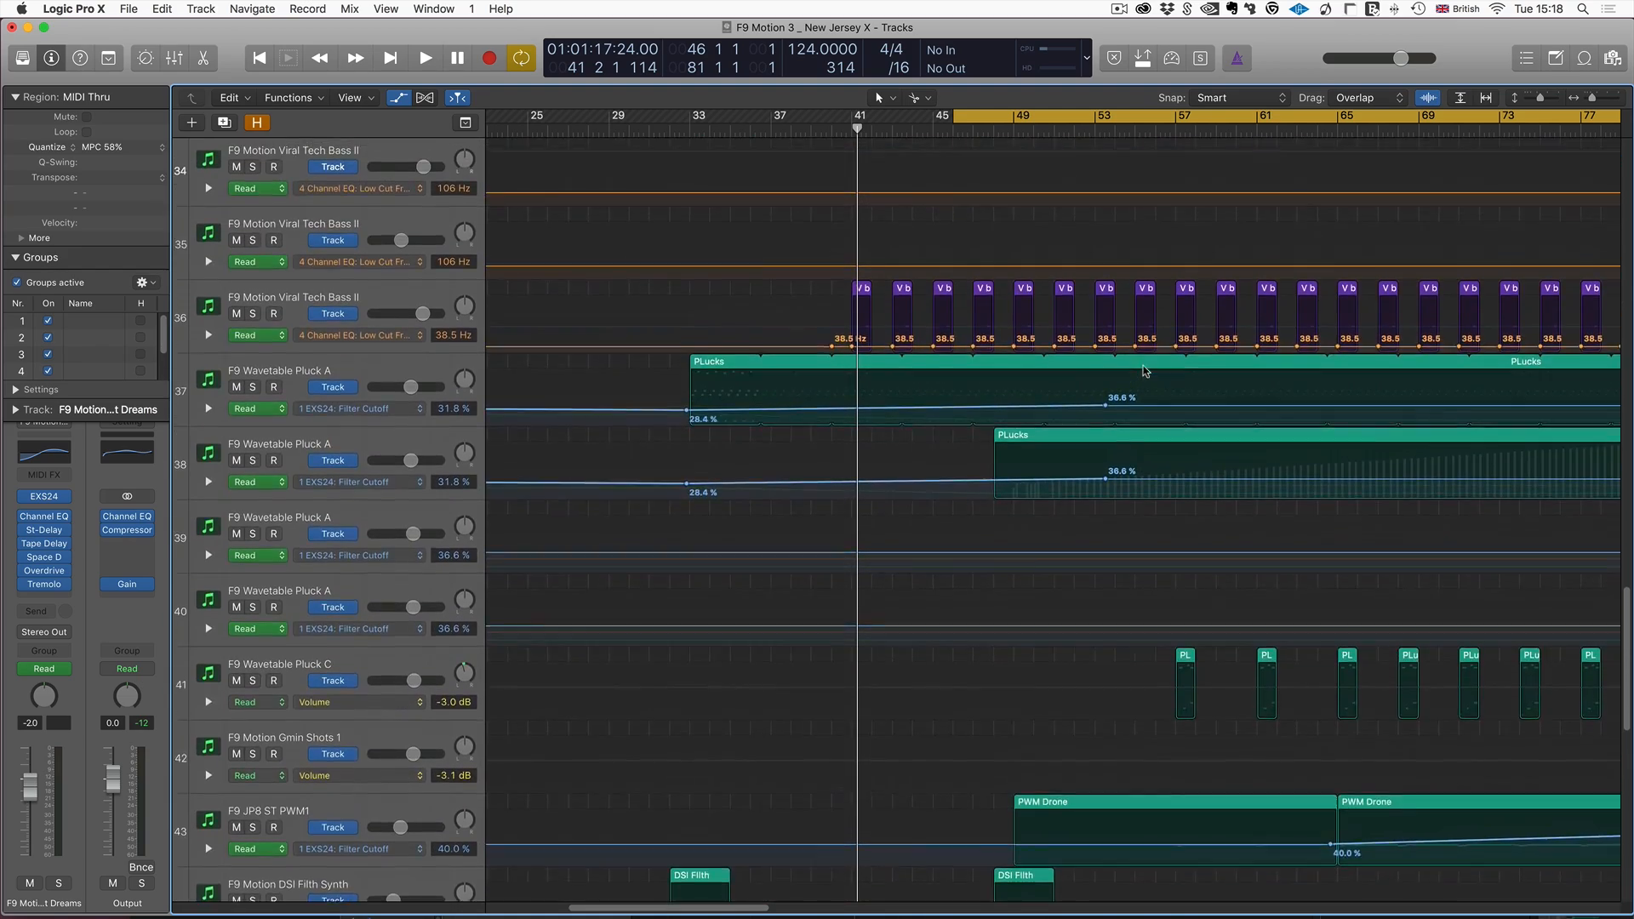
{"action": "scroll", "coordinate": [1144, 370], "scroll_direction": "up", "scroll_amount": 15}
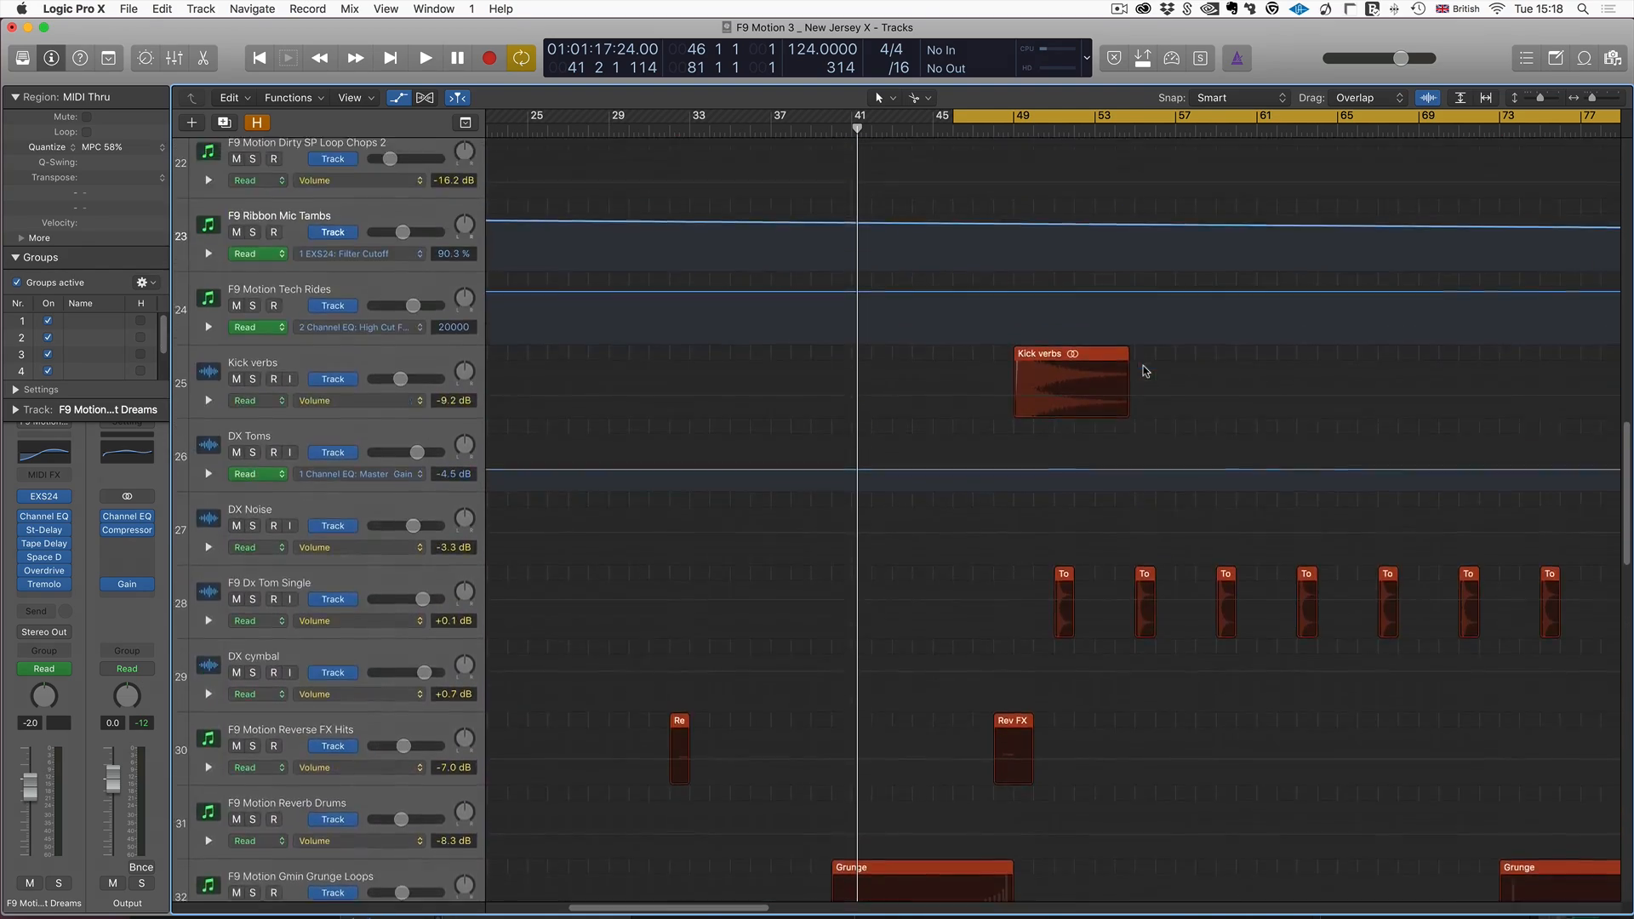
{"action": "scroll", "coordinate": [1144, 370], "scroll_direction": "up", "scroll_amount": 10}
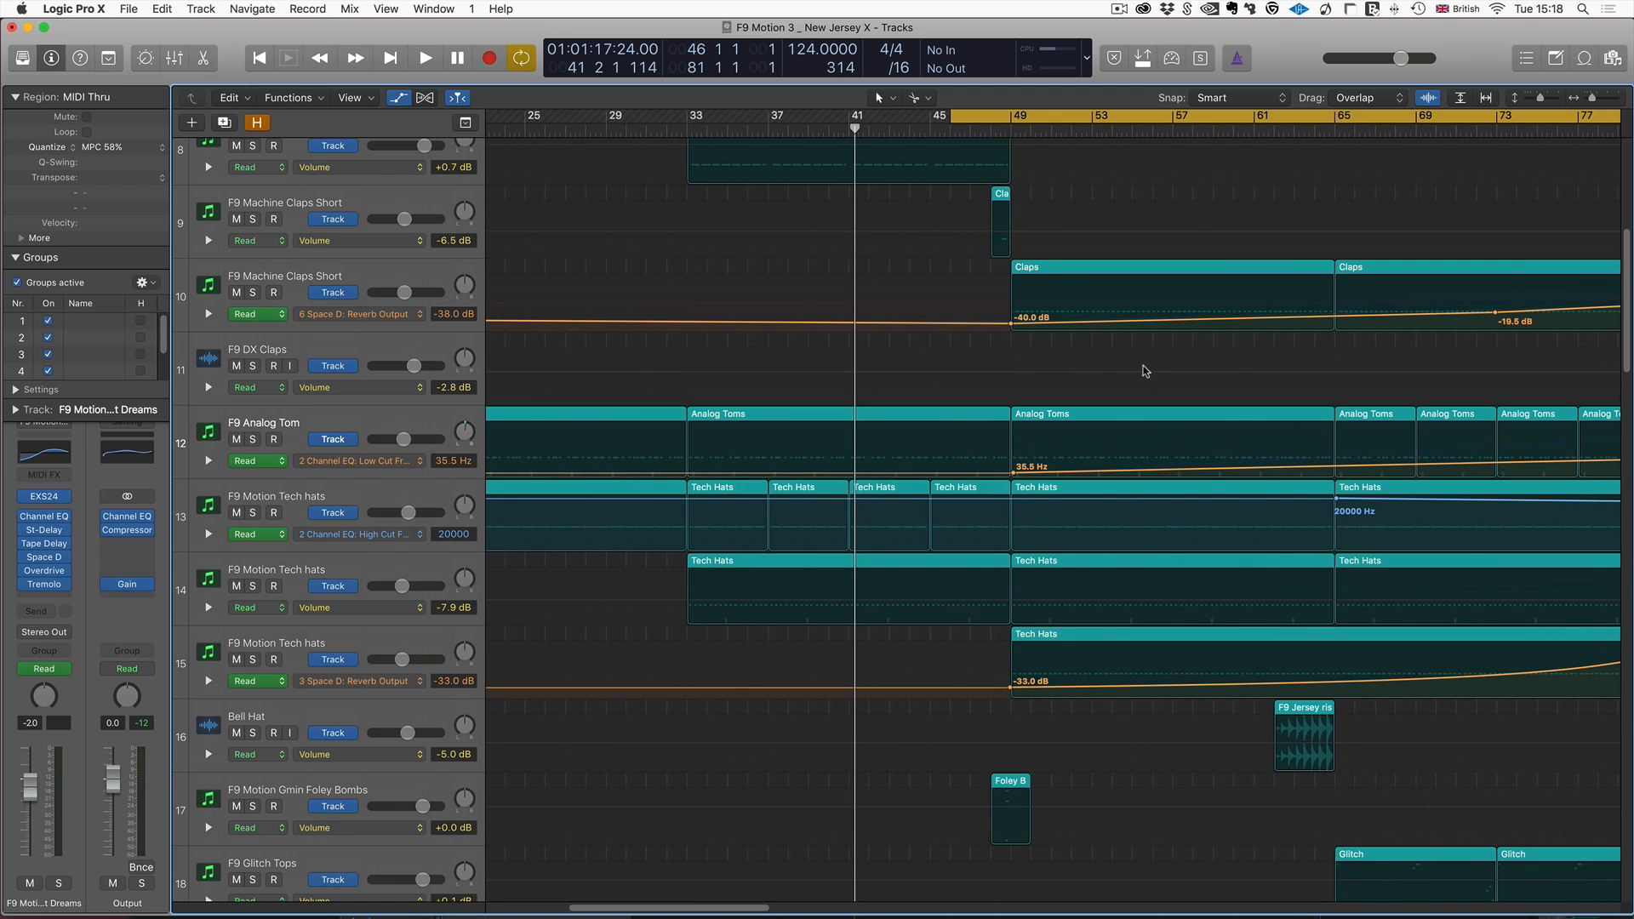
{"action": "scroll", "coordinate": [1165, 368], "scroll_direction": "down", "scroll_amount": 3}
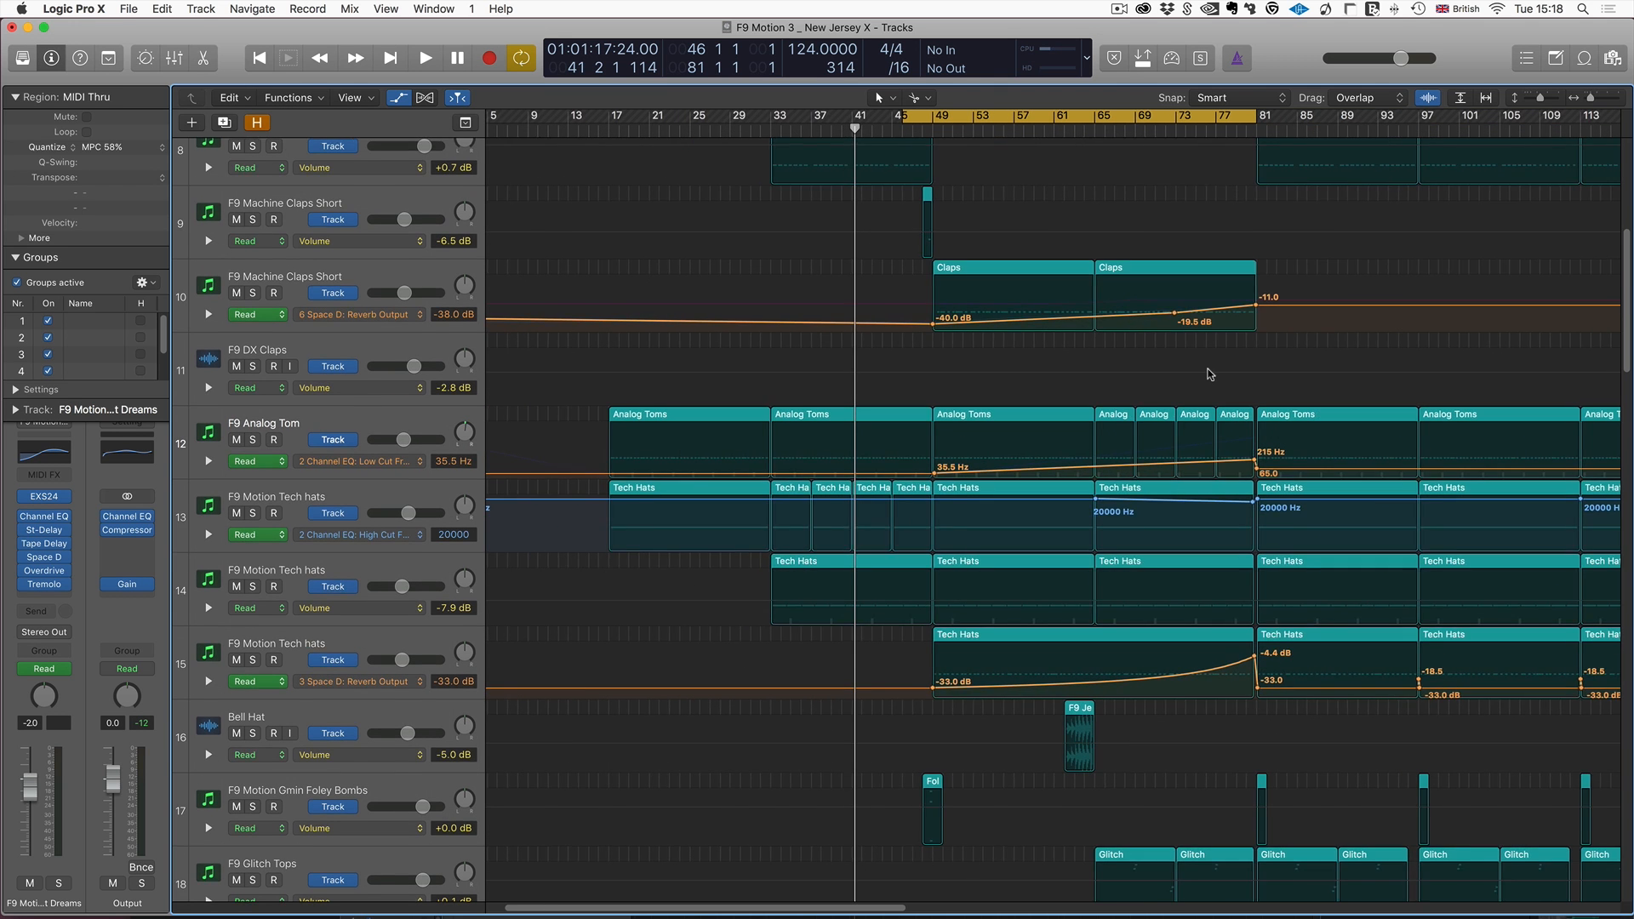
{"action": "scroll", "coordinate": [1208, 374], "scroll_direction": "down", "scroll_amount": 5}
{"action": "scroll", "coordinate": [1210, 375], "scroll_direction": "down", "scroll_amount": 1}
Play the breakdown from bar 48 and select the Hartmann Breakdown track 53 from an overview of all tracks.
{"action": "key", "text": "space"}
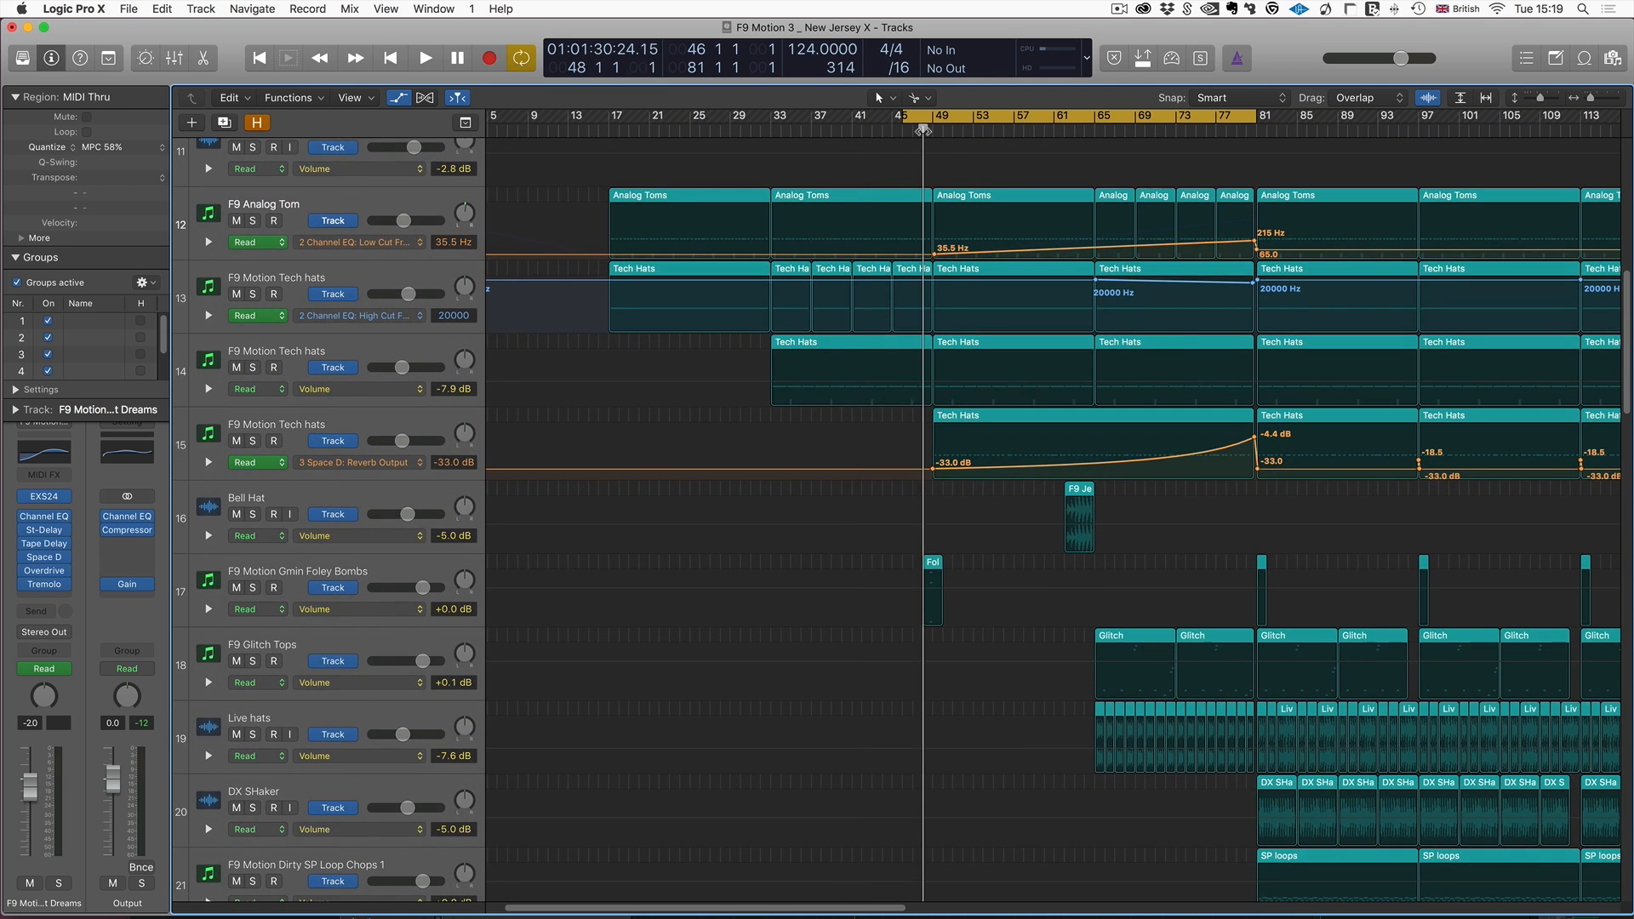
{"action": "left_click_drag", "start_coordinate": [1539, 98], "coordinate": [1523, 103]}
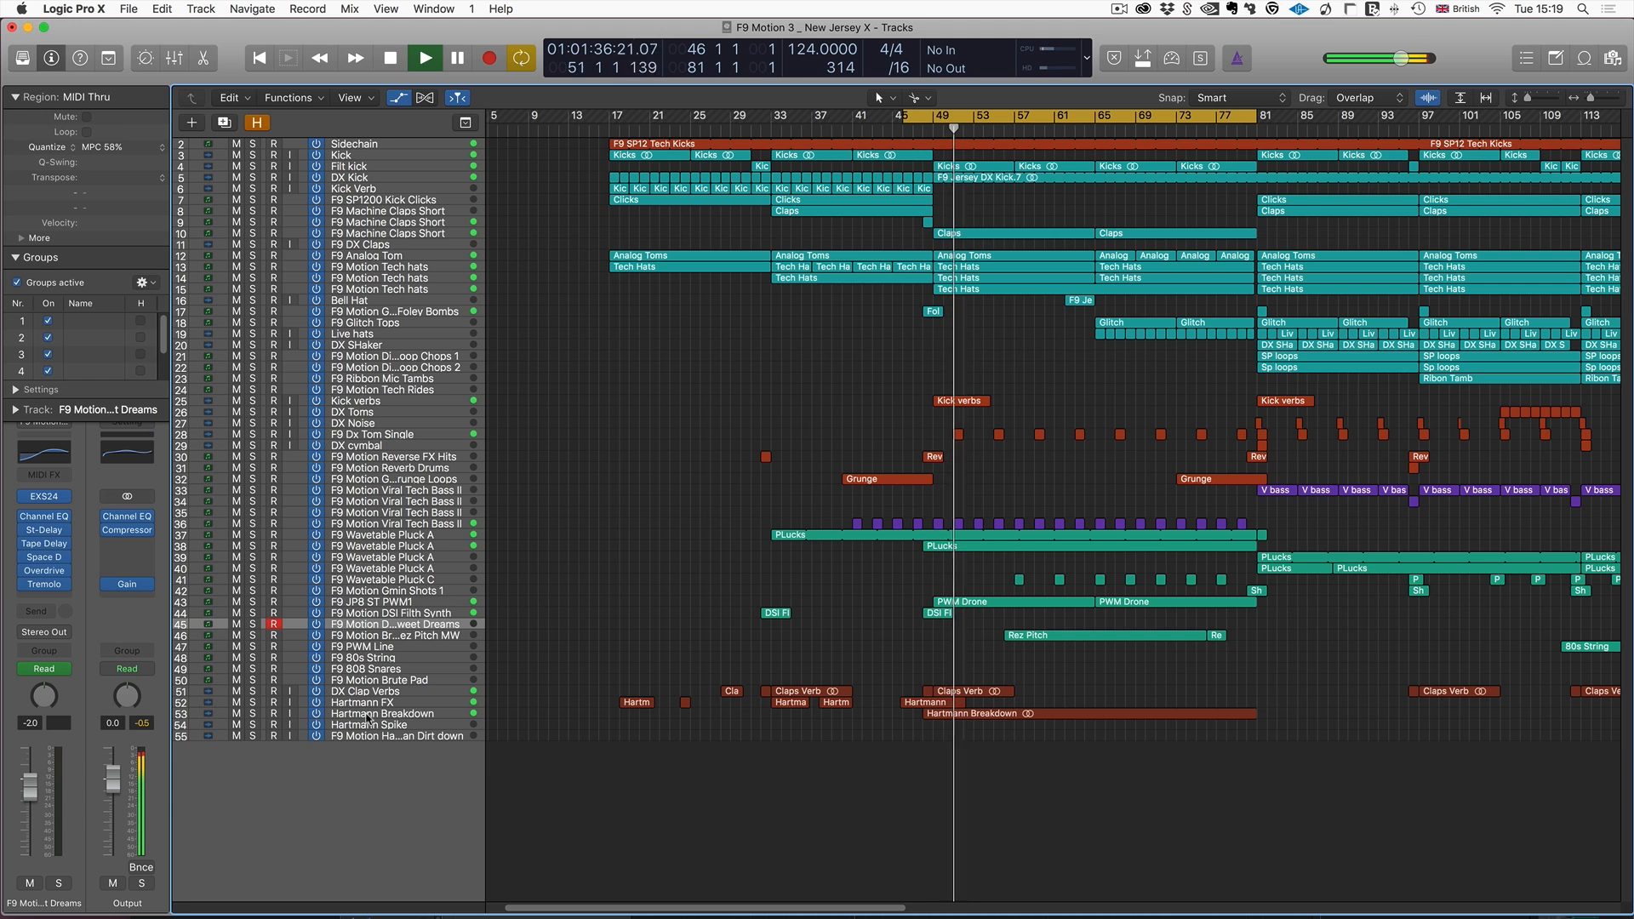
{"action": "left_click", "coordinate": [367, 716]}
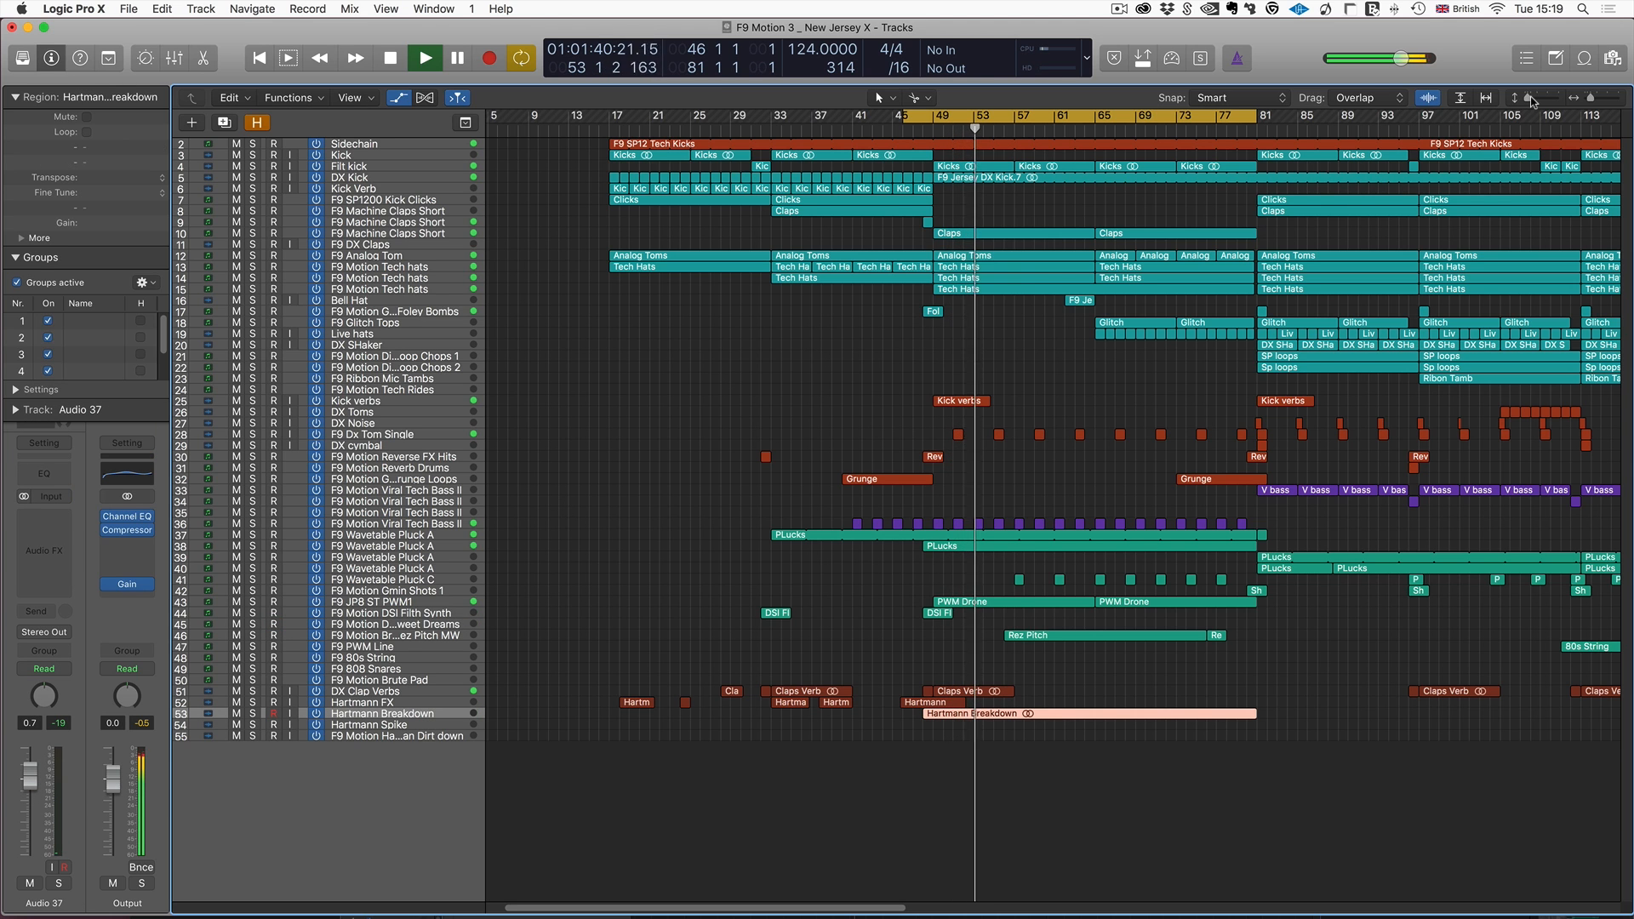
{"action": "left_click_drag", "start_coordinate": [1533, 100], "coordinate": [1540, 101]}
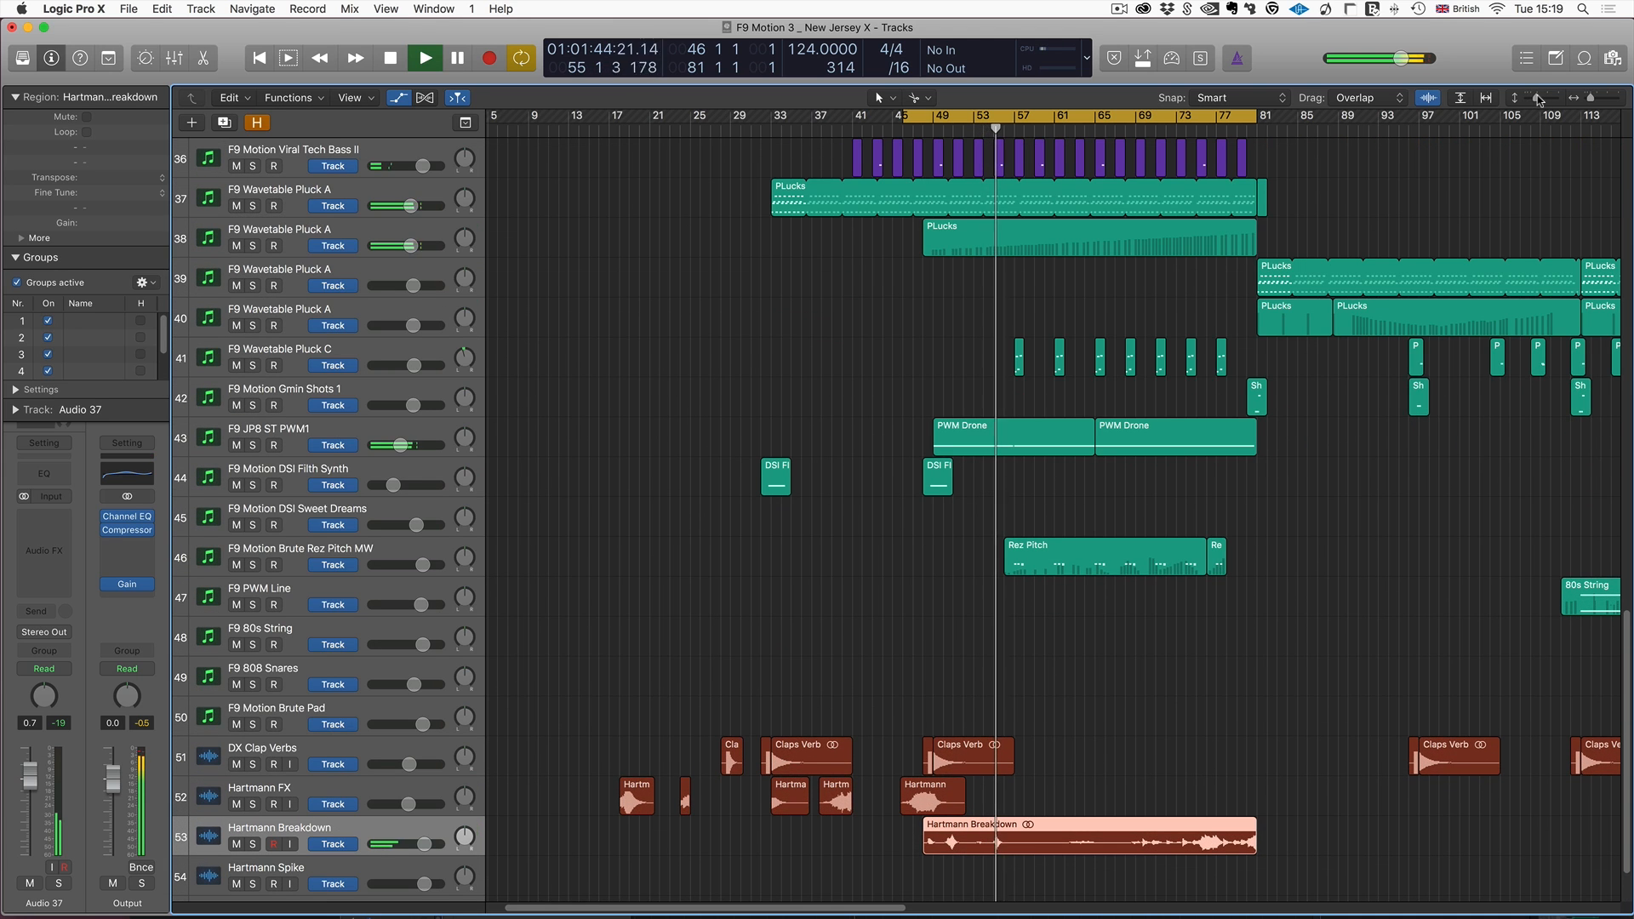
{"action": "scroll", "coordinate": [1159, 308], "scroll_direction": "up", "scroll_amount": 5}
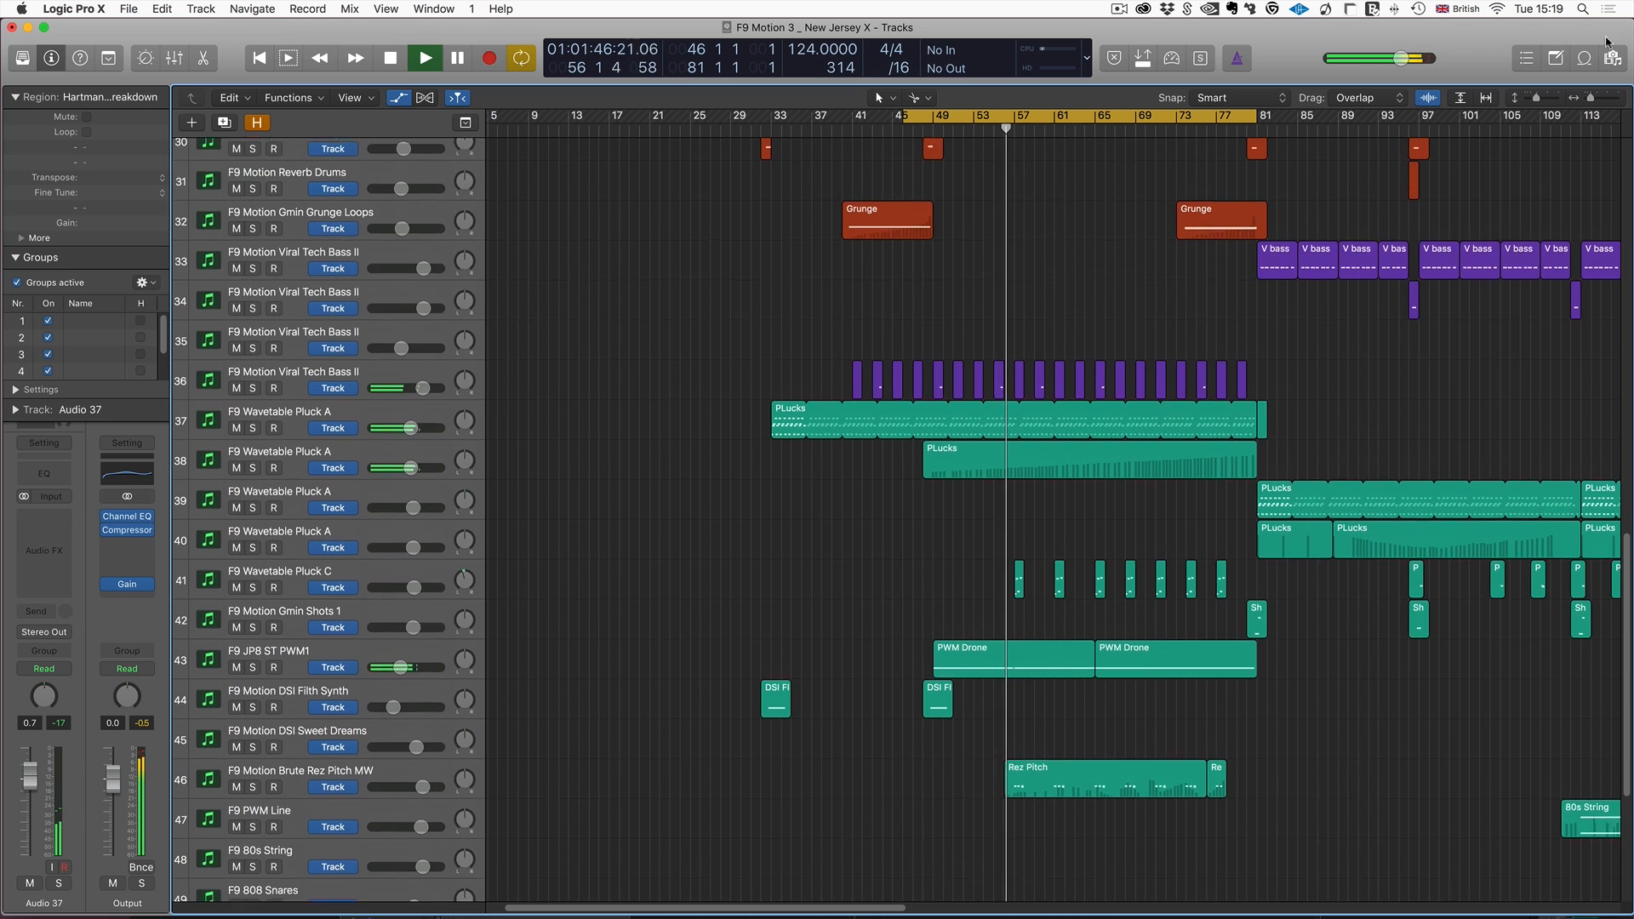
Enlarge the tracks and examine their automation curves during playback, from the 808 Snares up to Machine Claps Short track 10.
{"action": "left_click_drag", "start_coordinate": [1534, 99], "coordinate": [1546, 102]}
{"action": "scroll", "coordinate": [1202, 260], "scroll_direction": "up", "scroll_amount": 8}
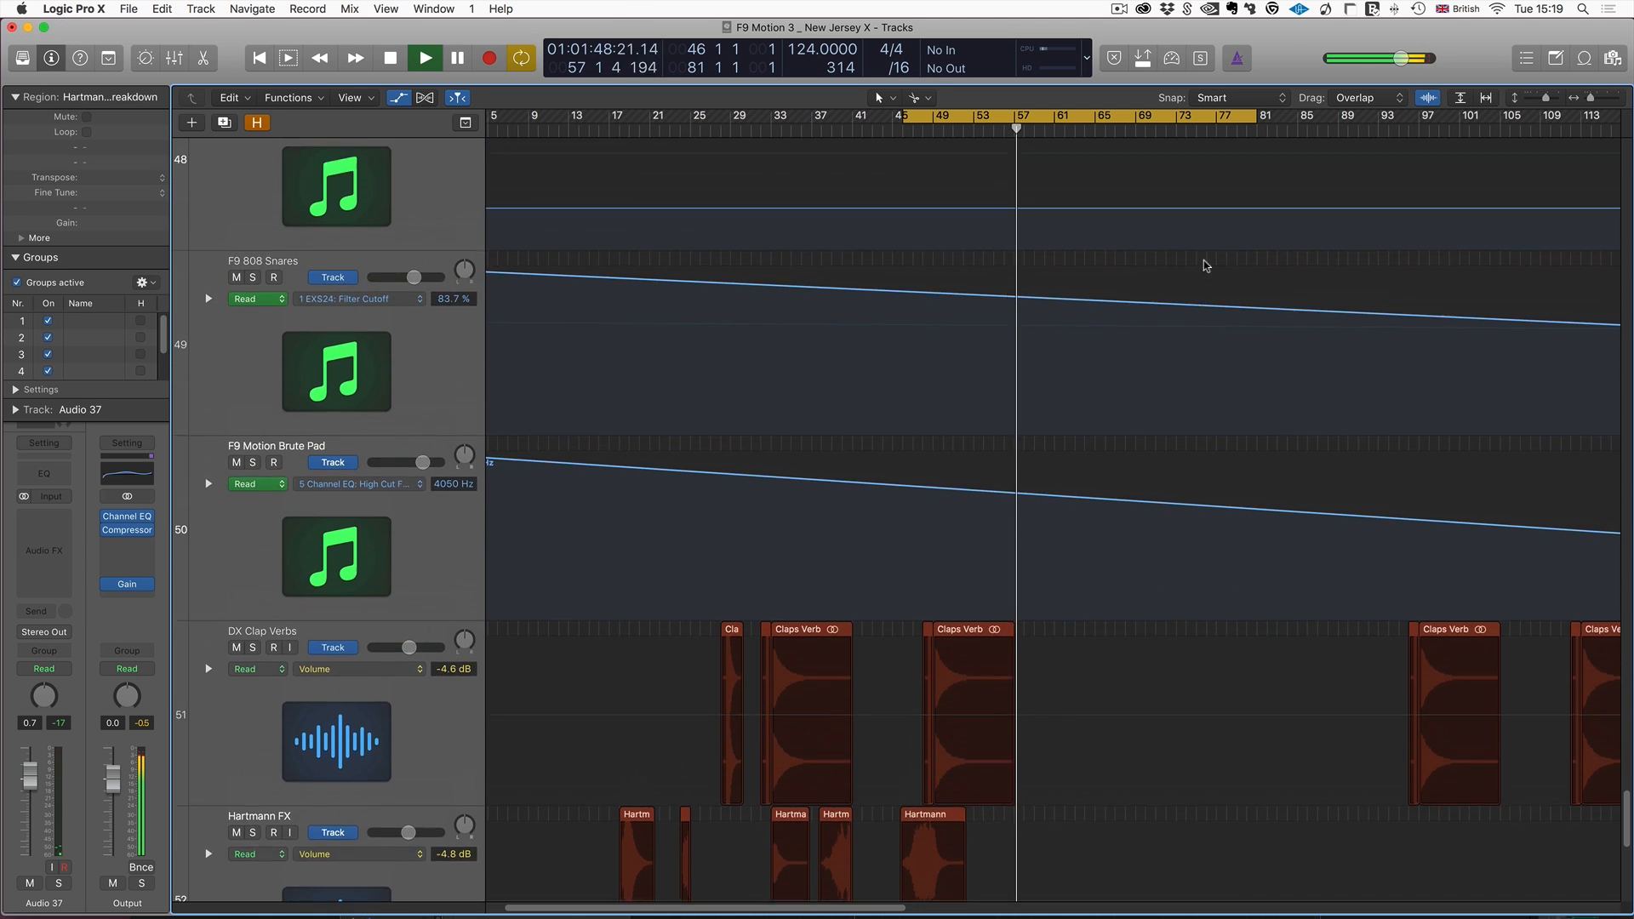
{"action": "scroll", "coordinate": [1202, 262], "scroll_direction": "up", "scroll_amount": 6}
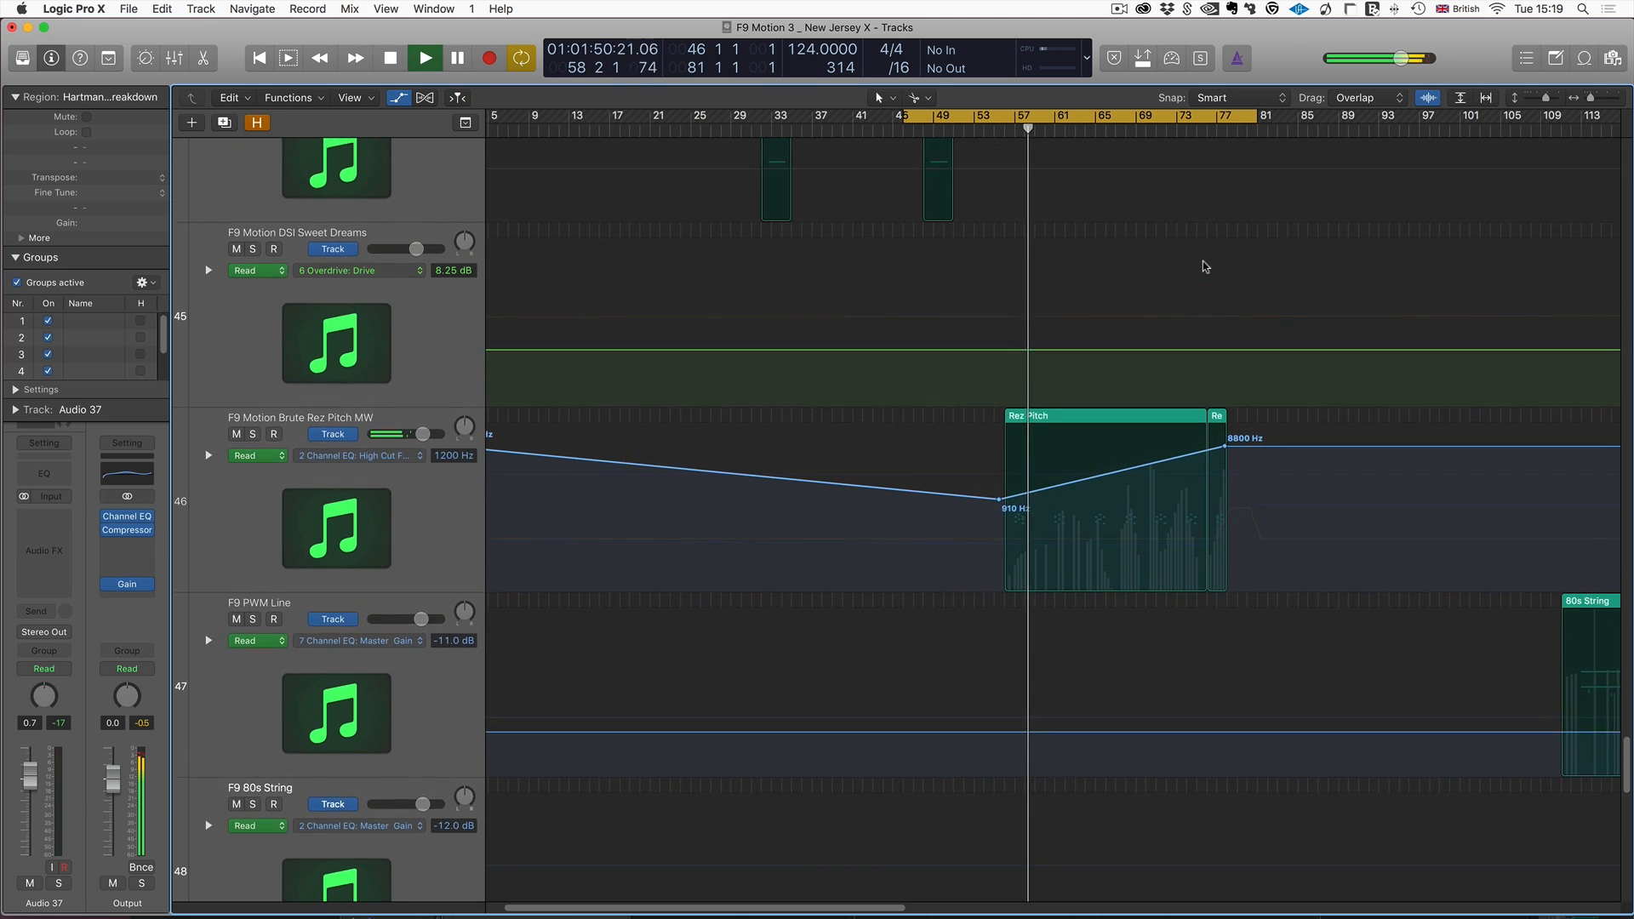
{"action": "scroll", "coordinate": [1203, 267], "scroll_direction": "up", "scroll_amount": 9}
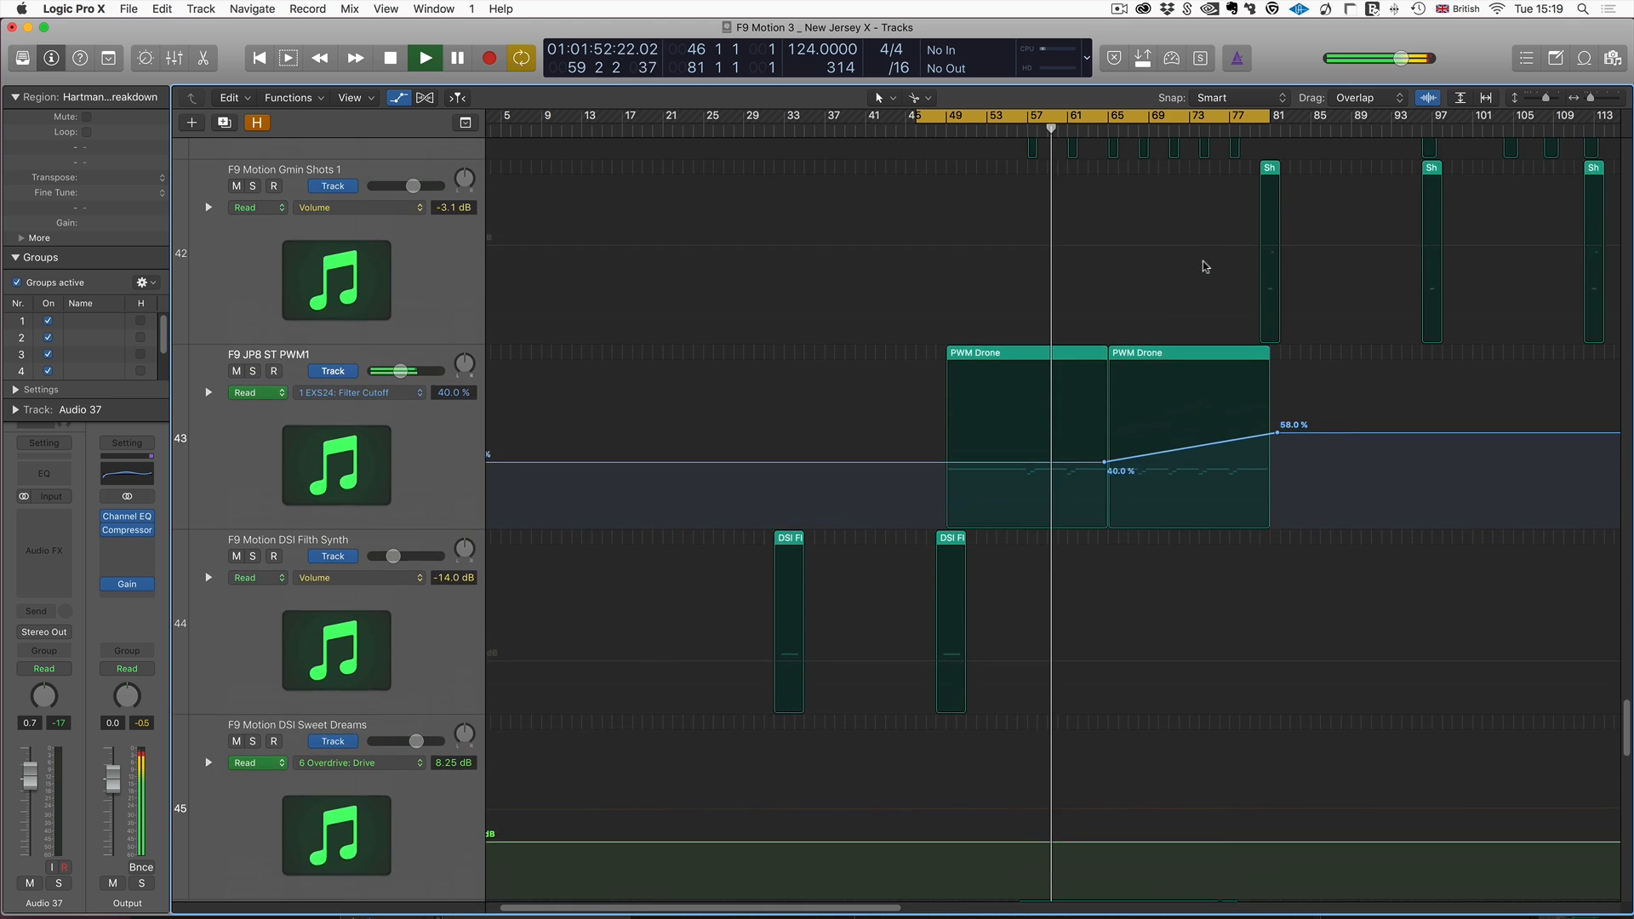
{"action": "scroll", "coordinate": [1202, 266], "scroll_direction": "up", "scroll_amount": 12}
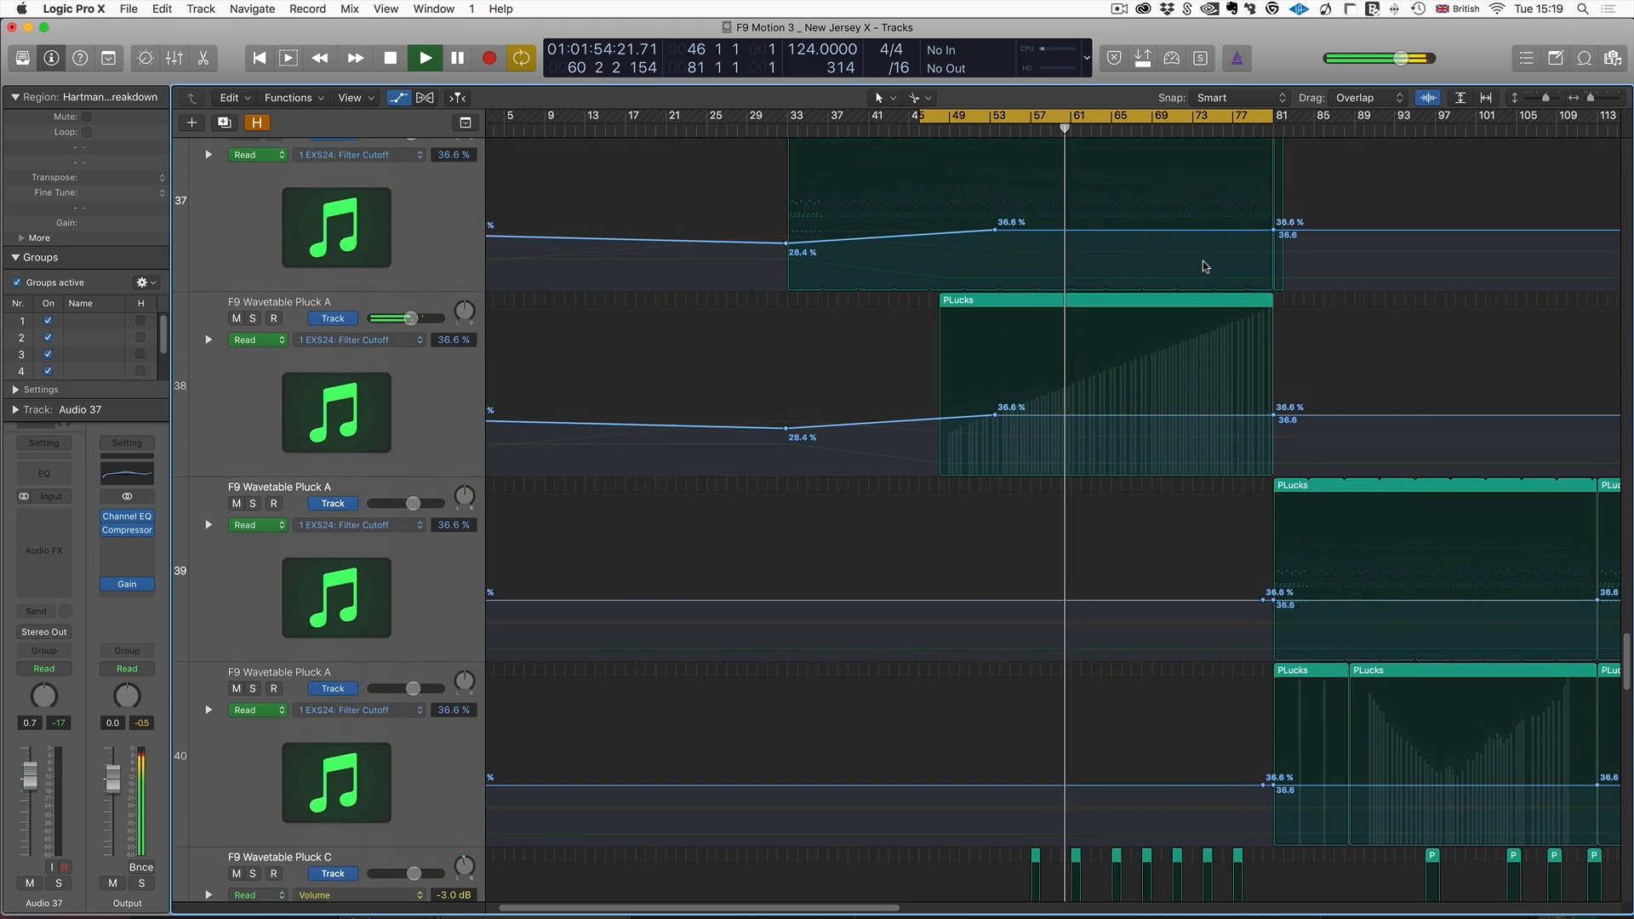
{"action": "scroll", "coordinate": [1202, 266], "scroll_direction": "up", "scroll_amount": 15}
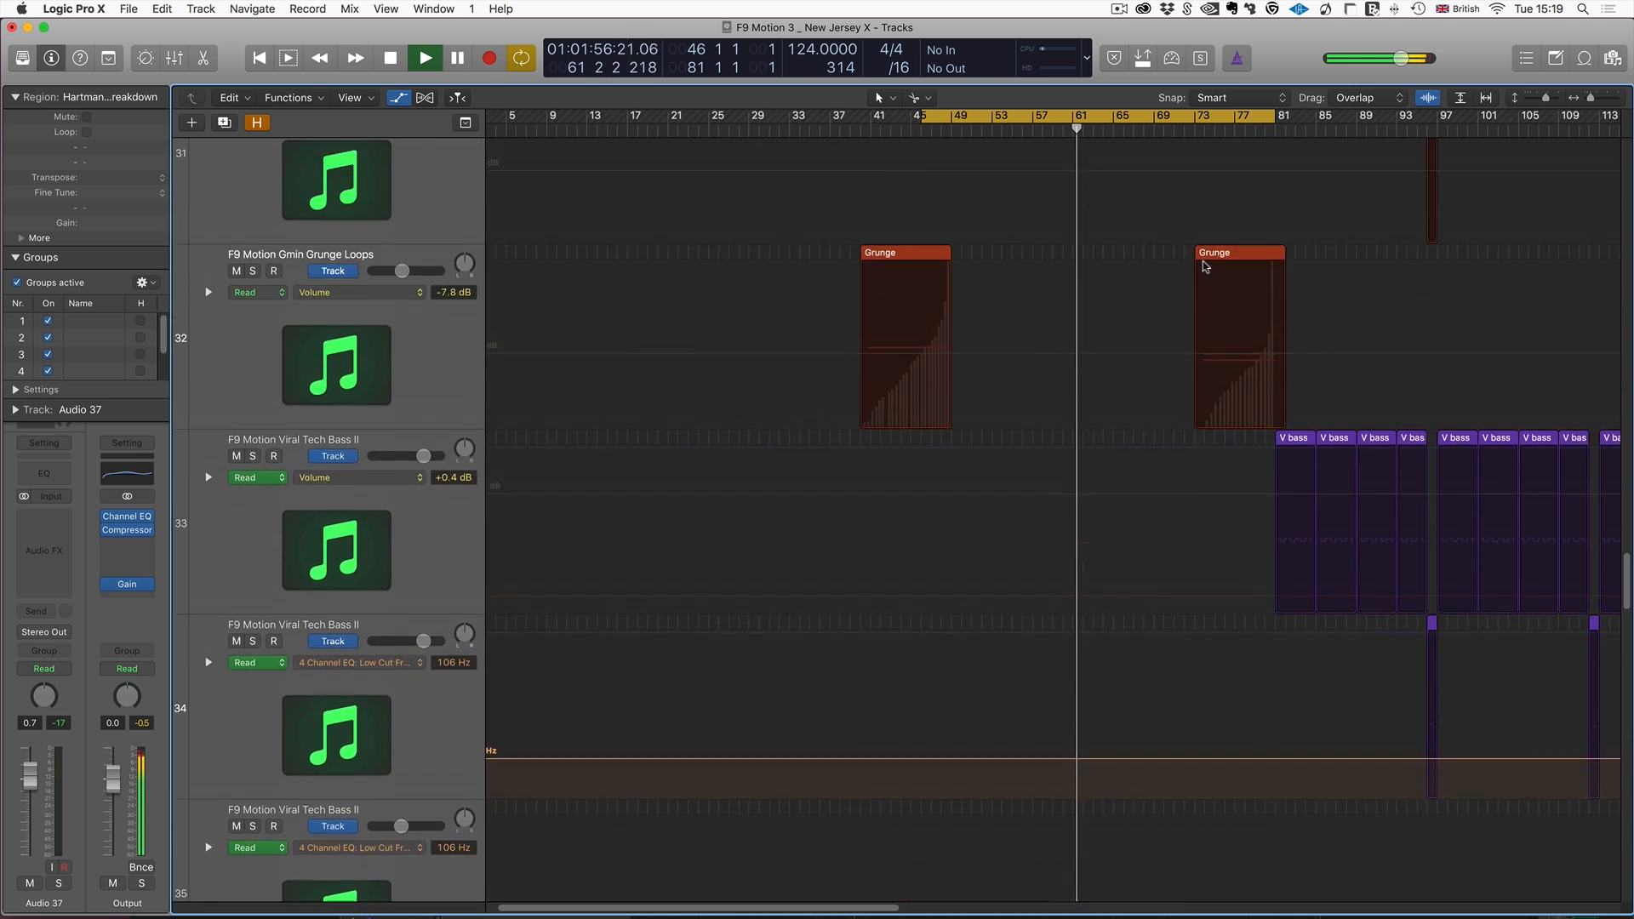
{"action": "scroll", "coordinate": [1202, 267], "scroll_direction": "up", "scroll_amount": 20}
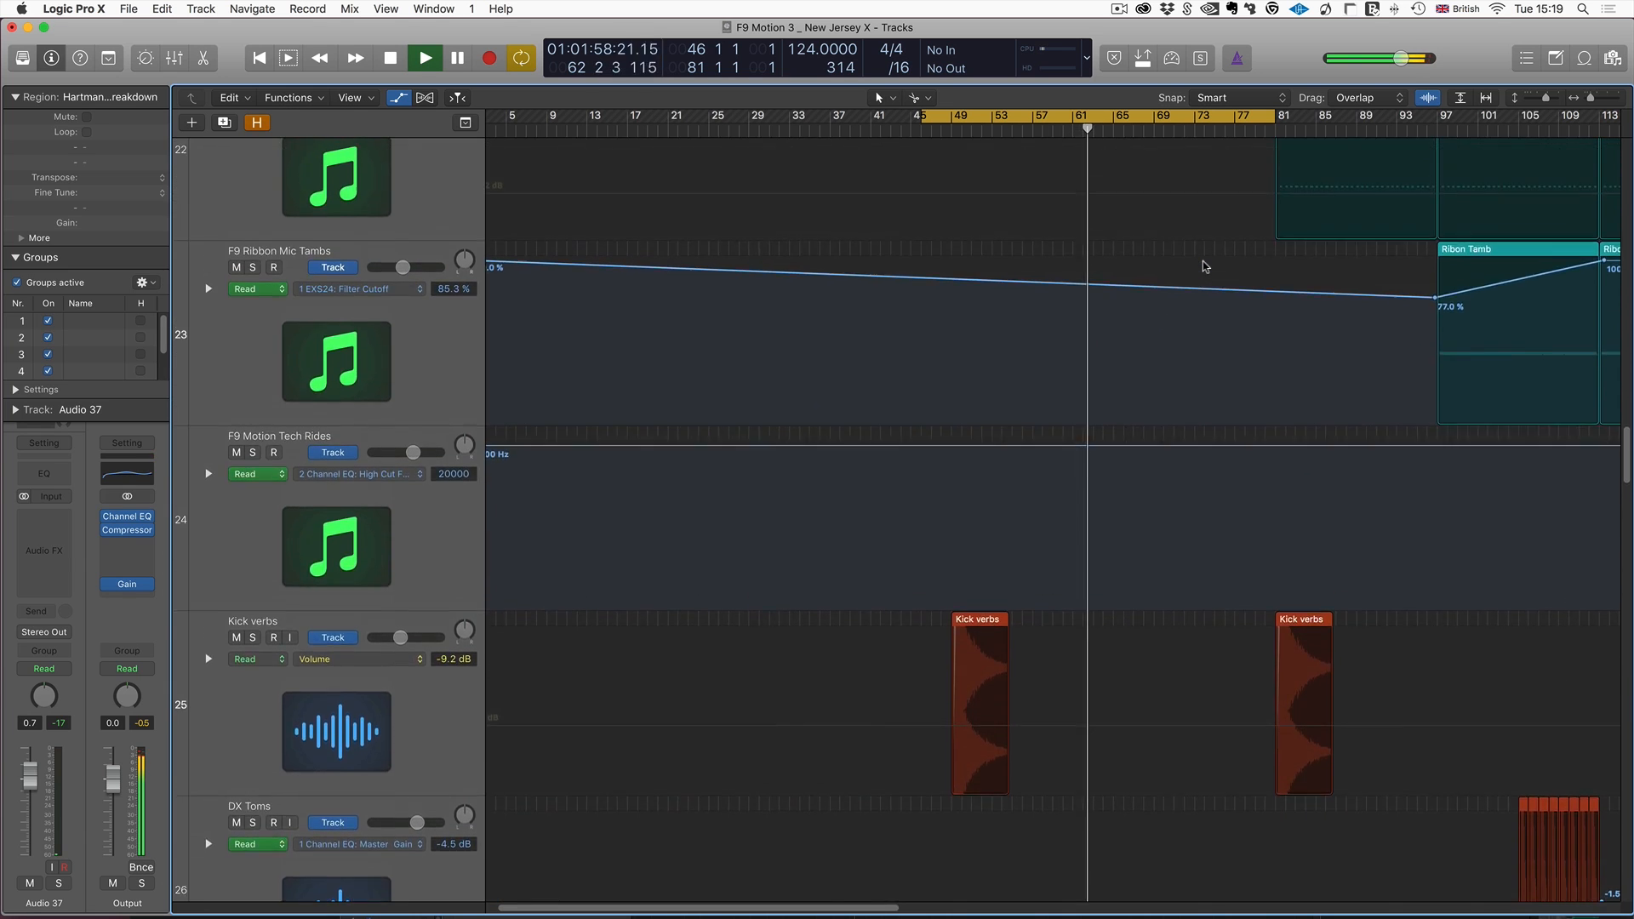
{"action": "scroll", "coordinate": [1203, 266], "scroll_direction": "up", "scroll_amount": 15}
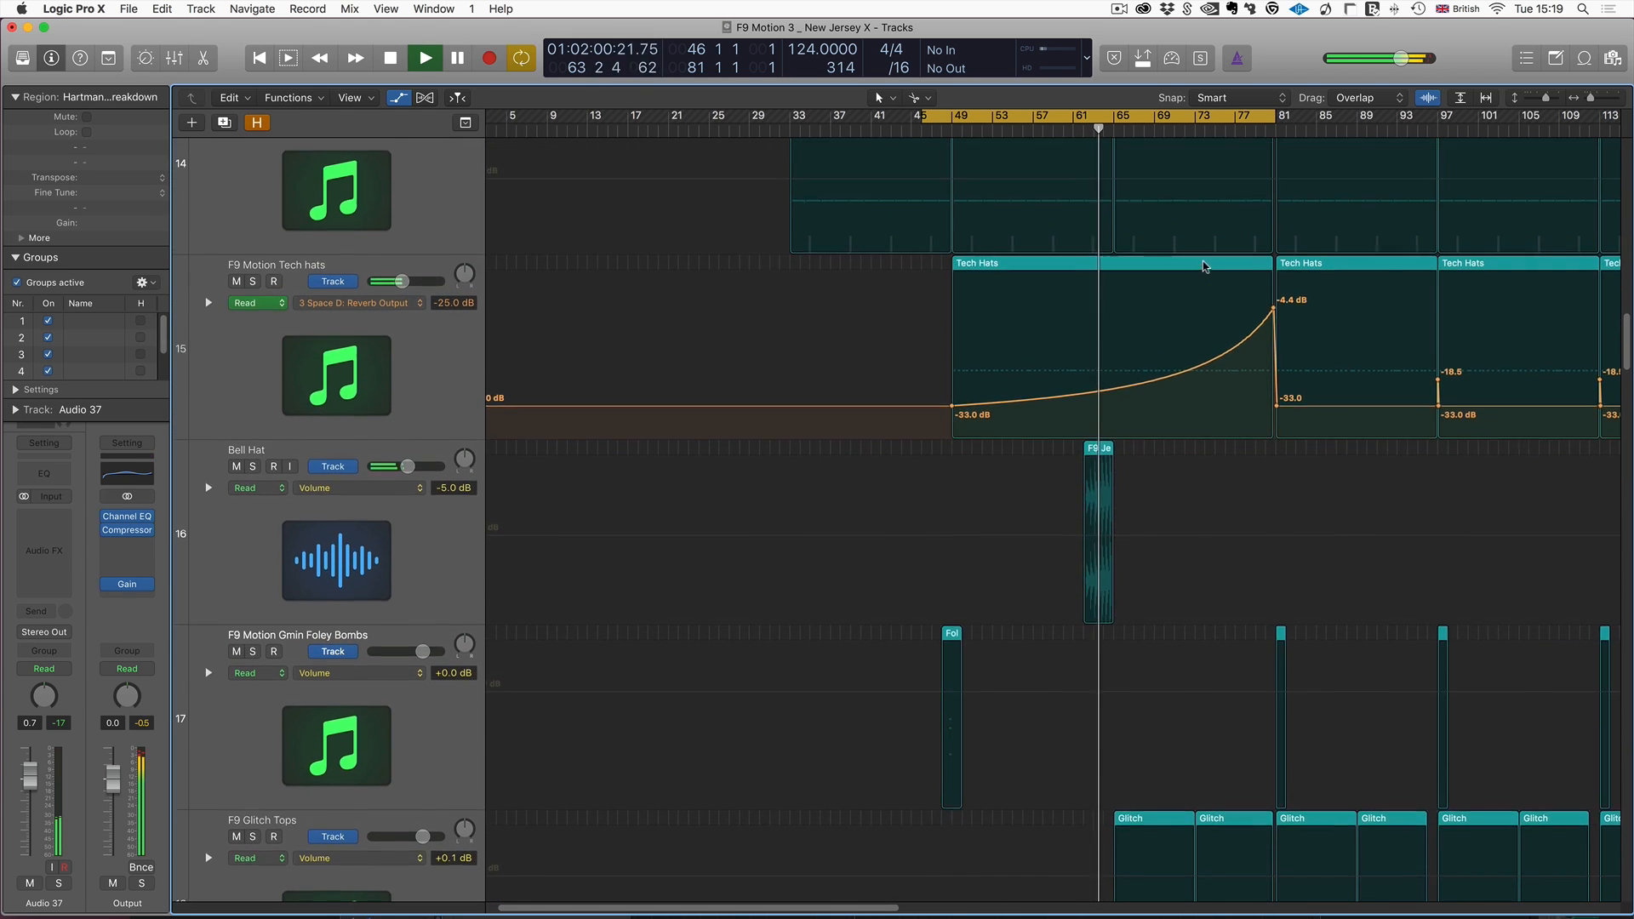
{"action": "scroll", "coordinate": [1203, 266], "scroll_direction": "up", "scroll_amount": 15}
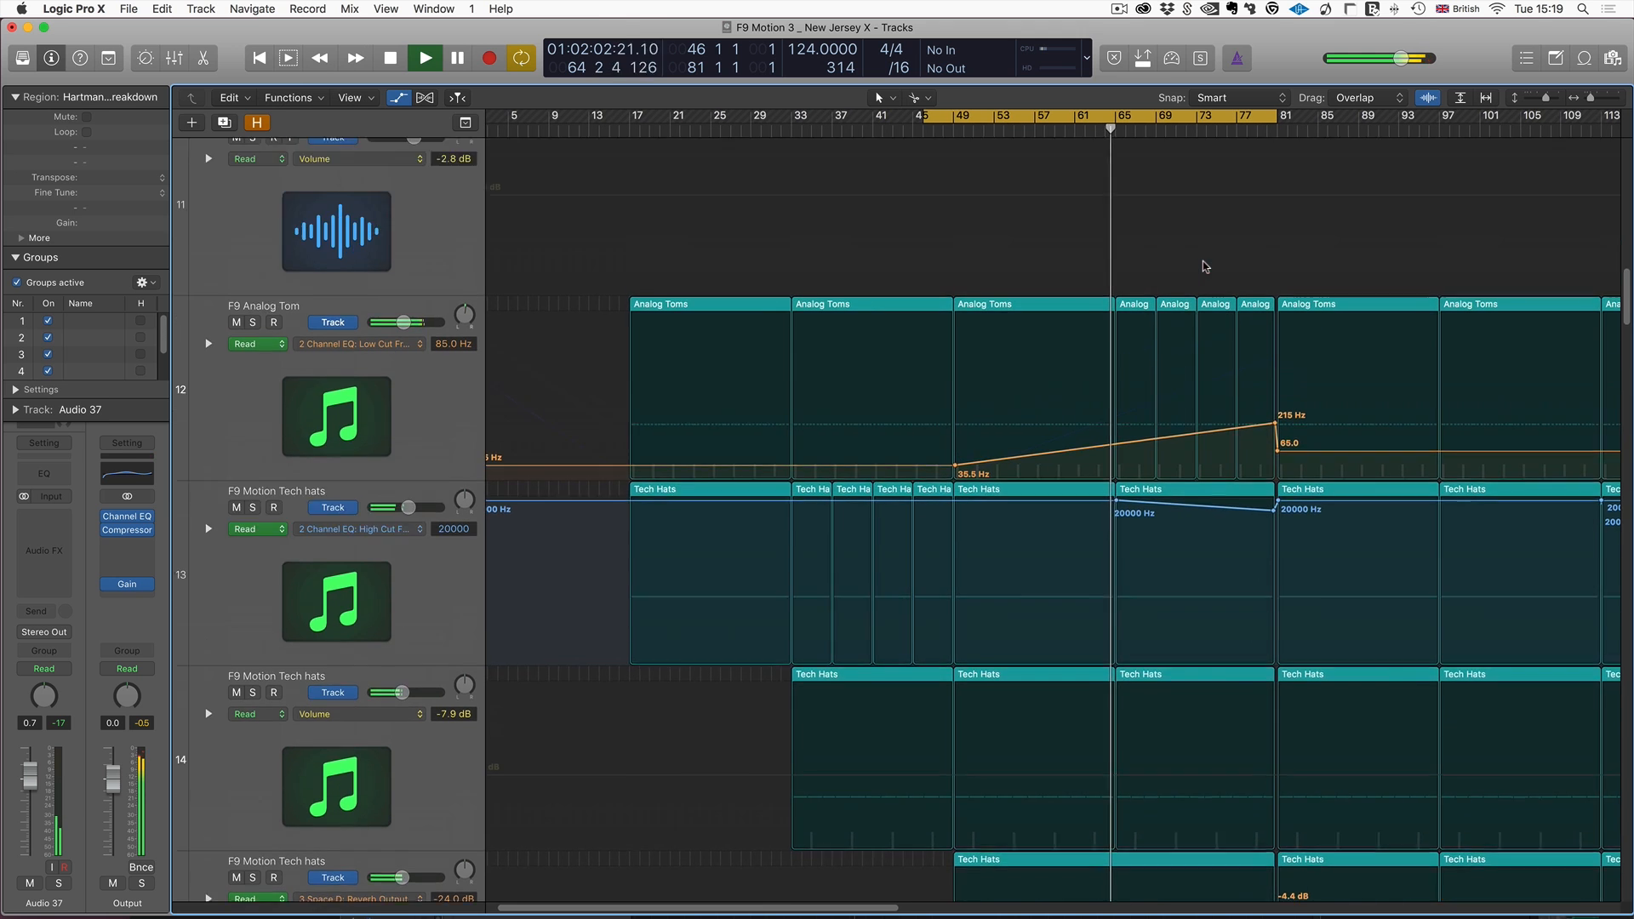
{"action": "scroll", "coordinate": [1202, 266], "scroll_direction": "up", "scroll_amount": 1}
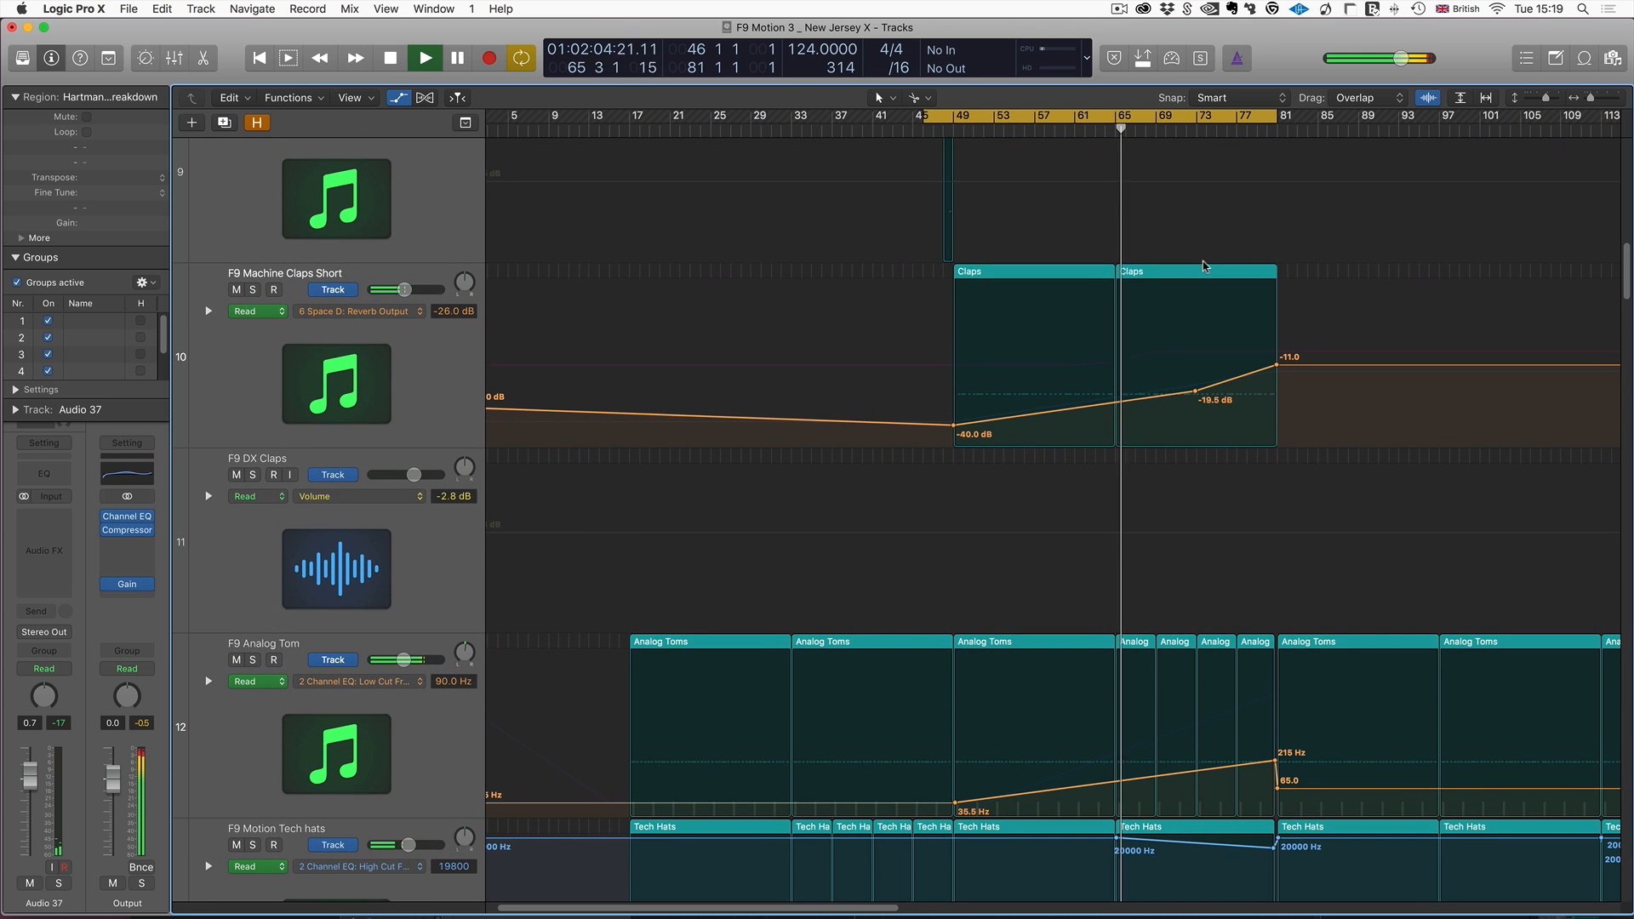
Turn off the cycle, examine the kick and click tracks during playback and stop.
{"action": "left_click", "coordinate": [1220, 117]}
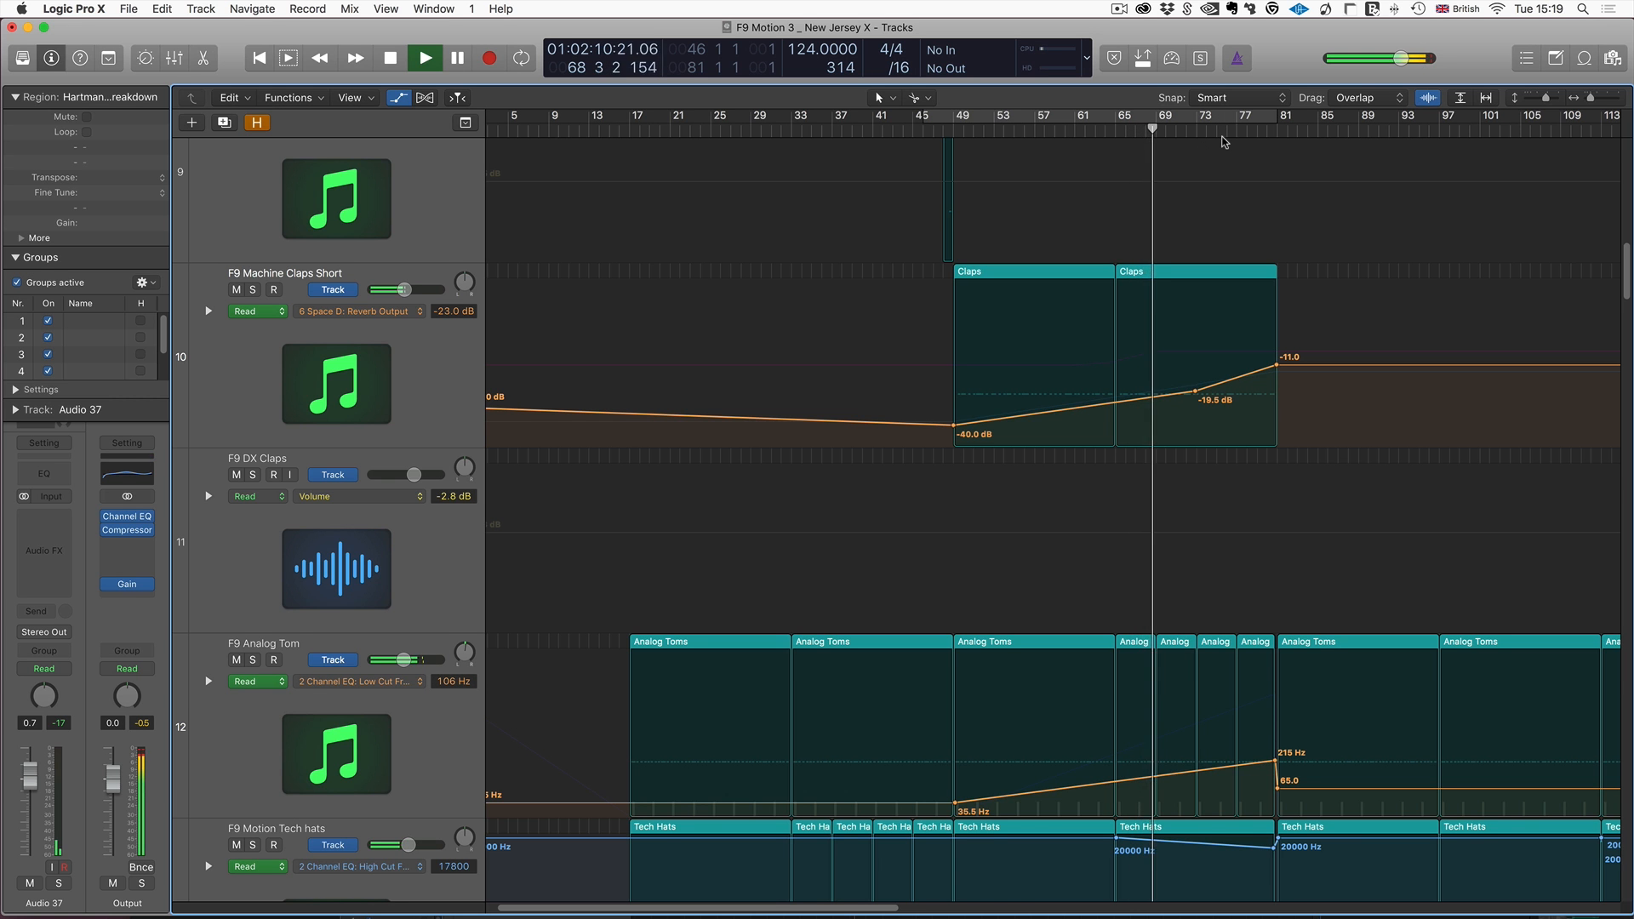
{"action": "scroll", "coordinate": [1224, 142], "scroll_direction": "up", "scroll_amount": 5}
{"action": "scroll", "coordinate": [1223, 142], "scroll_direction": "up", "scroll_amount": 15}
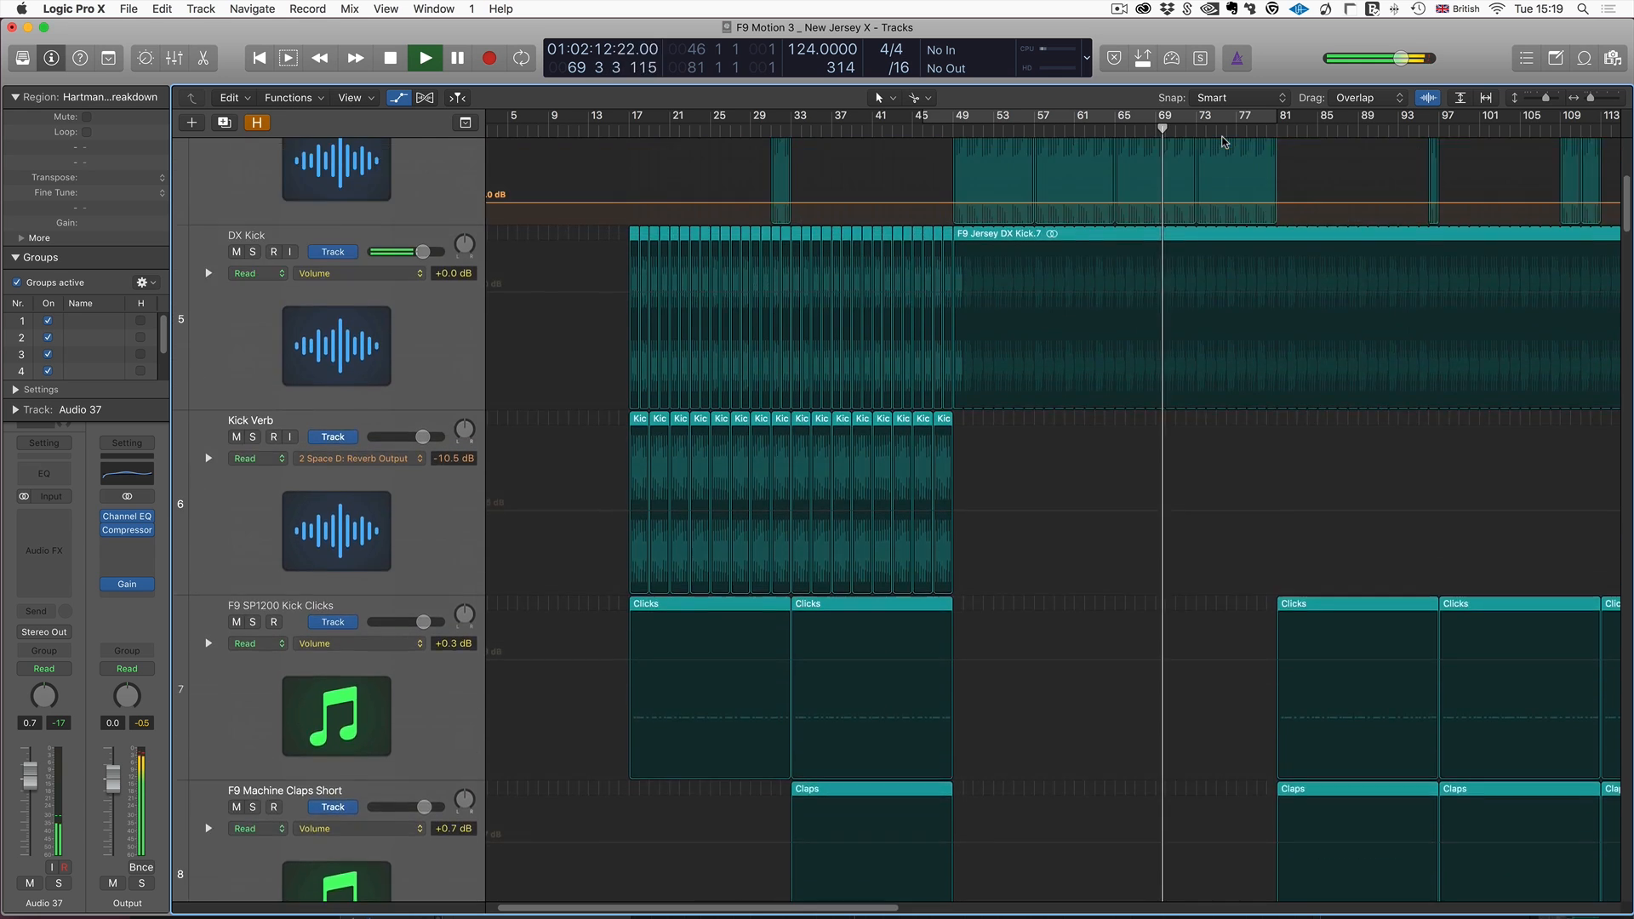
{"action": "key", "text": "space"}
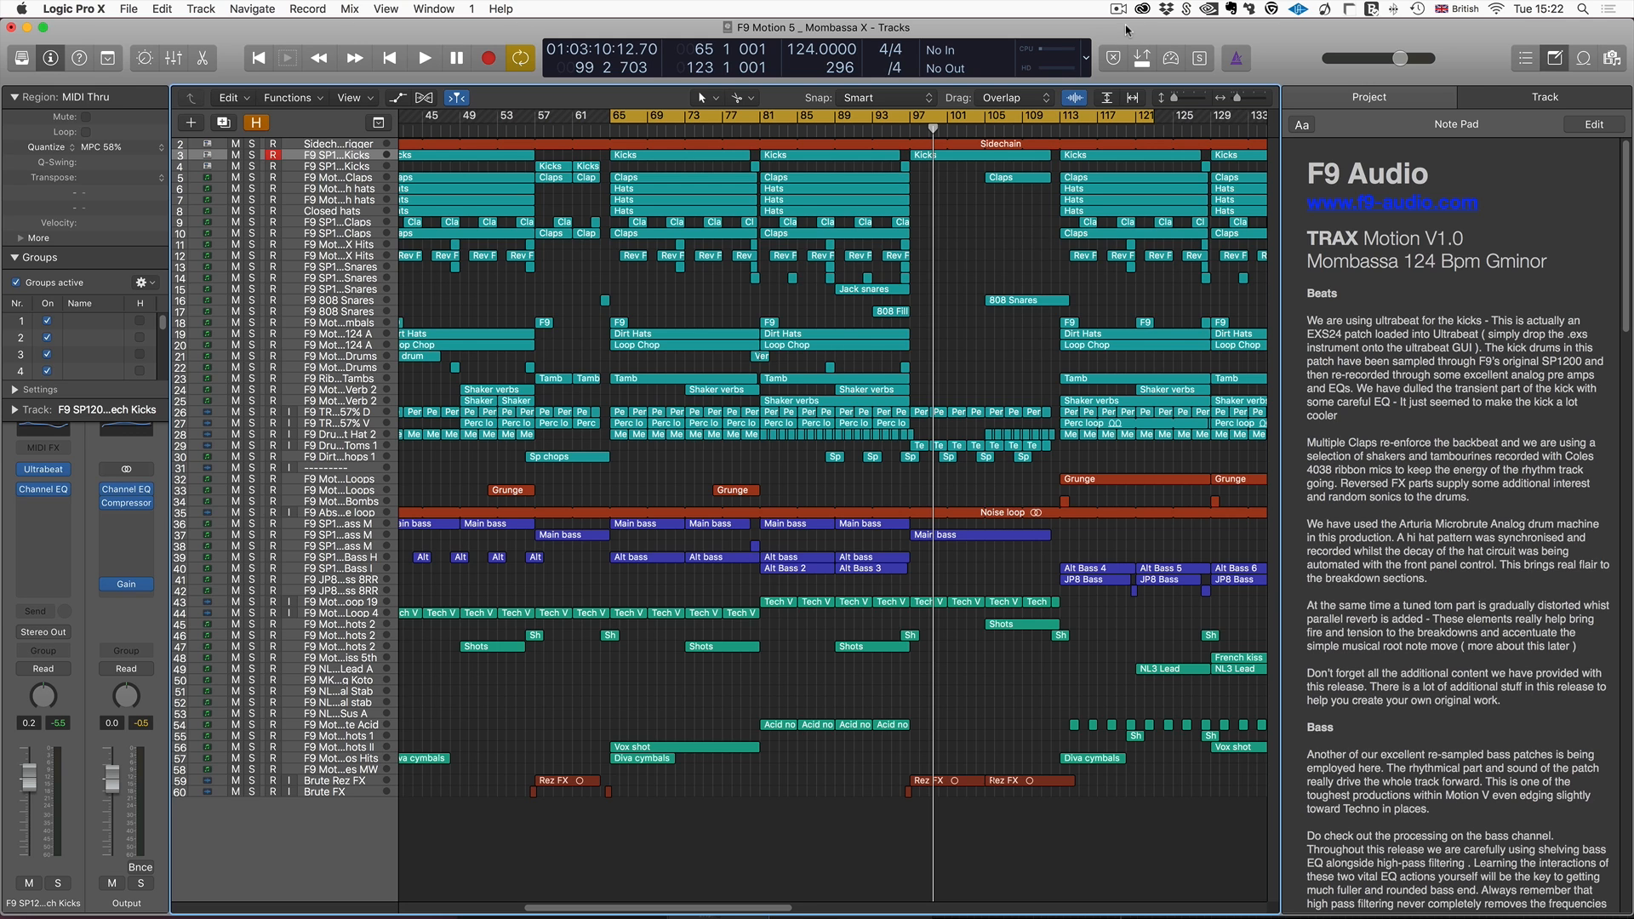
Audition the F9 Motion 5 Mombassa X arrangement from the cycle start at bar 65.
{"action": "key", "text": "Return"}
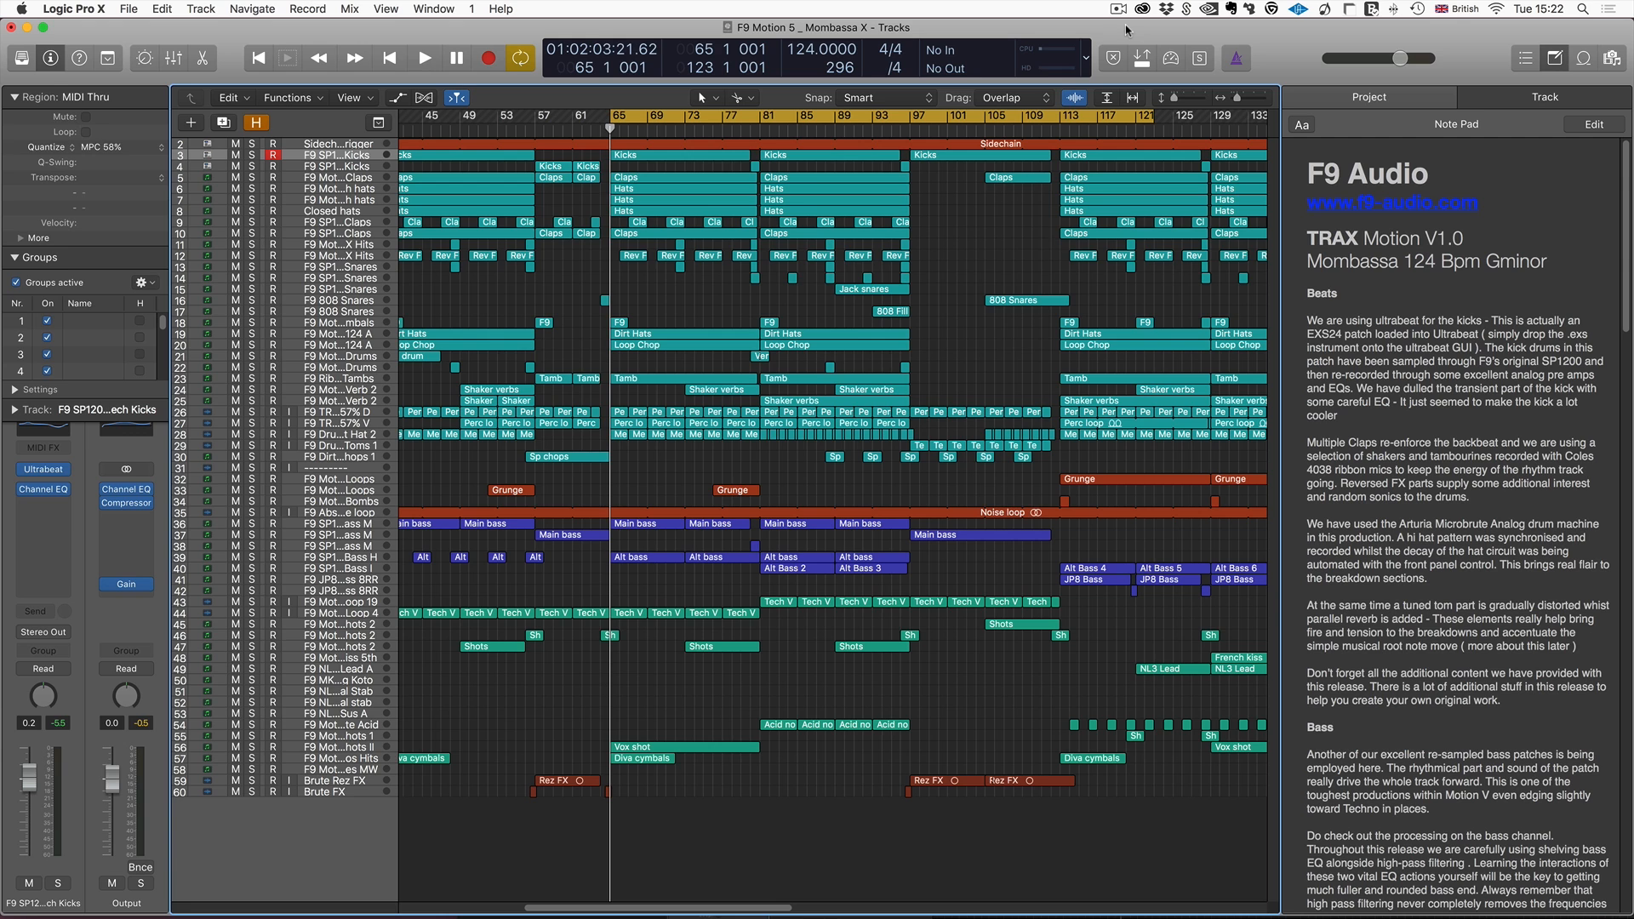
{"action": "key", "text": "space"}
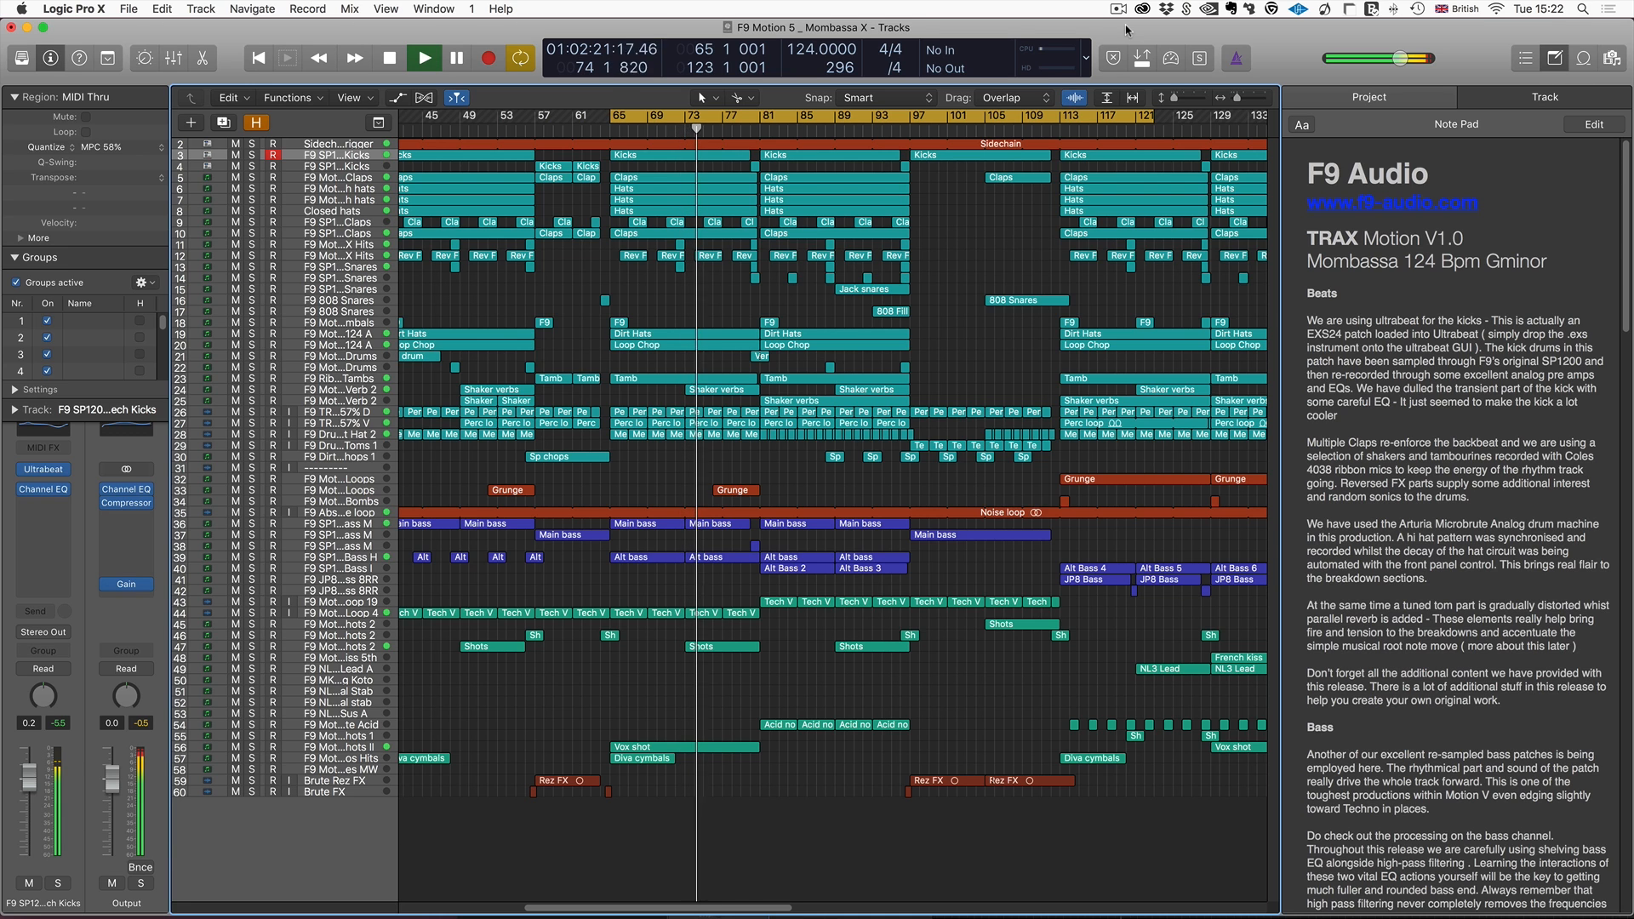
{"action": "key", "text": "space"}
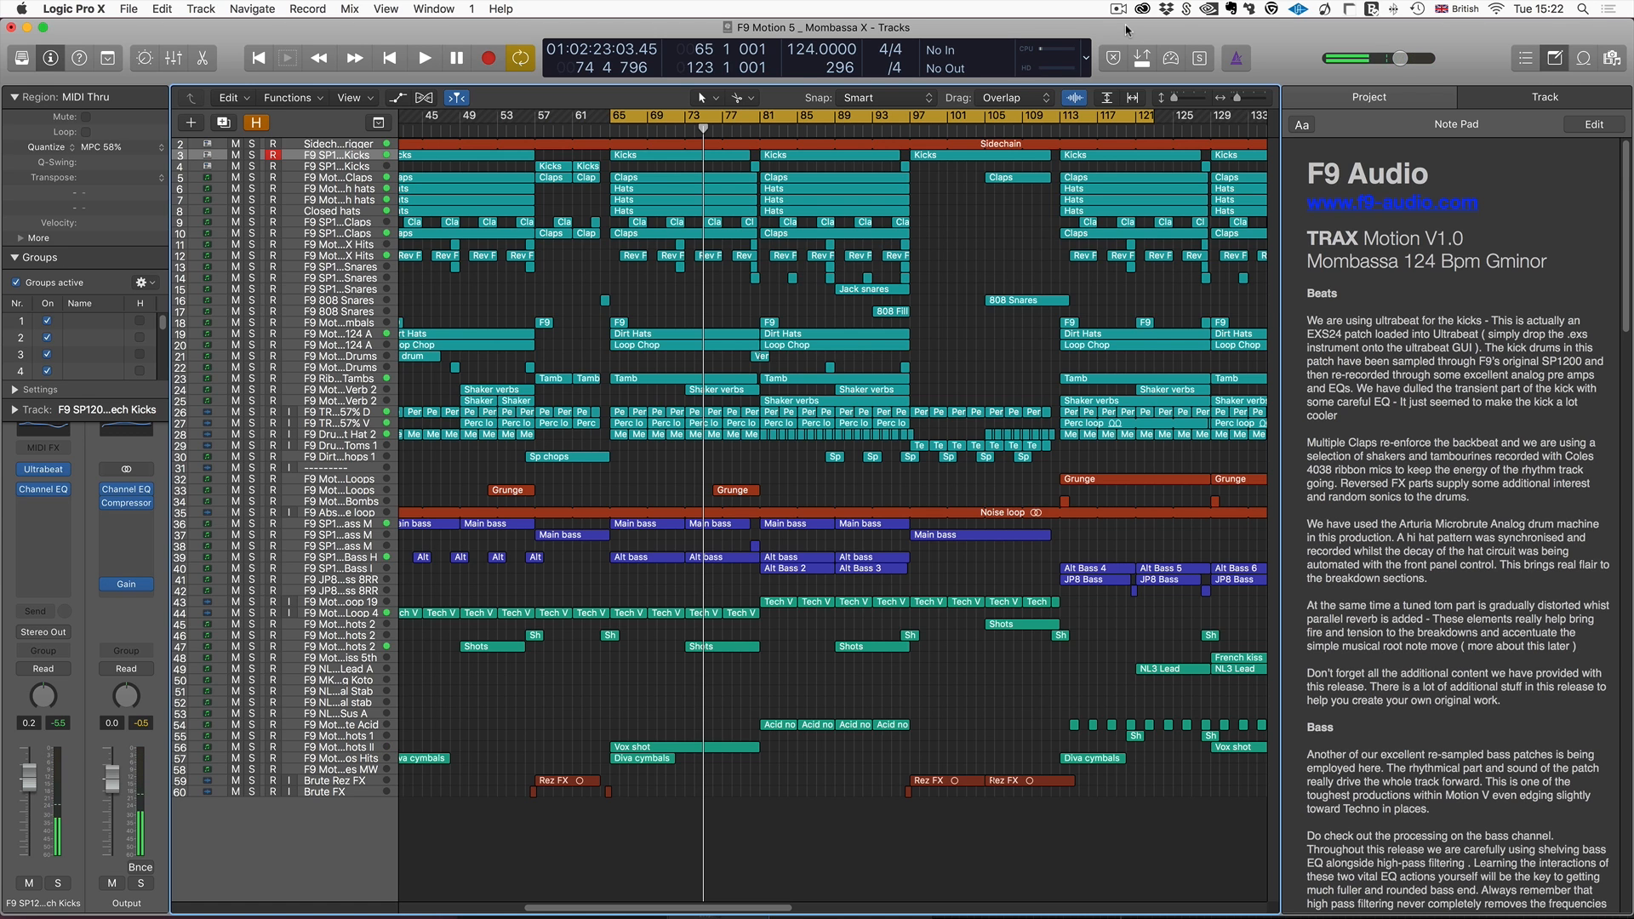
Move the cycle range to bars 96 to 146 and audition the arrangement from bar 96 in a closer timeline view.
{"action": "left_click_drag", "start_coordinate": [911, 120], "coordinate": [1363, 131]}
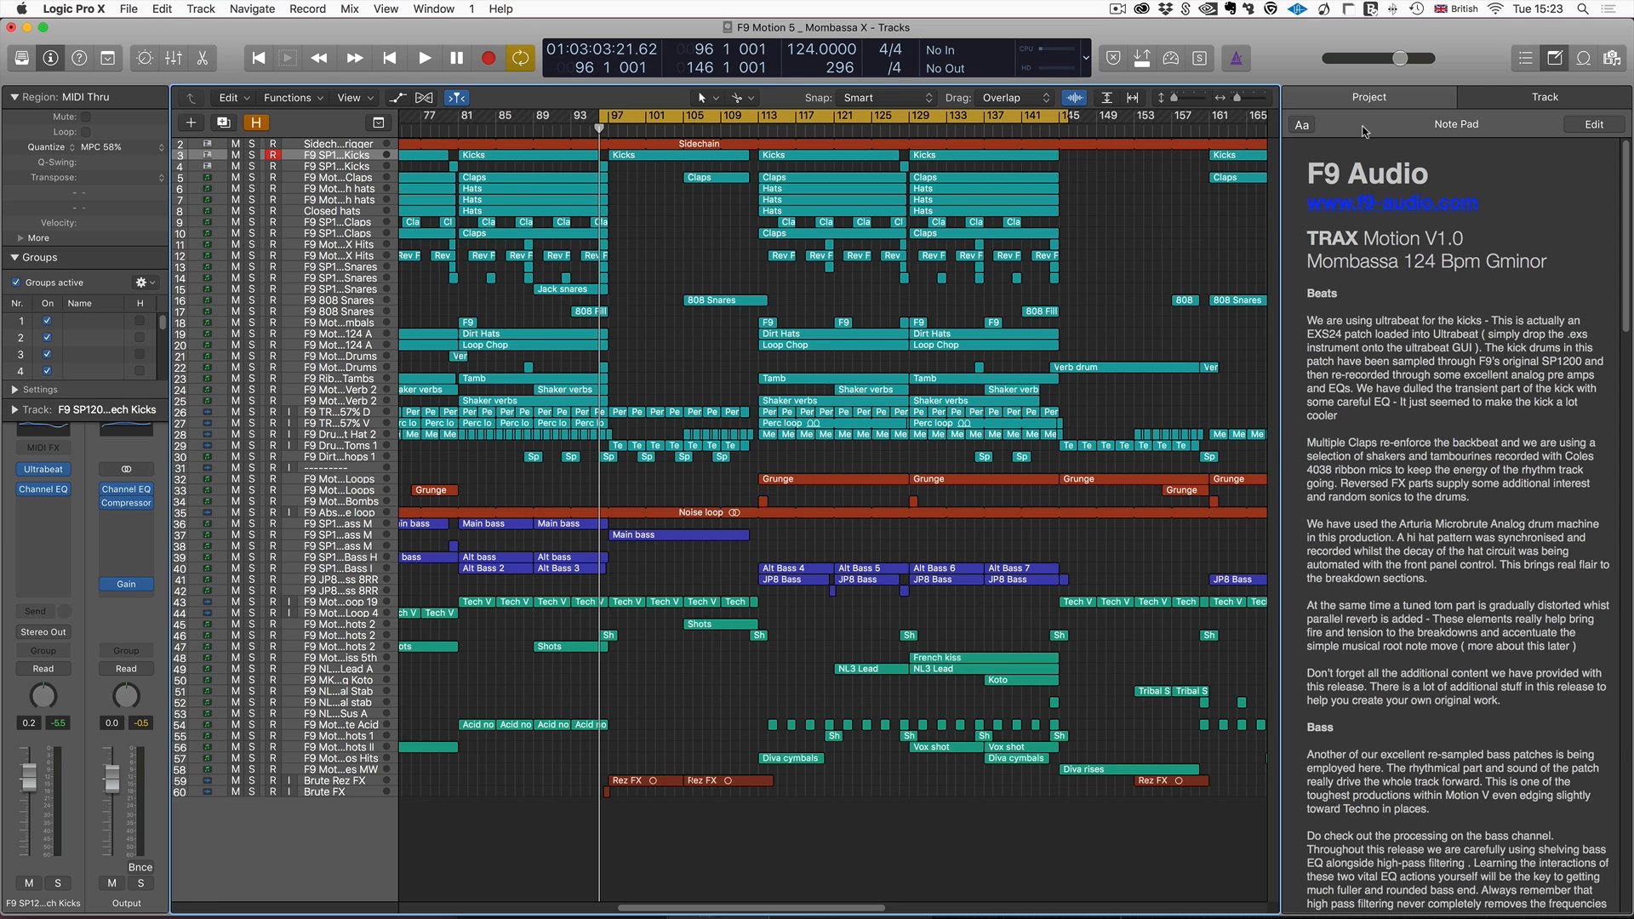
{"action": "key", "text": "space"}
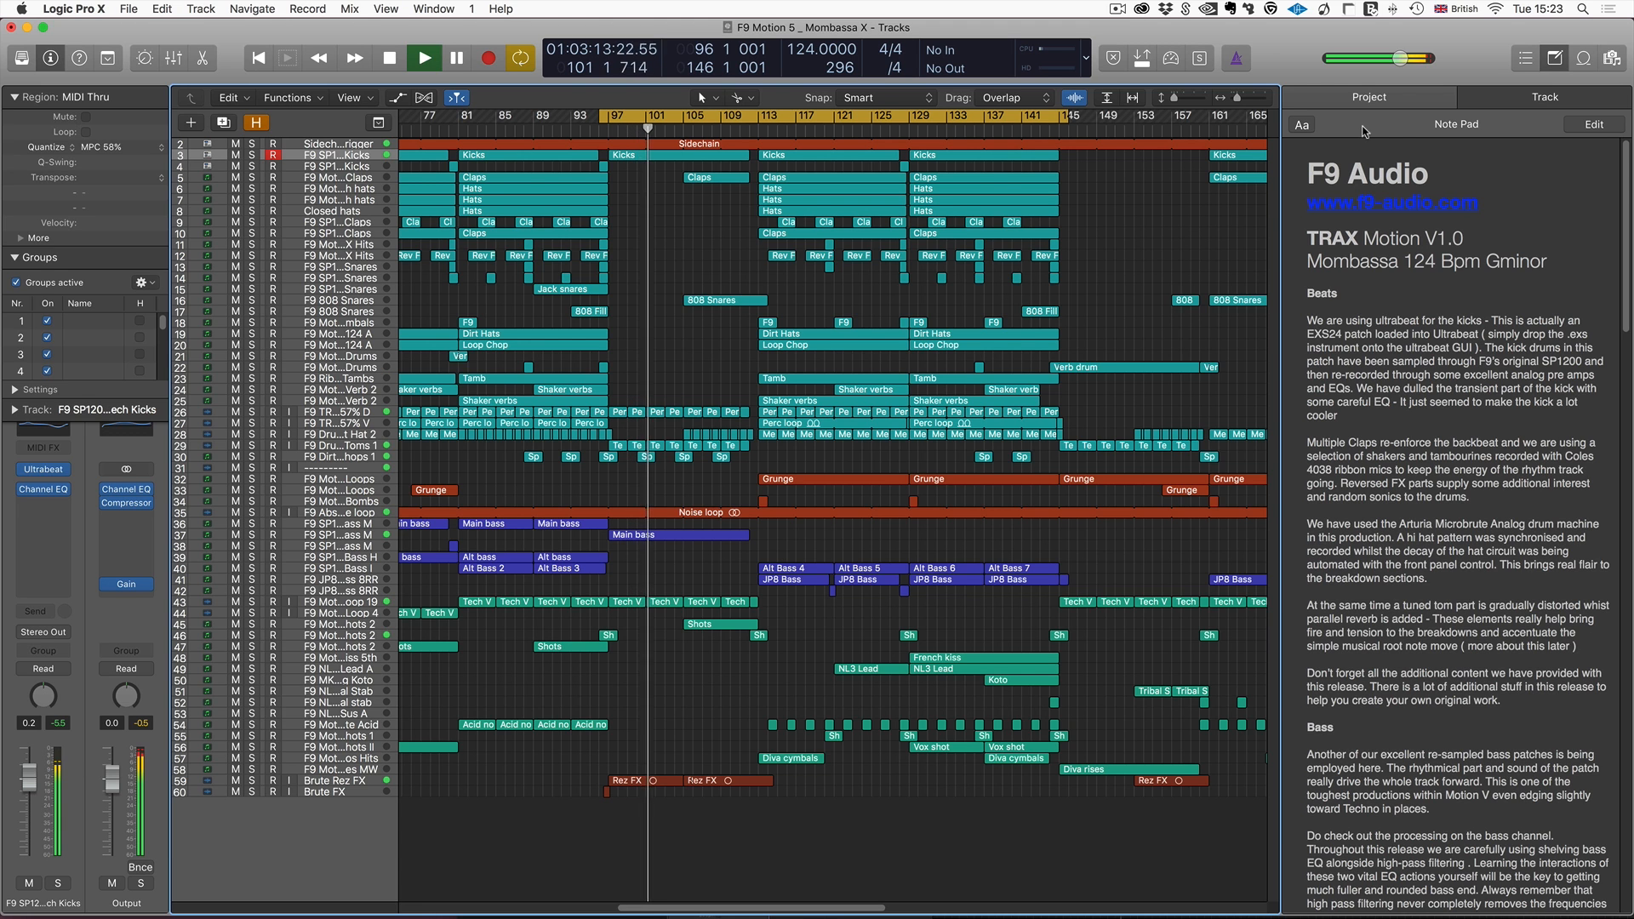
{"action": "key", "text": "super+Right"}
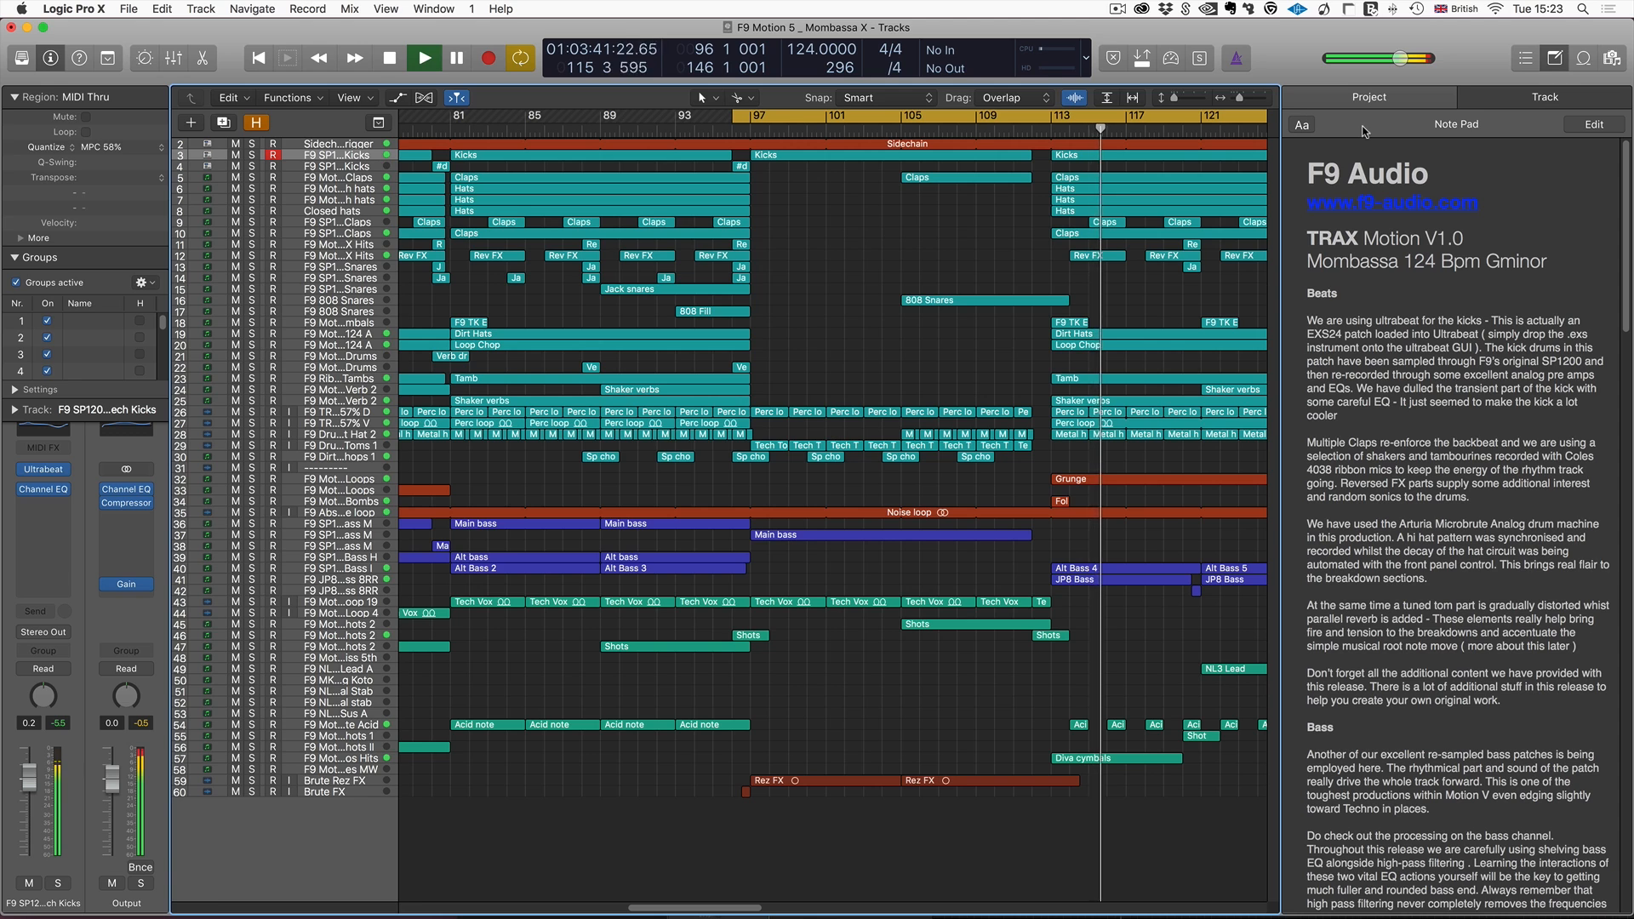
{"action": "key", "text": "space"}
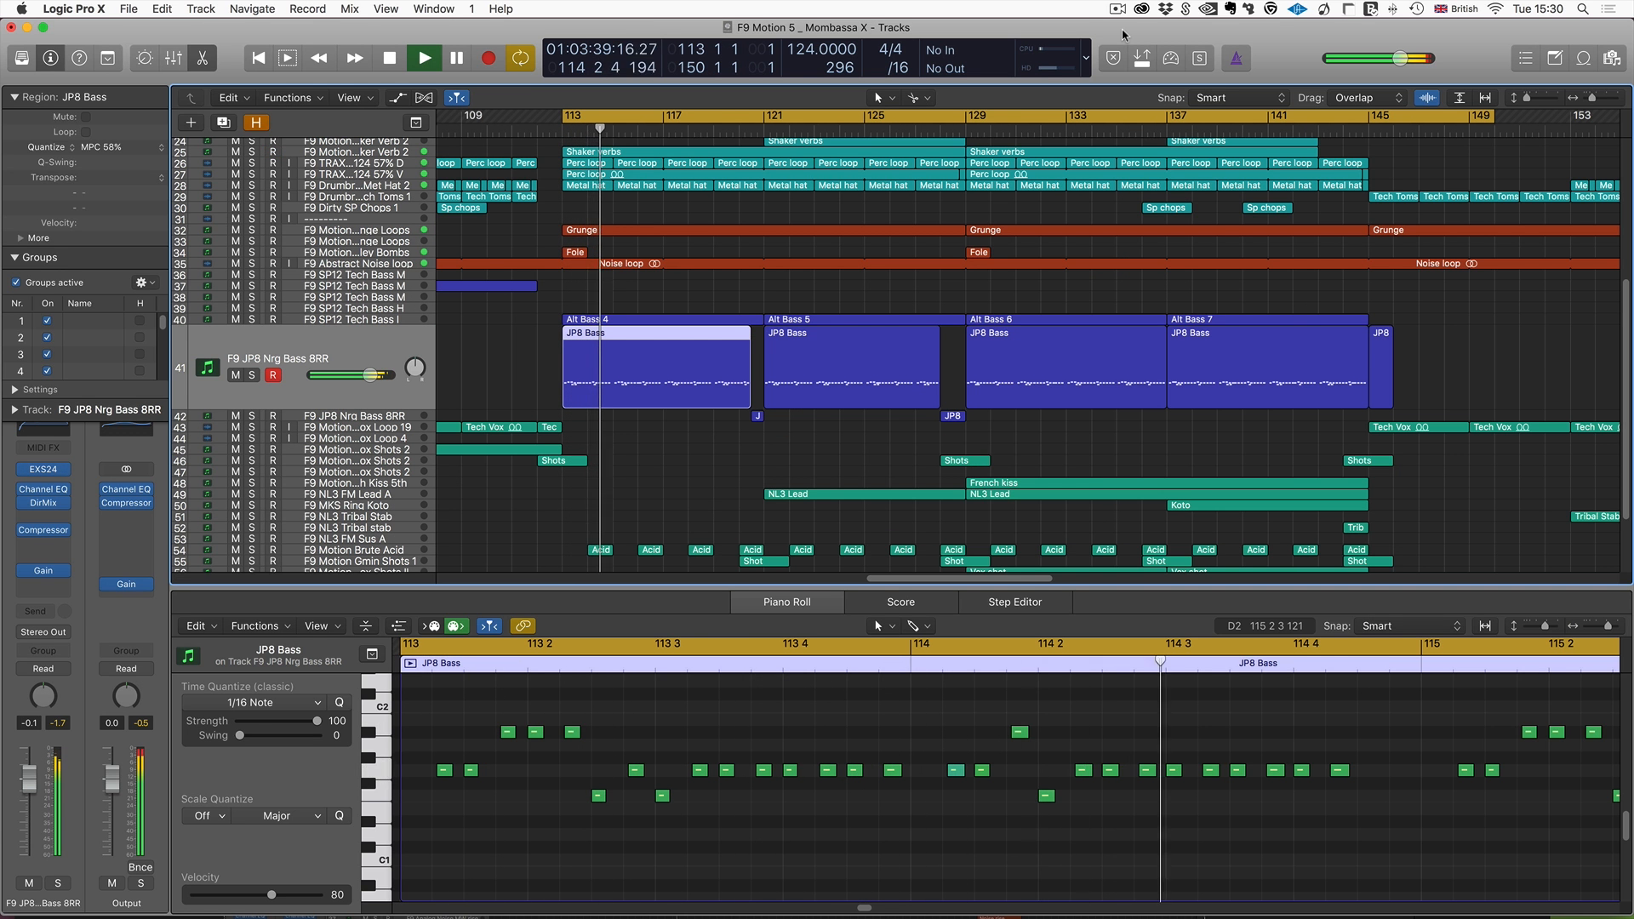
Stop playback and select all the JP8 Bass regions on JP8 Nrg Bass track 41 to examine their notes in the Piano Roll.
{"action": "key", "text": "space"}
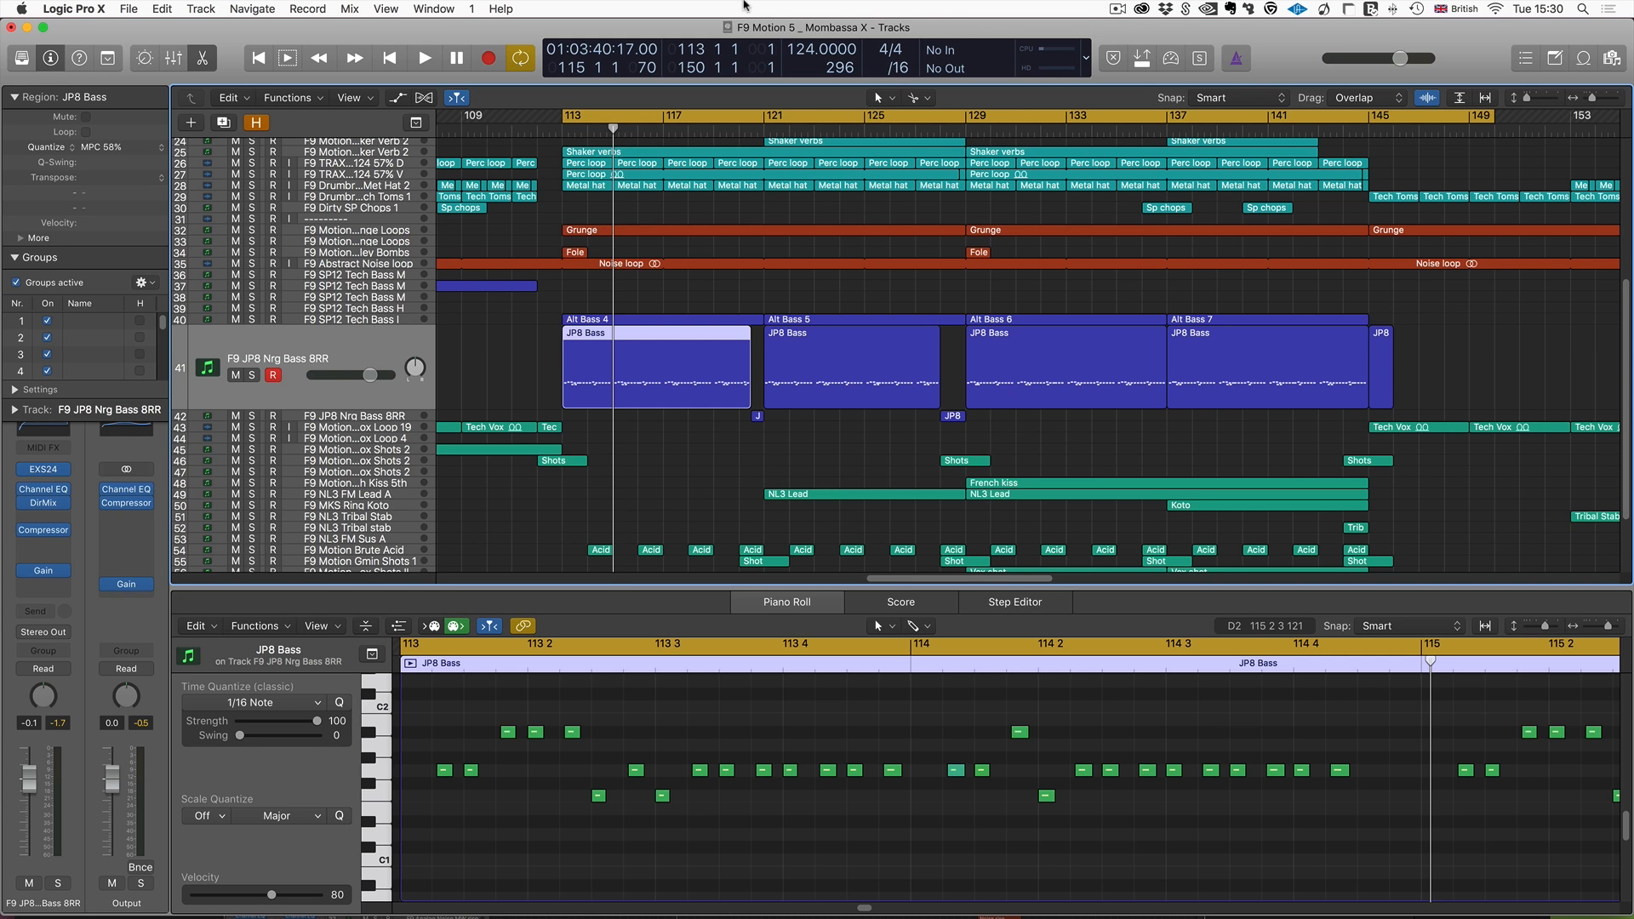
{"action": "left_click", "coordinate": [261, 348]}
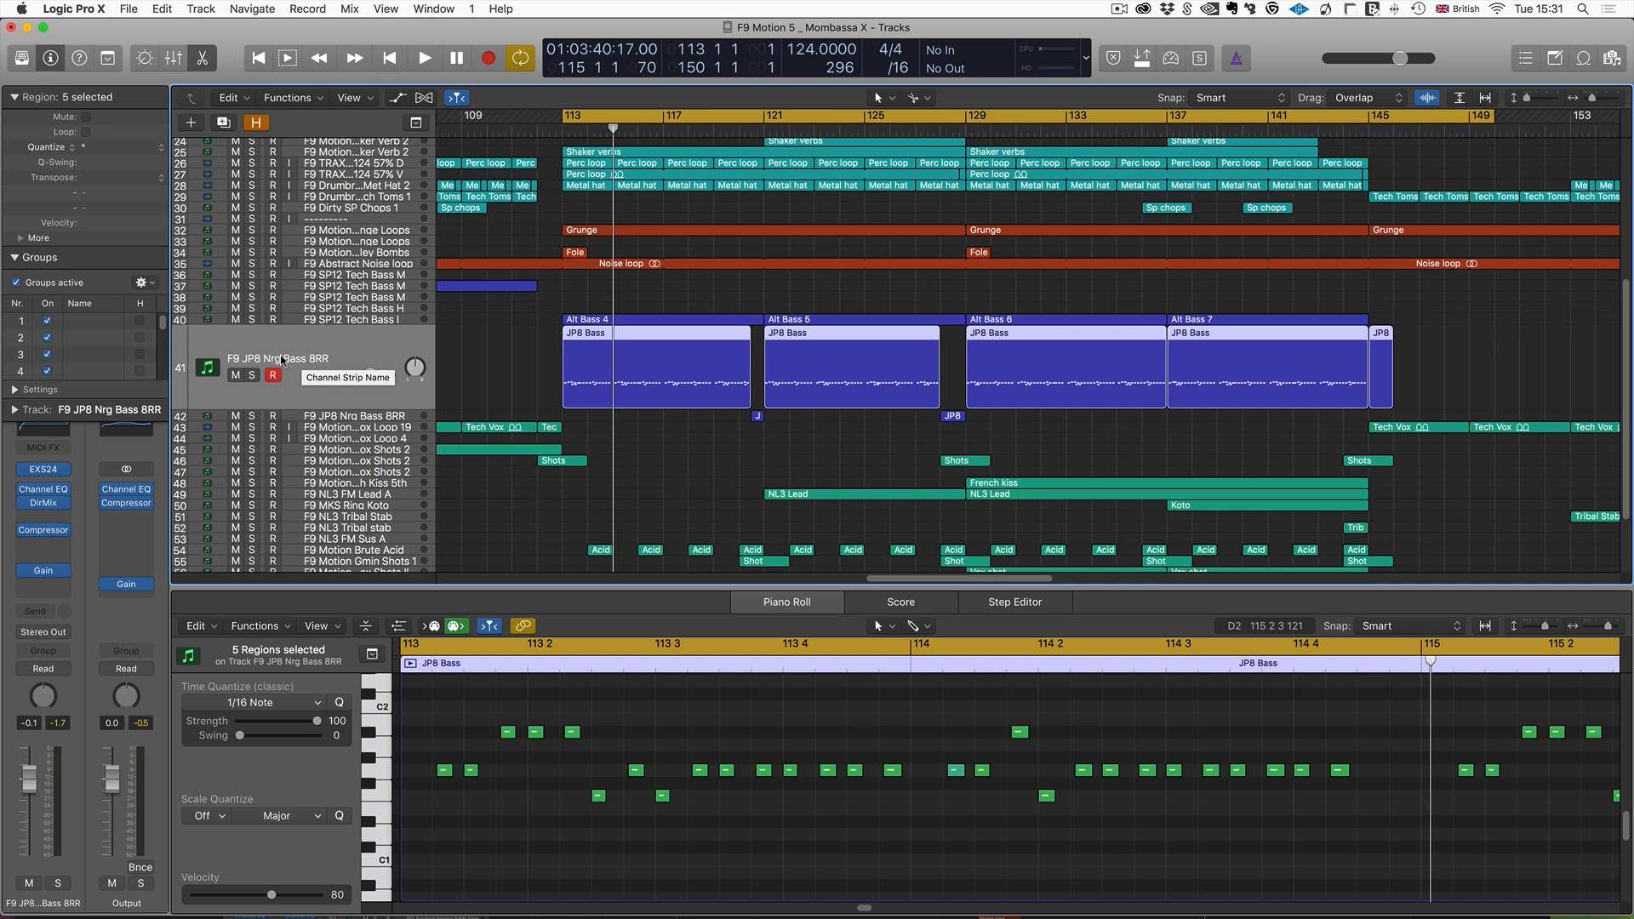
{"action": "scroll", "coordinate": [593, 763], "scroll_direction": "left", "scroll_amount": 3}
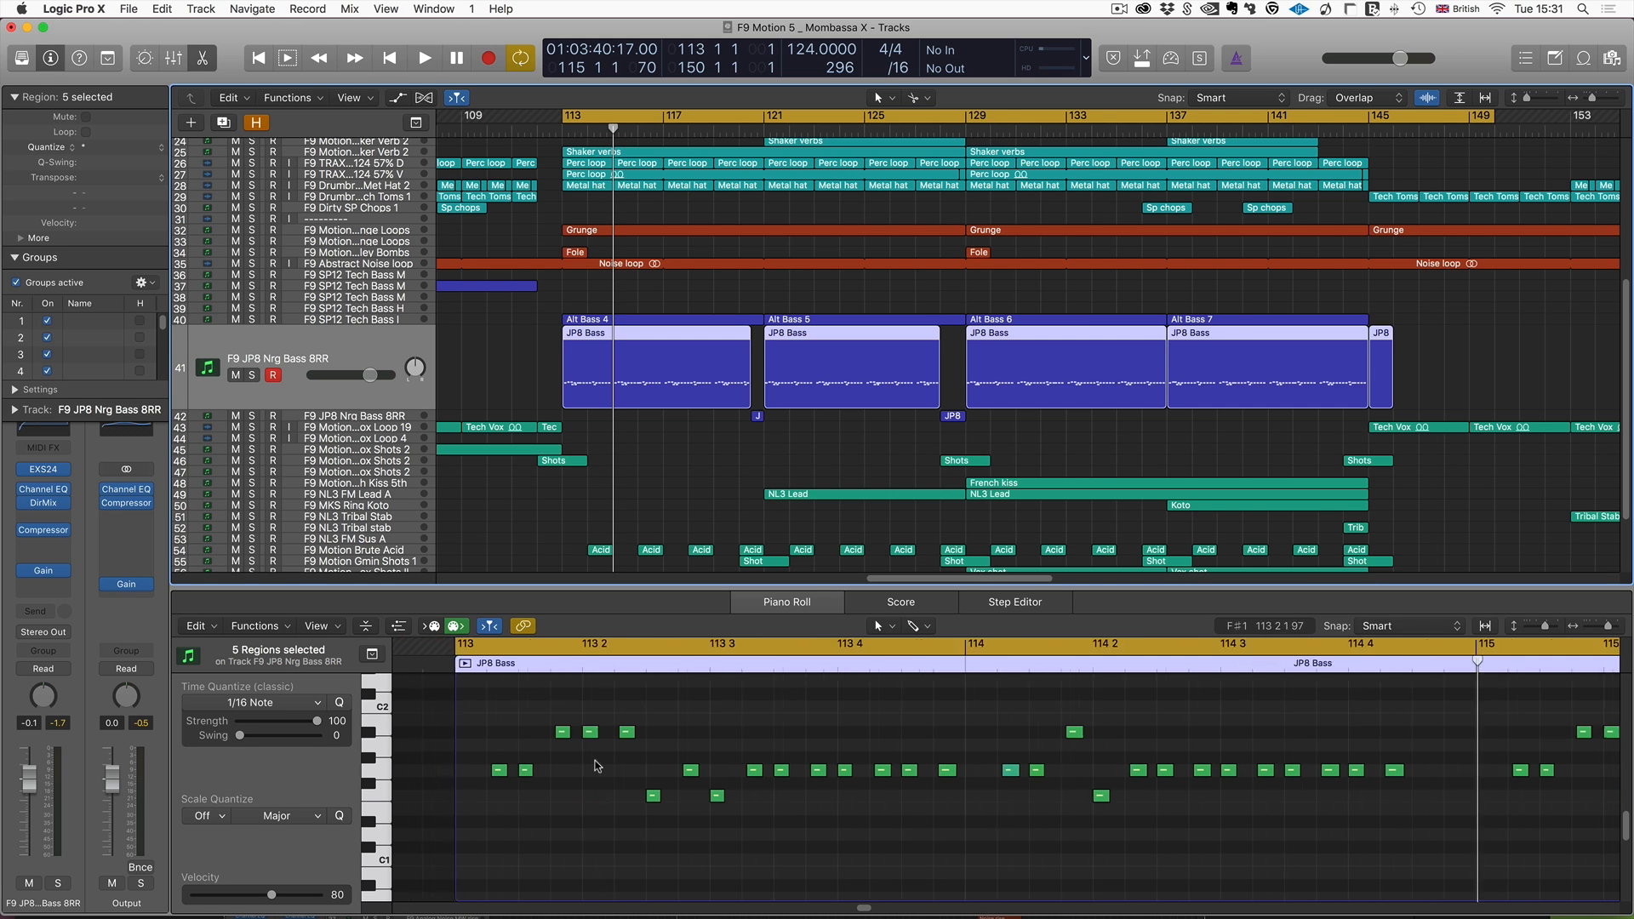
{"action": "left_click", "coordinate": [519, 736]}
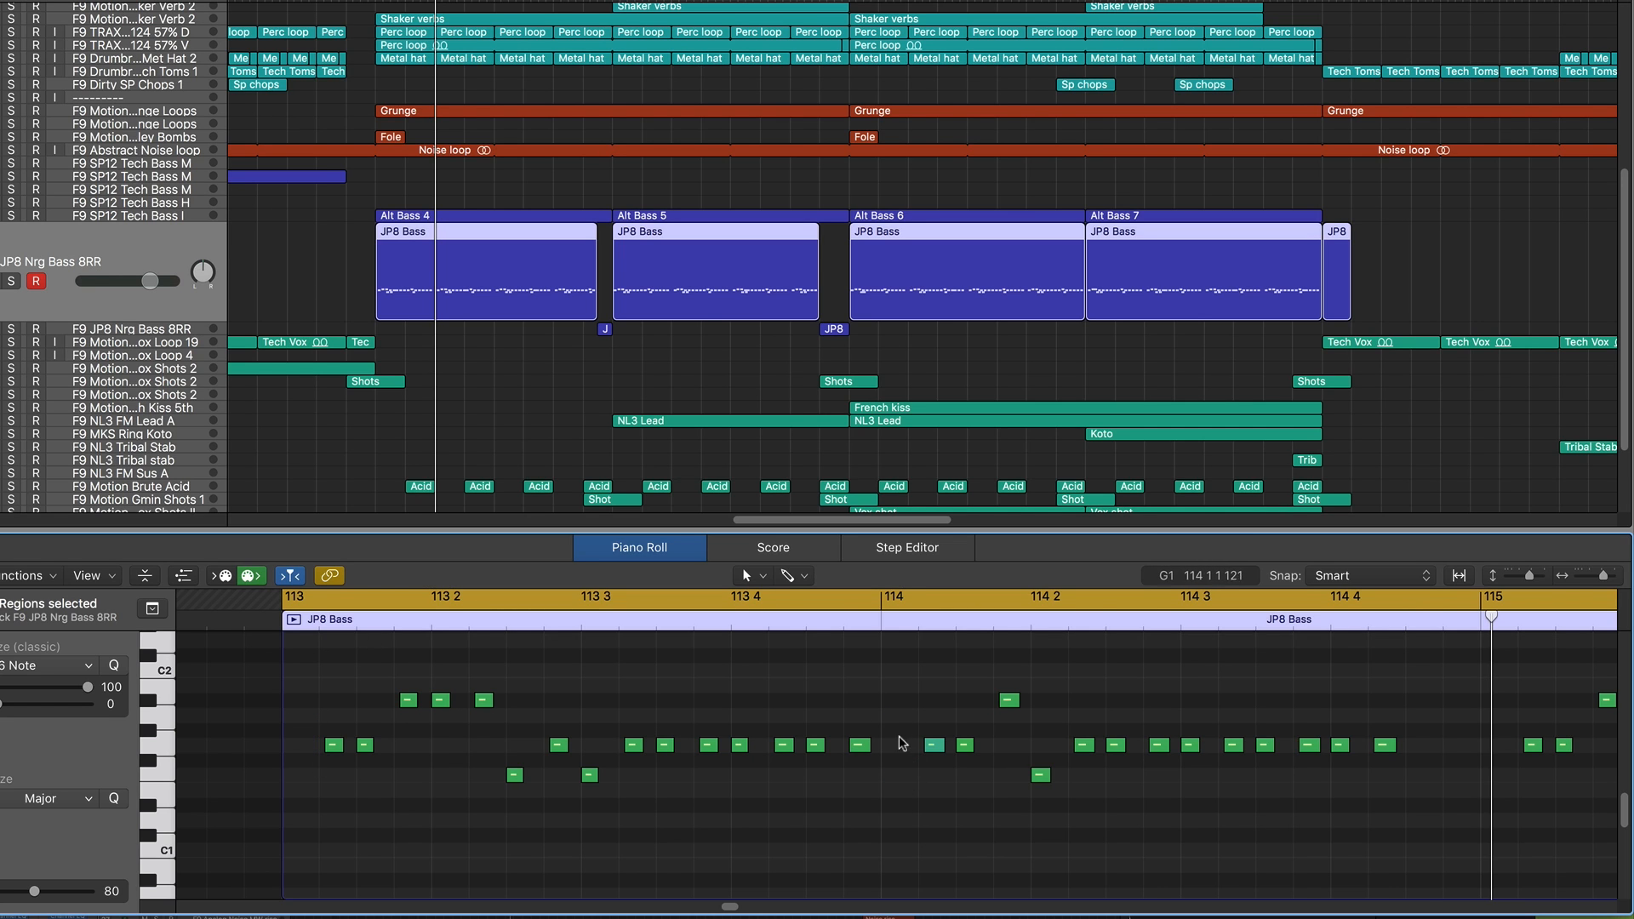
Play the arrangement from bar 113 to follow the JP8 Bass notes in the Piano Roll, and stop.
{"action": "scroll", "coordinate": [902, 732], "scroll_direction": "right", "scroll_amount": 4}
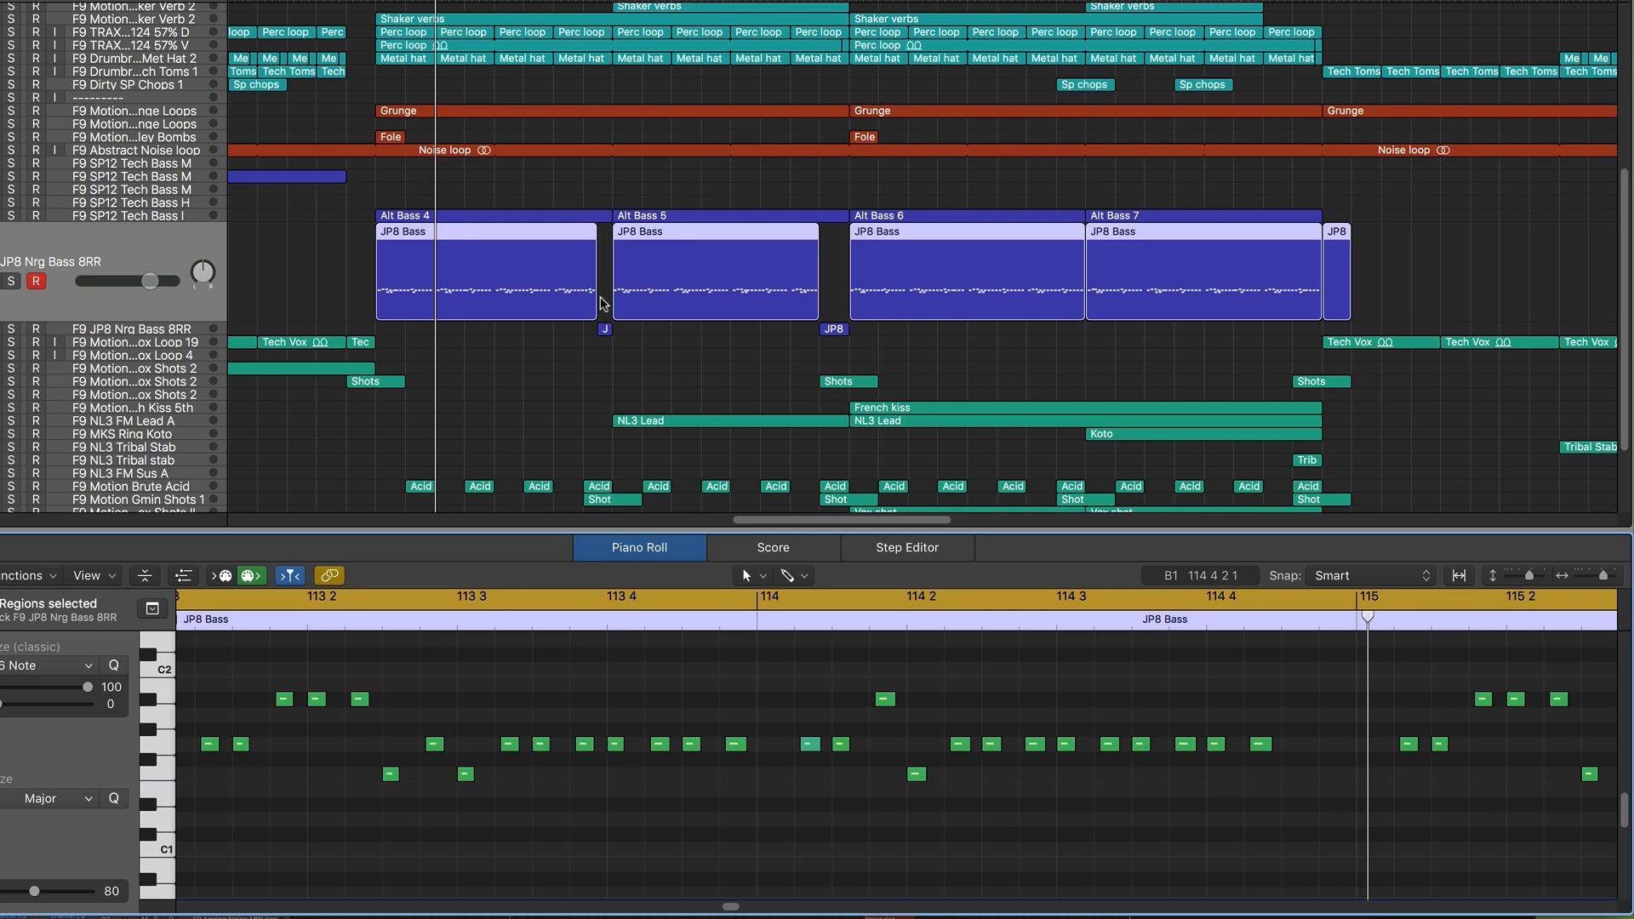
{"action": "key", "text": "space"}
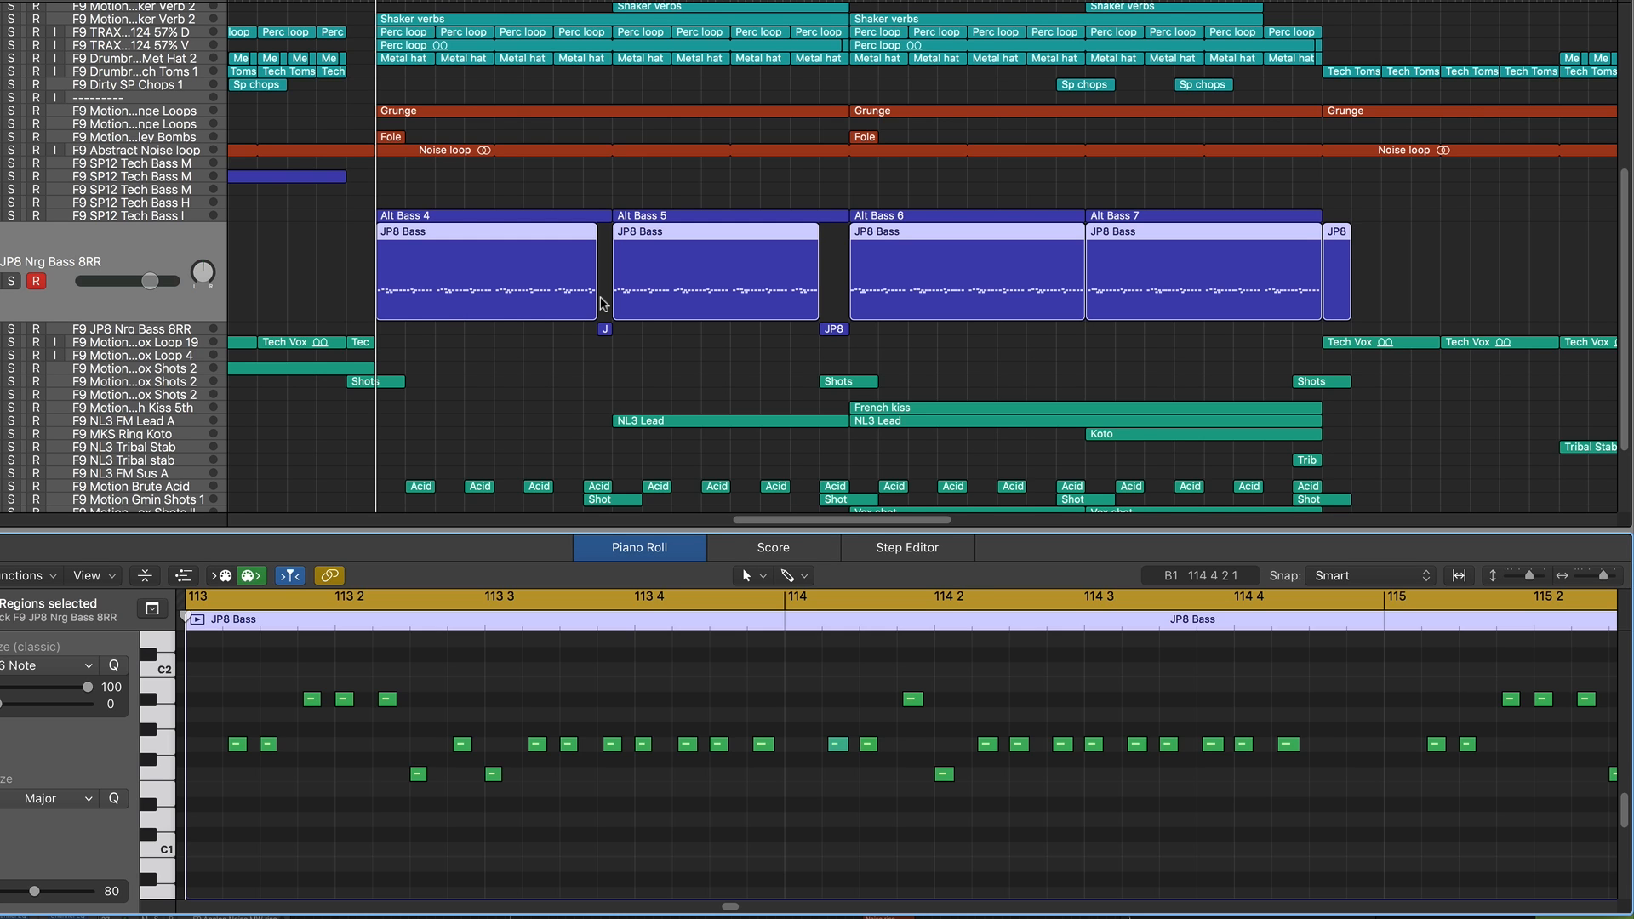
{"action": "key", "text": "space"}
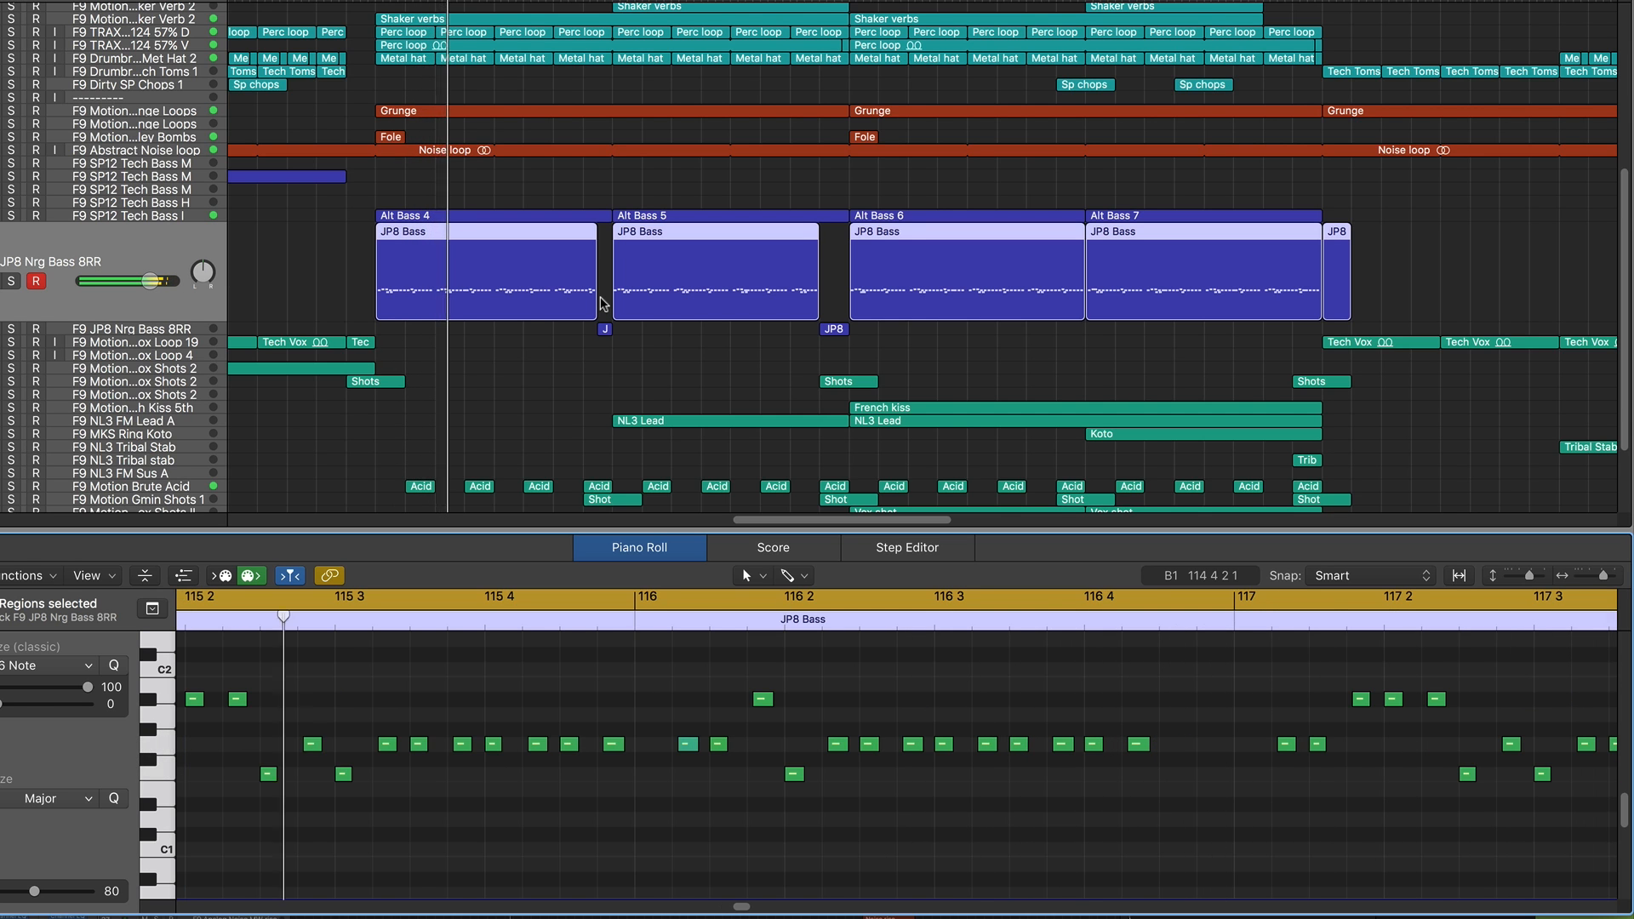
{"action": "key", "text": "space"}
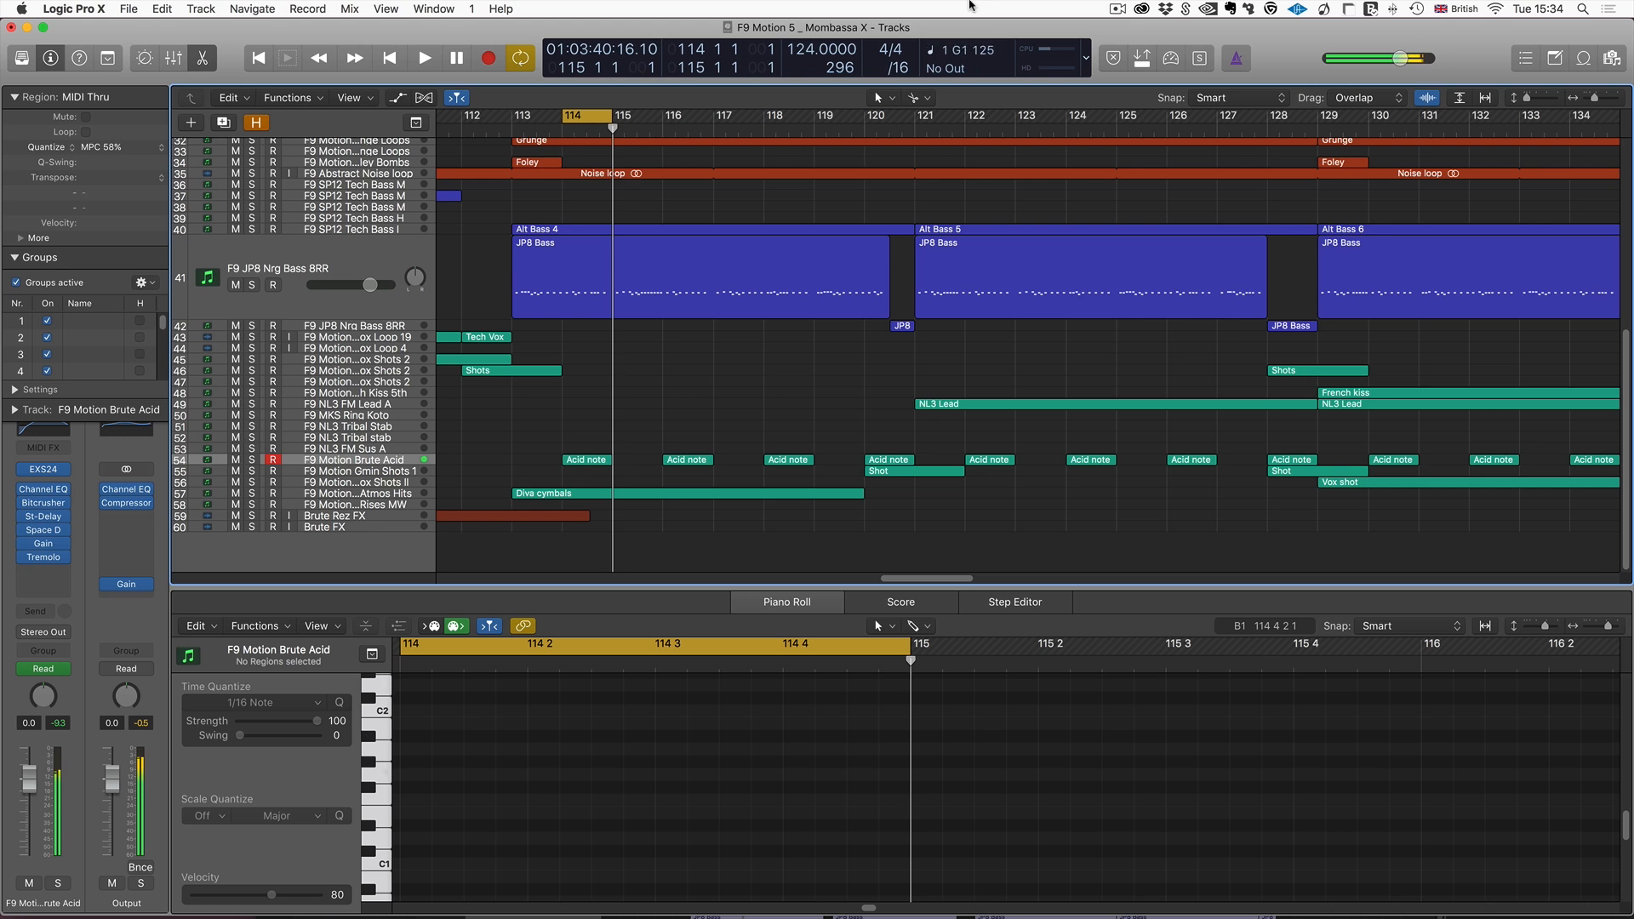
Set the cycle range to bars 113 to 118, audition the section and stop playback.
{"action": "left_click_drag", "start_coordinate": [519, 118], "coordinate": [762, 118]}
{"action": "key", "text": "space"}
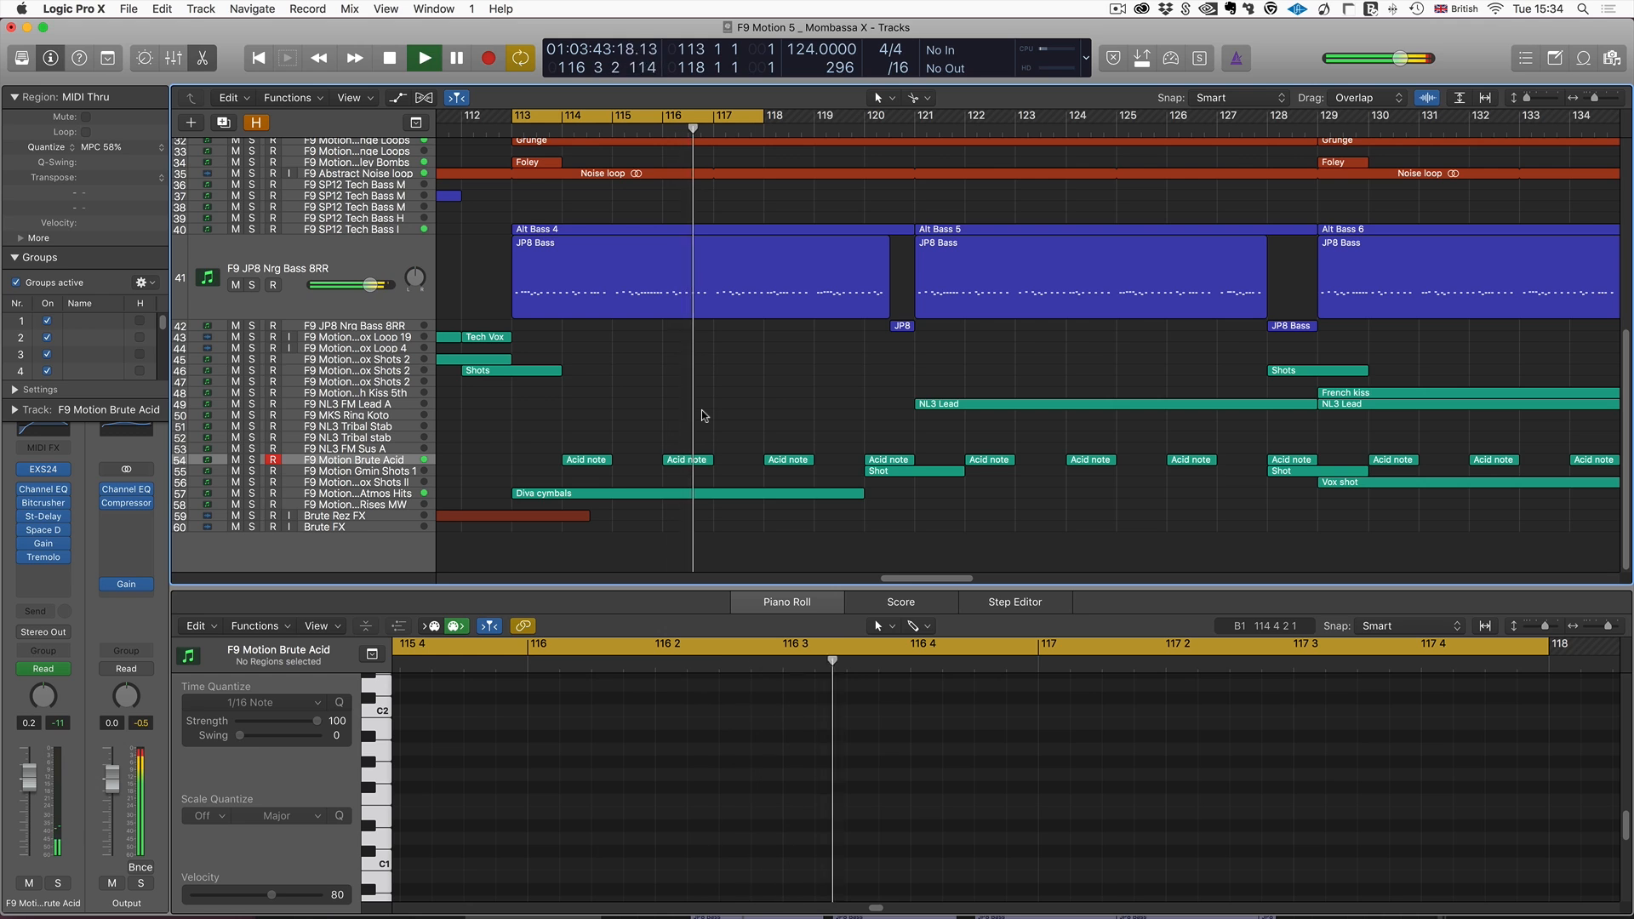
{"action": "key", "text": "space"}
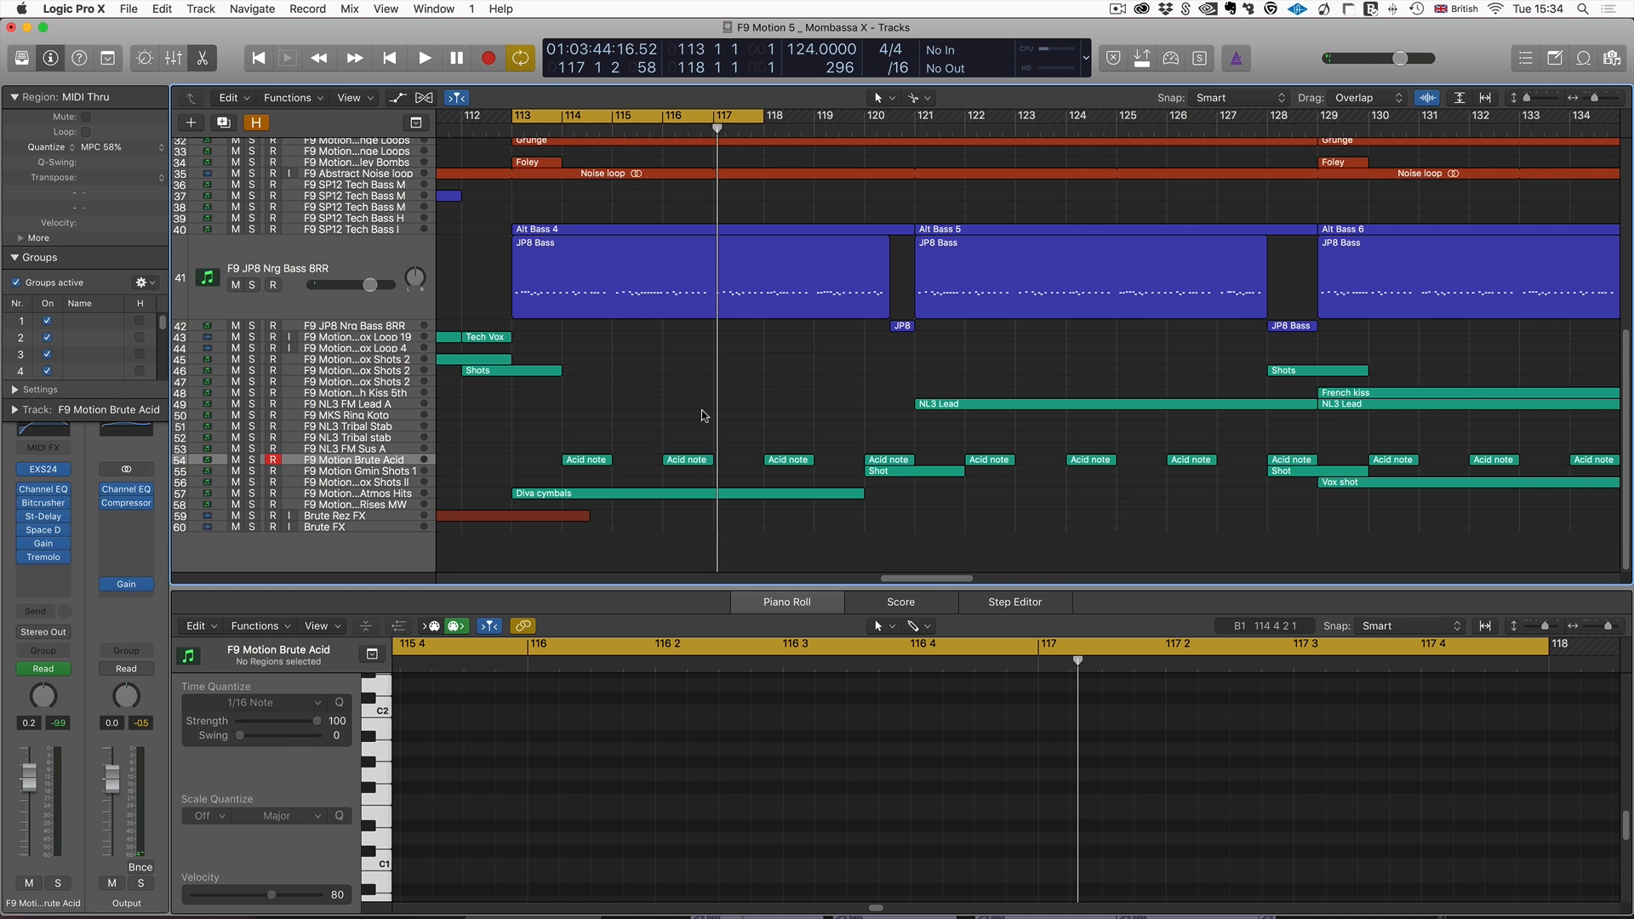
{"action": "scroll", "coordinate": [704, 415], "scroll_direction": "up", "scroll_amount": 2}
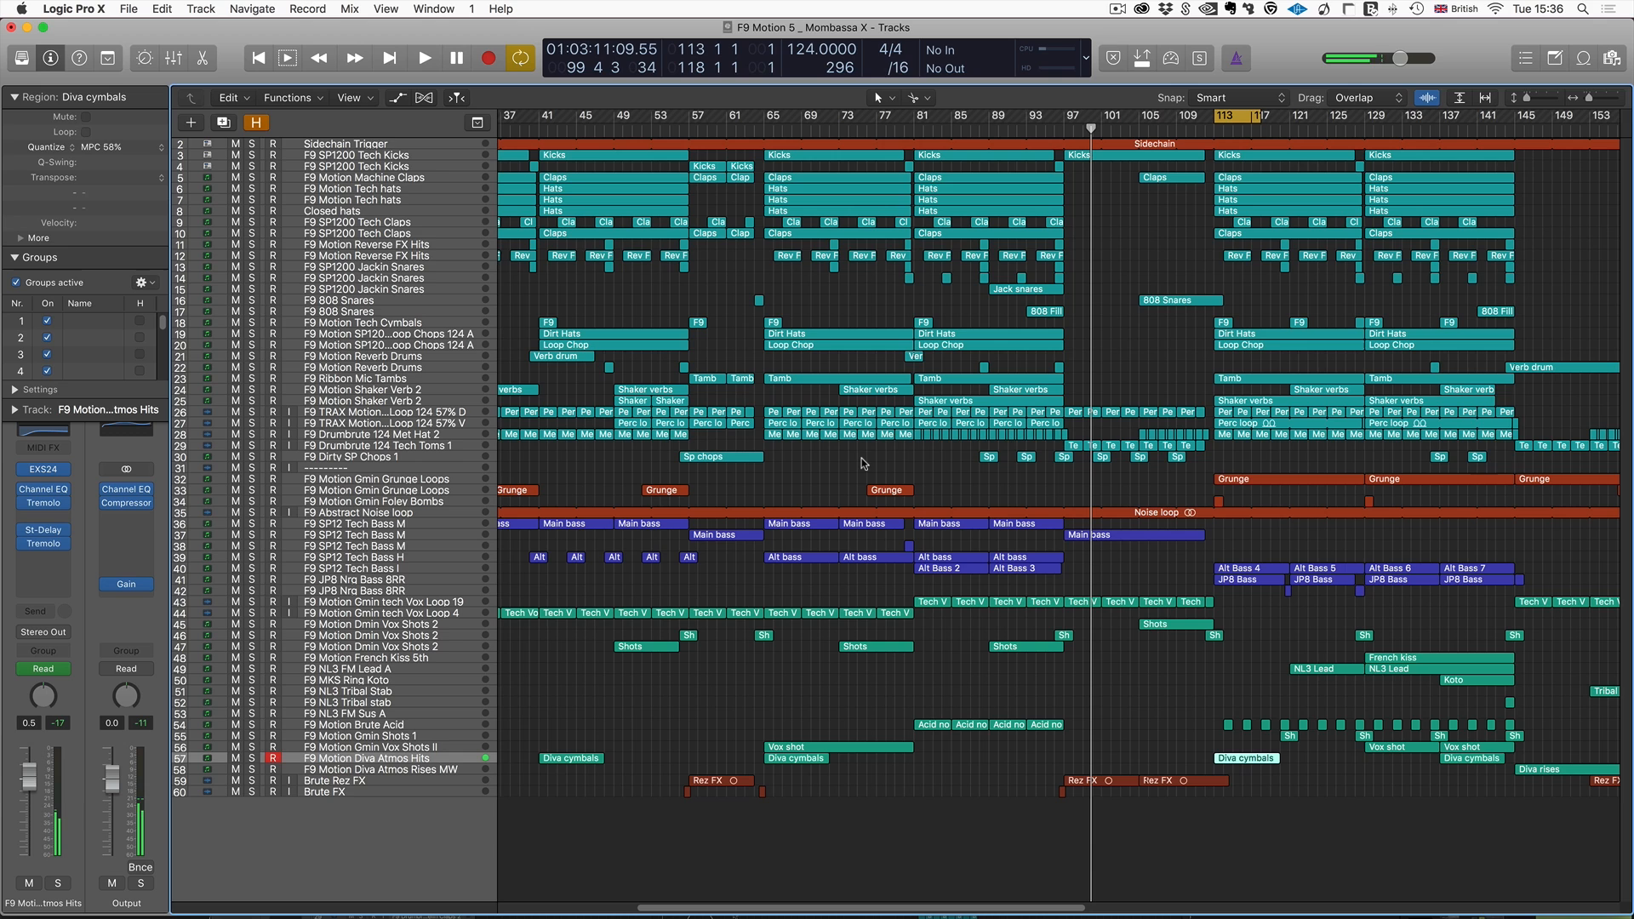
Toggle the sidechain Tremolo's bypass on the F9 Motion Diva Atmos Hits channel strip.
{"action": "left_click", "coordinate": [23, 543]}
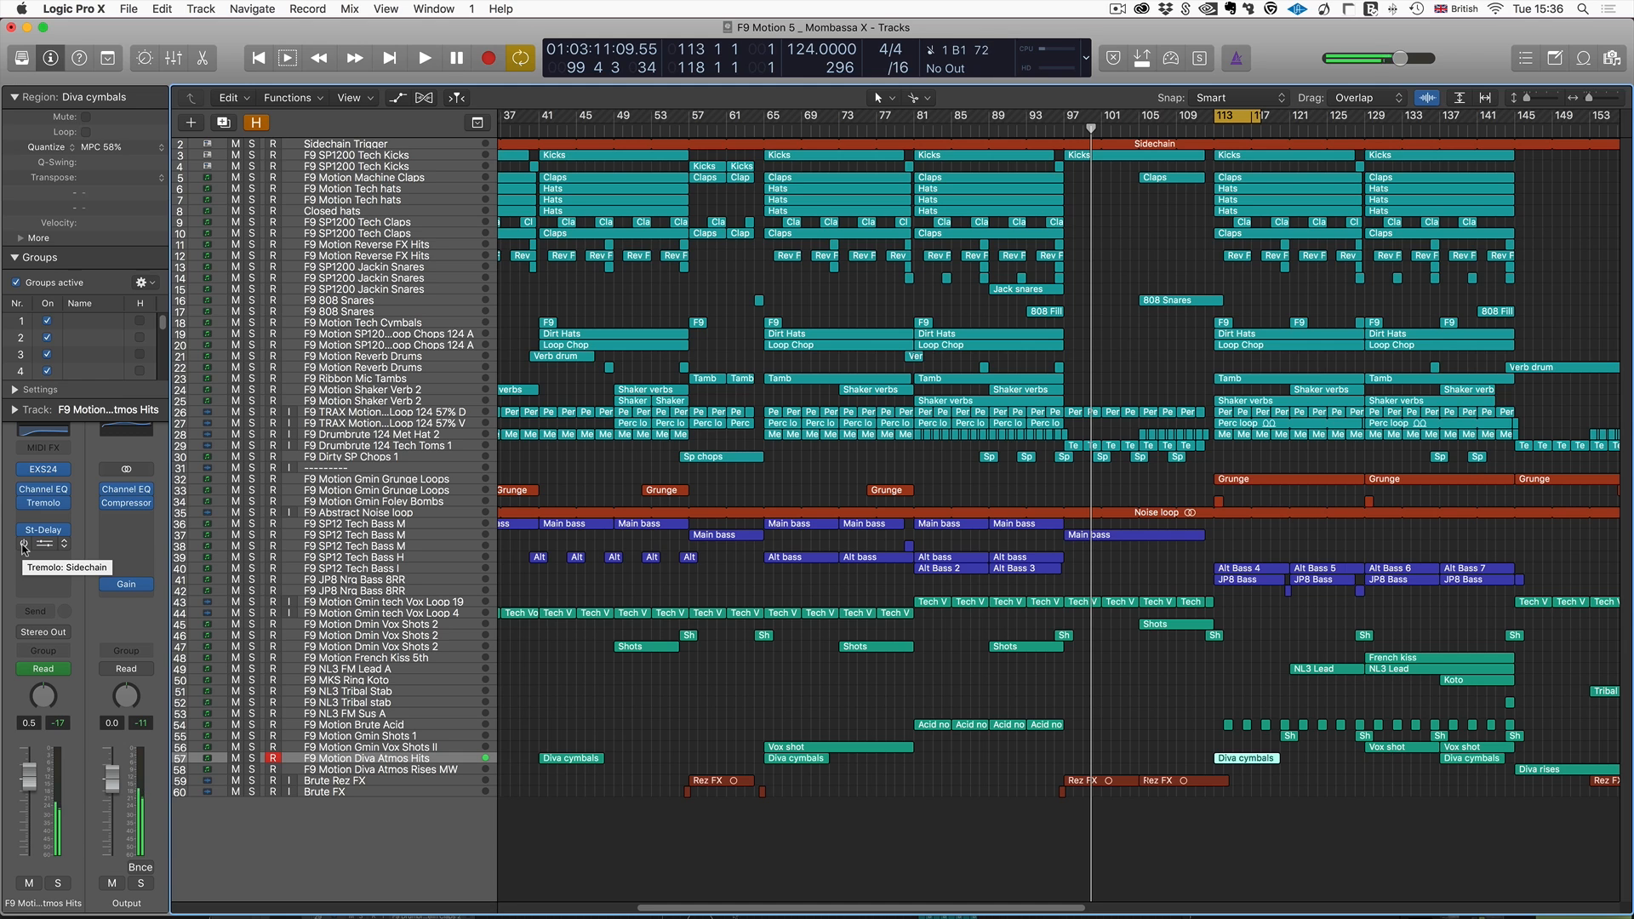
{"action": "left_click", "coordinate": [23, 545]}
{"action": "left_click", "coordinate": [25, 546]}
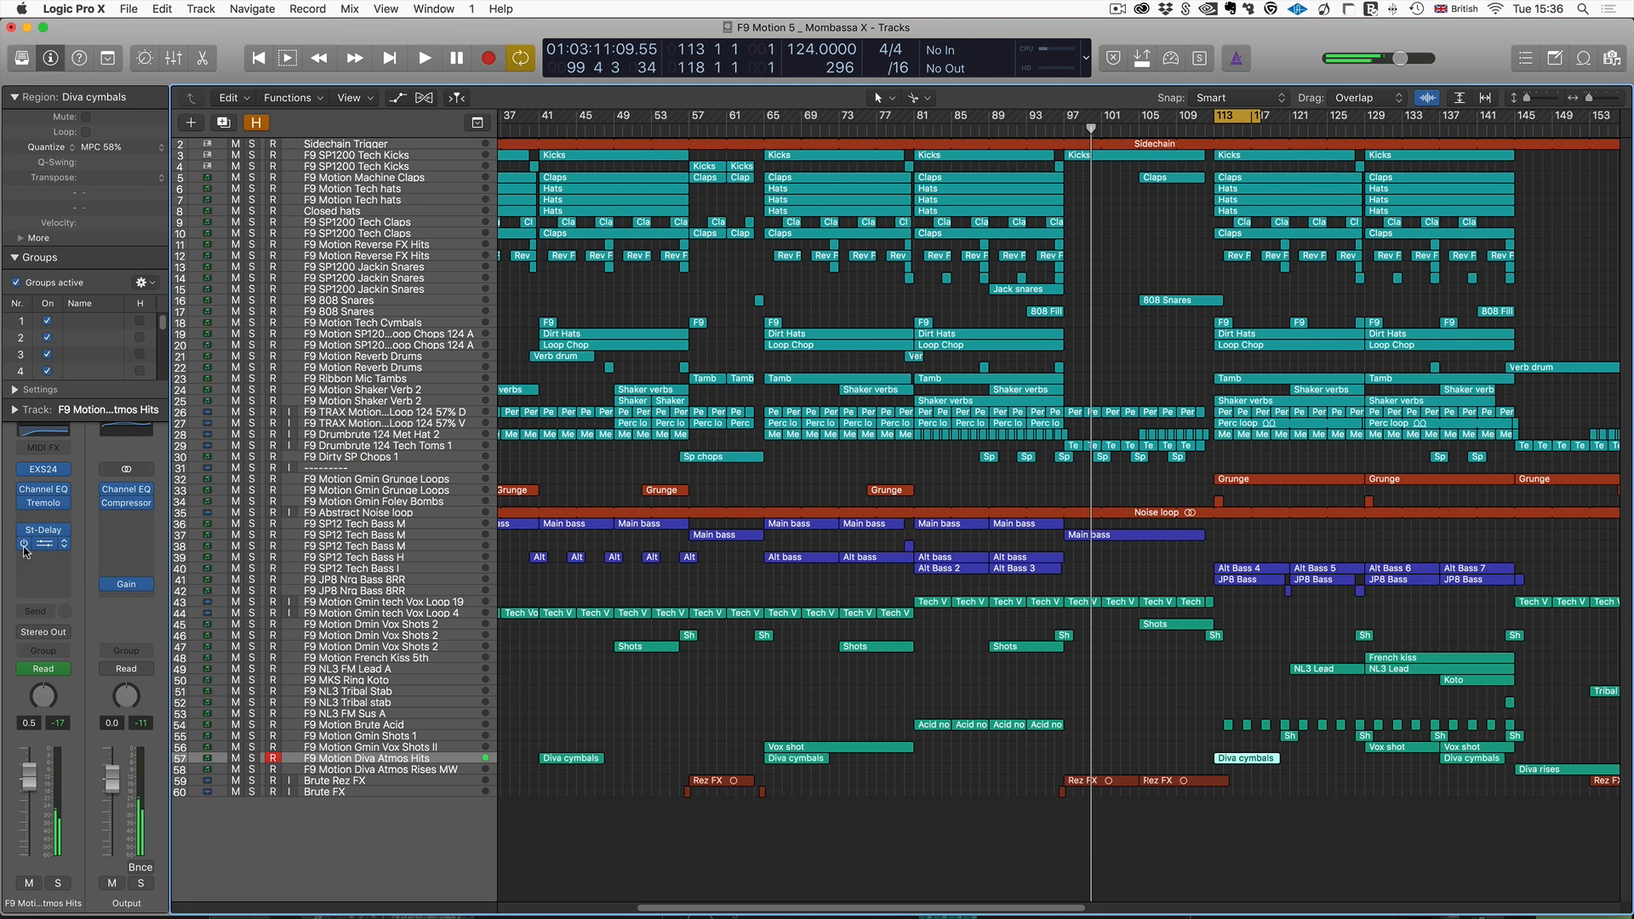
Deselect the Diva cymbals region, switch to paulstretch and reposition its window.
{"action": "left_click", "coordinate": [693, 713]}
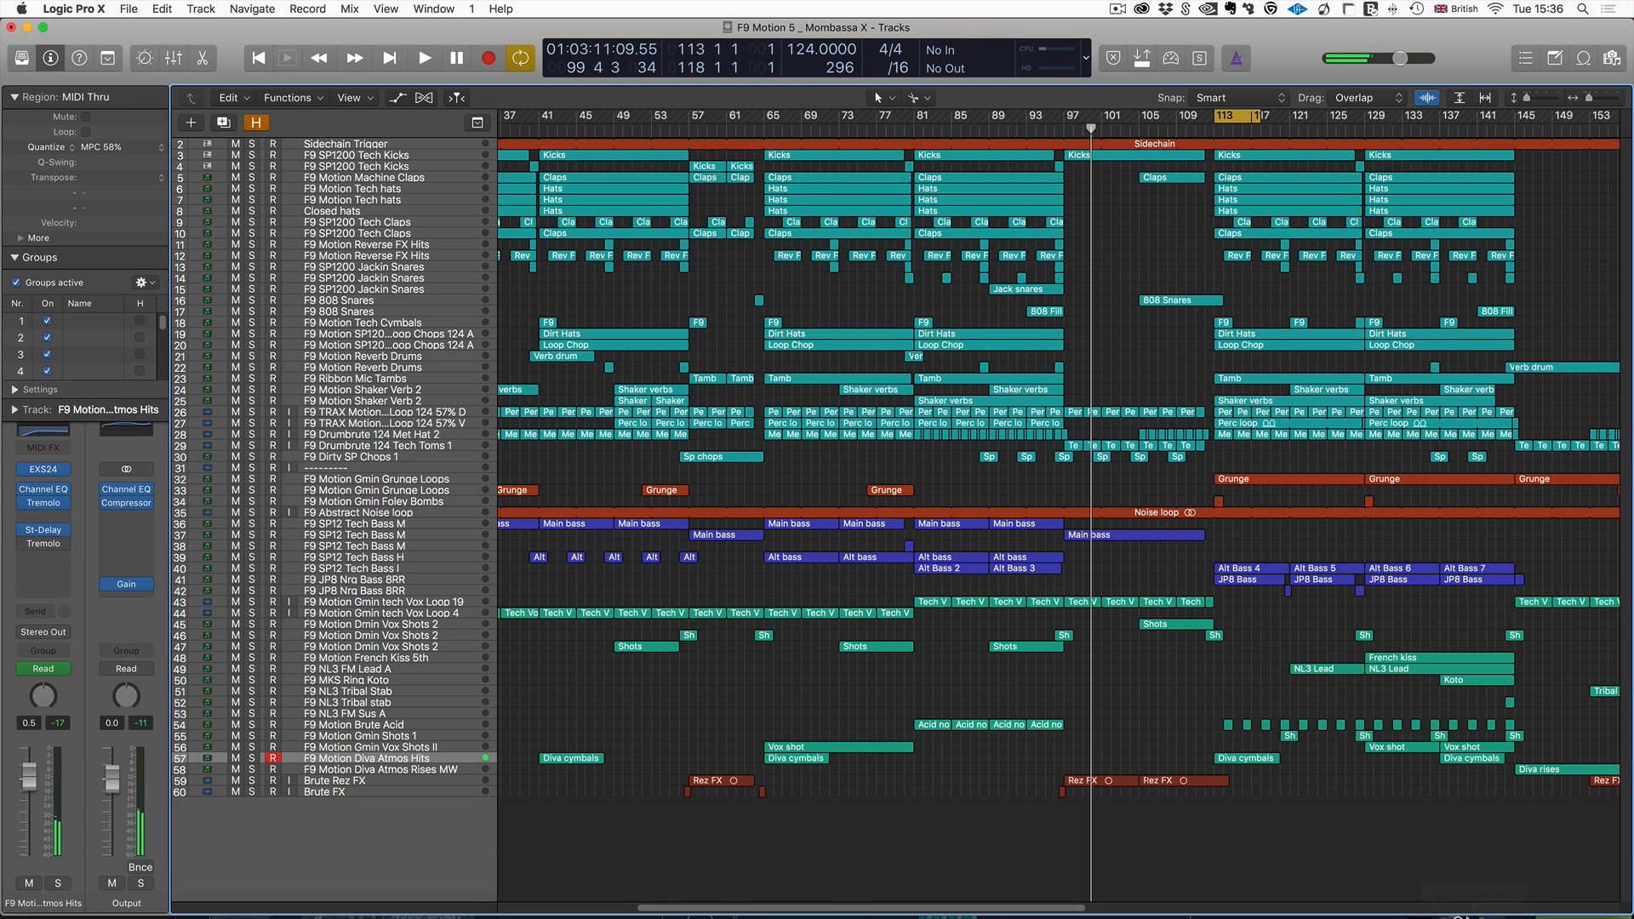
{"action": "left_click", "coordinate": [1126, 879]}
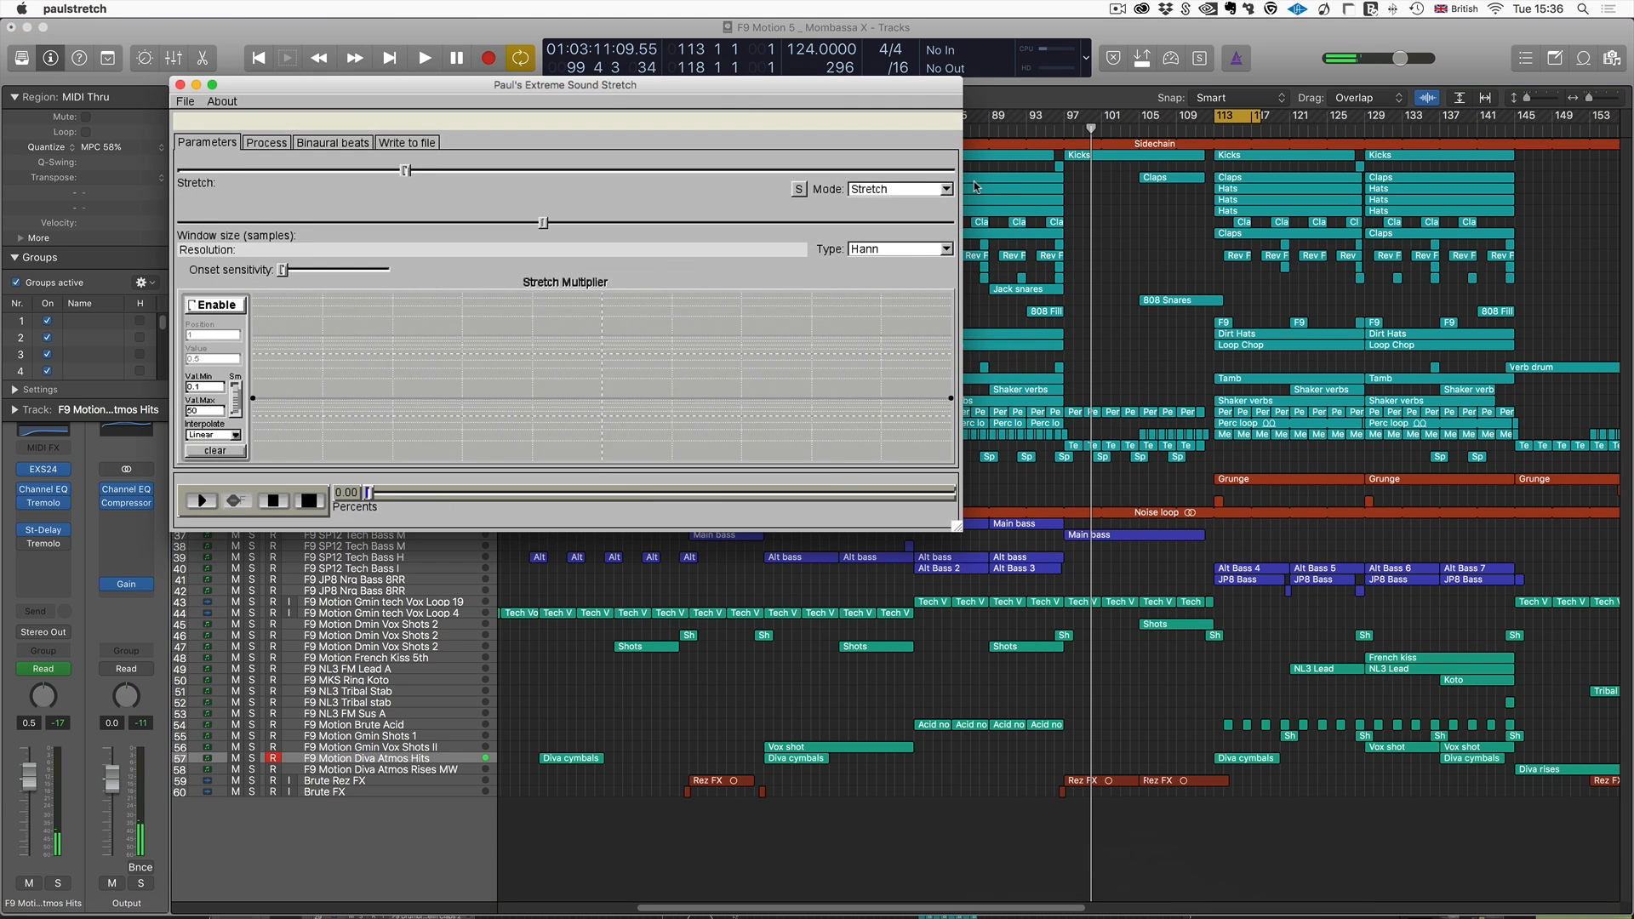
{"action": "left_click_drag", "start_coordinate": [570, 91], "coordinate": [781, 136]}
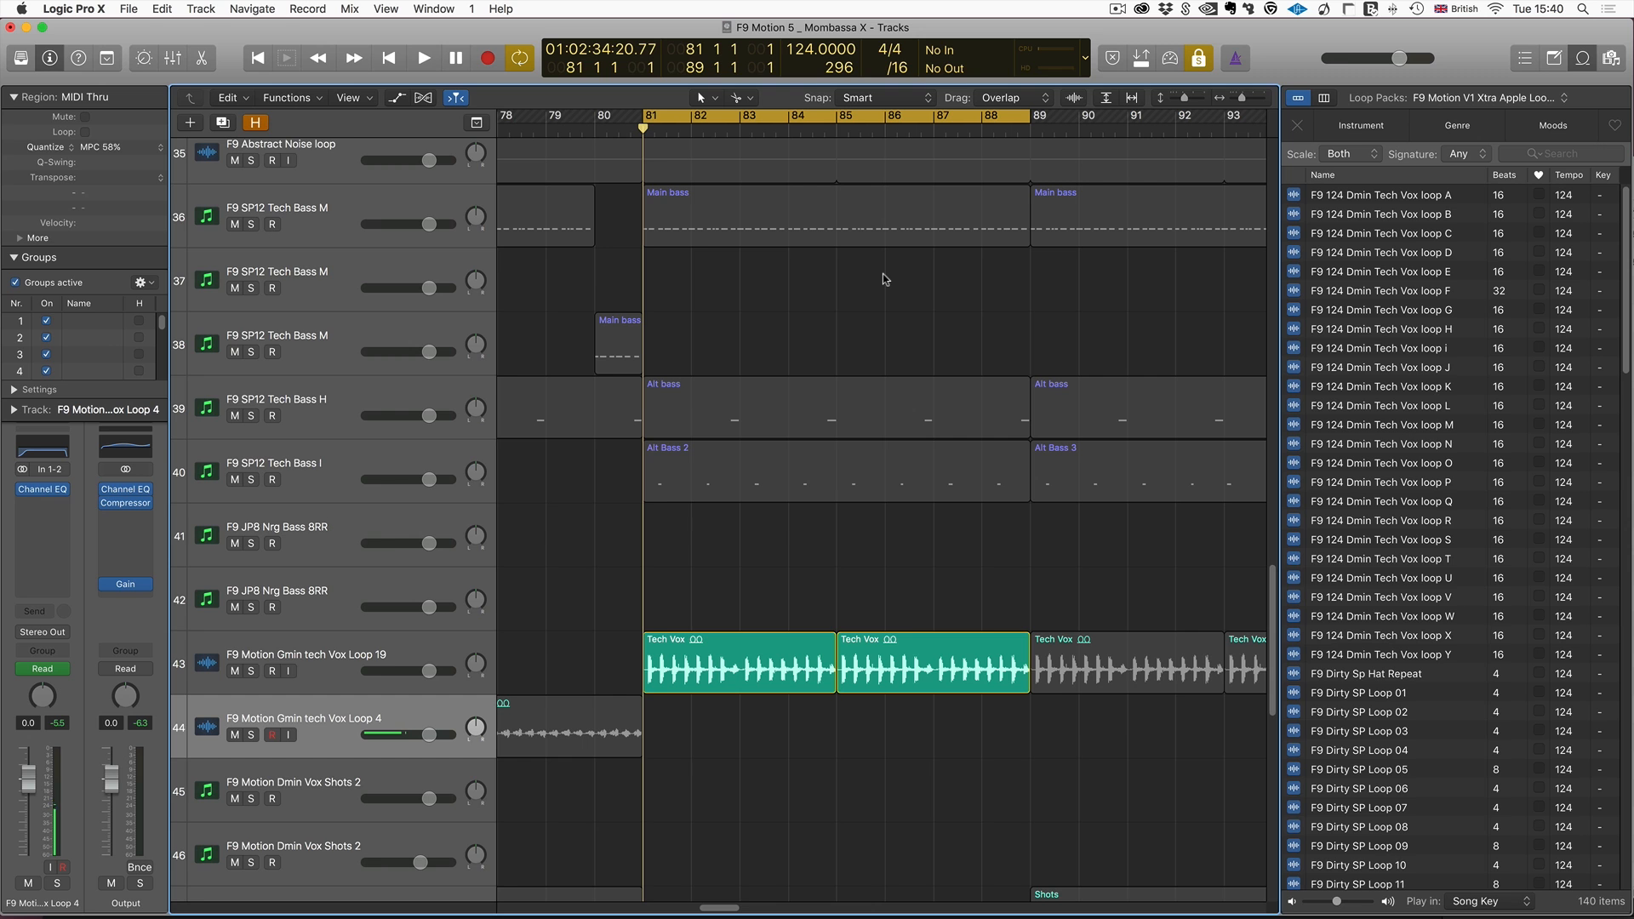
Audition the soloed Tech Vox loops on track 43, cycle the Tech Vox regions on track 44 from bars 73 to 81, and stop.
{"action": "key", "text": "space"}
{"action": "scroll", "coordinate": [690, 529], "scroll_direction": "left", "scroll_amount": 5}
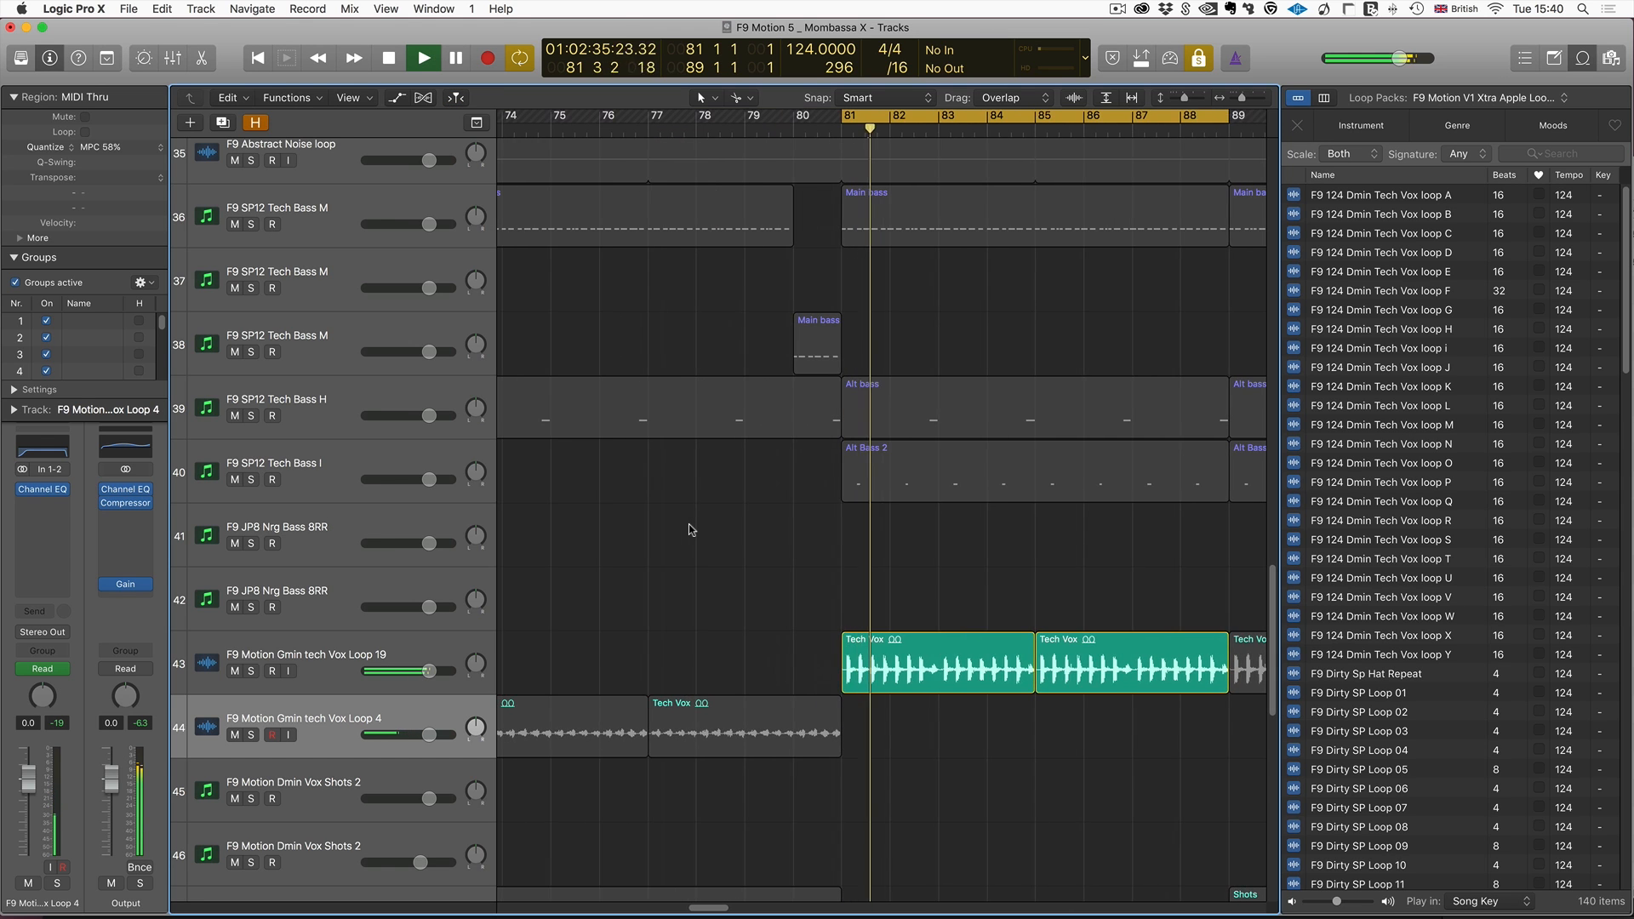
{"action": "left_click_drag", "start_coordinate": [654, 595], "coordinate": [759, 776]}
{"action": "left_click_drag", "start_coordinate": [556, 116], "coordinate": [941, 134]}
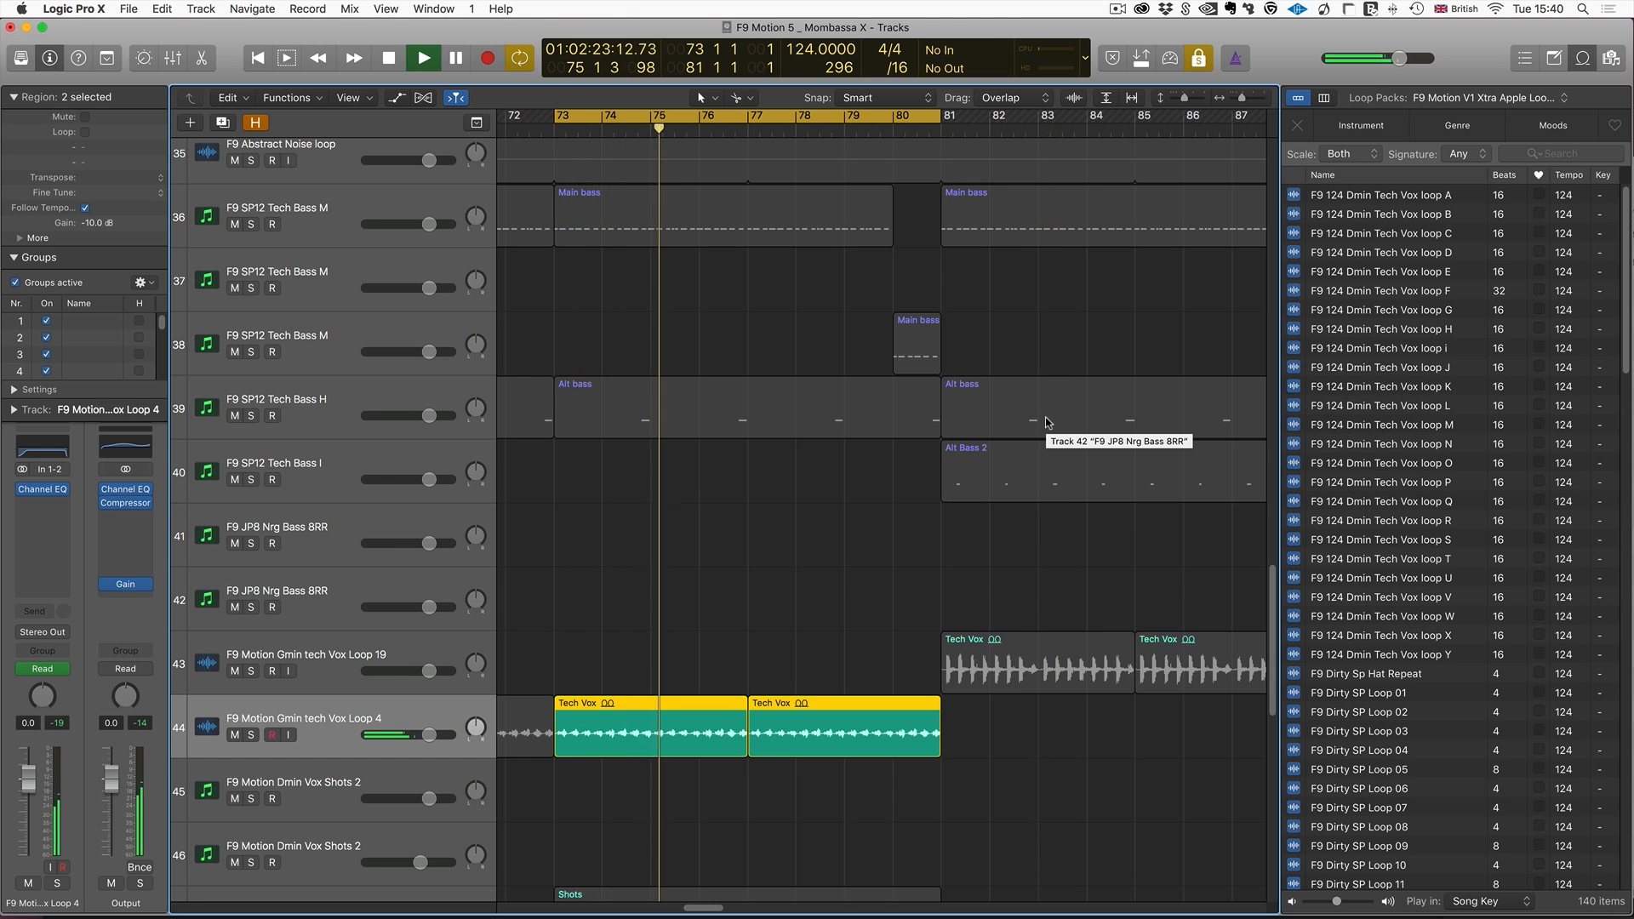
{"action": "key", "text": "space"}
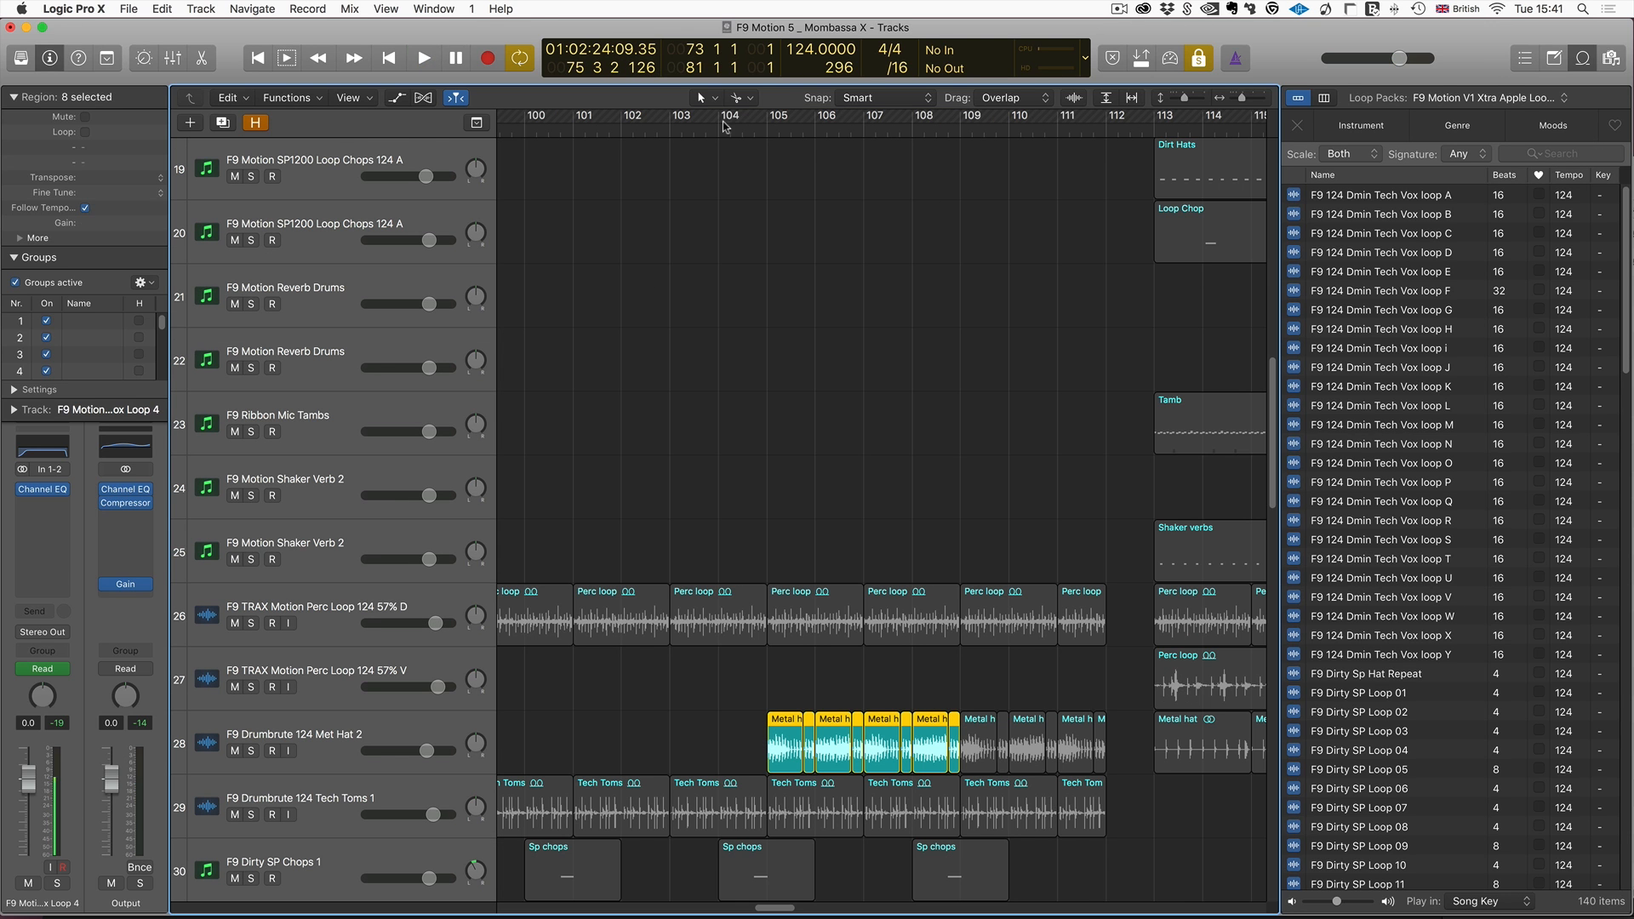
Set the cycle range to bars 105 to 109 and audition the soloed Metal hat regions on track 28.
{"action": "left_click_drag", "start_coordinate": [763, 117], "coordinate": [945, 126]}
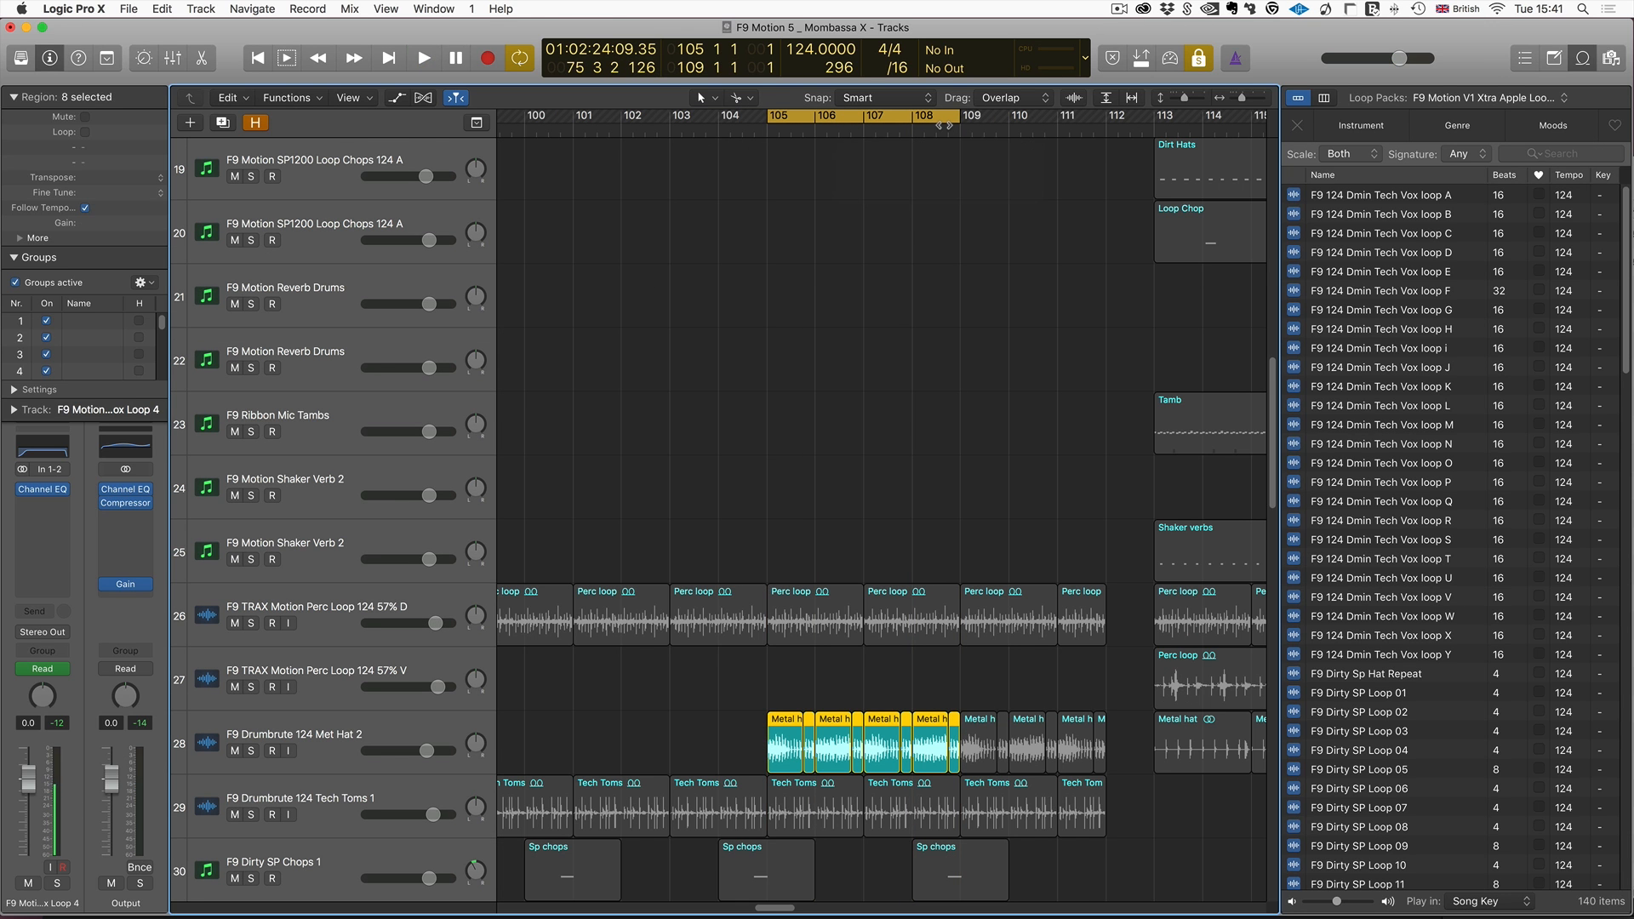
{"action": "key", "text": "space"}
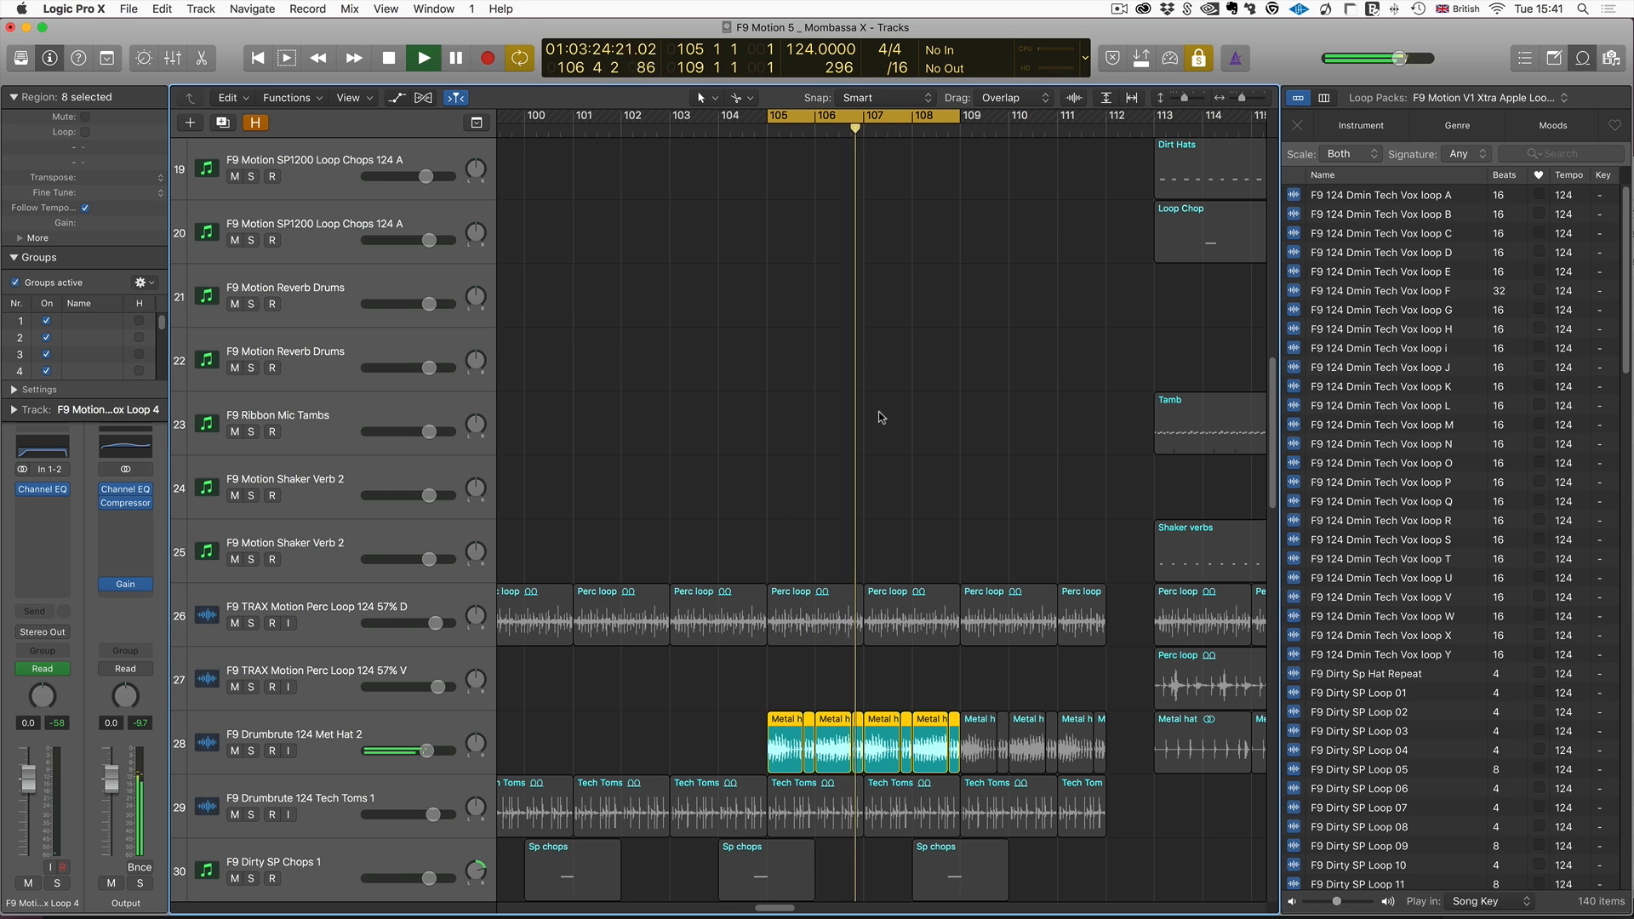
{"action": "key", "text": "space"}
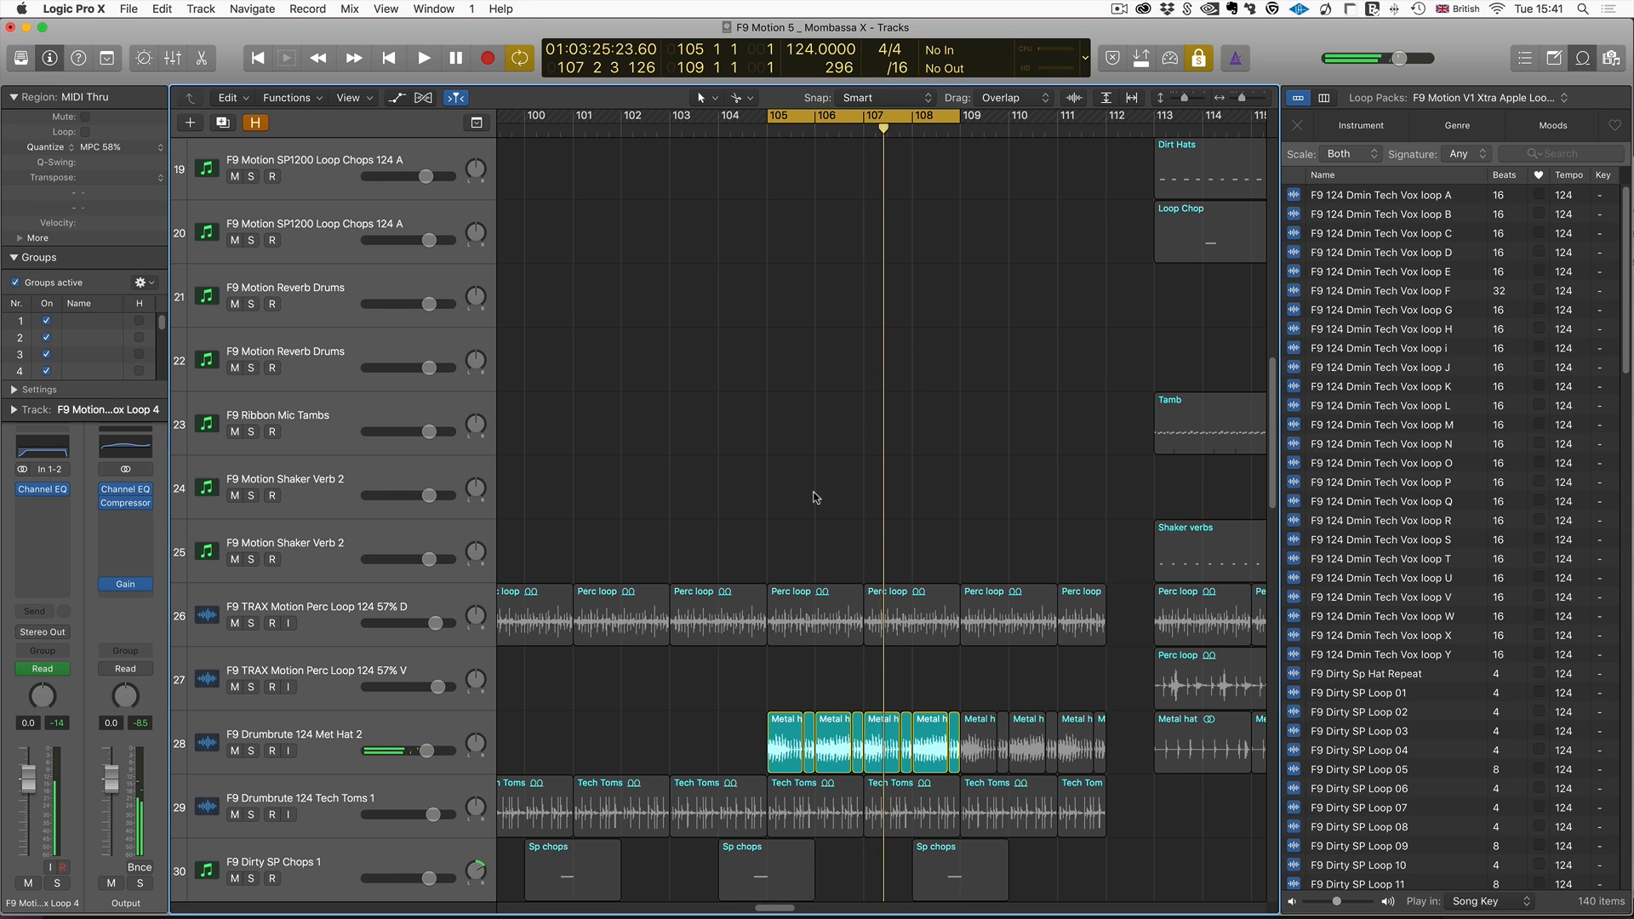
Audition the Perc loop regions on track 26 within the cycle, then add the Tech Toms regions on track 29 to the solo.
{"action": "left_click_drag", "start_coordinate": [797, 534], "coordinate": [919, 626]}
{"action": "key", "text": "space"}
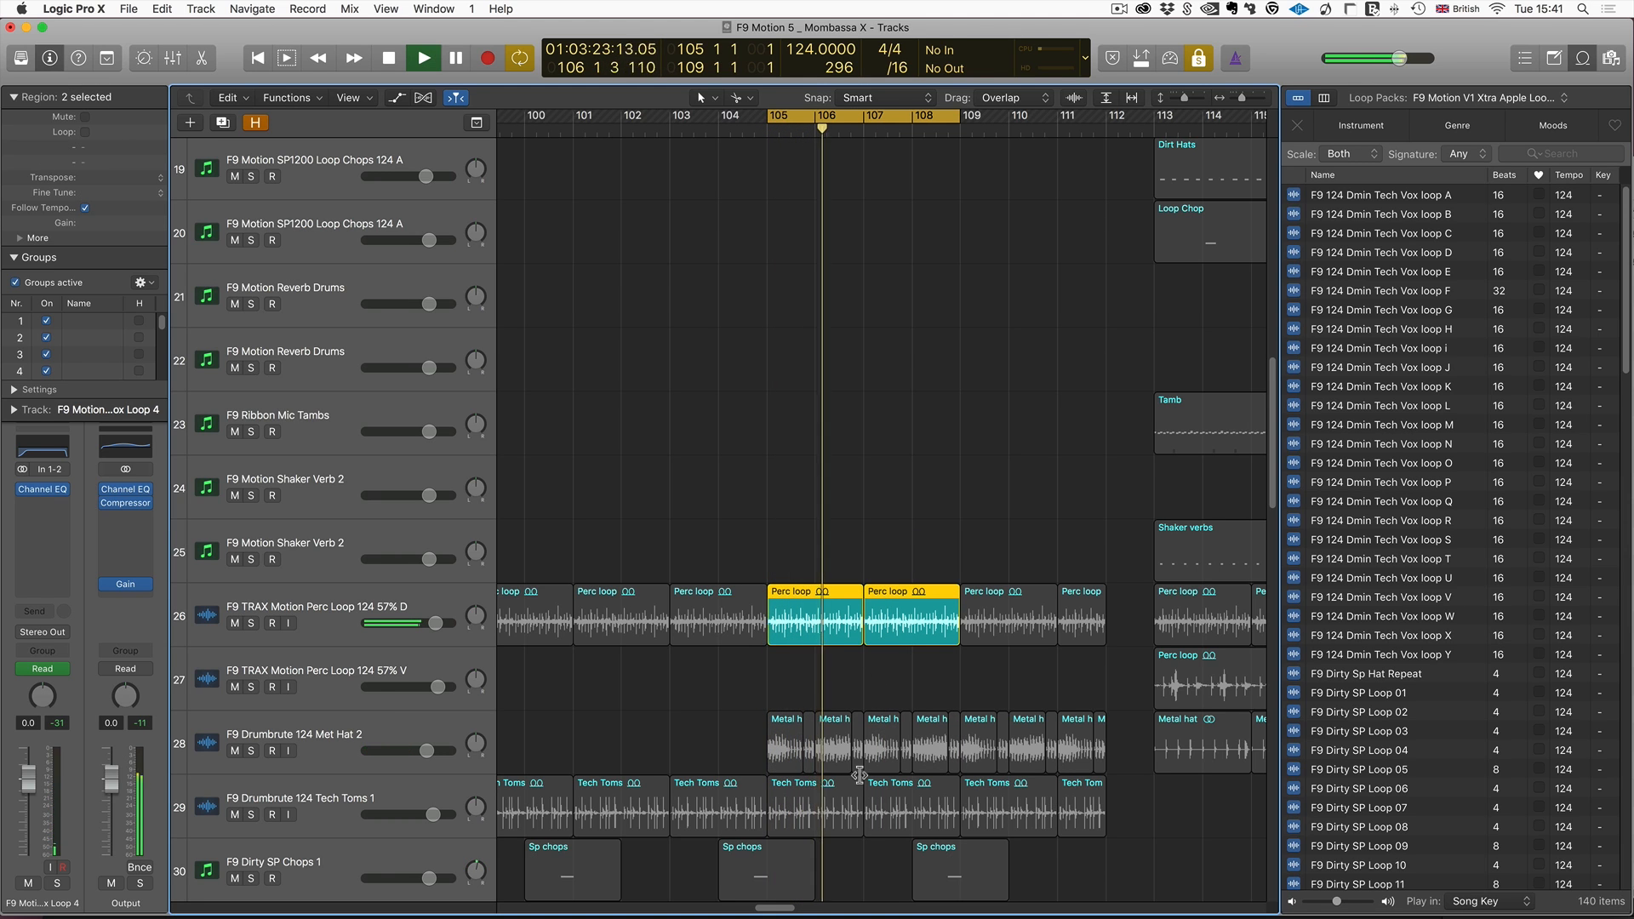
{"action": "left_click", "coordinate": [826, 809], "text": "shift"}
{"action": "left_click", "coordinate": [930, 809], "text": "shift"}
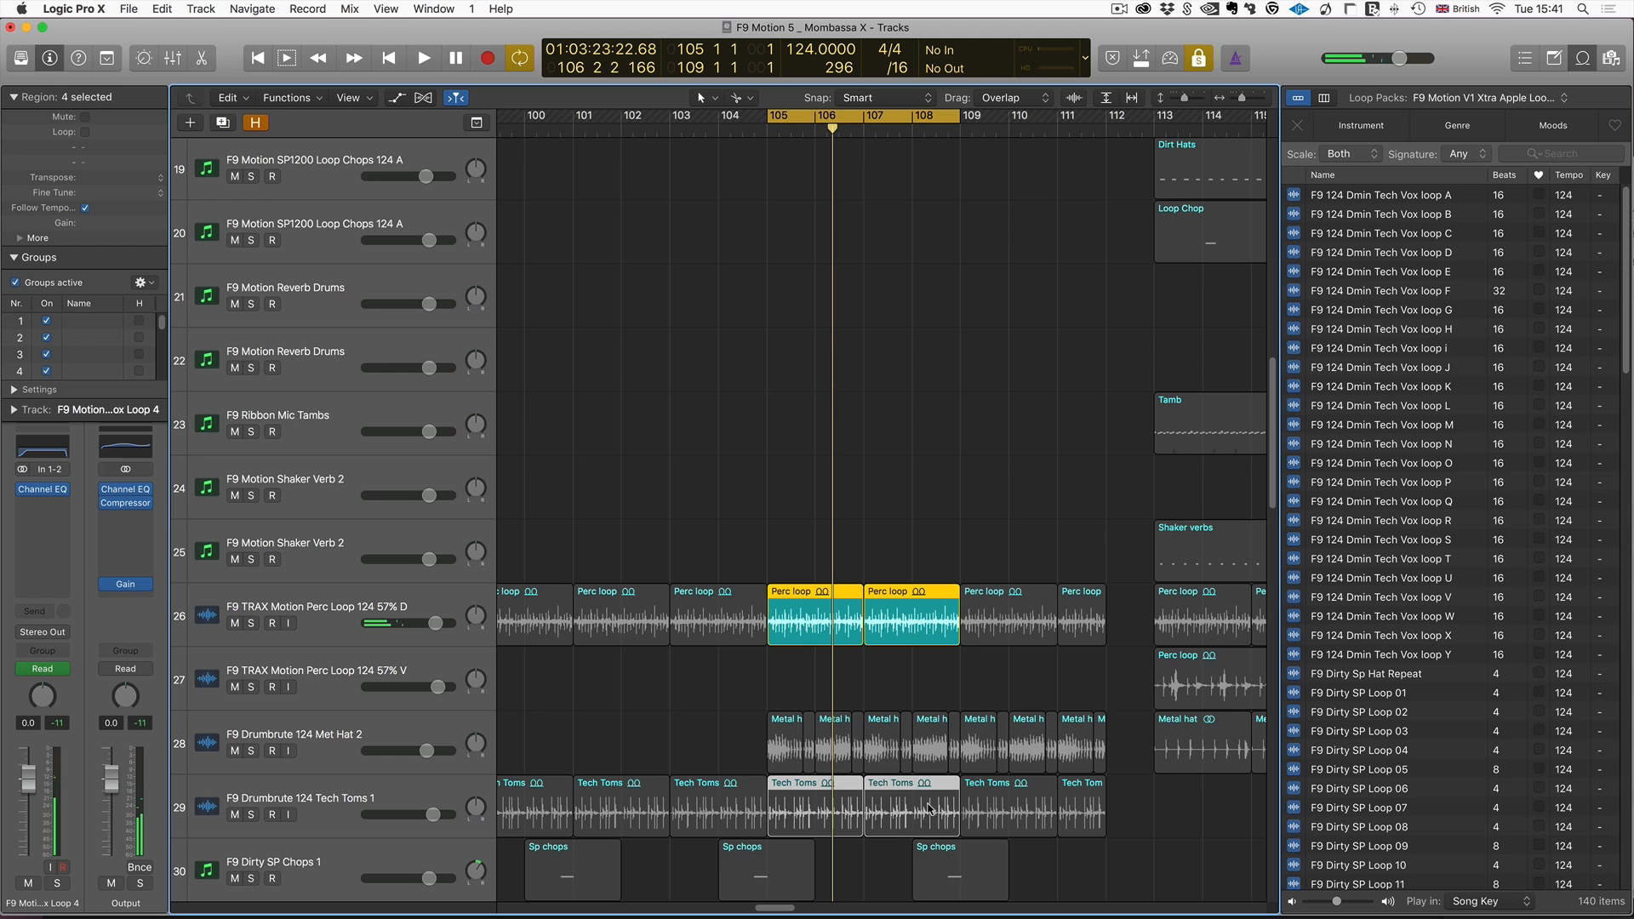
{"action": "key", "text": "space"}
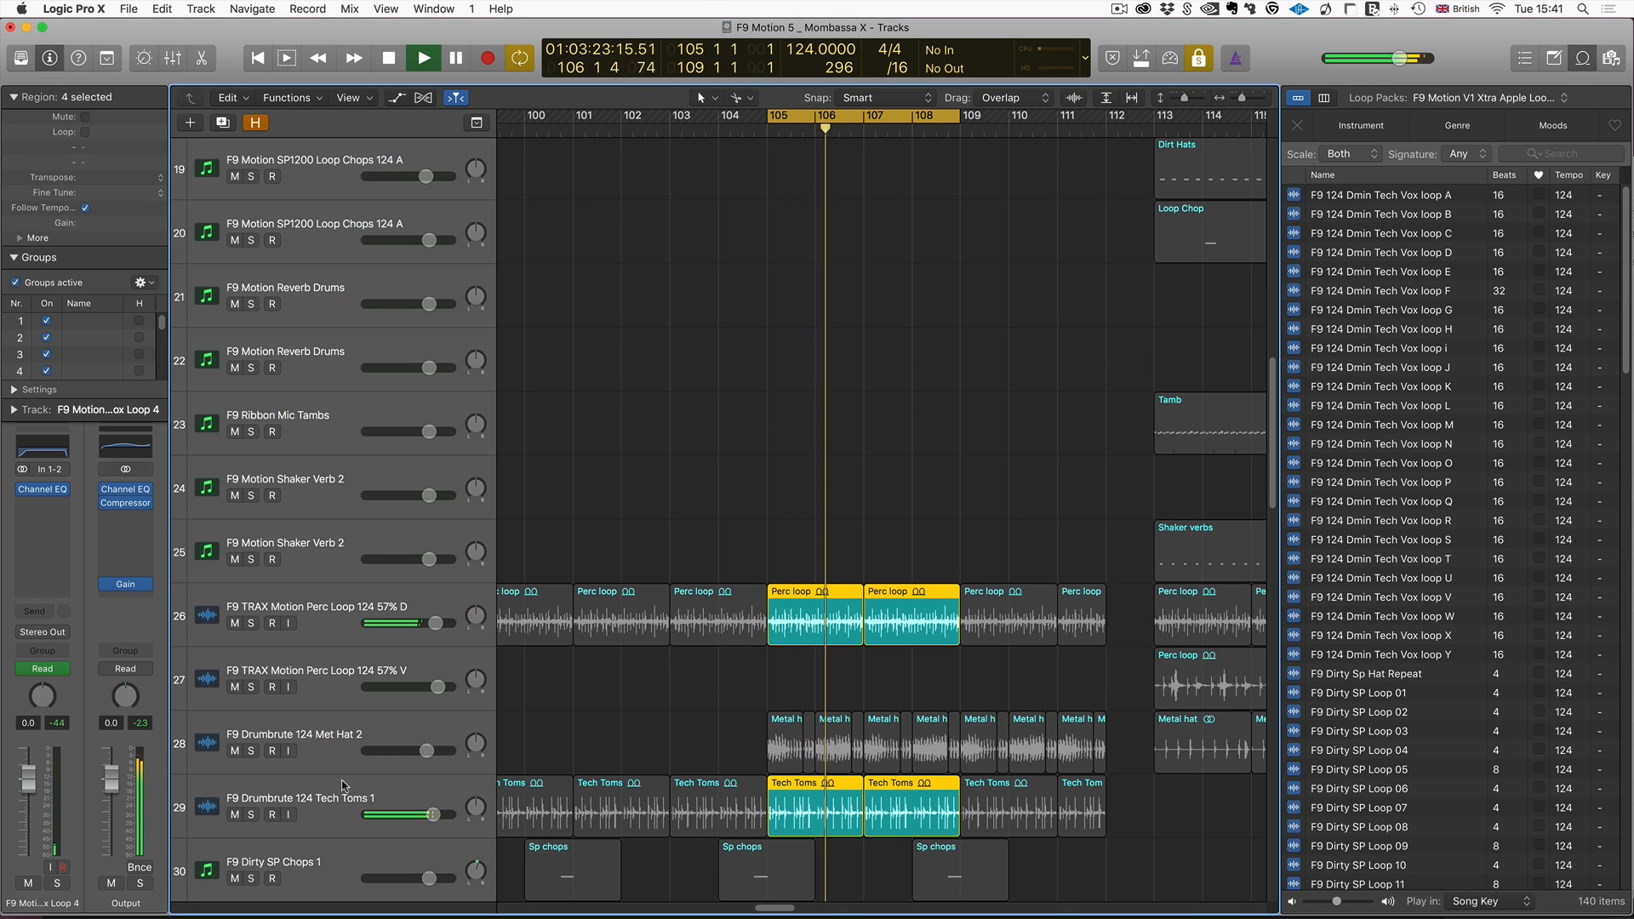
Select the F9 Drumbrute 124 Tech Toms 1 track, show the automation, stop playback and examine the low cut frequency curve across the arrangement.
{"action": "left_click", "coordinate": [330, 802]}
{"action": "key", "text": "a"}
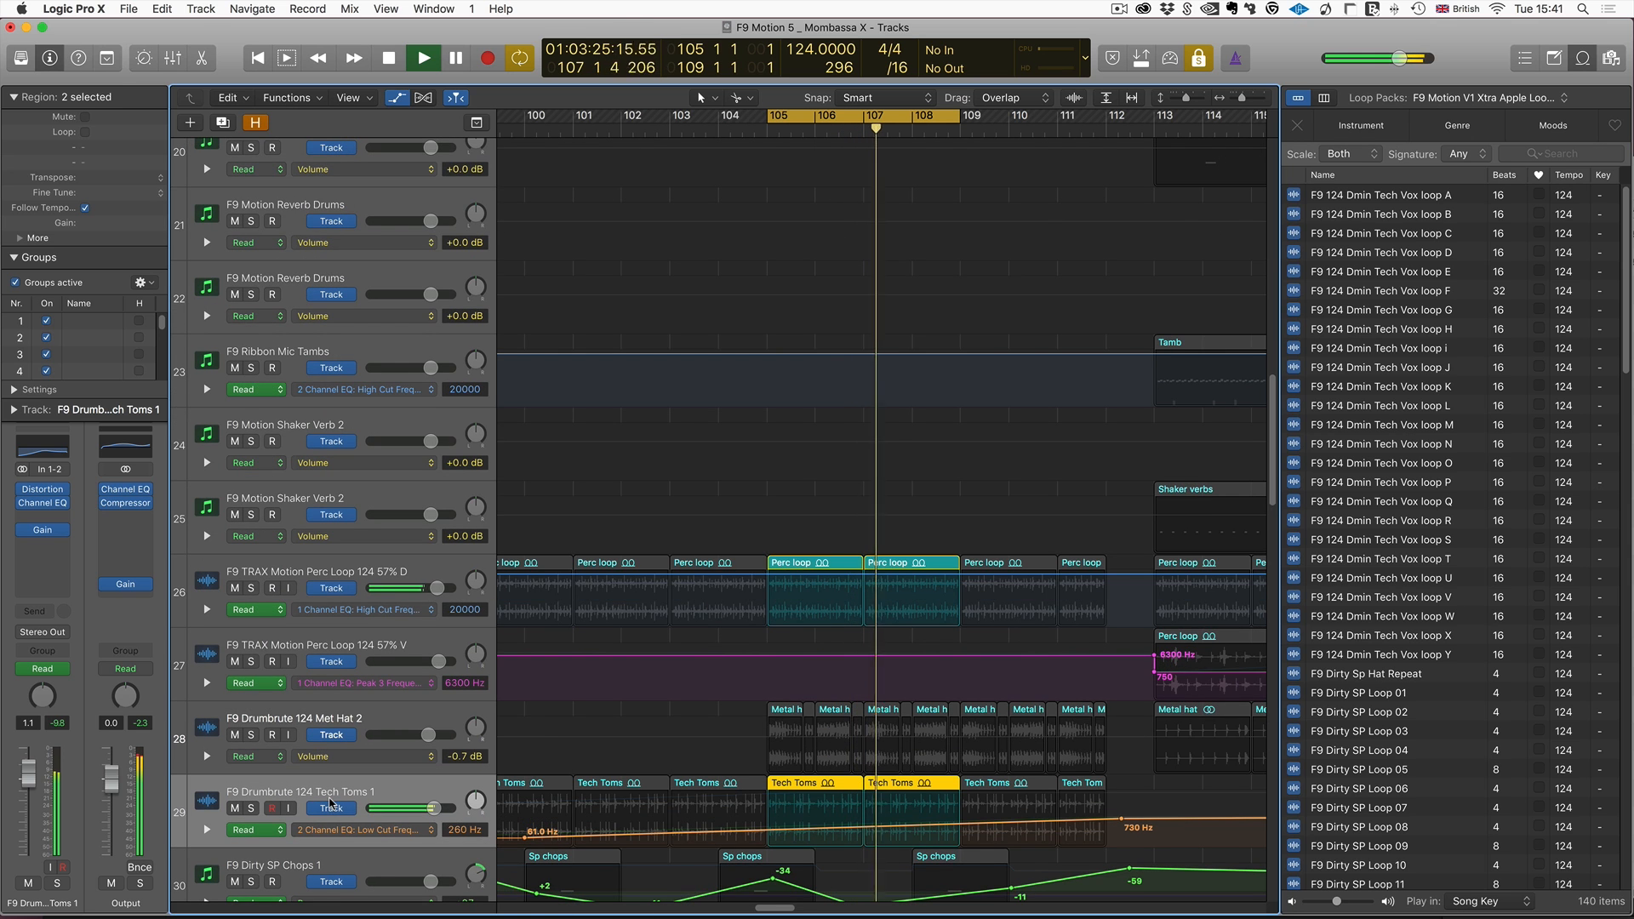
{"action": "key", "text": "space"}
{"action": "scroll", "coordinate": [532, 723], "scroll_direction": "down", "scroll_amount": 5}
{"action": "scroll", "coordinate": [816, 663], "scroll_direction": "left", "scroll_amount": 5}
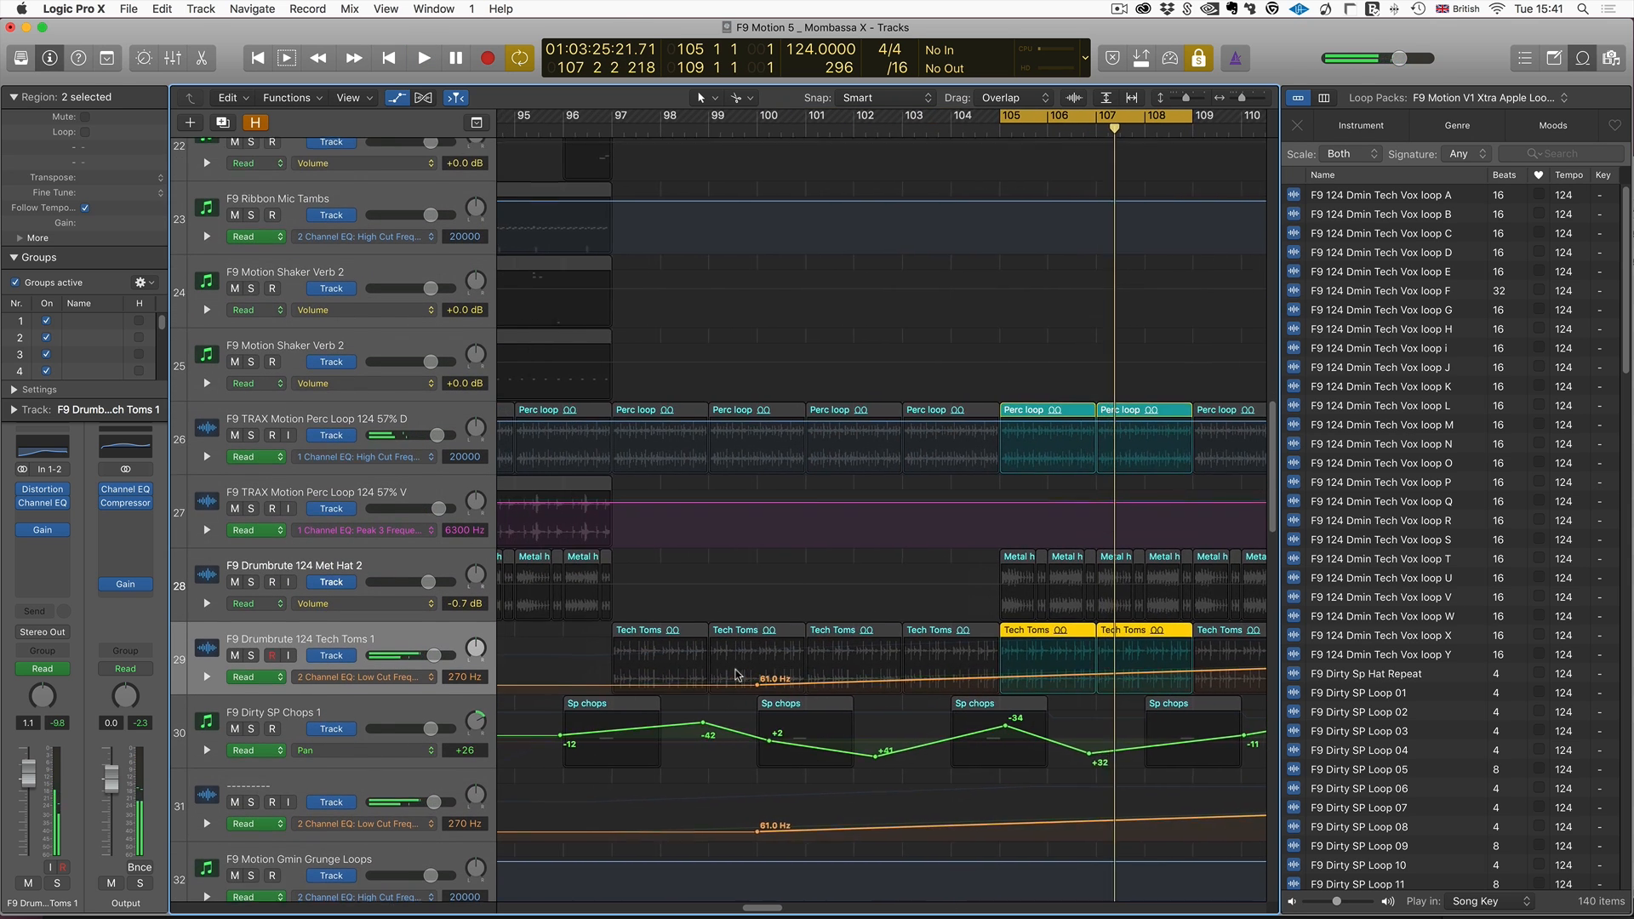
{"action": "scroll", "coordinate": [821, 661], "scroll_direction": "right", "scroll_amount": 4}
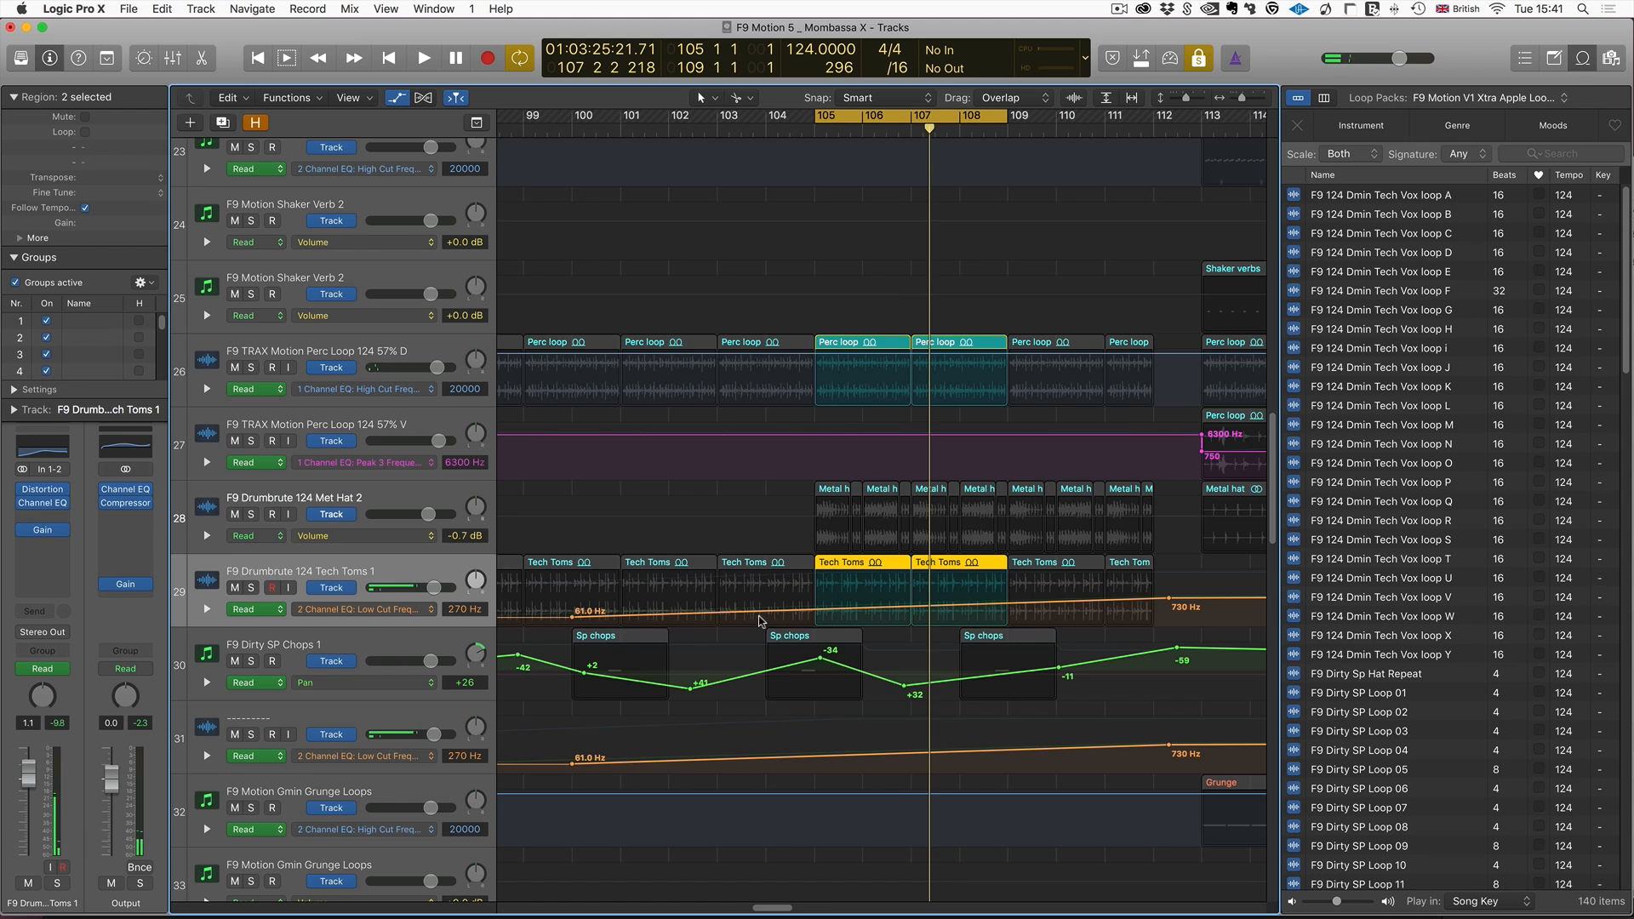
{"action": "key", "text": "super+Left"}
{"action": "key", "text": "super+Left"}
{"action": "key", "text": "super+Left"}
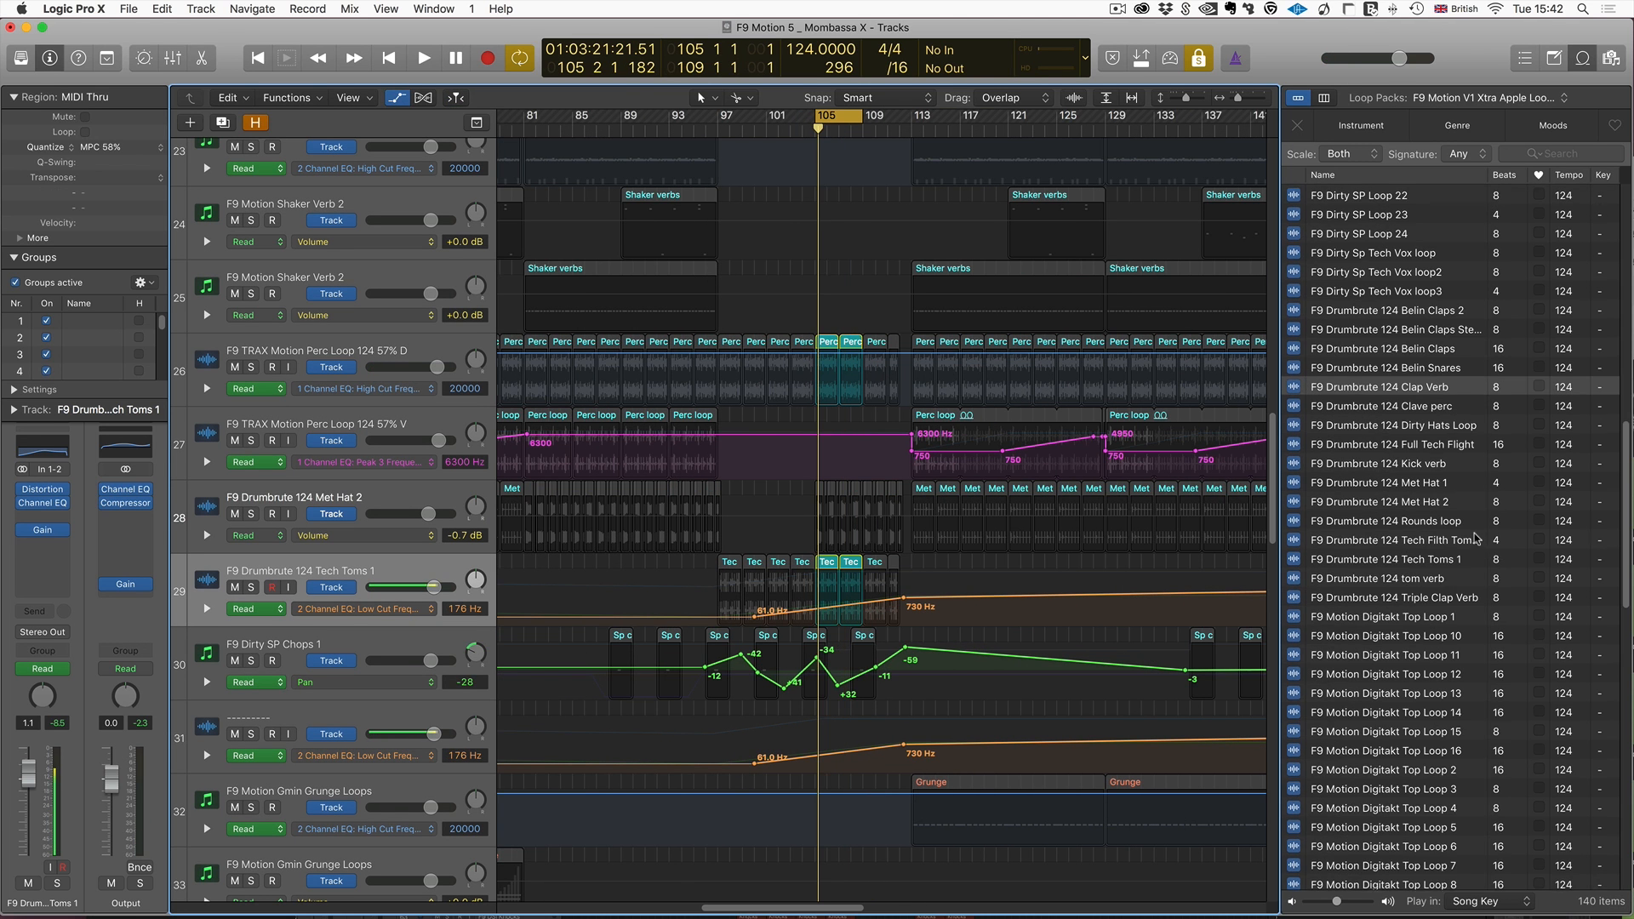
Preview F9 124 Dmin Tech Vox loops J, K, M and N in the loop browser.
{"action": "scroll", "coordinate": [1395, 400], "scroll_direction": "up", "scroll_amount": 10}
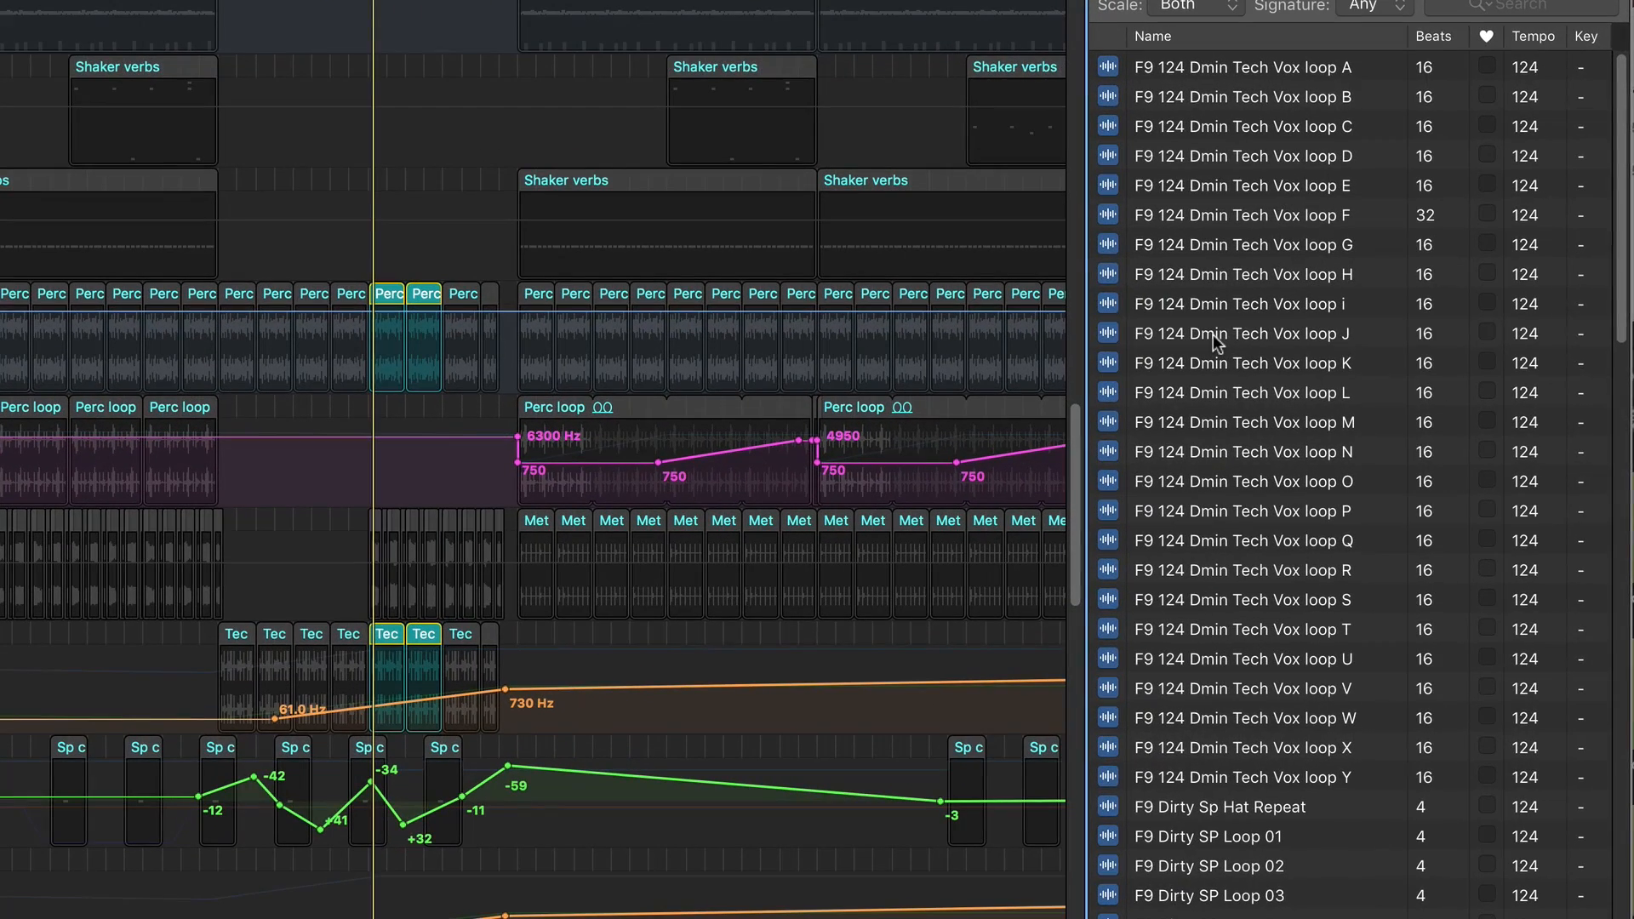
{"action": "left_click", "coordinate": [1361, 369]}
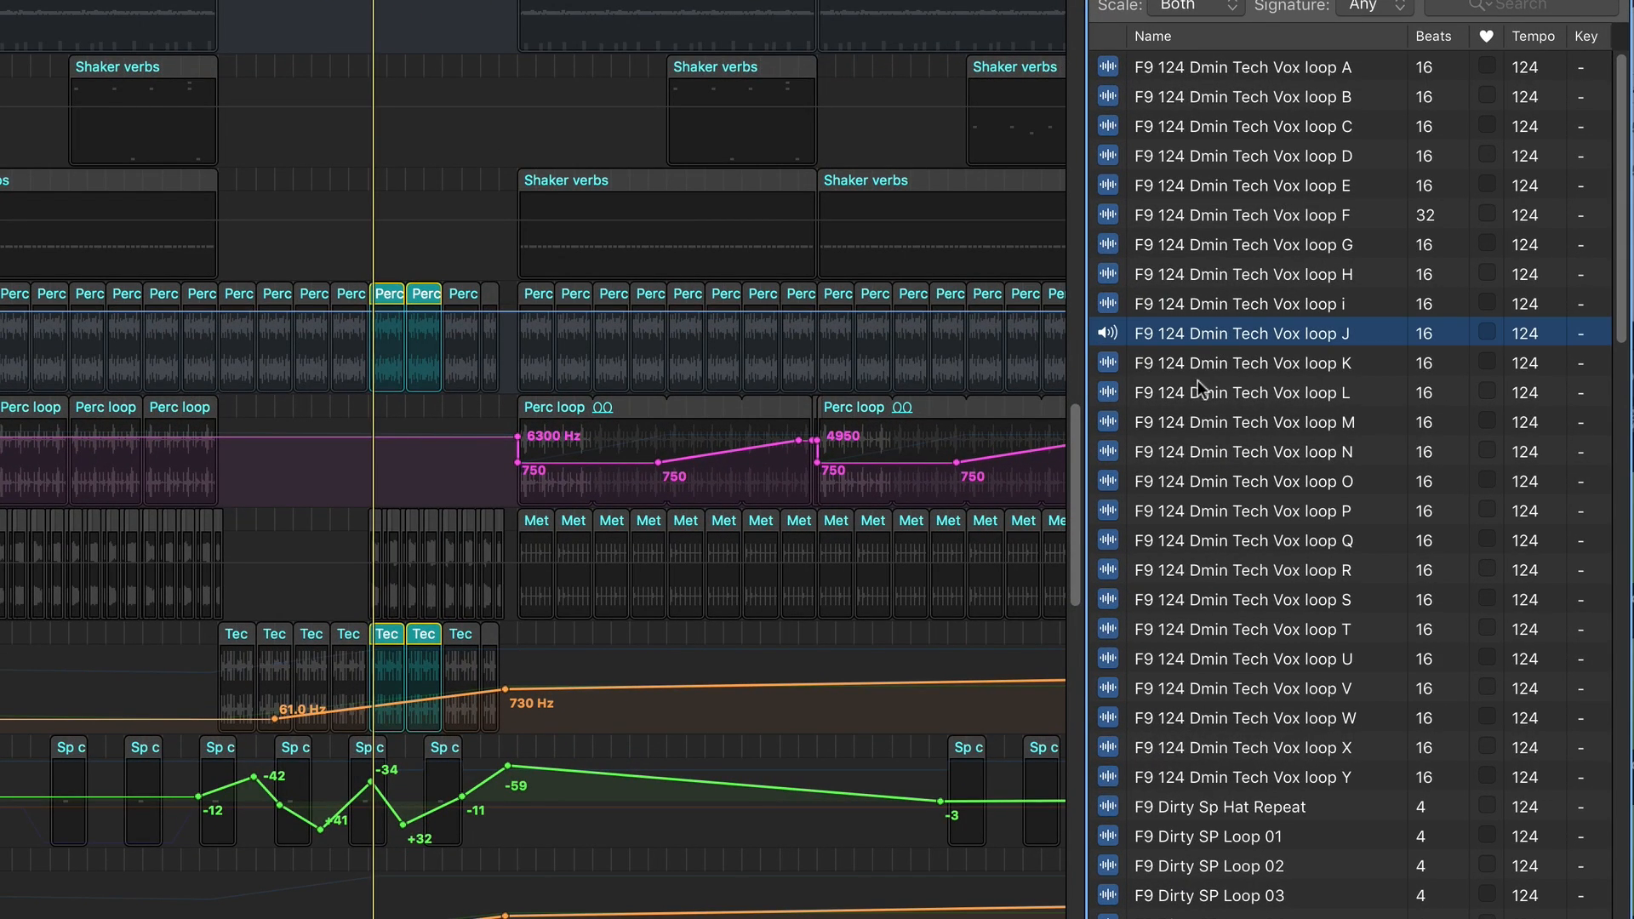
{"action": "left_click", "coordinate": [1226, 365]}
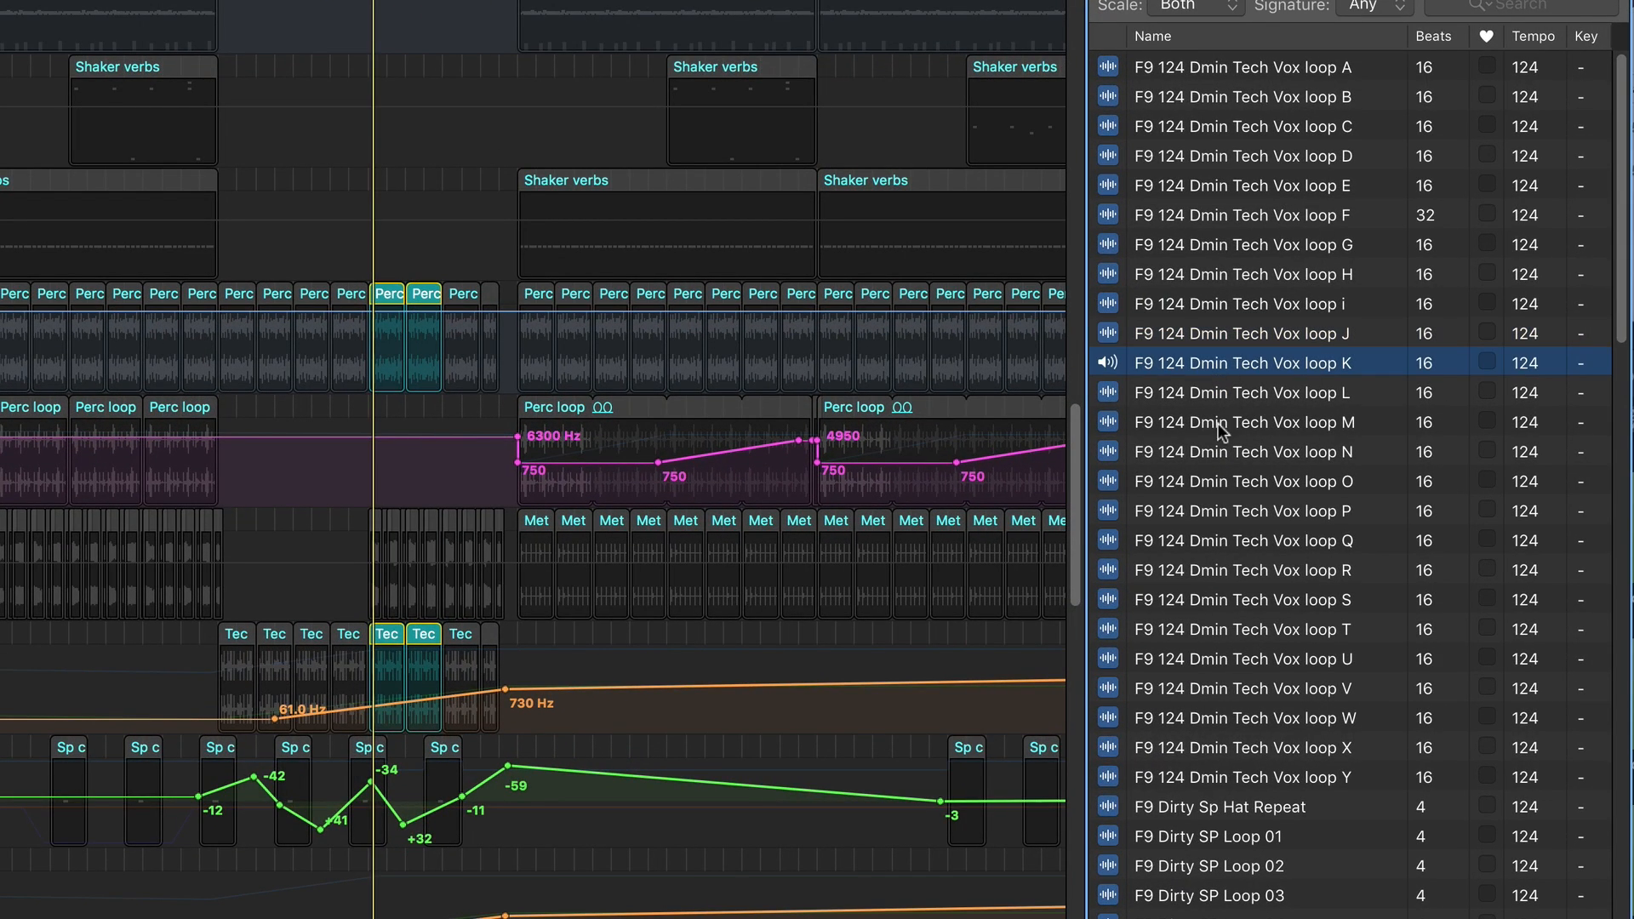
{"action": "left_click", "coordinate": [1224, 426]}
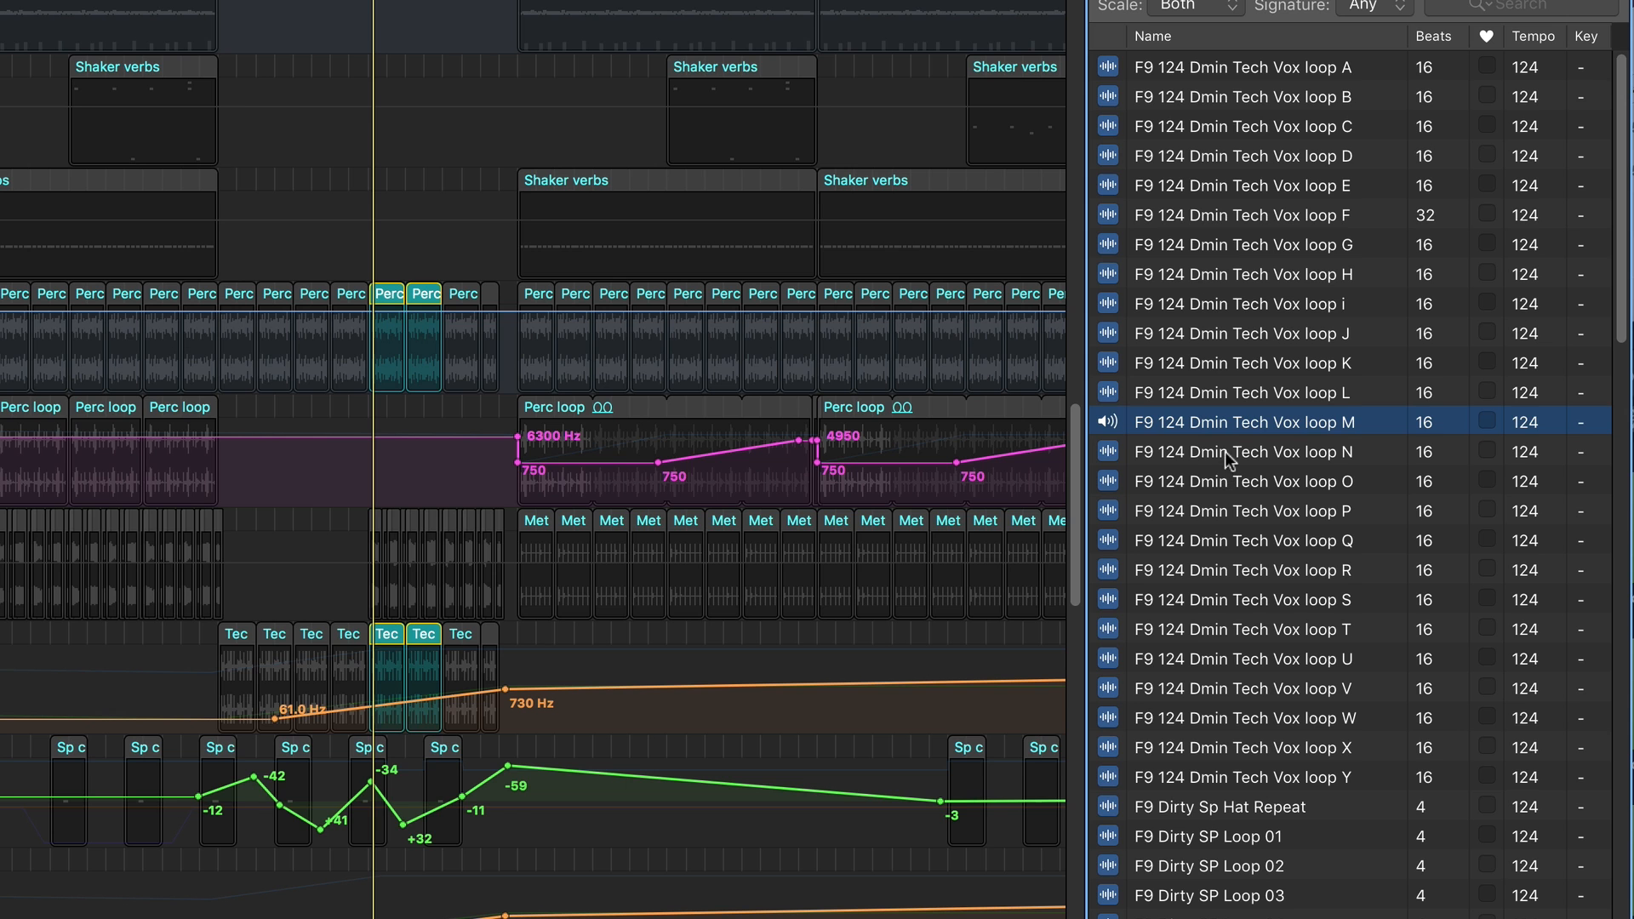
{"action": "left_click", "coordinate": [1226, 456]}
{"action": "scroll", "coordinate": [1265, 599], "scroll_direction": "down", "scroll_amount": 3}
{"action": "left_click", "coordinate": [1224, 510]}
Preview F9 Motion Digitakt Top Loops 13 and 14.
{"action": "scroll", "coordinate": [1274, 773], "scroll_direction": "down", "scroll_amount": 10}
{"action": "left_click", "coordinate": [1279, 781]}
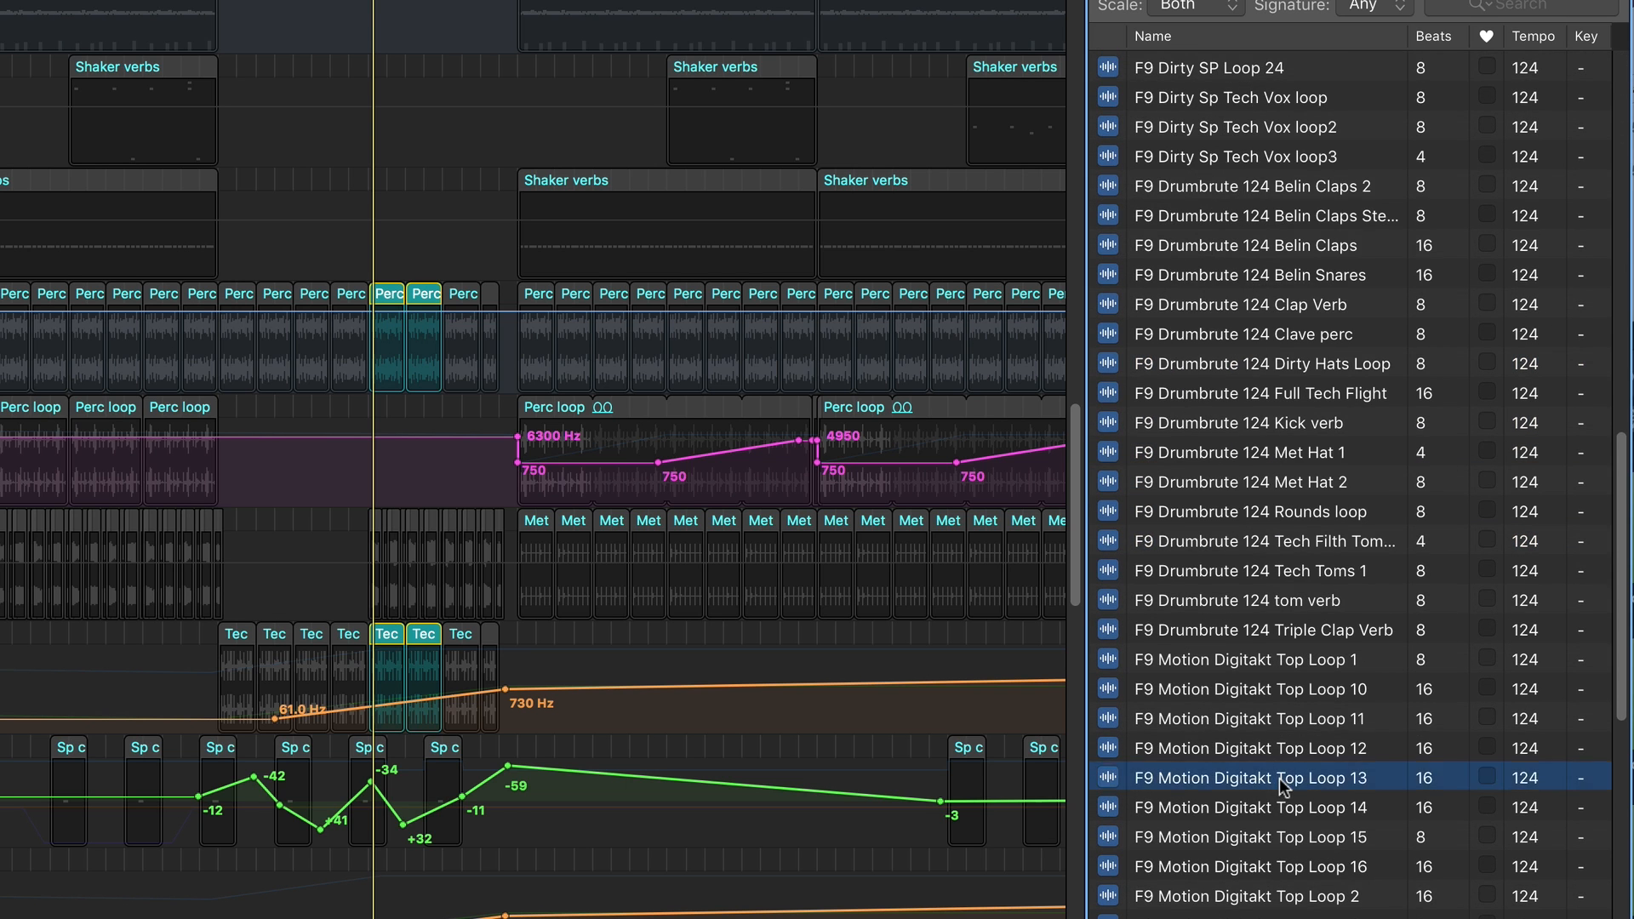
{"action": "left_click", "coordinate": [1253, 813]}
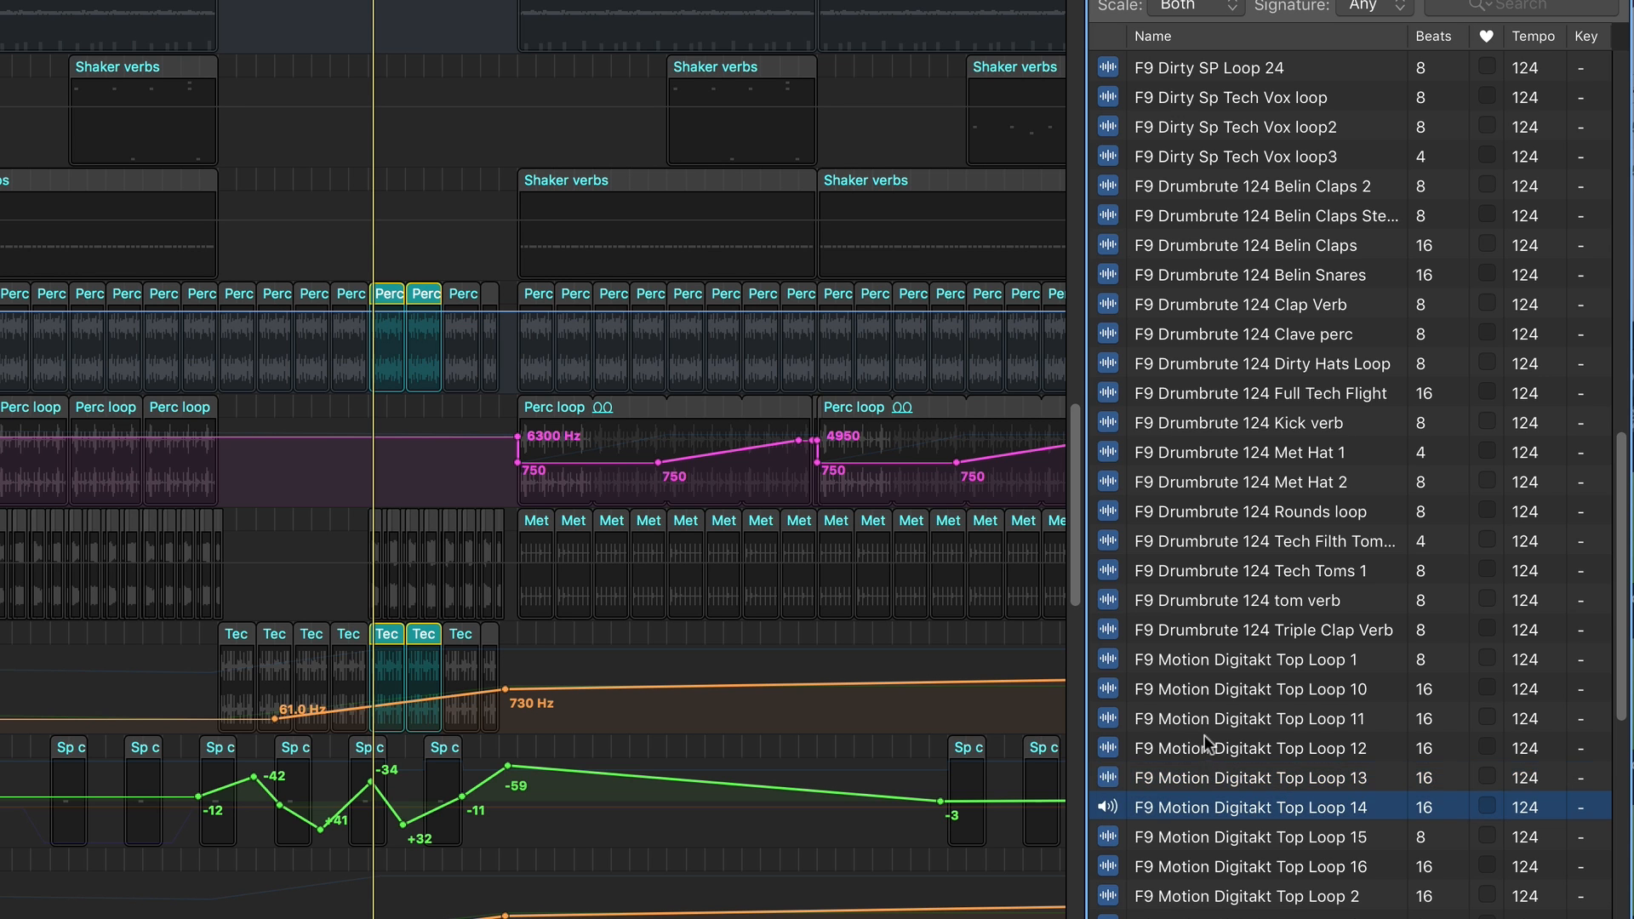
Preview the F9 Drumbrute 124 Triple Clap Verb, Met Hat 2 and Rounds loops and F9 Motion Digitakt Top Loop 7.
{"action": "scroll", "coordinate": [1203, 735], "scroll_direction": "down", "scroll_amount": 5}
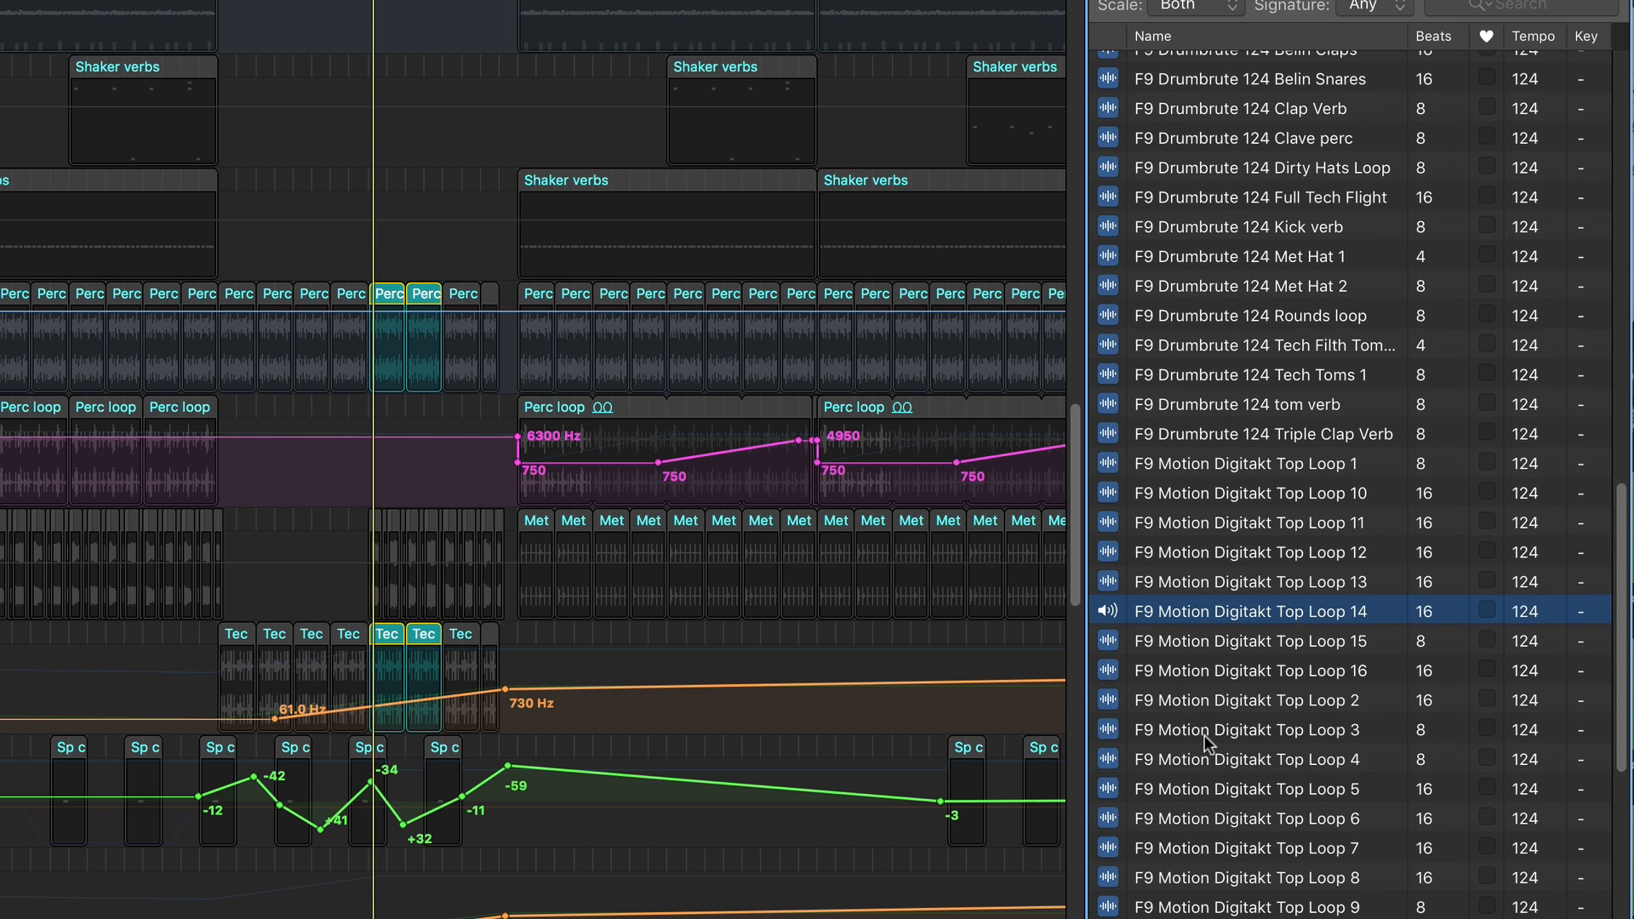
{"action": "left_click", "coordinate": [1268, 435]}
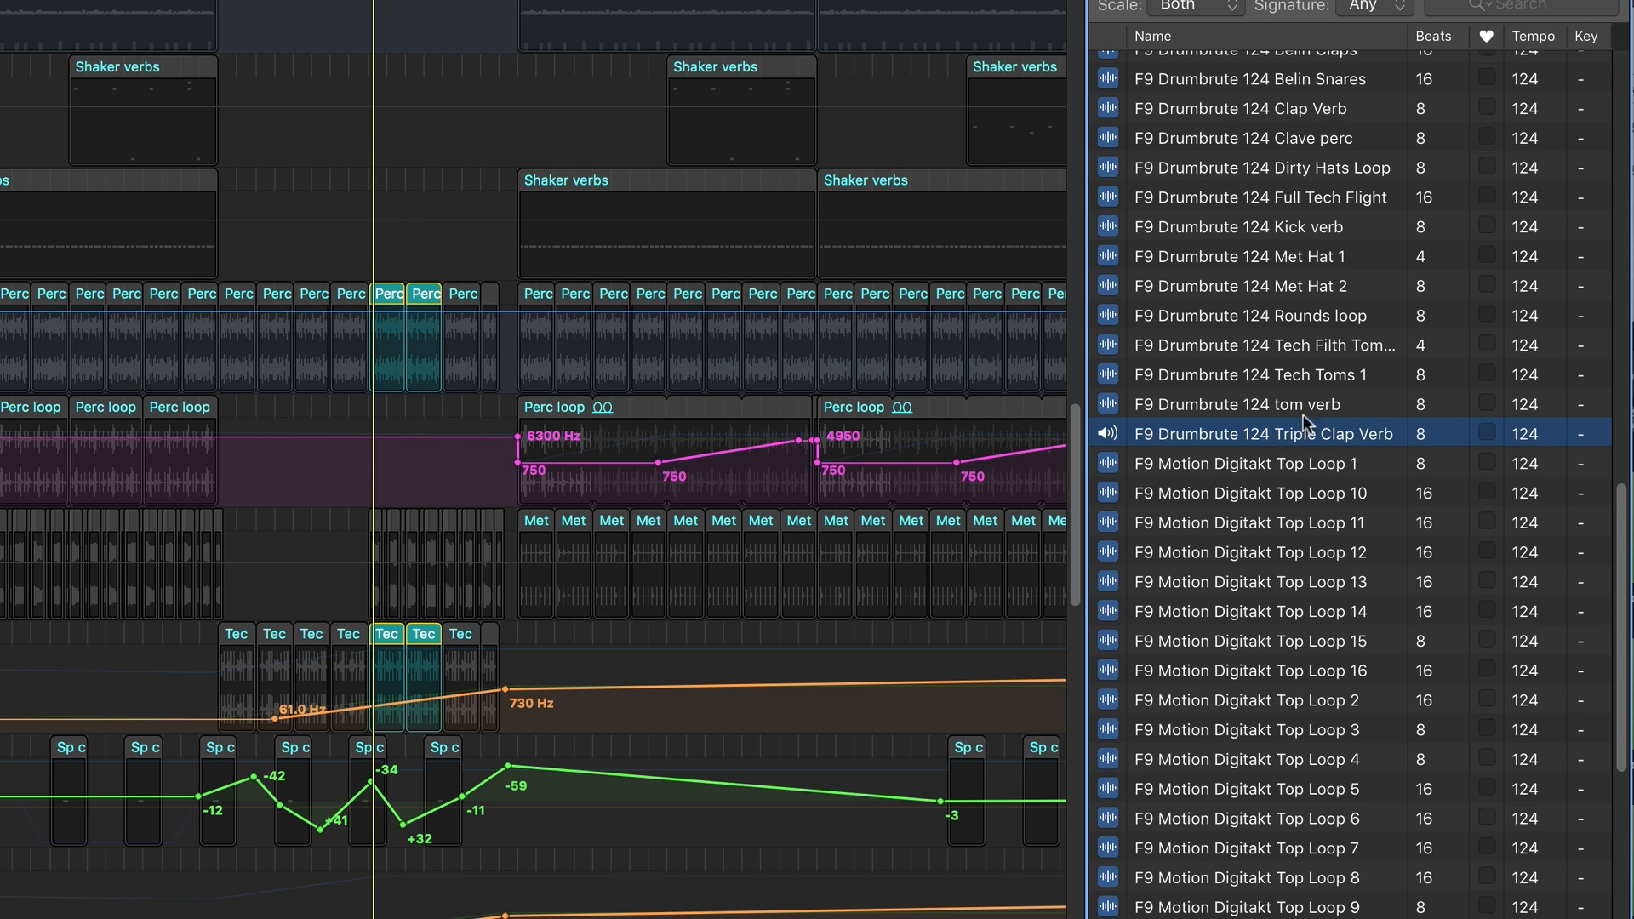
{"action": "scroll", "coordinate": [1334, 696], "scroll_direction": "down", "scroll_amount": 3}
{"action": "left_click", "coordinate": [1261, 173]}
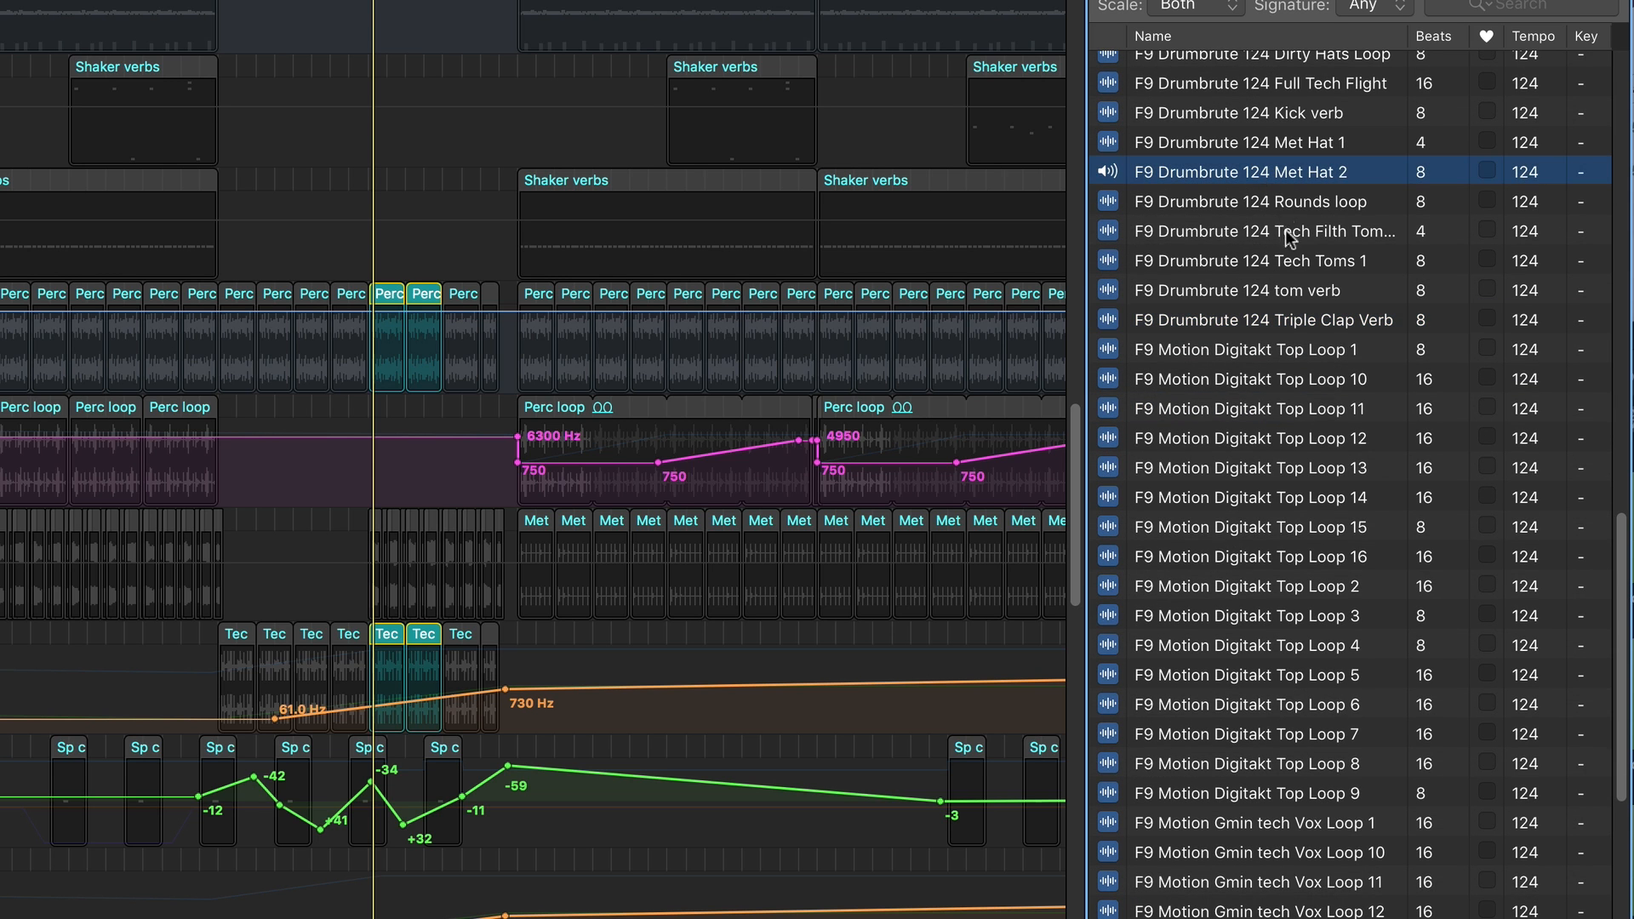
{"action": "left_click", "coordinate": [1278, 201]}
{"action": "scroll", "coordinate": [1319, 329], "scroll_direction": "down", "scroll_amount": 4}
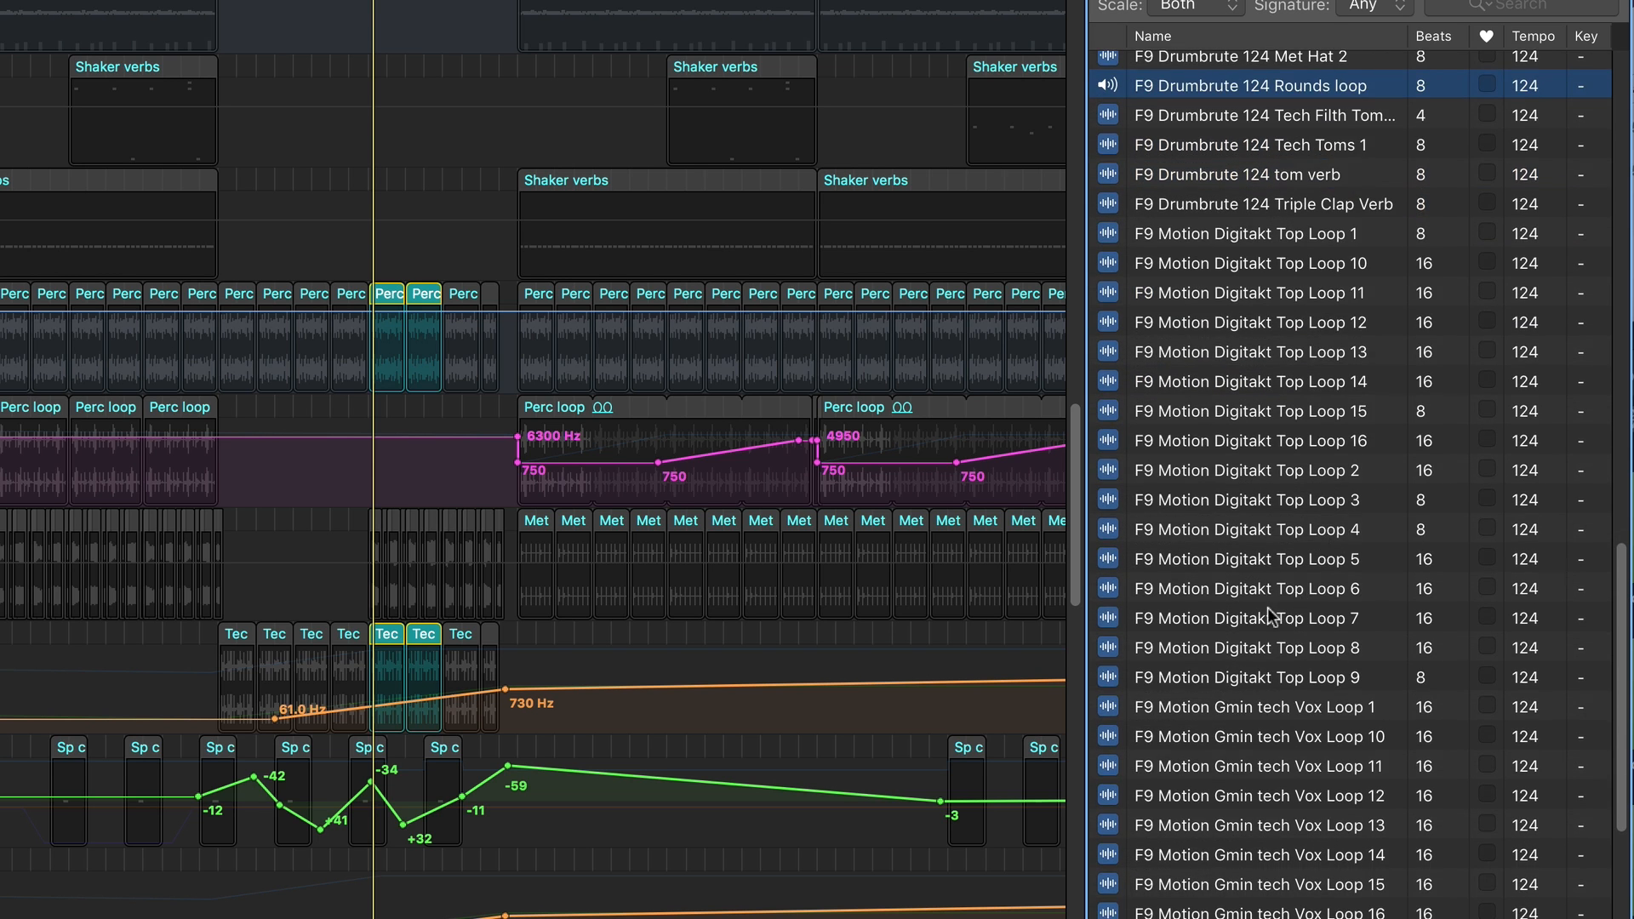
{"action": "left_click", "coordinate": [1305, 616]}
Preview F9 Motion Gmin tech Vox Loops 13, 25 and 9.
{"action": "scroll", "coordinate": [1361, 765], "scroll_direction": "down", "scroll_amount": 3}
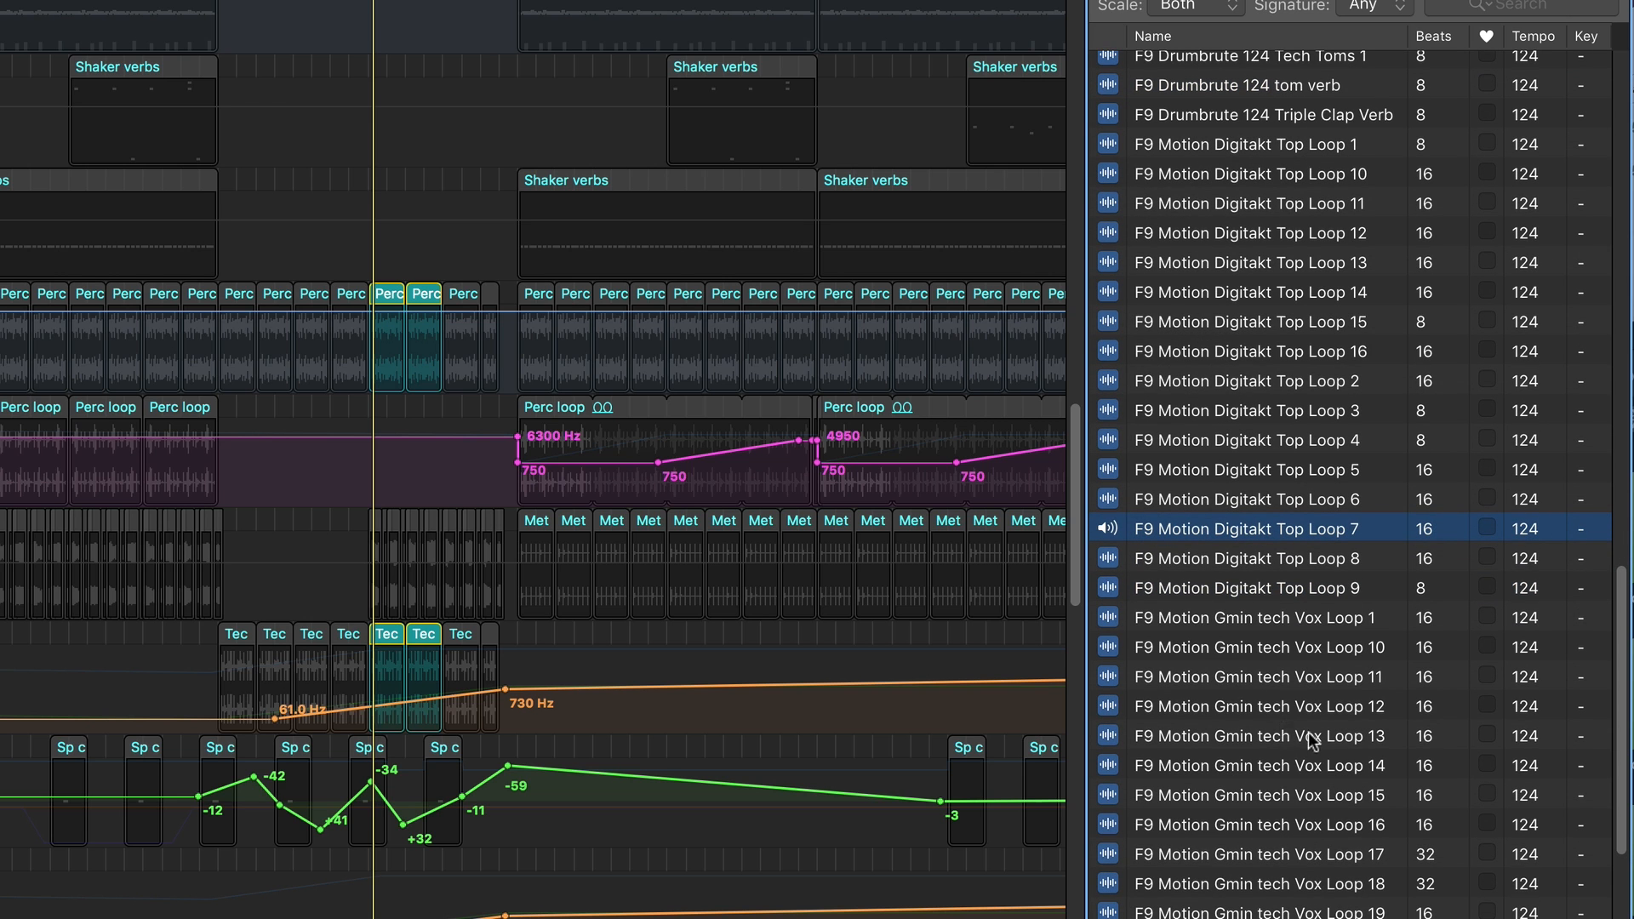
{"action": "left_click", "coordinate": [1276, 737]}
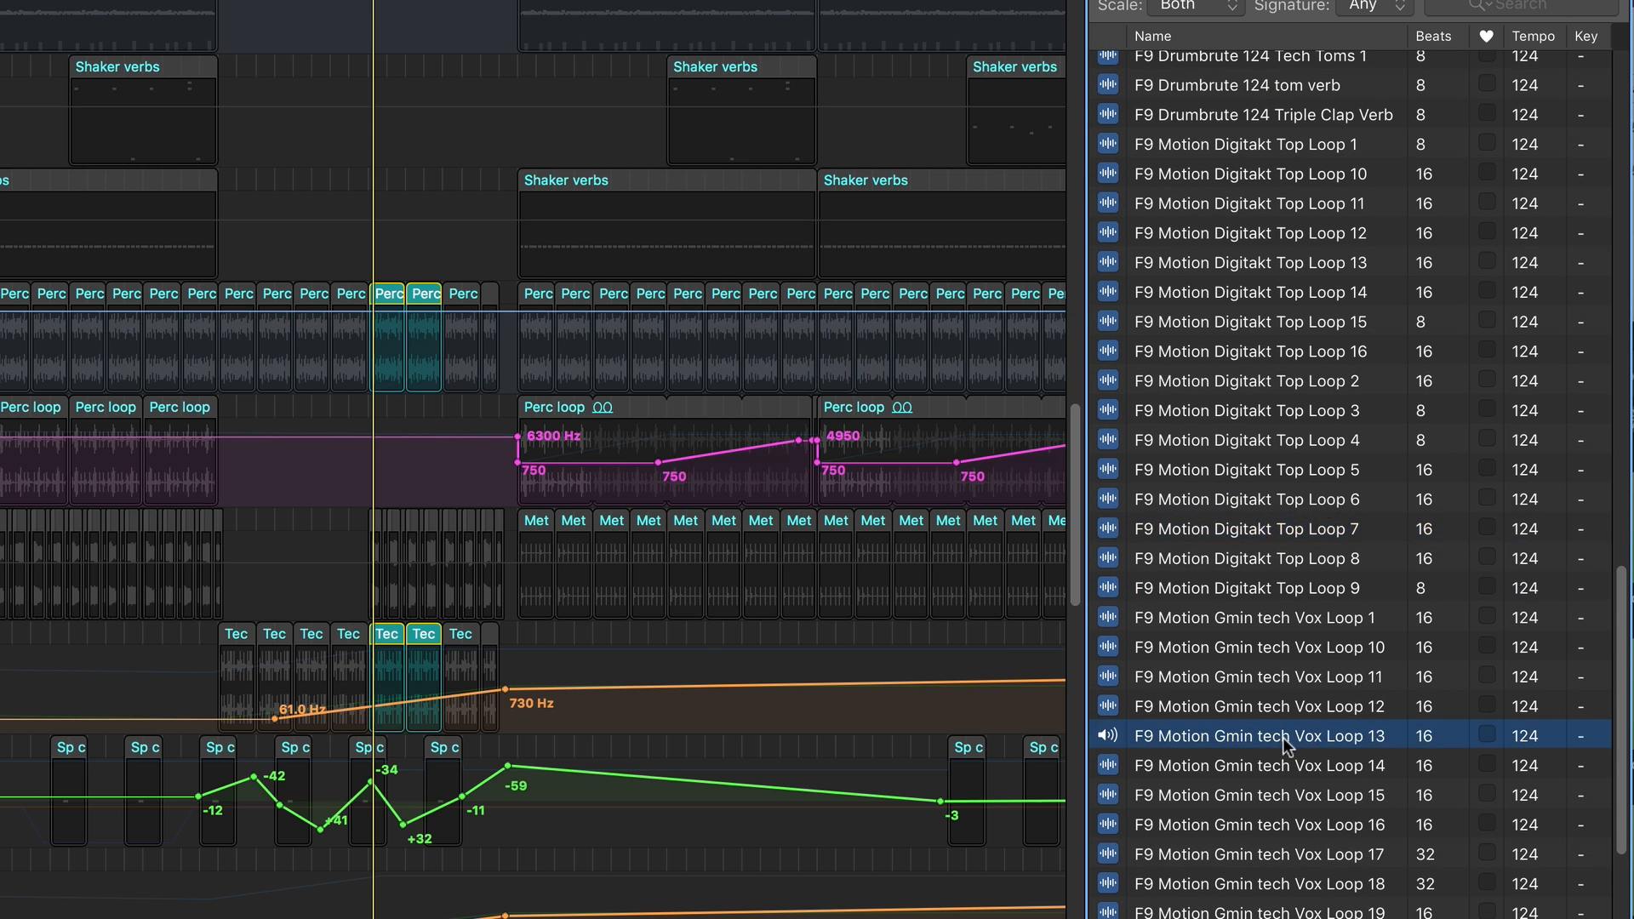
{"action": "scroll", "coordinate": [1279, 749], "scroll_direction": "down", "scroll_amount": 12}
{"action": "left_click", "coordinate": [1281, 768]}
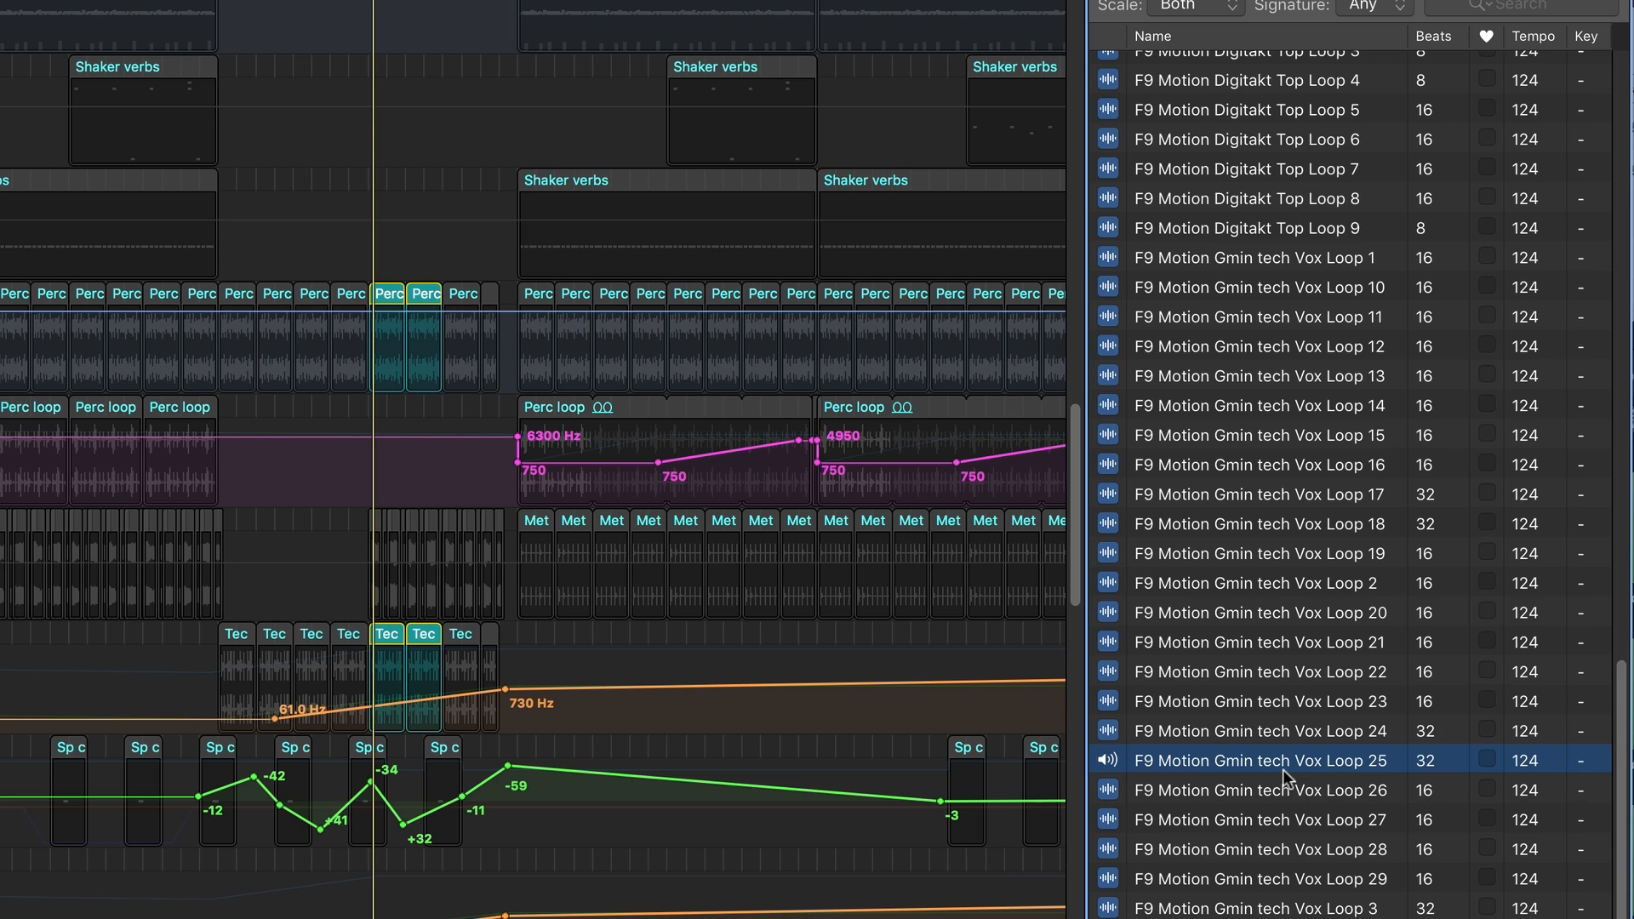
{"action": "scroll", "coordinate": [1283, 769], "scroll_direction": "down", "scroll_amount": 6}
{"action": "left_click", "coordinate": [1247, 917]}
Preview two of the F9 TRAX Motion Perc Loop 124 loops further down the loop list.
{"action": "scroll", "coordinate": [1255, 915], "scroll_direction": "down", "scroll_amount": 10}
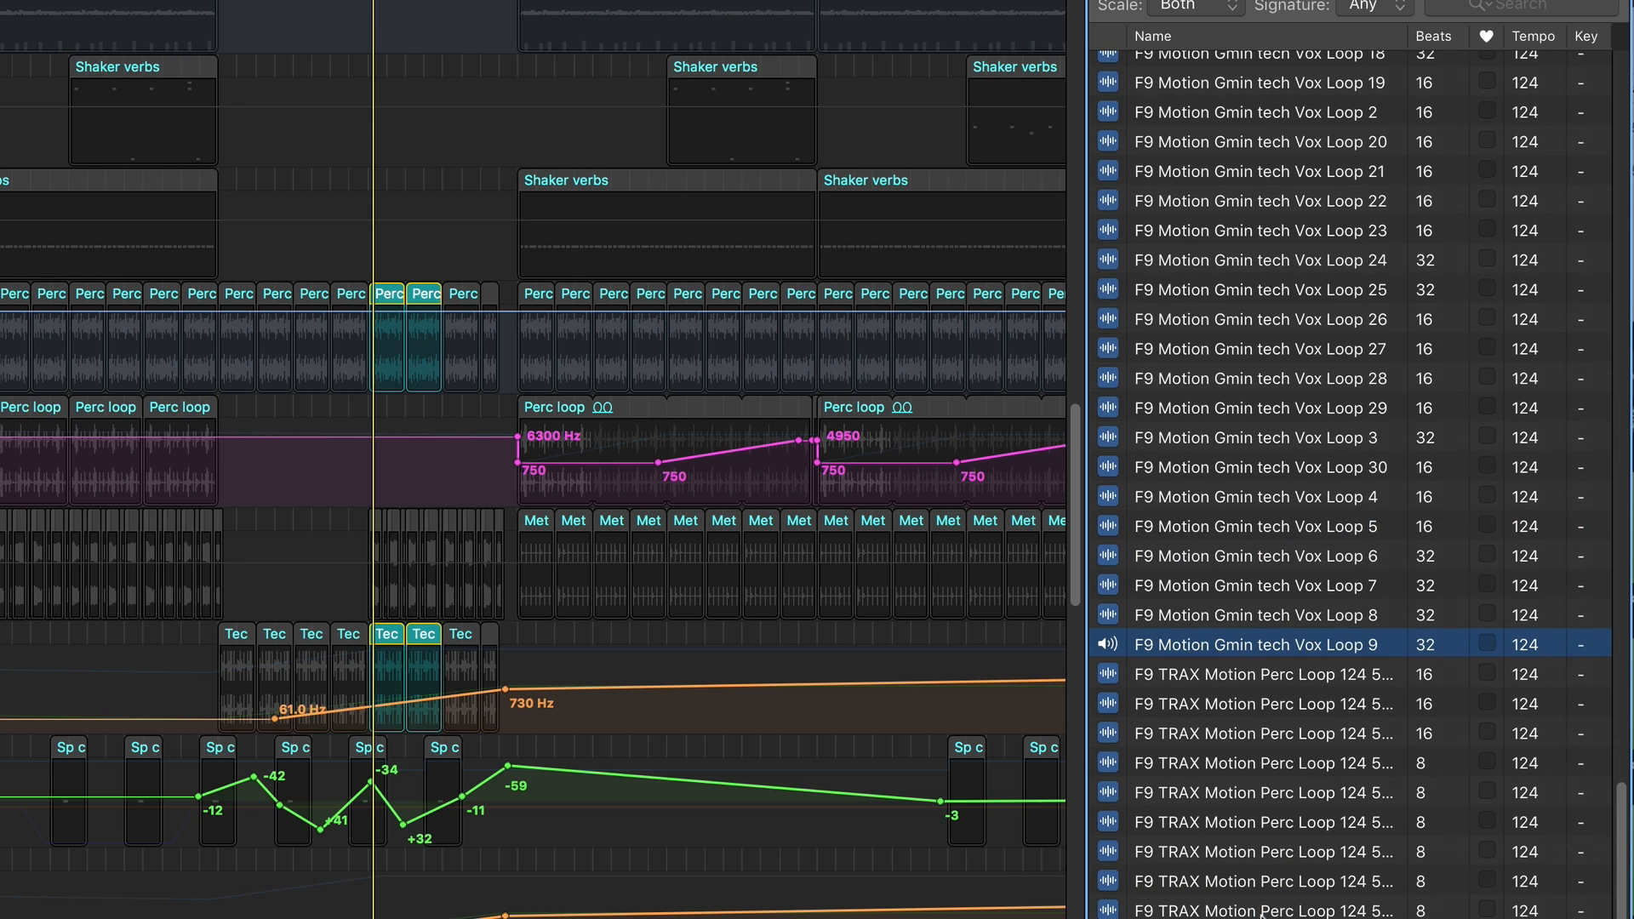
{"action": "scroll", "coordinate": [1255, 910], "scroll_direction": "up", "scroll_amount": 1}
{"action": "left_click", "coordinate": [1255, 914]}
{"action": "scroll", "coordinate": [1255, 910], "scroll_direction": "down", "scroll_amount": 8}
{"action": "left_click", "coordinate": [1264, 827]}
{"action": "scroll", "coordinate": [1264, 827], "scroll_direction": "down", "scroll_amount": 1}
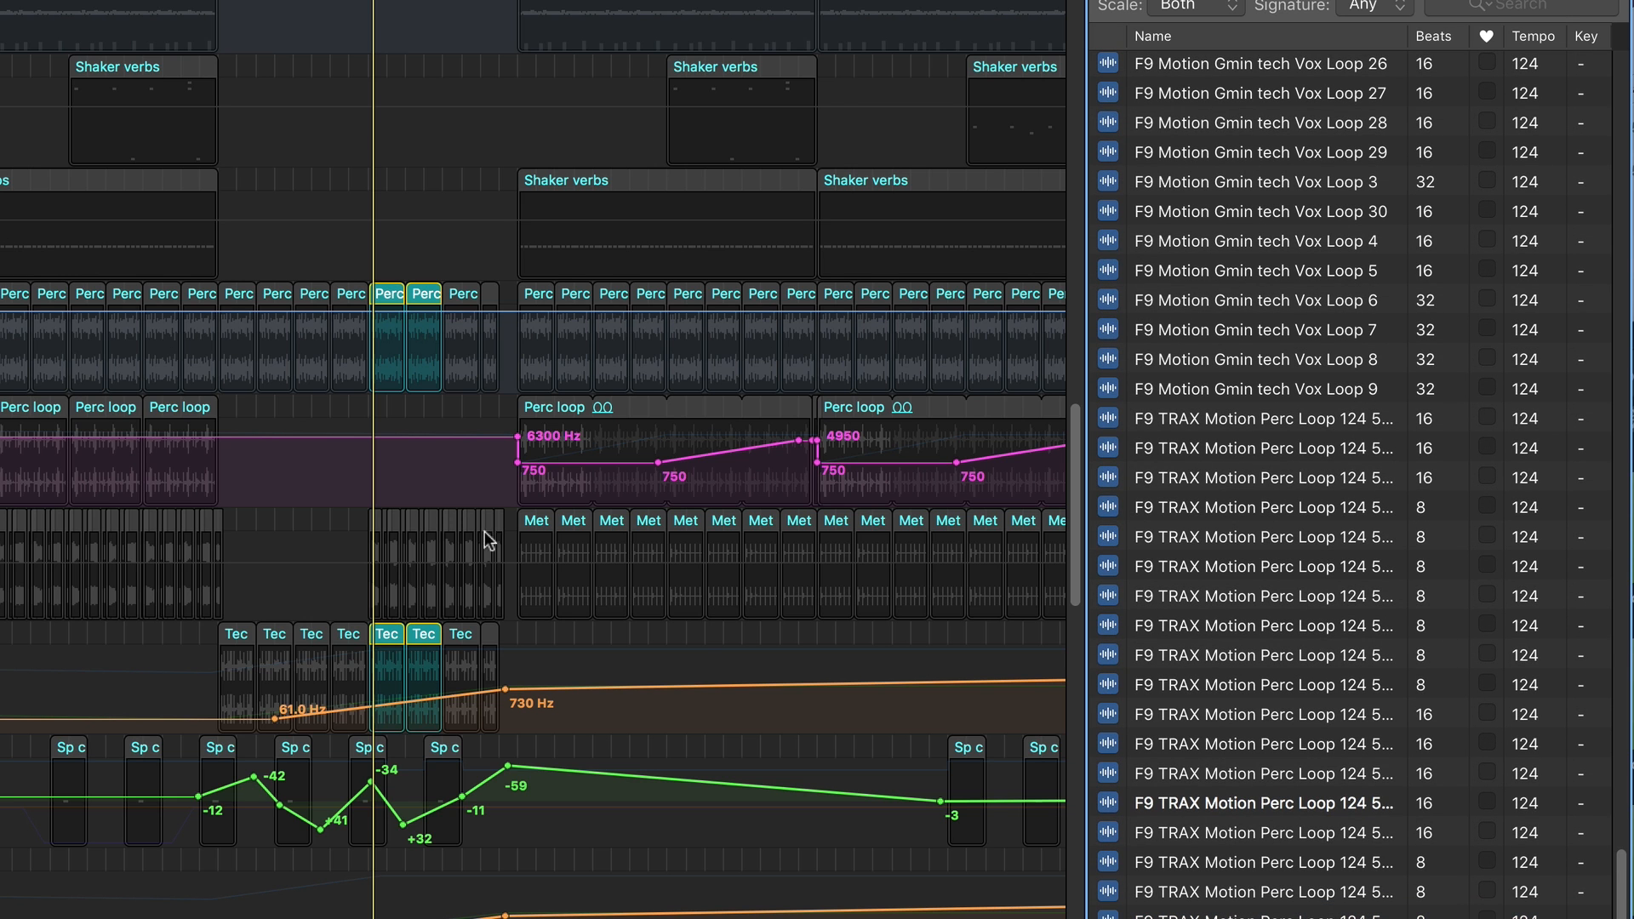